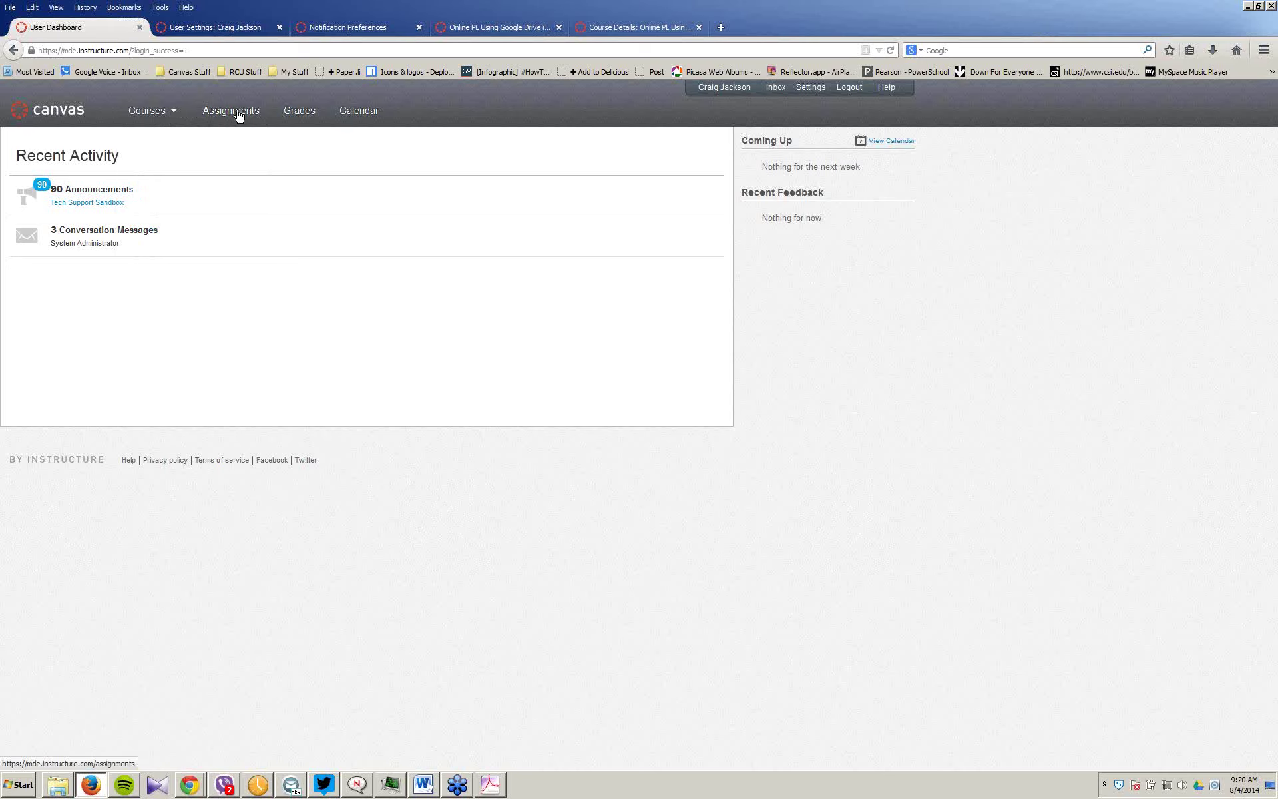
Step: Browse the global Assignments page of undated assignments from all courses, ending back at the top
{"action": "left_click", "coordinate": [238, 117]}
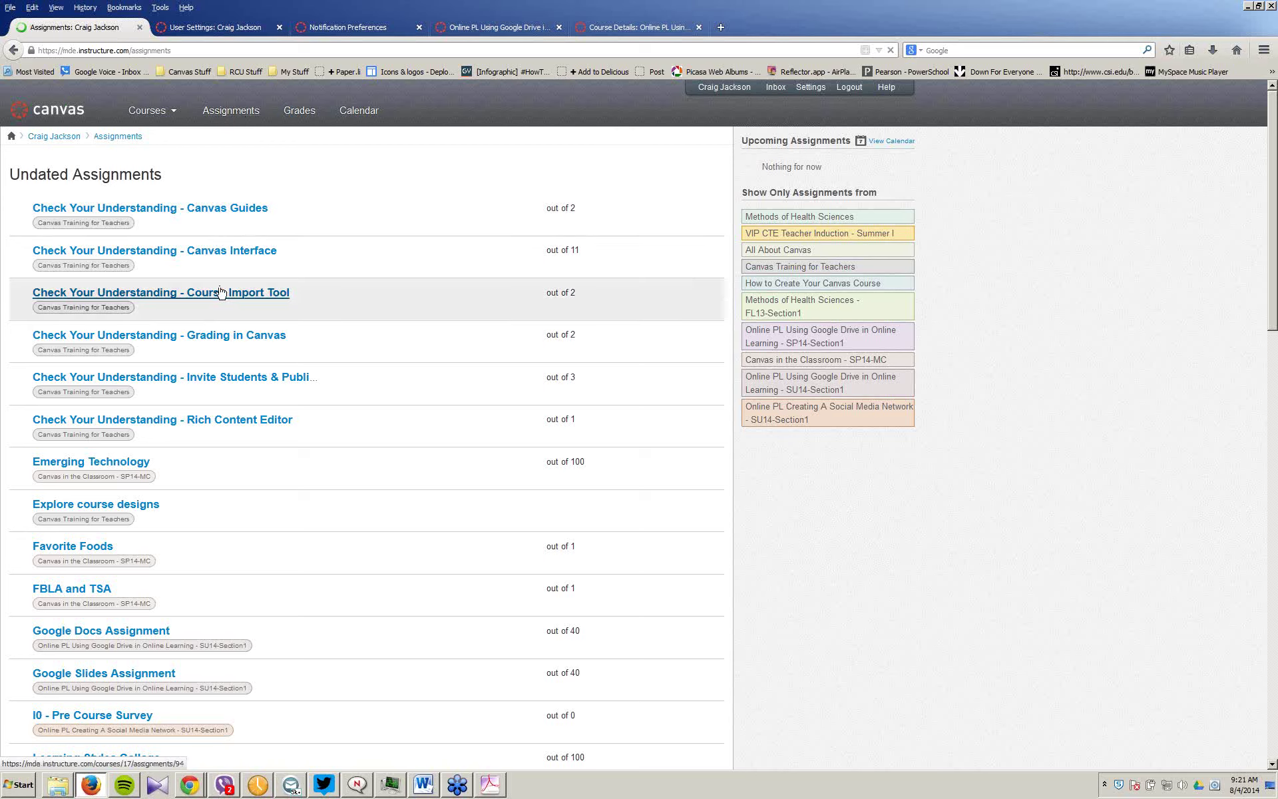
{"action": "scroll", "coordinate": [222, 293], "scroll_direction": "down", "scroll_amount": 1}
{"action": "scroll", "coordinate": [222, 293], "scroll_direction": "down", "scroll_amount": 5}
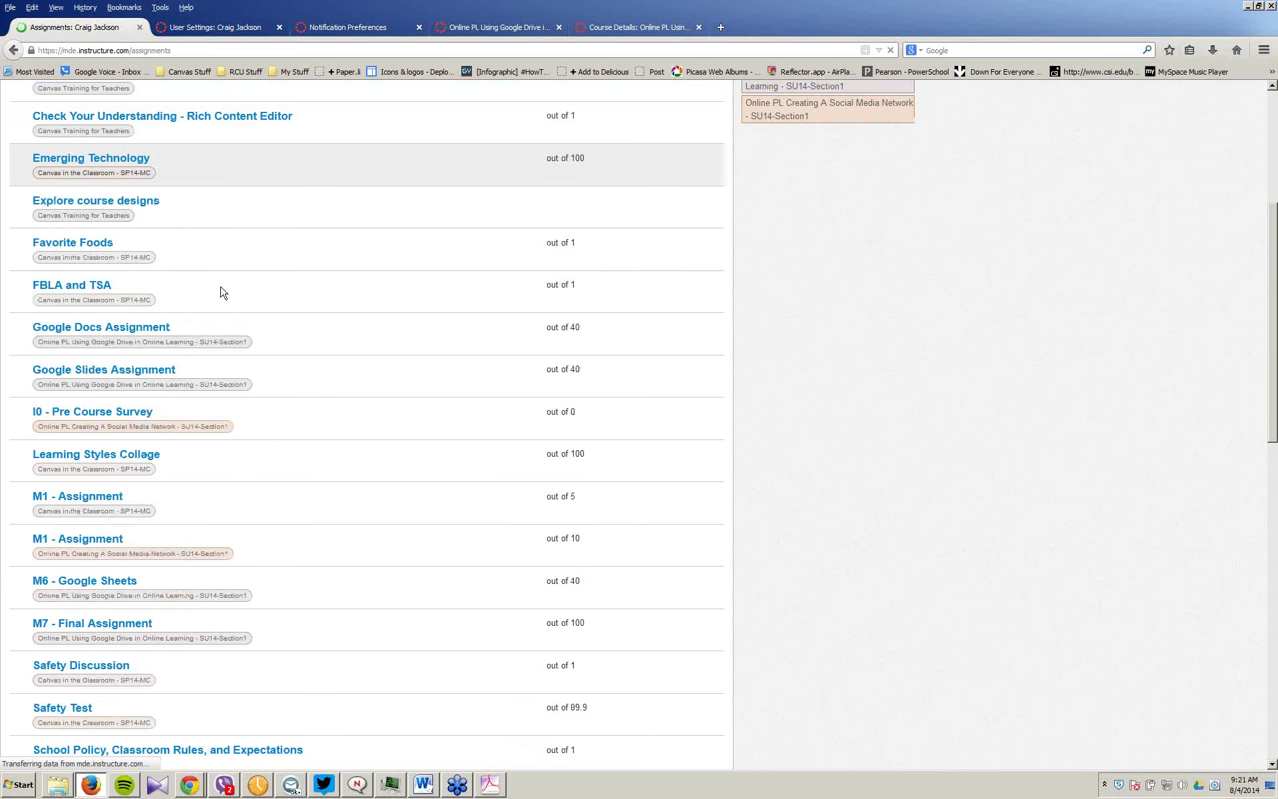
{"action": "scroll", "coordinate": [203, 468], "scroll_direction": "down", "scroll_amount": 2}
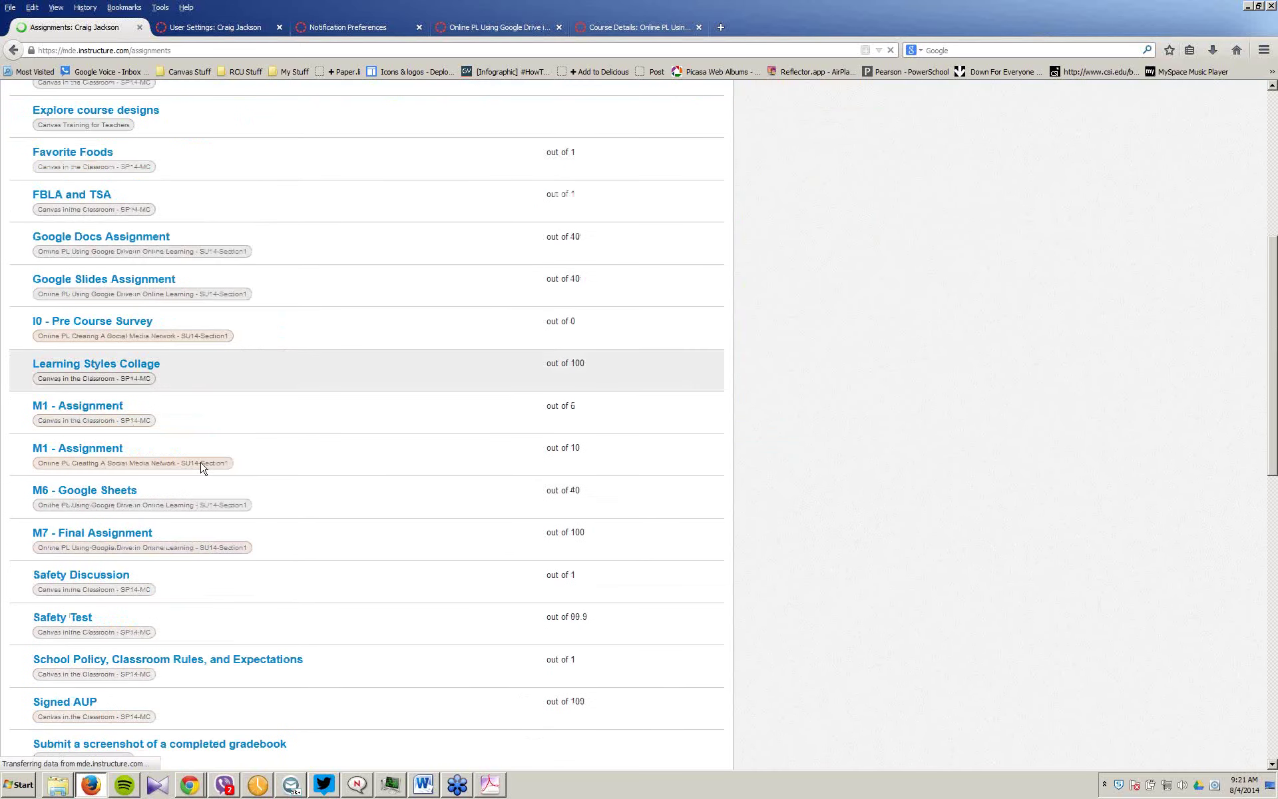
{"action": "scroll", "coordinate": [203, 468], "scroll_direction": "down", "scroll_amount": 5}
{"action": "scroll", "coordinate": [211, 468], "scroll_direction": "down", "scroll_amount": 4}
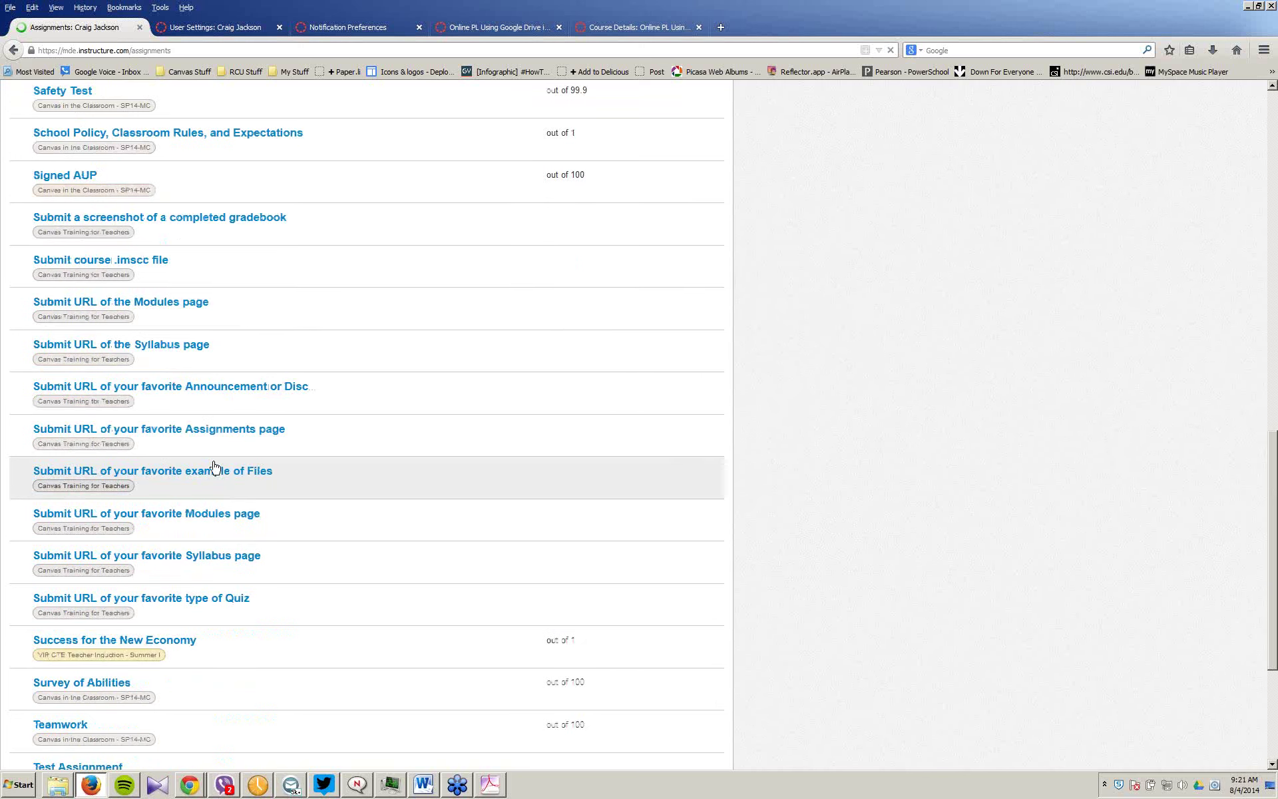
{"action": "scroll", "coordinate": [213, 466], "scroll_direction": "down", "scroll_amount": 4}
{"action": "key", "text": "Home"}
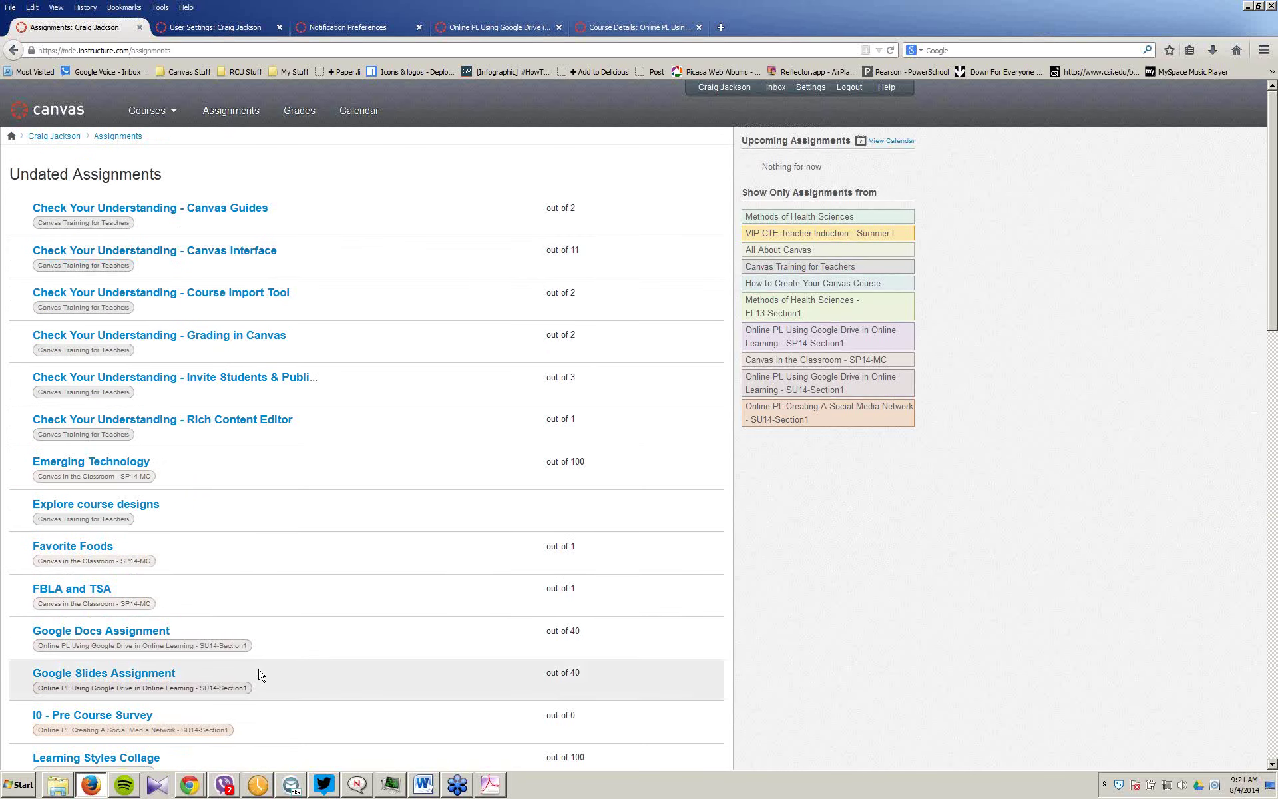
Step: Review grade averages for the courses being taught, then view the calendar at Aug 4, 2014
{"action": "left_click", "coordinate": [301, 111]}
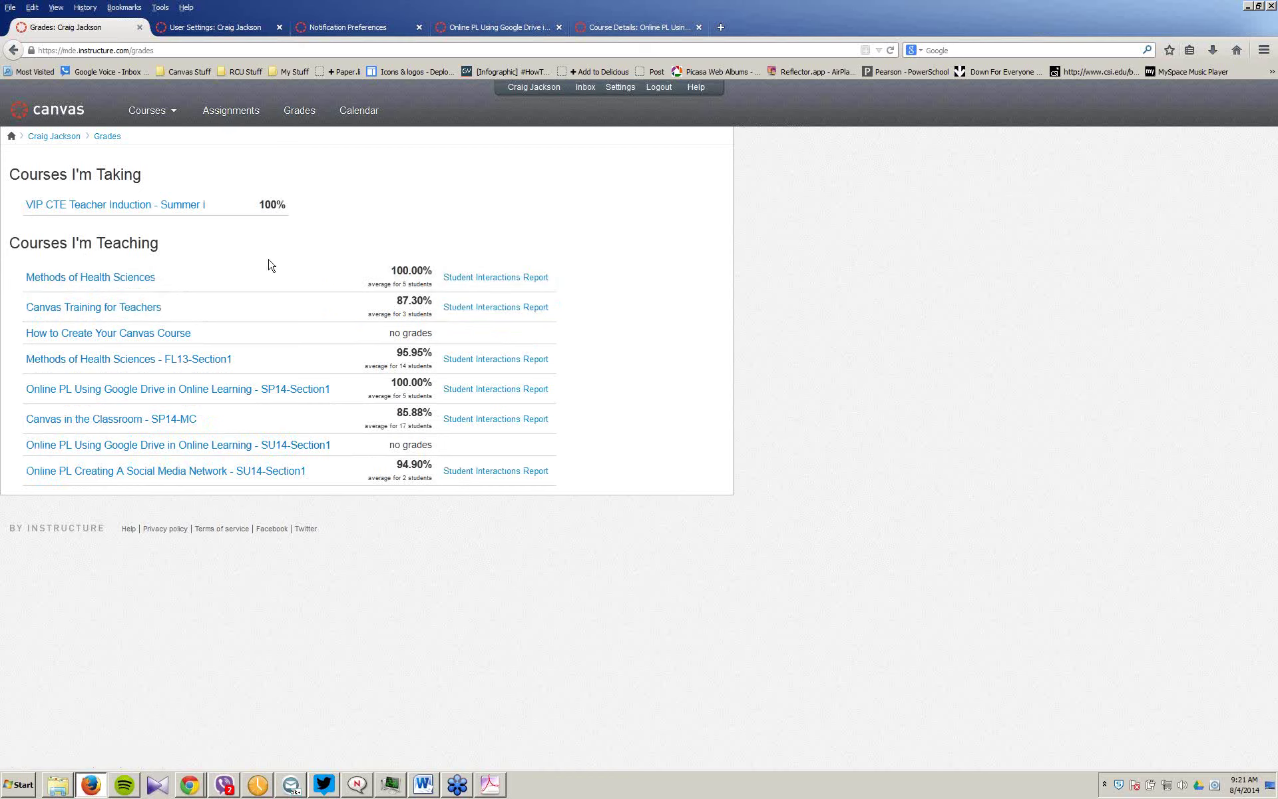
{"action": "left_click", "coordinate": [363, 117]}
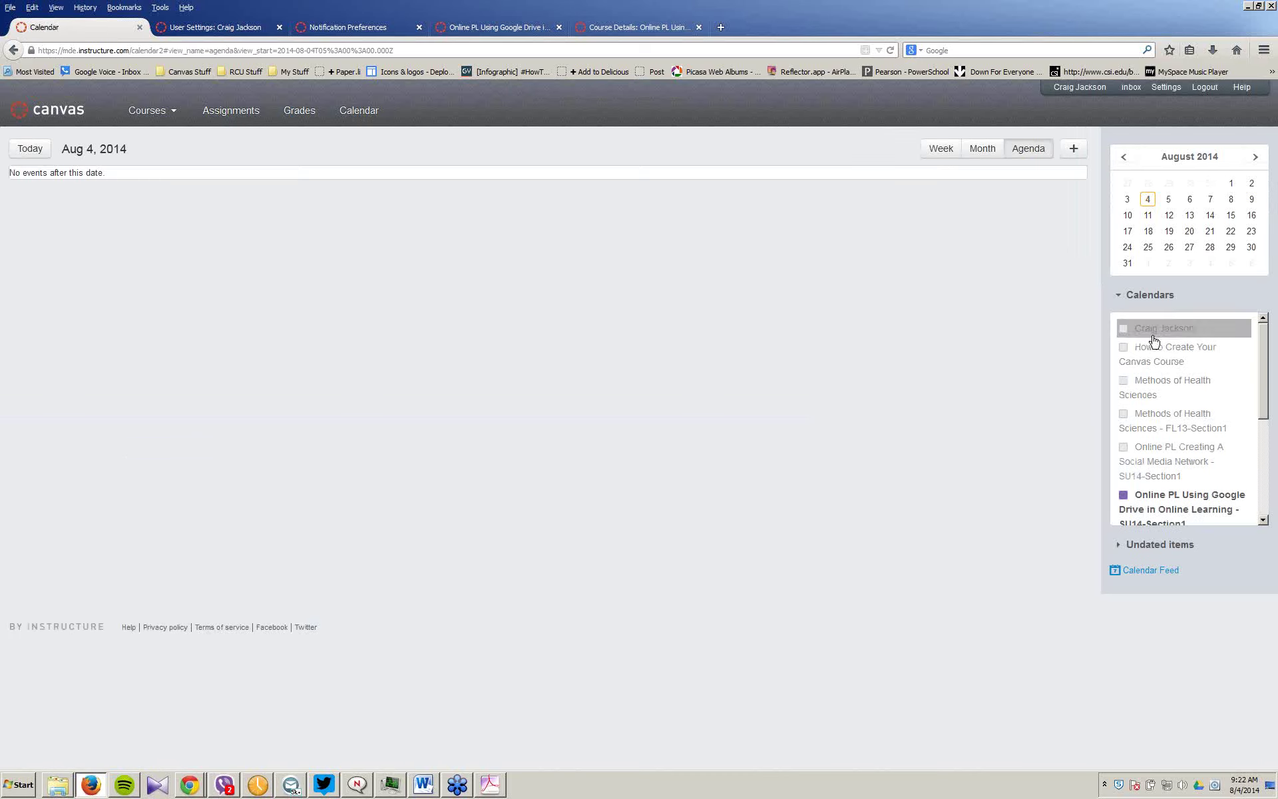
Step: Show August 2014 as a month and enable personal, How to Create, Health Sciences and Social Media calendars
{"action": "left_click", "coordinate": [978, 151]}
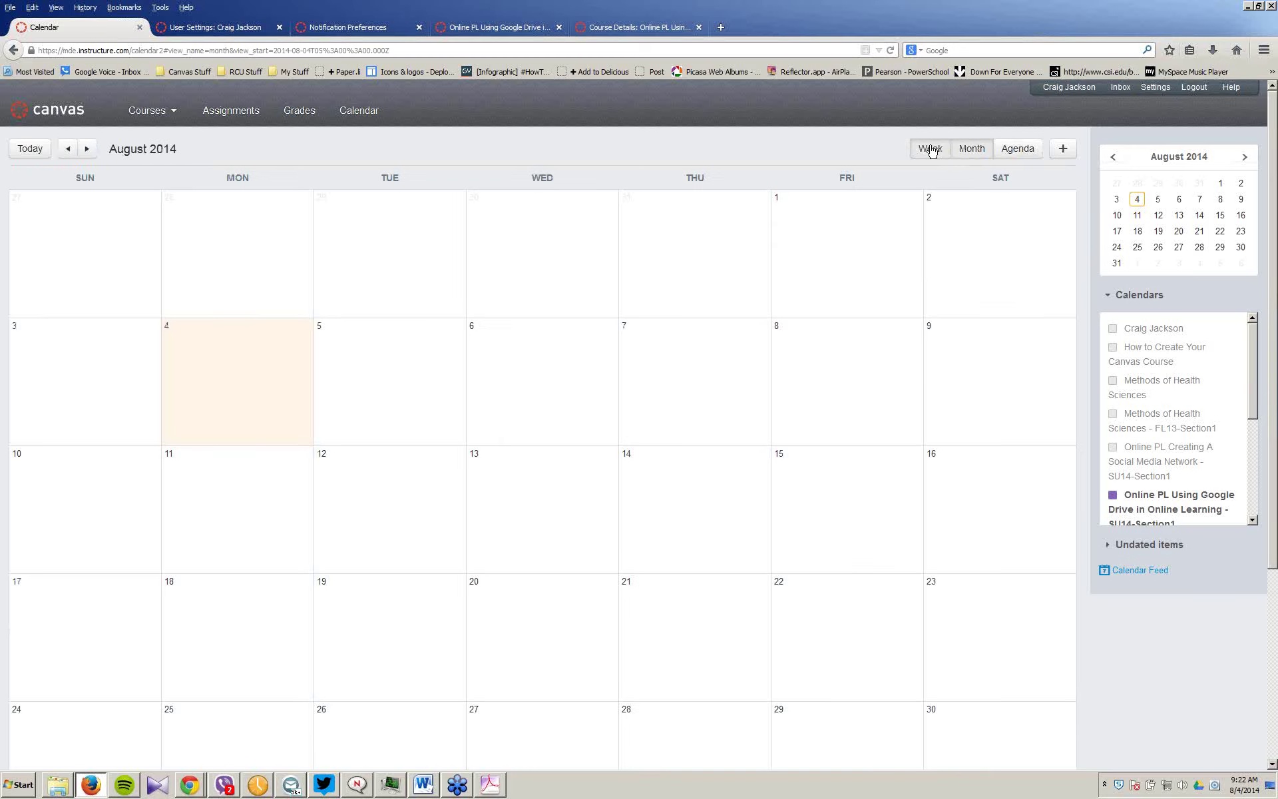
{"action": "left_click", "coordinate": [932, 150]}
{"action": "left_click", "coordinate": [971, 149]}
{"action": "left_click", "coordinate": [1113, 329]}
{"action": "left_click", "coordinate": [1113, 347]}
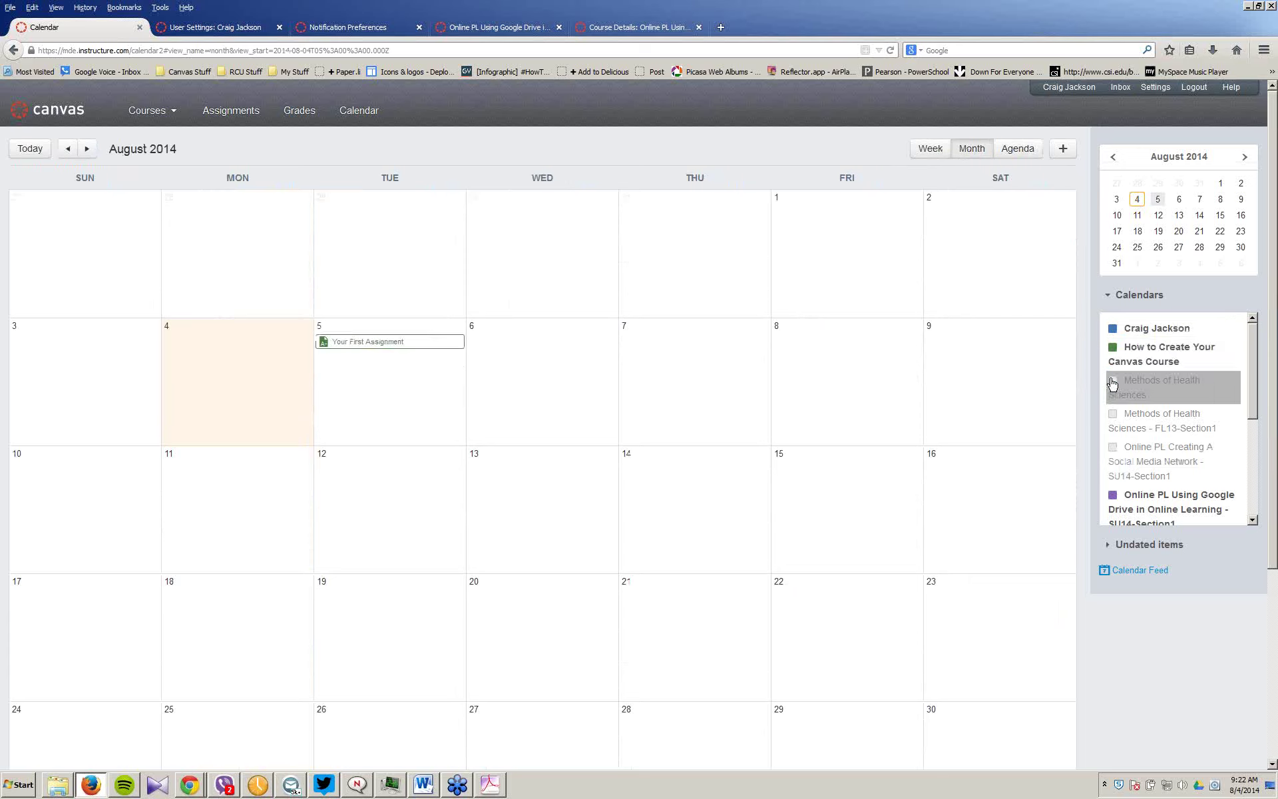
{"action": "left_click", "coordinate": [1113, 380]}
{"action": "left_click", "coordinate": [1113, 414]}
{"action": "left_click", "coordinate": [1113, 447]}
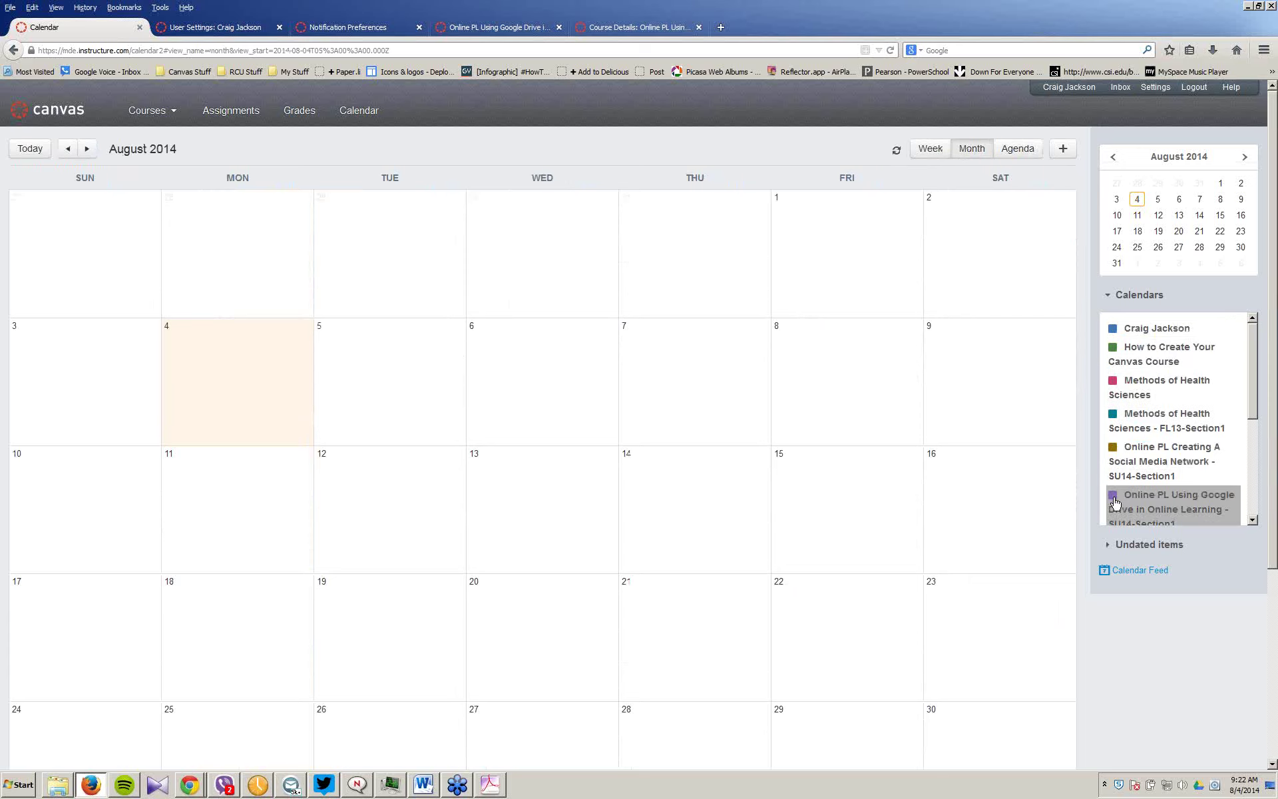
Step: Enable the remaining course calendars, including Google Drive SU14-Section1, then return to the dashboard
{"action": "scroll", "coordinate": [1130, 462], "scroll_direction": "down", "scroll_amount": 3}
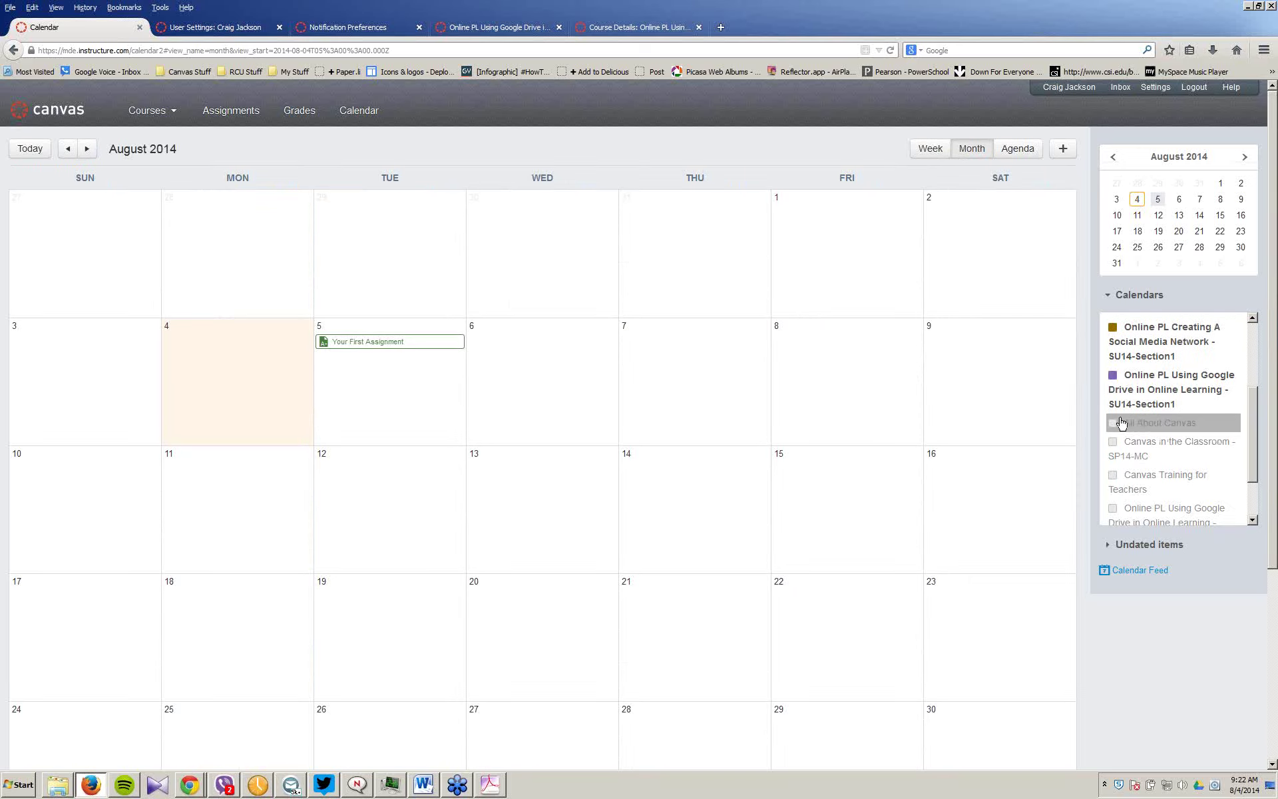
{"action": "left_click", "coordinate": [1112, 423]}
{"action": "left_click", "coordinate": [1113, 442]}
{"action": "left_click", "coordinate": [1114, 476]}
{"action": "scroll", "coordinate": [1152, 474], "scroll_direction": "down", "scroll_amount": 2}
{"action": "left_click", "coordinate": [1113, 447]}
{"action": "left_click", "coordinate": [1113, 495]}
{"action": "scroll", "coordinate": [684, 398], "scroll_direction": "down", "scroll_amount": 2}
{"action": "scroll", "coordinate": [683, 398], "scroll_direction": "up", "scroll_amount": 2}
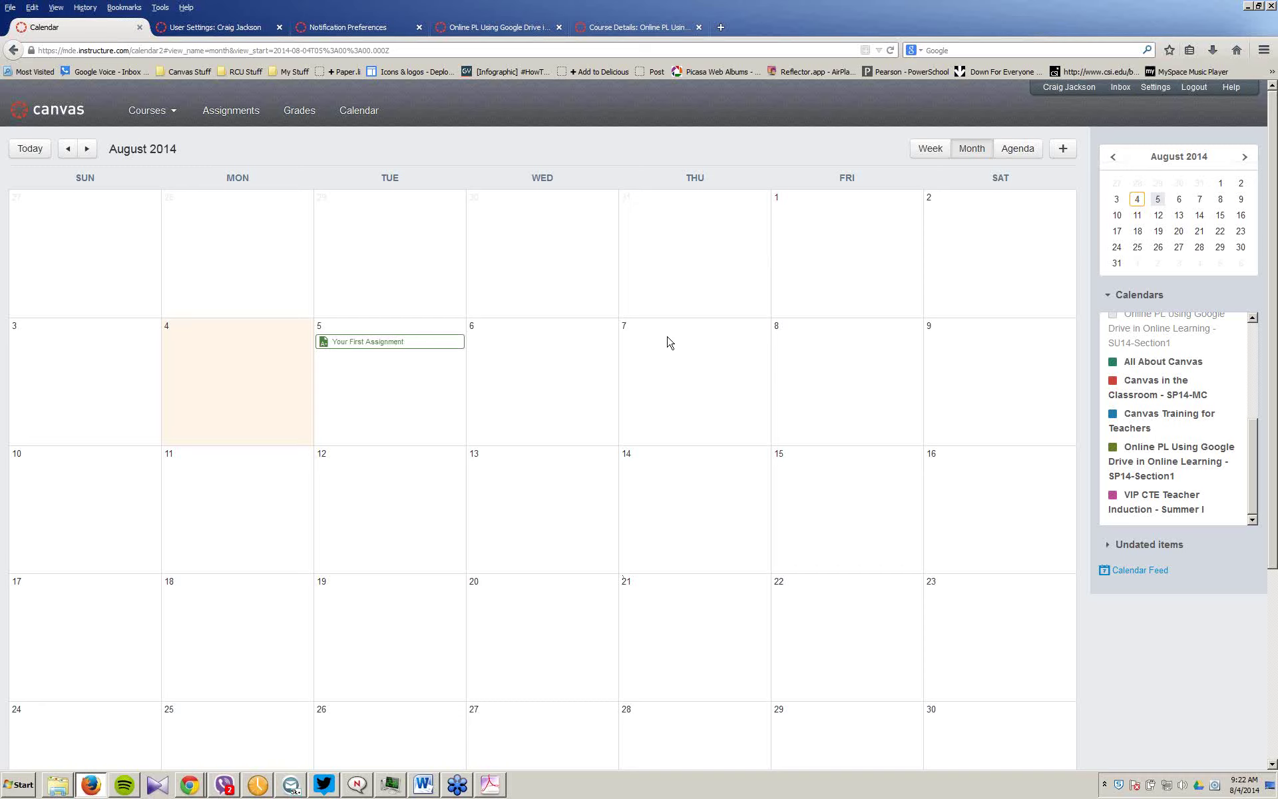
{"action": "scroll", "coordinate": [1171, 426], "scroll_direction": "up", "scroll_amount": 2}
{"action": "left_click", "coordinate": [1114, 377]}
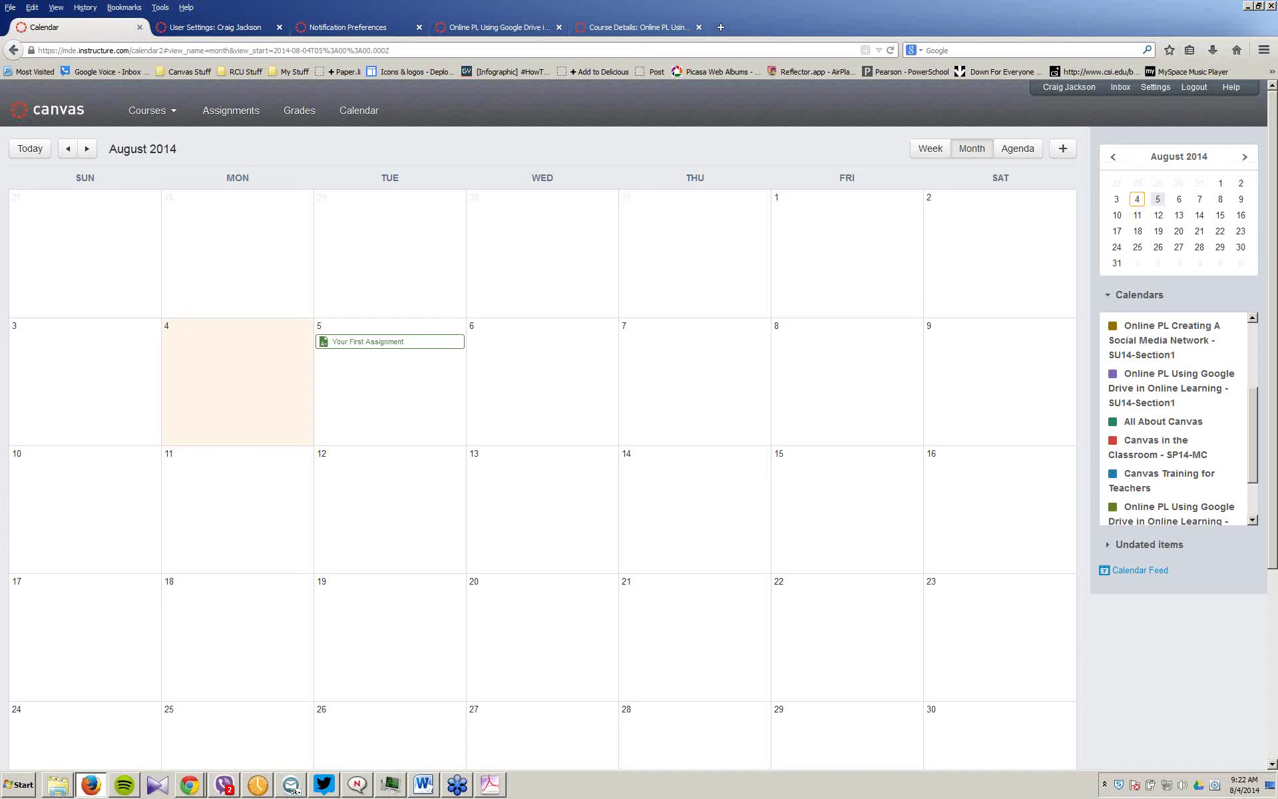
{"action": "left_click", "coordinate": [45, 118]}
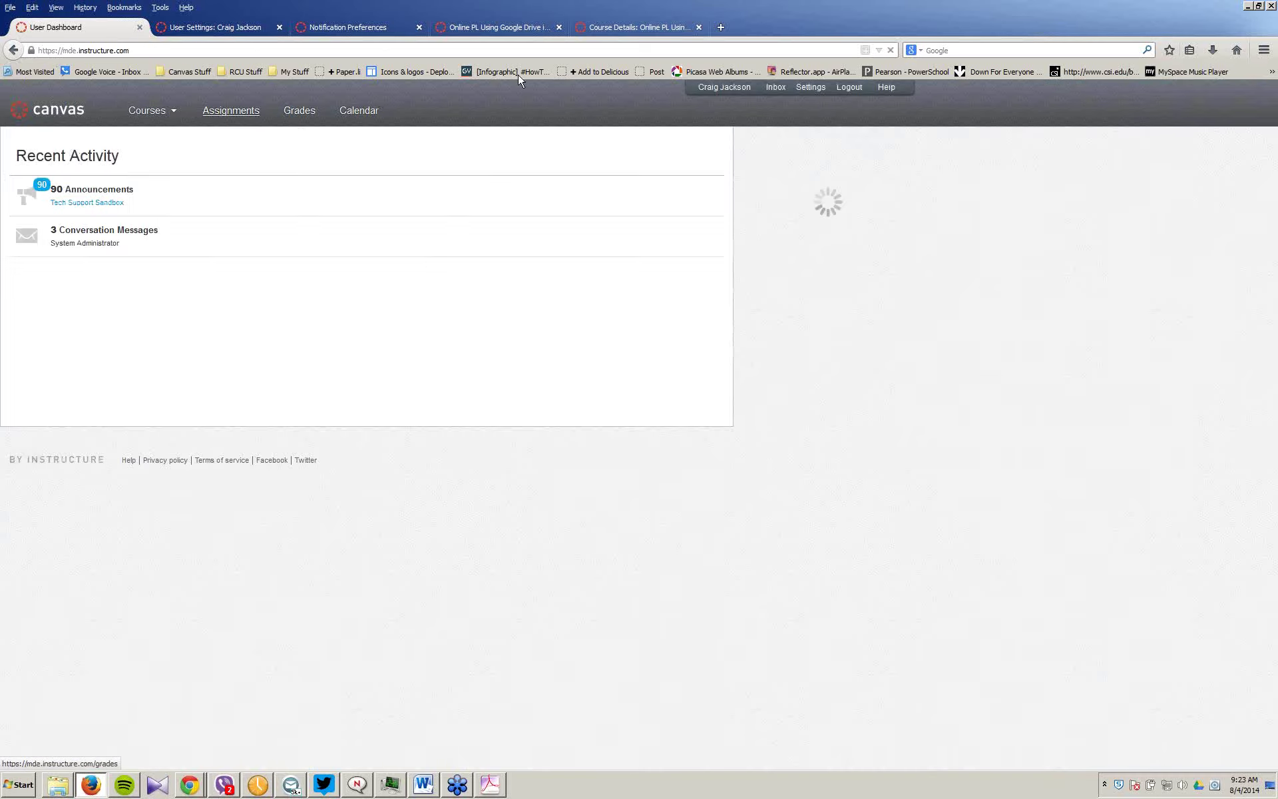
Step: Check the Google Drive SU14-Section1 course details, then view its gradebook
{"action": "left_click", "coordinate": [648, 30]}
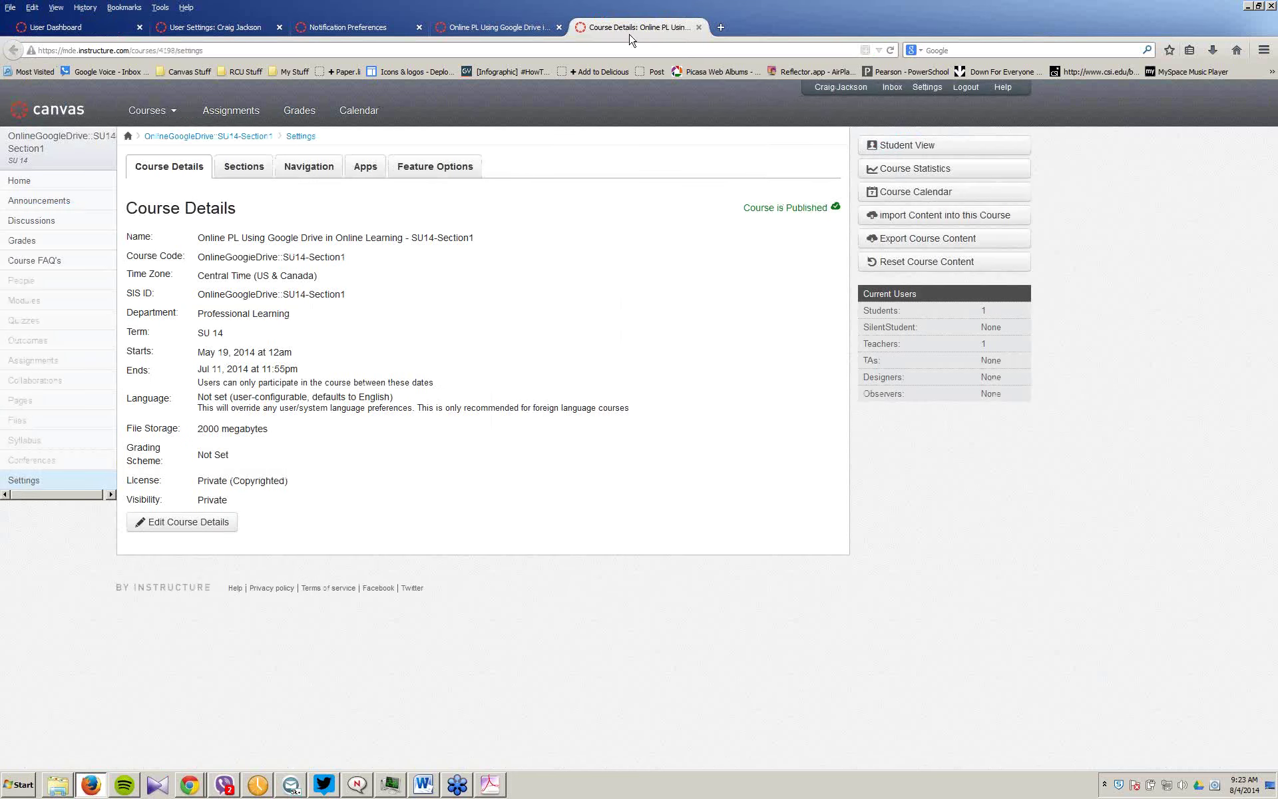
{"action": "left_click", "coordinate": [154, 117]}
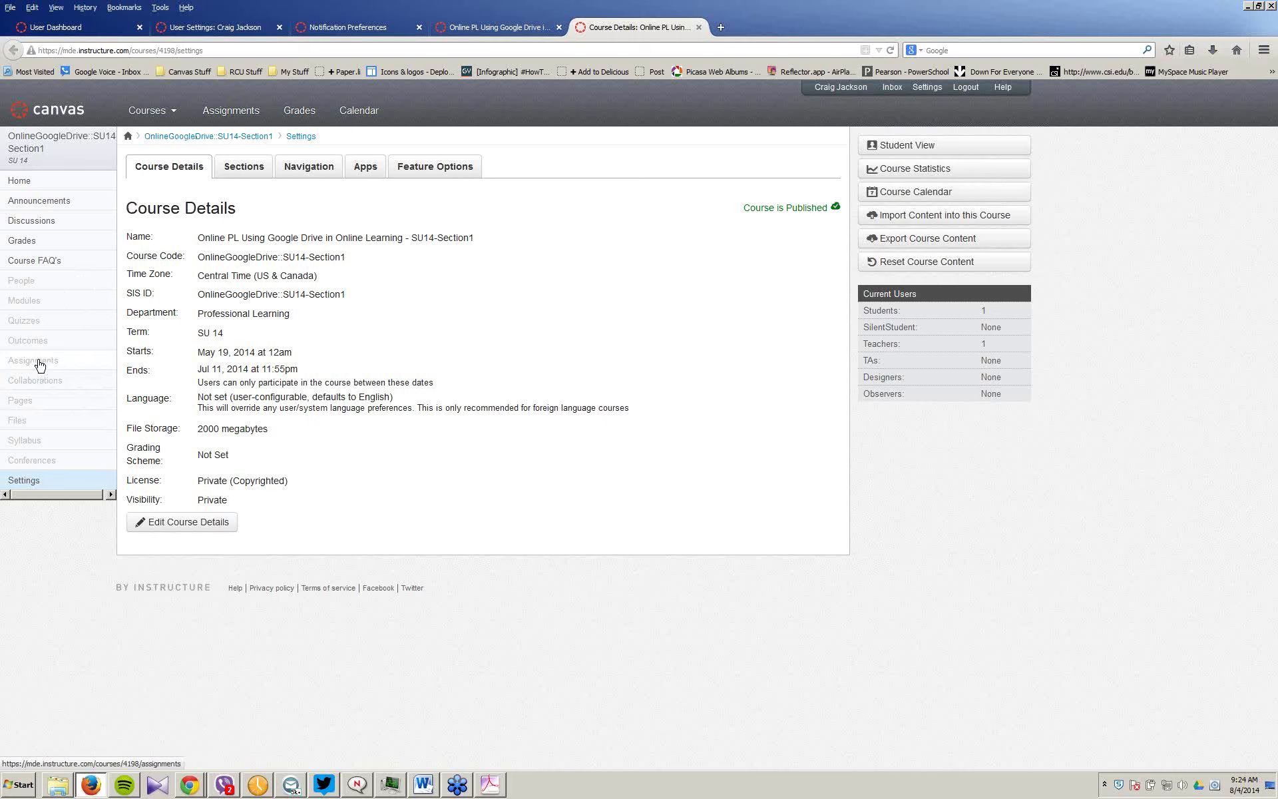
{"action": "left_click", "coordinate": [23, 248]}
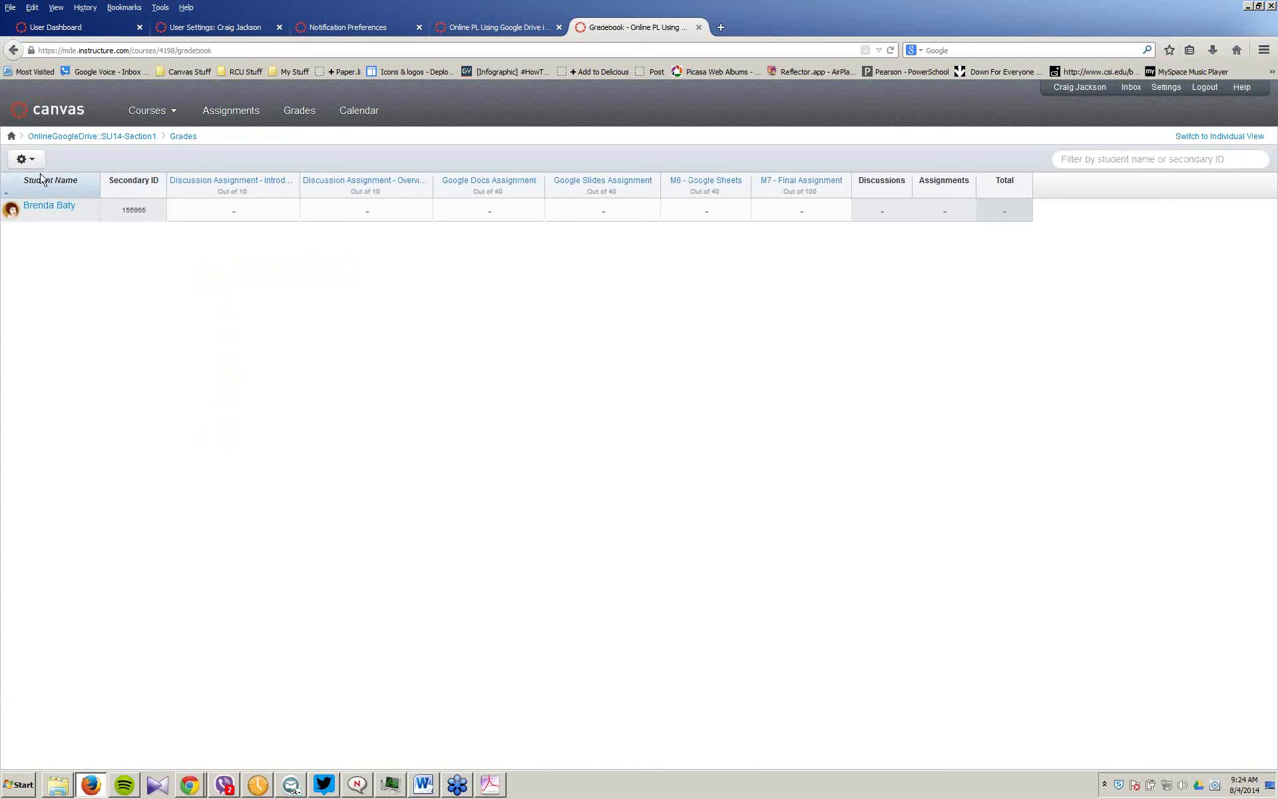
Step: View the Methods of Health Sciences FL13 gradebook, then go to the Google Drive SU14-Section1 course home page
{"action": "left_click", "coordinate": [299, 113]}
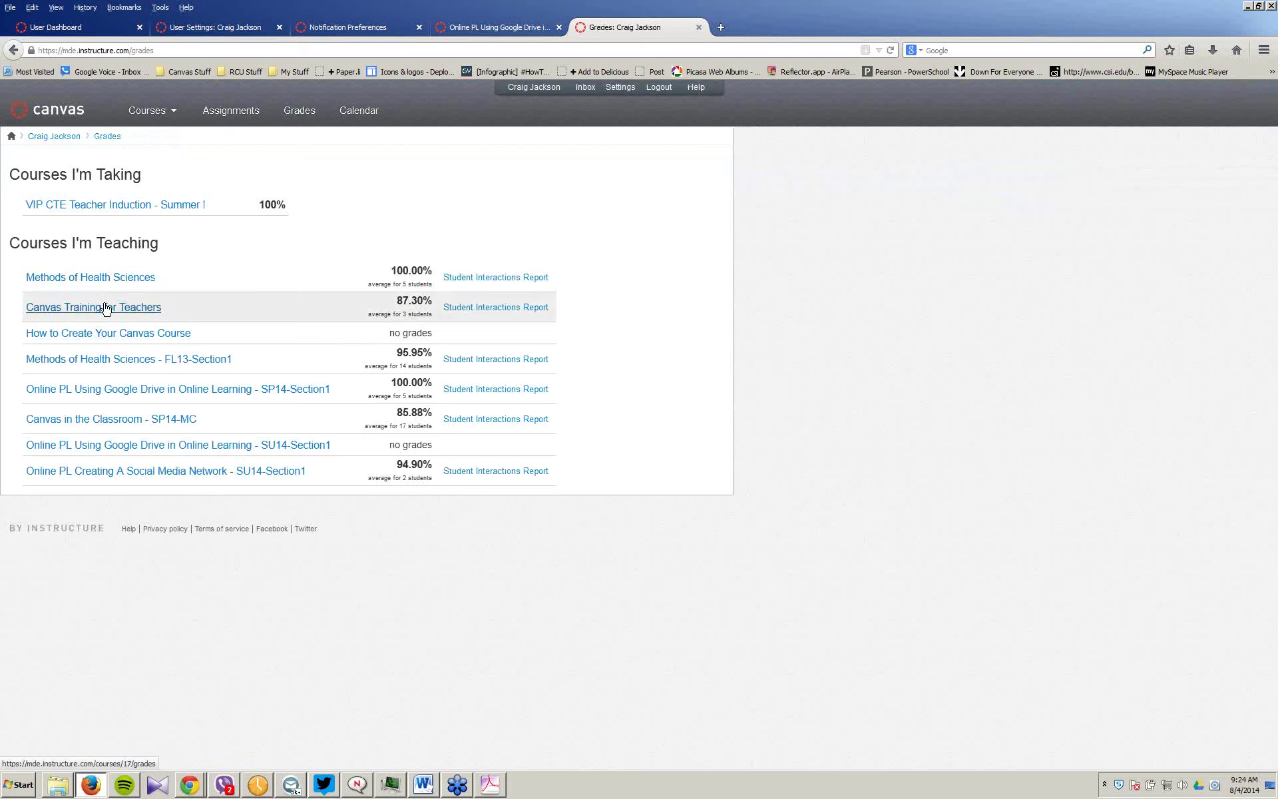
{"action": "left_click", "coordinate": [124, 362]}
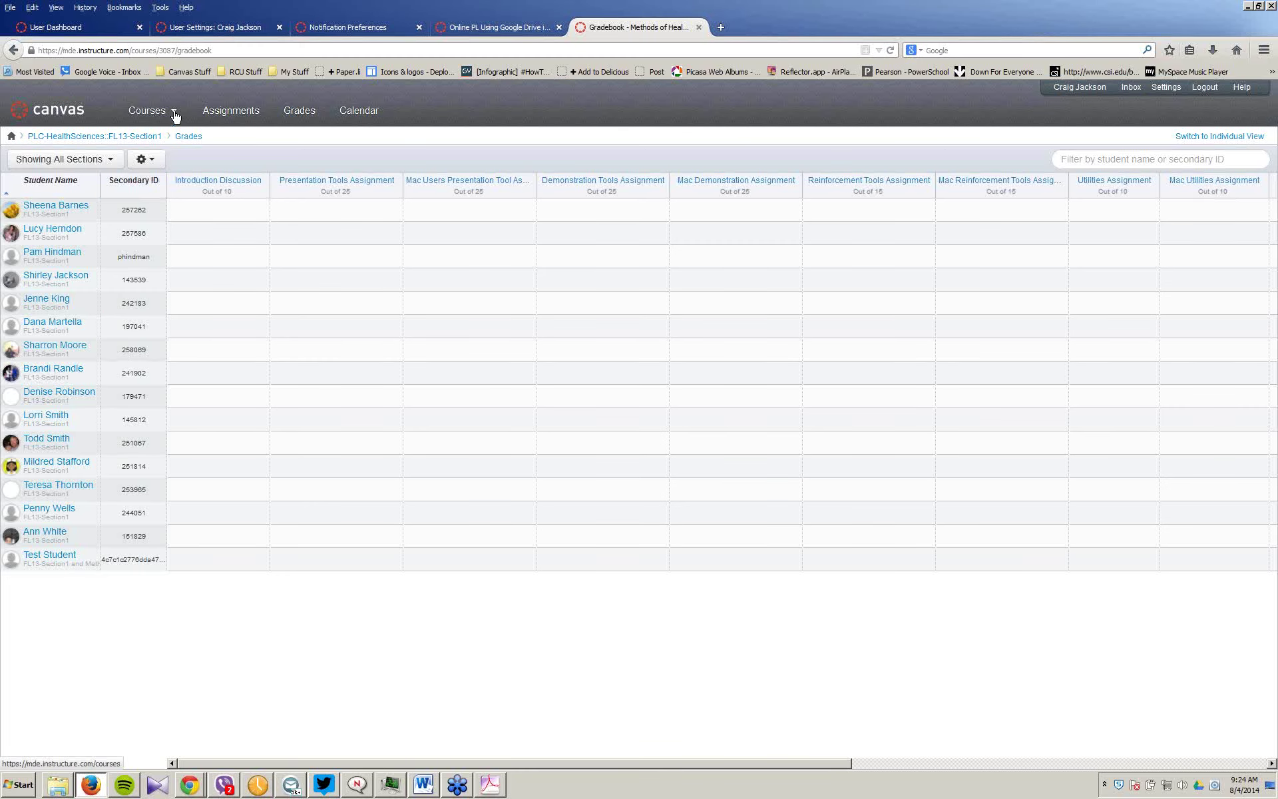
{"action": "mouse_move", "coordinate": [173, 113]}
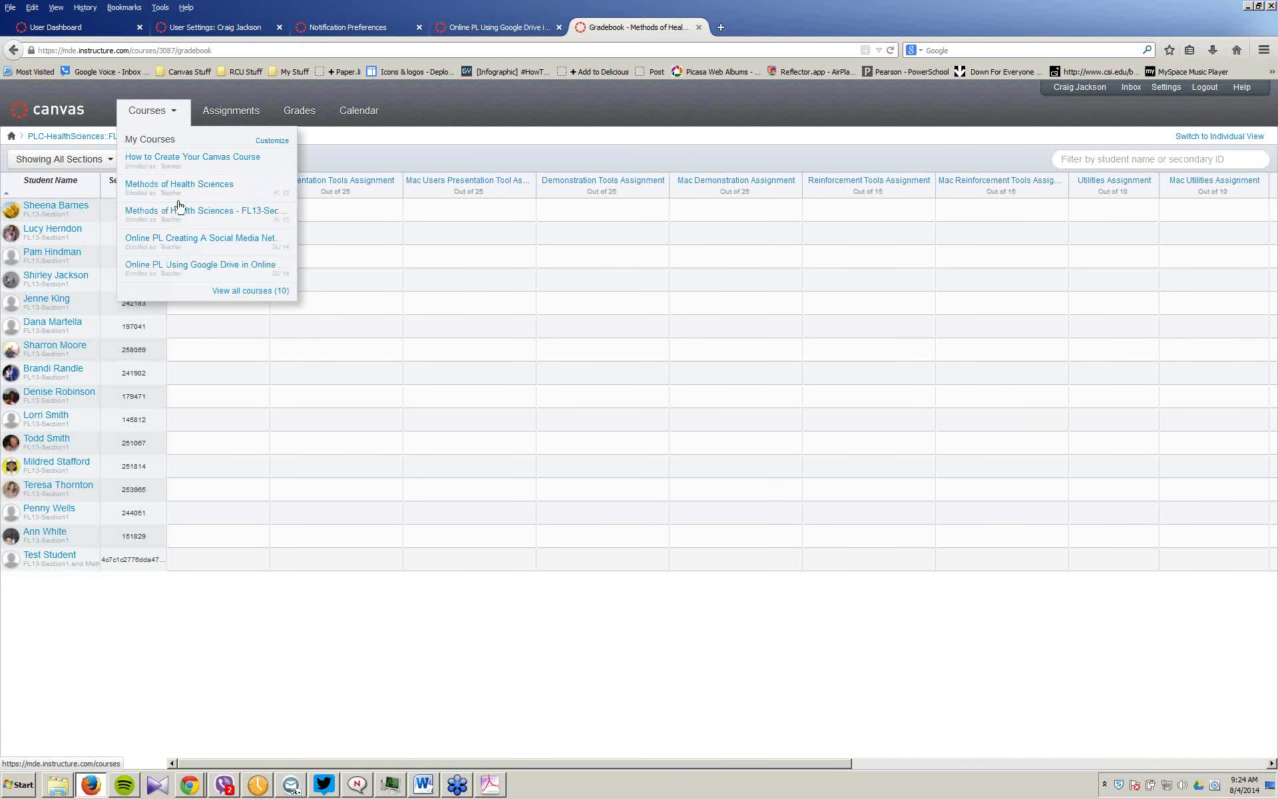
{"action": "left_click", "coordinate": [192, 267]}
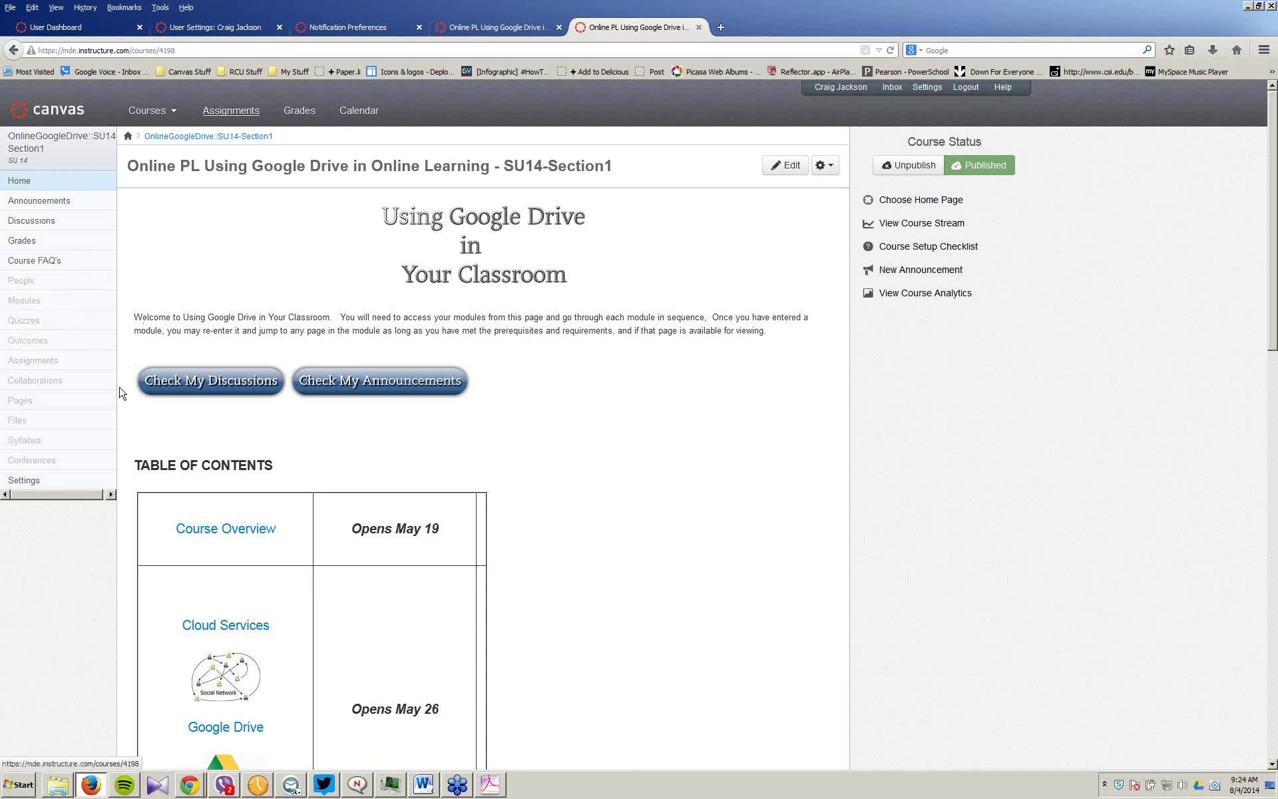
Step: View the Google Drive SU14-Section1 course's two discussions and four assignments
{"action": "left_click", "coordinate": [51, 367]}
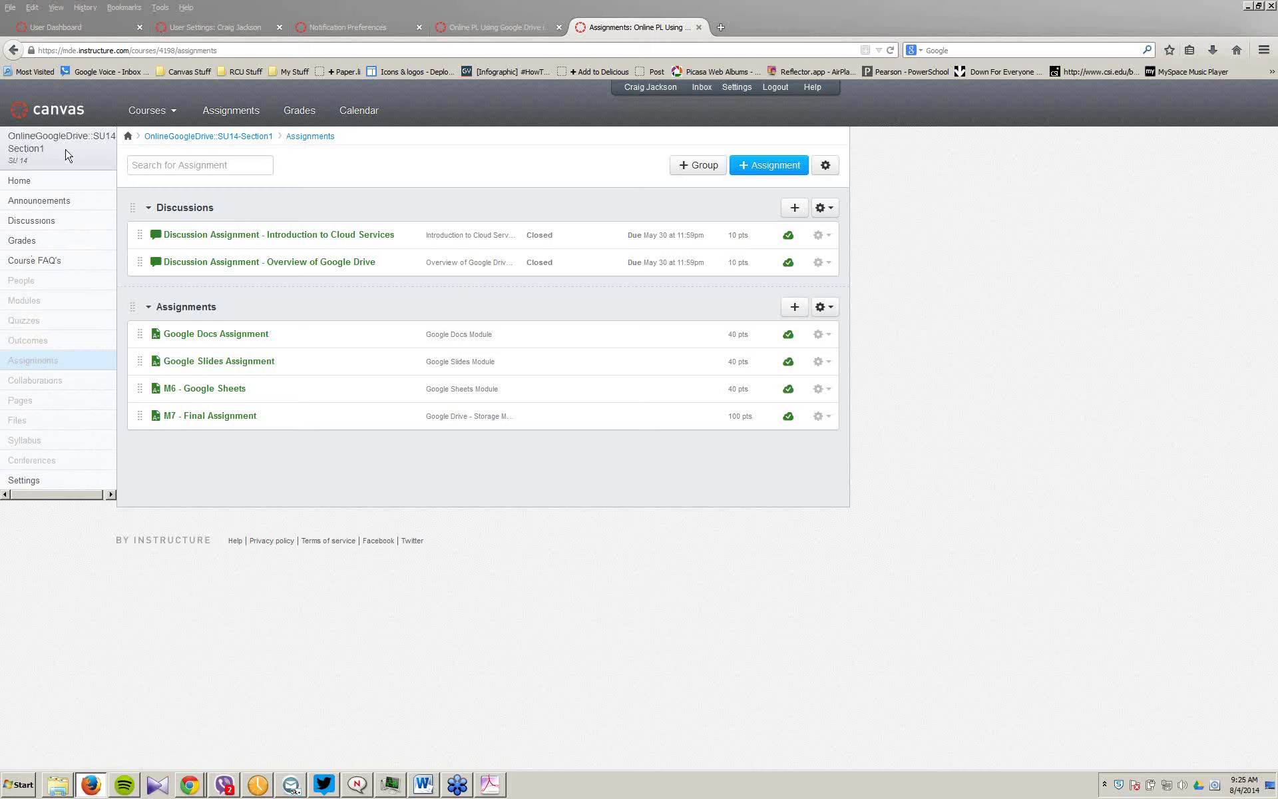
{"action": "mouse_move", "coordinate": [164, 113]}
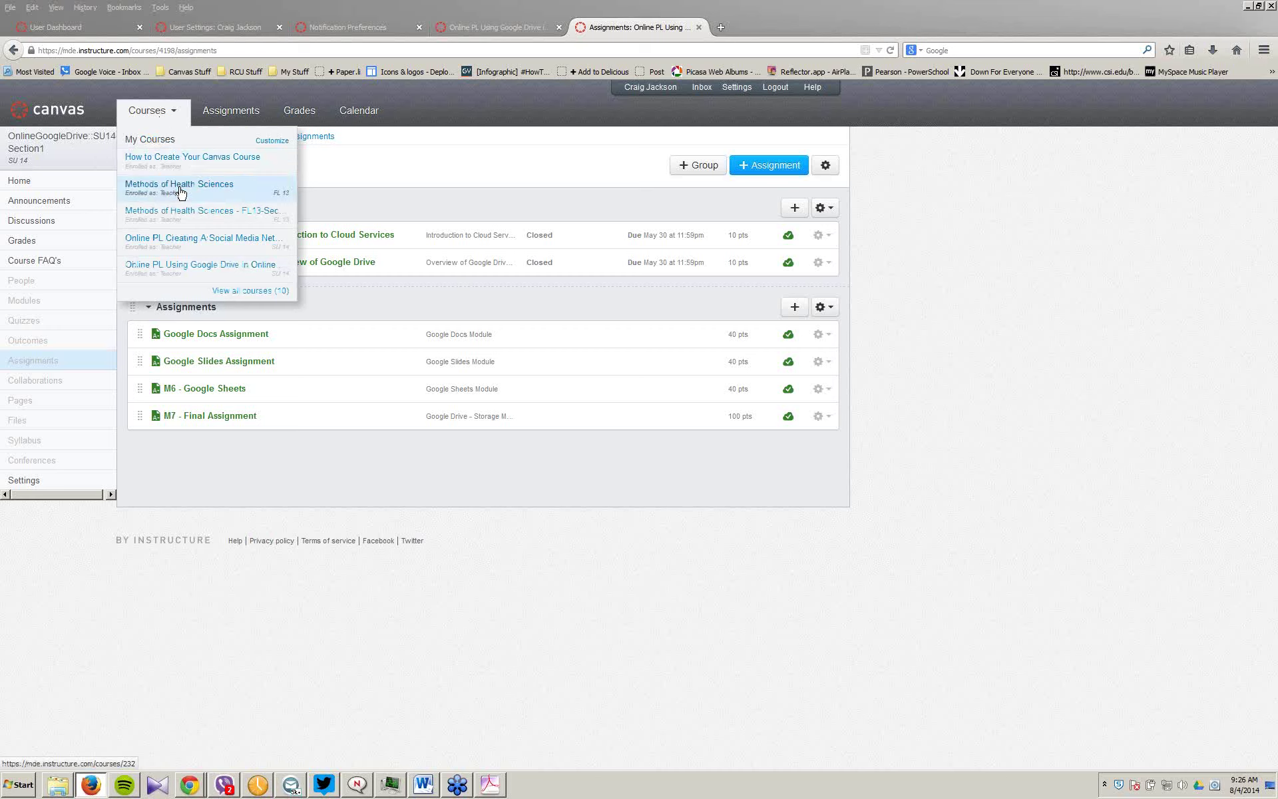
Step: Check the Social Media Network course gradebook, then view its Introduction and Module One–Five assignments
{"action": "left_click", "coordinate": [191, 240]}
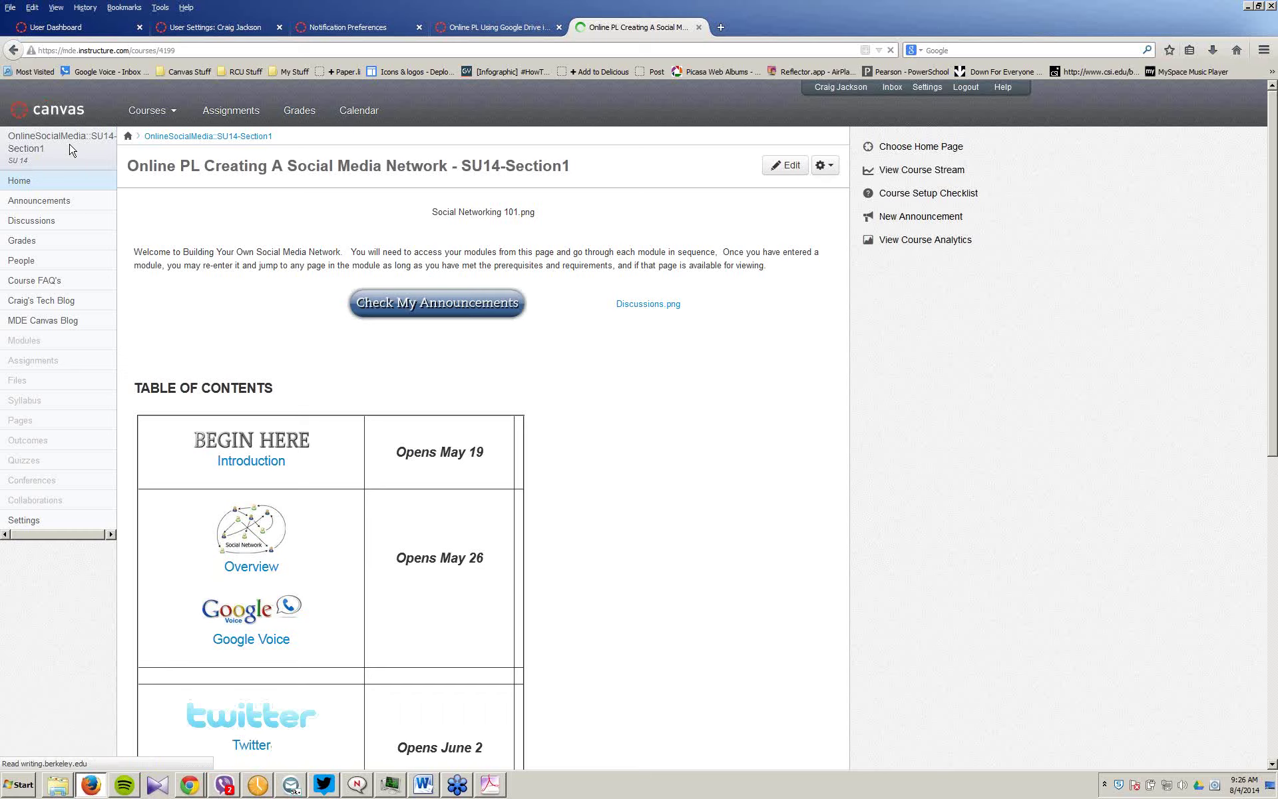
{"action": "left_click", "coordinate": [24, 241]}
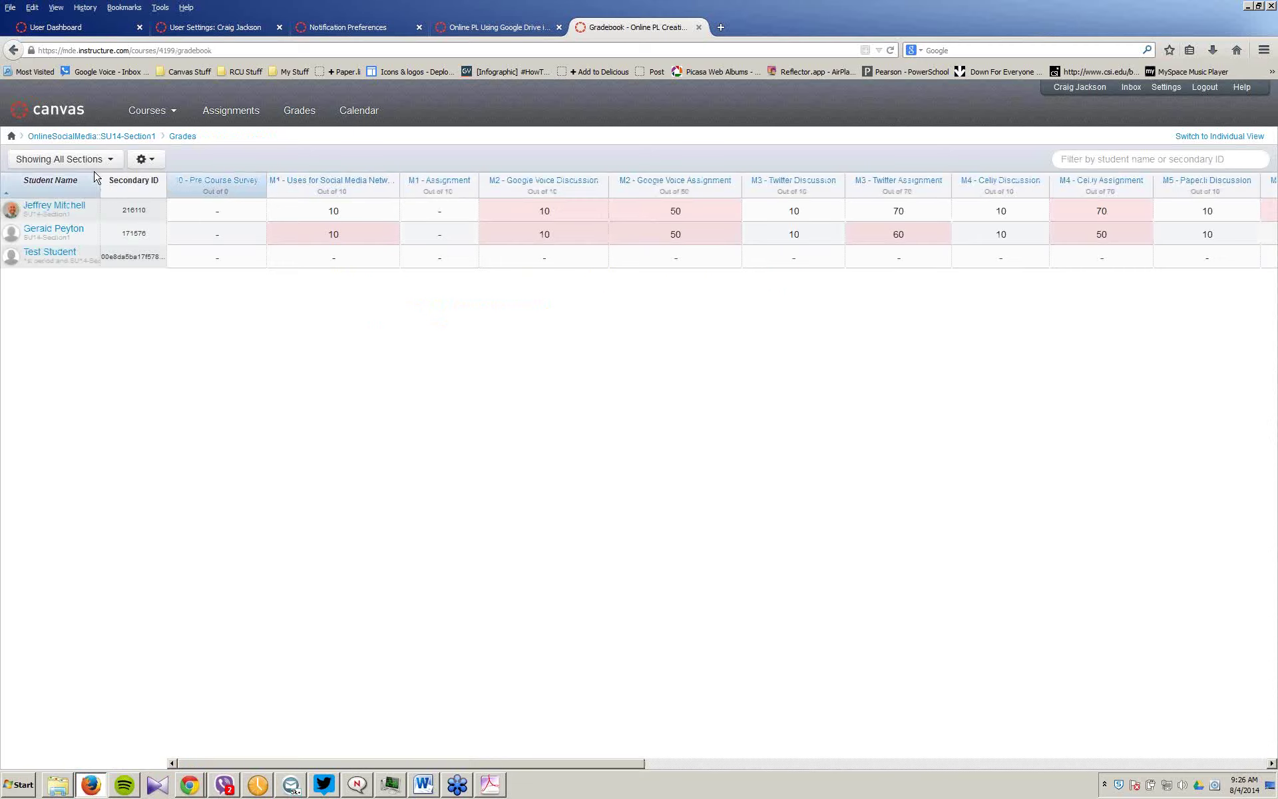
{"action": "left_click", "coordinate": [77, 138]}
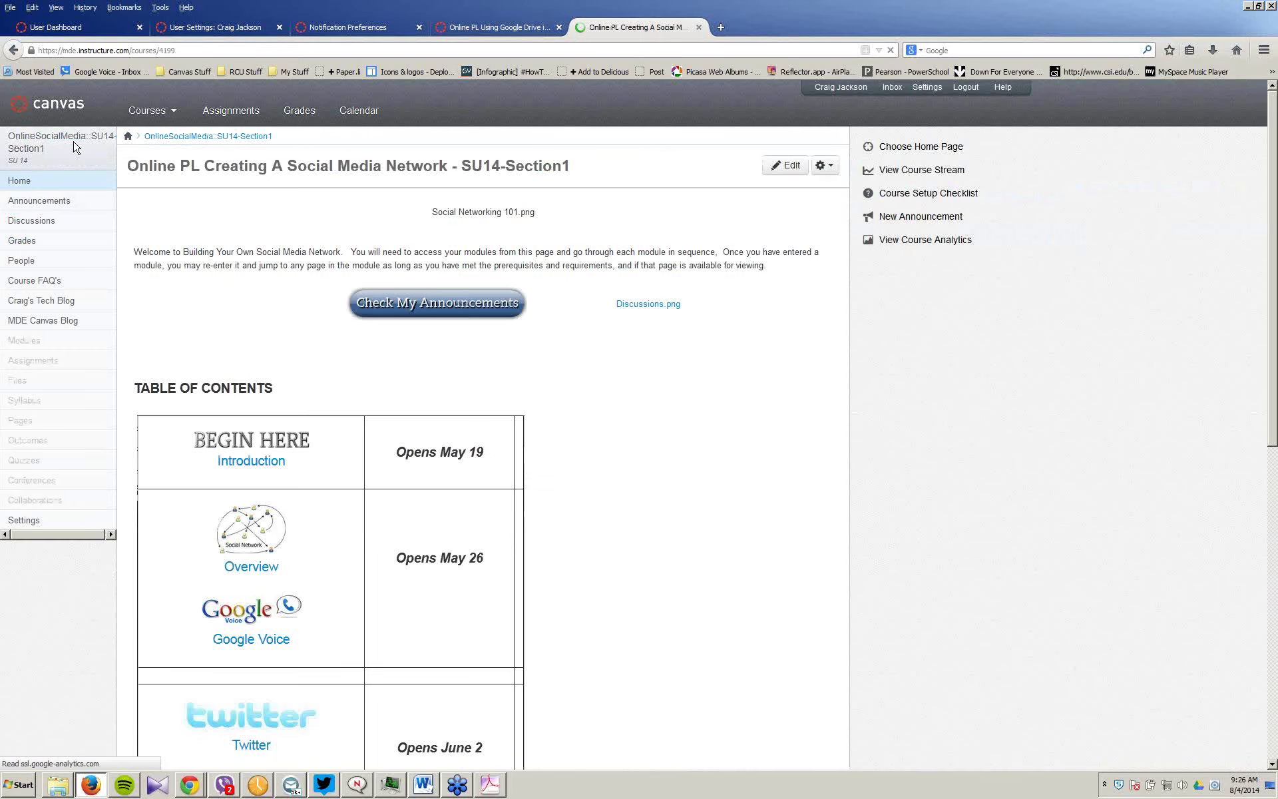
{"action": "left_click", "coordinate": [43, 361]}
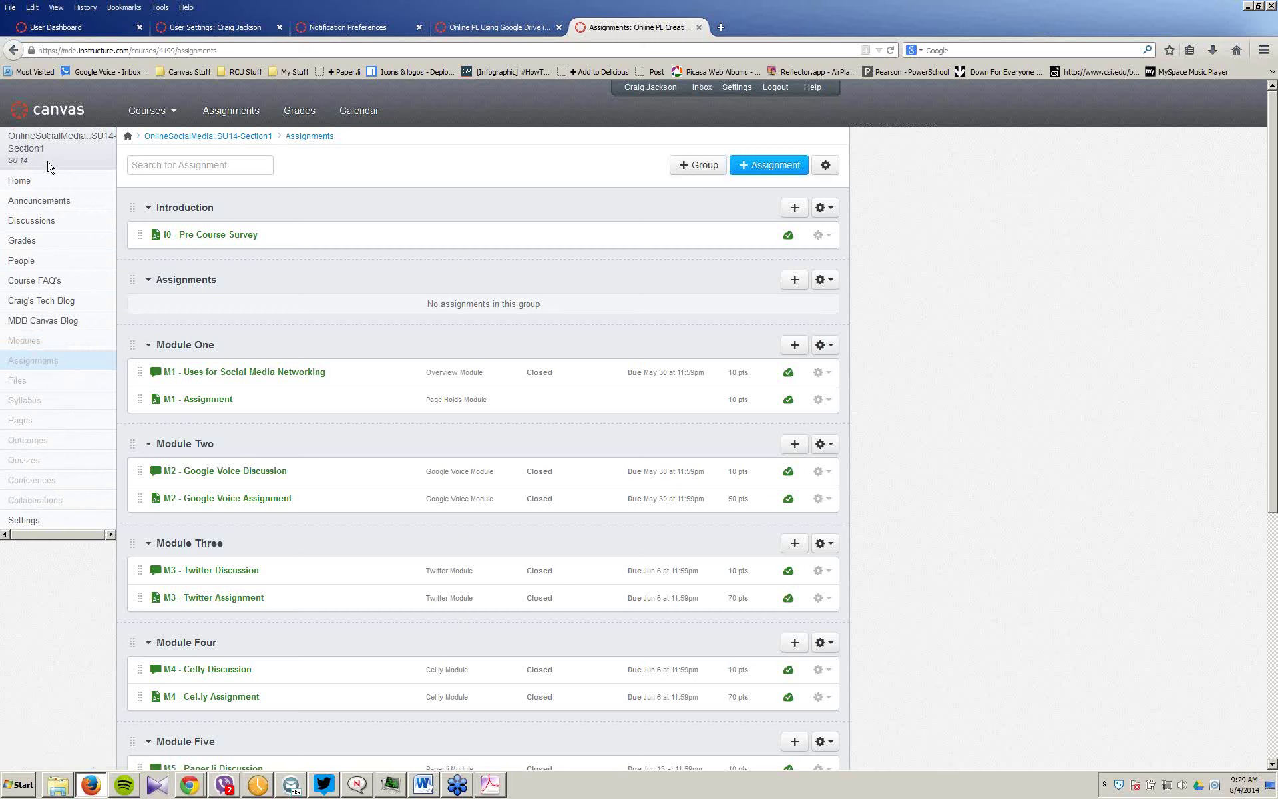
Step: Scroll the all-courses Assignments list to the bottom and return to the top
{"action": "left_click", "coordinate": [226, 114]}
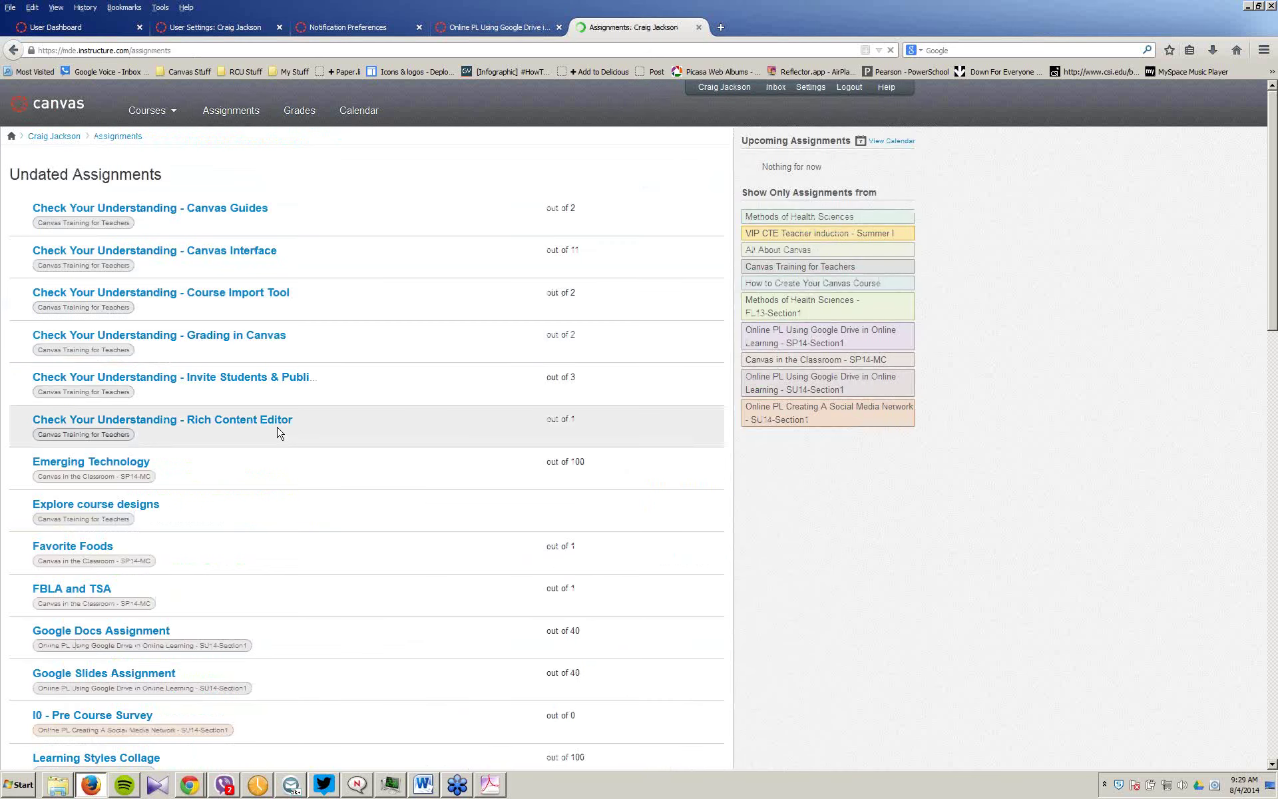
{"action": "scroll", "coordinate": [277, 433], "scroll_direction": "down", "scroll_amount": 1}
{"action": "scroll", "coordinate": [277, 432], "scroll_direction": "down", "scroll_amount": 10}
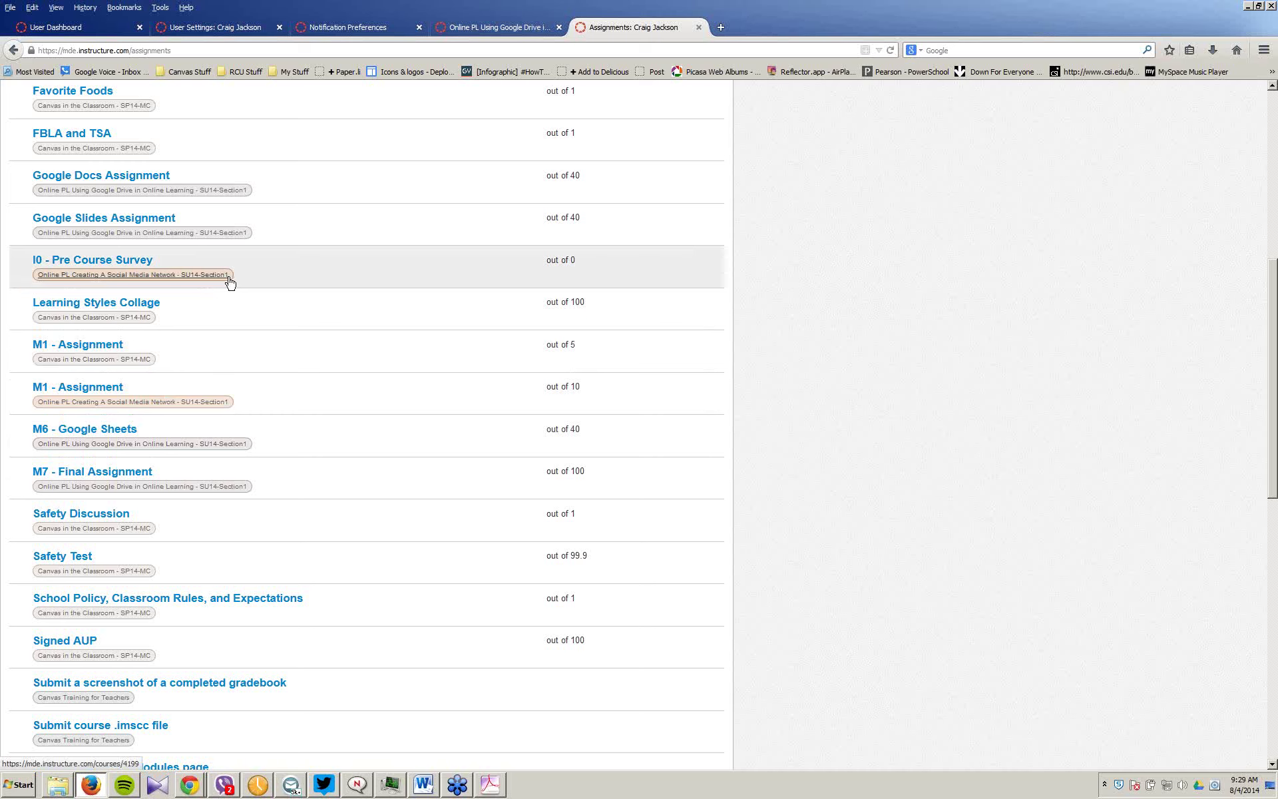
{"action": "scroll", "coordinate": [230, 283], "scroll_direction": "down", "scroll_amount": 10}
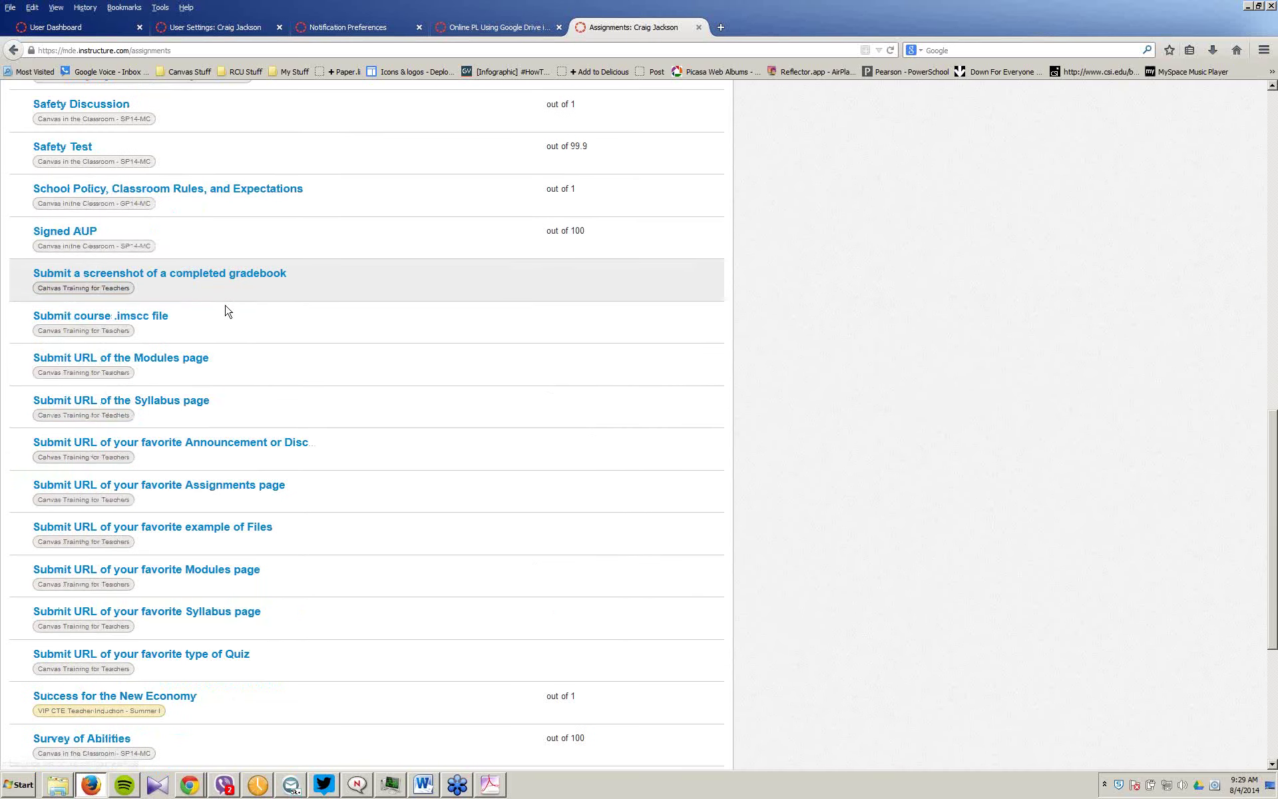
{"action": "scroll", "coordinate": [228, 311], "scroll_direction": "down", "scroll_amount": 7}
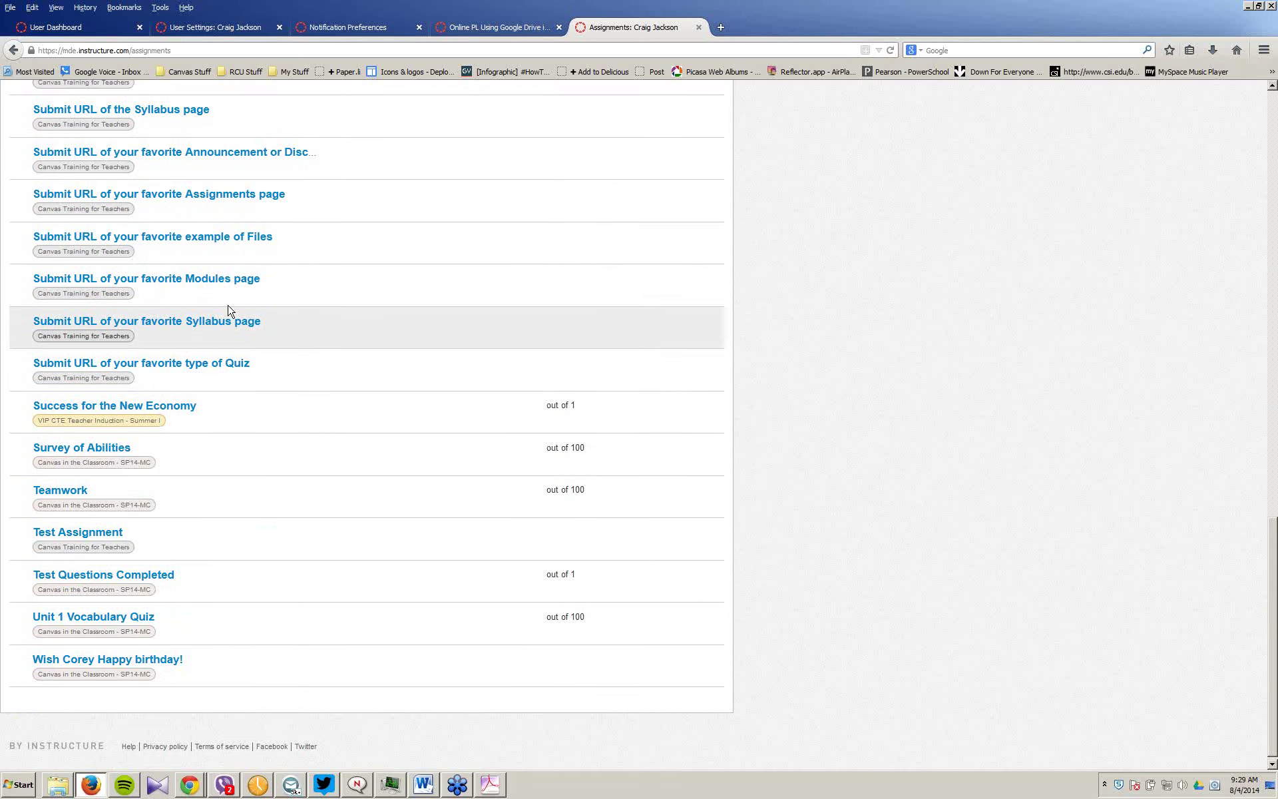
{"action": "key", "text": "Home"}
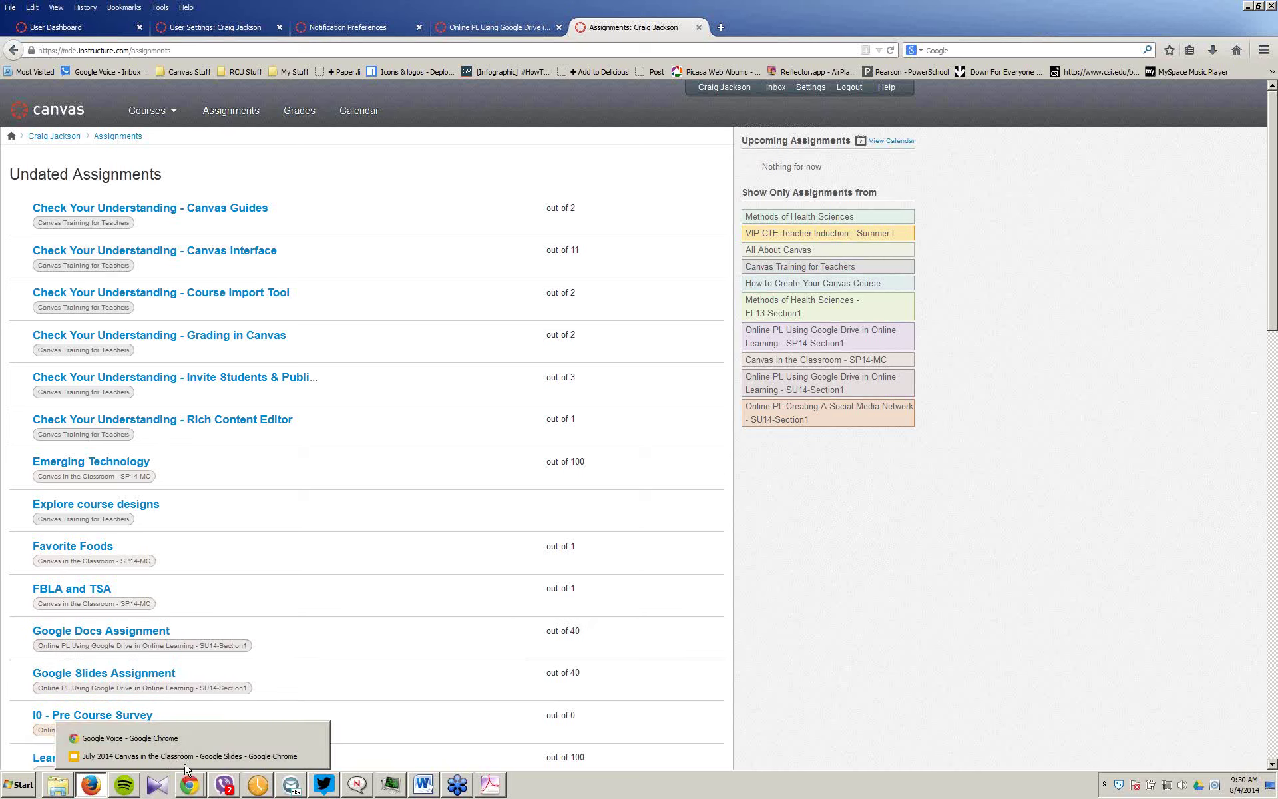
{"action": "left_click", "coordinate": [188, 773]}
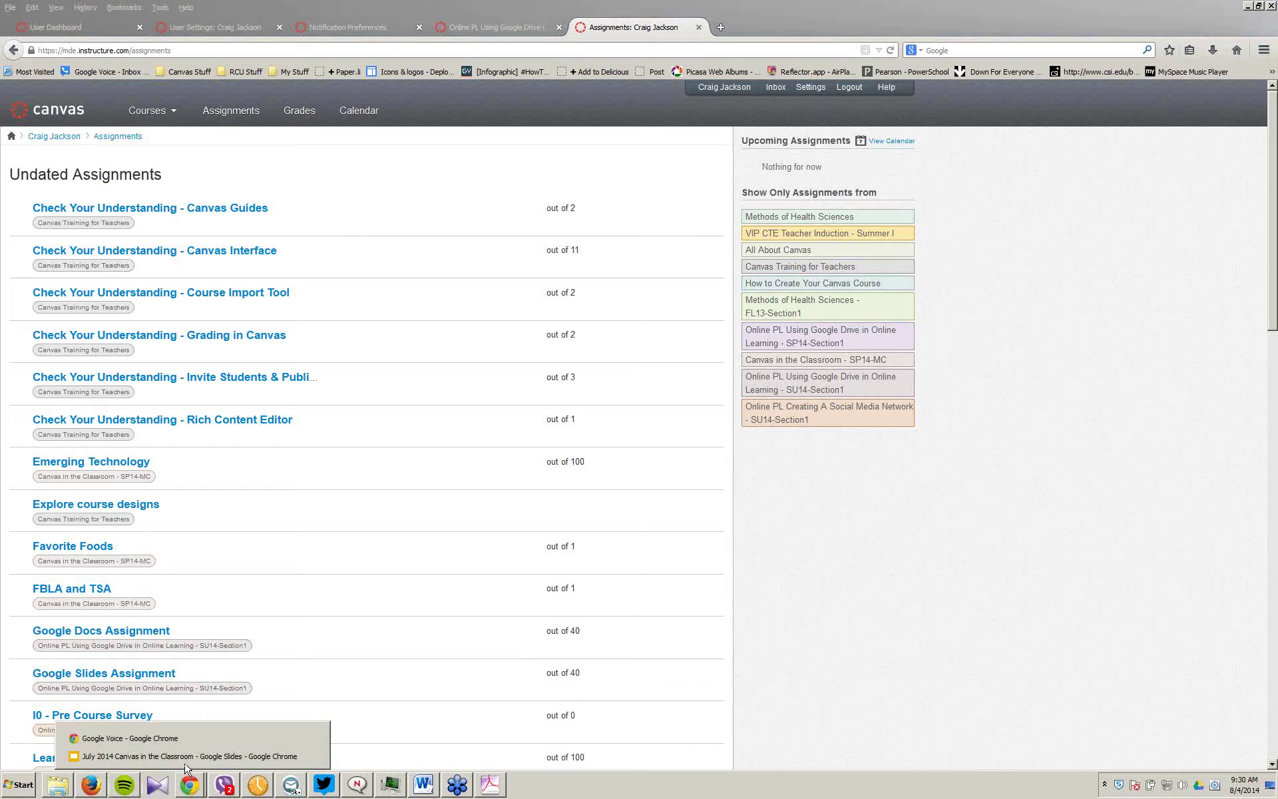
{"action": "left_click", "coordinate": [186, 757]}
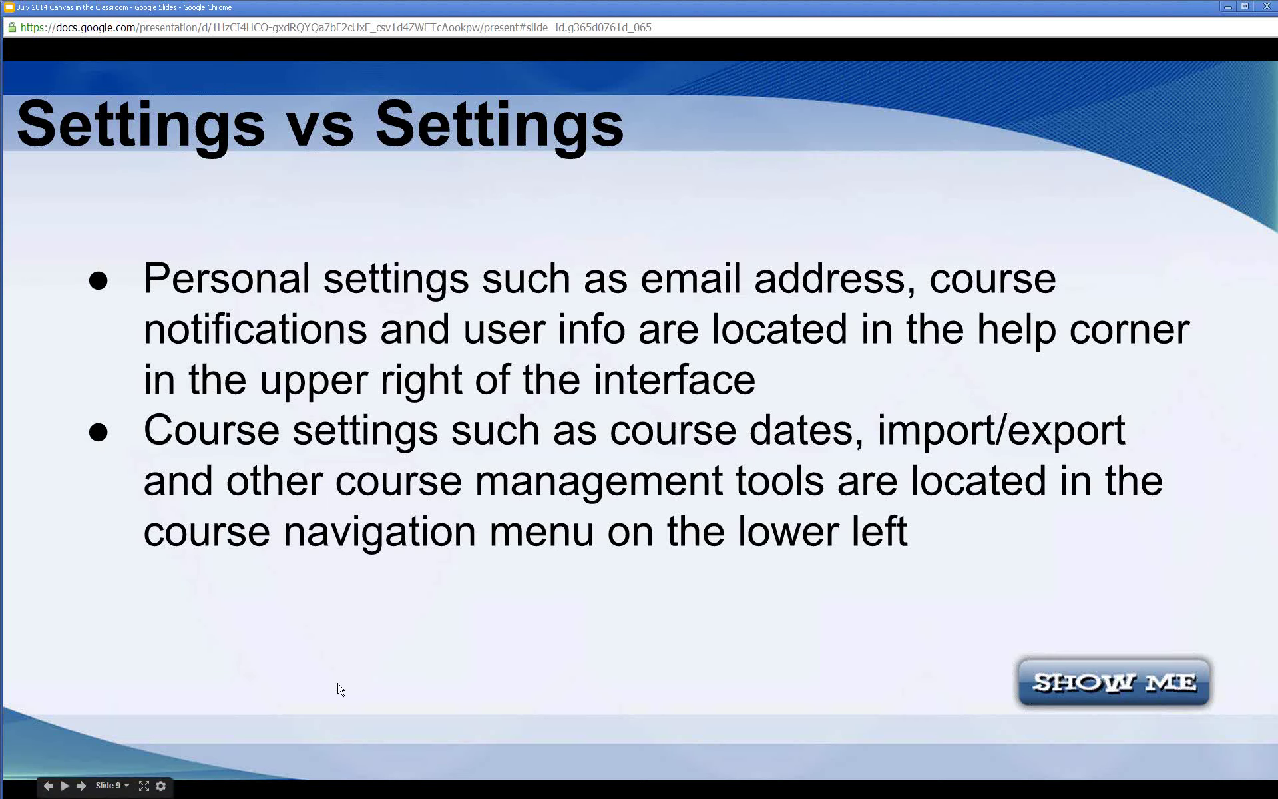
{"action": "key", "text": "super"}
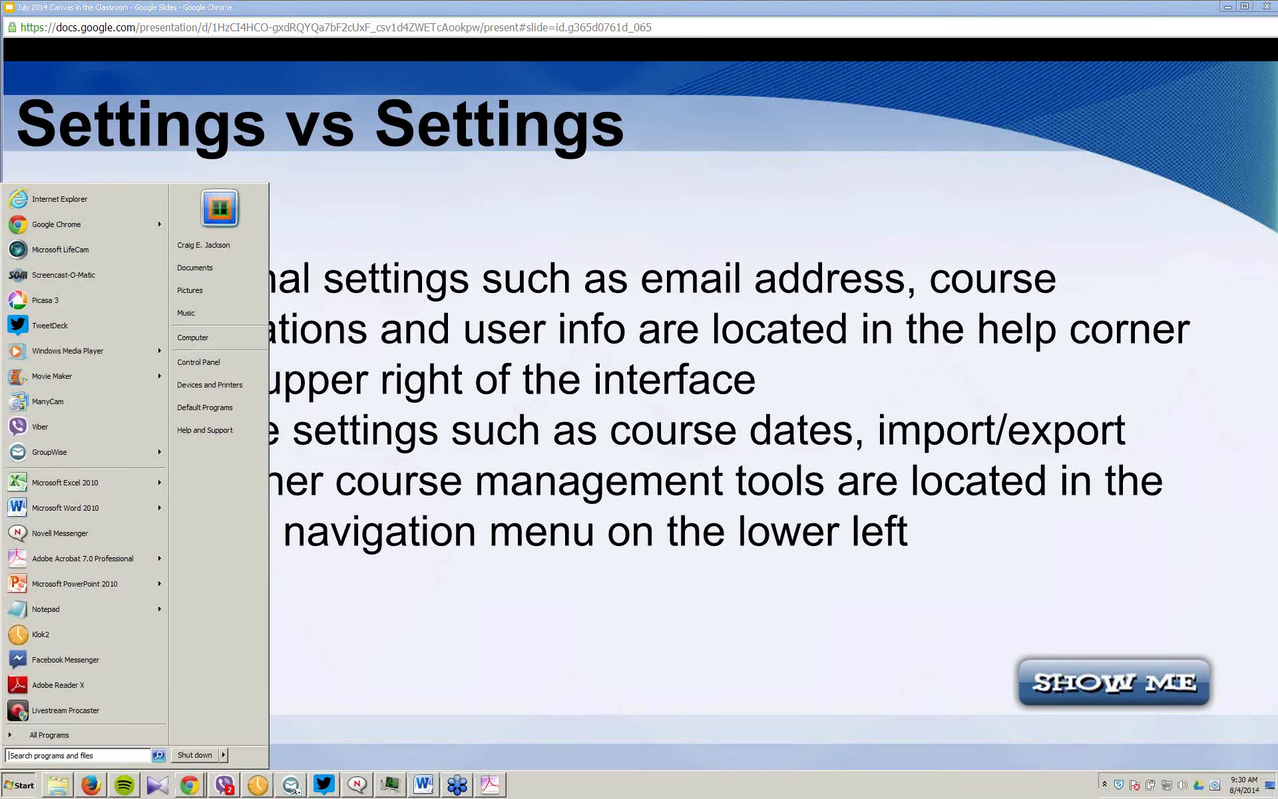
{"action": "left_click", "coordinate": [91, 785]}
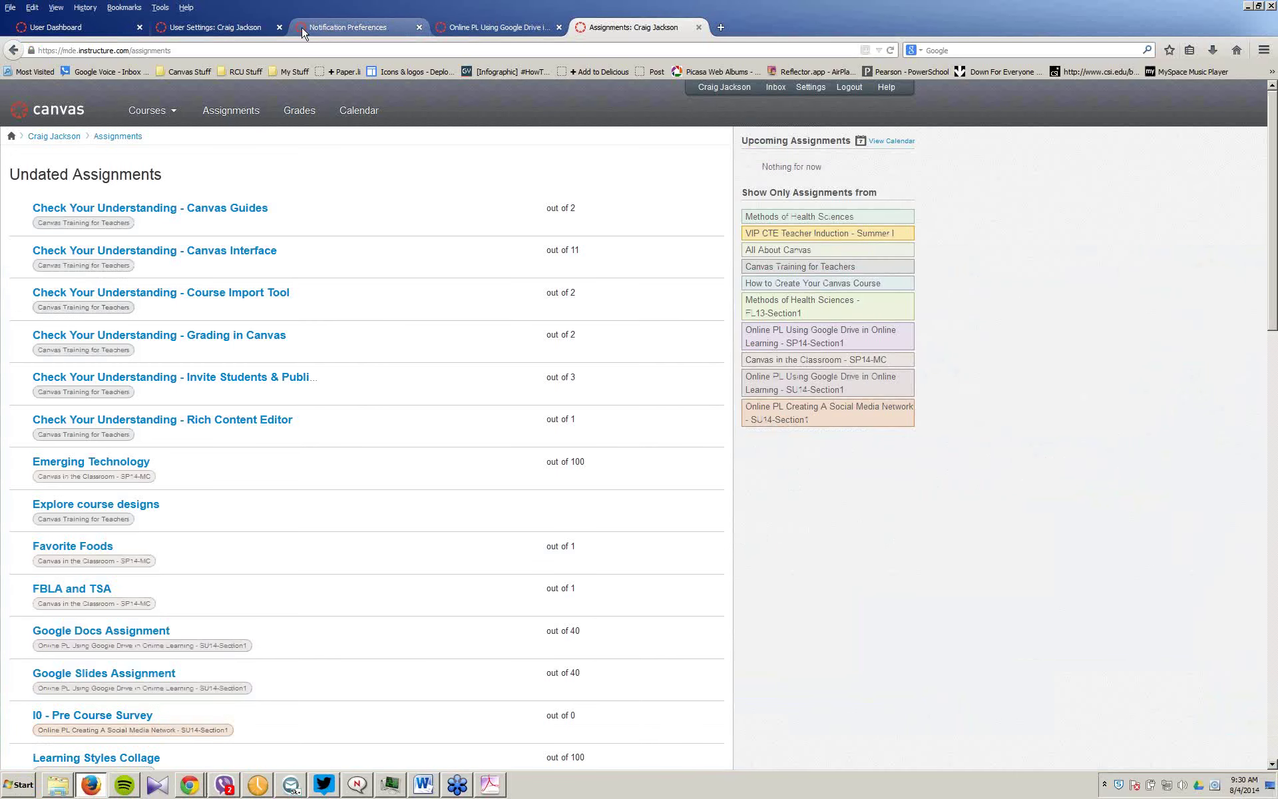
Step: Switch to the User Settings browser tab and return to the Canvas dashboard
{"action": "left_click", "coordinate": [184, 32]}
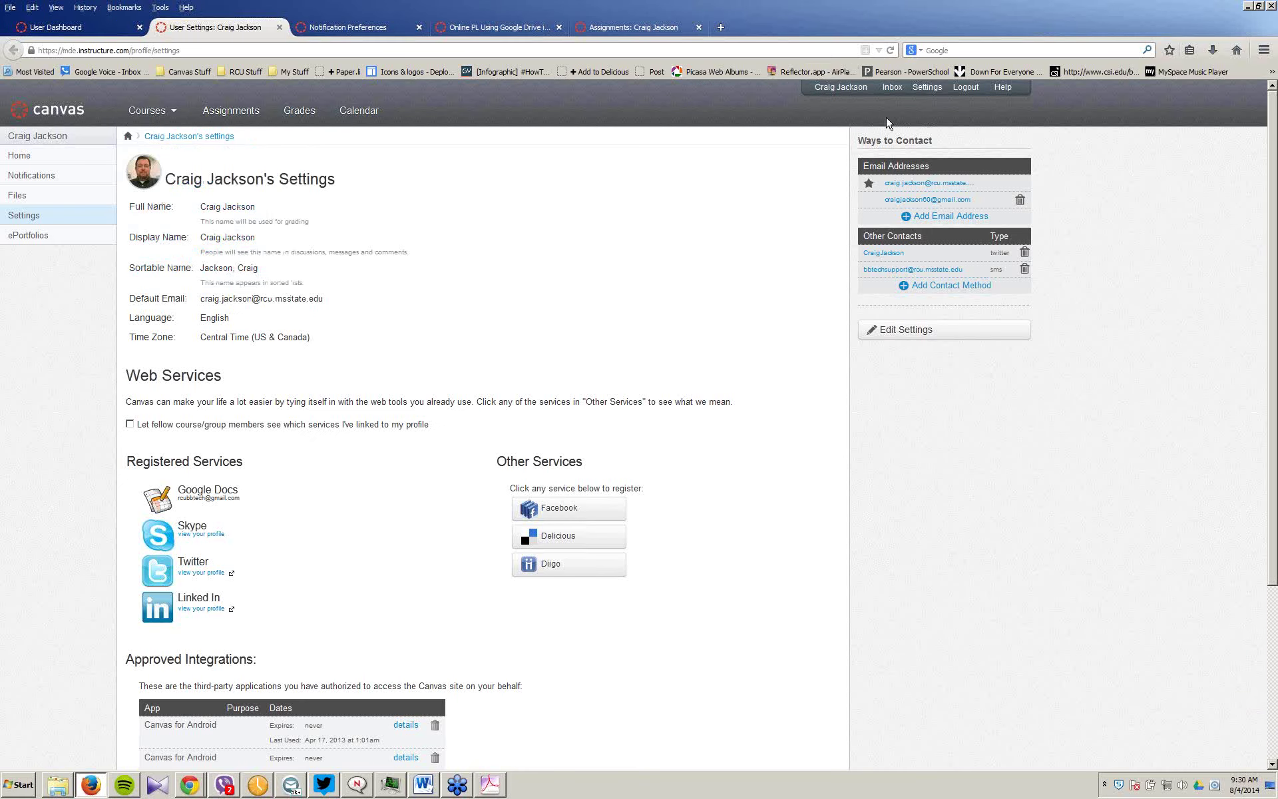
{"action": "left_click", "coordinate": [40, 118]}
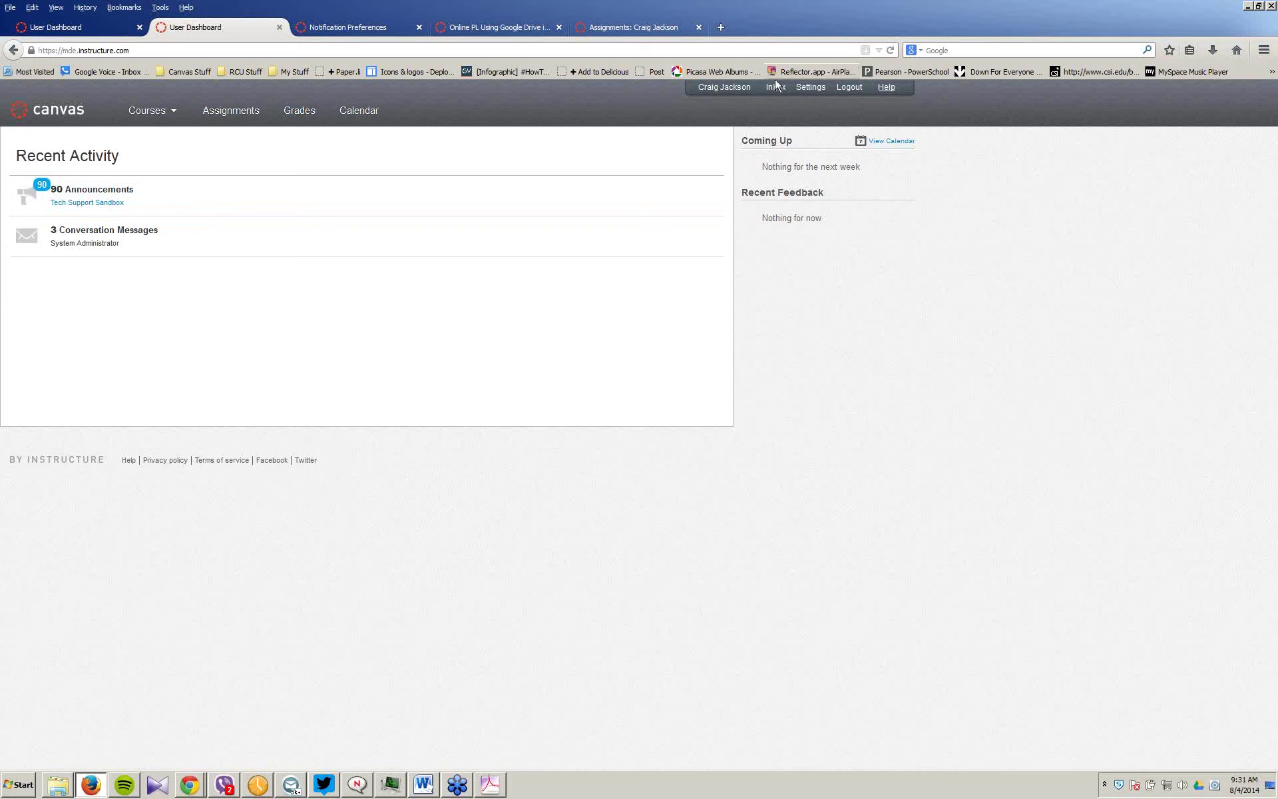
Step: Visit the Methods of Health Sciences - FL13-Section1 course, then view the personal account Settings page
{"action": "mouse_move", "coordinate": [168, 119]}
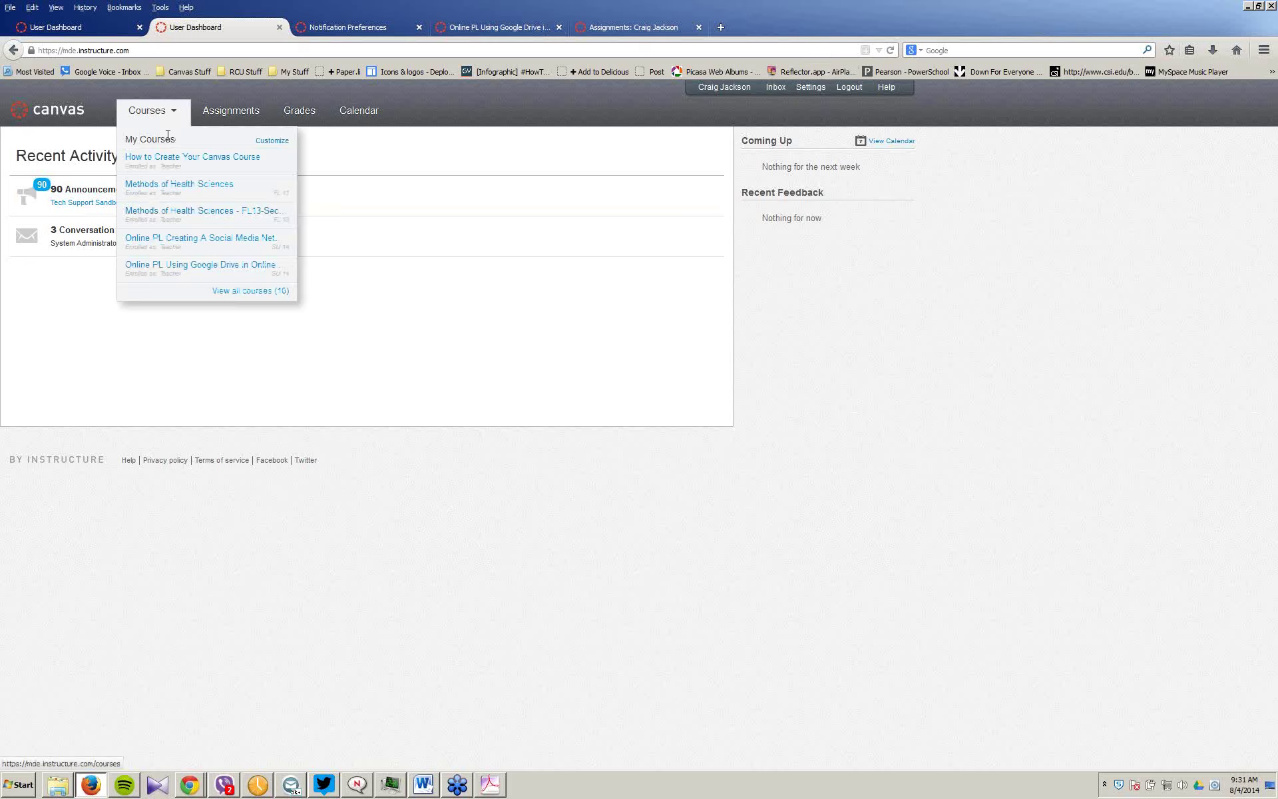
{"action": "left_click", "coordinate": [199, 219]}
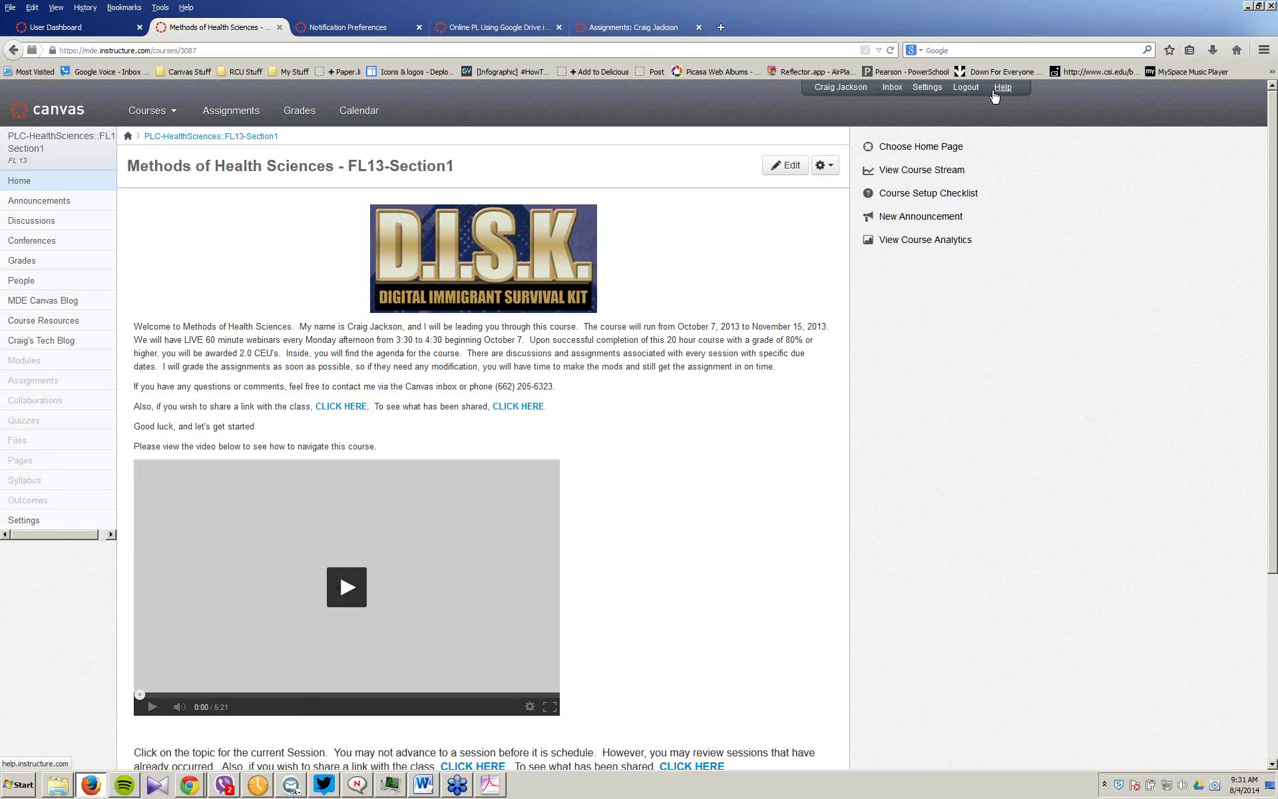
{"action": "left_click", "coordinate": [930, 90]}
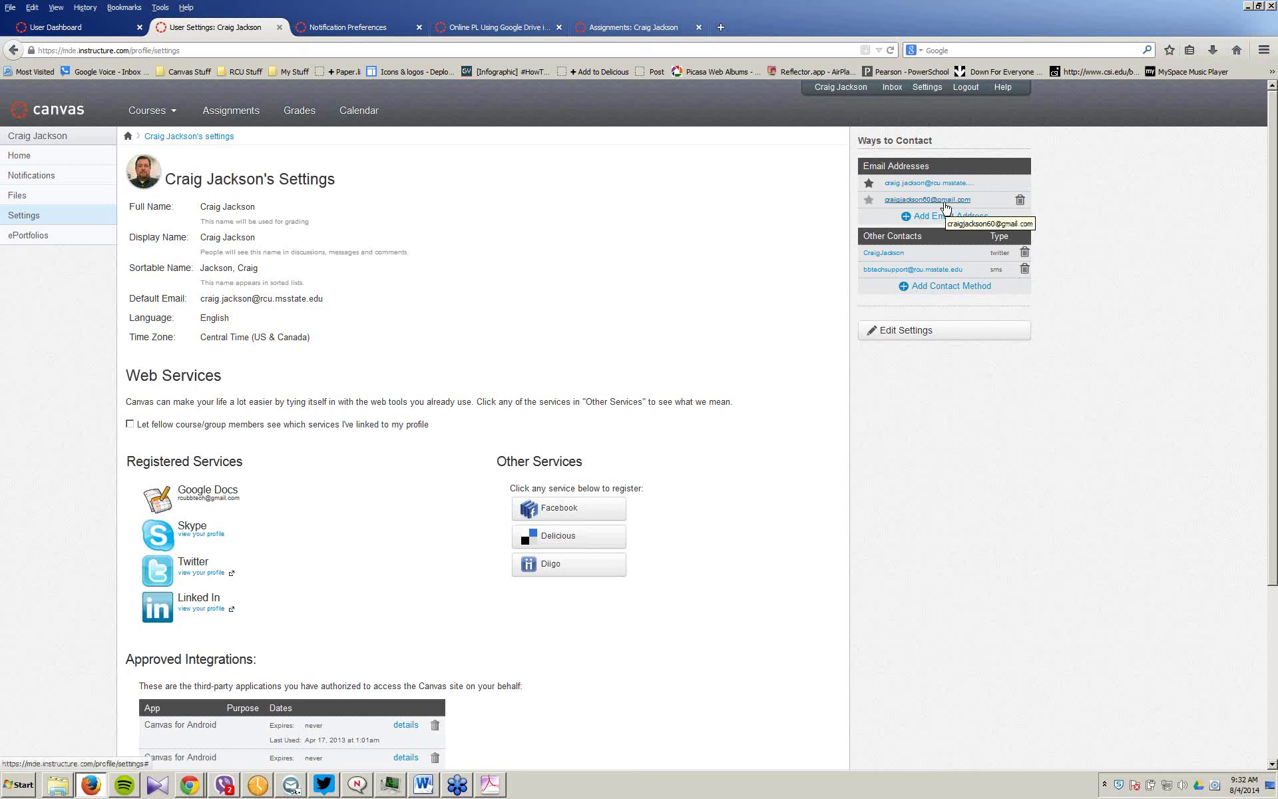
Step: Open and dismiss the Email contact method form, then put the profile settings into edit mode
{"action": "left_click", "coordinate": [957, 288]}
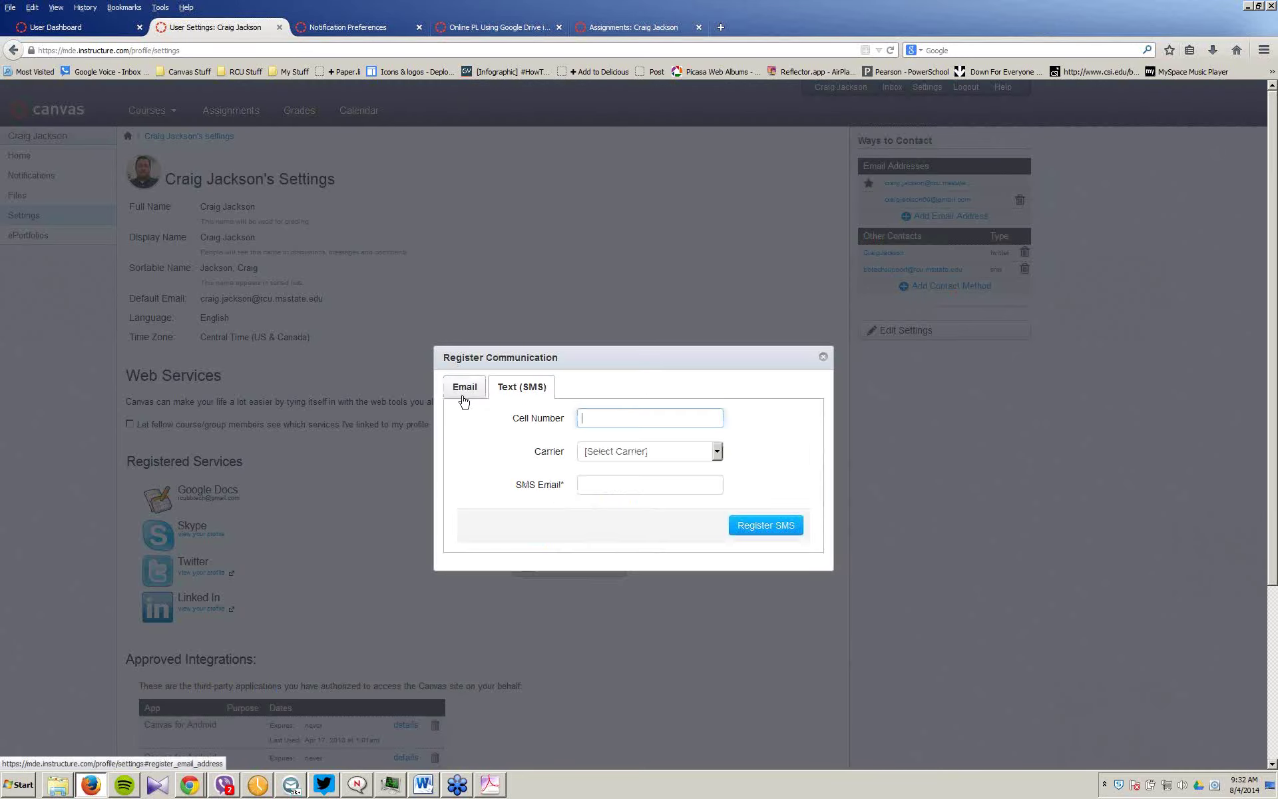
{"action": "left_click", "coordinate": [464, 393]}
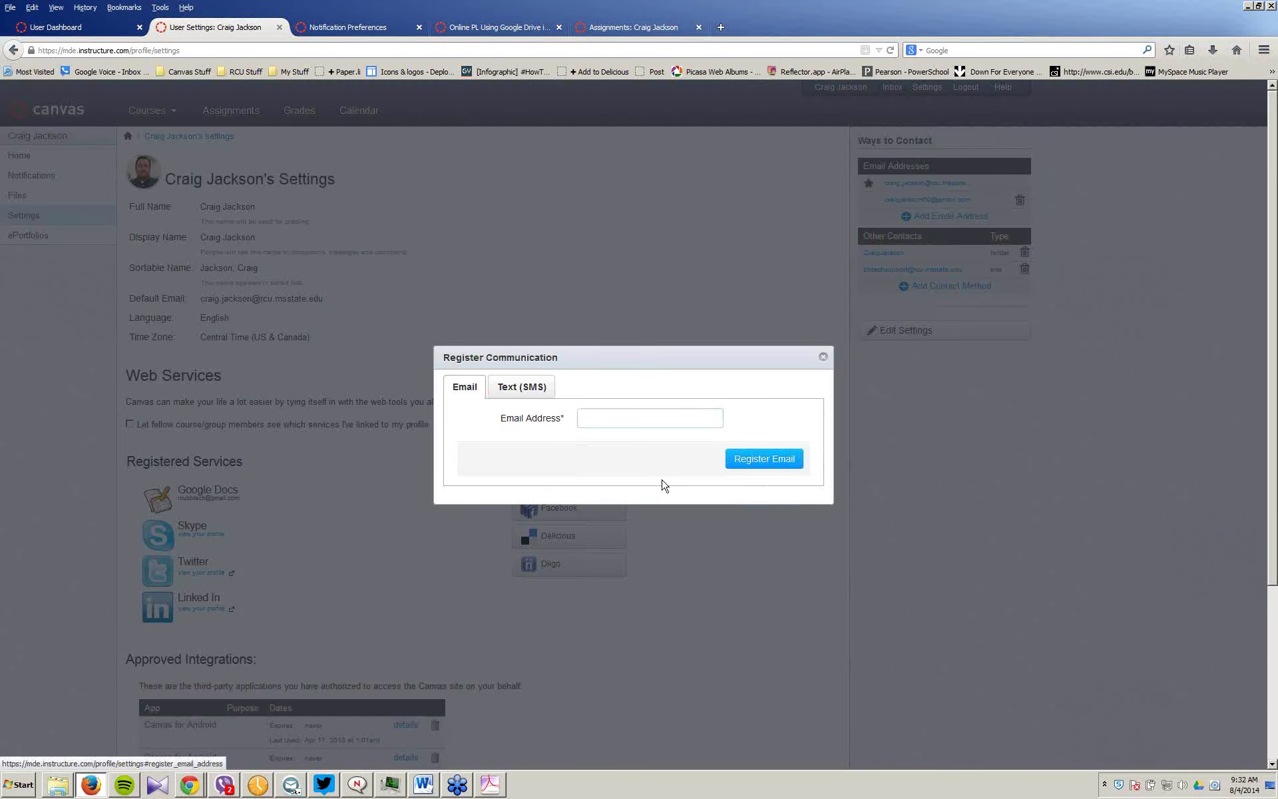
{"action": "left_click", "coordinate": [823, 356]}
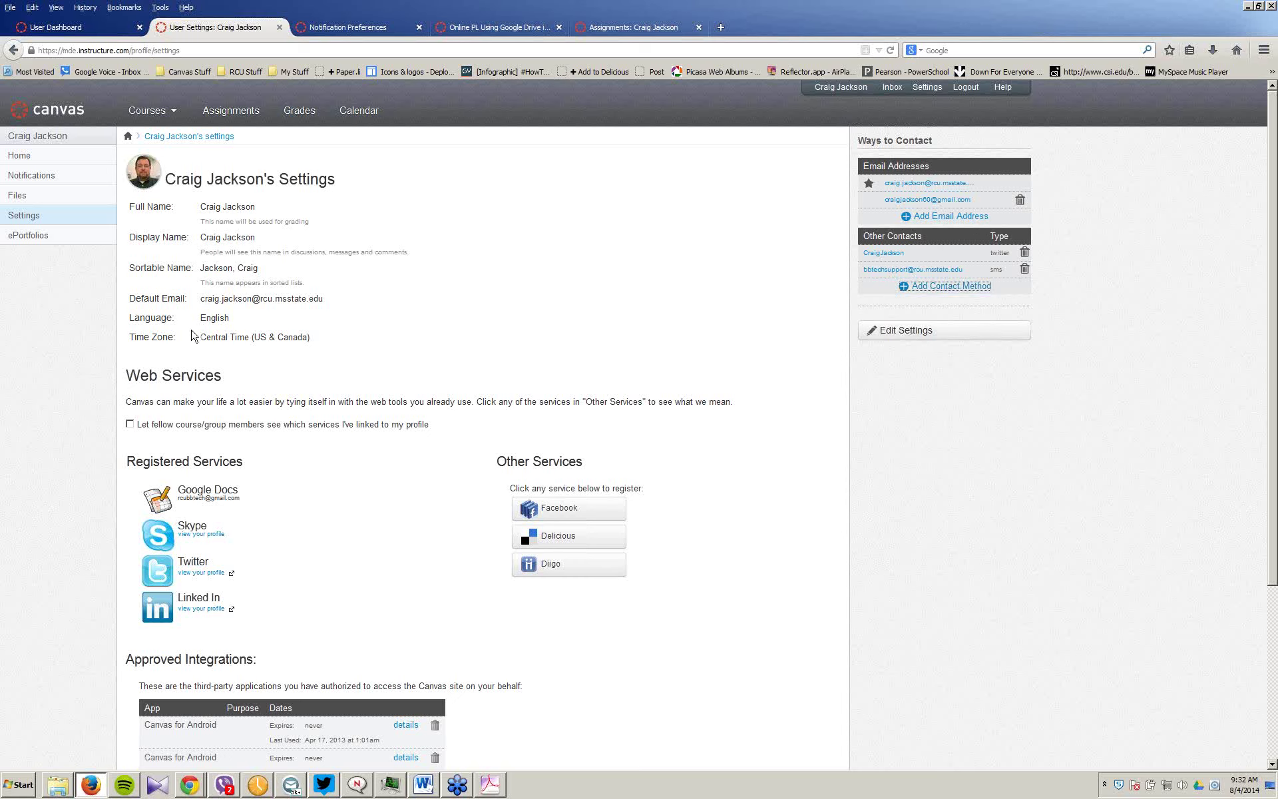
{"action": "left_click", "coordinate": [909, 333]}
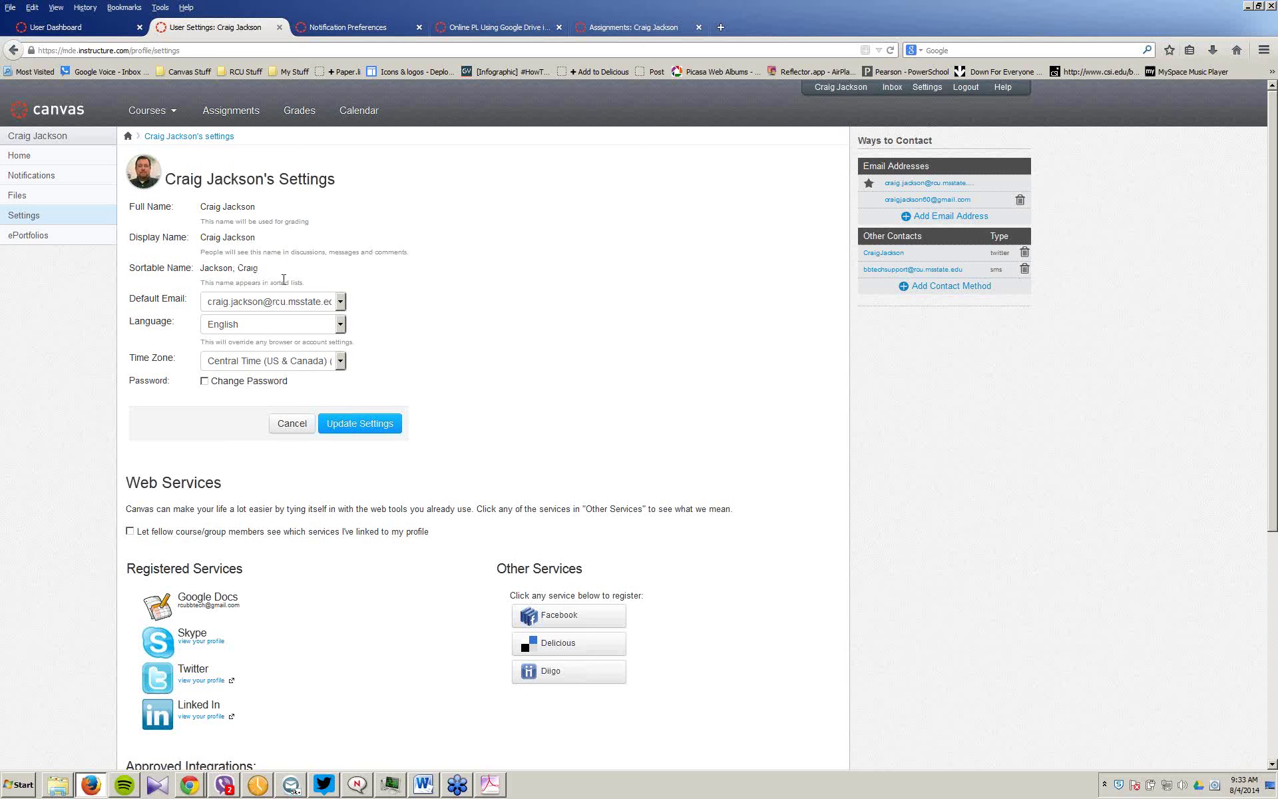
Step: Choose Español as the interface language and save the profile settings
{"action": "left_click", "coordinate": [339, 326]}
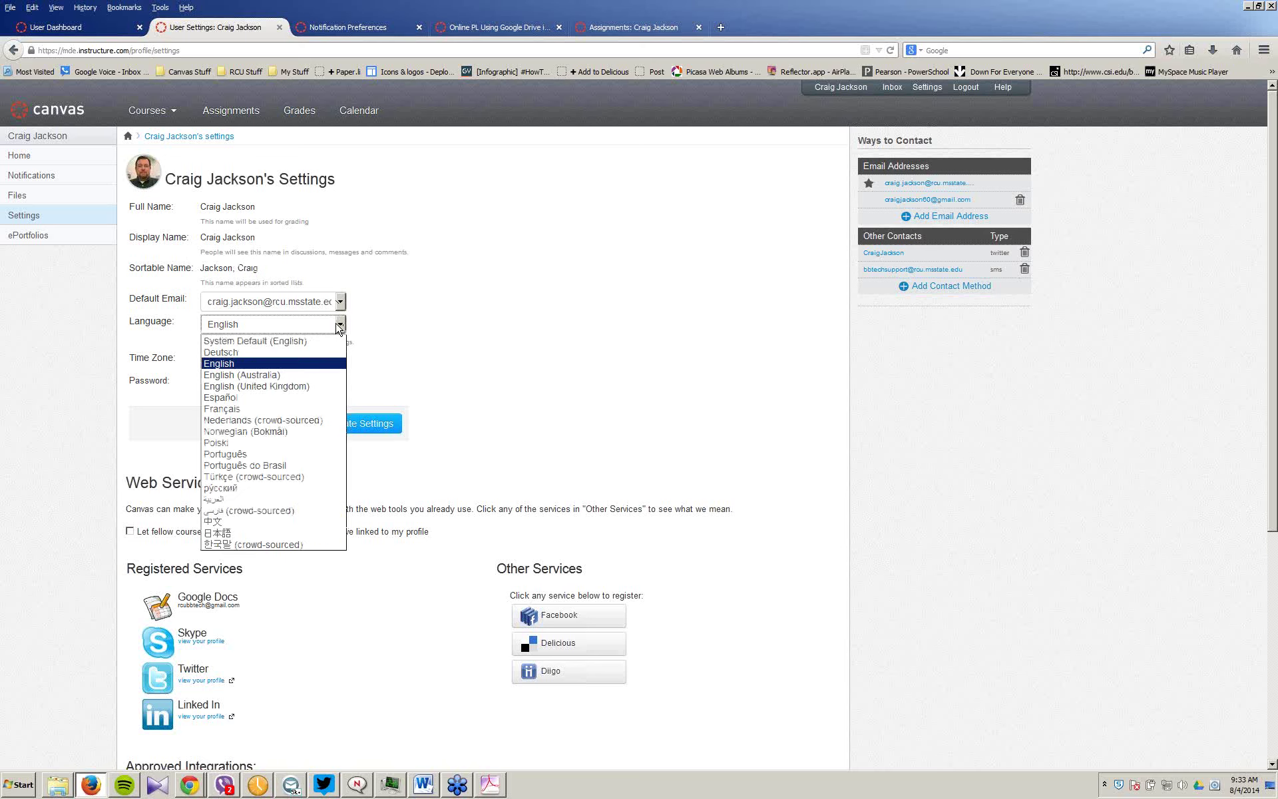
{"action": "left_click", "coordinate": [244, 398]}
{"action": "left_click", "coordinate": [363, 423]}
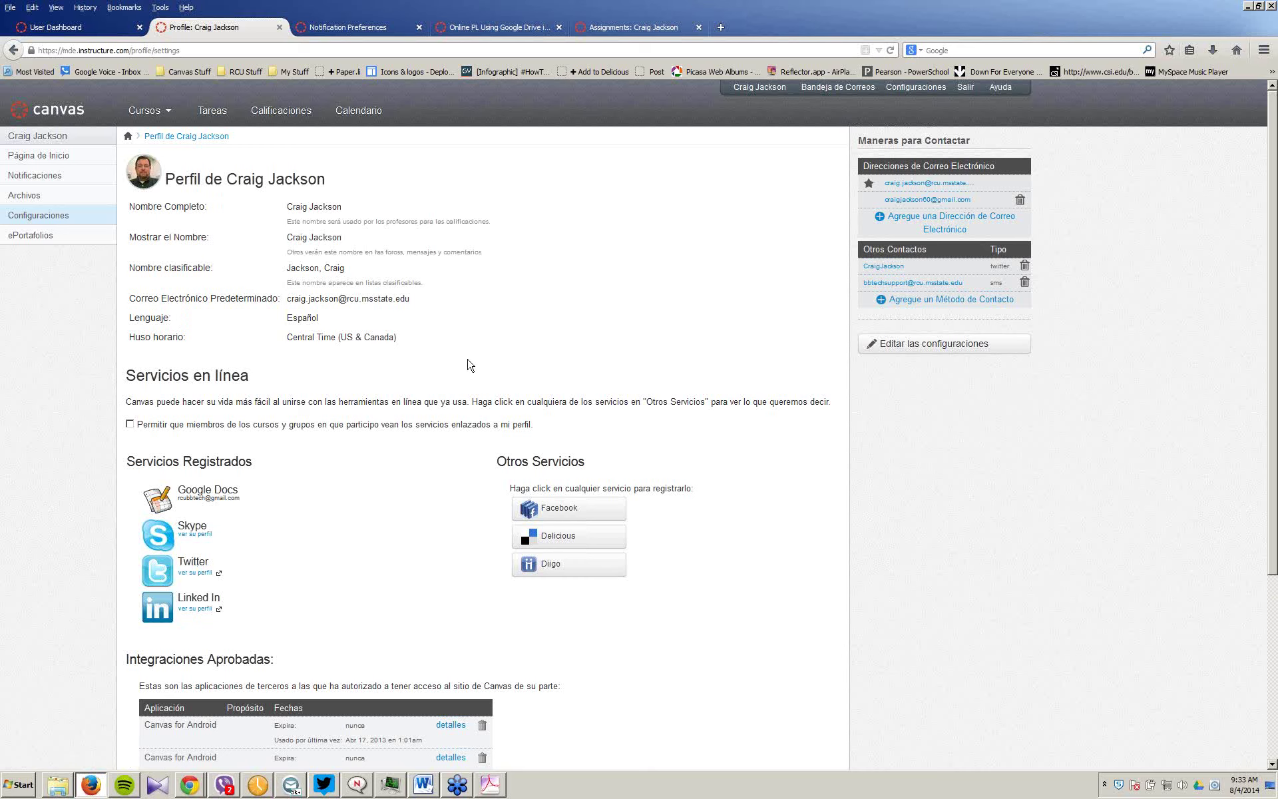
Step: Edit the profile again, select English in the Lenguaje list, and save with Actualizar Configuraciones
{"action": "scroll", "coordinate": [470, 365], "scroll_direction": "down", "scroll_amount": 1}
{"action": "scroll", "coordinate": [470, 365], "scroll_direction": "down", "scroll_amount": 2}
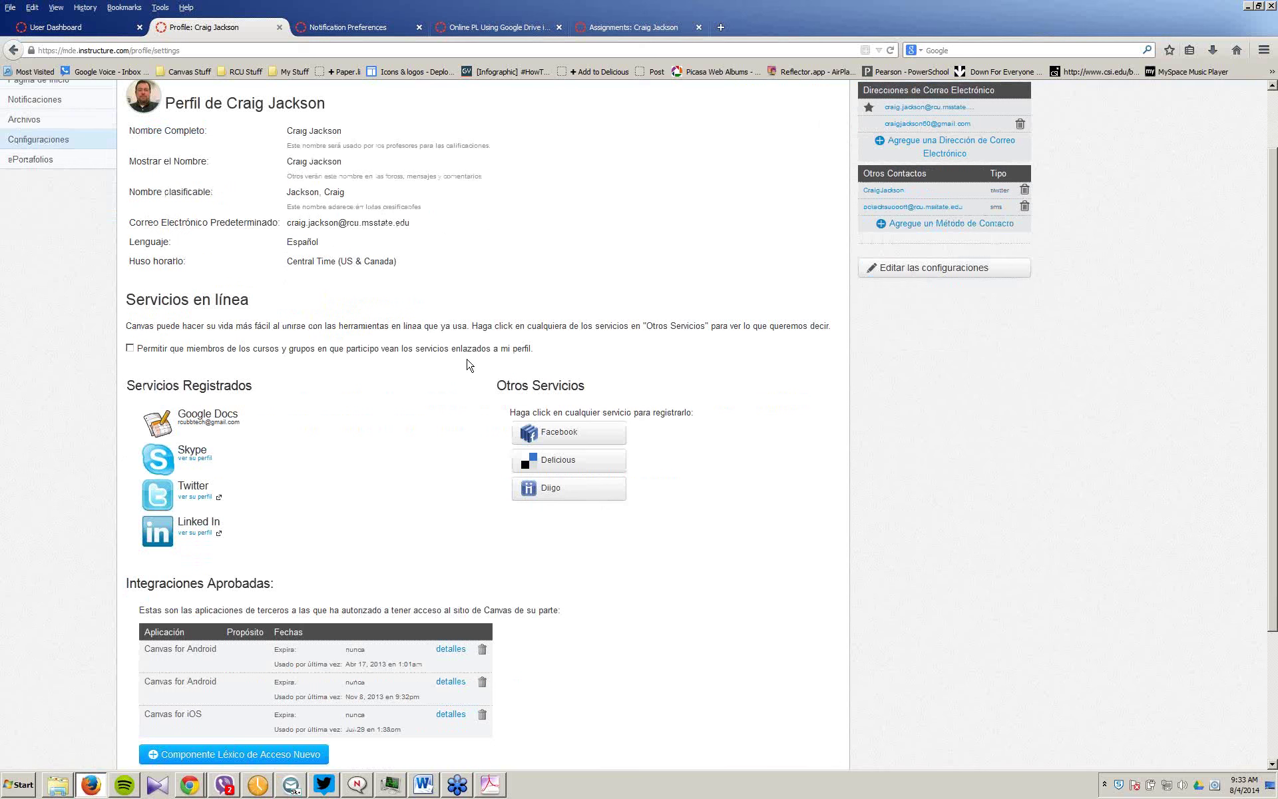
{"action": "scroll", "coordinate": [319, 316], "scroll_direction": "up", "scroll_amount": 2}
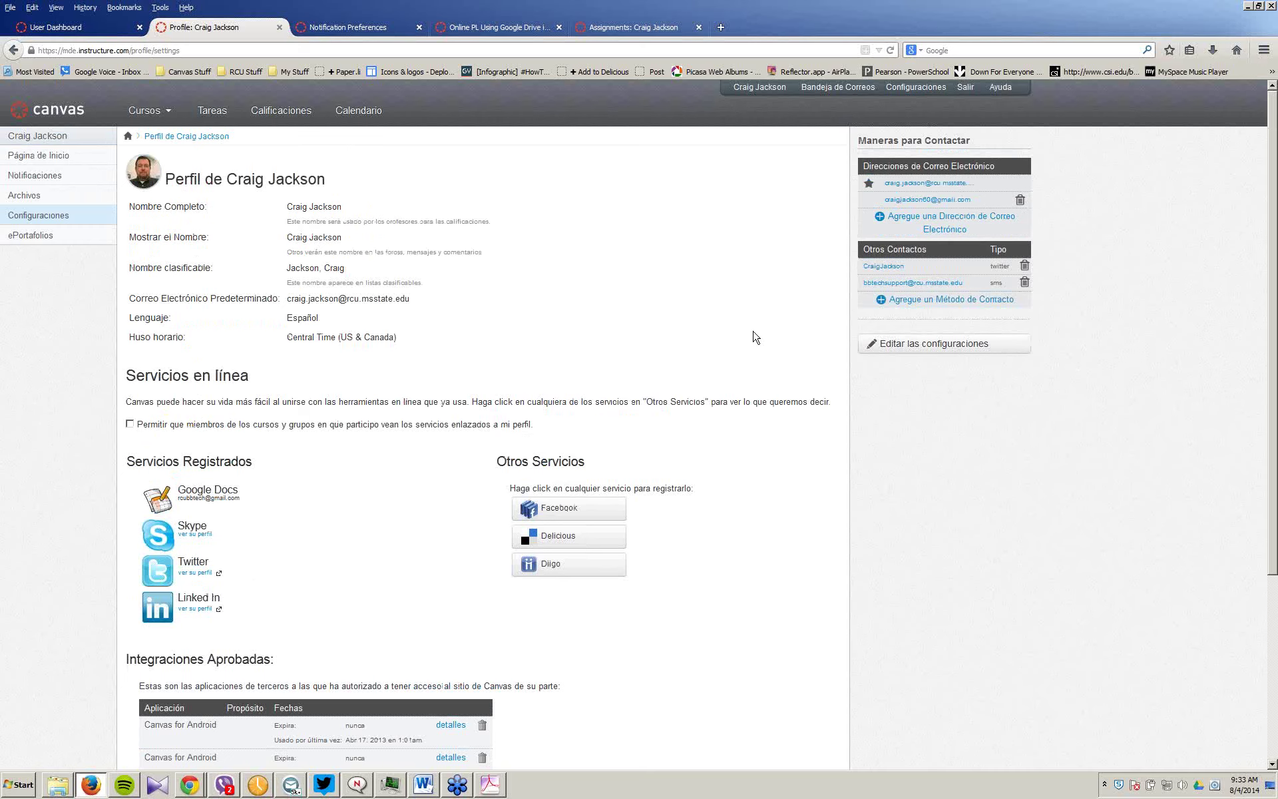
{"action": "left_click", "coordinate": [930, 344]}
{"action": "left_click", "coordinate": [427, 325]}
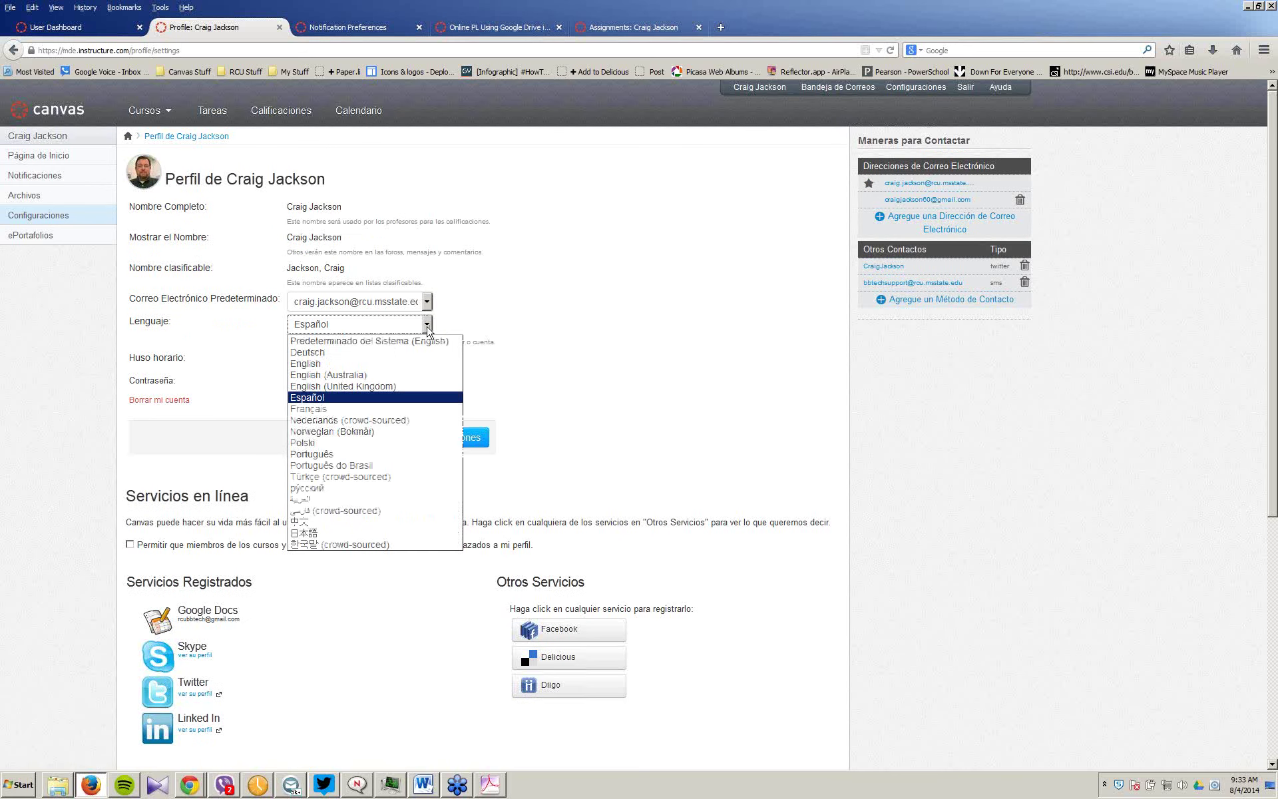
{"action": "left_click", "coordinate": [305, 364]}
{"action": "left_click", "coordinate": [427, 330]}
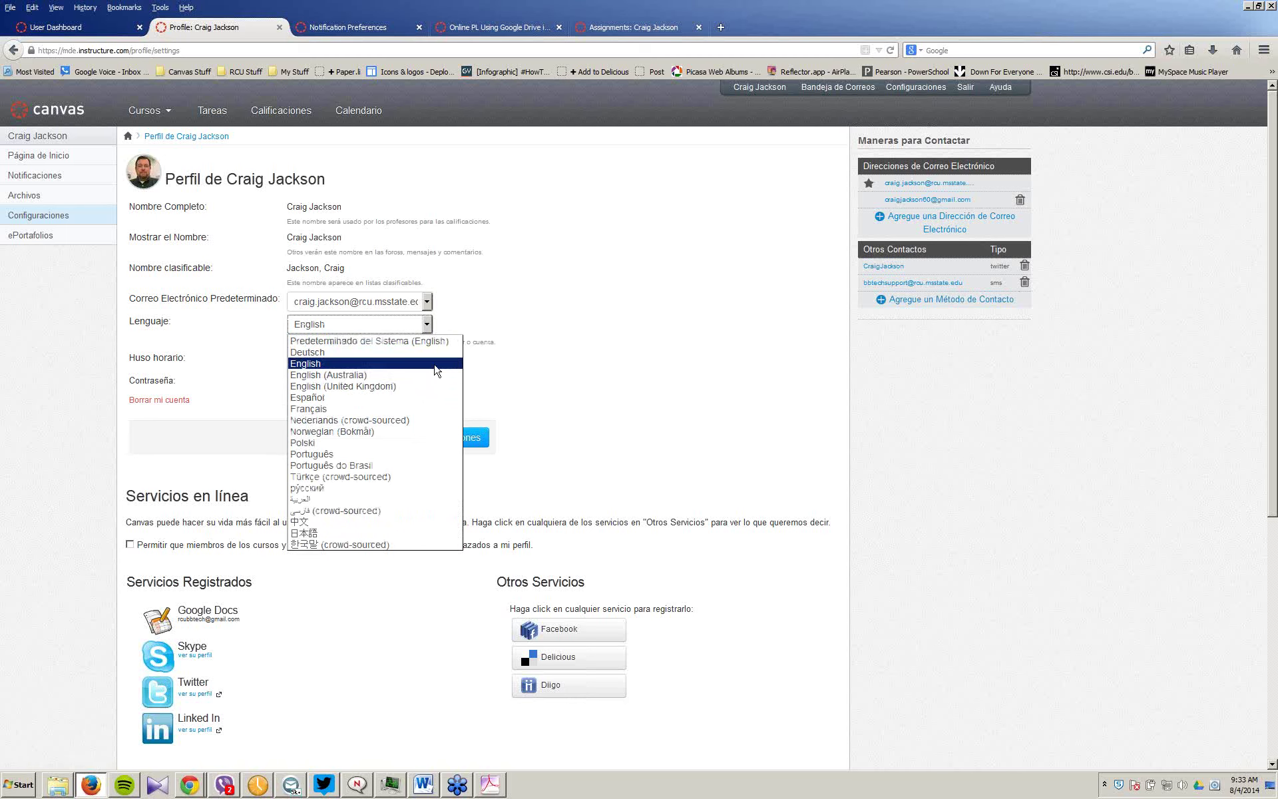
{"action": "left_click", "coordinate": [576, 347]}
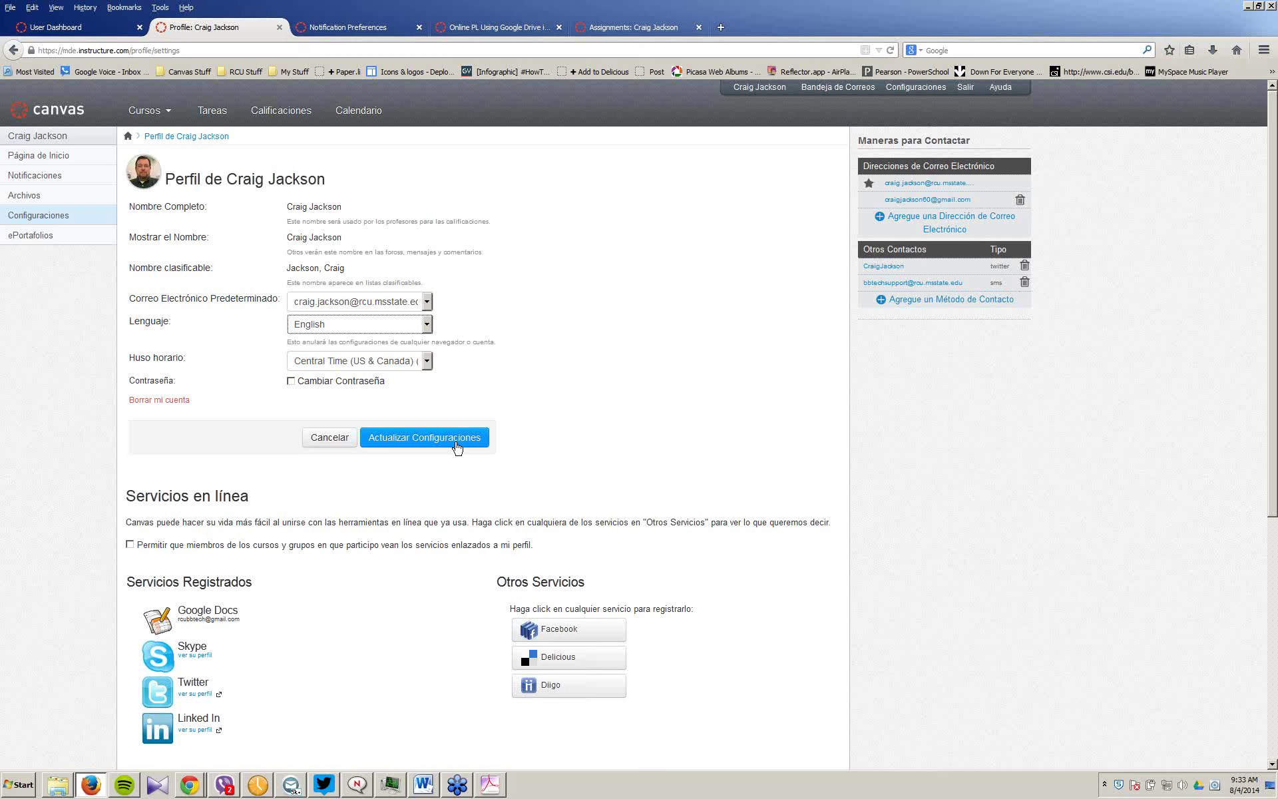
{"action": "left_click", "coordinate": [452, 443]}
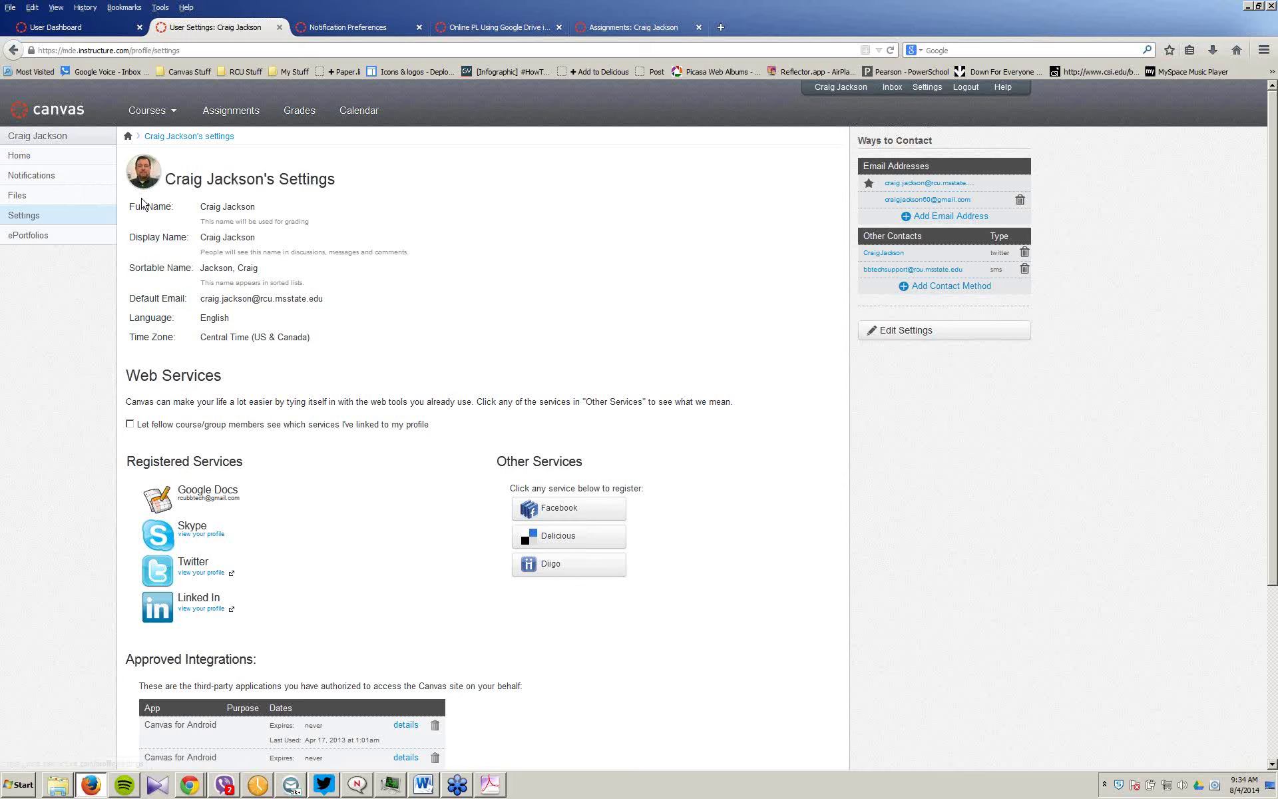
Step: Open Notifications from the user settings sidebar and look through the delivery frequency table
{"action": "left_click", "coordinate": [22, 179]}
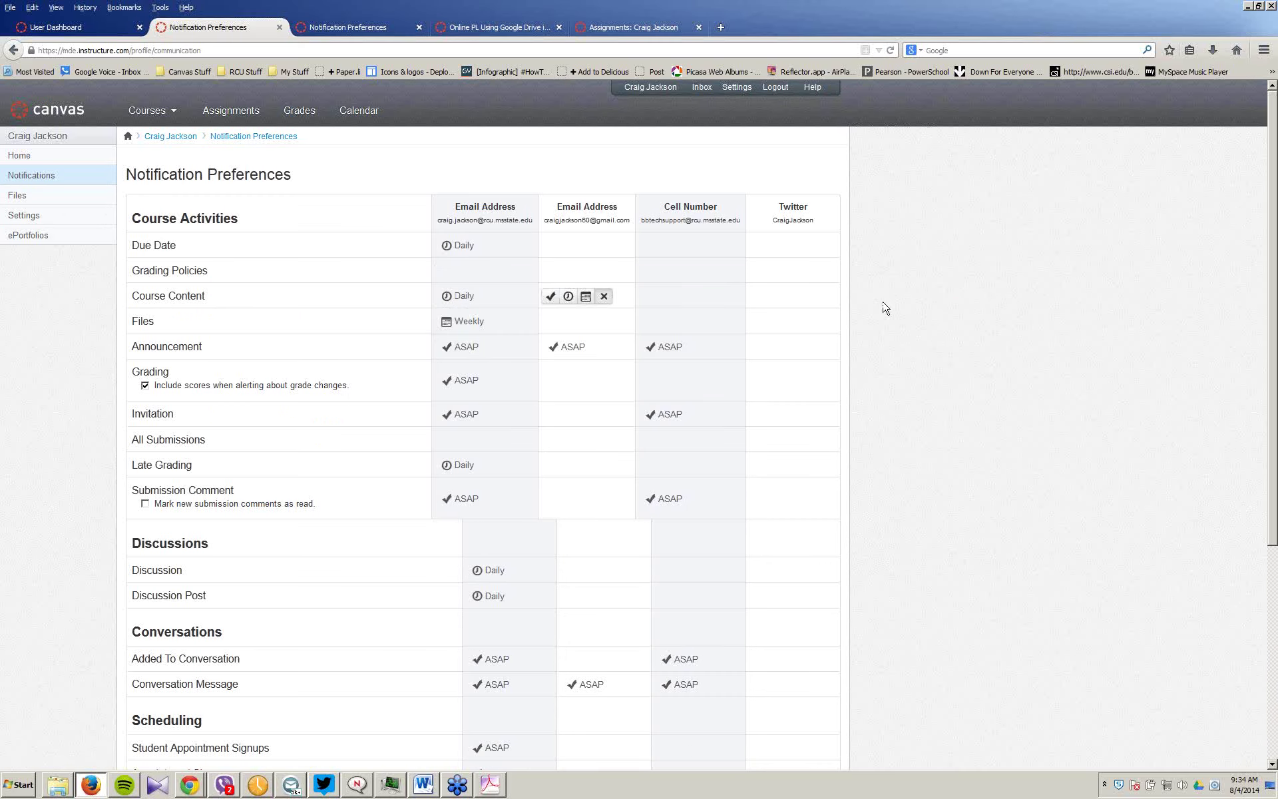
{"action": "scroll", "coordinate": [987, 316], "scroll_direction": "down", "scroll_amount": 1}
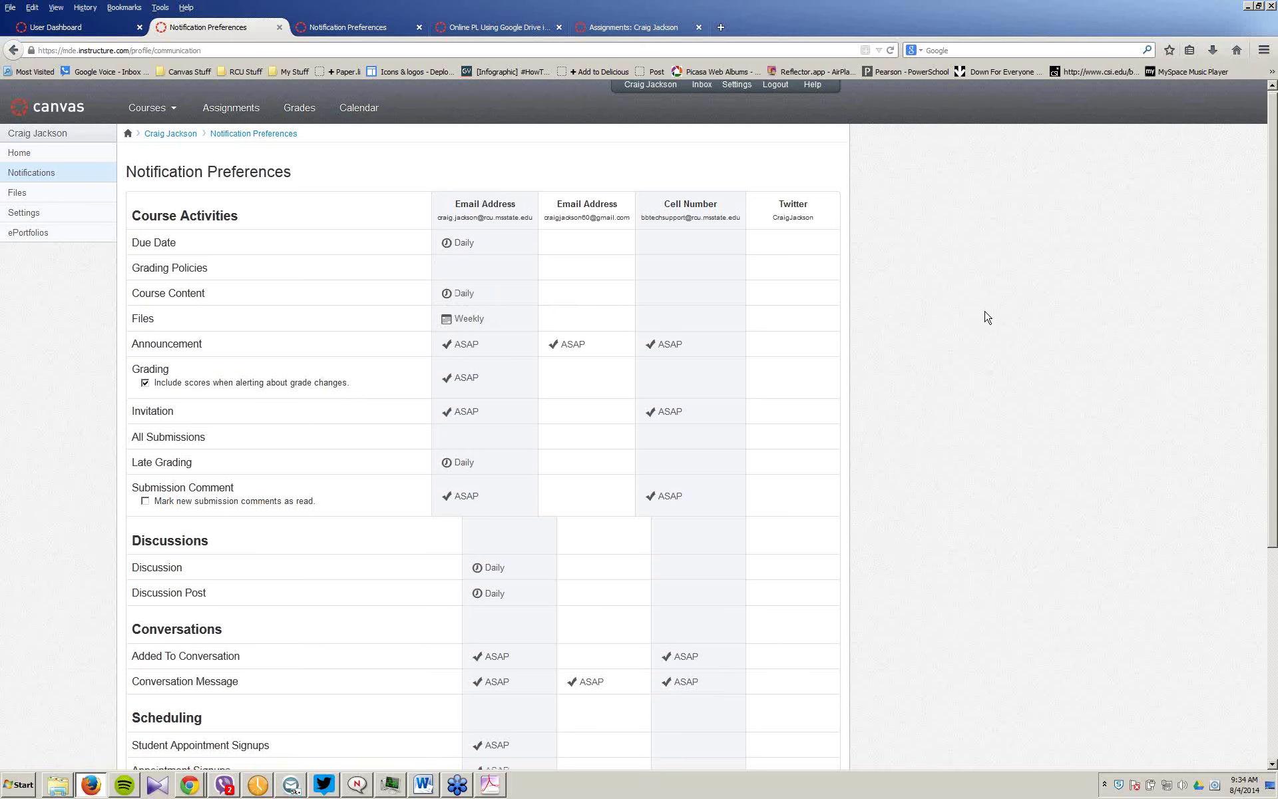
{"action": "scroll", "coordinate": [987, 316], "scroll_direction": "down", "scroll_amount": 2}
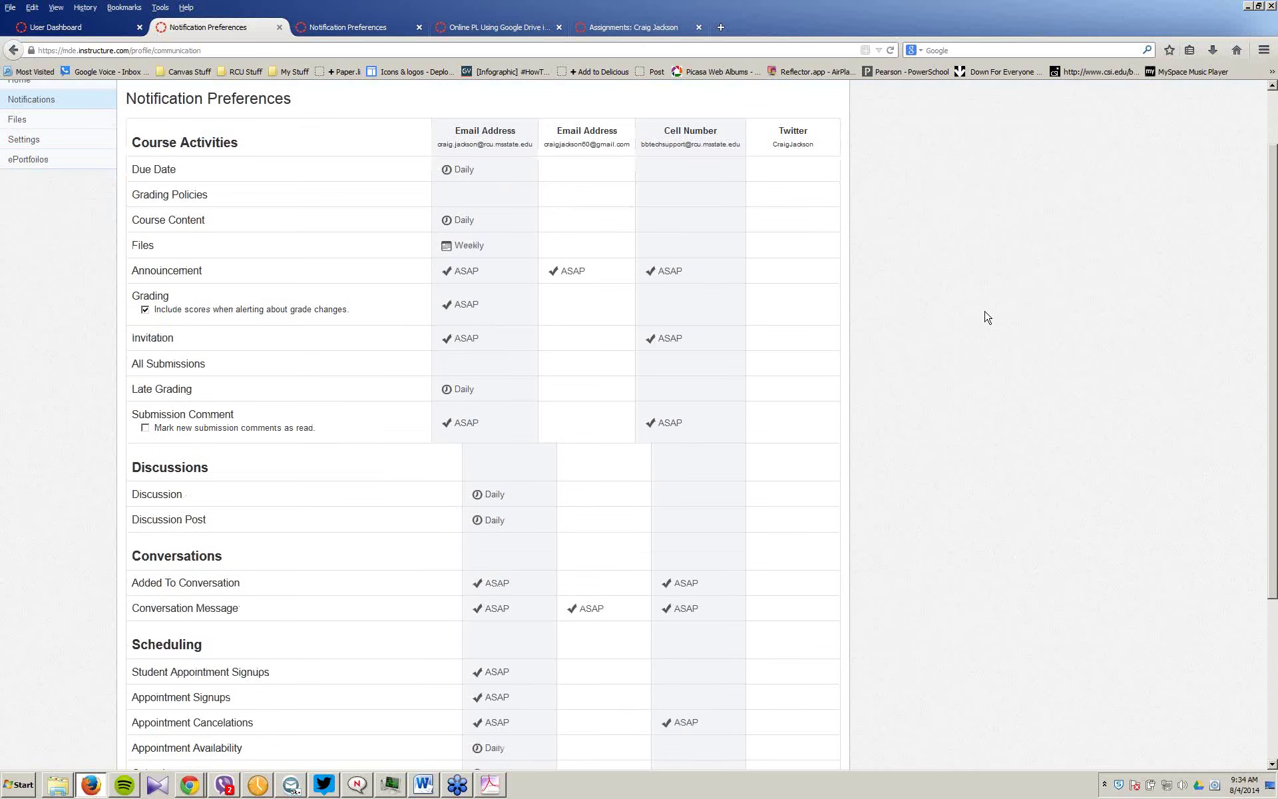
{"action": "scroll", "coordinate": [987, 317], "scroll_direction": "down", "scroll_amount": 2}
Step: Zoom the notification page out two levels and return to the Notification Preferences heading
{"action": "scroll", "coordinate": [987, 316], "scroll_direction": "down", "scroll_amount": 2}
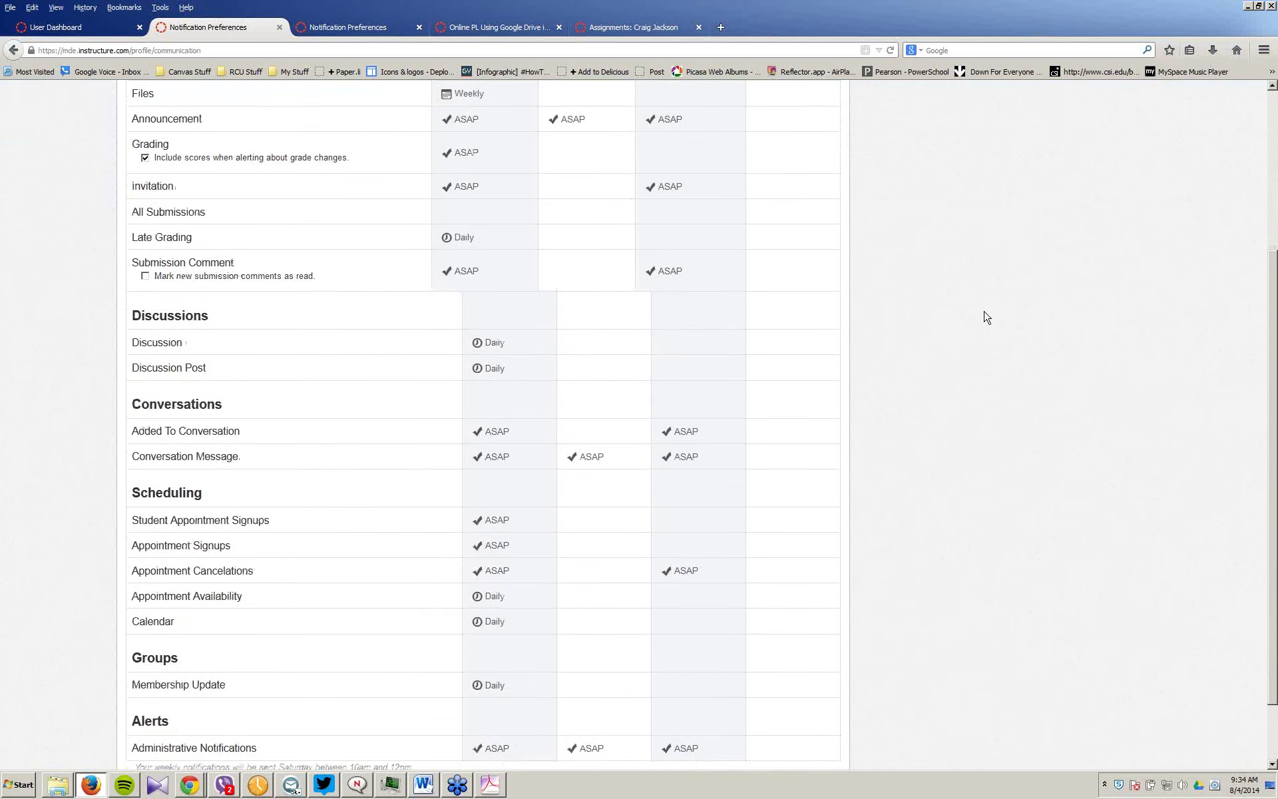
{"action": "key", "text": "ctrl+minus"}
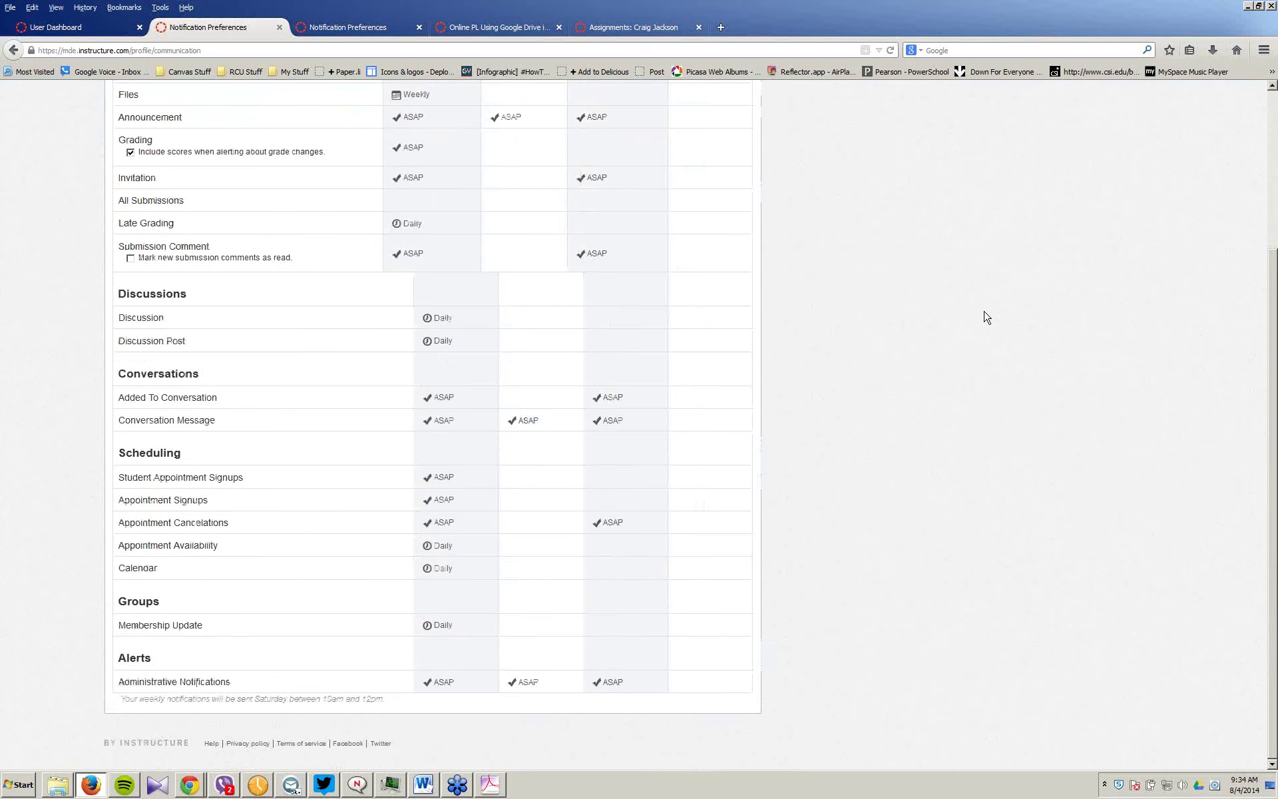
{"action": "key", "text": "ctrl+minus"}
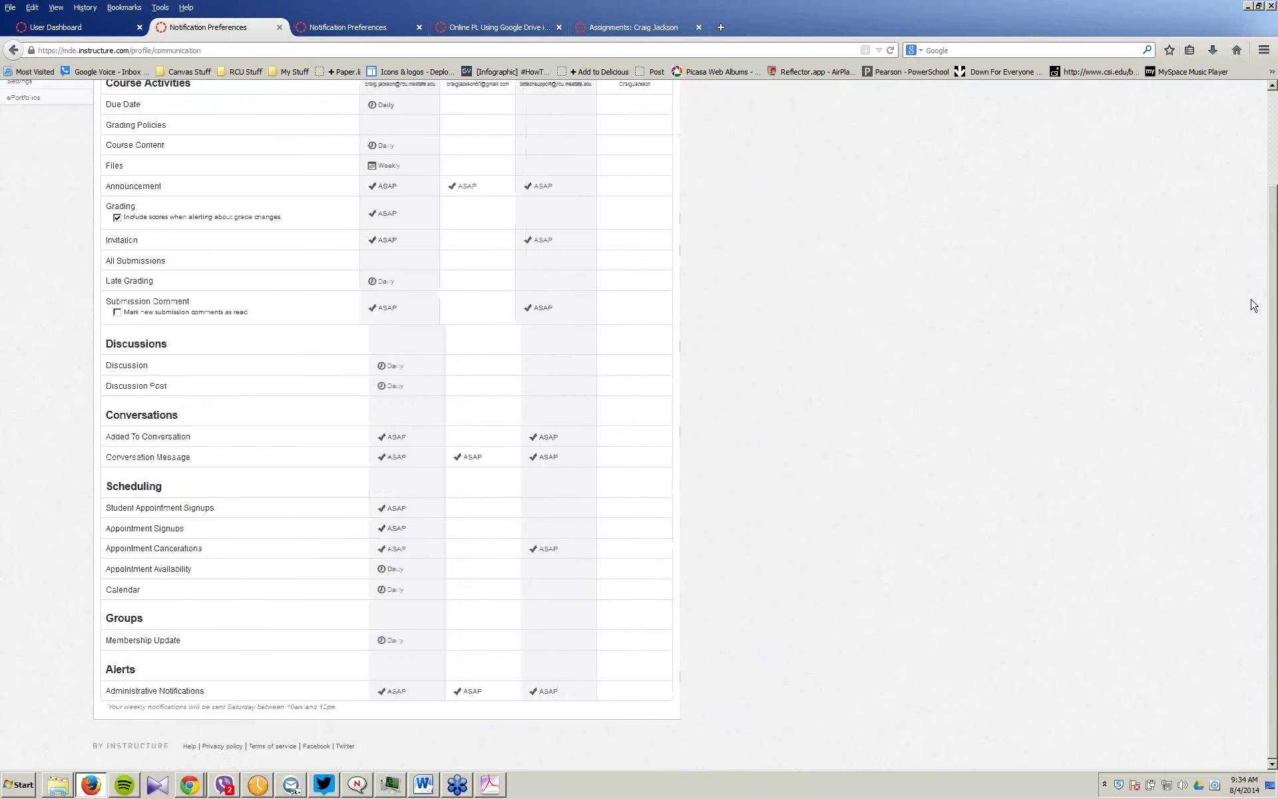
{"action": "scroll", "coordinate": [1275, 268], "scroll_direction": "up", "scroll_amount": 1}
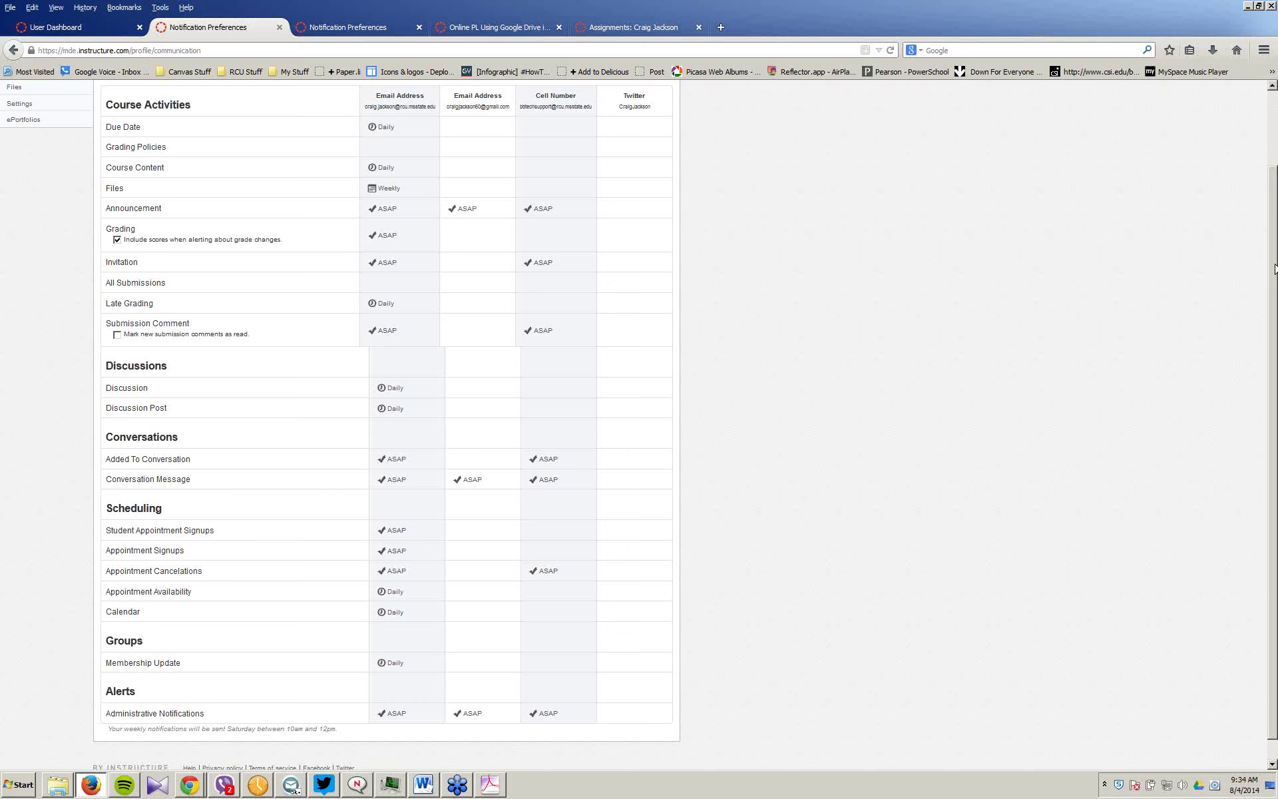
{"action": "left_click_drag", "start_coordinate": [1274, 268], "coordinate": [1274, 258]}
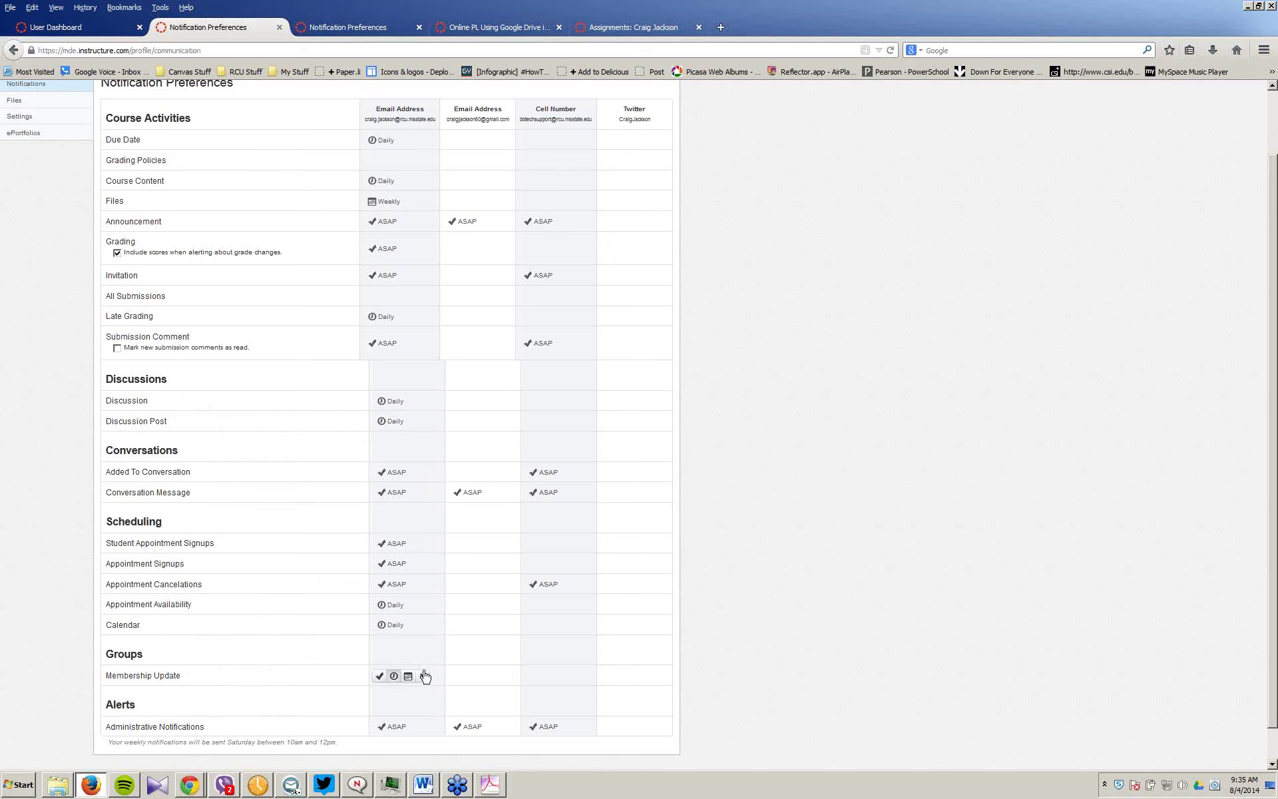
{"action": "mouse_move", "coordinate": [202, 729]}
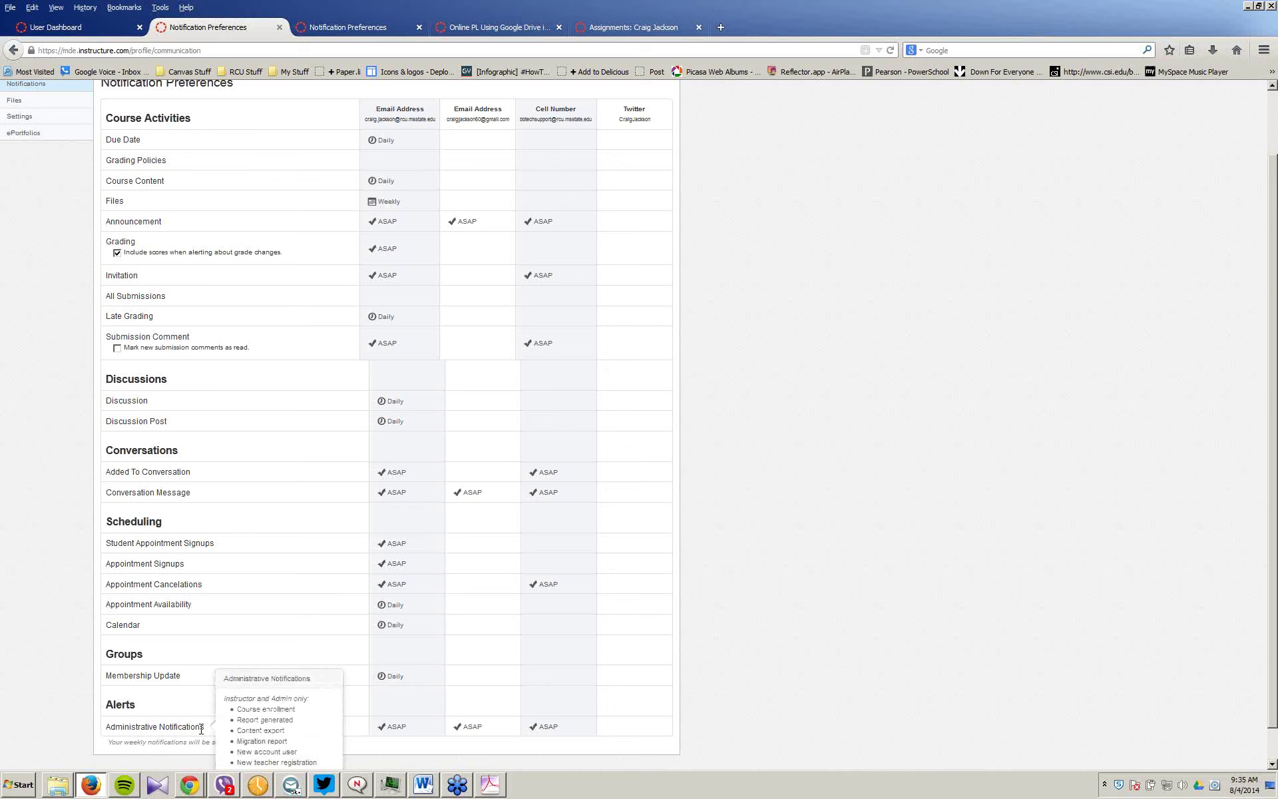
{"action": "mouse_move", "coordinate": [385, 729]}
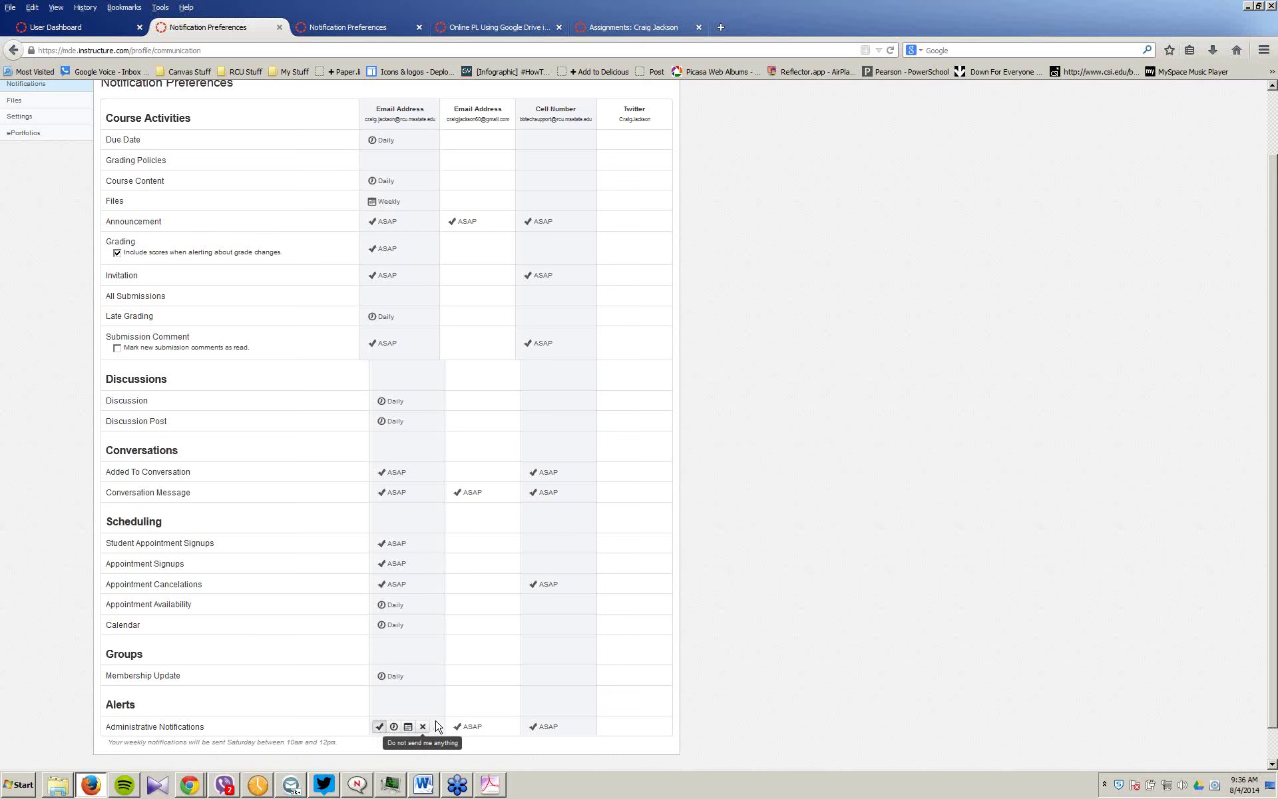
{"action": "scroll", "coordinate": [436, 726], "scroll_direction": "up", "scroll_amount": 1}
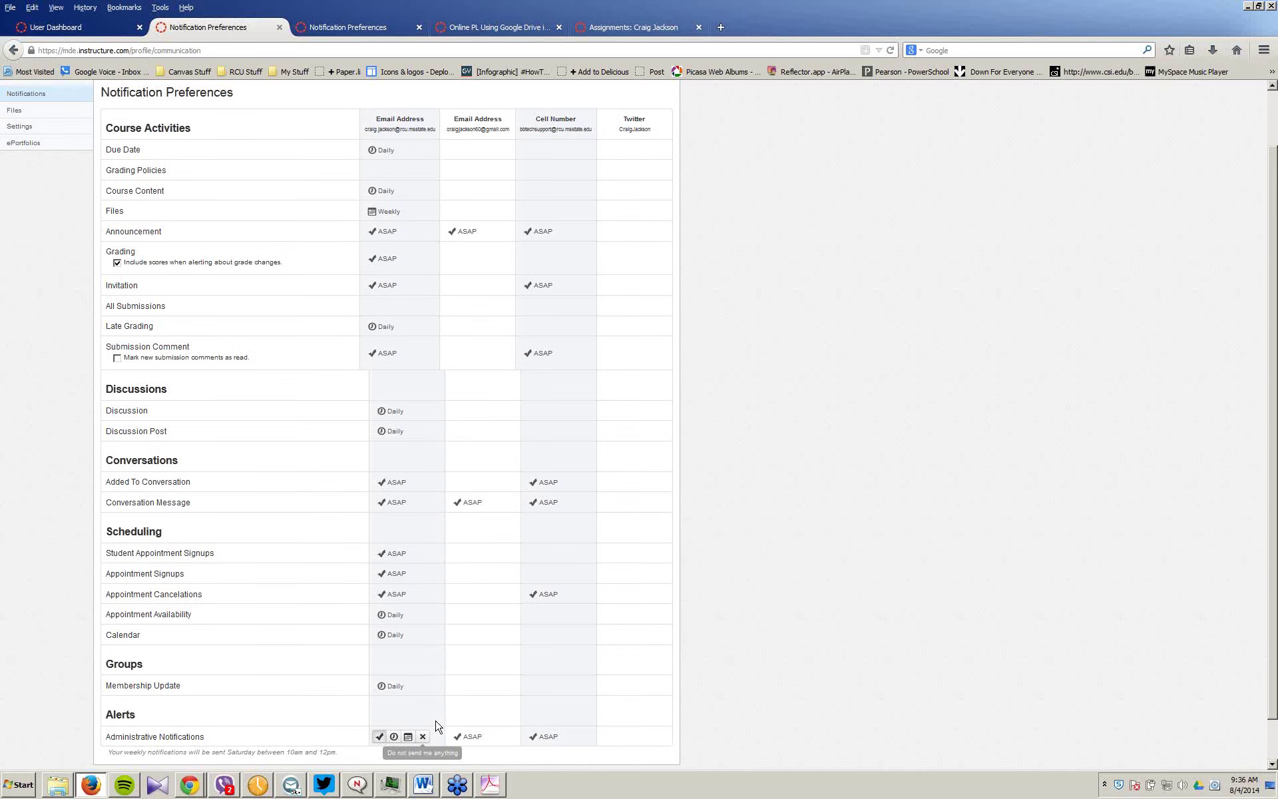
{"action": "scroll", "coordinate": [437, 726], "scroll_direction": "up", "scroll_amount": 2}
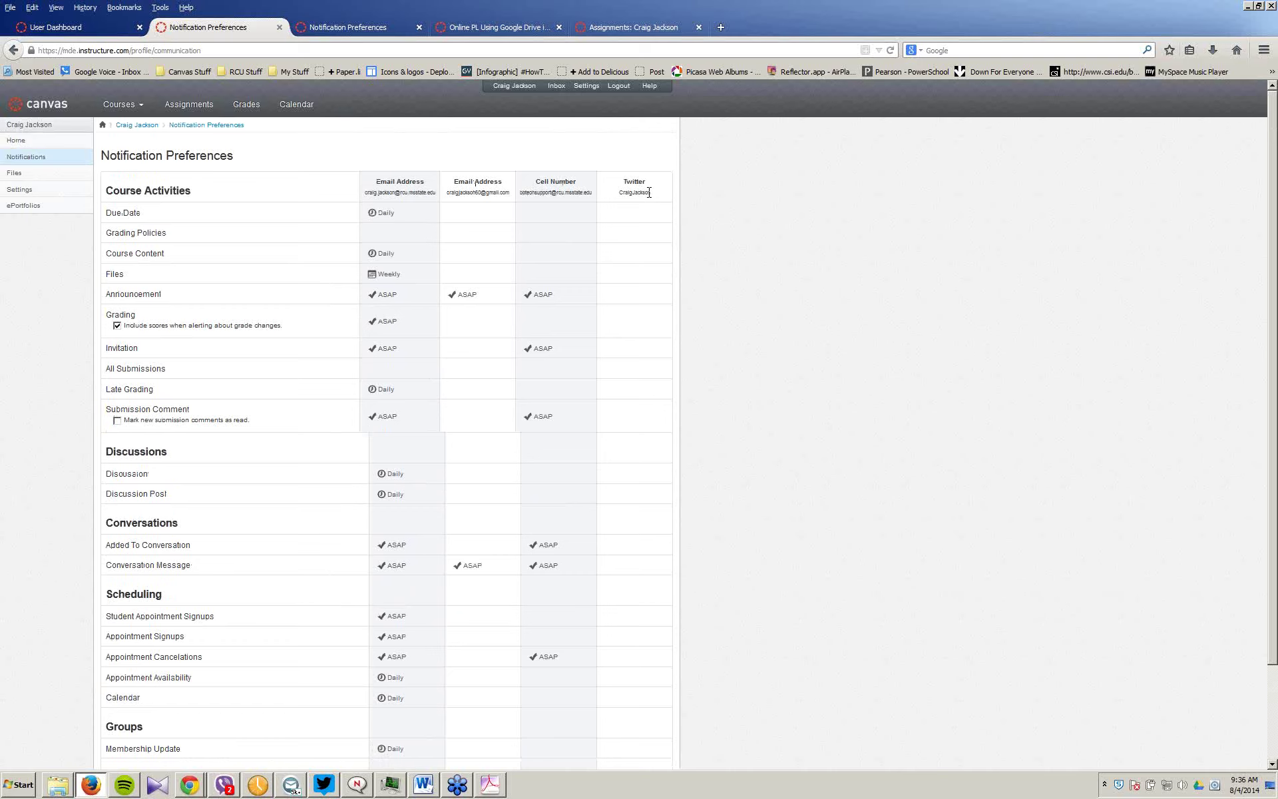
Step: Reset the page to normal zoom and read row descriptions such as Announcement
{"action": "key", "text": "ctrl+0"}
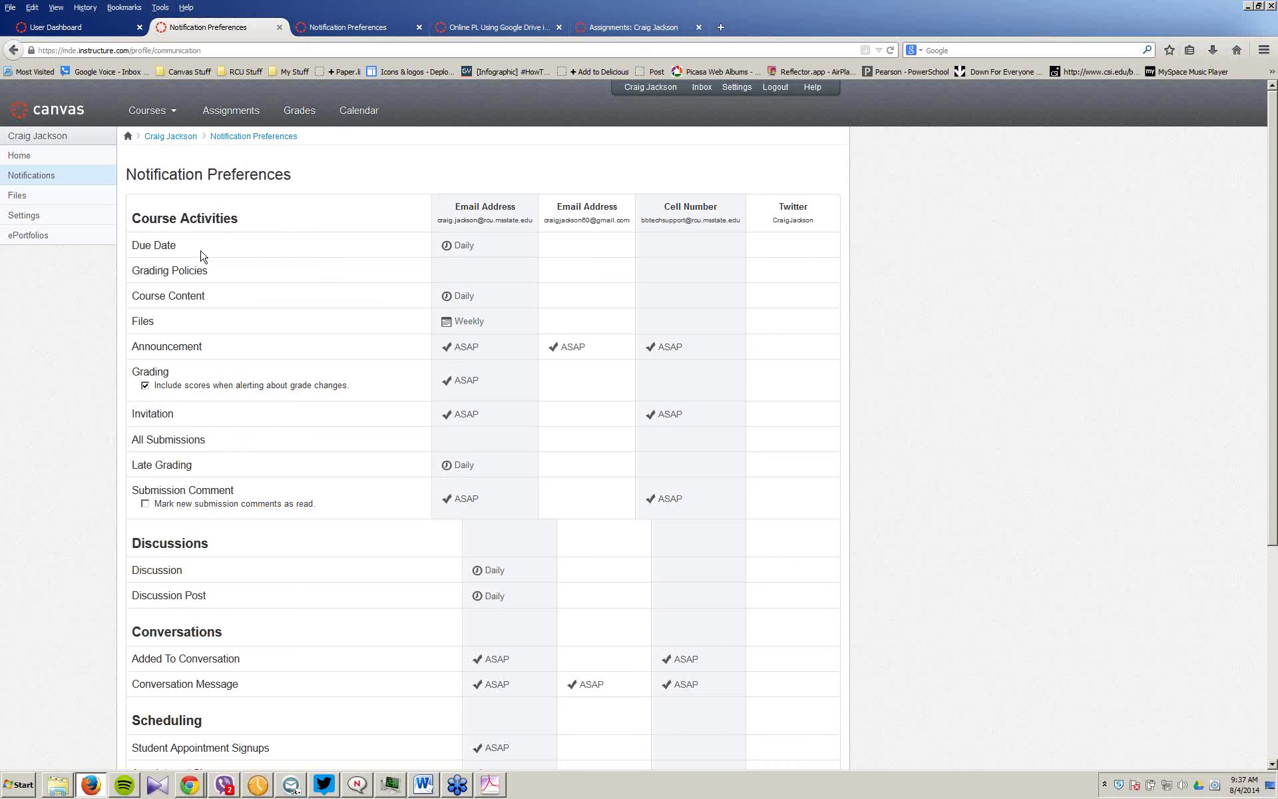
{"action": "mouse_move", "coordinate": [479, 301]}
{"action": "mouse_move", "coordinate": [446, 272]}
{"action": "mouse_move", "coordinate": [196, 350]}
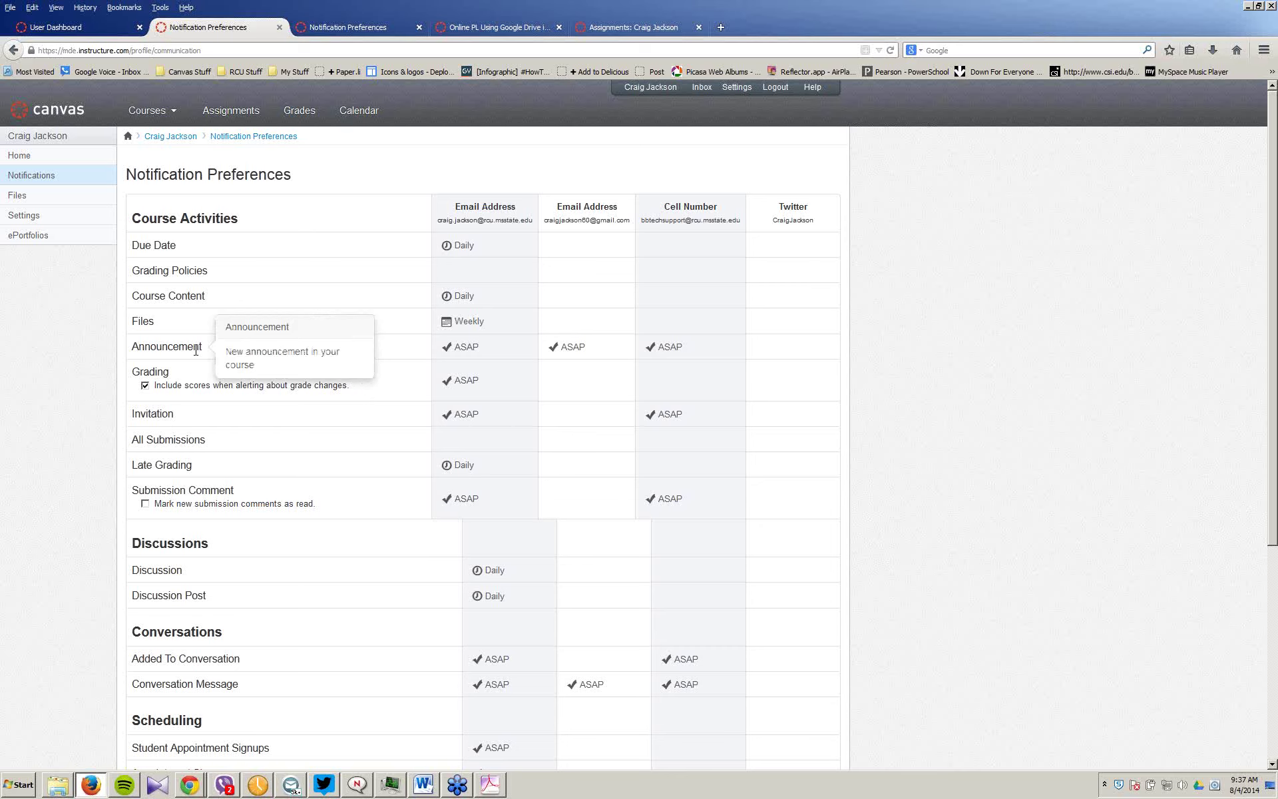
{"action": "mouse_move", "coordinate": [456, 347]}
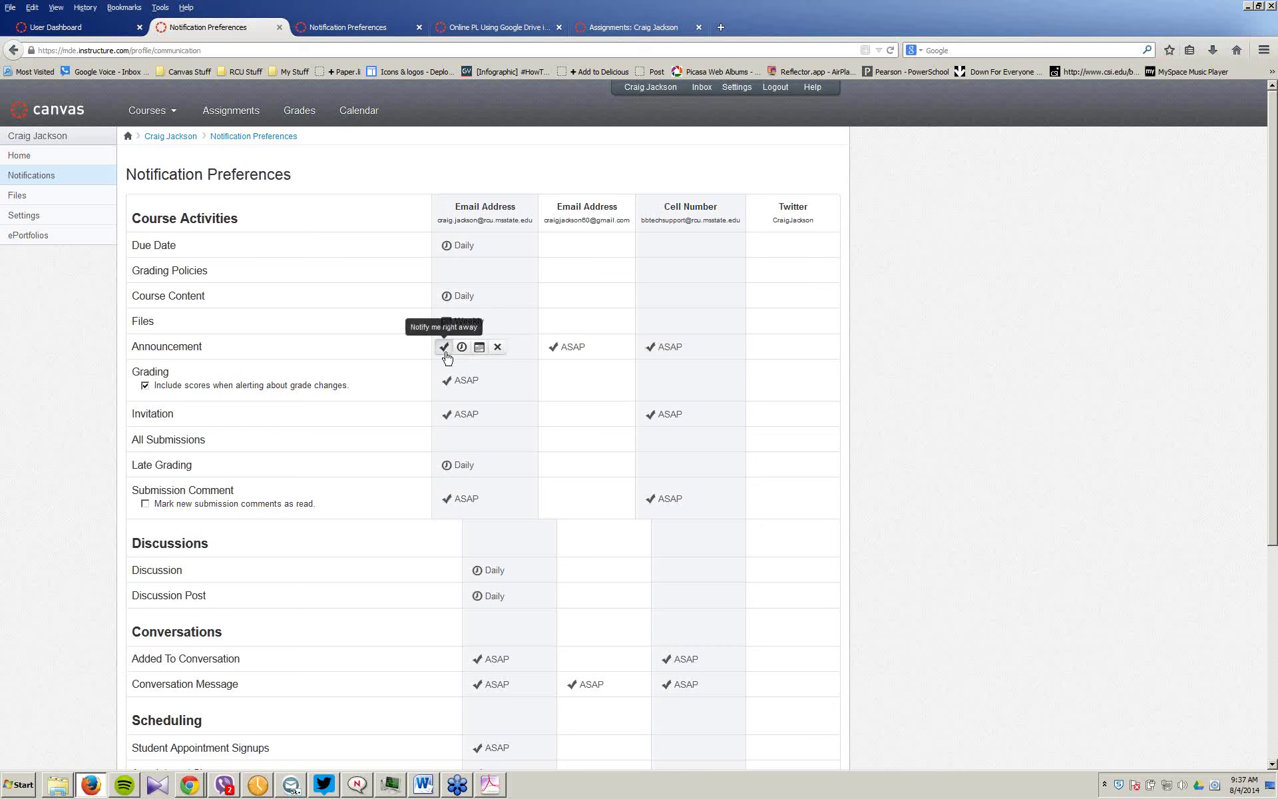
Step: Set Announcement to ASAP for the second email and cell phone, and Invitation to ASAP by email
{"action": "mouse_move", "coordinate": [548, 349]}
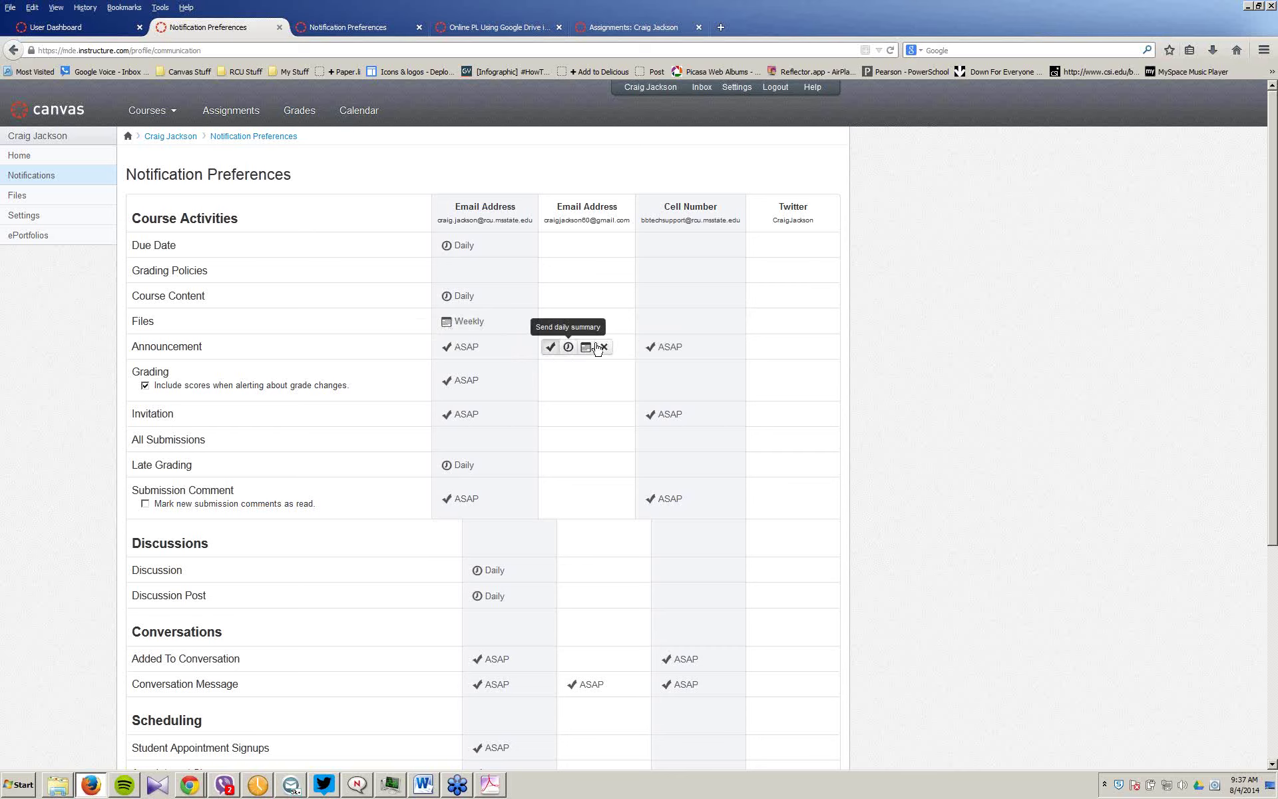
{"action": "left_click", "coordinate": [549, 348]}
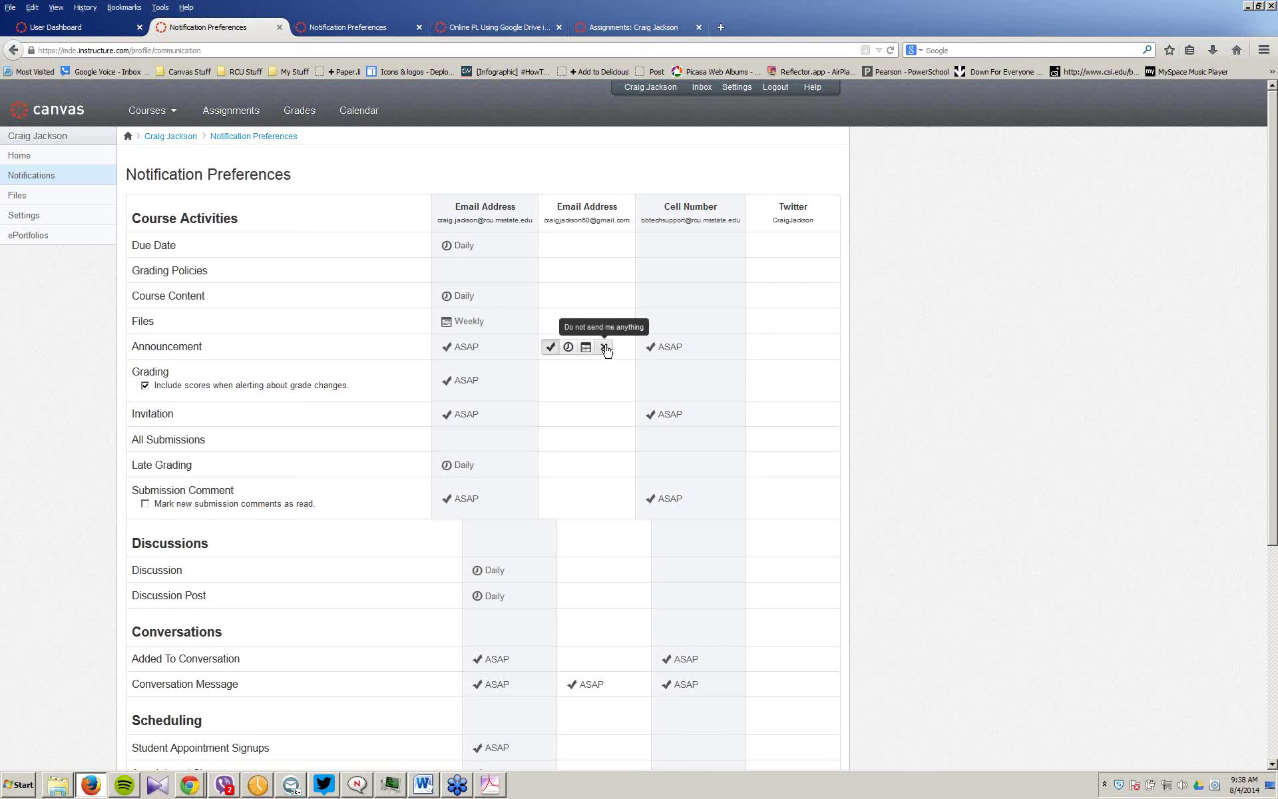
{"action": "left_click", "coordinate": [648, 348]}
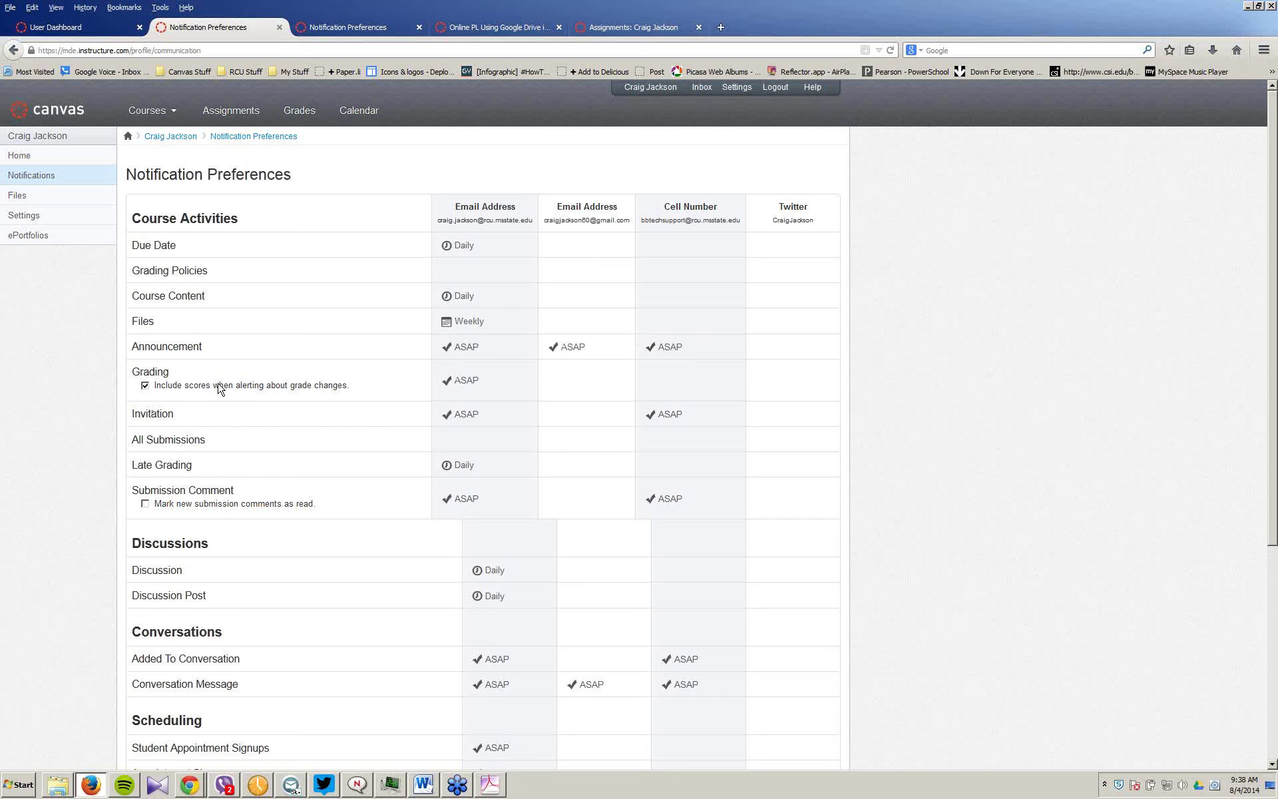
{"action": "mouse_move", "coordinate": [443, 414]}
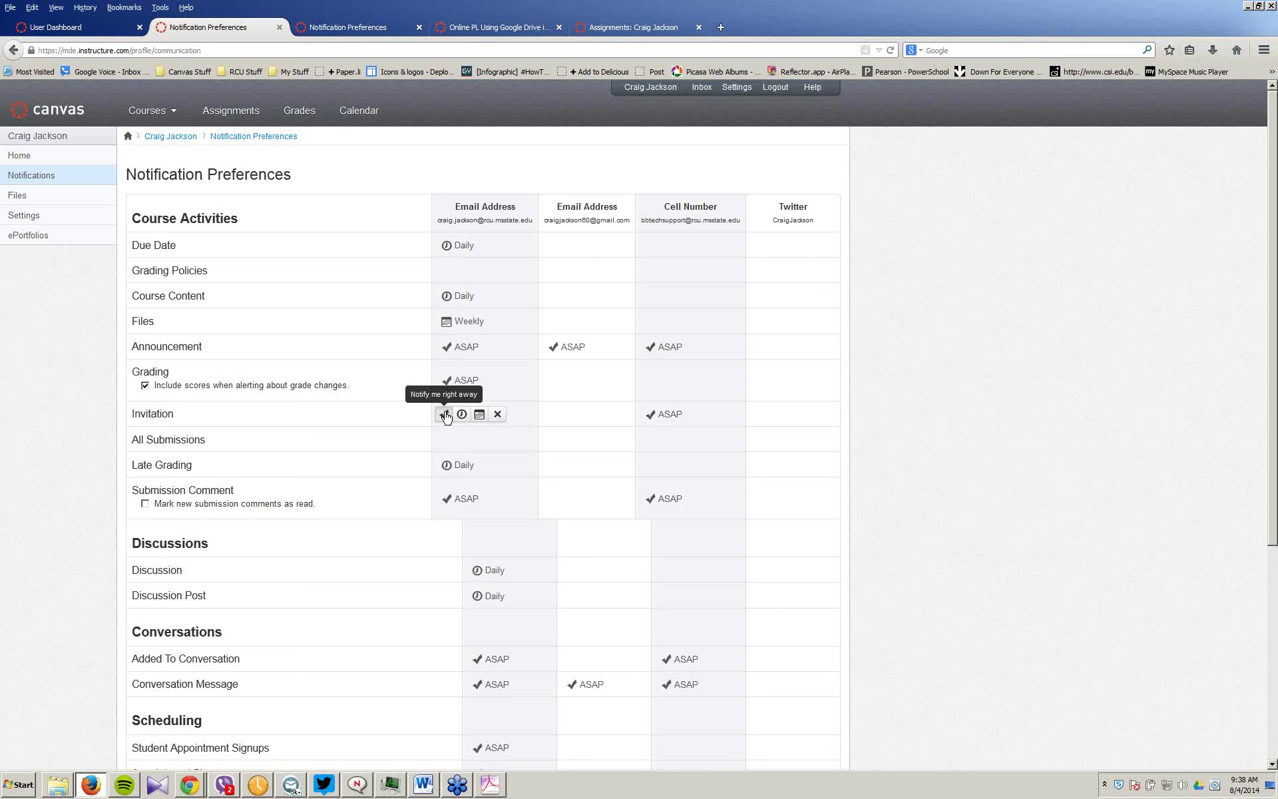
{"action": "left_click", "coordinate": [445, 414]}
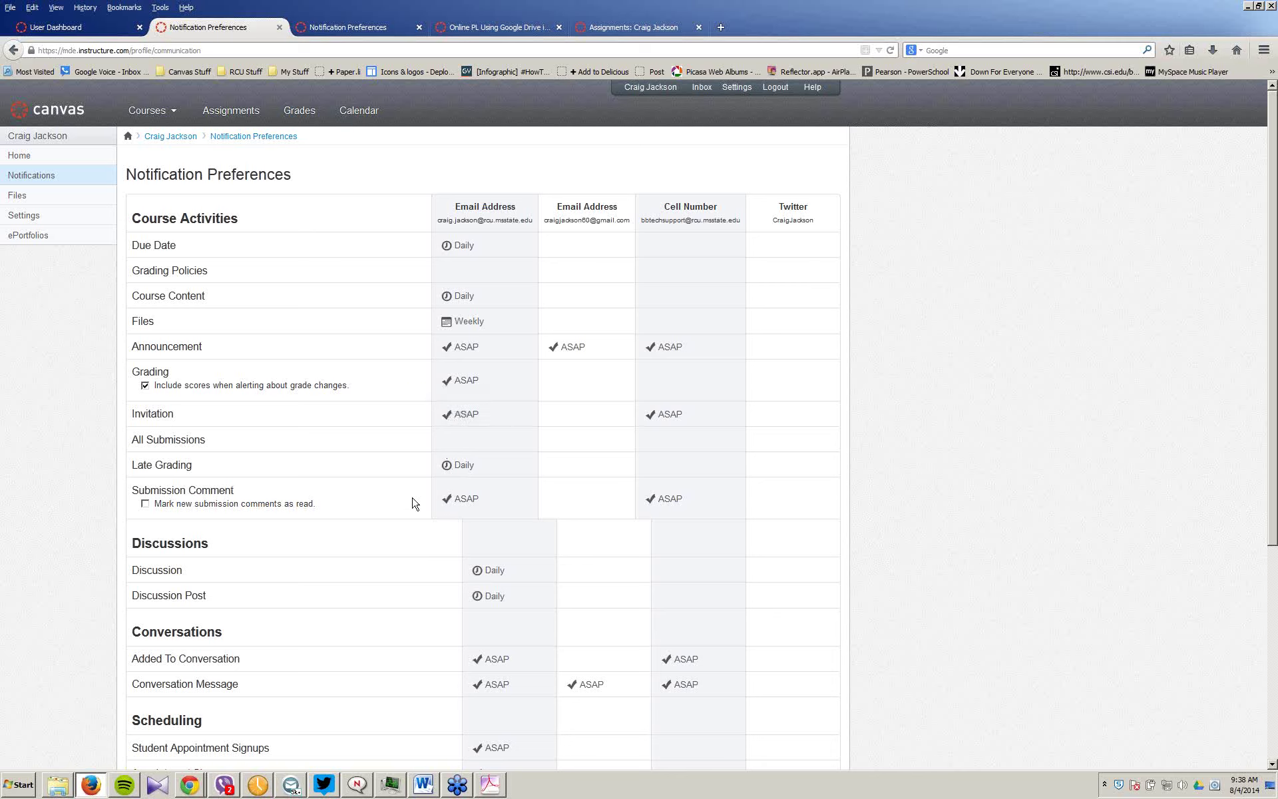
{"action": "scroll", "coordinate": [412, 503], "scroll_direction": "down", "scroll_amount": 1}
{"action": "scroll", "coordinate": [412, 503], "scroll_direction": "down", "scroll_amount": 2}
{"action": "mouse_move", "coordinate": [445, 427]}
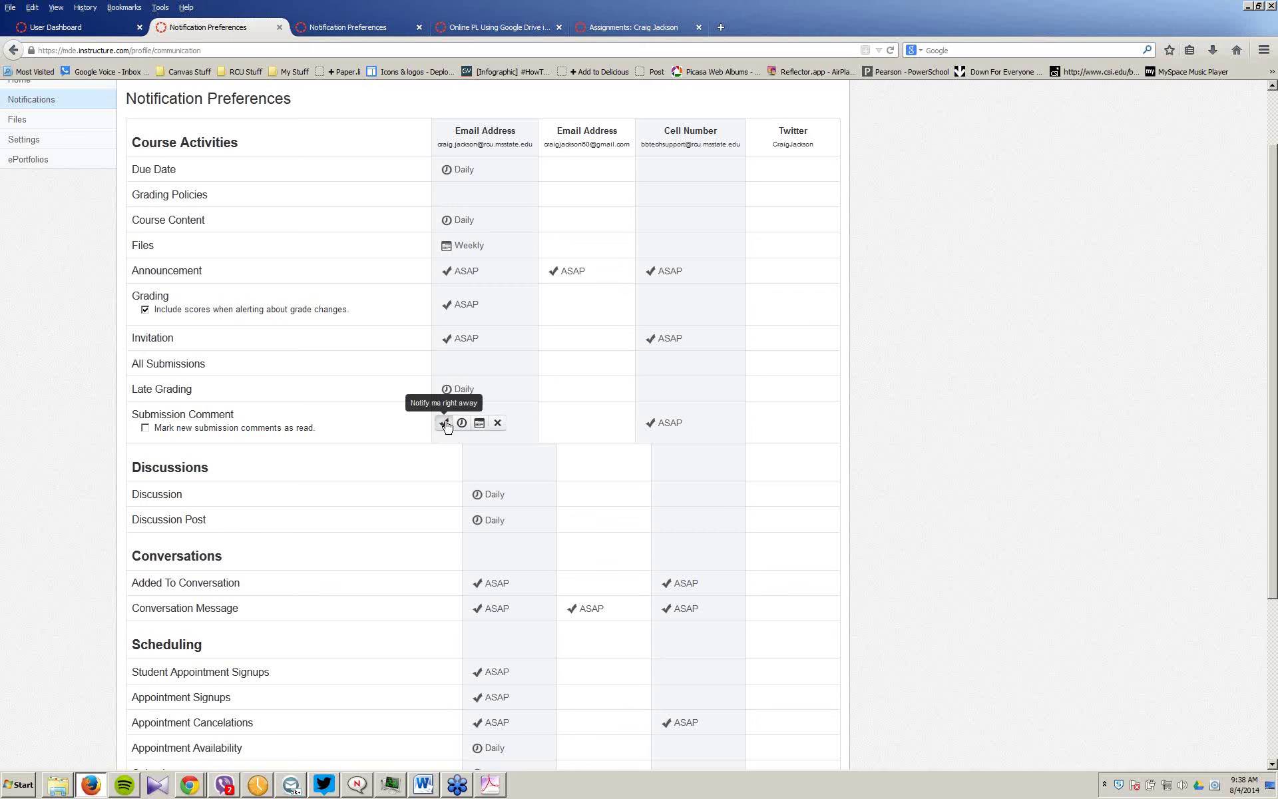
Step: Set Conversation Message and Appointment Signups email notifications to ASAP
{"action": "scroll", "coordinate": [257, 442], "scroll_direction": "down", "scroll_amount": 3}
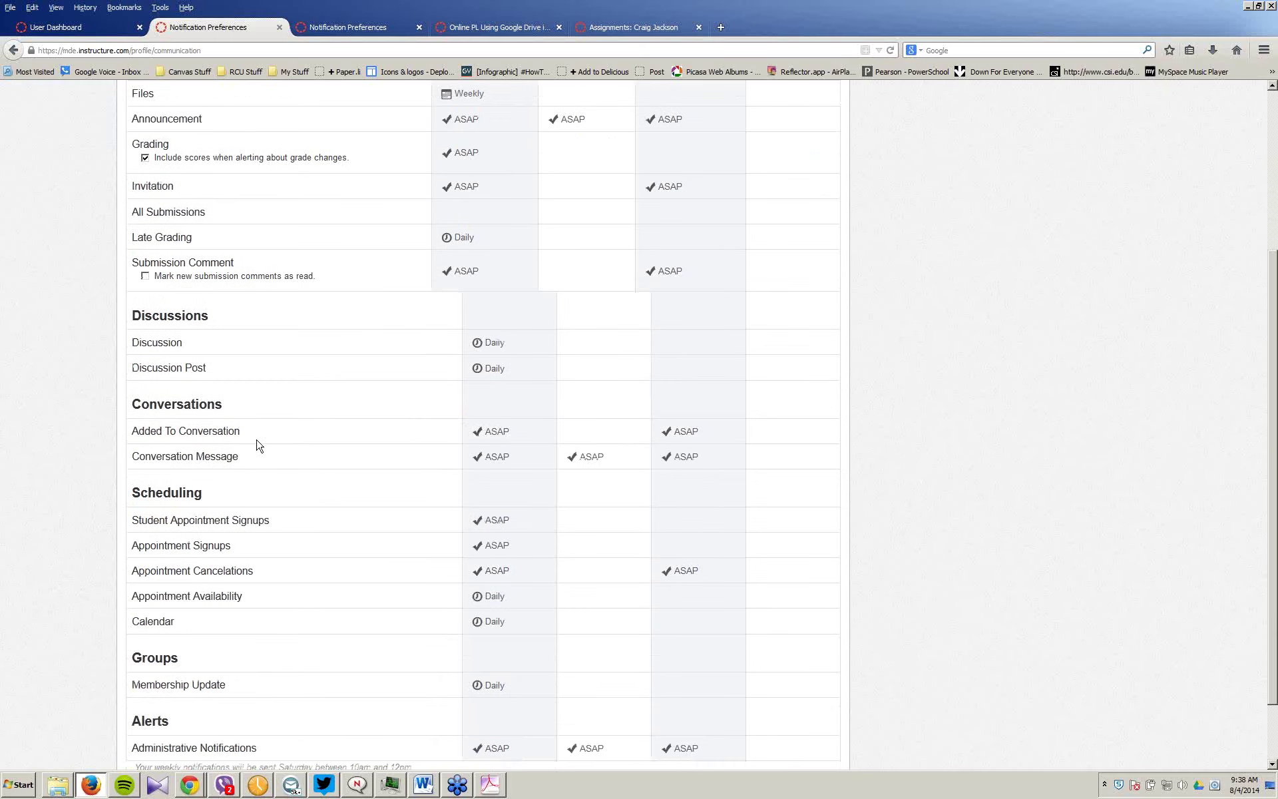
{"action": "left_click", "coordinate": [479, 456]}
{"action": "left_click", "coordinate": [478, 456]}
{"action": "scroll", "coordinate": [295, 581], "scroll_direction": "down", "scroll_amount": 2}
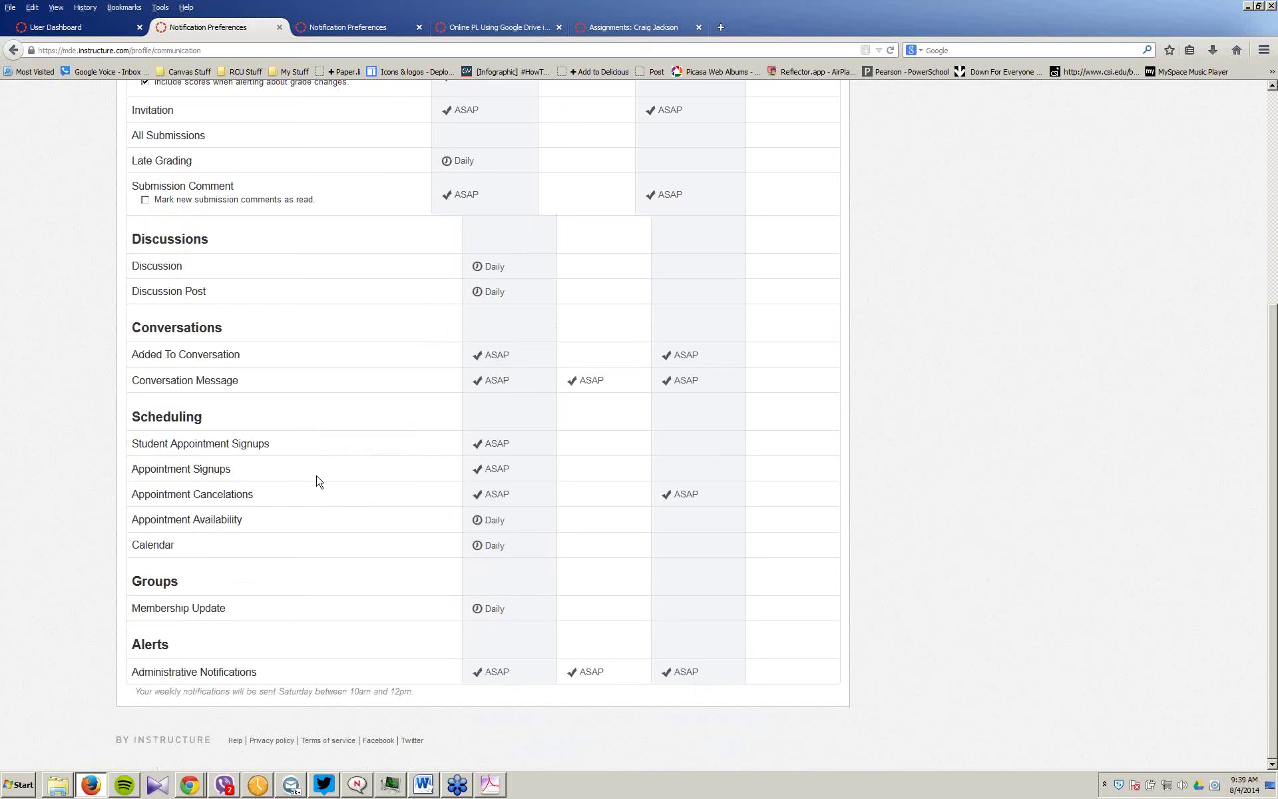
{"action": "mouse_move", "coordinate": [473, 464]}
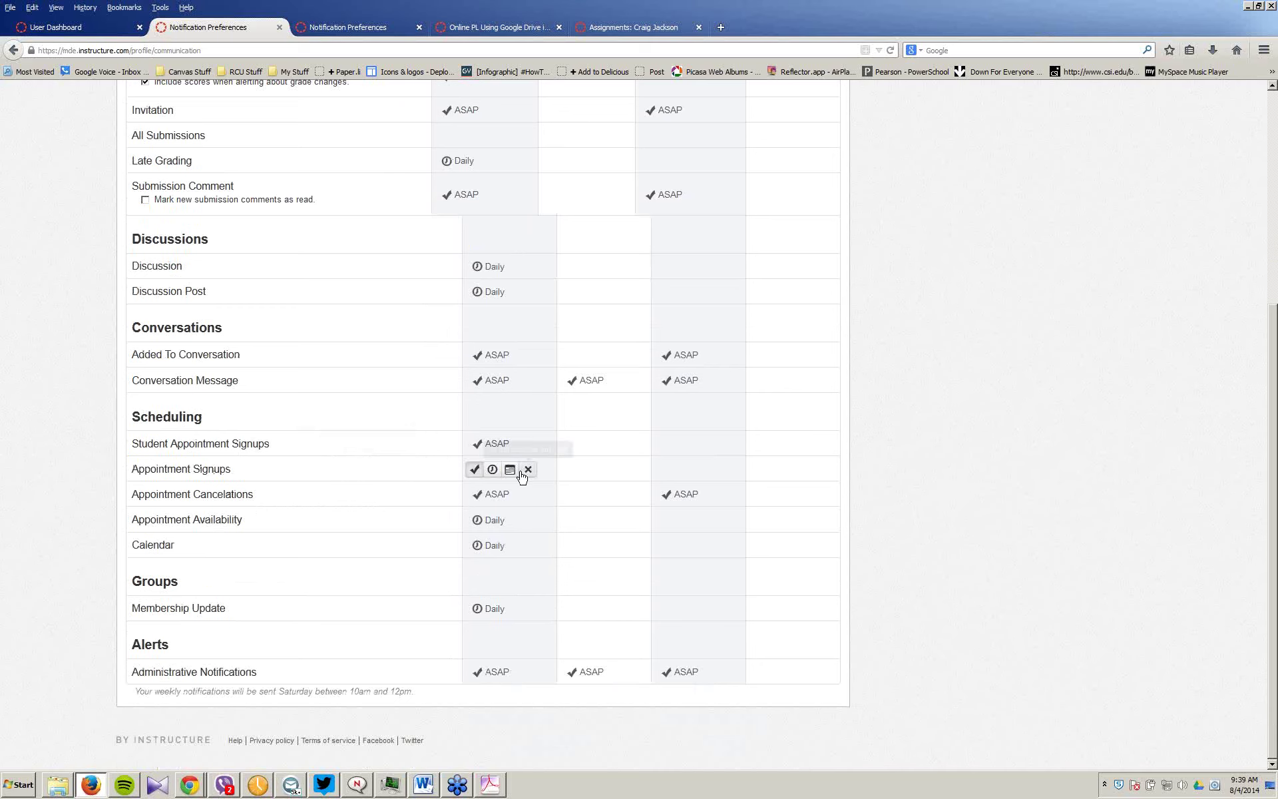
{"action": "left_click", "coordinate": [473, 466]}
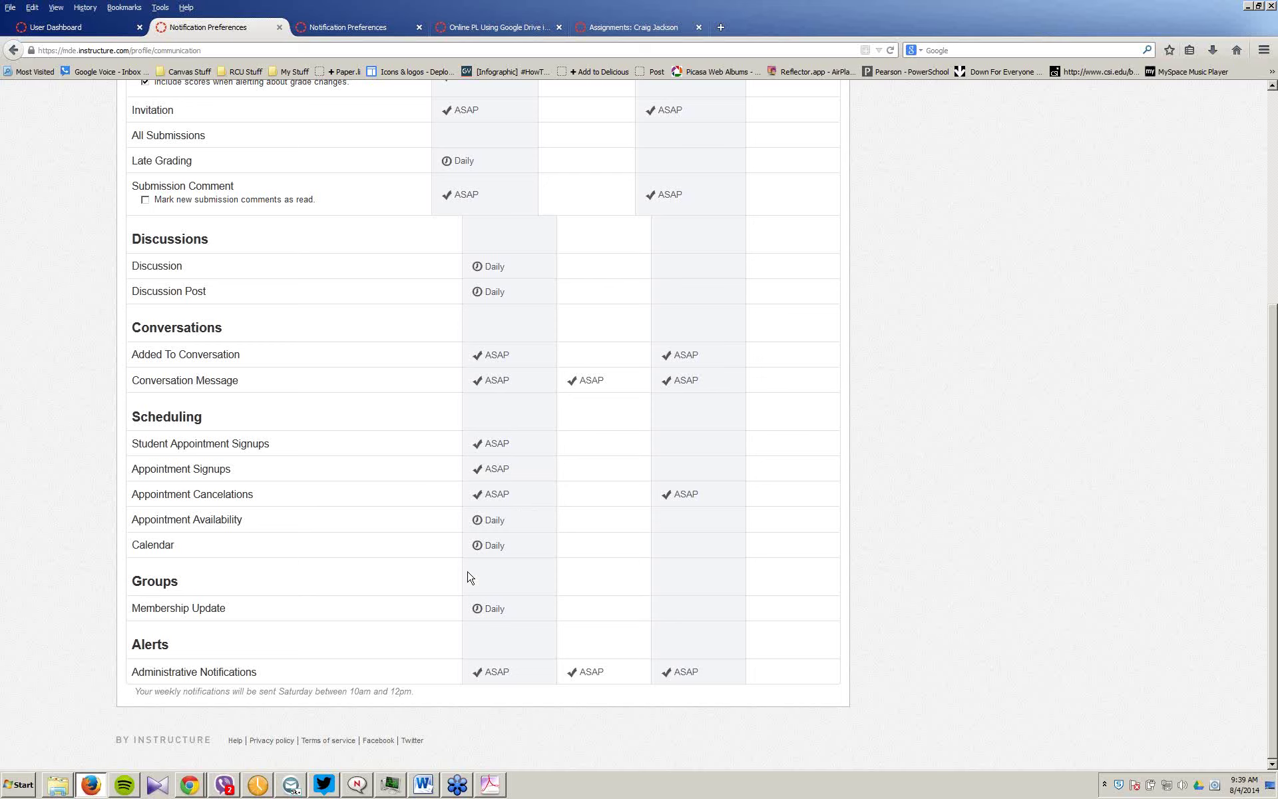
{"action": "mouse_move", "coordinate": [497, 553]}
{"action": "scroll", "coordinate": [963, 338], "scroll_direction": "up", "scroll_amount": 5}
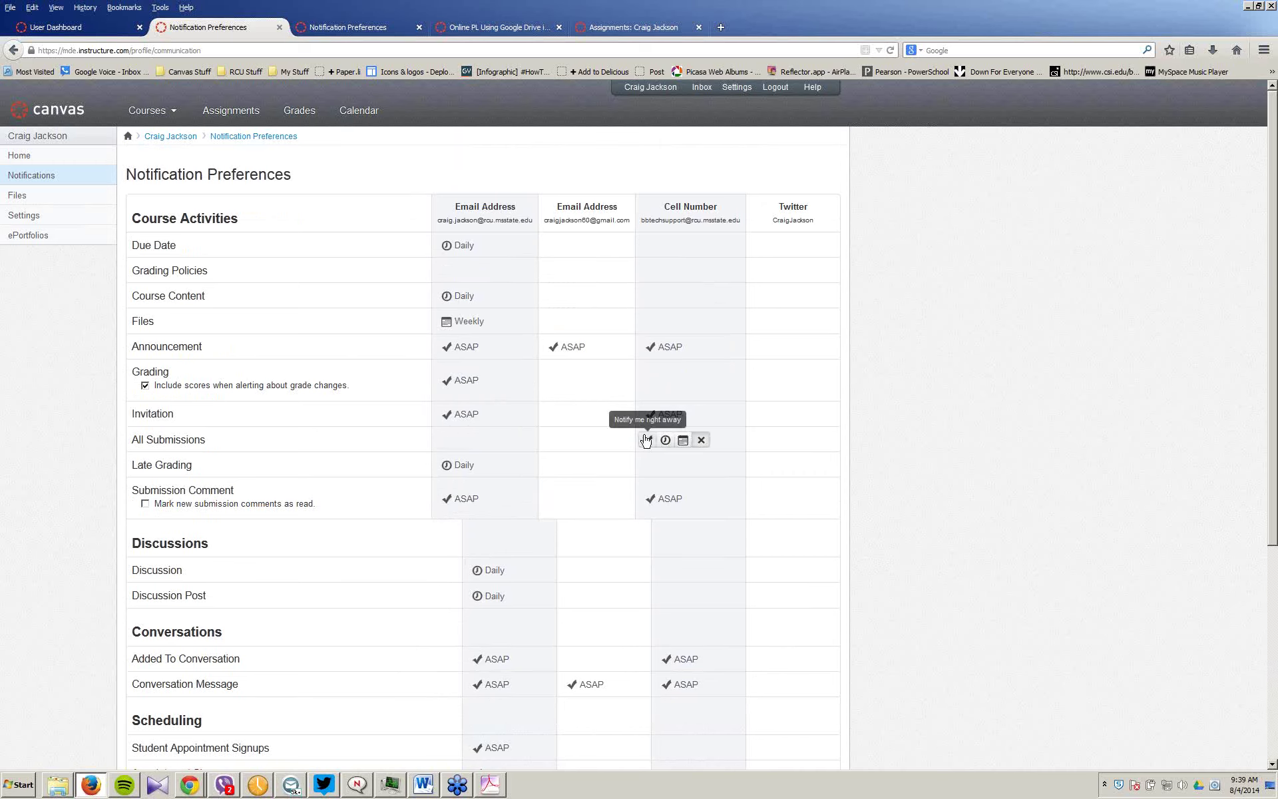
{"action": "left_click", "coordinate": [646, 441]}
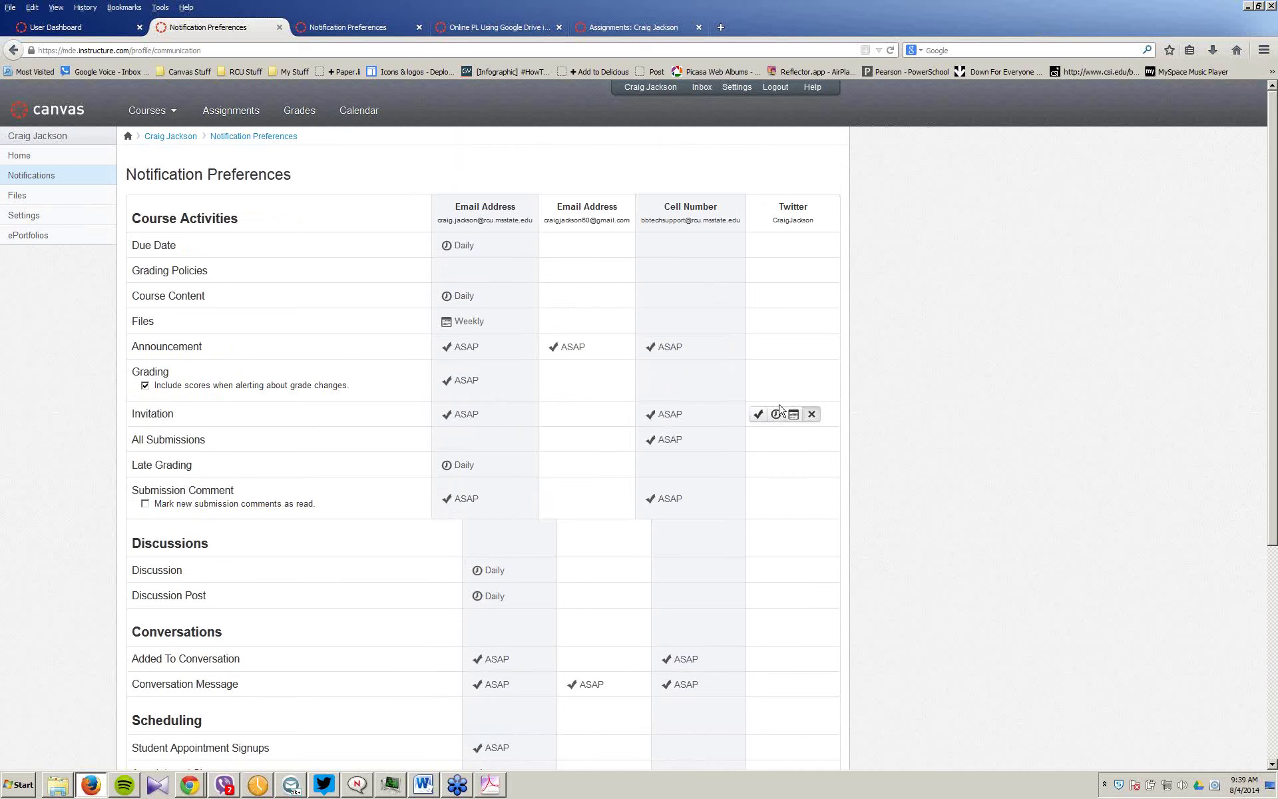
{"action": "left_click", "coordinate": [758, 247]}
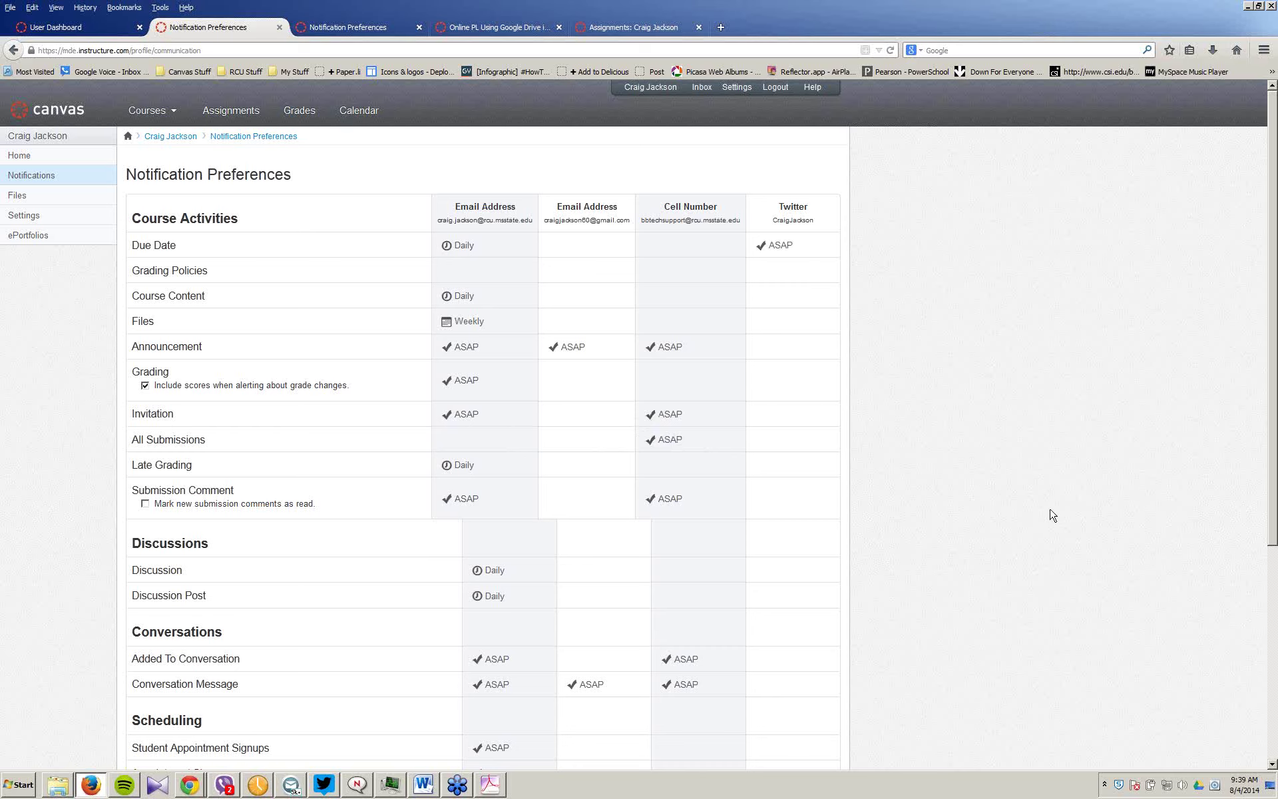
{"action": "mouse_move", "coordinate": [759, 246]}
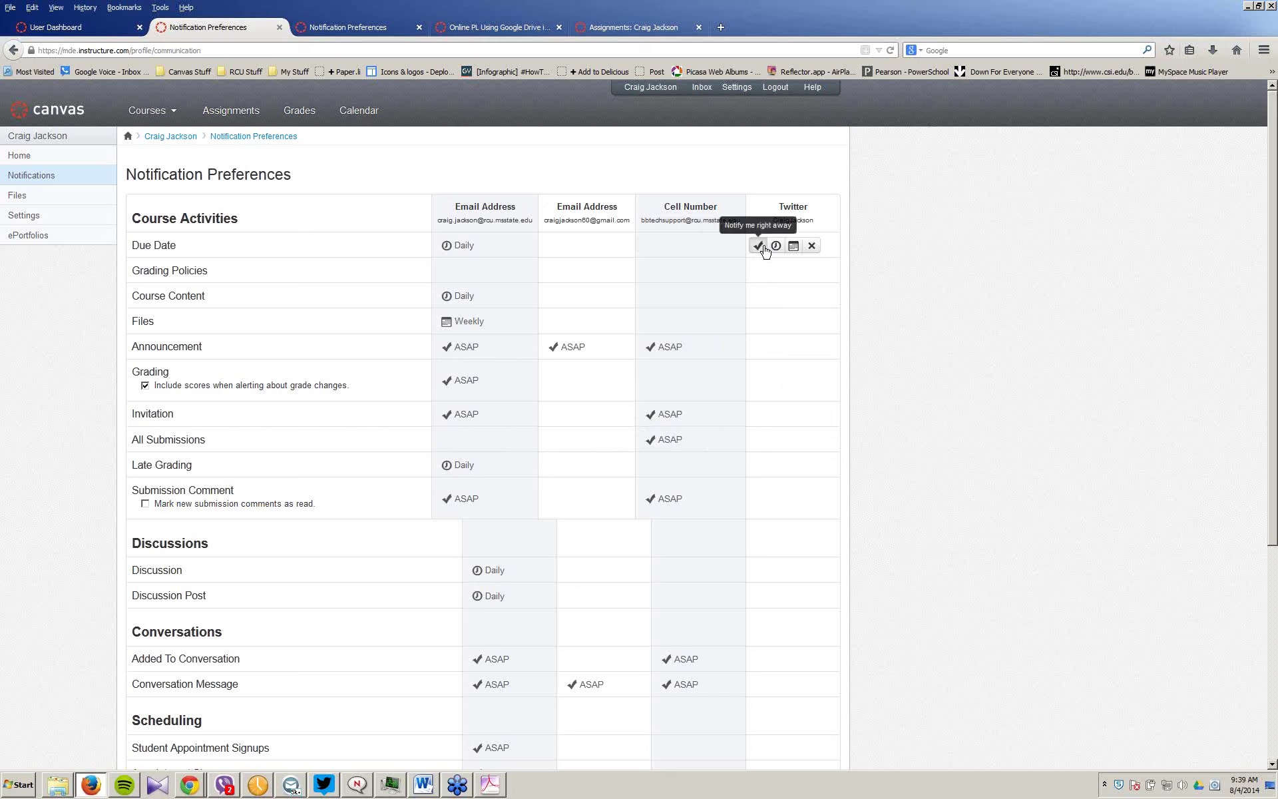
{"action": "left_click", "coordinate": [814, 248]}
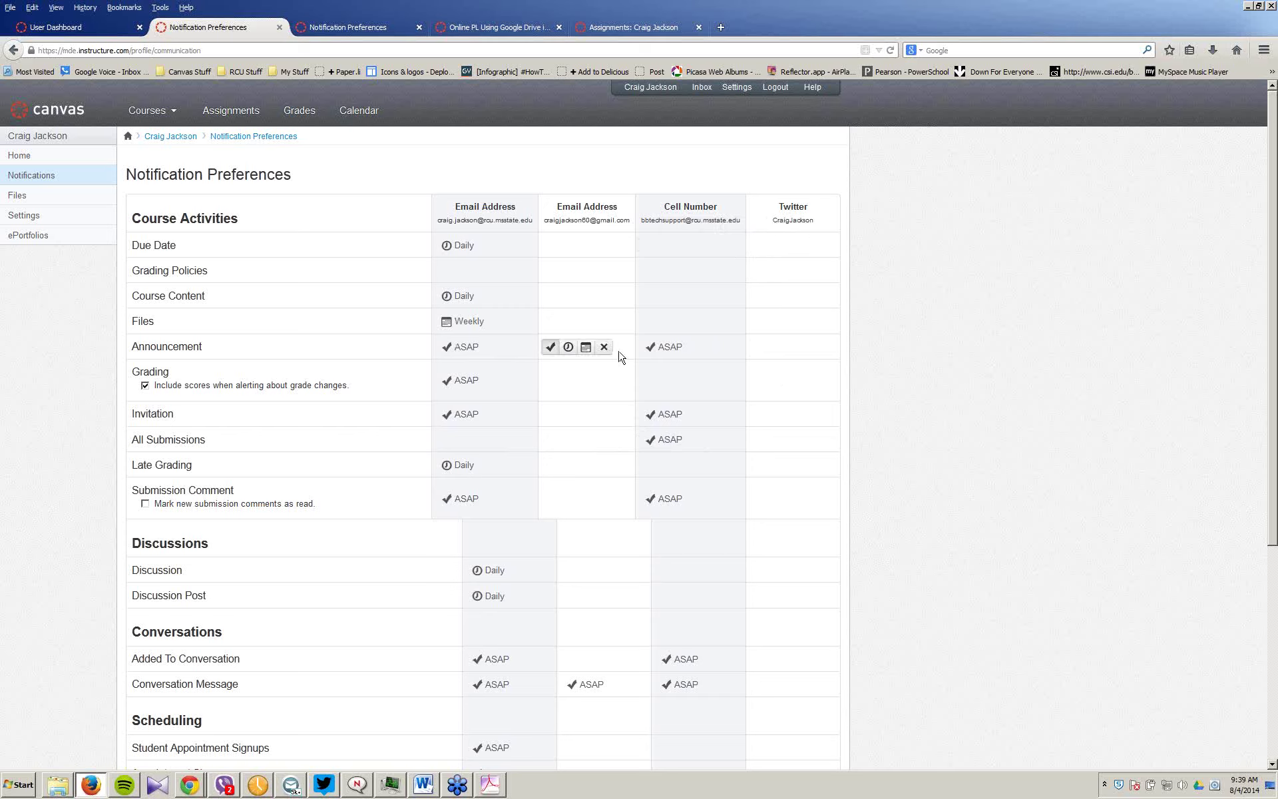
{"action": "left_click", "coordinate": [701, 349]}
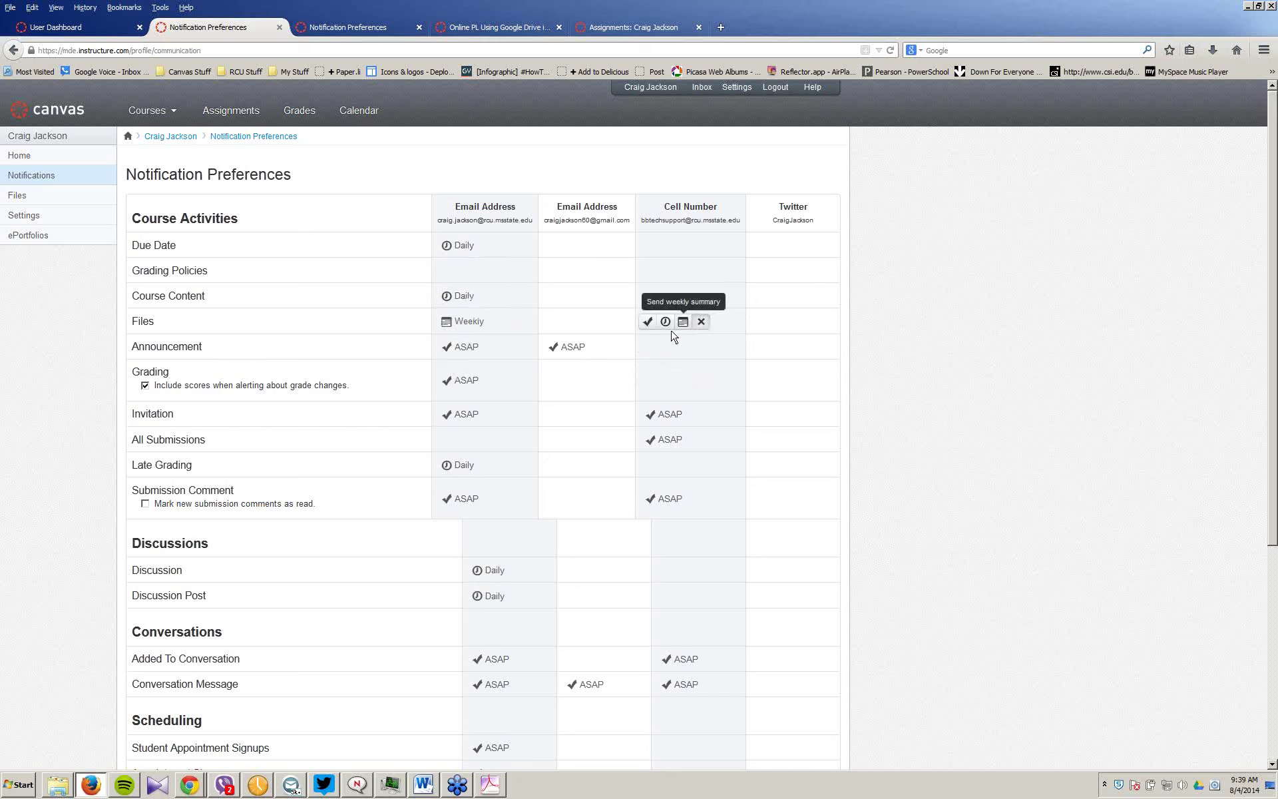
{"action": "mouse_move", "coordinate": [629, 342]}
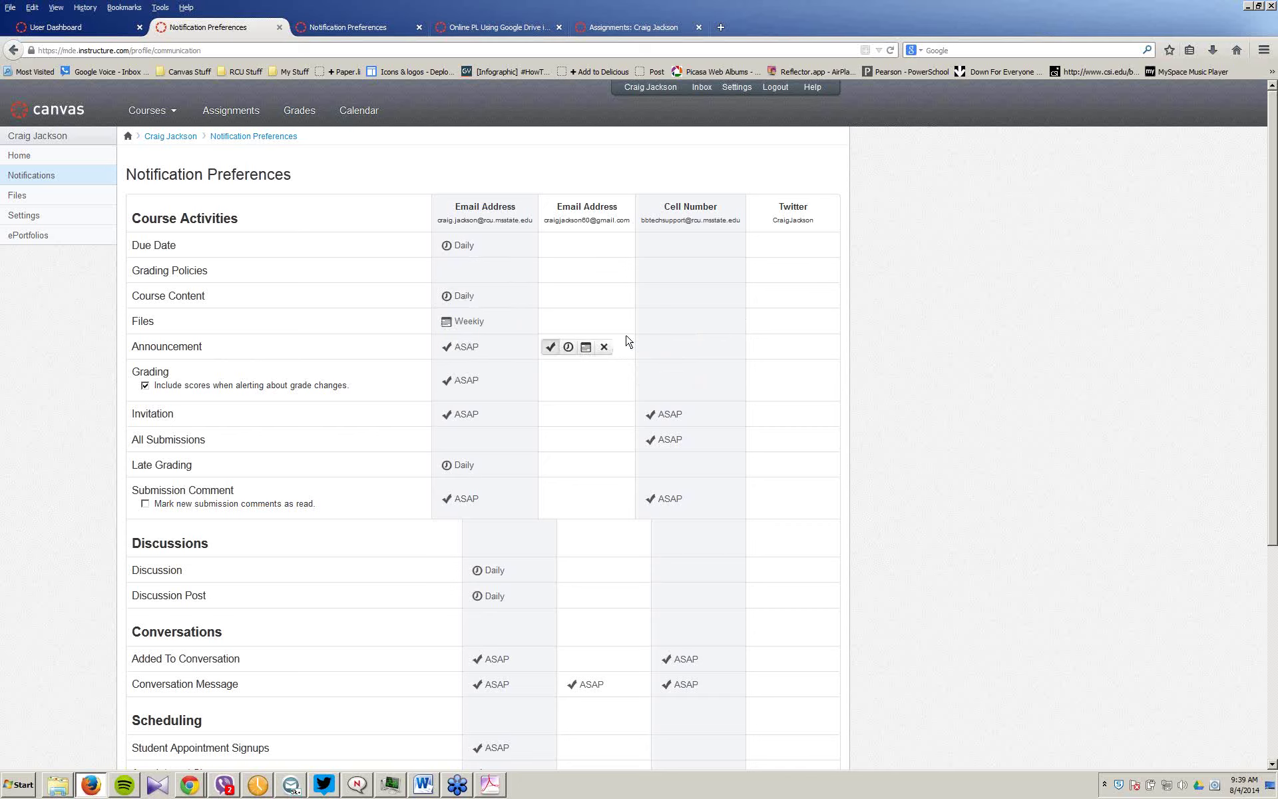
{"action": "mouse_move", "coordinate": [287, 482]}
{"action": "mouse_move", "coordinate": [503, 413]}
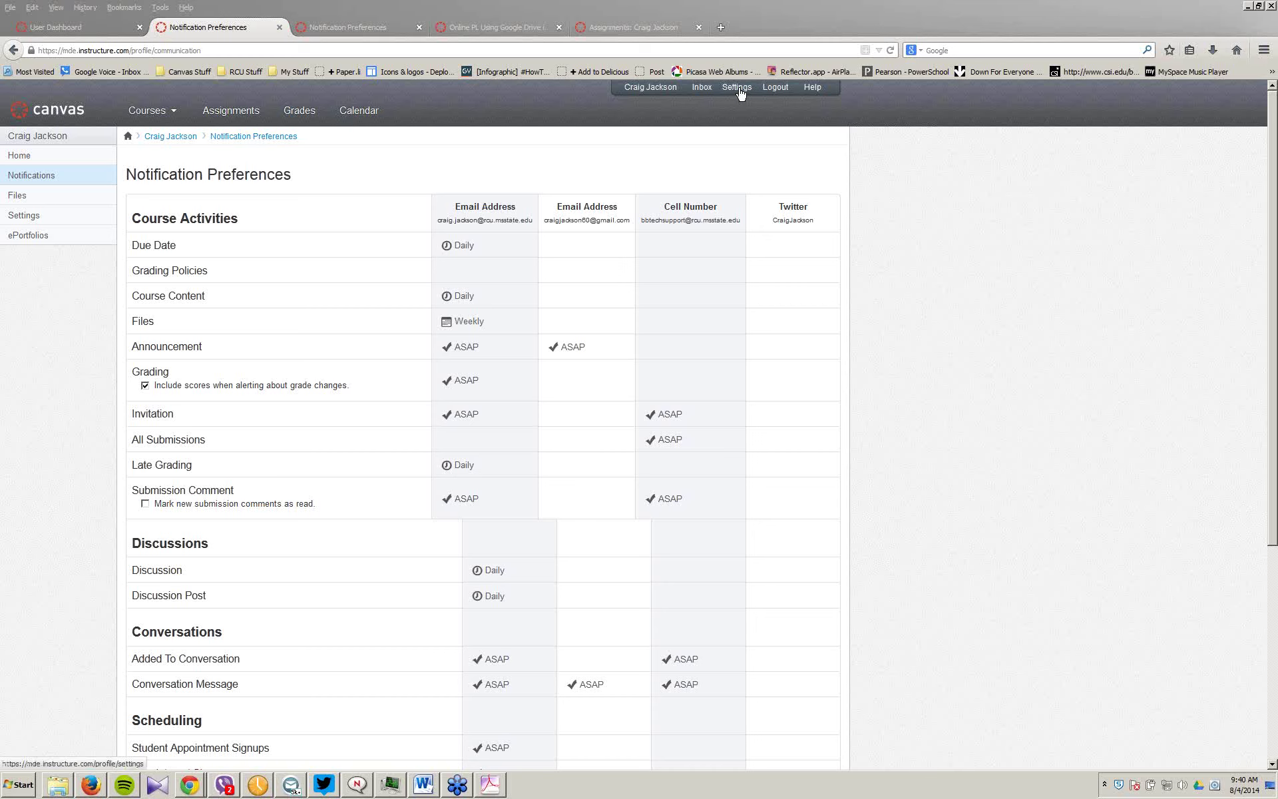
Step: Open the Online PL Creating A Social Media Network course from Courses and go to its Settings
{"action": "mouse_move", "coordinate": [167, 112]}
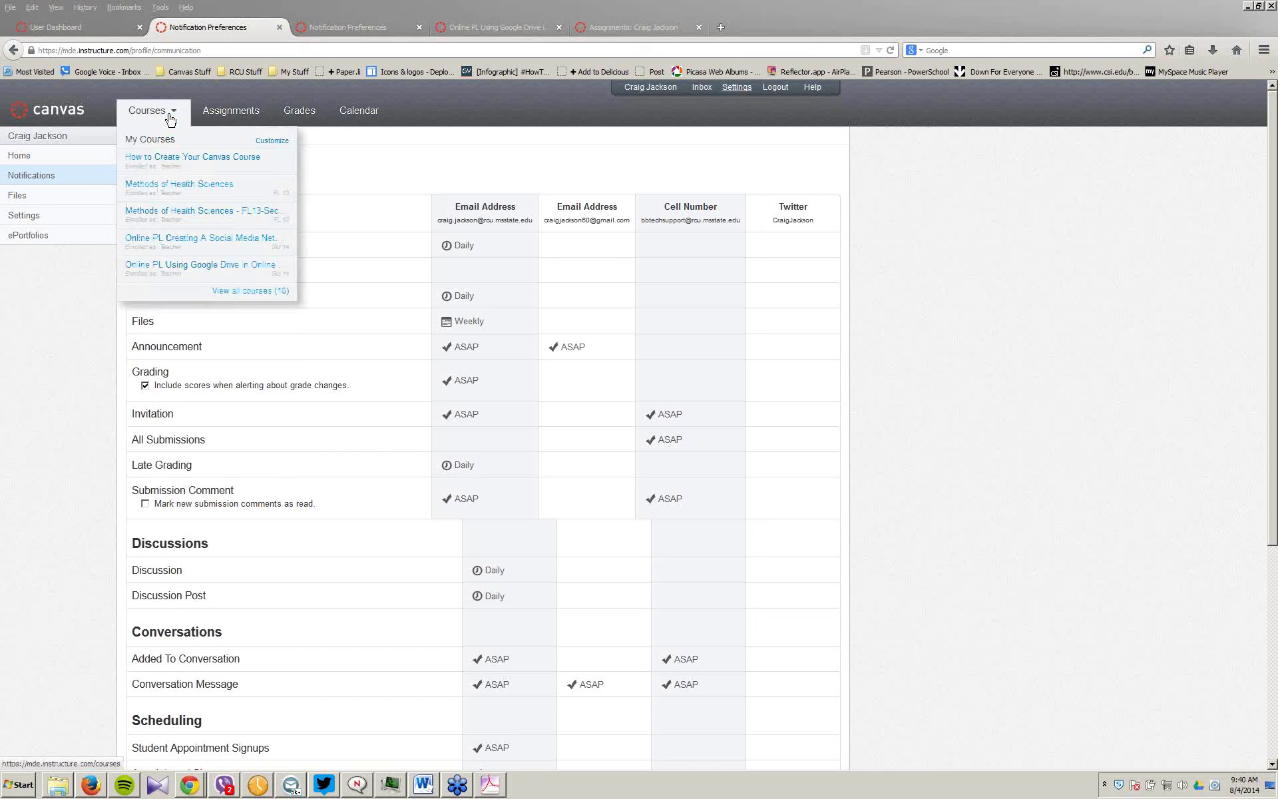
{"action": "left_click", "coordinate": [193, 245]}
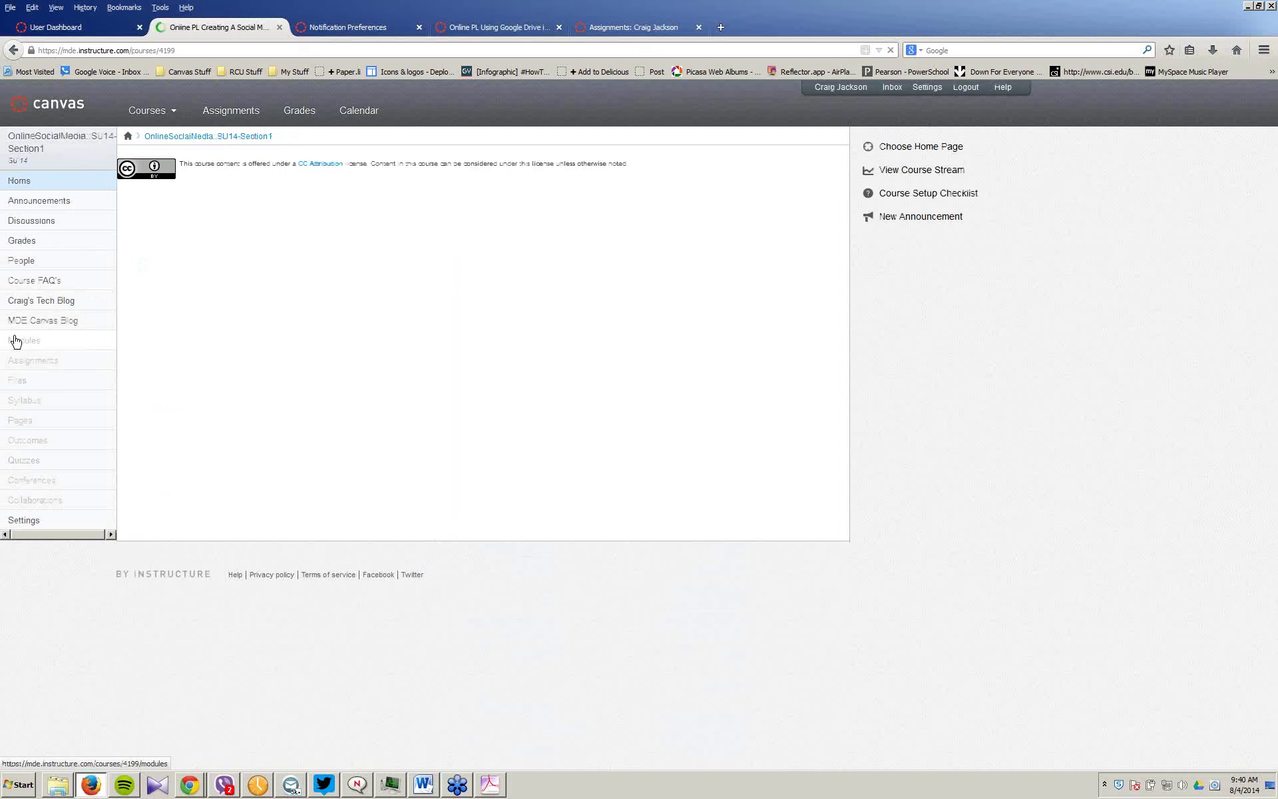
{"action": "scroll", "coordinate": [40, 360], "scroll_direction": "down", "scroll_amount": 2}
{"action": "left_click", "coordinate": [37, 449]}
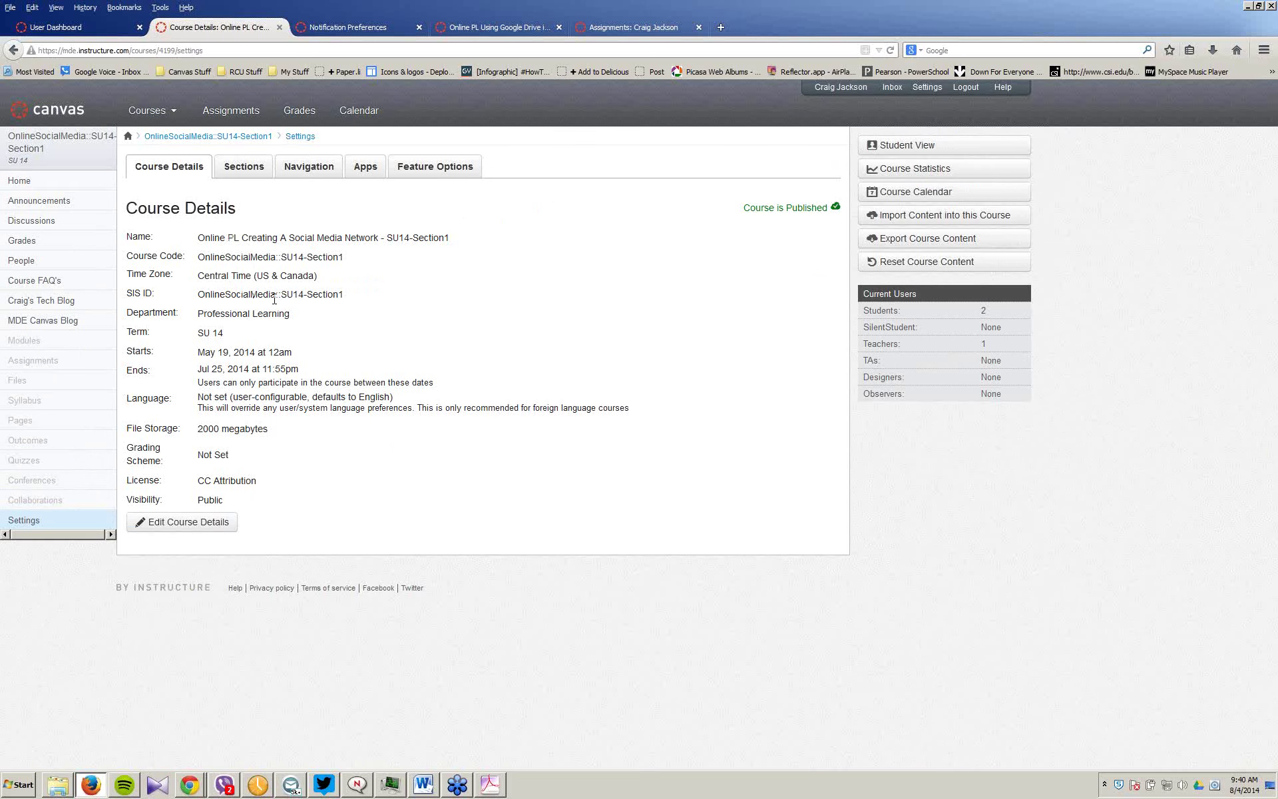
Step: Target the Starts field on the Course Details tab to edit the course details
{"action": "mouse_move", "coordinate": [787, 221]}
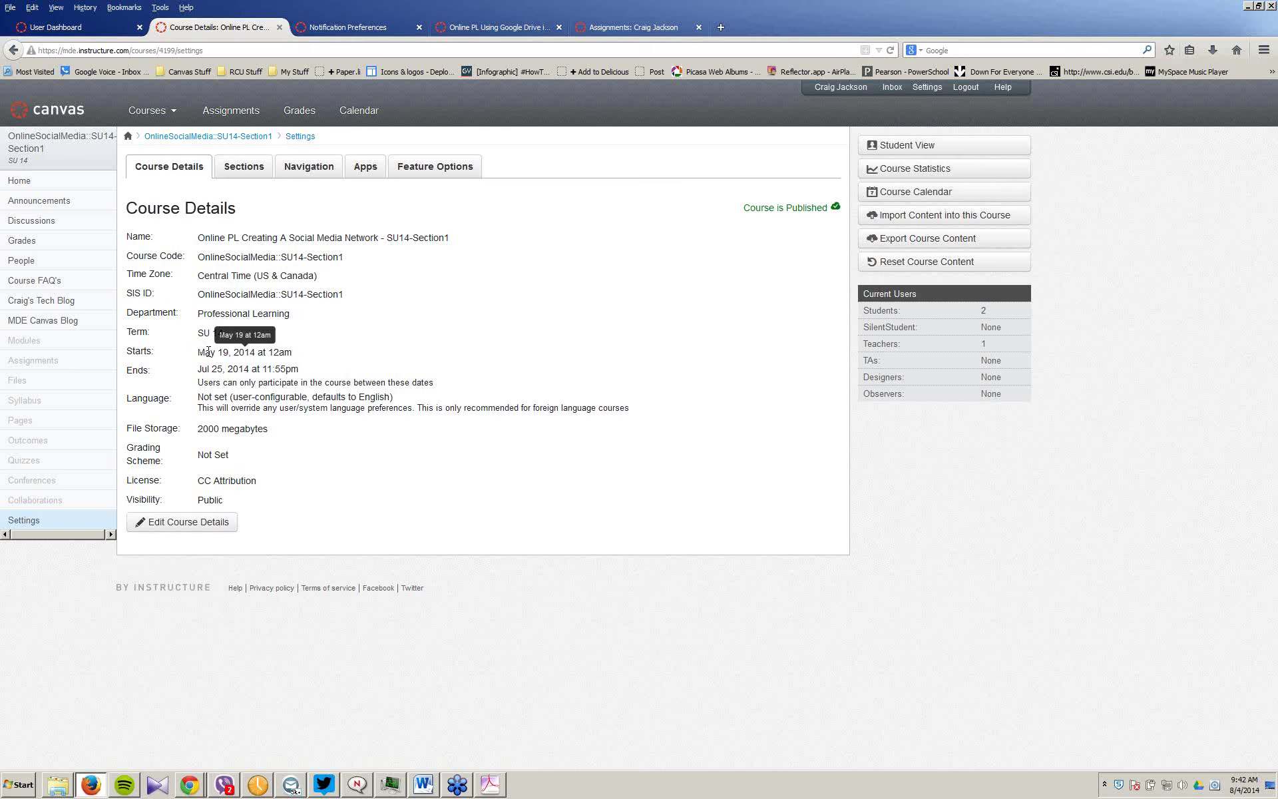
Step: Edit the Social Media Network course details, keeping the Central Time (US & Canada) time zone
{"action": "left_click", "coordinate": [208, 350]}
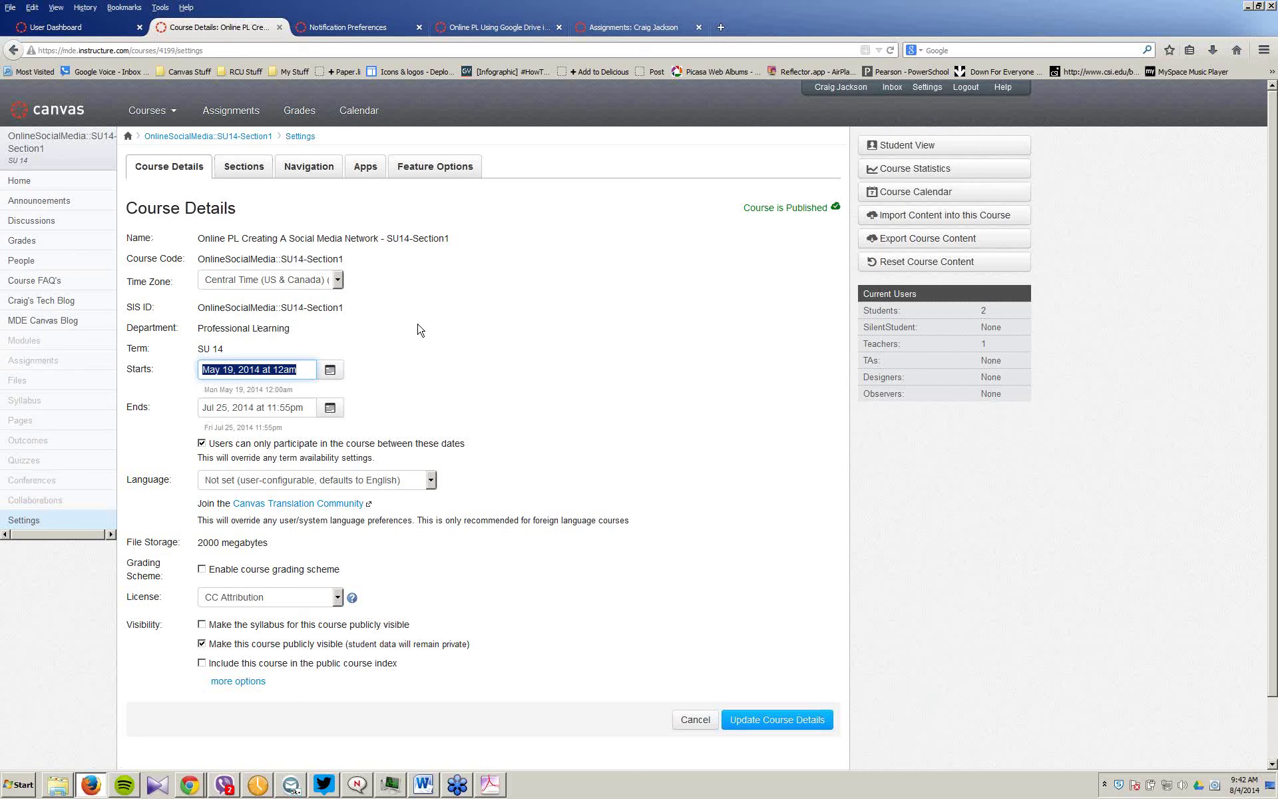
{"action": "left_click", "coordinate": [287, 286]}
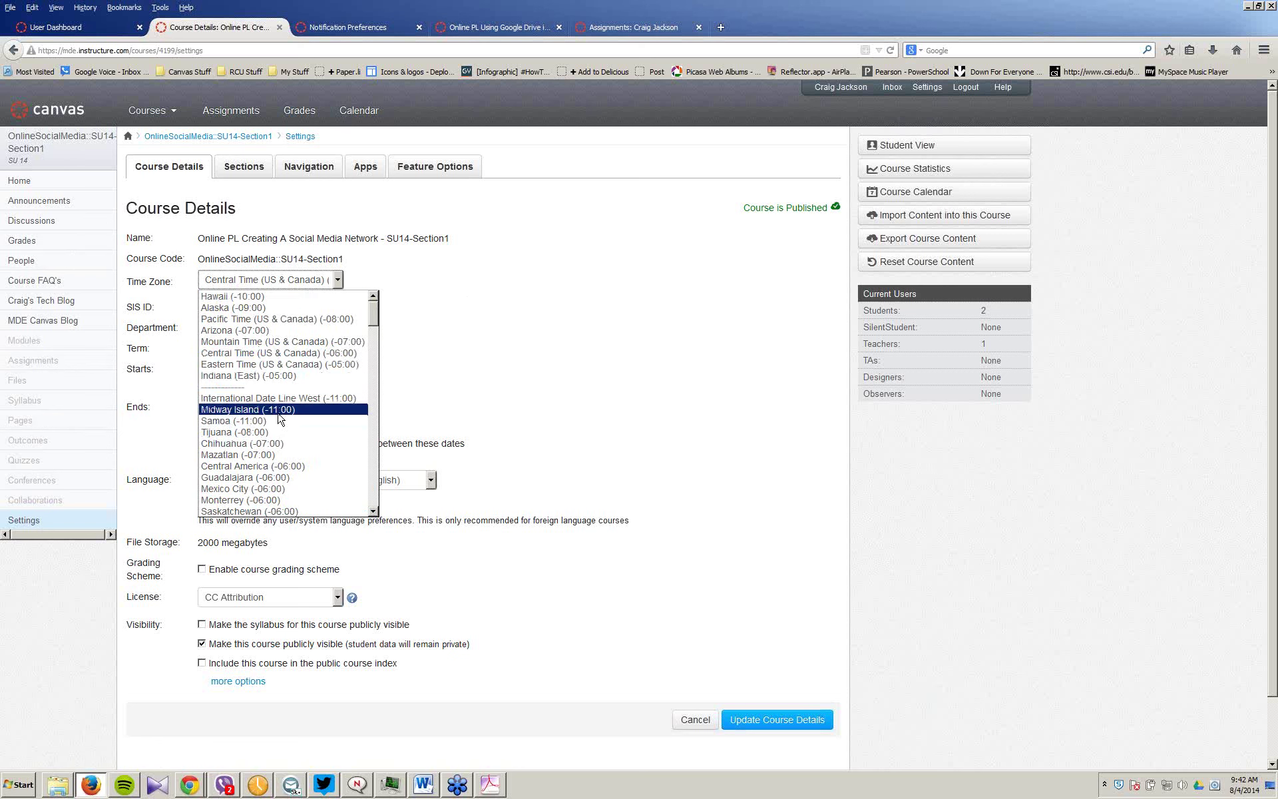
{"action": "left_click", "coordinate": [270, 355]}
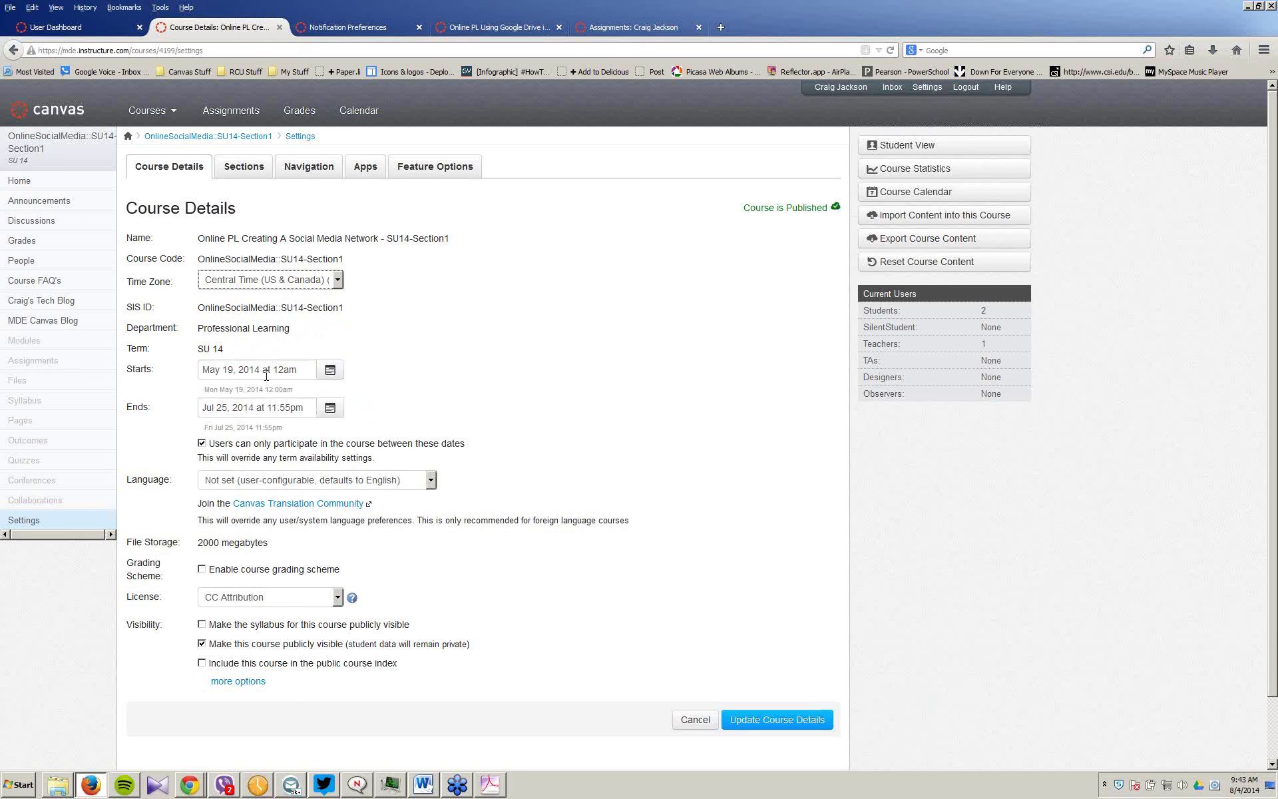
{"action": "left_click", "coordinate": [330, 371]}
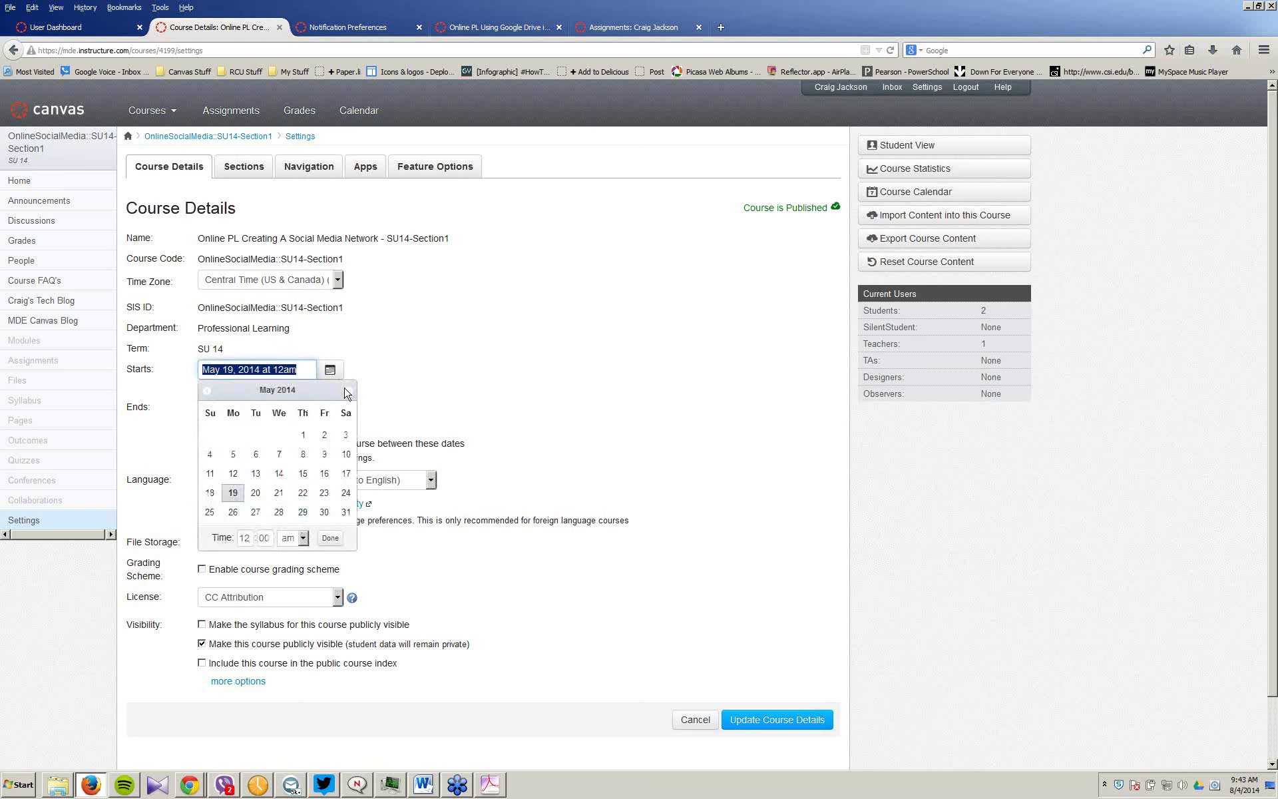
Step: Set the course start date to September 1, 2014
{"action": "left_click", "coordinate": [348, 391]}
{"action": "left_click", "coordinate": [348, 392]}
{"action": "left_click", "coordinate": [349, 391]}
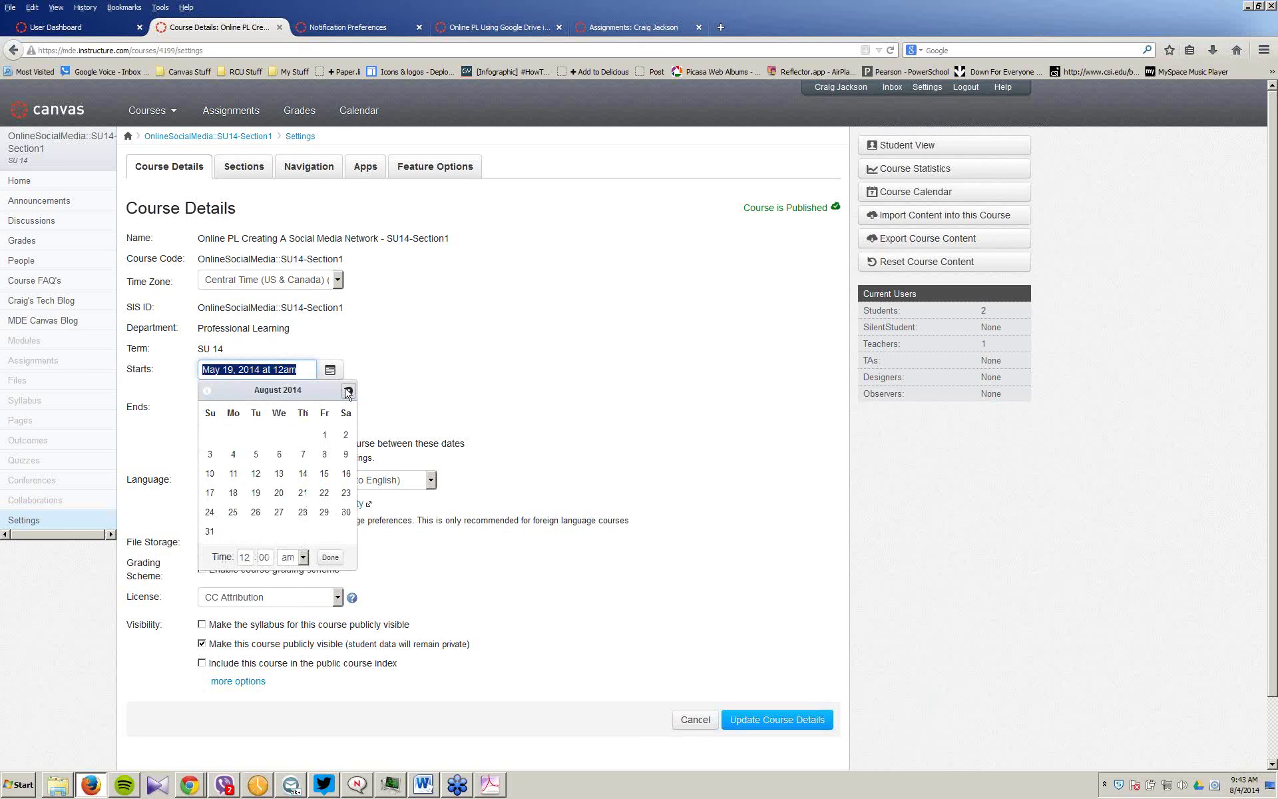
{"action": "left_click", "coordinate": [348, 391]}
{"action": "left_click", "coordinate": [233, 435]}
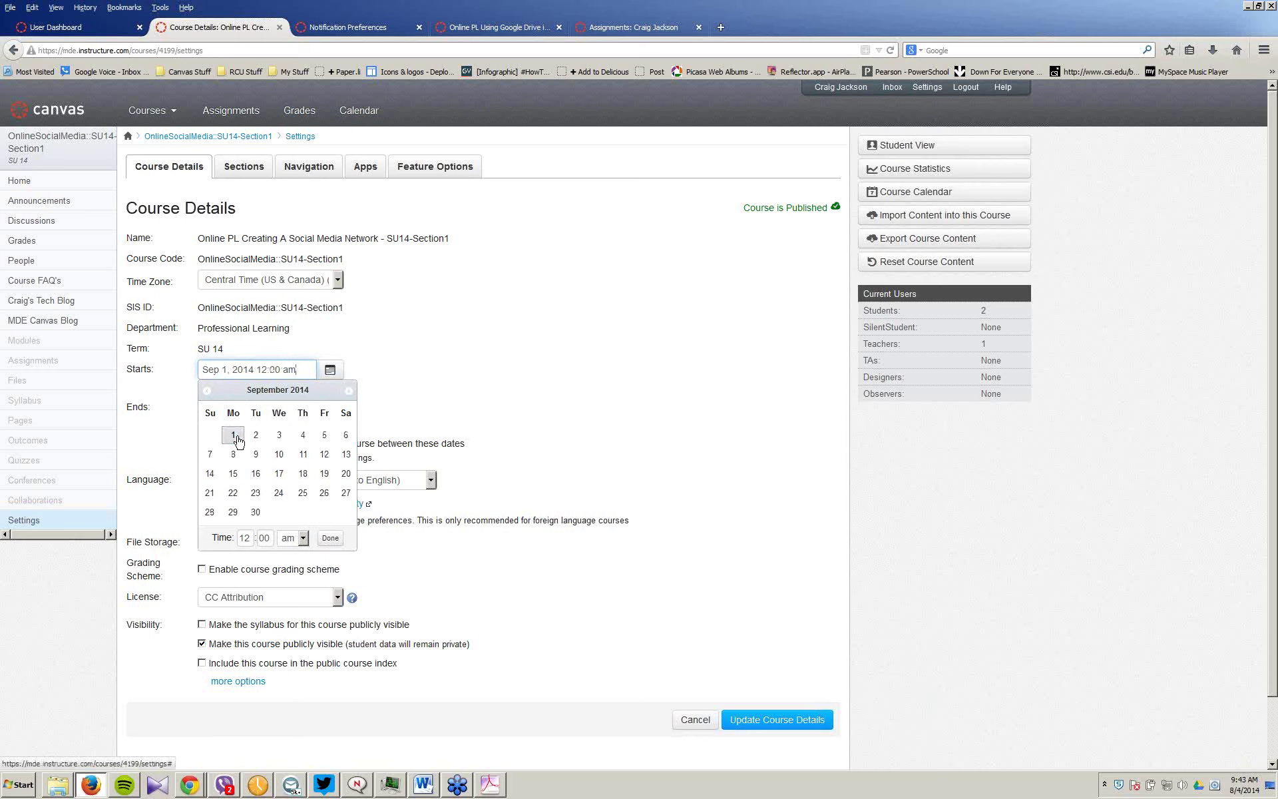
{"action": "left_click", "coordinate": [333, 538]}
Step: Set the course end date to May 29, 2015, then cancel and reopen the course-details editor
{"action": "left_click", "coordinate": [330, 408]}
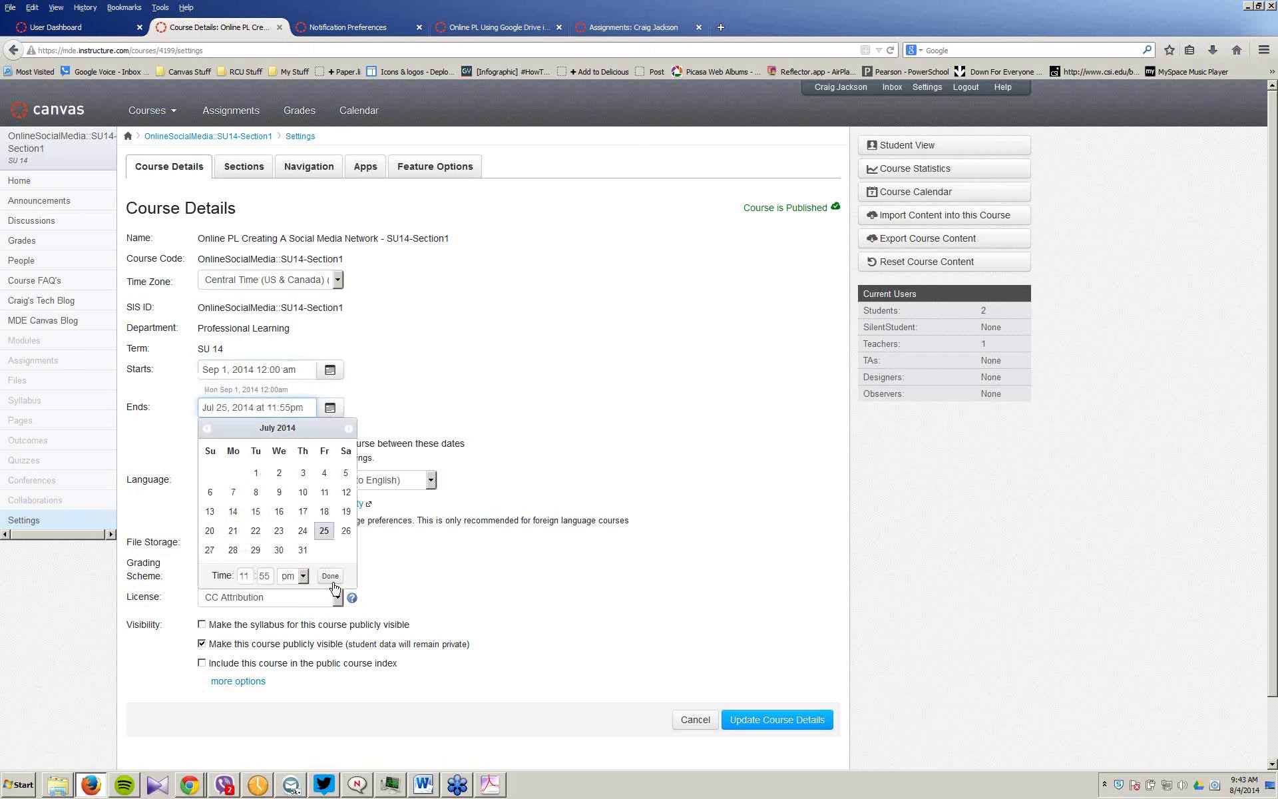
{"action": "left_click", "coordinate": [349, 429]}
{"action": "left_click", "coordinate": [348, 429]}
{"action": "left_click", "coordinate": [348, 429]}
{"action": "left_click", "coordinate": [348, 428]}
{"action": "left_click", "coordinate": [349, 428]}
{"action": "left_click", "coordinate": [349, 429]}
{"action": "left_click", "coordinate": [348, 429]}
{"action": "left_click", "coordinate": [349, 429]}
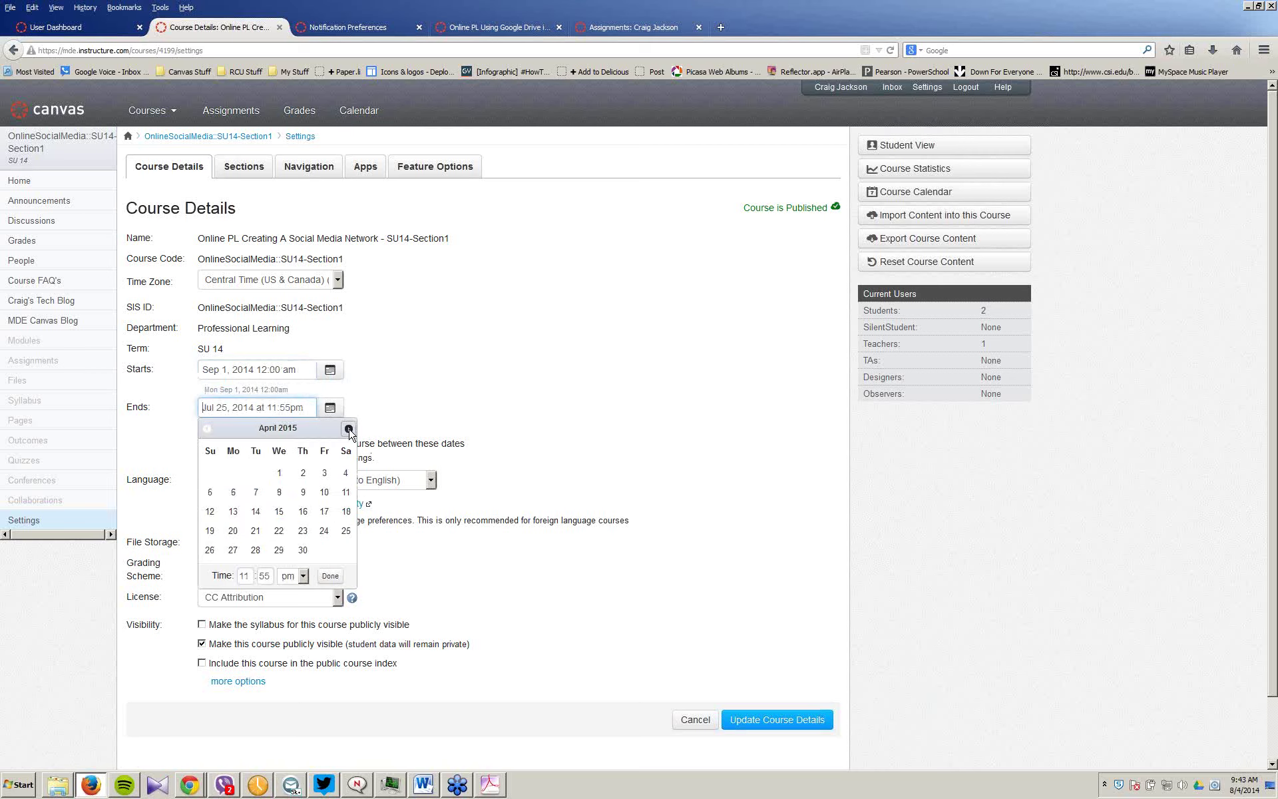
{"action": "left_click", "coordinate": [348, 429]}
{"action": "left_click", "coordinate": [349, 429]}
{"action": "left_click", "coordinate": [329, 557]}
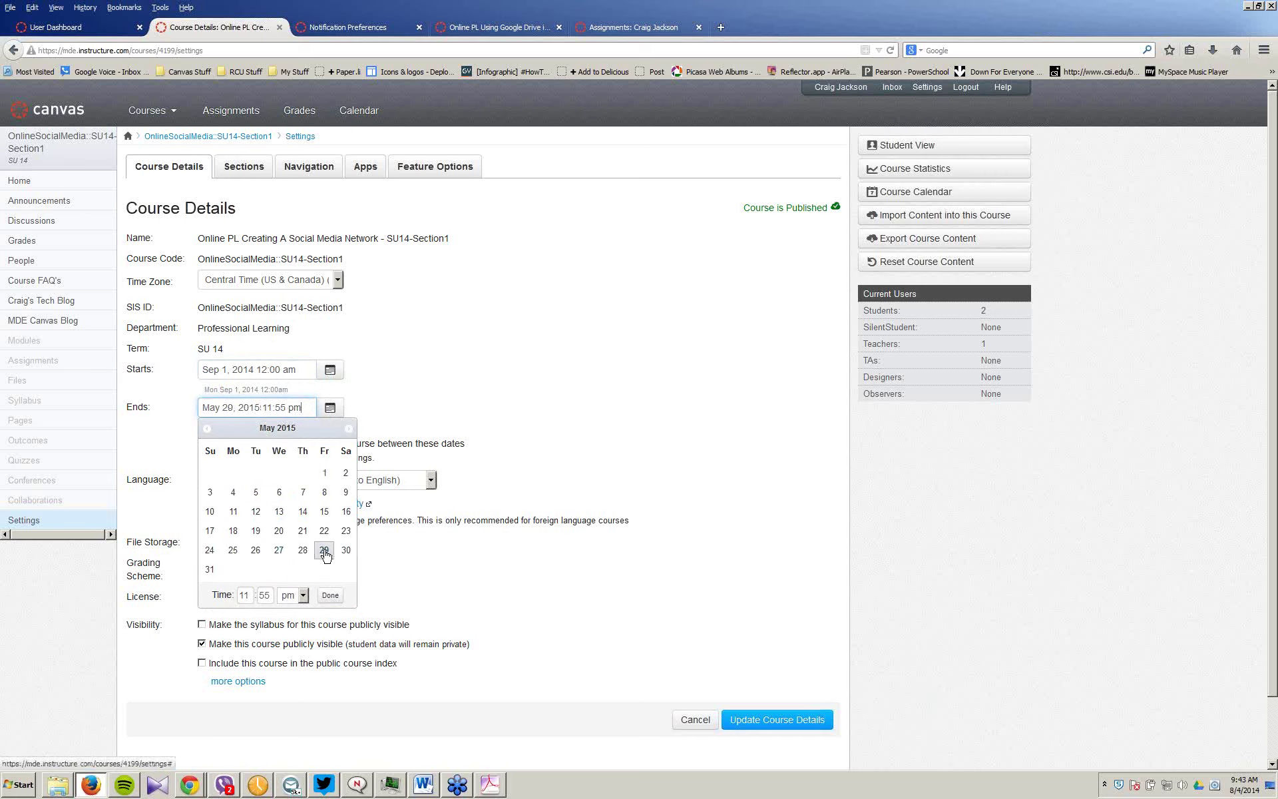
{"action": "left_click", "coordinate": [330, 596]}
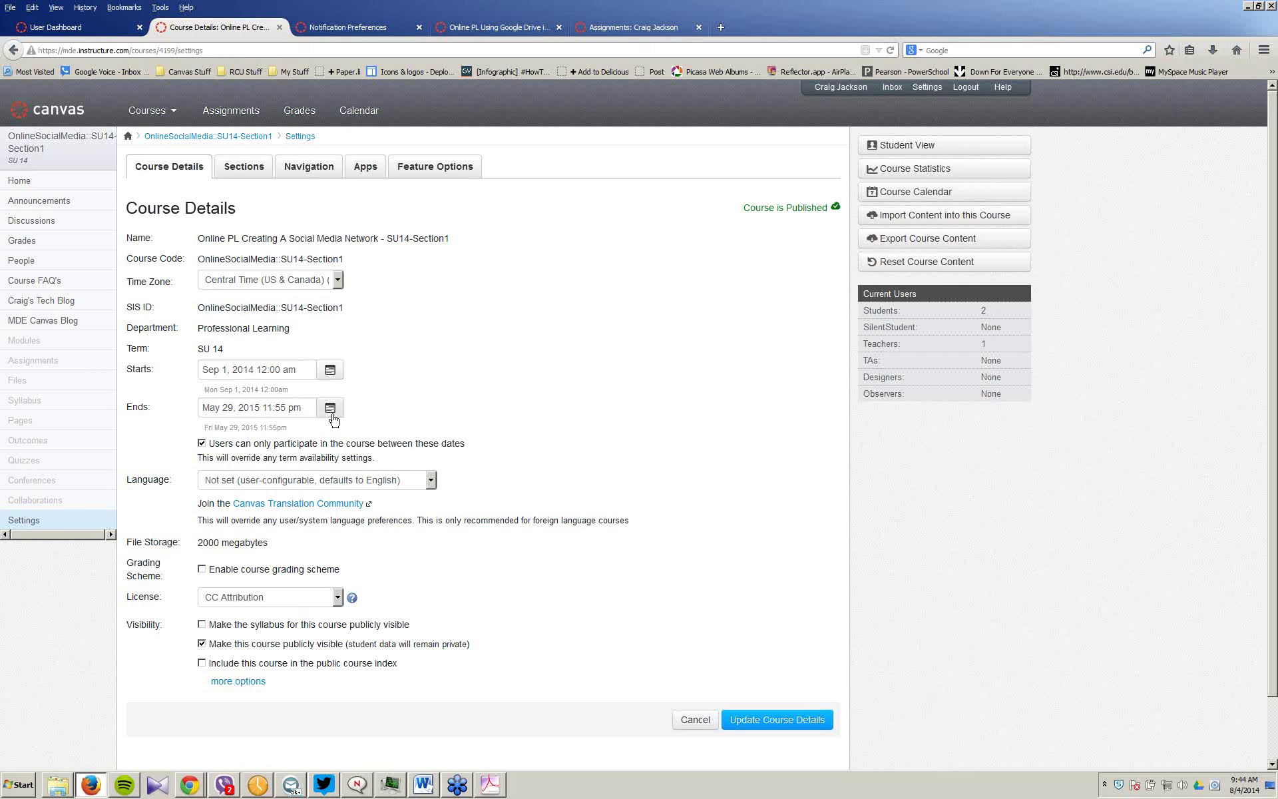
{"action": "left_click", "coordinate": [694, 720]}
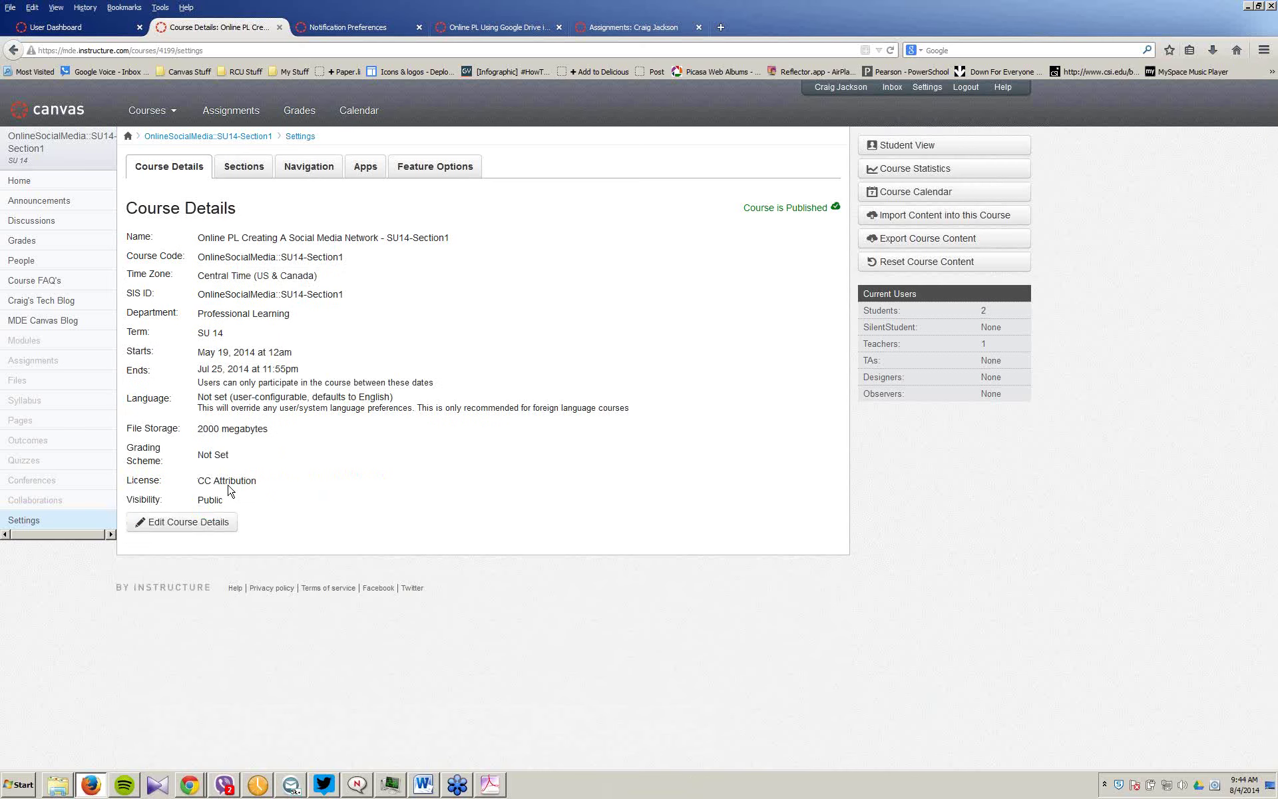
{"action": "left_click", "coordinate": [209, 524]}
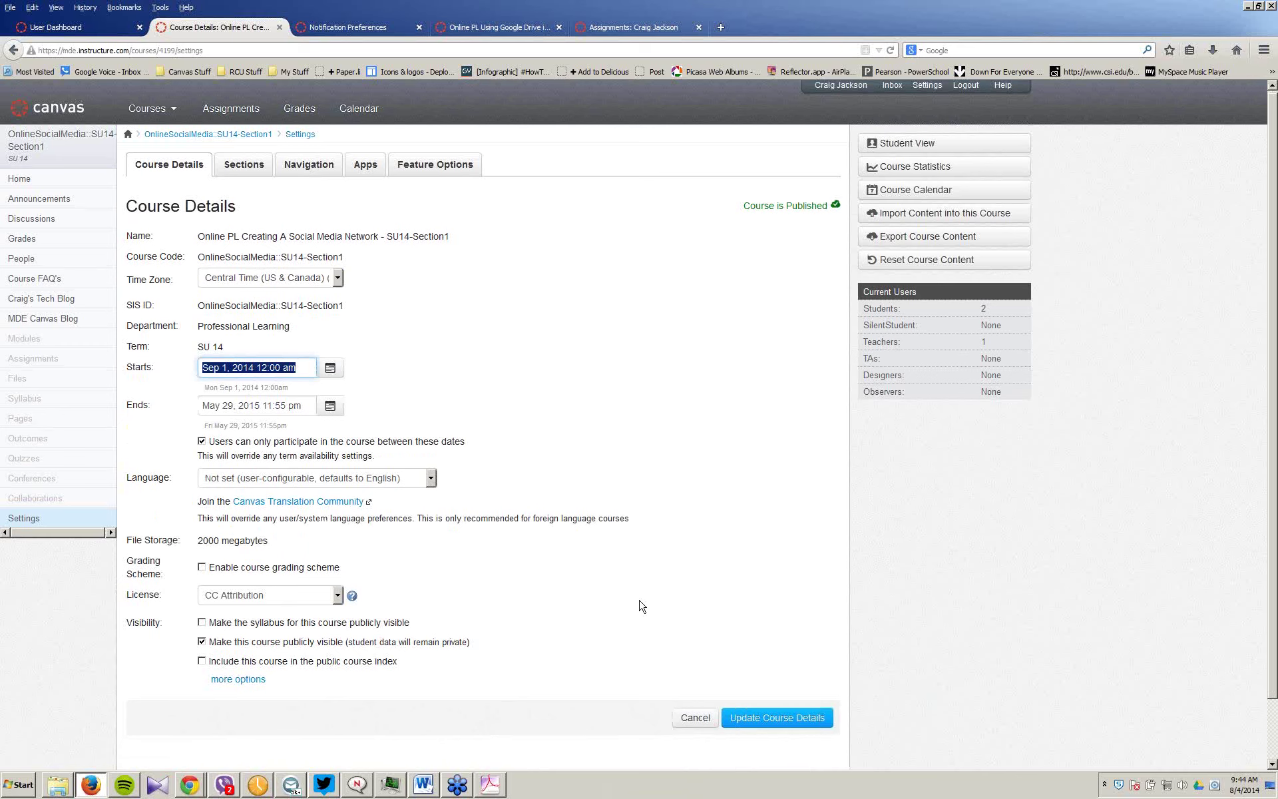
Step: Under more options, untick student-created discussion topics, tick Disable comments on announcements, and check wiki page permissions
{"action": "scroll", "coordinate": [642, 605], "scroll_direction": "down", "scroll_amount": 2}
{"action": "left_click", "coordinate": [238, 614]}
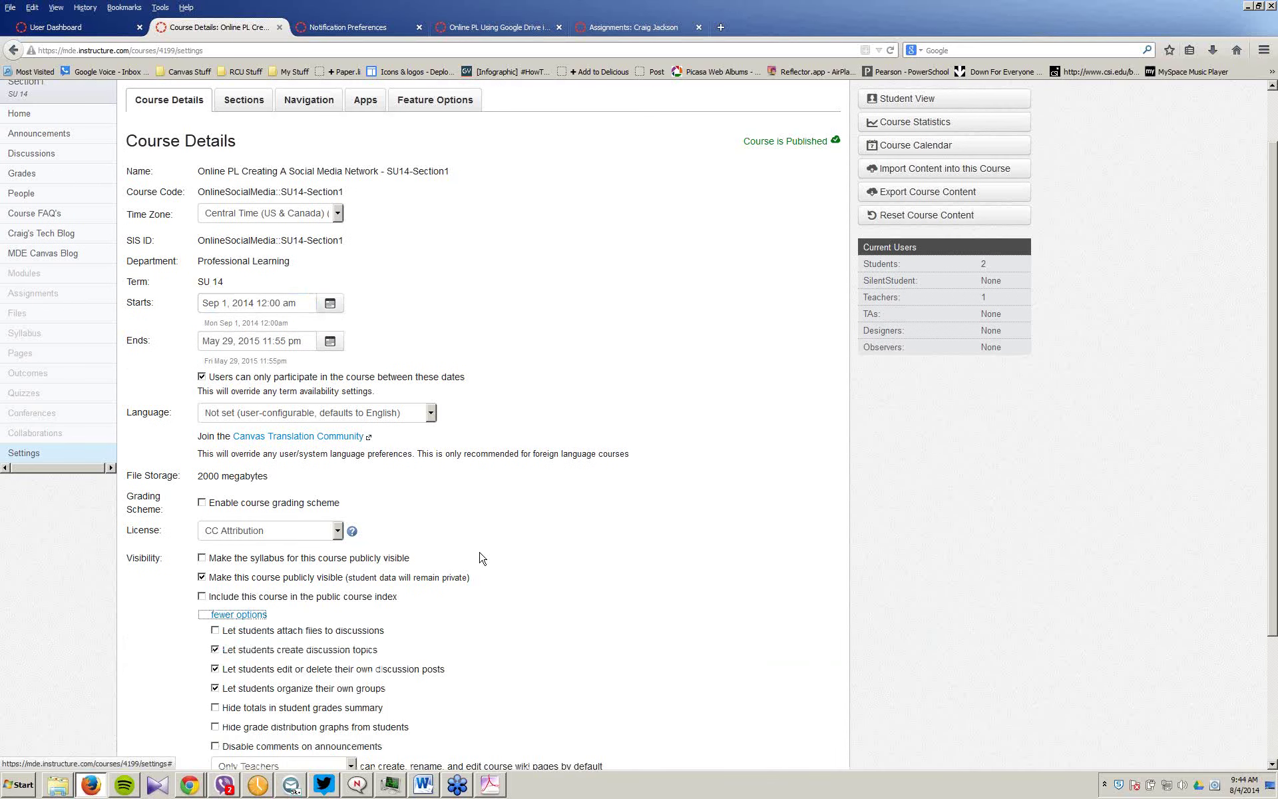
{"action": "scroll", "coordinate": [493, 557], "scroll_direction": "down", "scroll_amount": 2}
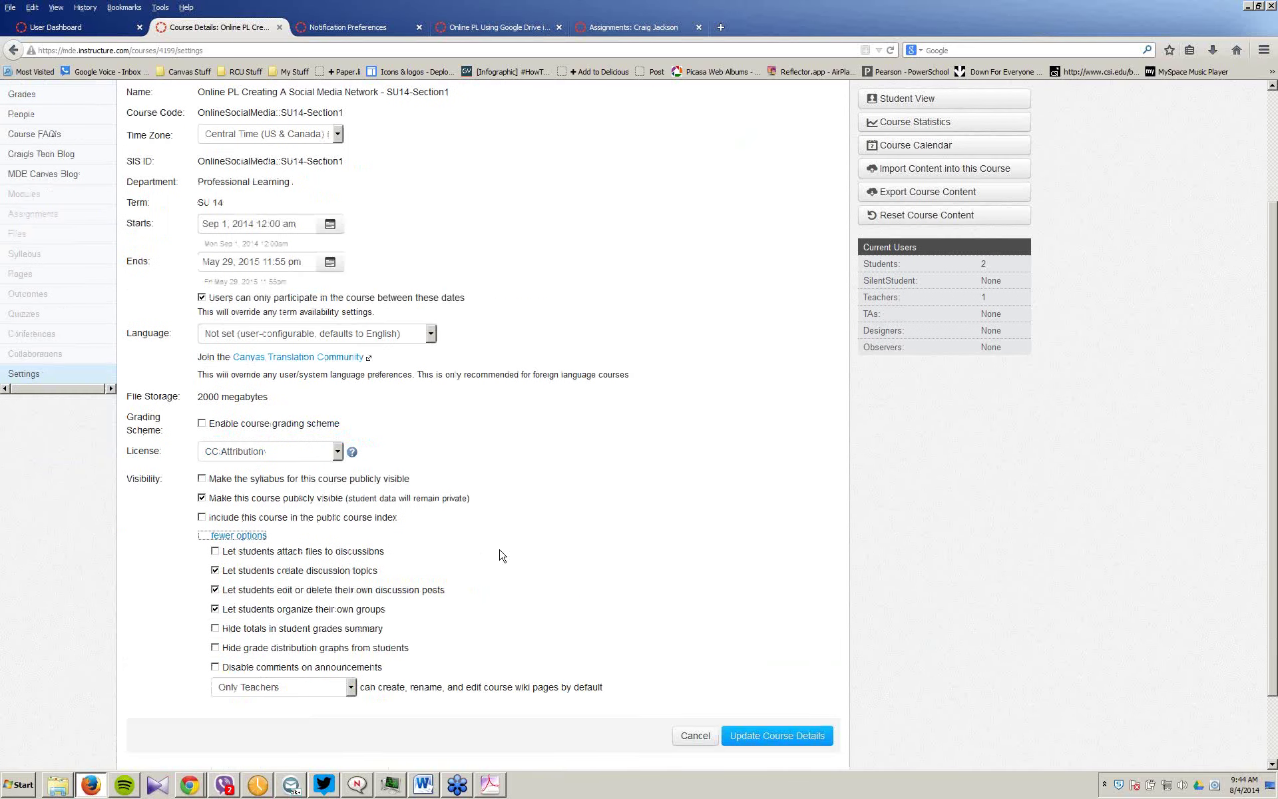
{"action": "scroll", "coordinate": [501, 555], "scroll_direction": "down", "scroll_amount": 2}
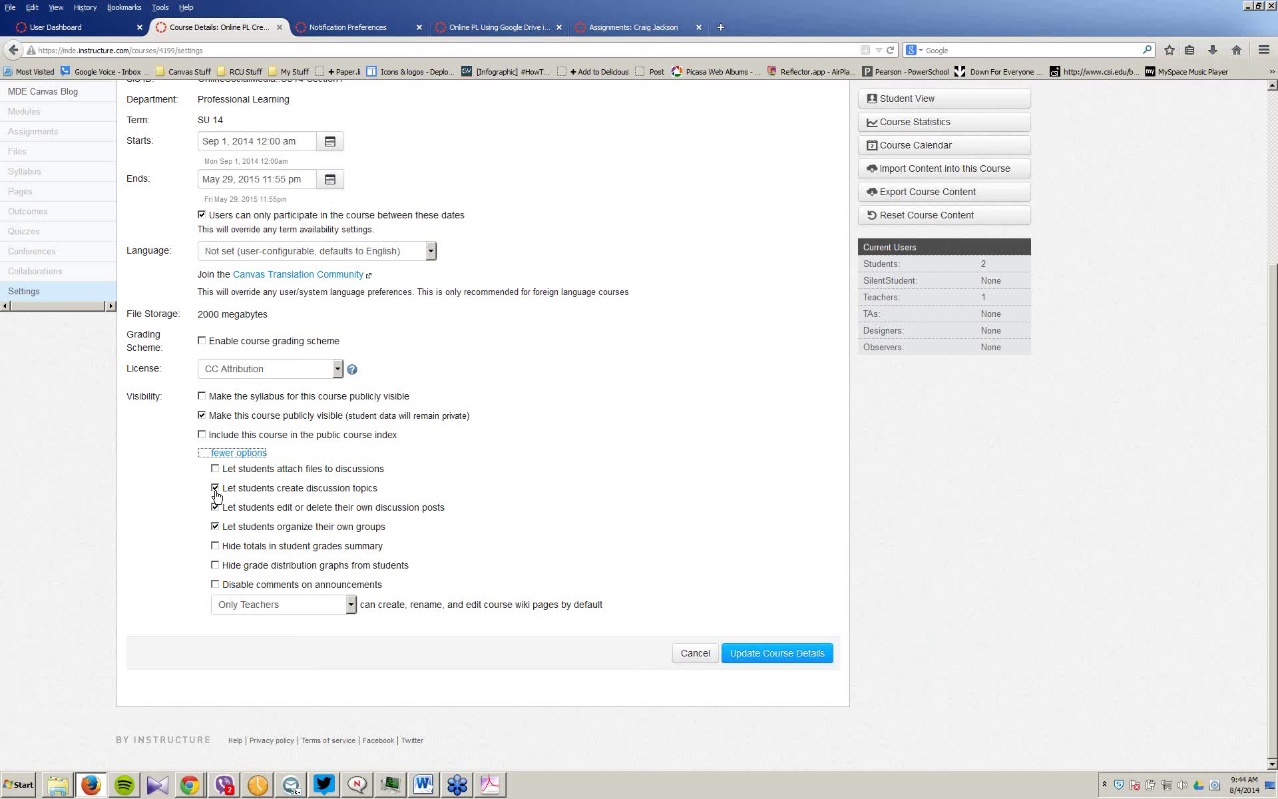
{"action": "left_click", "coordinate": [215, 490]}
{"action": "left_click", "coordinate": [215, 585]}
{"action": "left_click", "coordinate": [351, 608]}
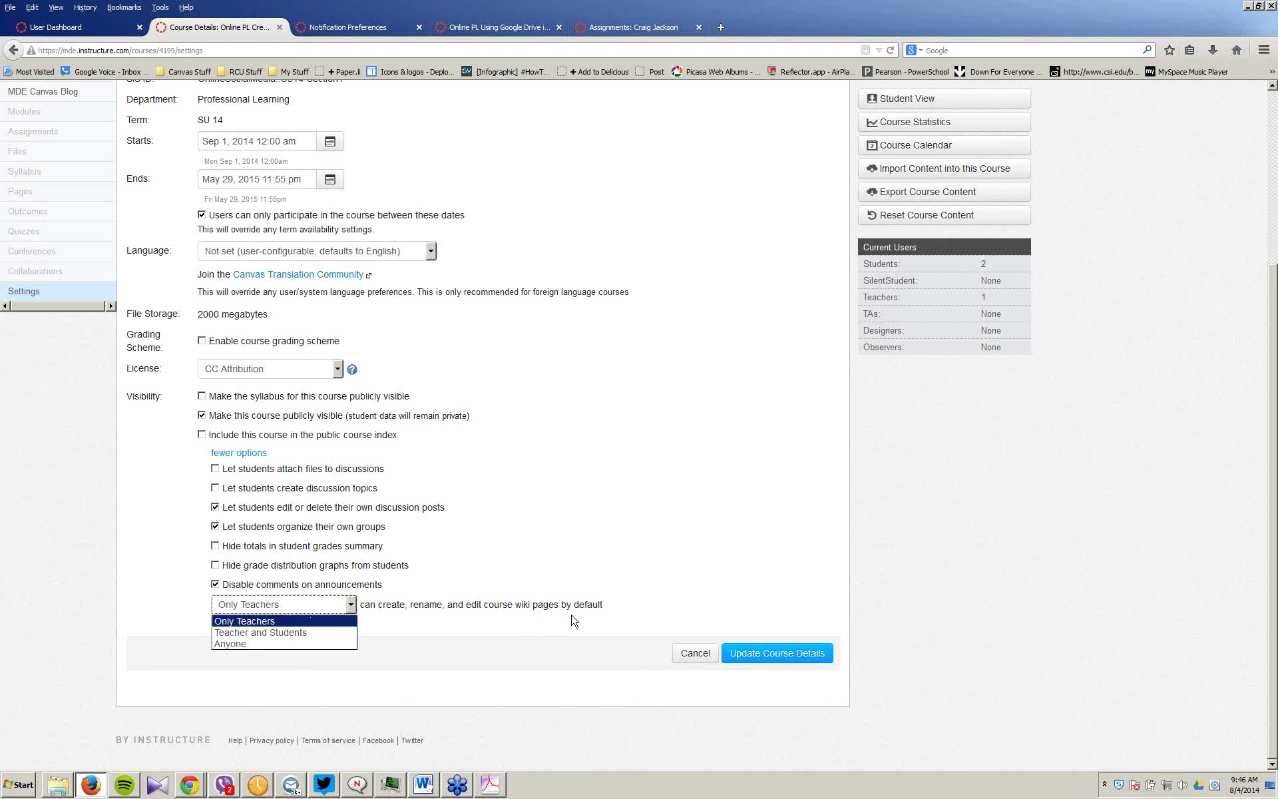
Step: Leave the wiki page permission unchanged and cancel the Edit Course Details form
{"action": "left_click", "coordinate": [522, 564]}
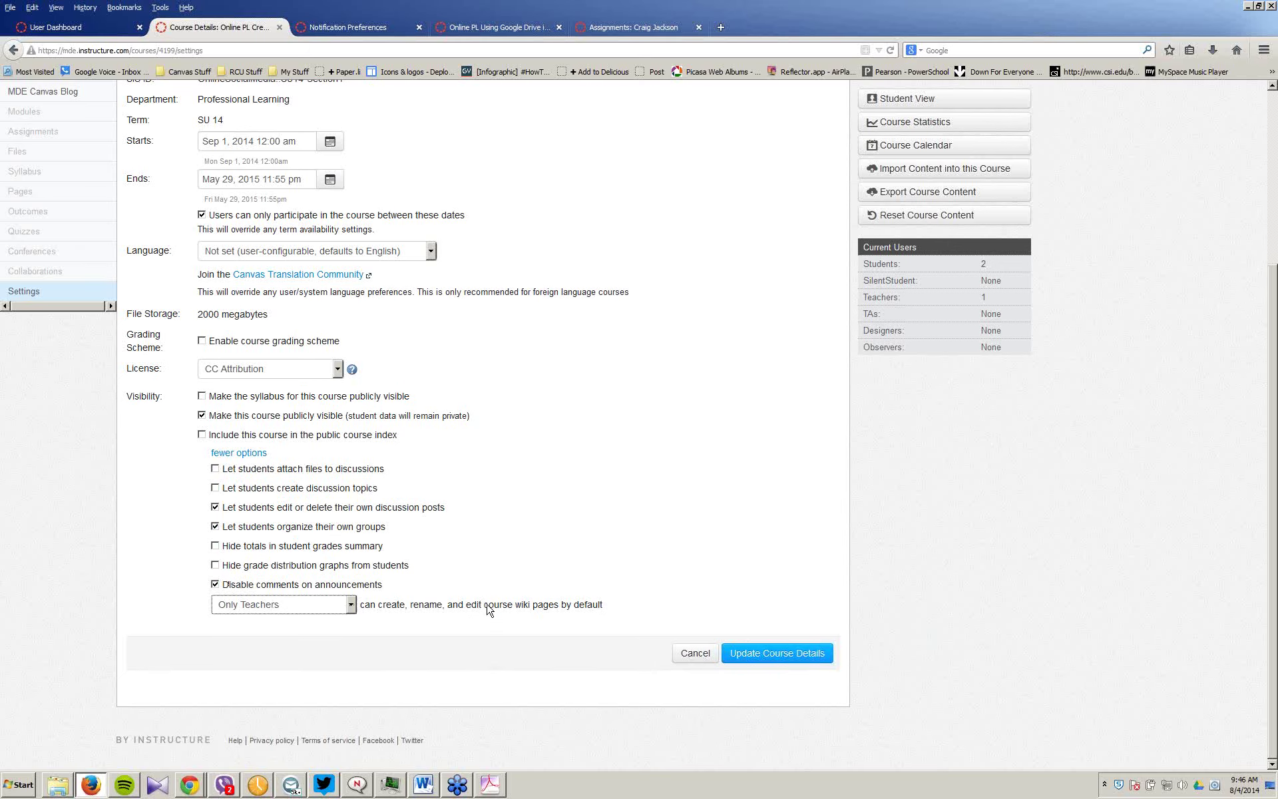
{"action": "left_click", "coordinate": [694, 653]}
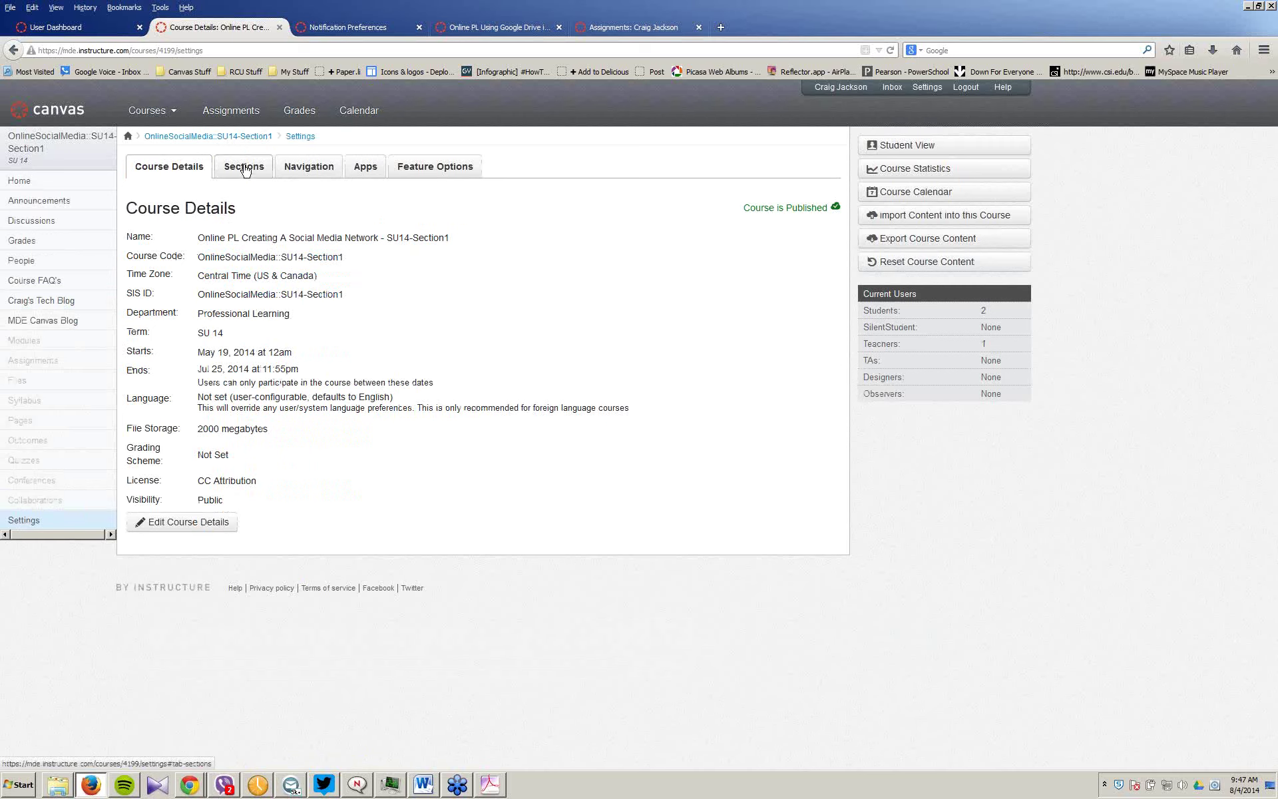
Step: Under Sections, add Period One, Period Two and Period Three sections, each named with the teacher's name
{"action": "left_click", "coordinate": [245, 170]}
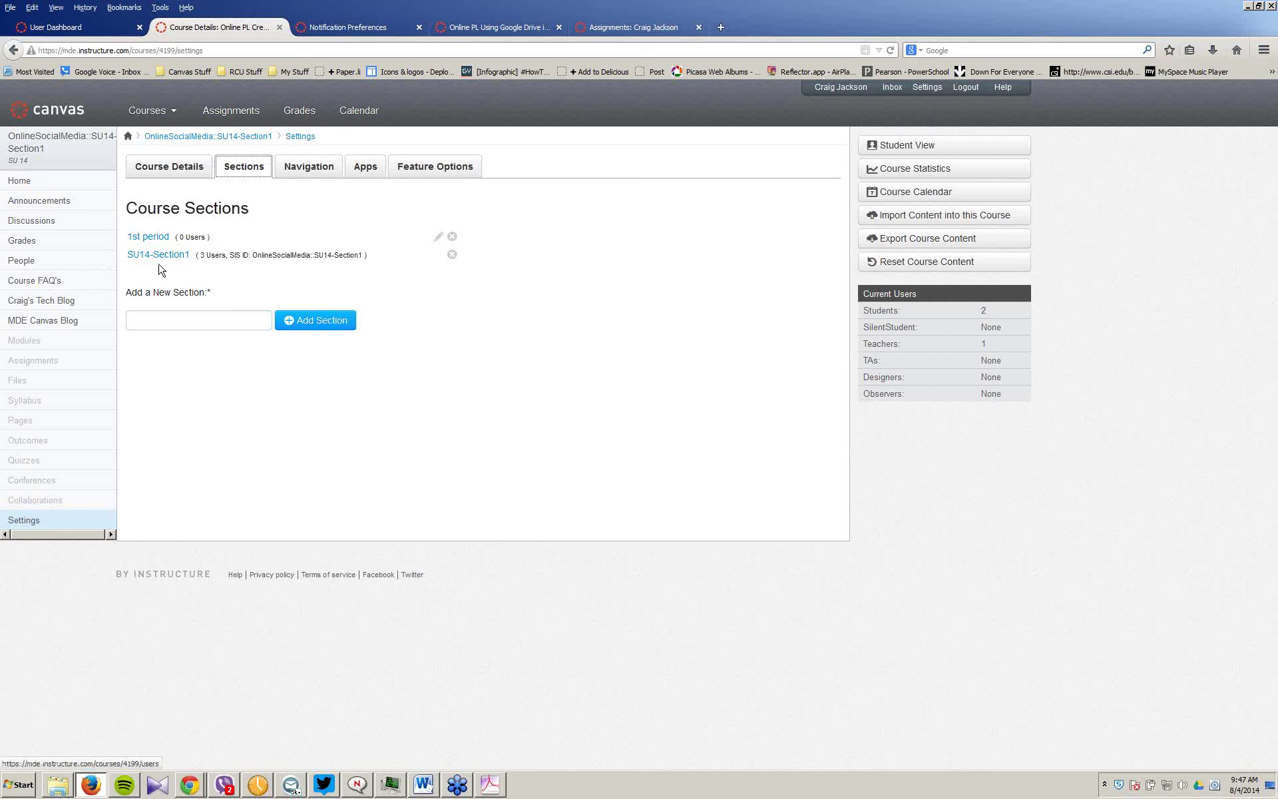
{"action": "left_click", "coordinate": [159, 318]}
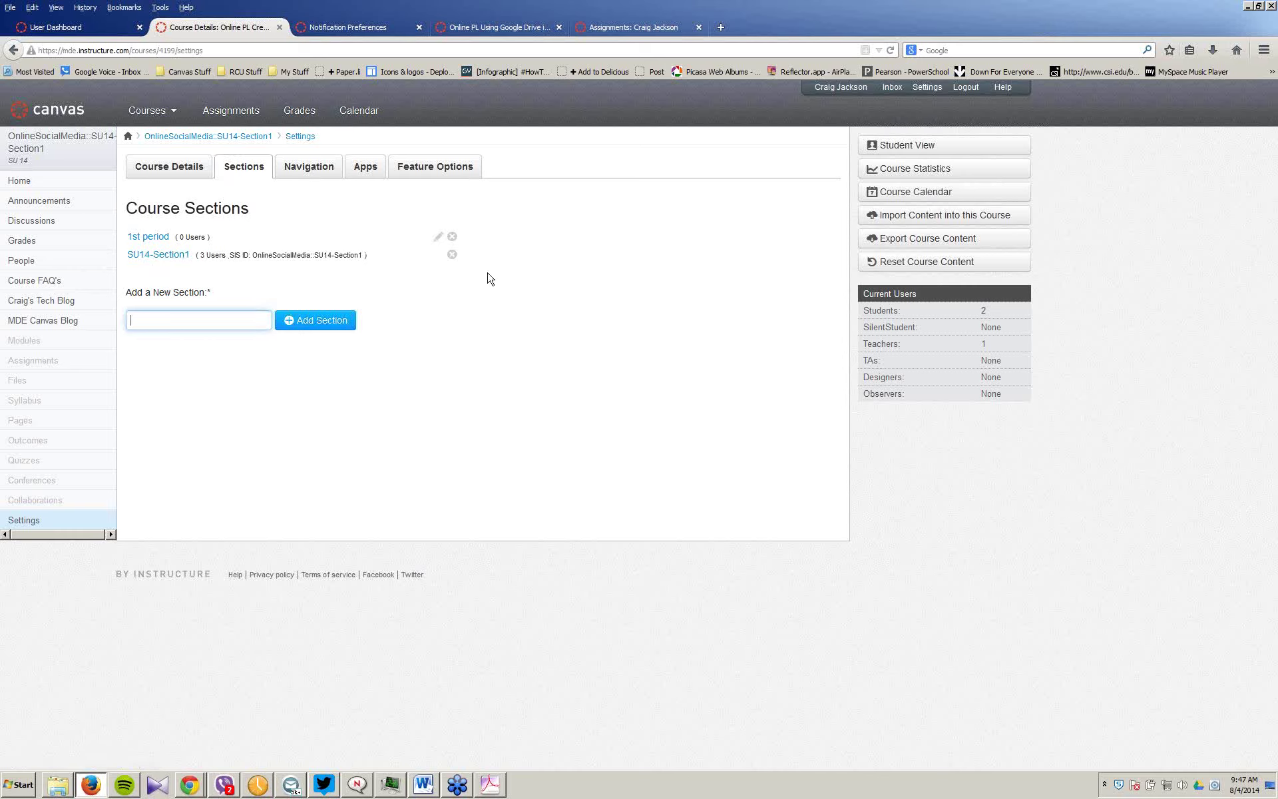
{"action": "type", "text": "Period"}
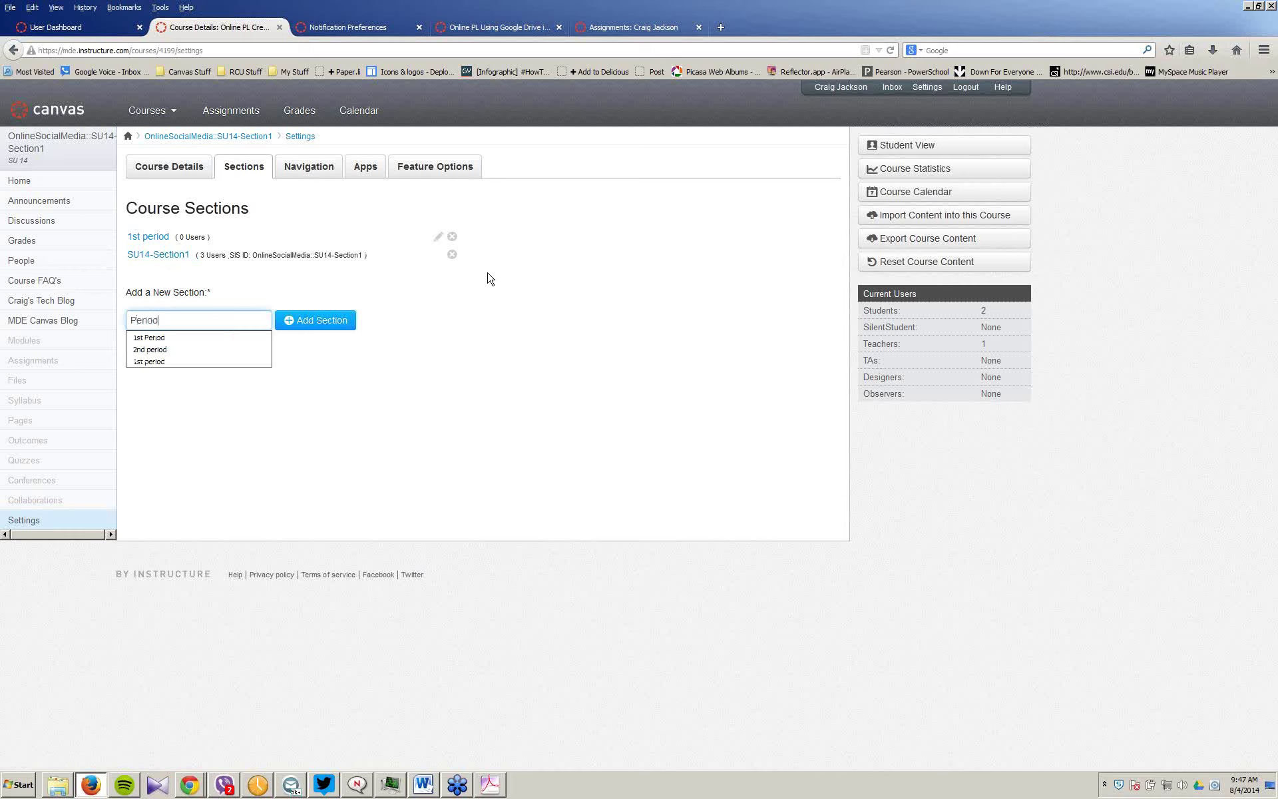
{"action": "type", "text": " One"}
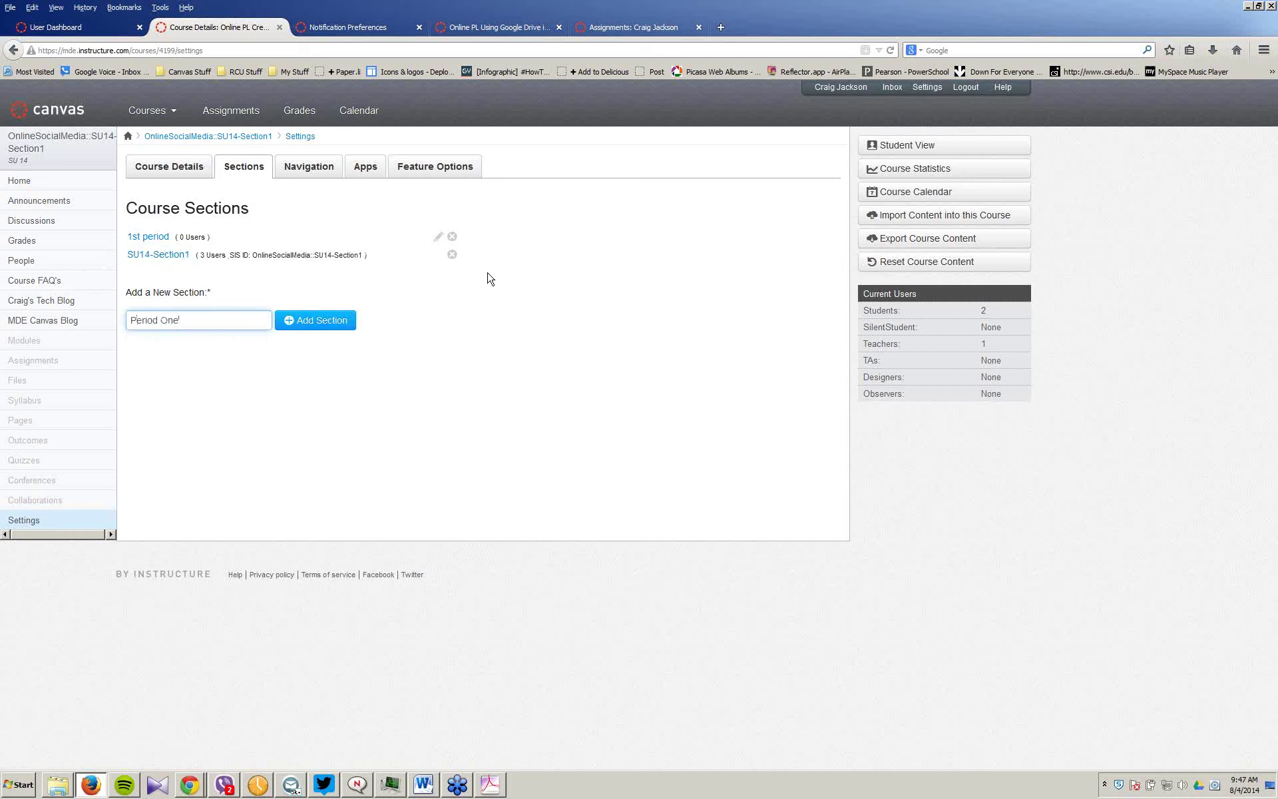
{"action": "type", "text": "MS Pearce"}
{"action": "type", "text": "'s"}
{"action": "key", "text": "ctrl+a"}
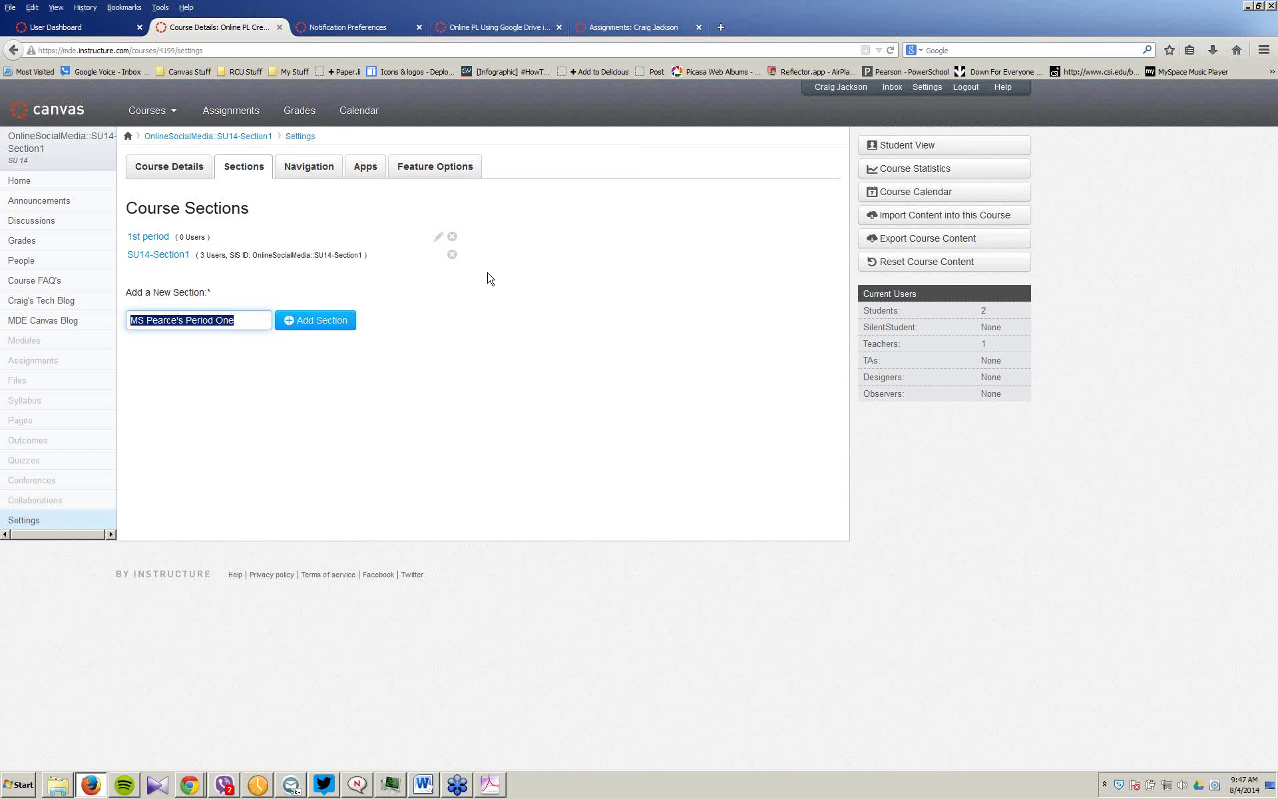
{"action": "left_click", "coordinate": [331, 323]}
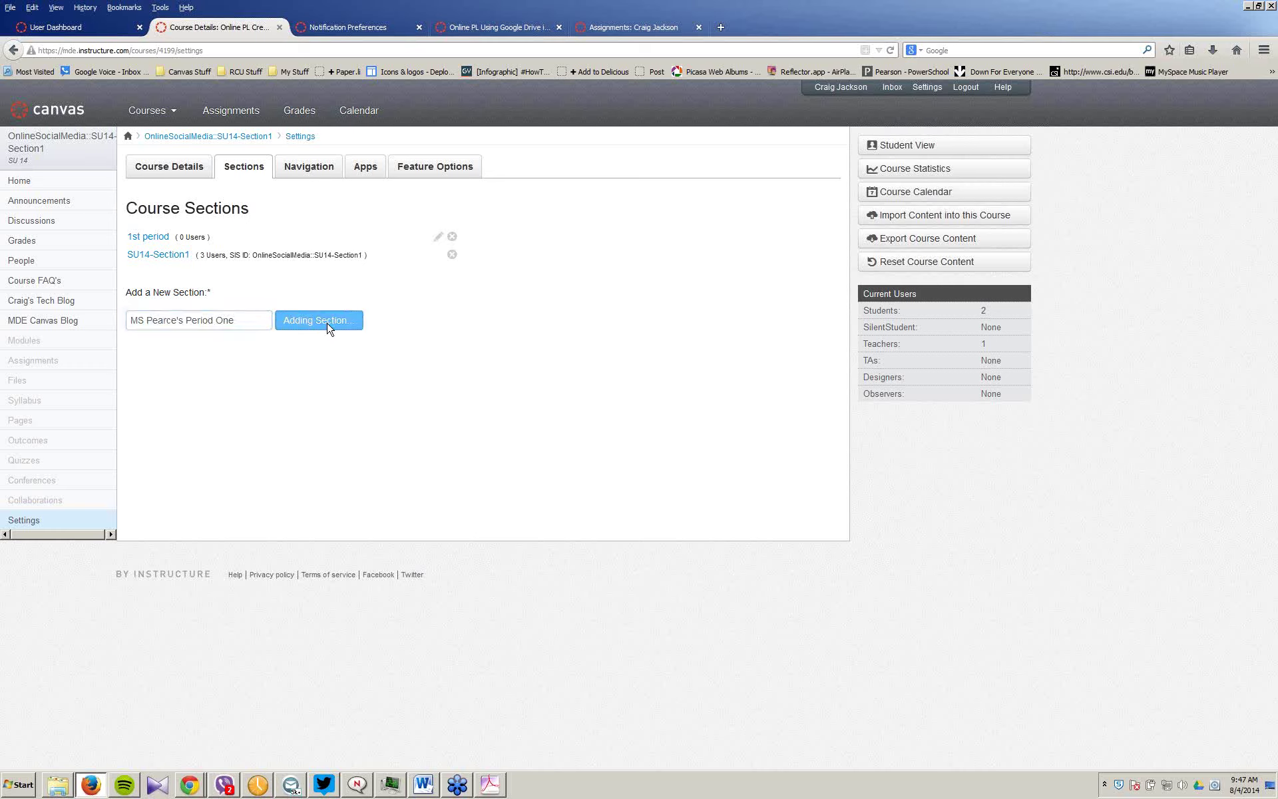
{"action": "double_click", "coordinate": [227, 339]}
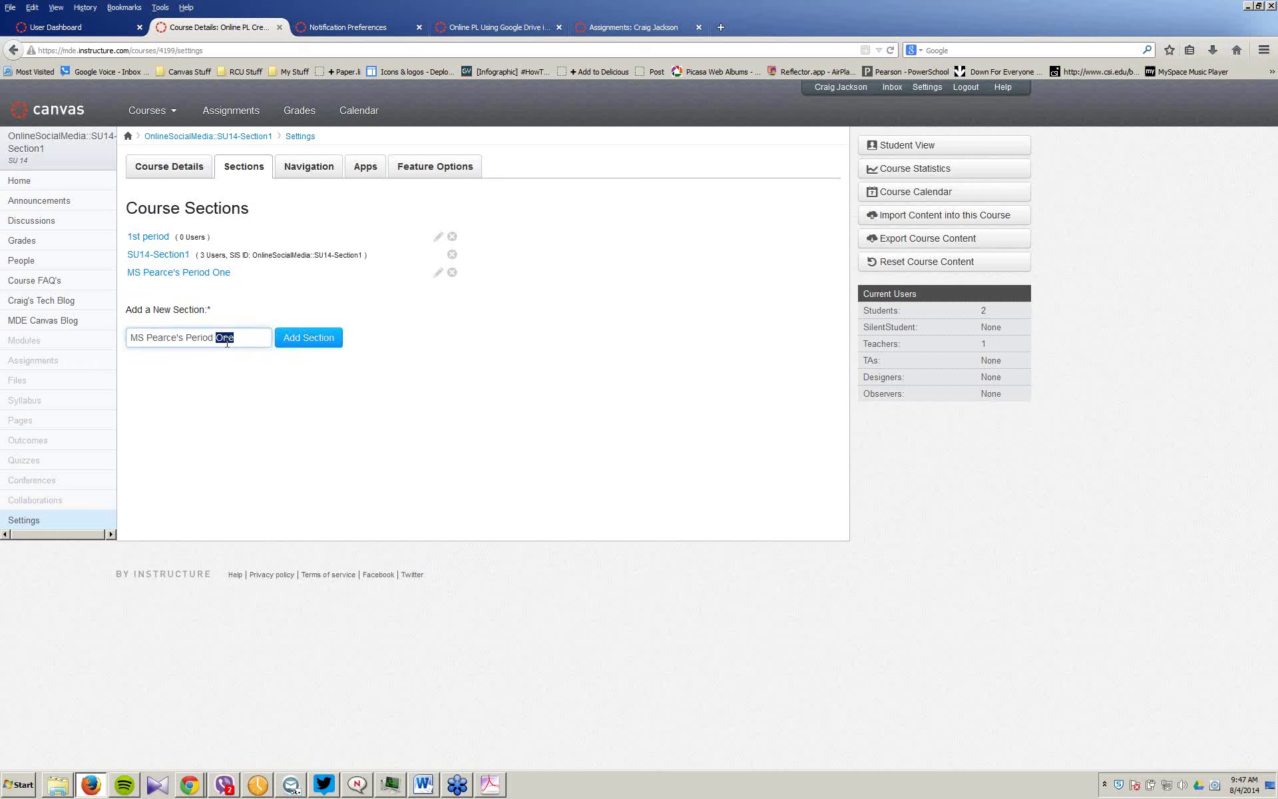
{"action": "type", "text": "Two"}
{"action": "key", "text": "Return"}
{"action": "double_click", "coordinate": [225, 355]}
{"action": "type", "text": "Three"}
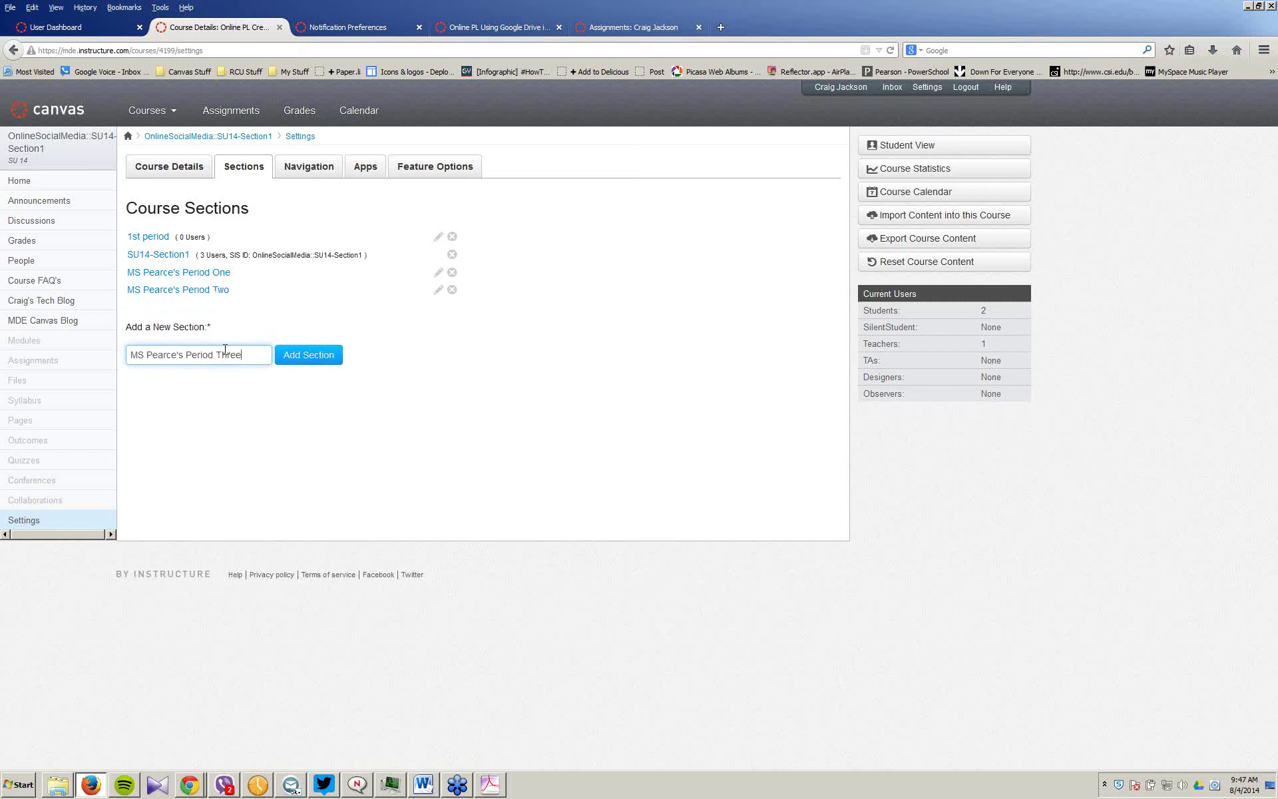
{"action": "left_click", "coordinate": [305, 355]}
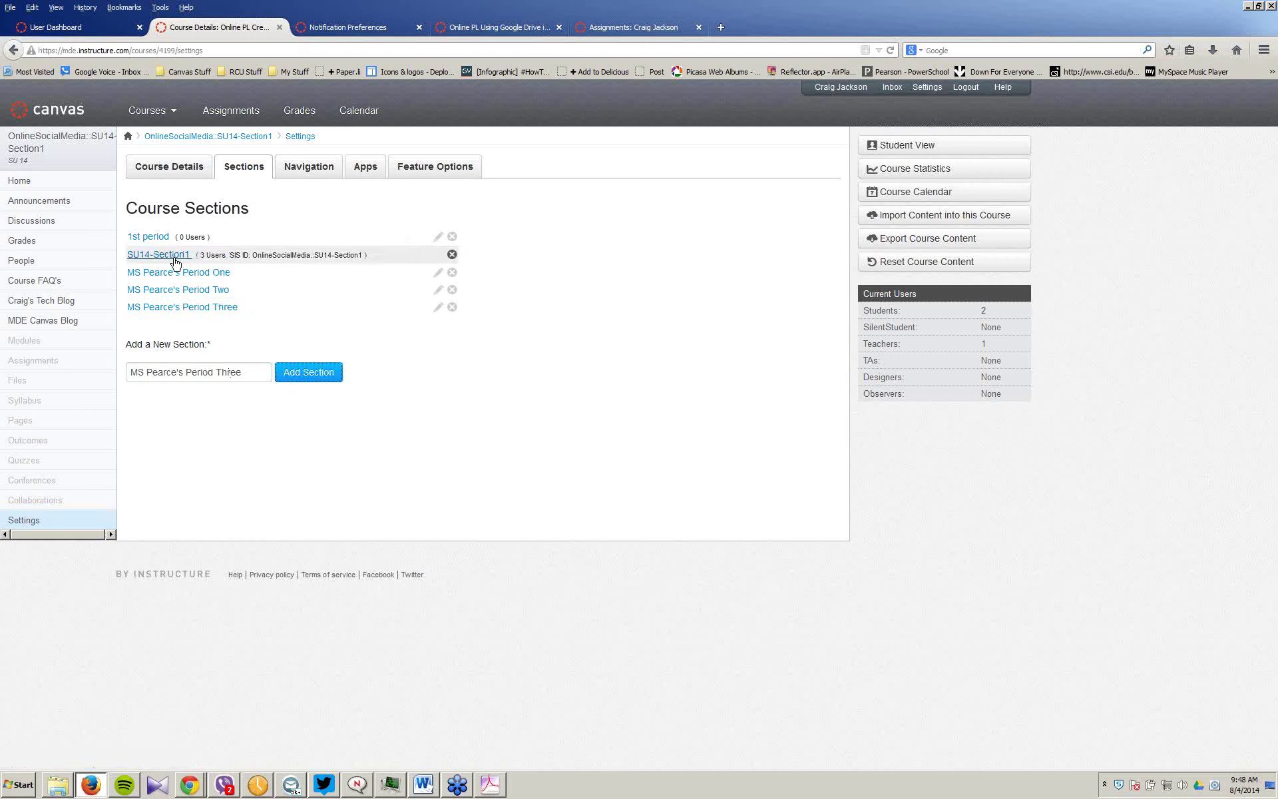
Step: Open the Period One section page and its Edit Section form
{"action": "left_click", "coordinate": [176, 273]}
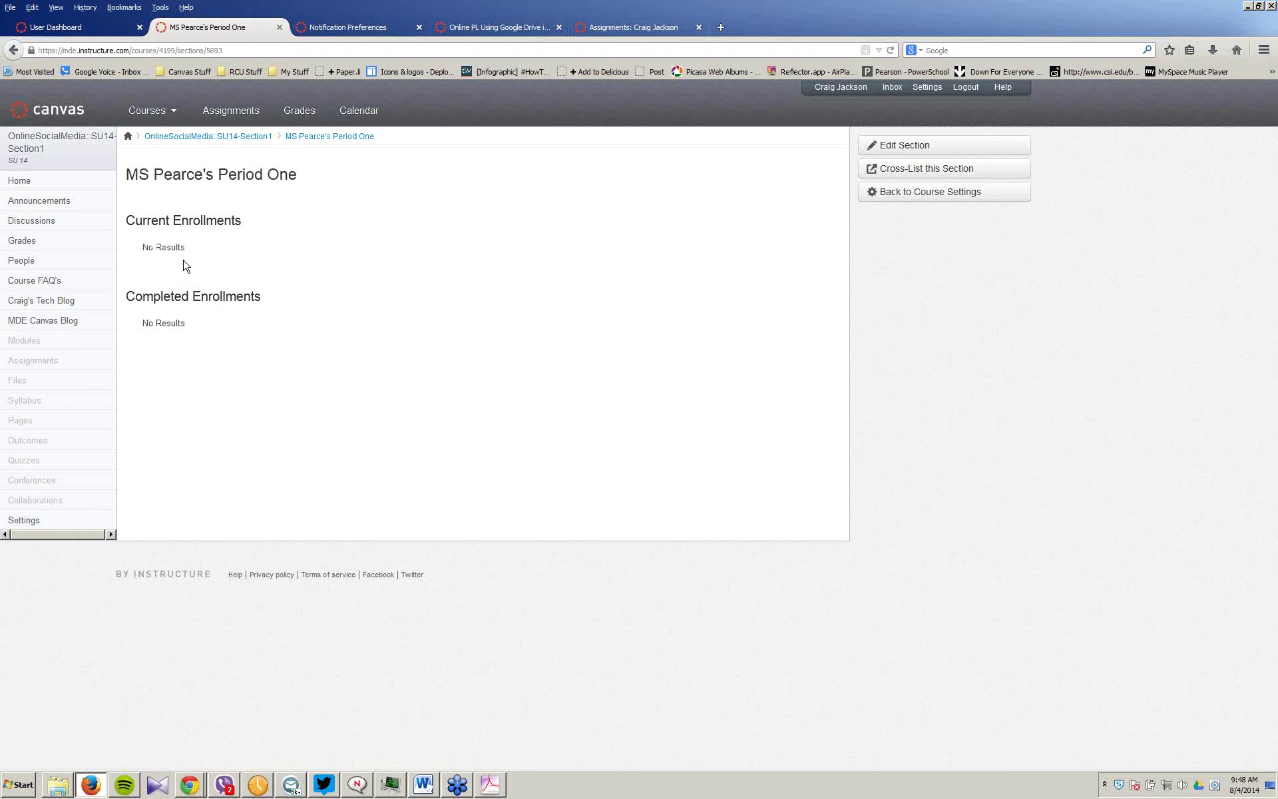
{"action": "left_click", "coordinate": [909, 152]}
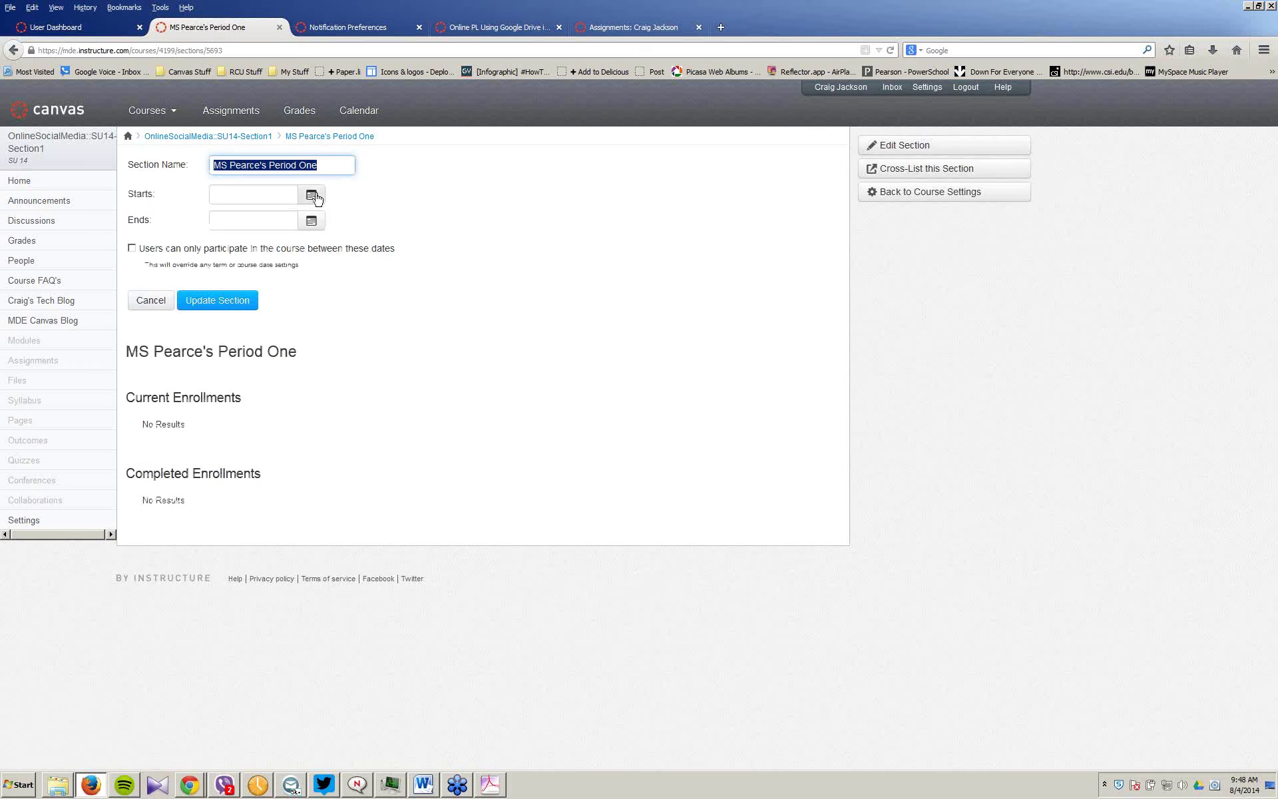
{"action": "left_click", "coordinate": [319, 165]}
{"action": "left_click", "coordinate": [162, 199]}
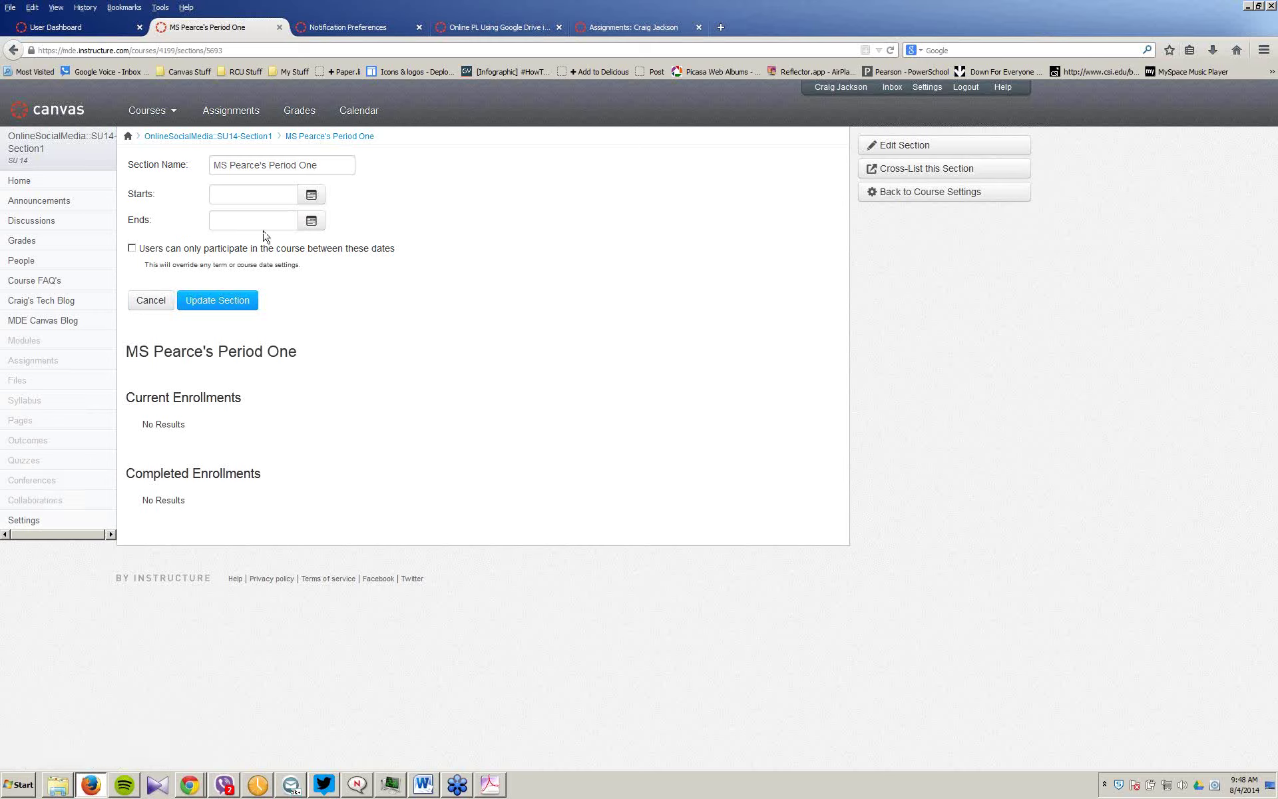
Step: Set the Period One section start date to September 1, 2014
{"action": "left_click", "coordinate": [313, 195]}
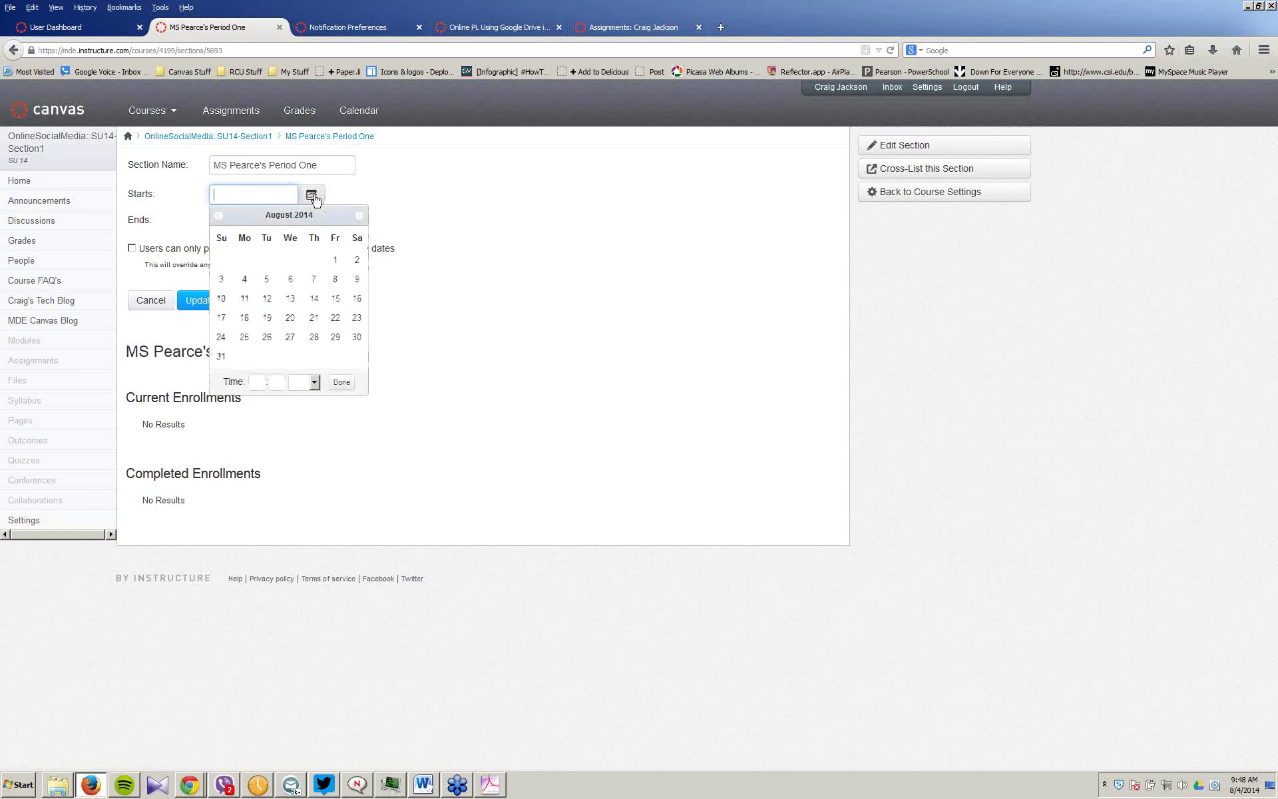
{"action": "left_click", "coordinate": [359, 215]}
{"action": "left_click", "coordinate": [244, 260]}
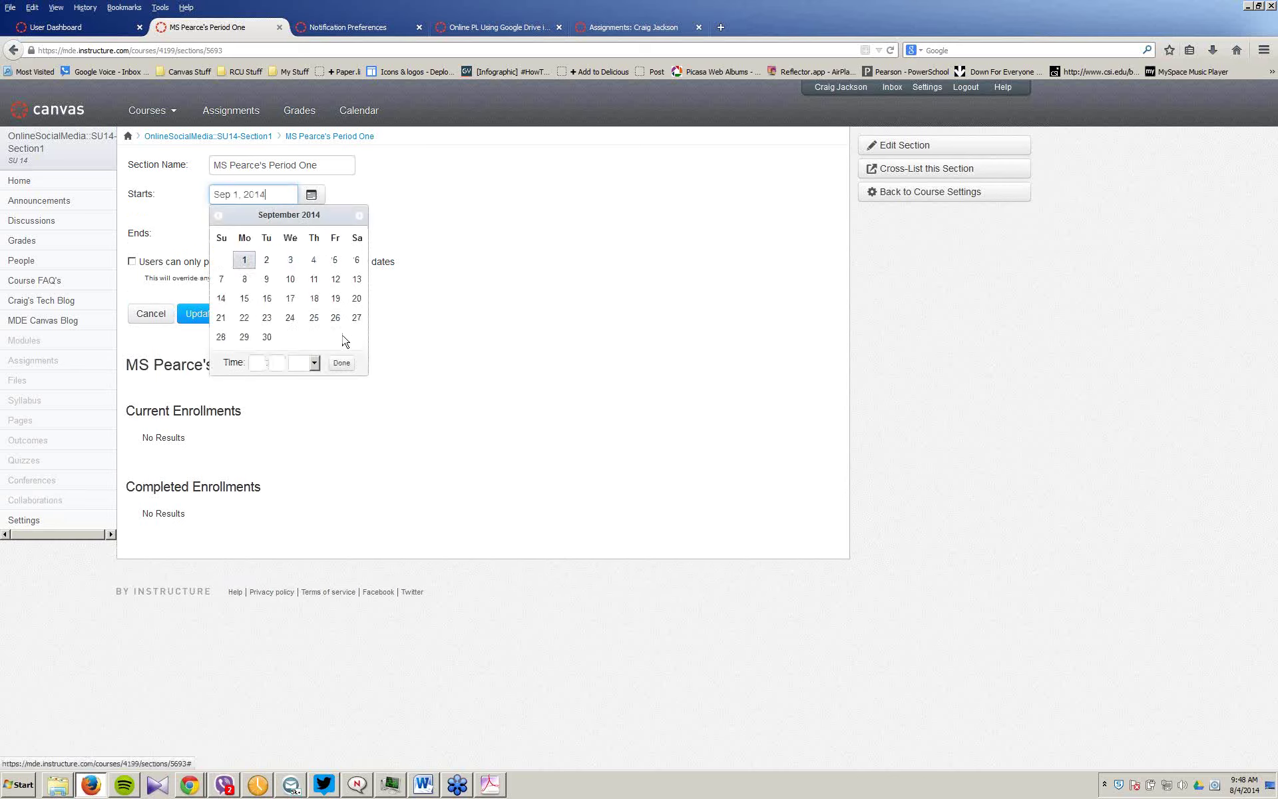
{"action": "left_click", "coordinate": [340, 363]}
Step: Set the end date to May 29, 2015, restrict participation to these dates, and update the section
{"action": "left_click", "coordinate": [311, 233]}
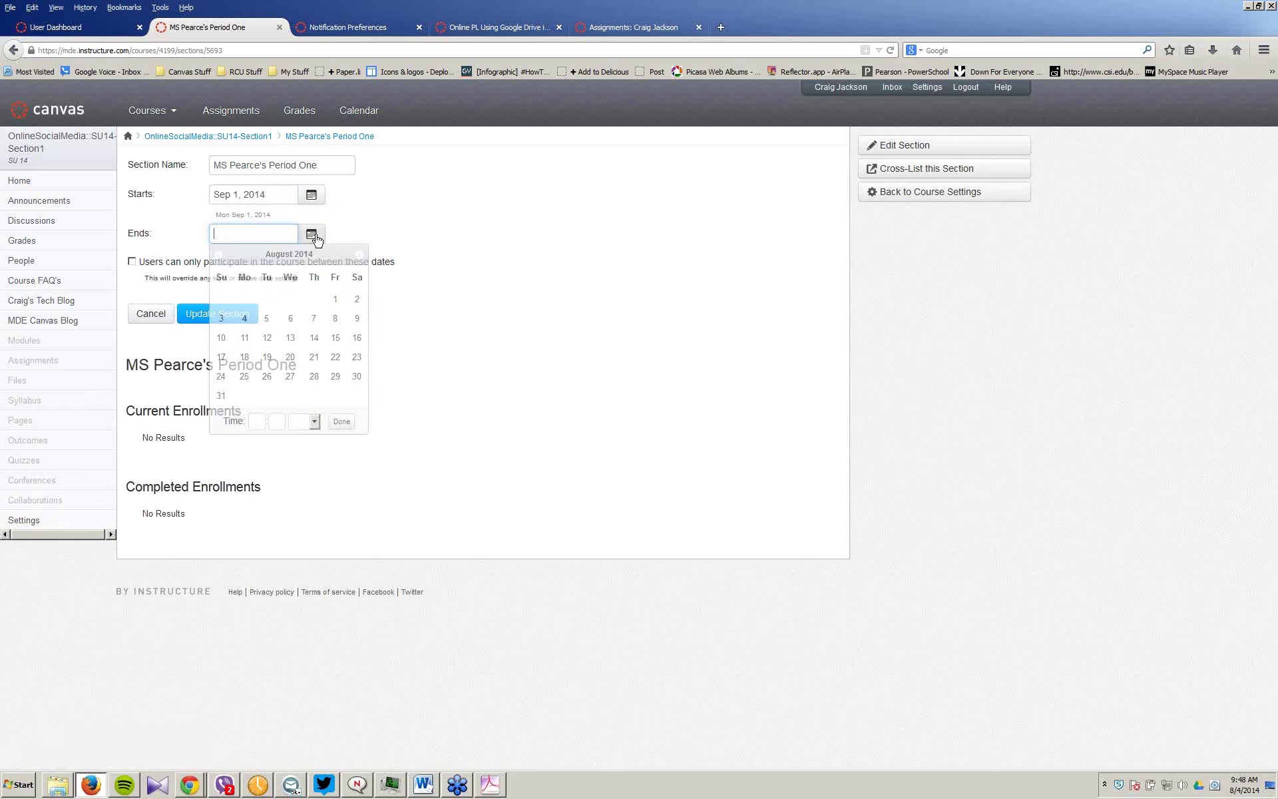
{"action": "left_click", "coordinate": [359, 254]}
{"action": "left_click", "coordinate": [359, 255]}
{"action": "left_click", "coordinate": [359, 255]}
{"action": "left_click", "coordinate": [359, 255]}
{"action": "left_click", "coordinate": [358, 255]}
{"action": "left_click", "coordinate": [359, 255]}
{"action": "left_click", "coordinate": [358, 255]}
{"action": "left_click", "coordinate": [358, 255]}
{"action": "left_click", "coordinate": [359, 255]}
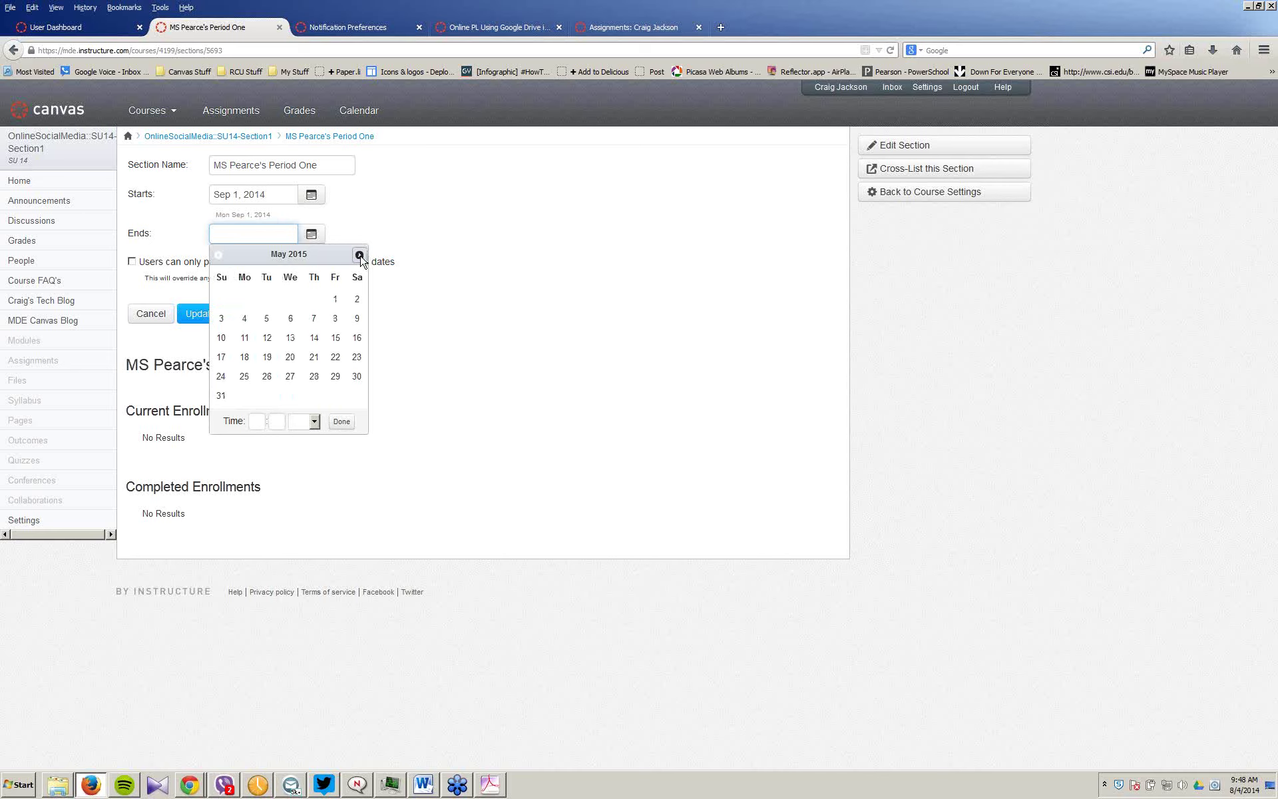
{"action": "left_click", "coordinate": [338, 386]}
{"action": "left_click", "coordinate": [341, 420]}
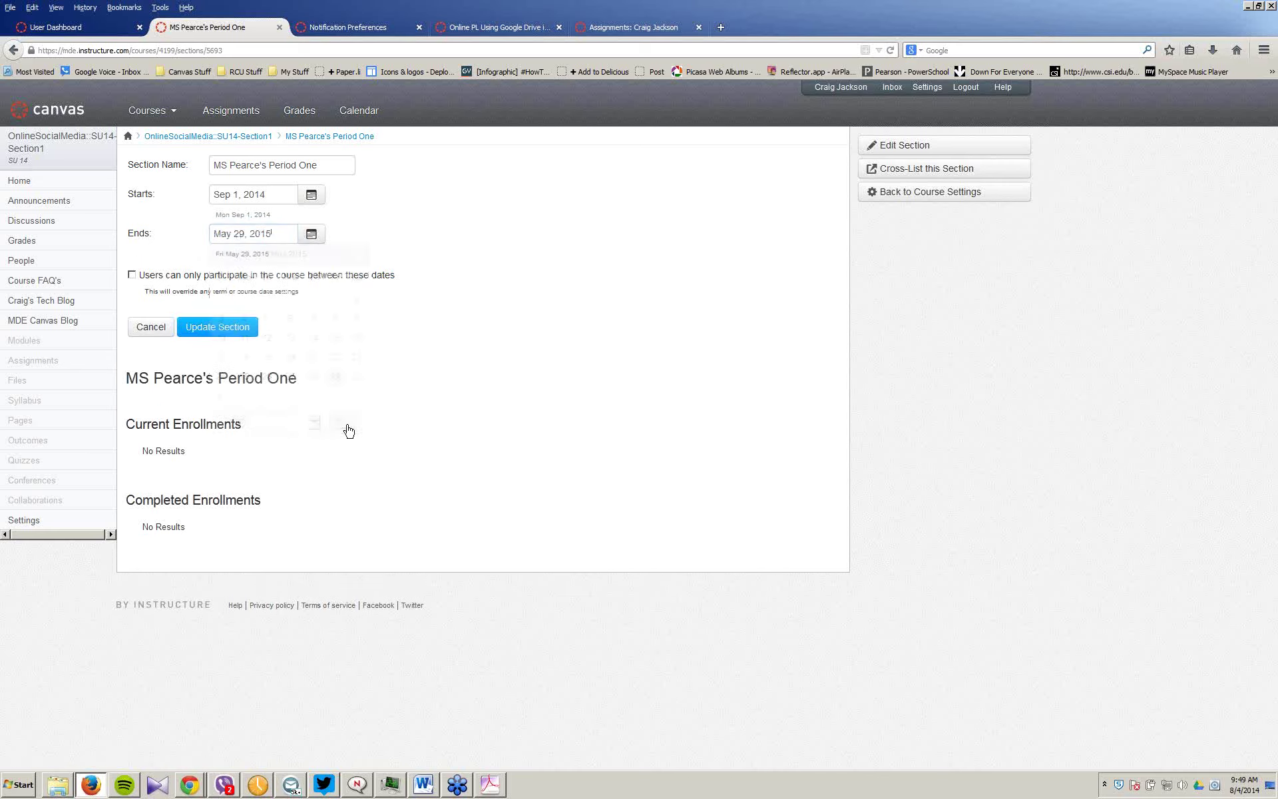
{"action": "left_click", "coordinate": [132, 275]}
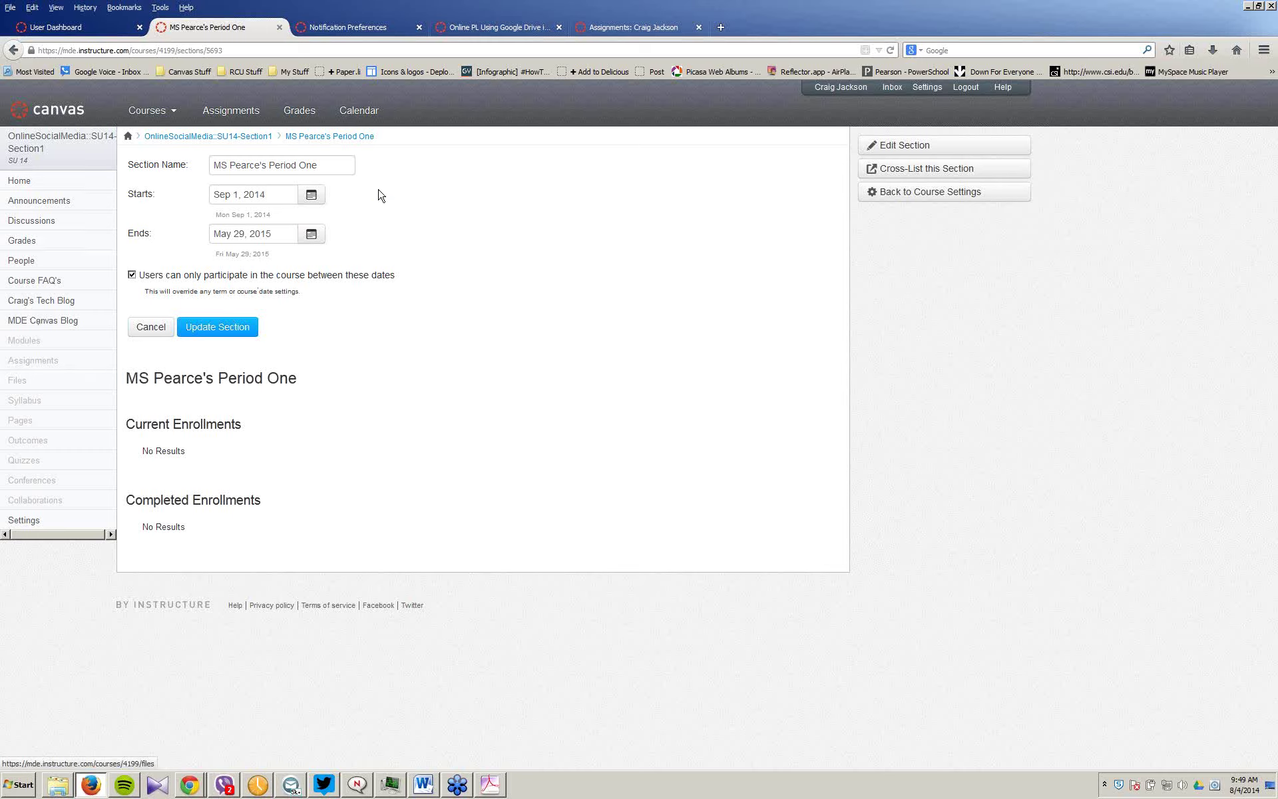
{"action": "left_click", "coordinate": [203, 329]}
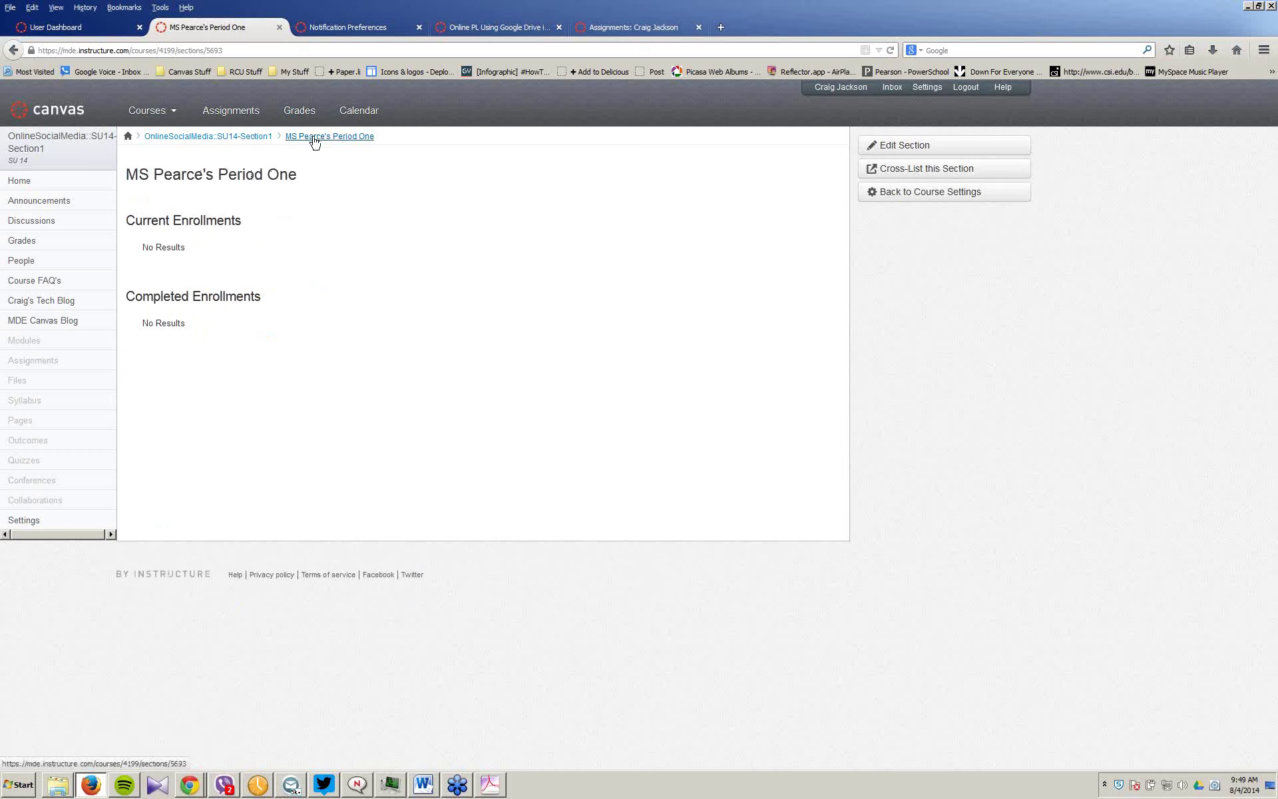
Step: From the People roster, copy the second student's login ID into the add-people form
{"action": "left_click", "coordinate": [24, 266]}
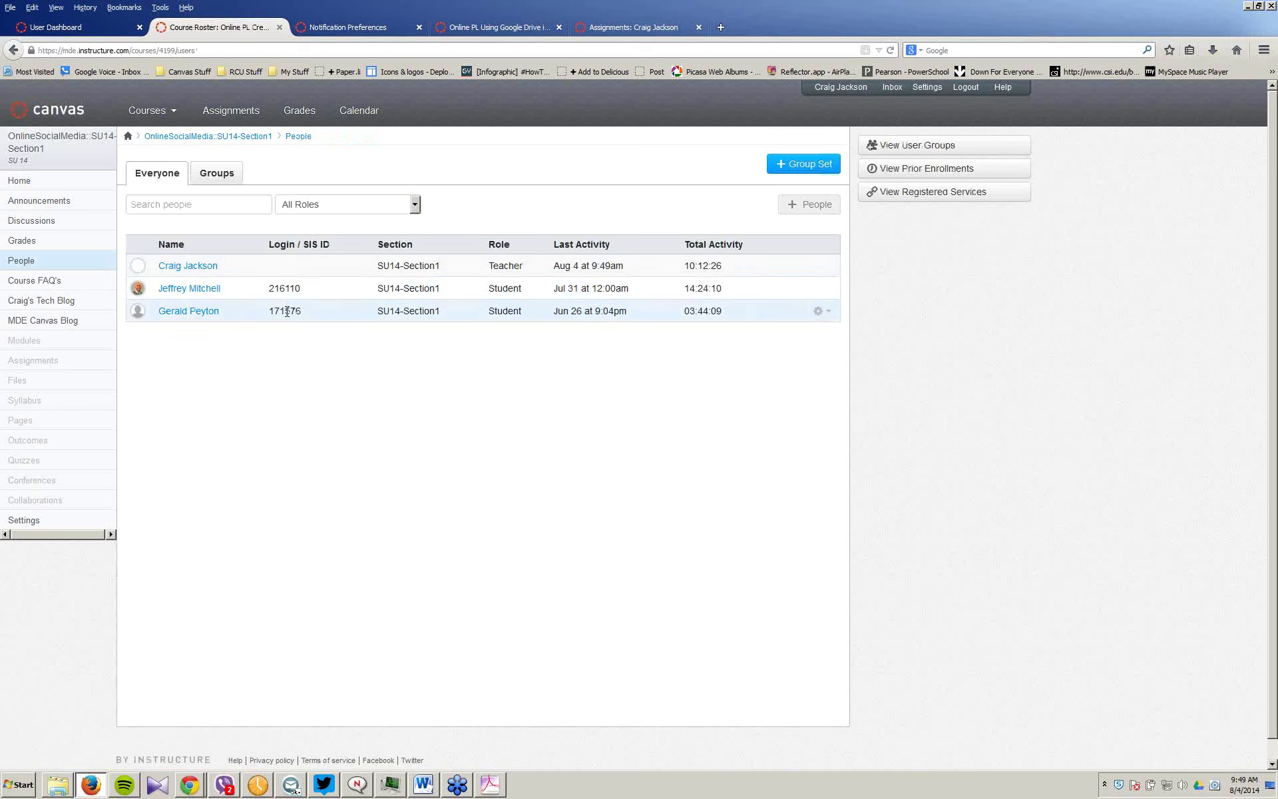
{"action": "double_click", "coordinate": [286, 310]}
{"action": "key", "text": "ctrl+c"}
{"action": "left_click", "coordinate": [812, 204]}
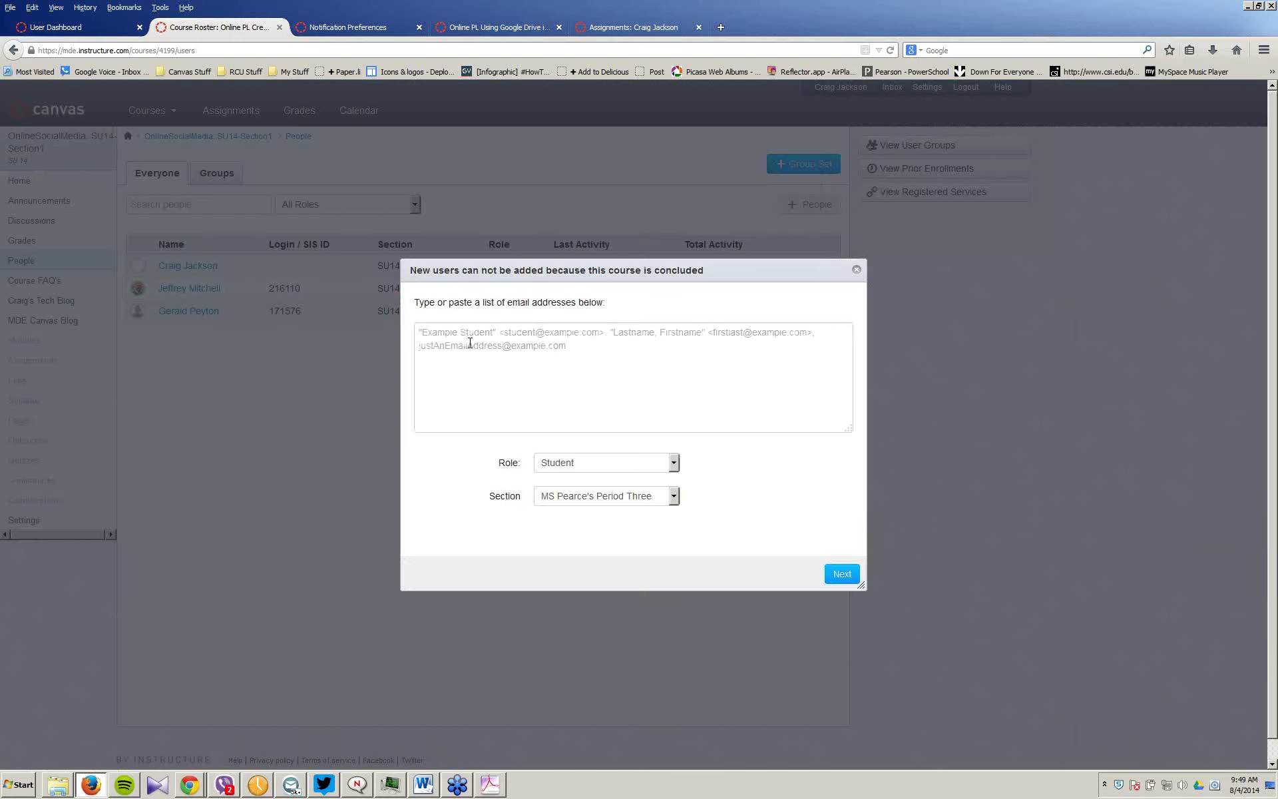
{"action": "key", "text": "ctrl+v"}
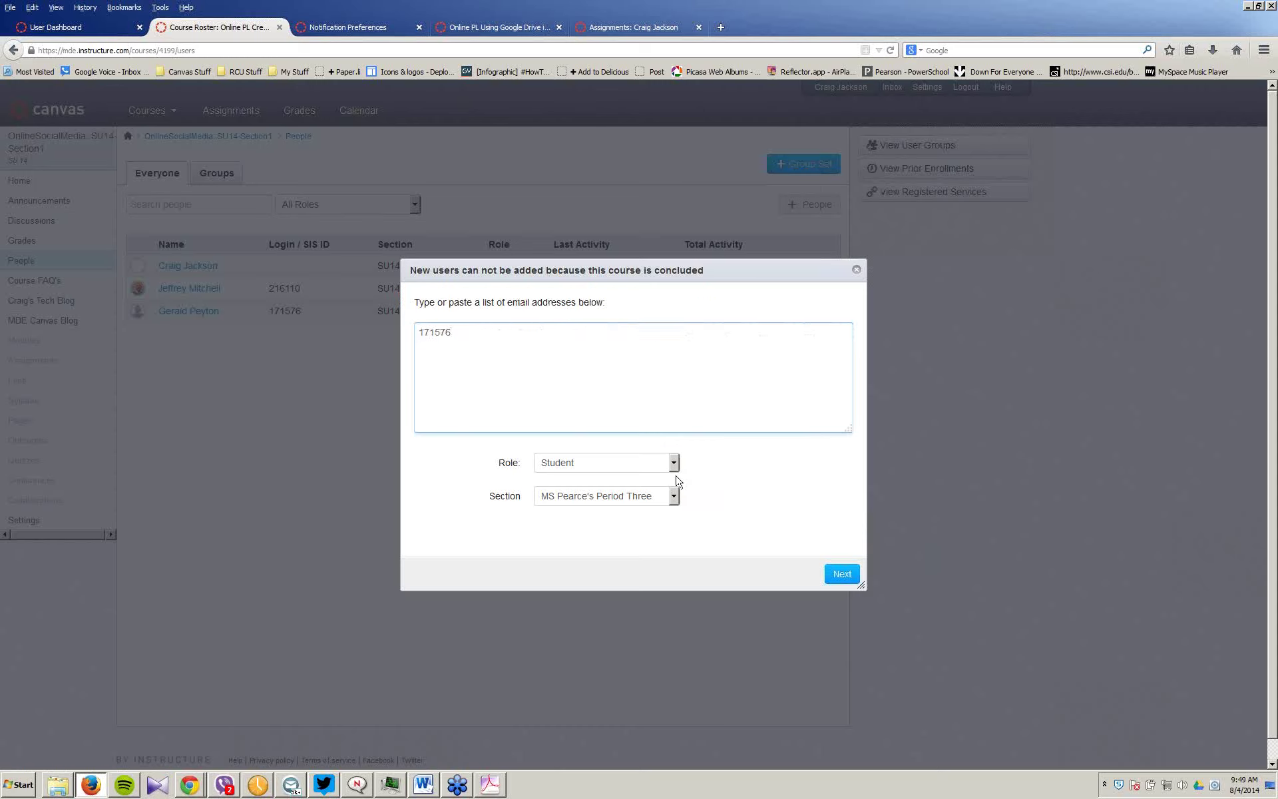
Step: Assign the student to the Period One section, validate, and repeatedly try adding them
{"action": "left_click", "coordinate": [674, 496]}
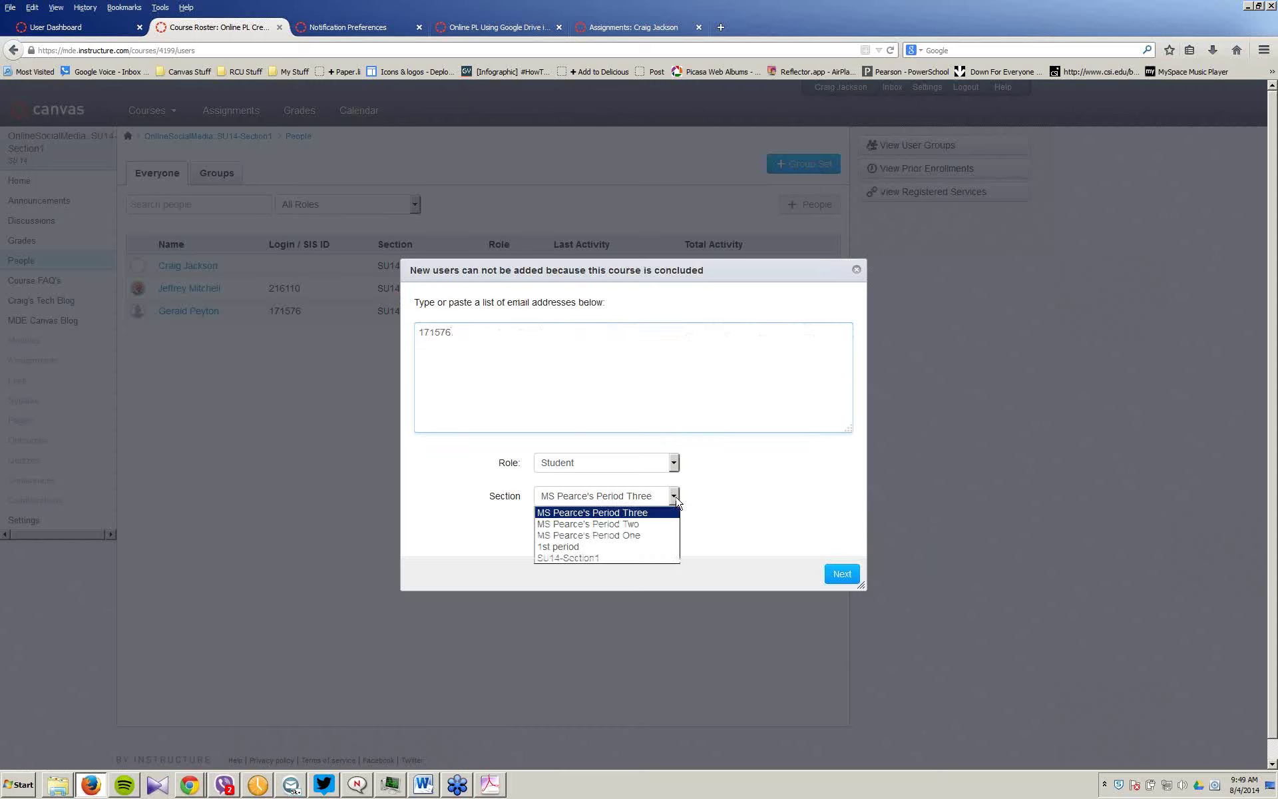
{"action": "left_click", "coordinate": [641, 535]}
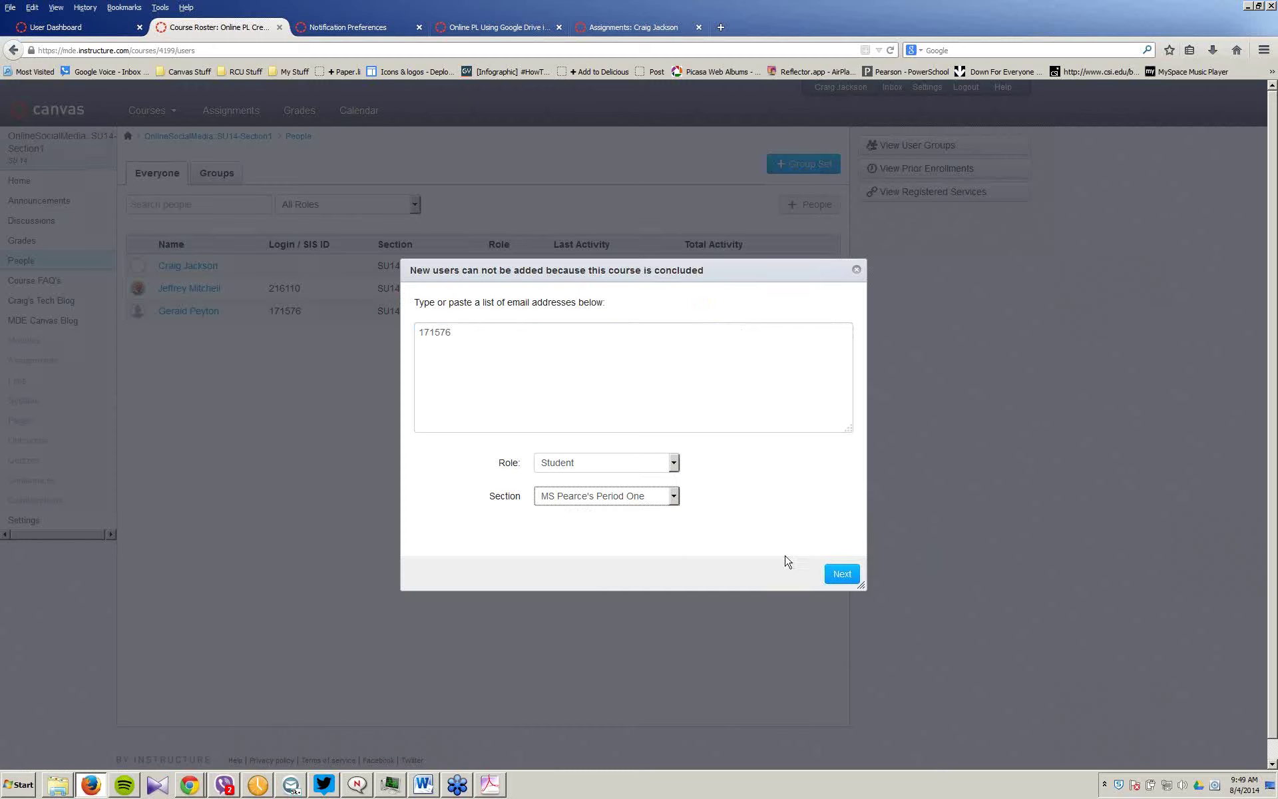
{"action": "left_click", "coordinate": [842, 574]}
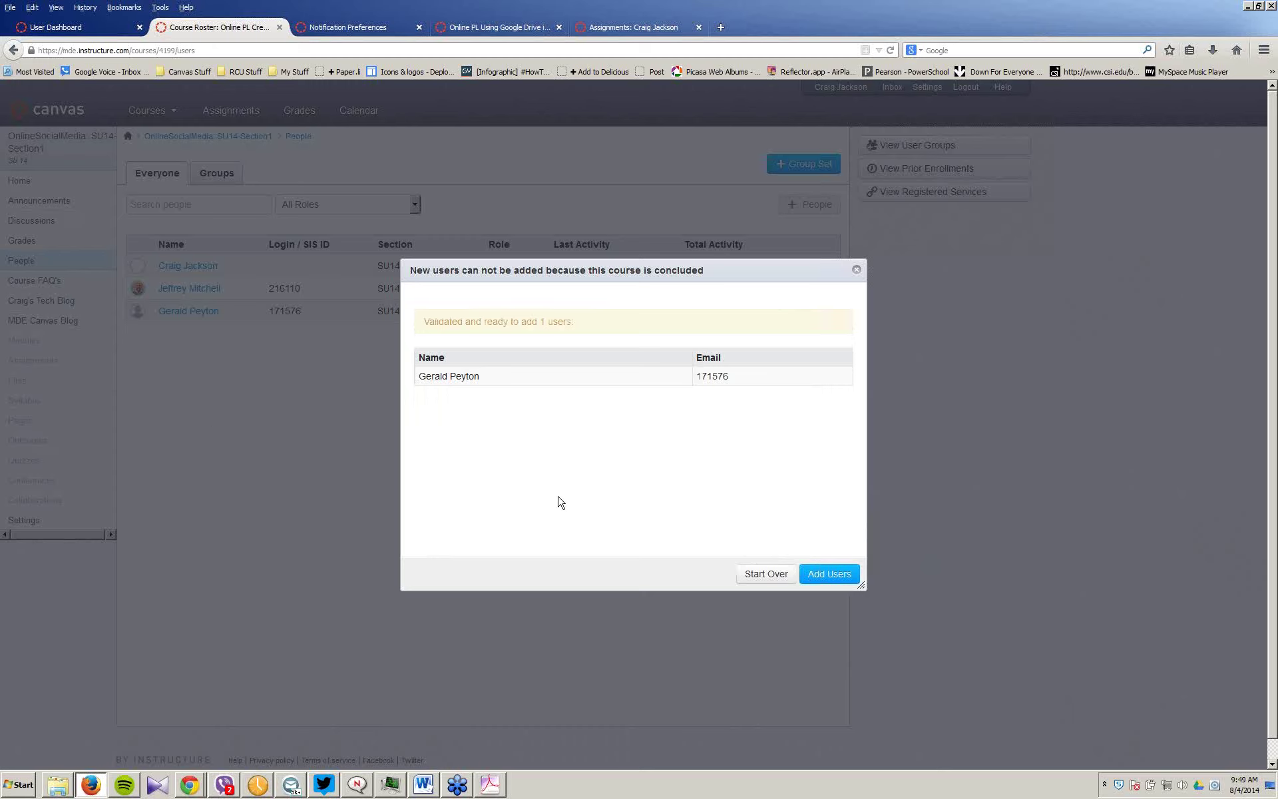
{"action": "left_click", "coordinate": [820, 575]}
{"action": "left_click", "coordinate": [825, 574]}
{"action": "left_click", "coordinate": [829, 575]}
Step: Reset and close the add-people form, then open the first student's enrollment gear menu
{"action": "left_click", "coordinate": [759, 577]}
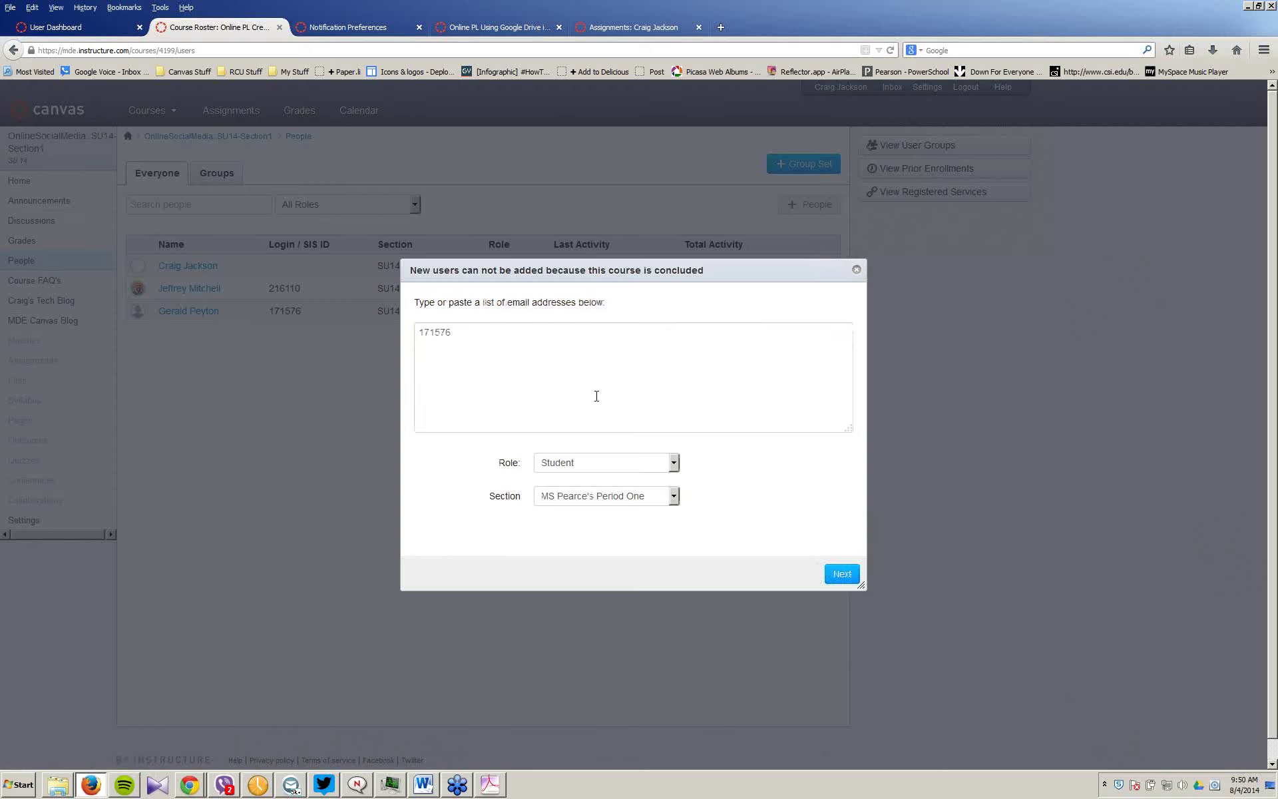
{"action": "left_click", "coordinate": [857, 270]}
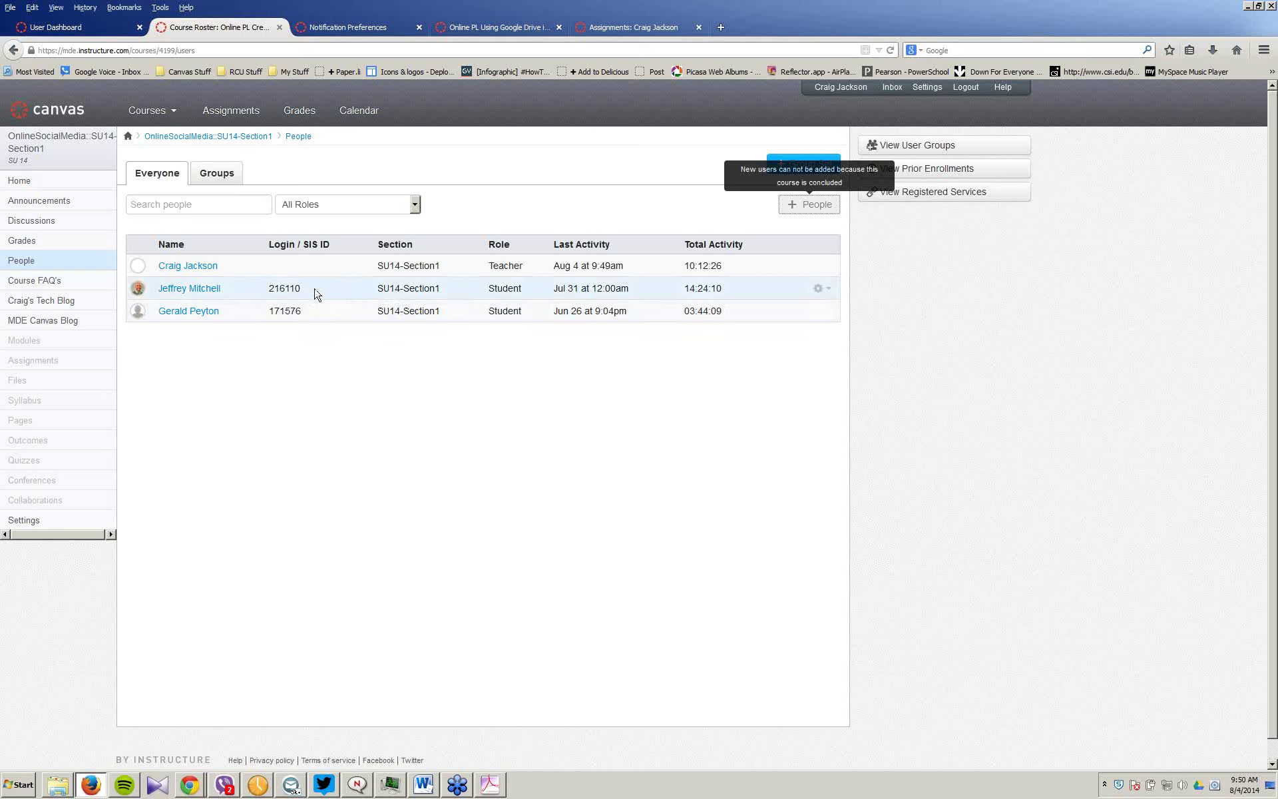
{"action": "left_click", "coordinate": [825, 287]}
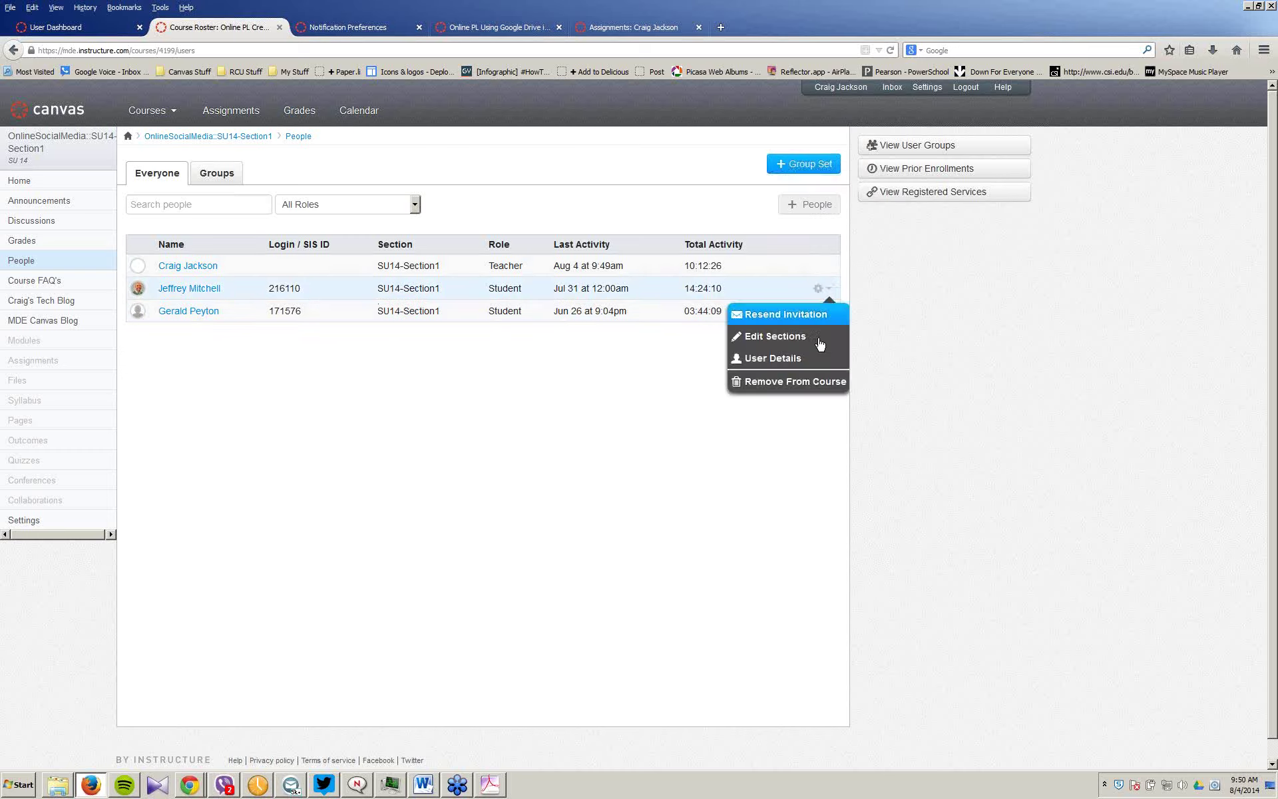
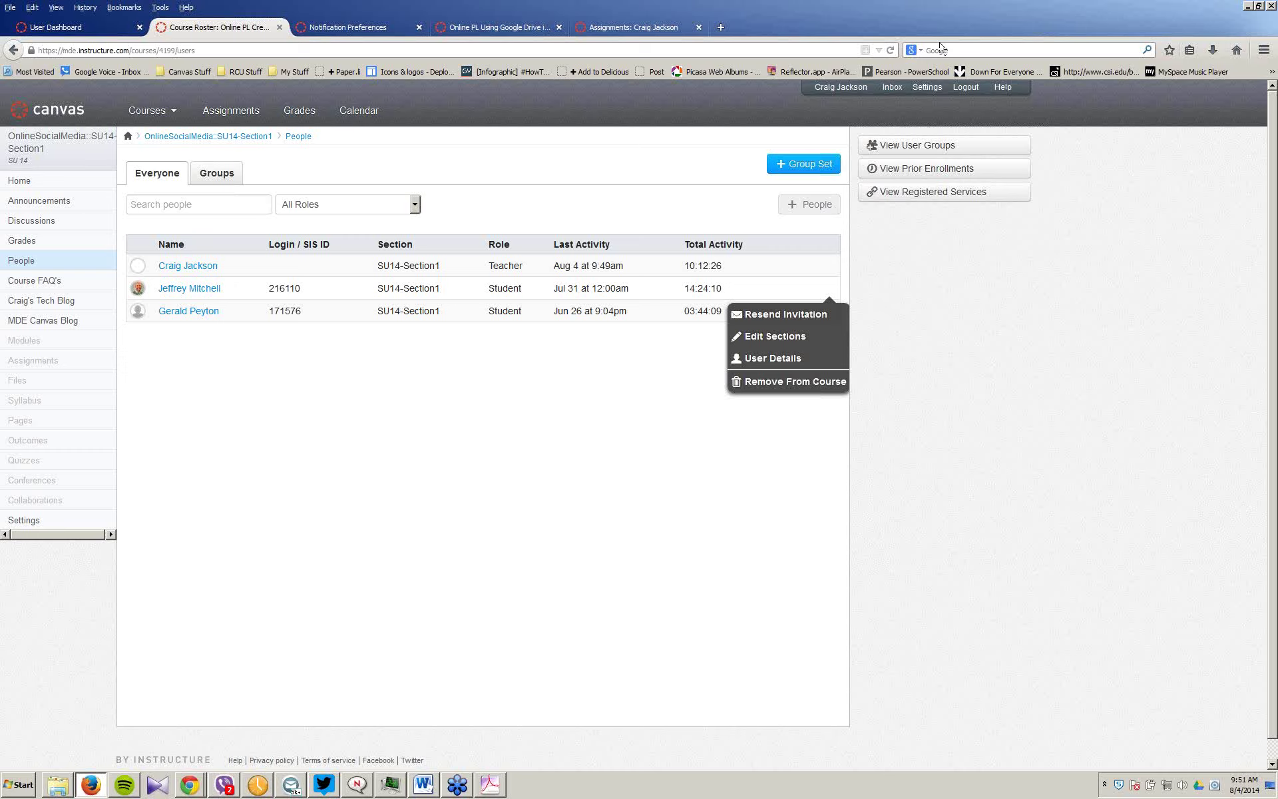
Step: Try enrolling the last student in MS Pearce's Period One section, then dismiss the resulting error
{"action": "left_click", "coordinate": [1059, 325]}
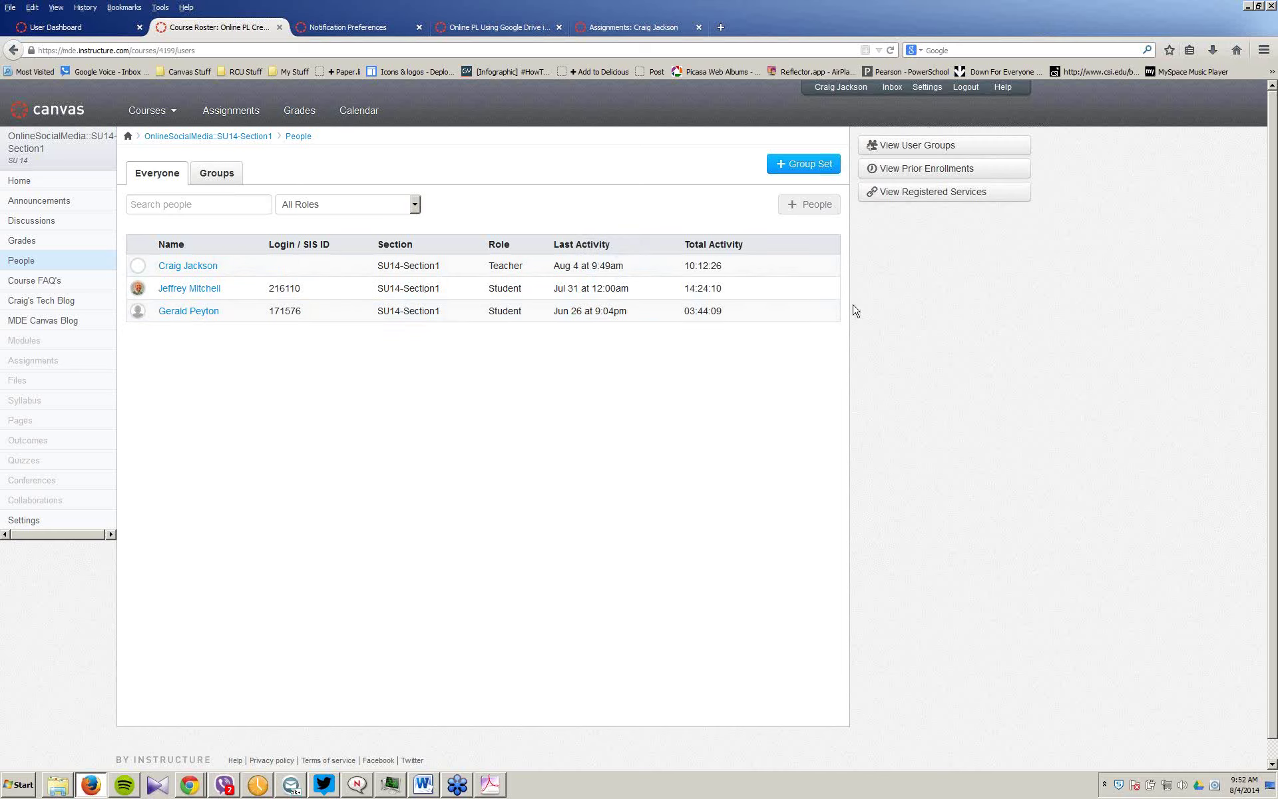
{"action": "left_click", "coordinate": [831, 313]}
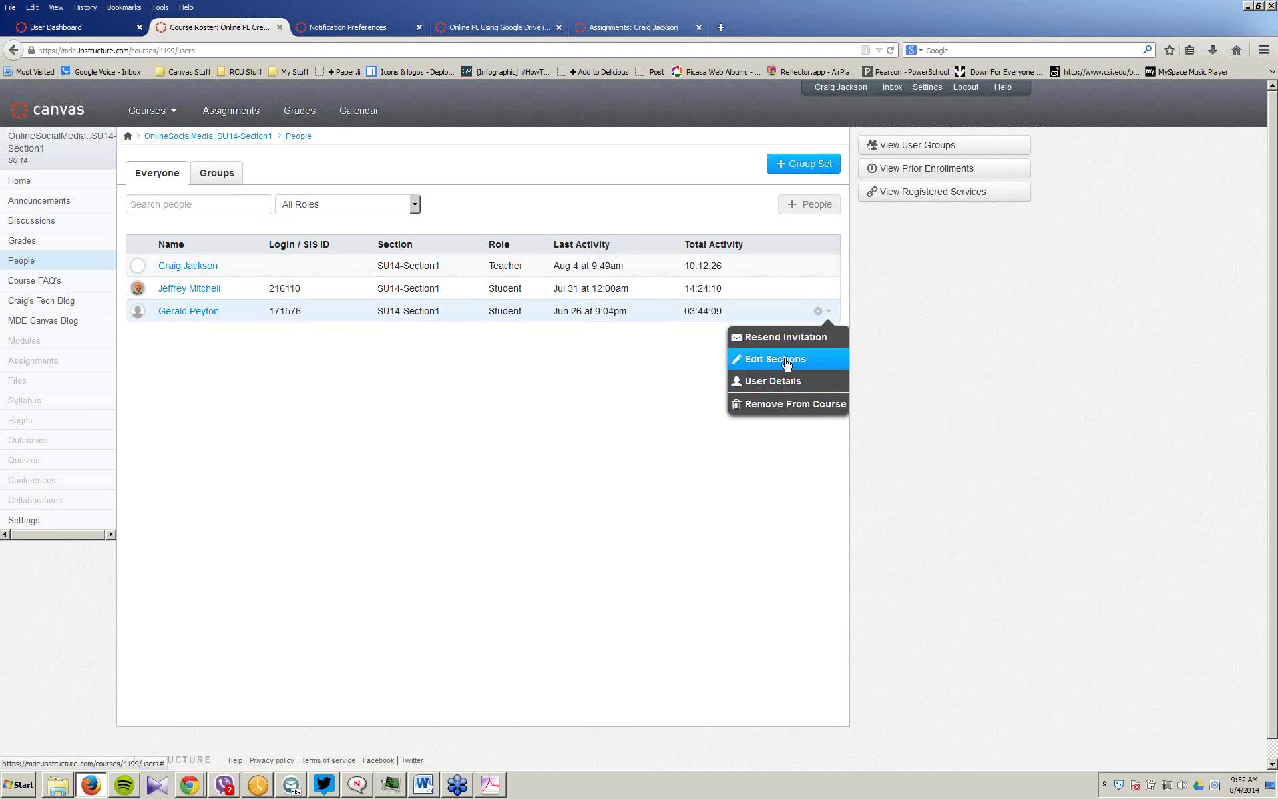
{"action": "left_click", "coordinate": [786, 361]}
{"action": "left_click", "coordinate": [758, 449]}
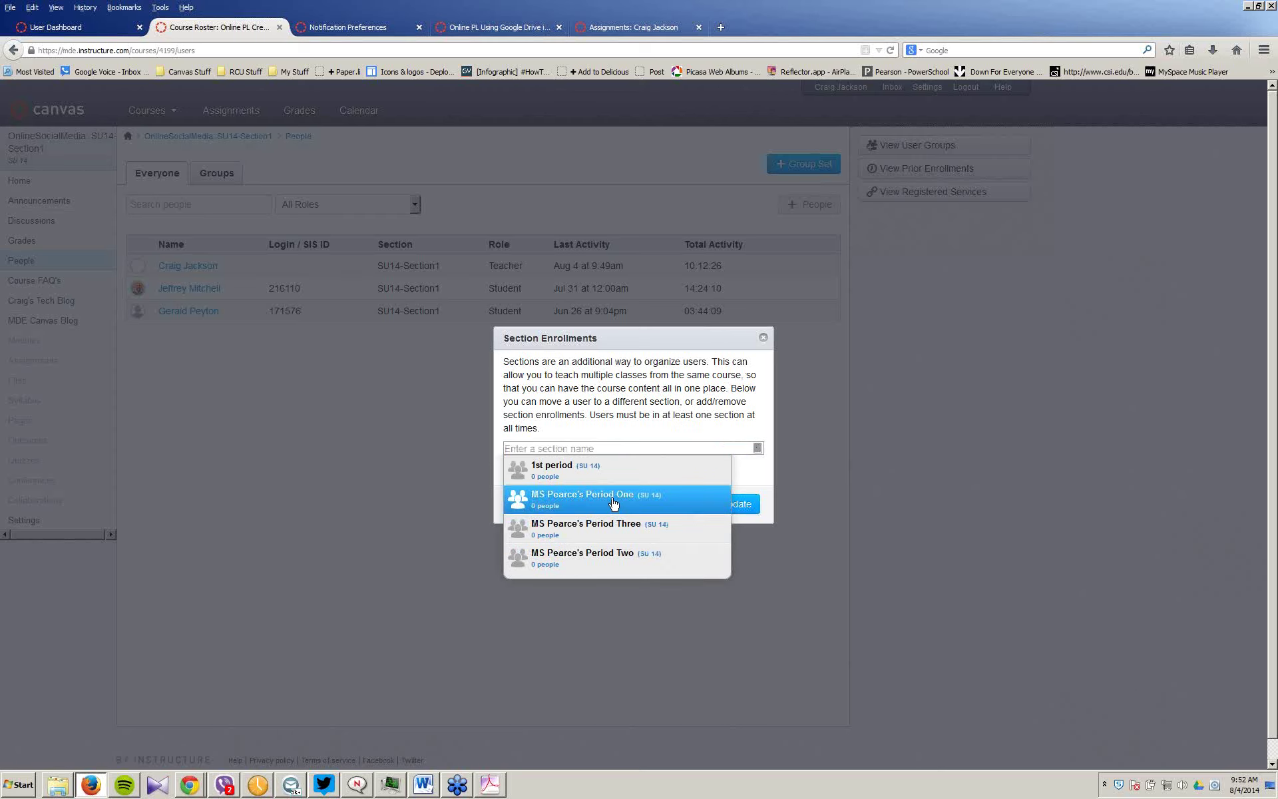
{"action": "left_click", "coordinate": [613, 504]}
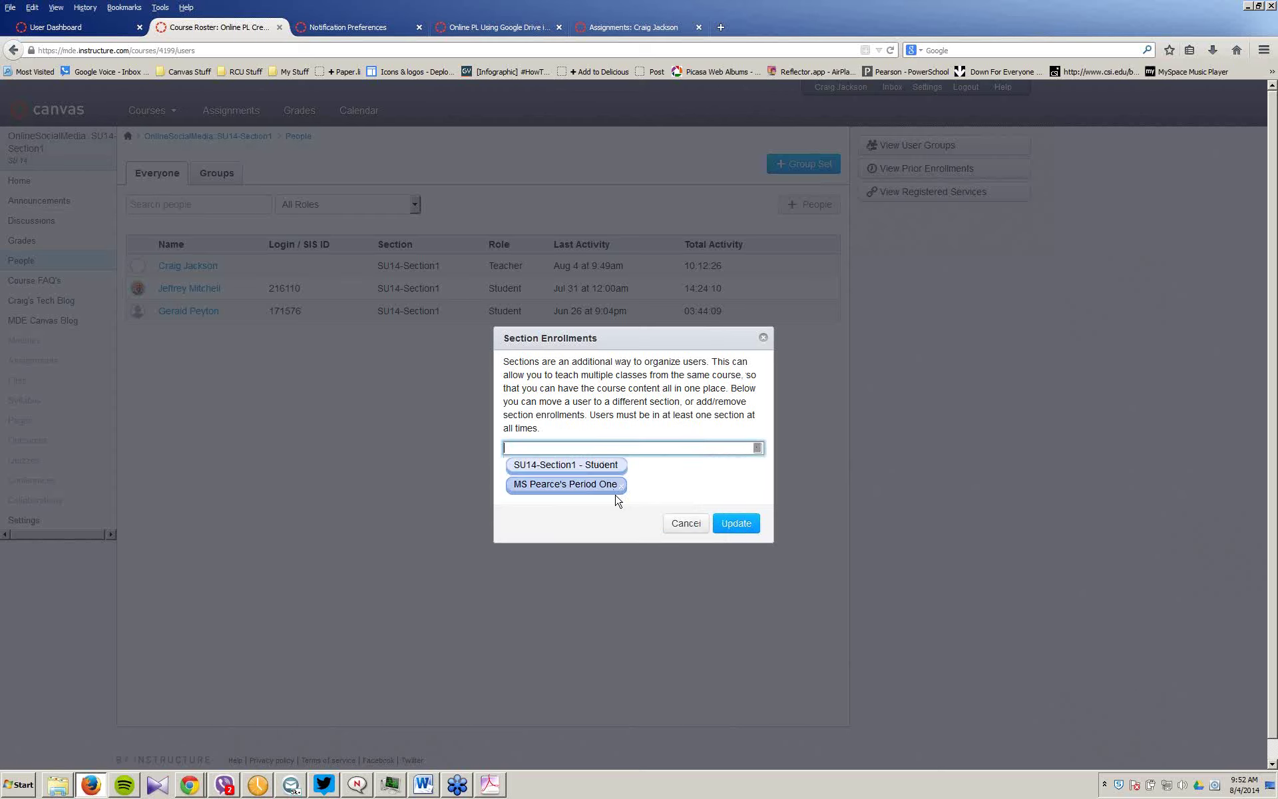
{"action": "left_click", "coordinate": [736, 524]}
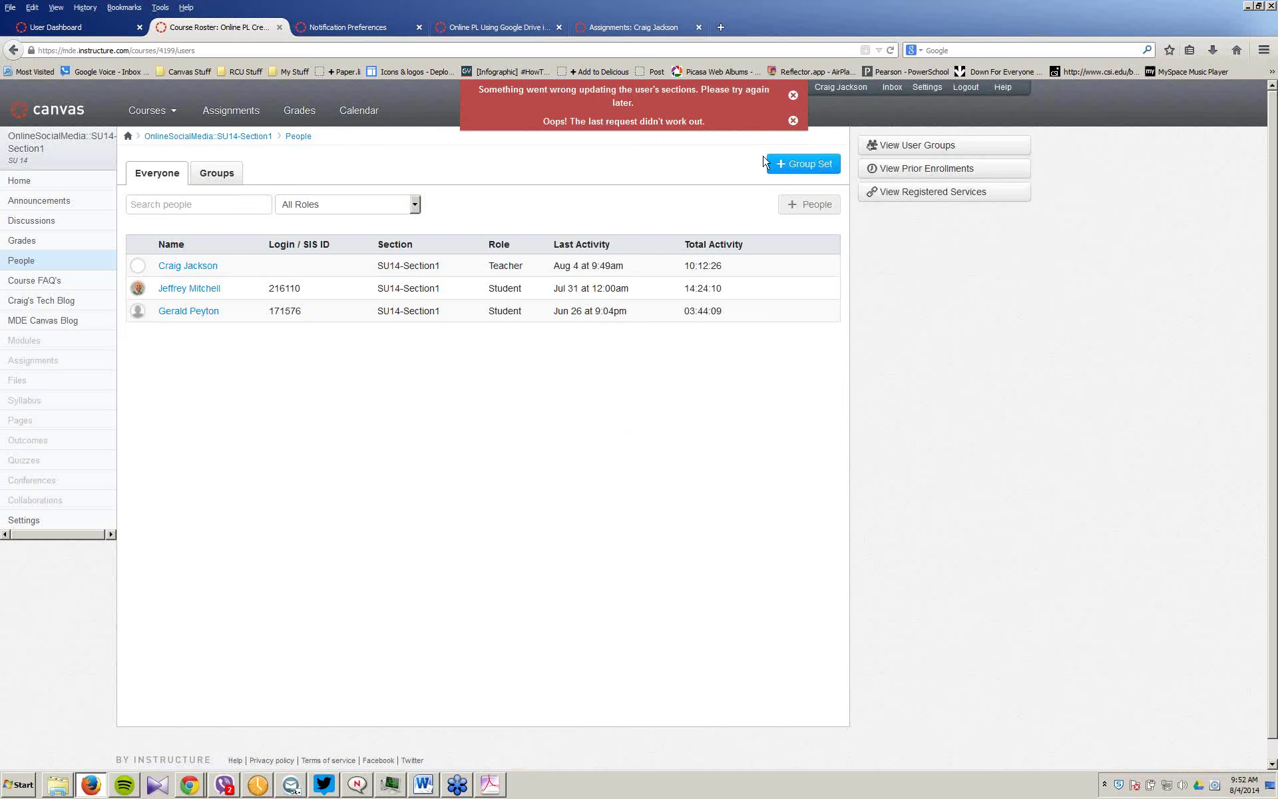
{"action": "left_click", "coordinate": [793, 120]}
Step: Dismiss the remaining red error banner on the People roster
{"action": "left_click", "coordinate": [792, 95]}
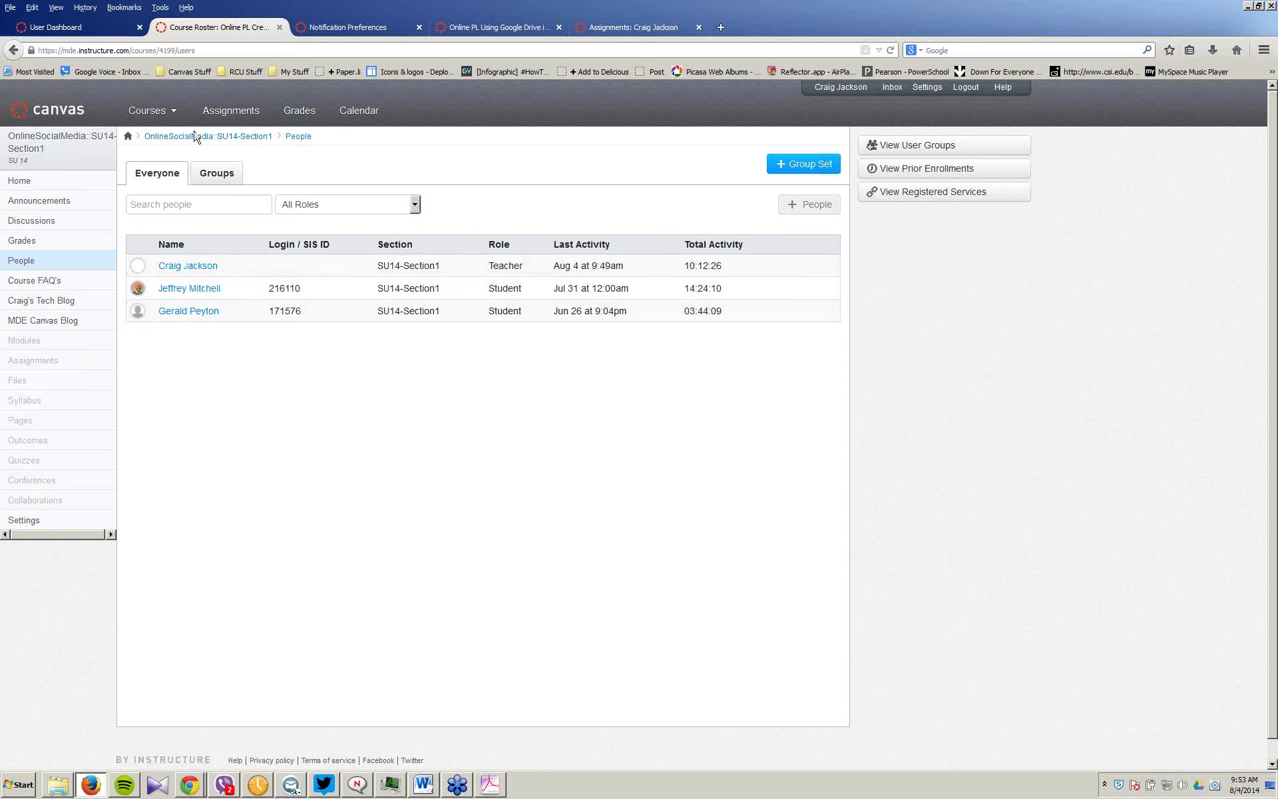
Step: Add a section named 'Fall 14 ICT1 Block' in the course Settings
{"action": "left_click", "coordinate": [36, 525]}
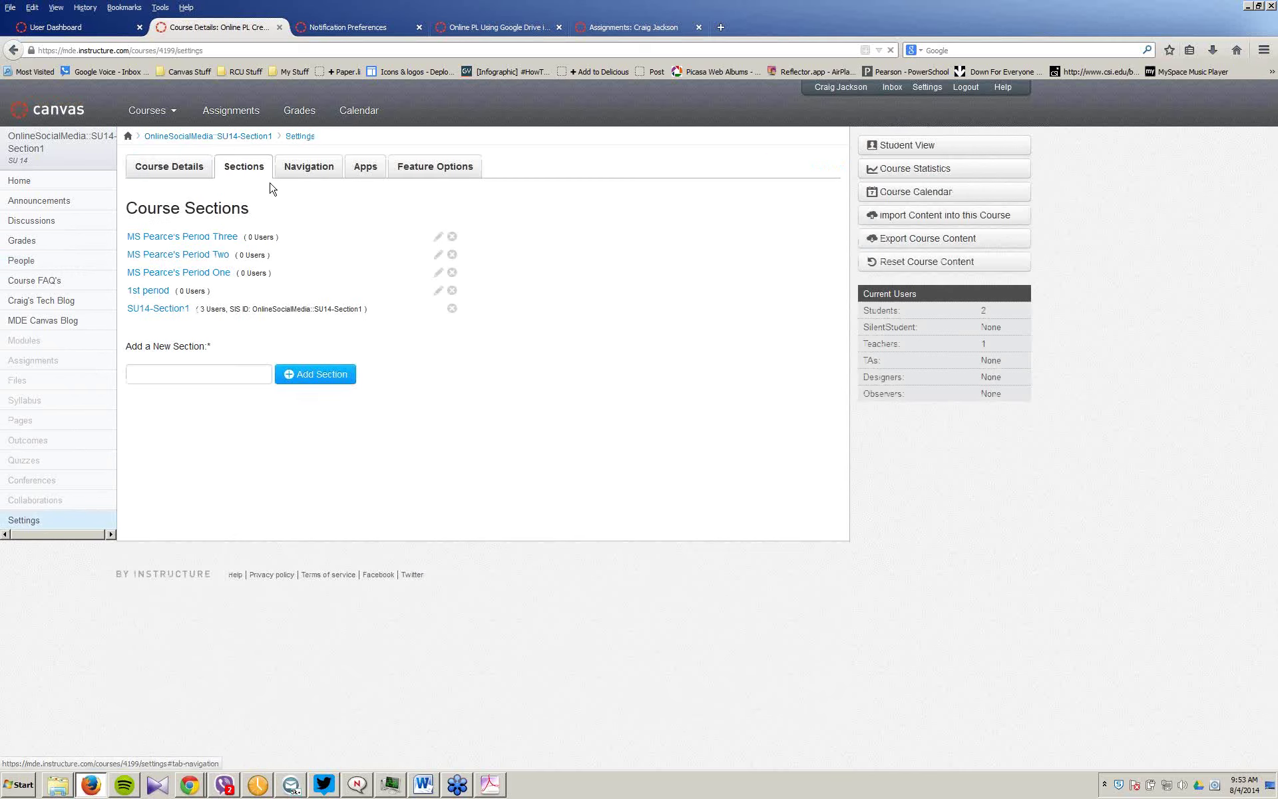
{"action": "left_click", "coordinate": [200, 375]}
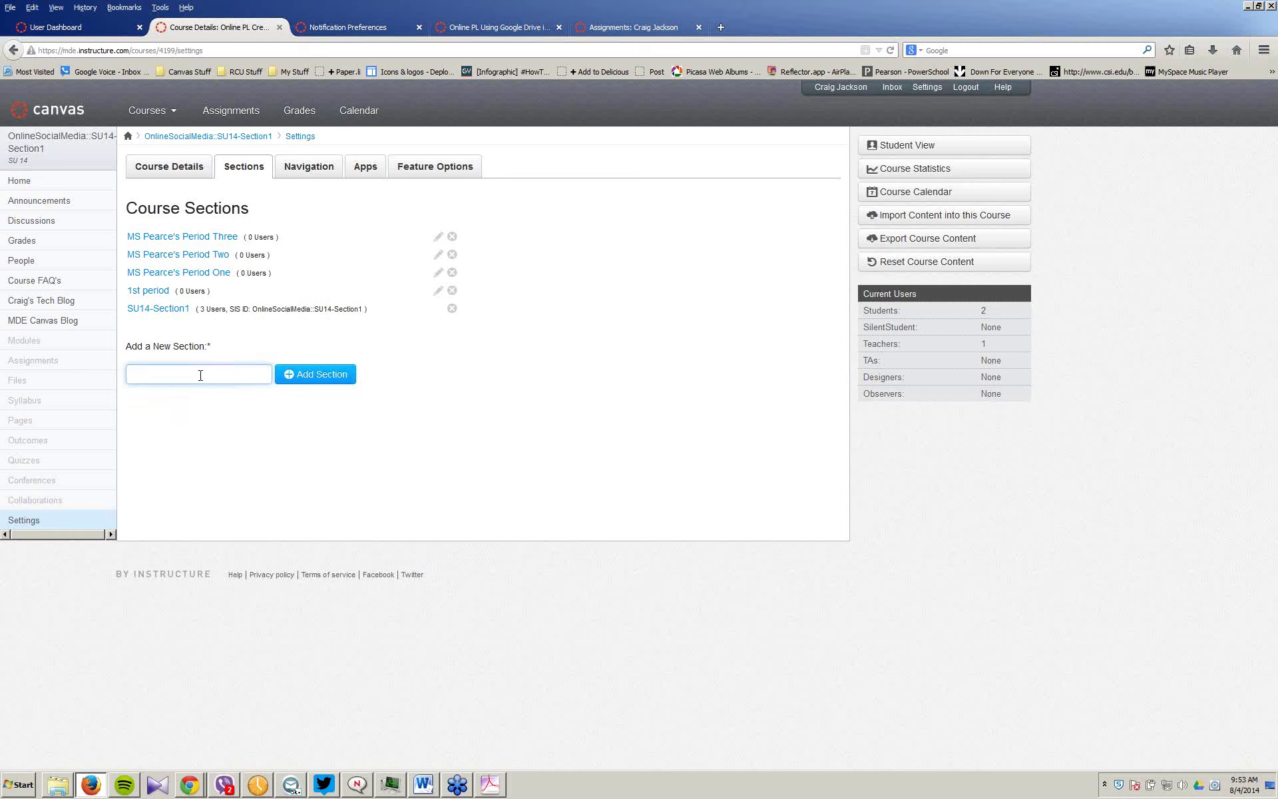
{"action": "type", "text": "F"}
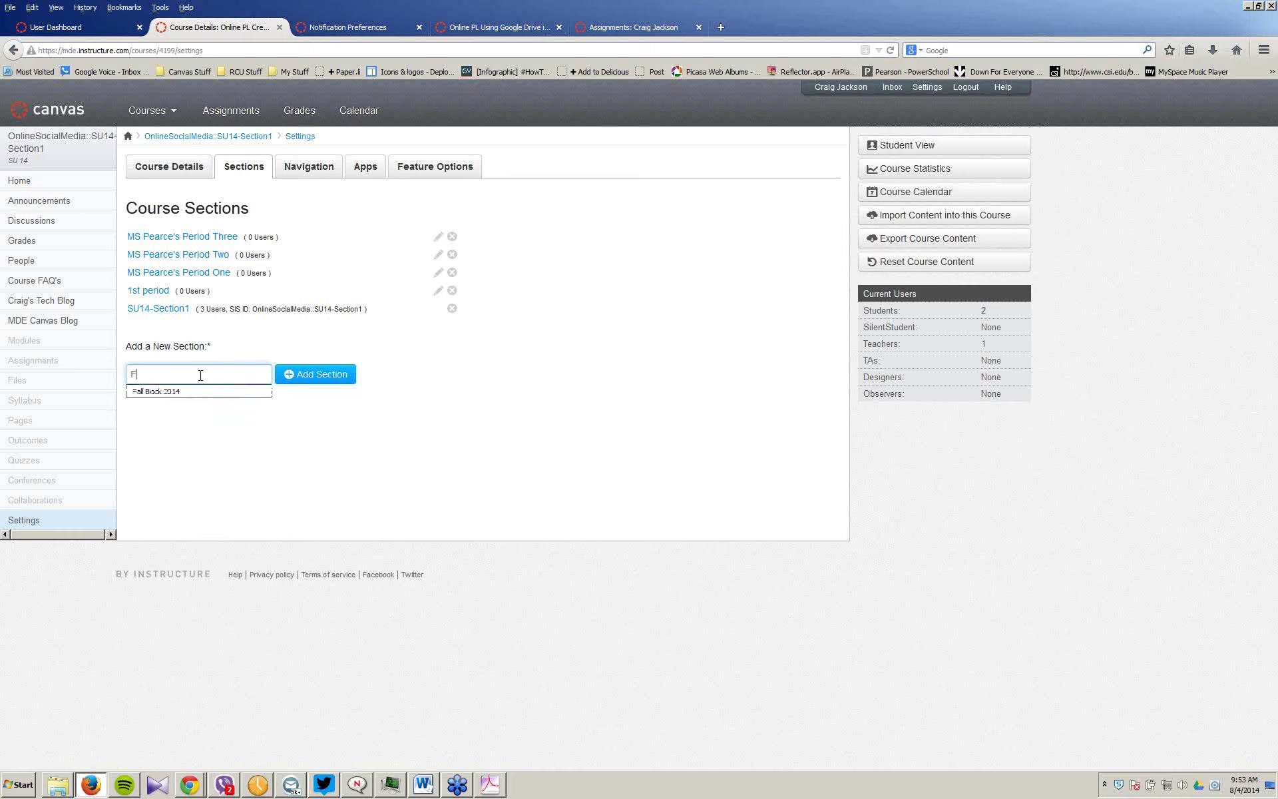
{"action": "type", "text": "all 14 ICT1"}
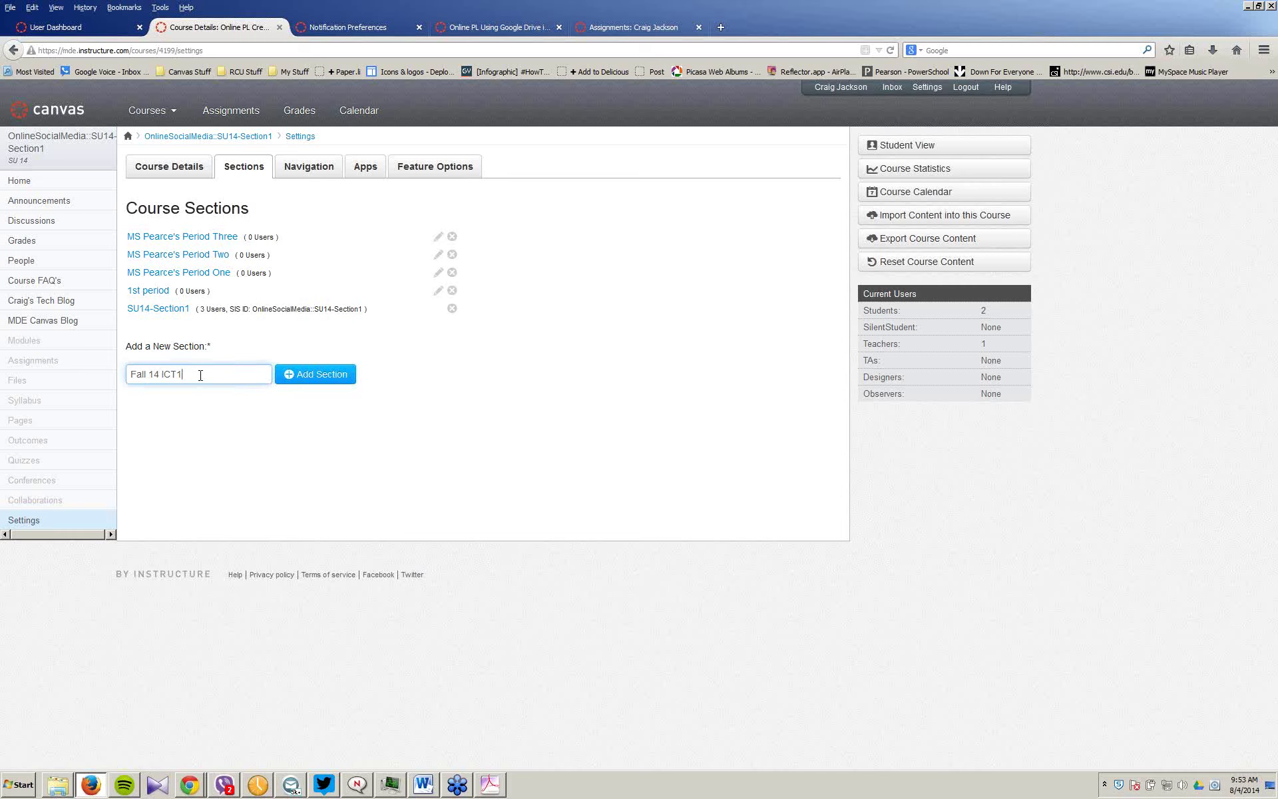
{"action": "type", "text": " Block"}
{"action": "left_click", "coordinate": [319, 374]}
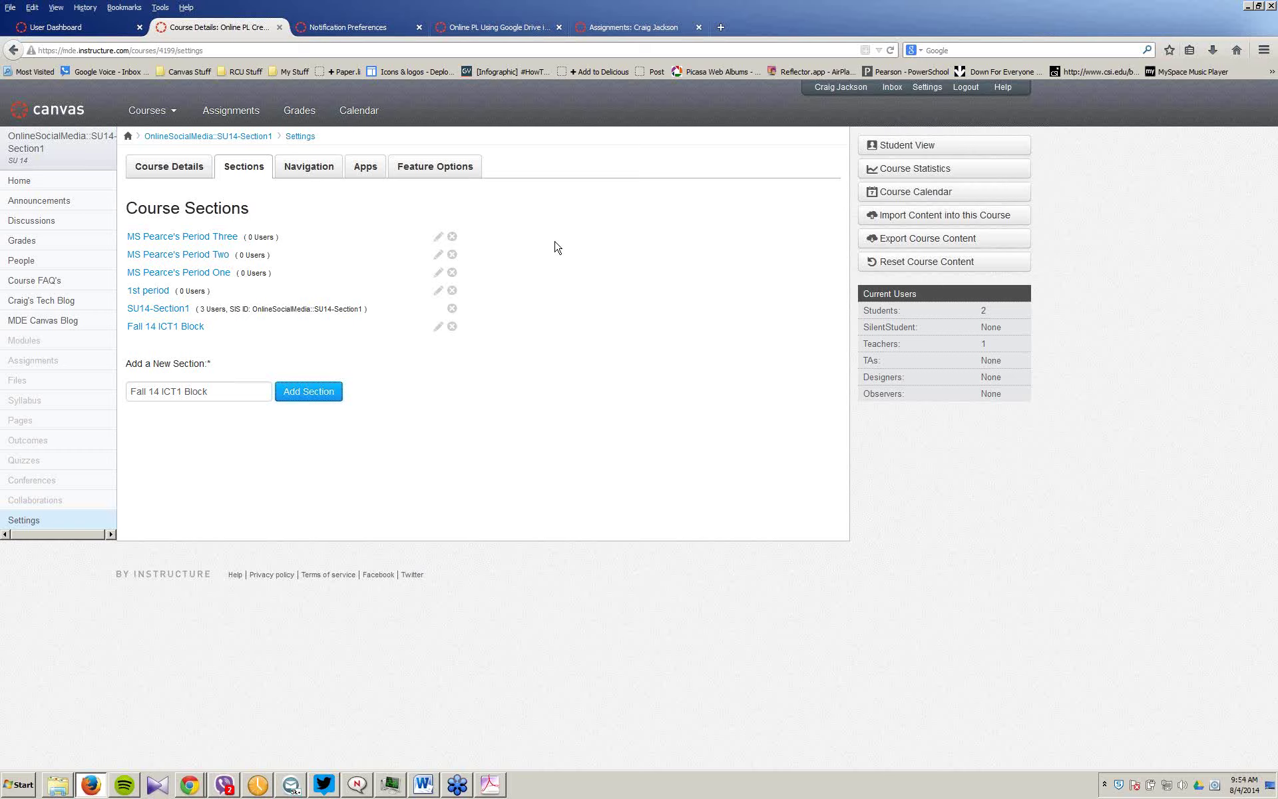
Step: Load the mde.instructure.com/courses/276 Getting Started with Canvas course in a new tab
{"action": "left_click", "coordinate": [725, 30]}
{"action": "type", "text": "mde.instructure.com/"}
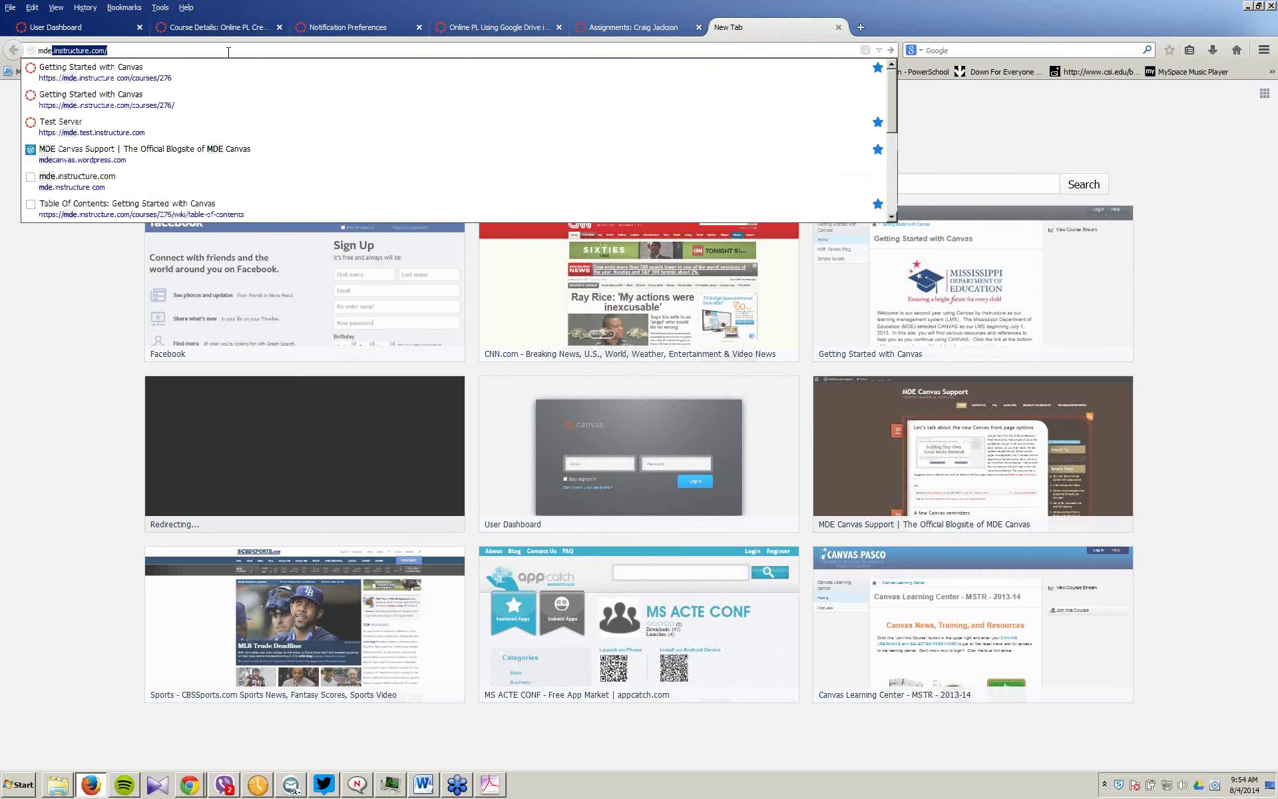
{"action": "key", "text": "Down"}
{"action": "key", "text": "Return"}
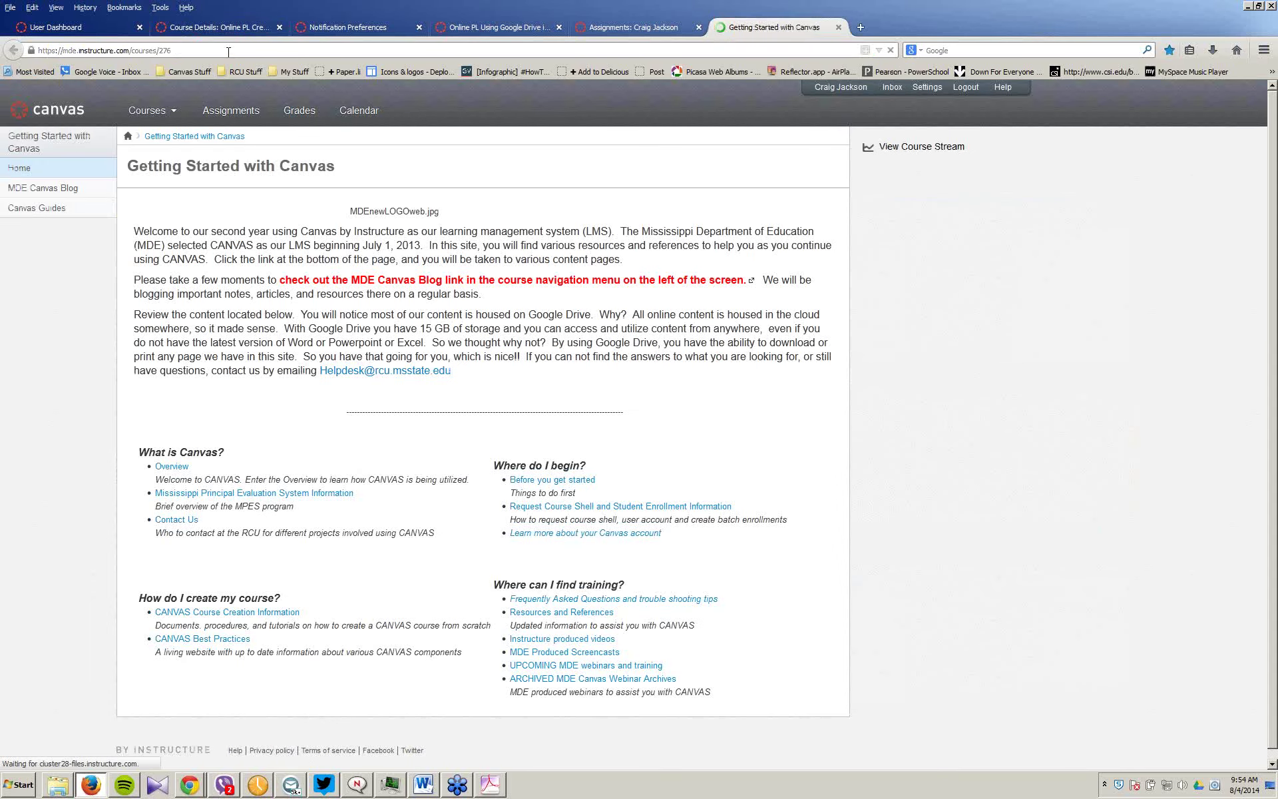
Step: Select the course page address, focus the web search box, then deselect the address
{"action": "left_click", "coordinate": [205, 51]}
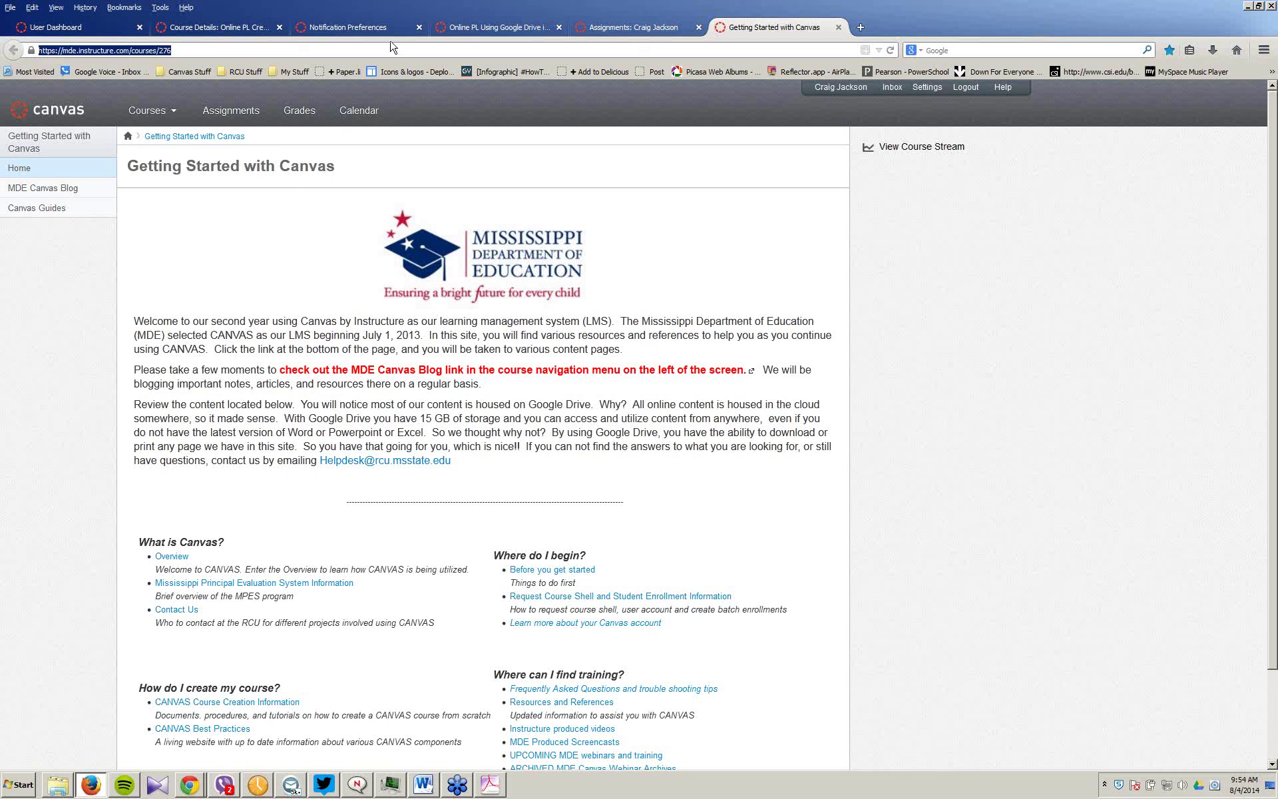
{"action": "left_click", "coordinate": [984, 50]}
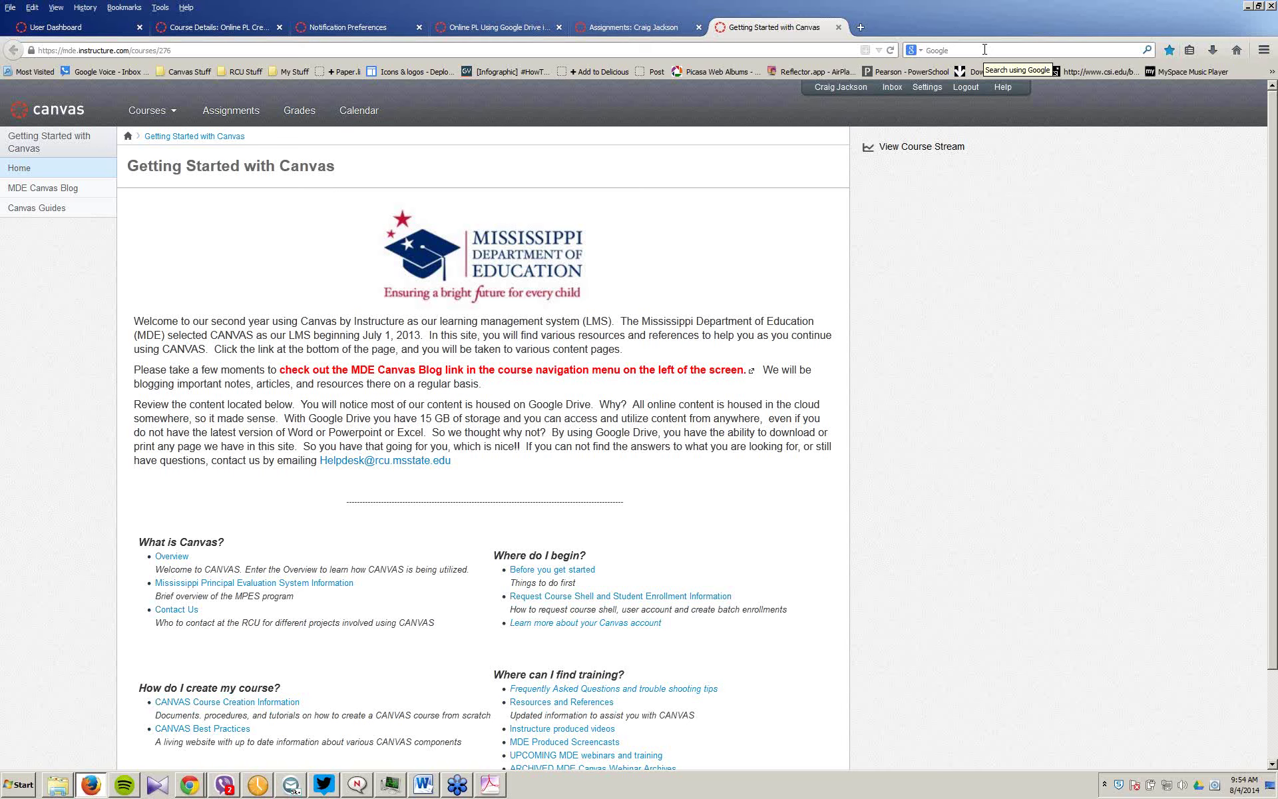
{"action": "left_click", "coordinate": [461, 50]}
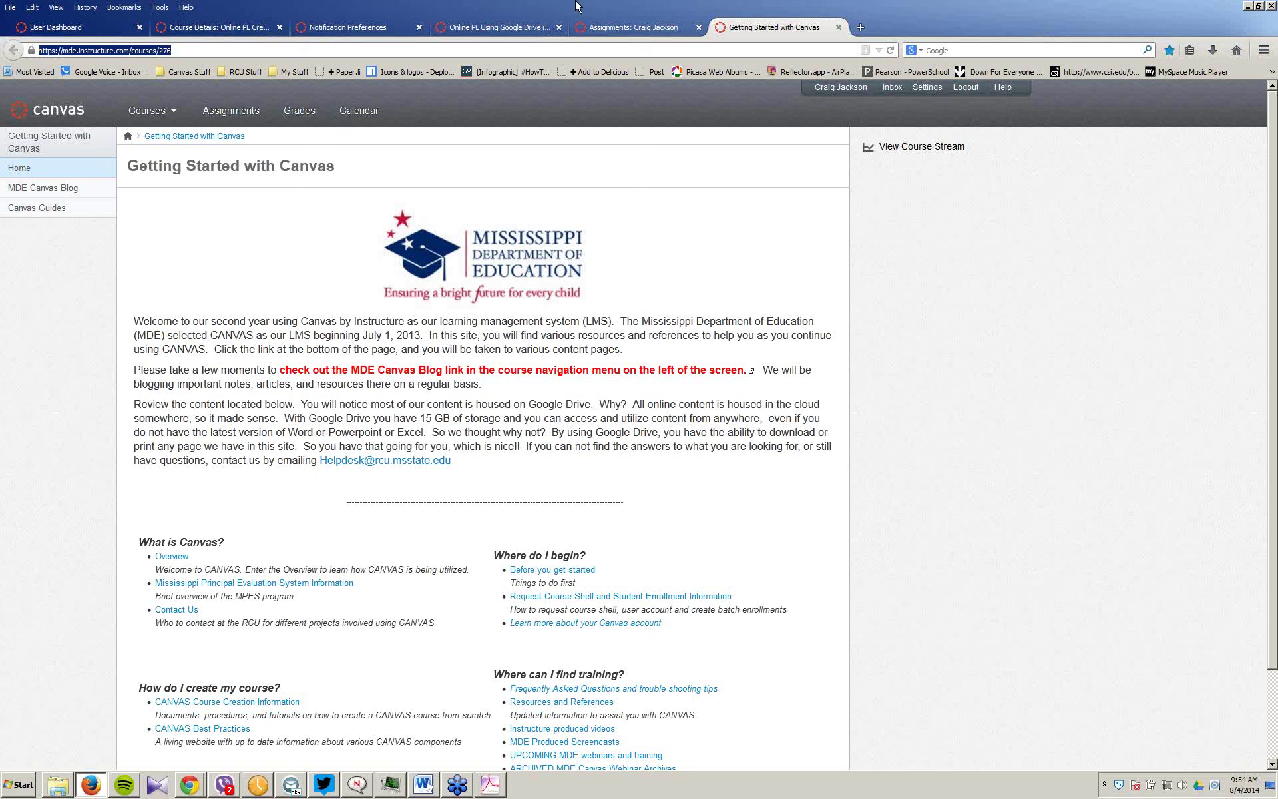
{"action": "left_click", "coordinate": [252, 54]}
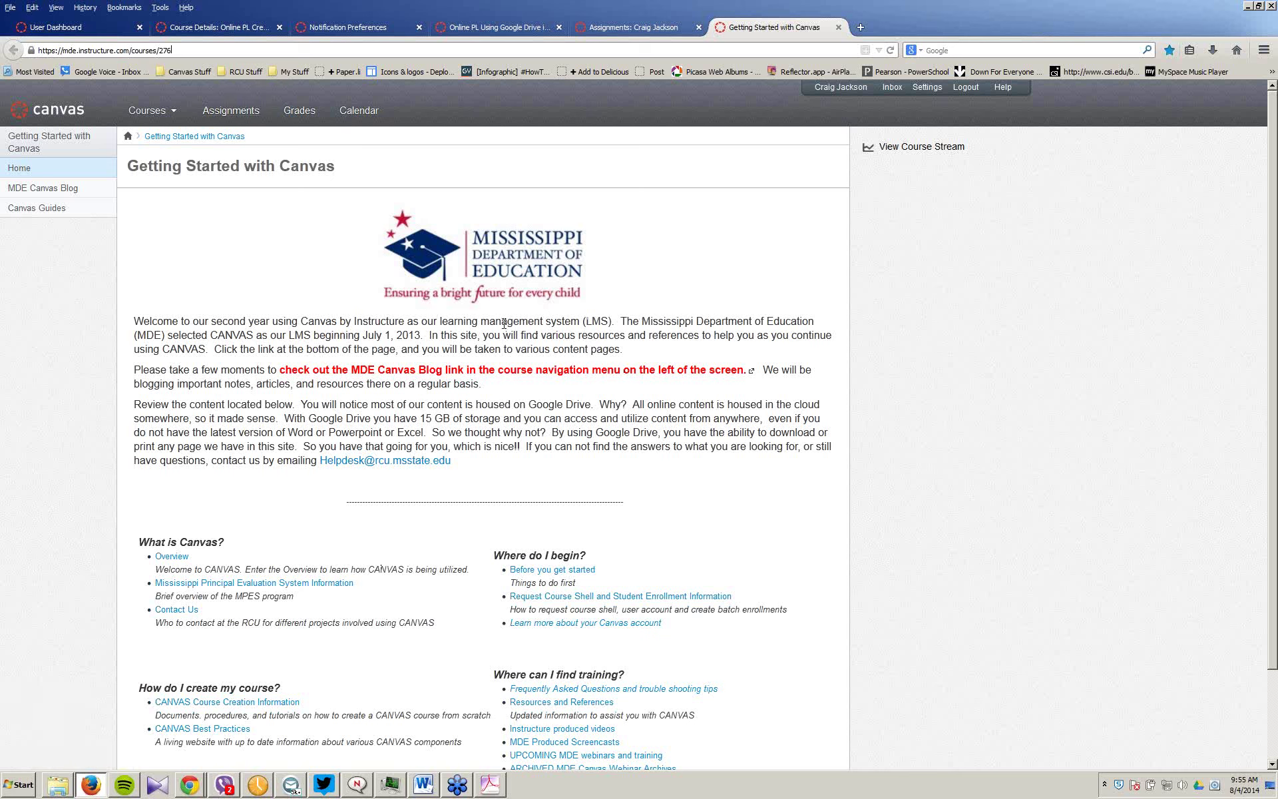
Step: Open the How to Enroll a Student guide and bring up the Courses dropdown
{"action": "scroll", "coordinate": [504, 321], "scroll_direction": "down", "scroll_amount": 1}
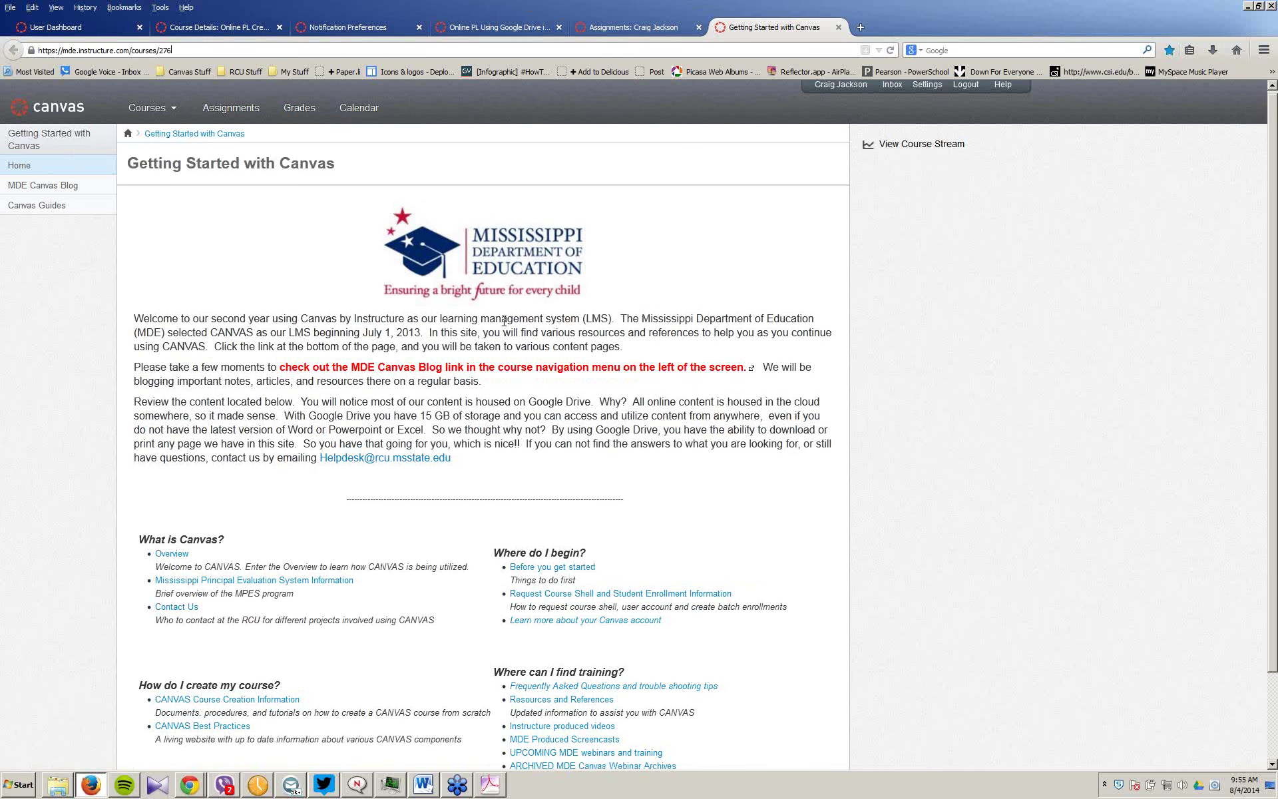
{"action": "scroll", "coordinate": [504, 321], "scroll_direction": "down", "scroll_amount": 2}
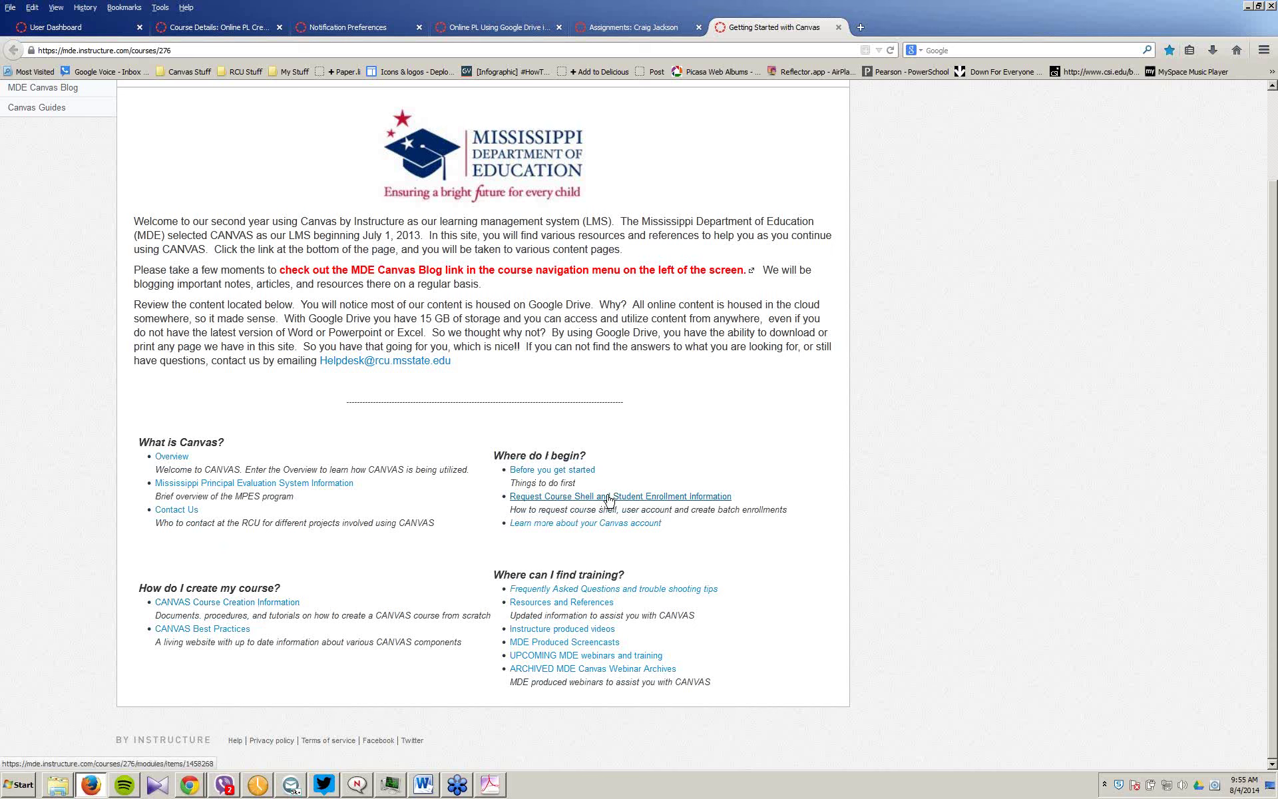
{"action": "left_click", "coordinate": [608, 497]}
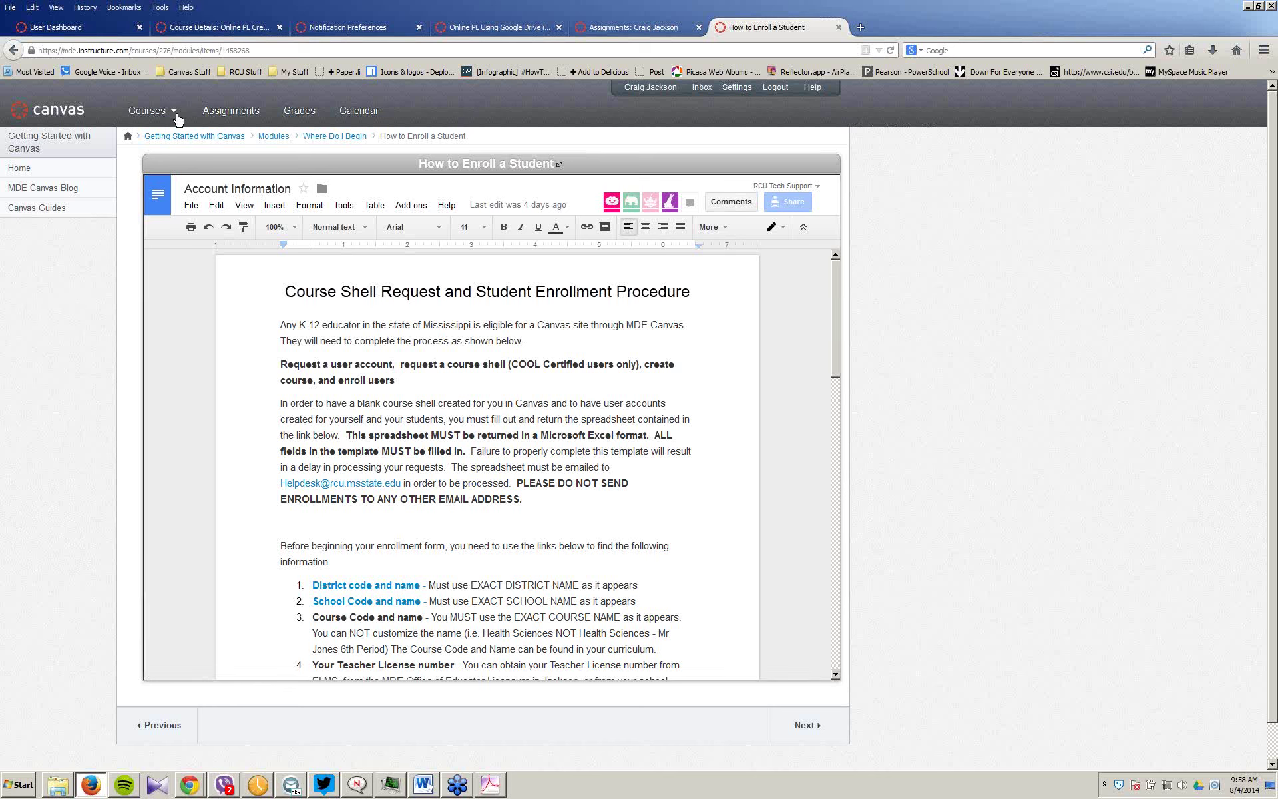
{"action": "mouse_move", "coordinate": [175, 116]}
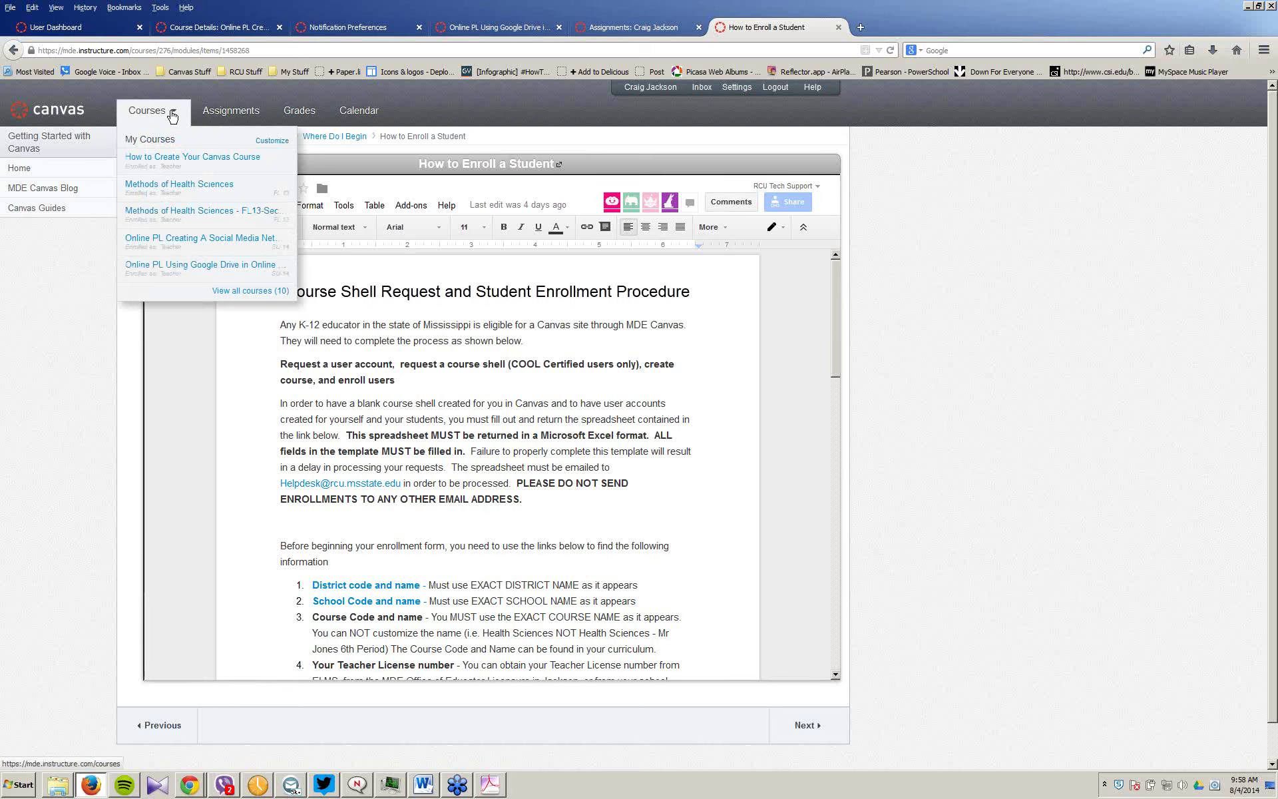
Step: Adjust which courses appear in the courses list, then close the customization panel
{"action": "left_click", "coordinate": [270, 141]}
{"action": "left_click_drag", "start_coordinate": [482, 260], "coordinate": [481, 208]}
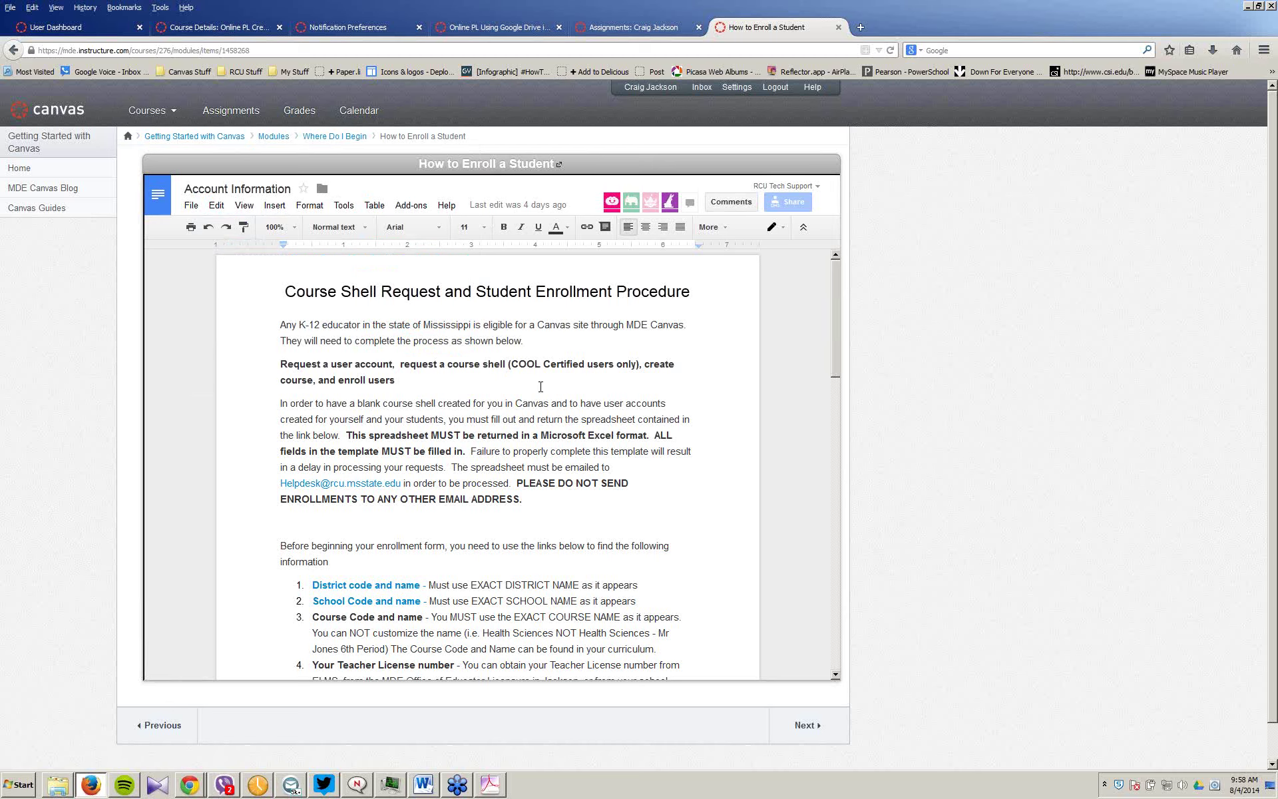
{"action": "left_click", "coordinate": [772, 332]}
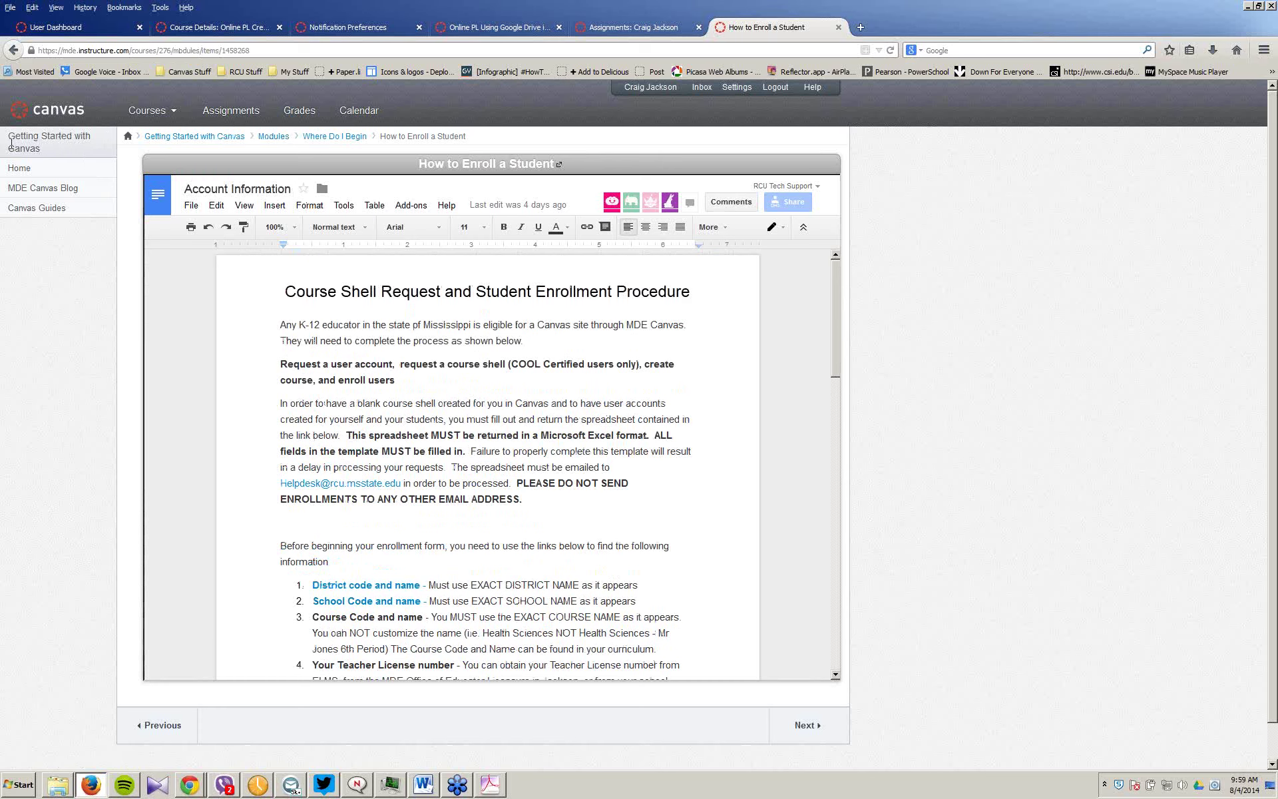
{"action": "left_click", "coordinate": [20, 170]}
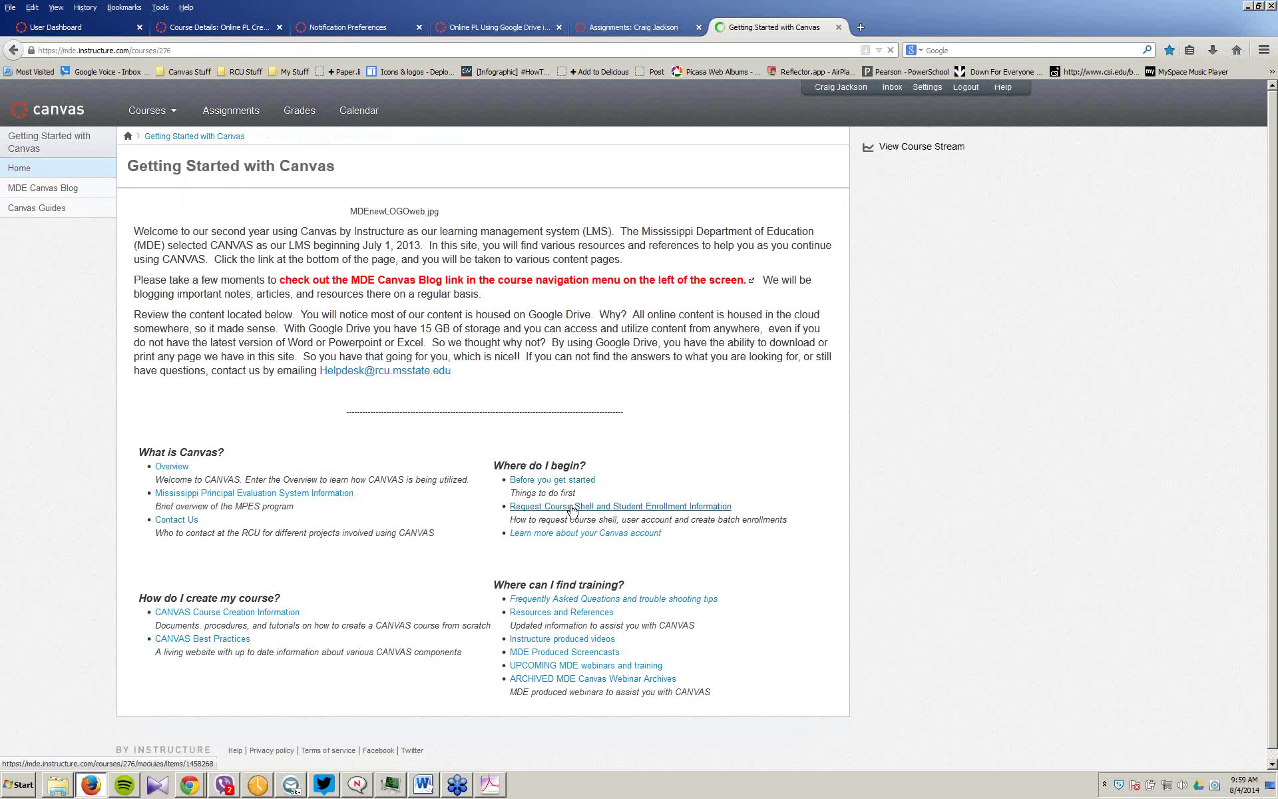
{"action": "left_click", "coordinate": [572, 507]}
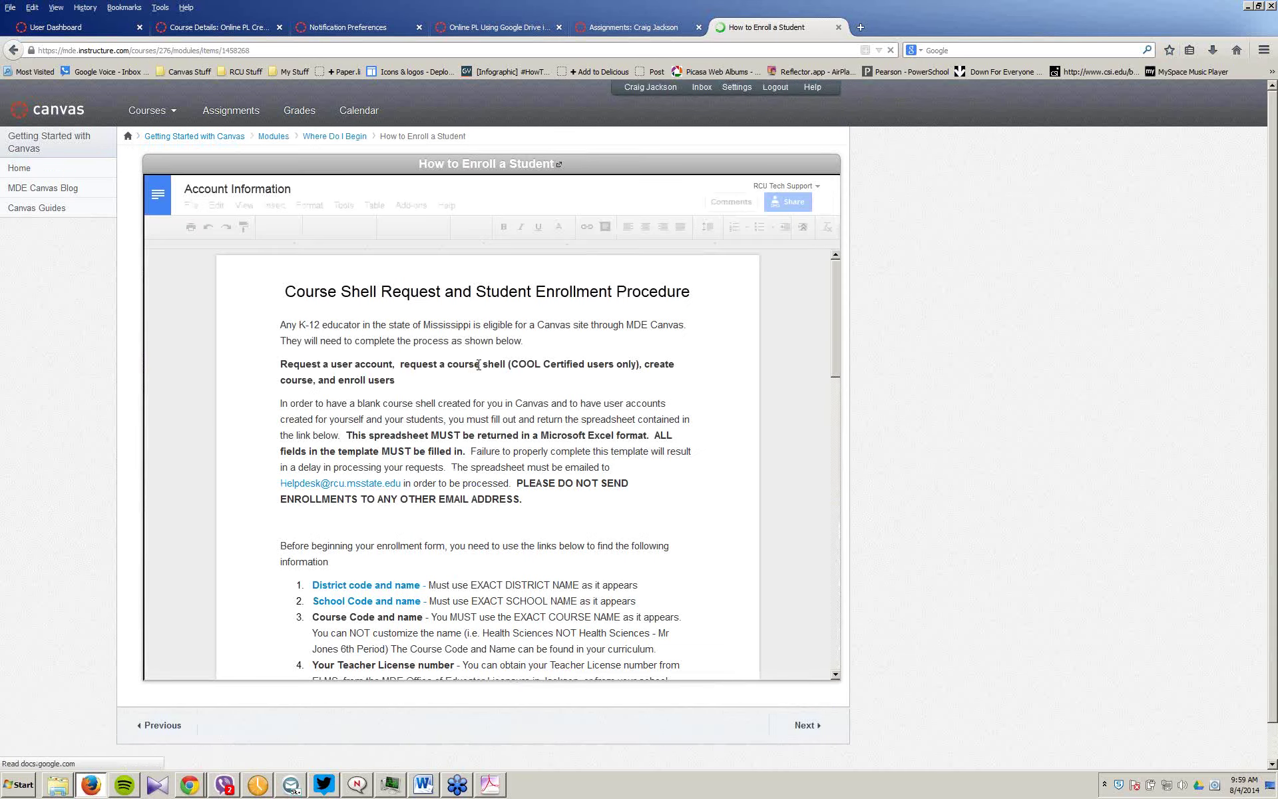
{"action": "scroll", "coordinate": [459, 346], "scroll_direction": "down", "scroll_amount": 3}
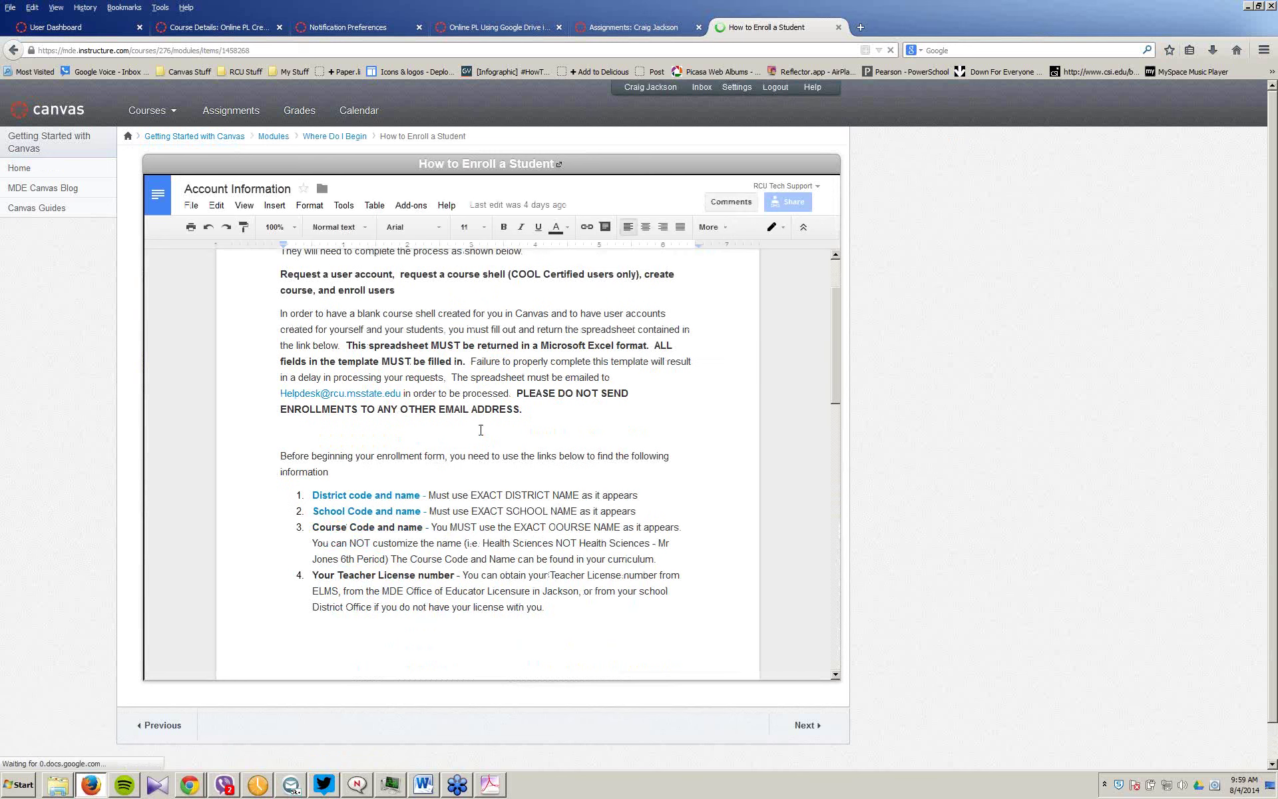
{"action": "scroll", "coordinate": [350, 480], "scroll_direction": "down", "scroll_amount": 1}
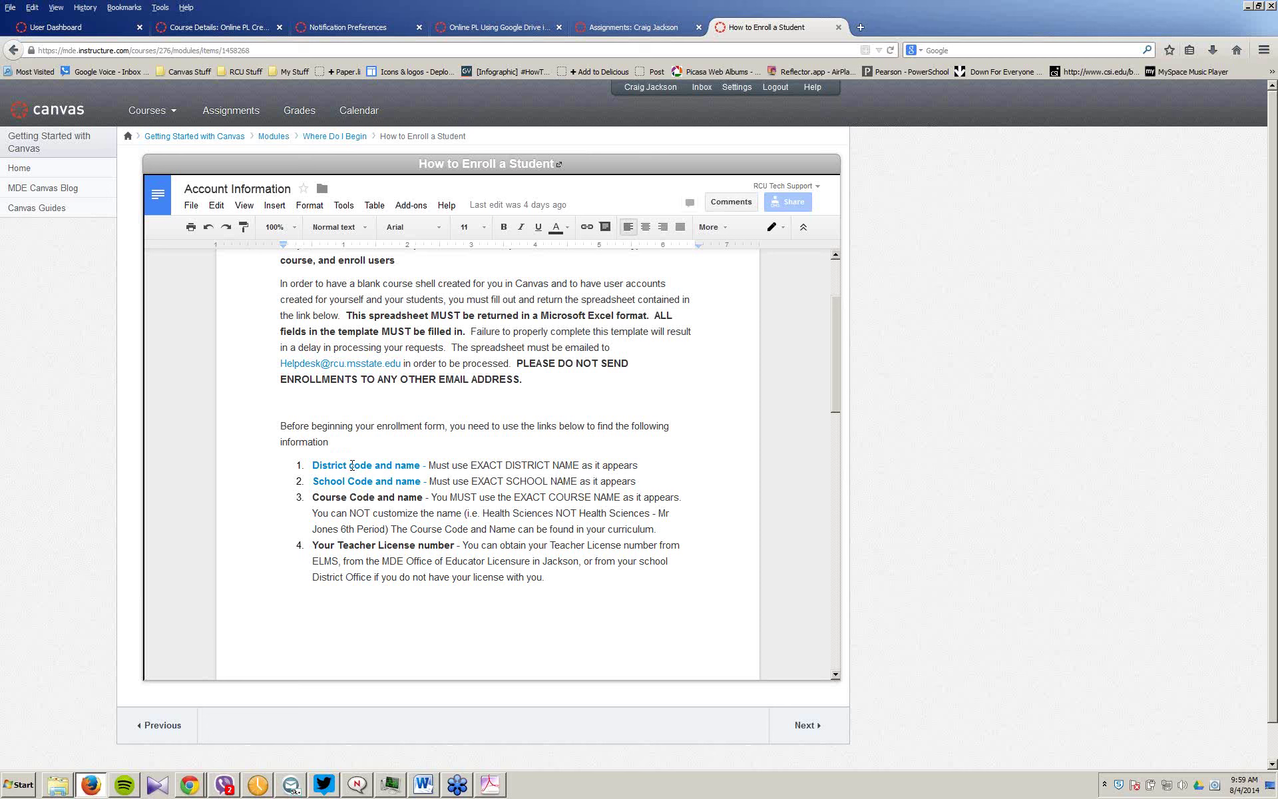
{"action": "scroll", "coordinate": [417, 466], "scroll_direction": "down", "scroll_amount": 1}
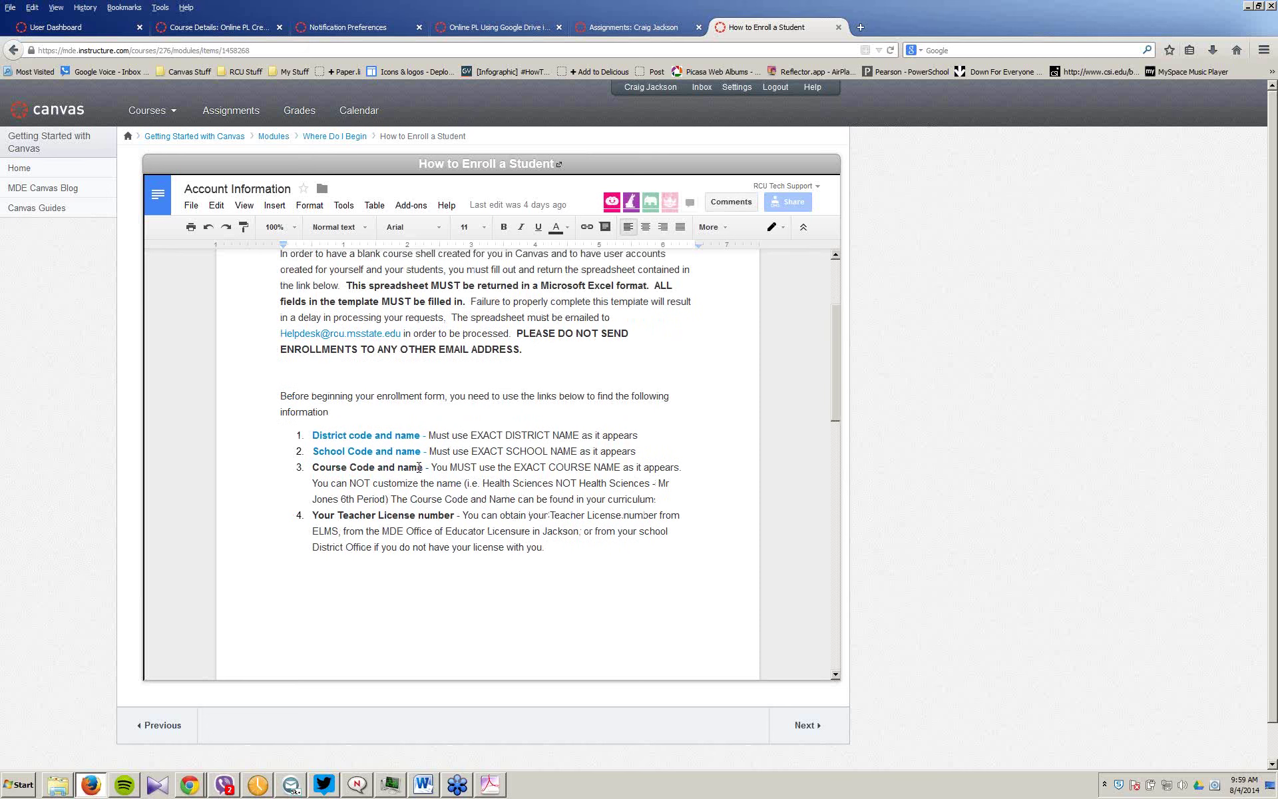
{"action": "scroll", "coordinate": [418, 467], "scroll_direction": "down", "scroll_amount": 2}
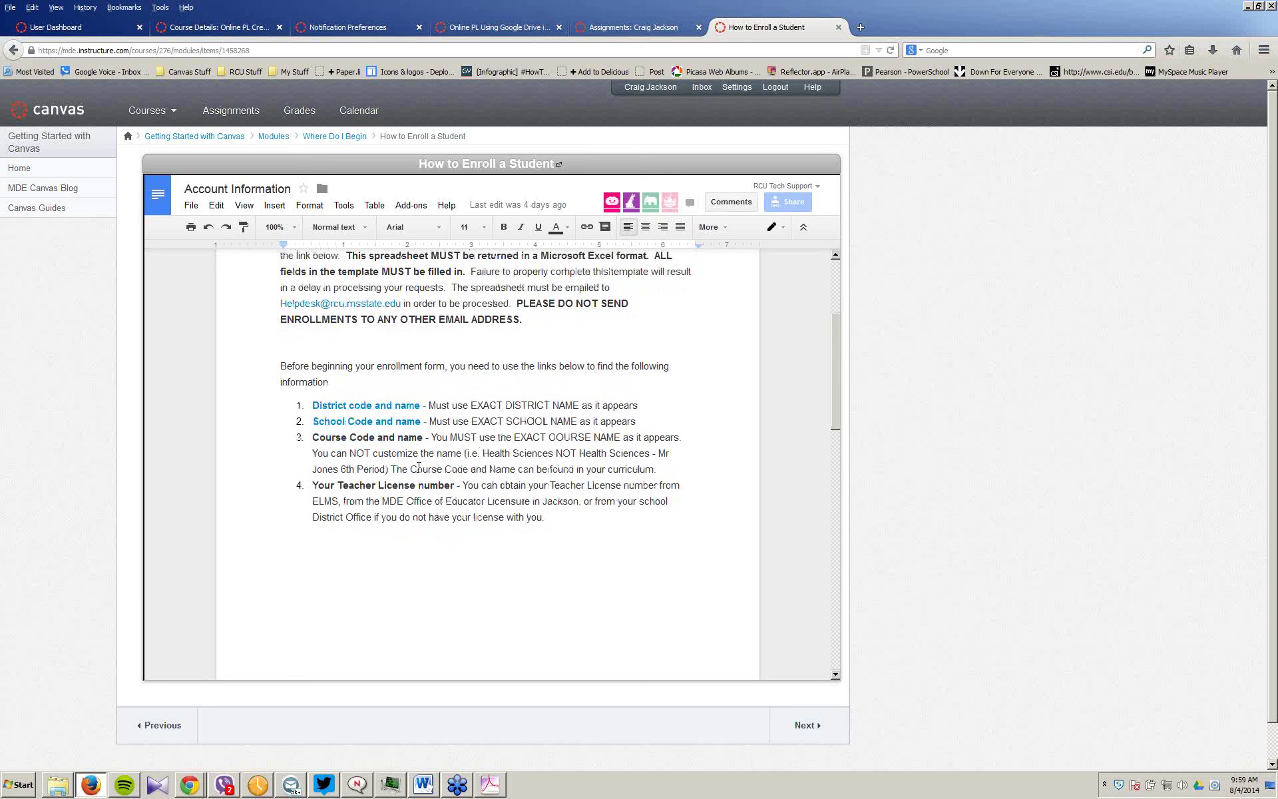
{"action": "scroll", "coordinate": [415, 464], "scroll_direction": "down", "scroll_amount": 10}
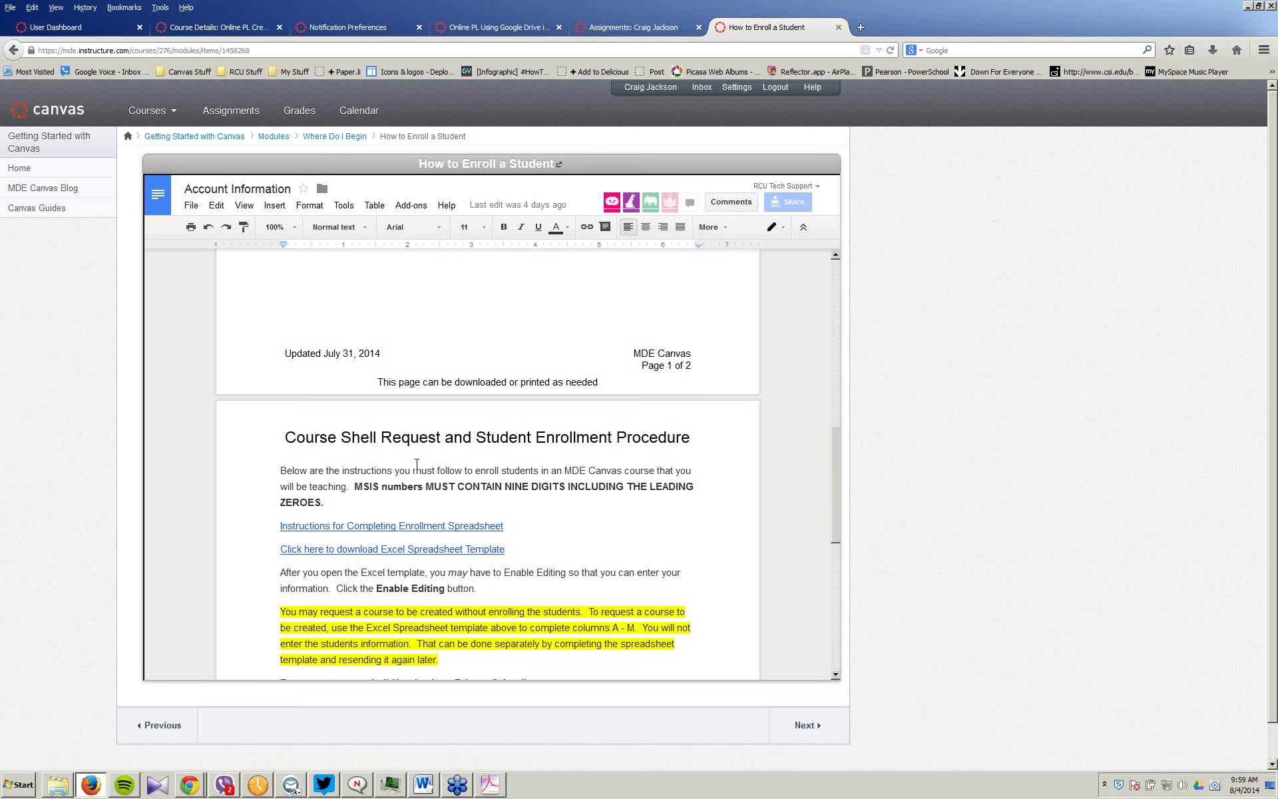
{"action": "scroll", "coordinate": [417, 464], "scroll_direction": "down", "scroll_amount": 5}
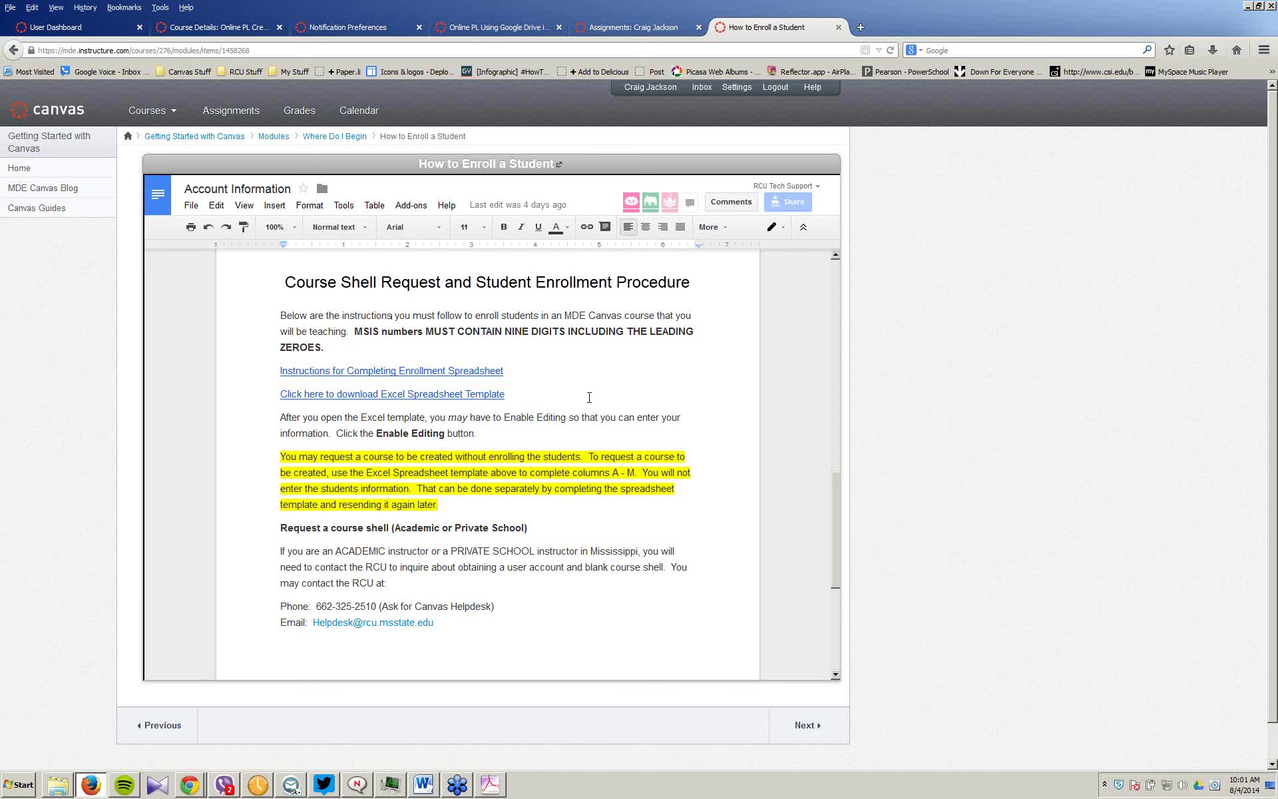
{"action": "scroll", "coordinate": [602, 395], "scroll_direction": "down", "scroll_amount": 2}
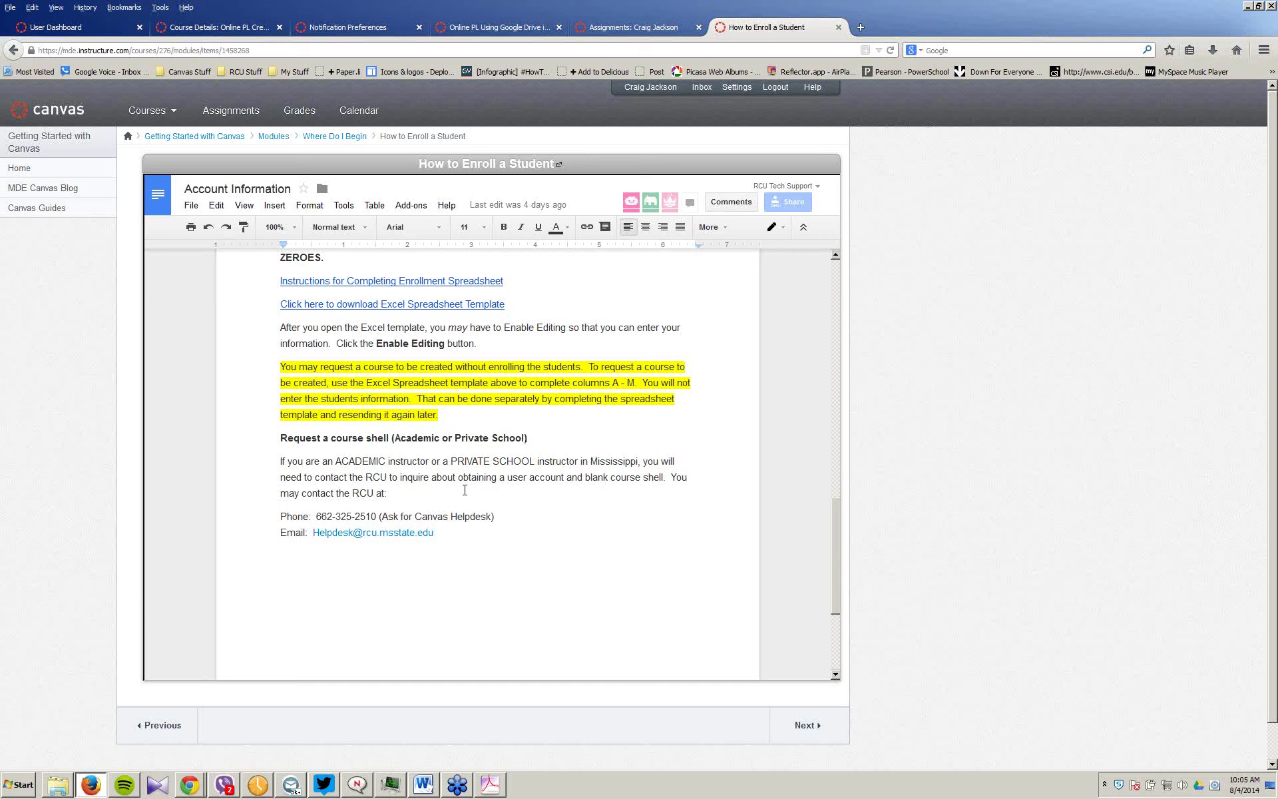
{"action": "scroll", "coordinate": [492, 495], "scroll_direction": "up", "scroll_amount": 1}
{"action": "scroll", "coordinate": [493, 496], "scroll_direction": "up", "scroll_amount": 1}
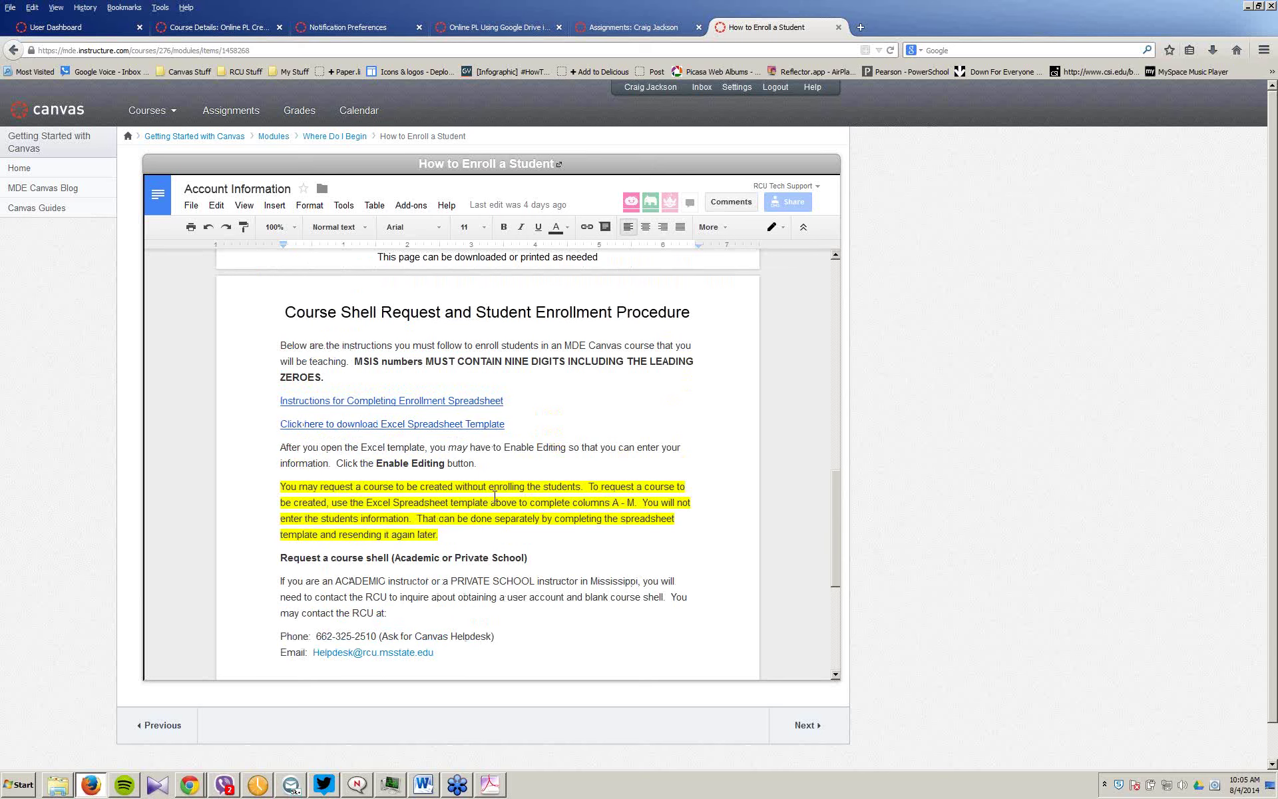
Step: Browse the MDE Canvas Blog's recent posts and search the blog for 'Silent student'
{"action": "left_click", "coordinate": [62, 192]}
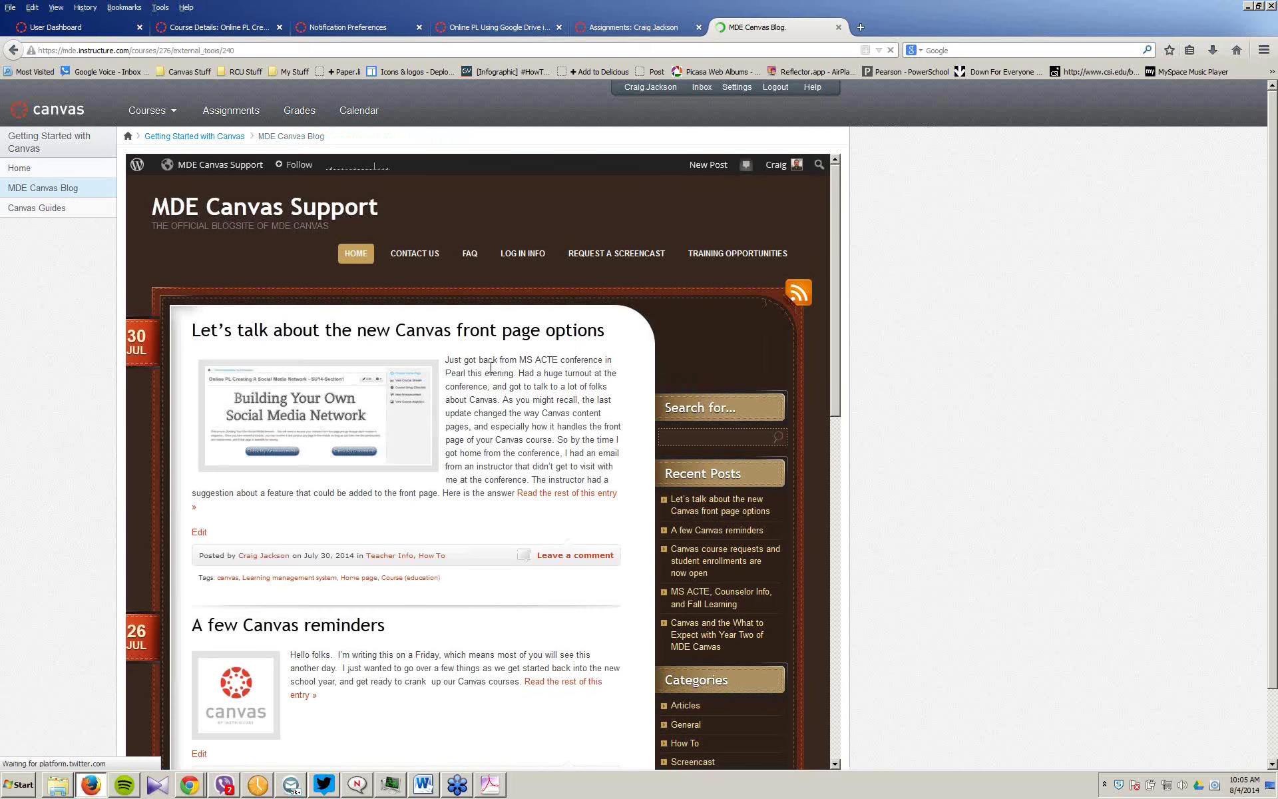
{"action": "scroll", "coordinate": [491, 368], "scroll_direction": "down", "scroll_amount": 8}
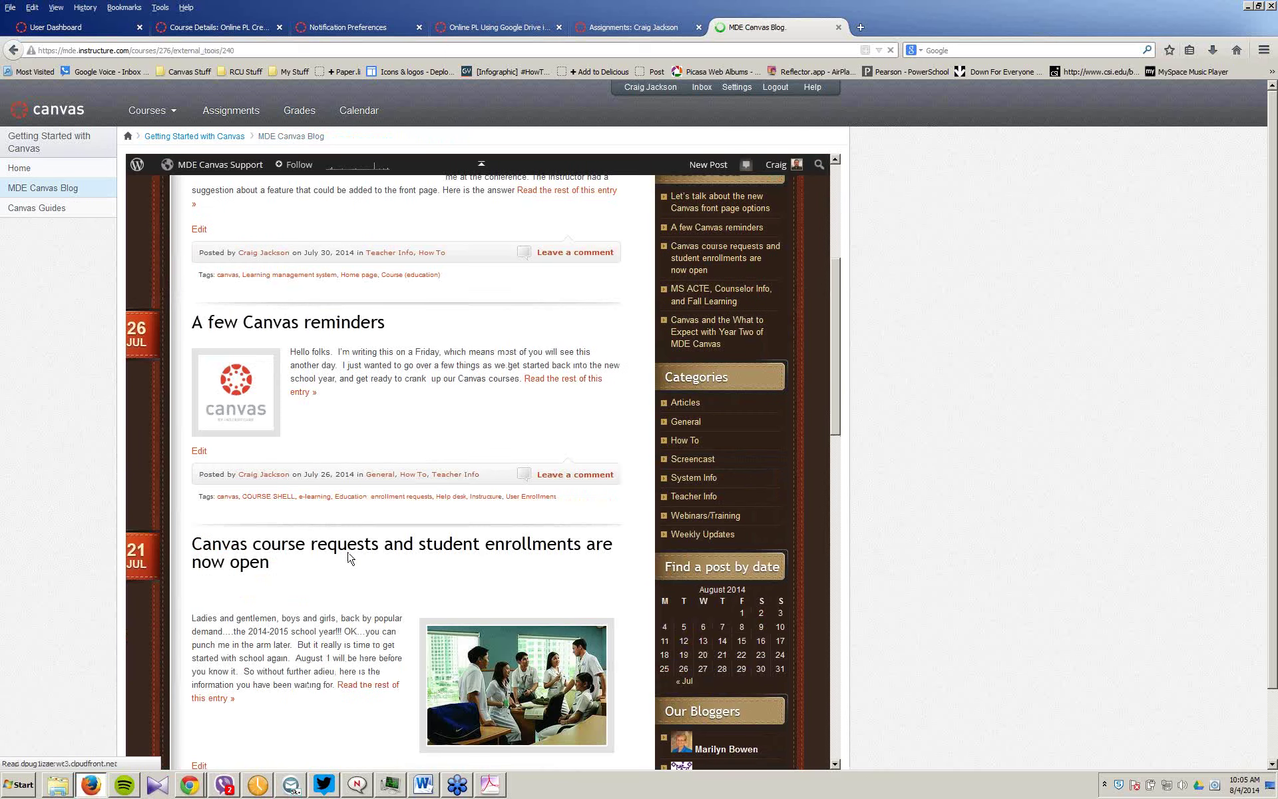
{"action": "scroll", "coordinate": [353, 555], "scroll_direction": "down", "scroll_amount": 4}
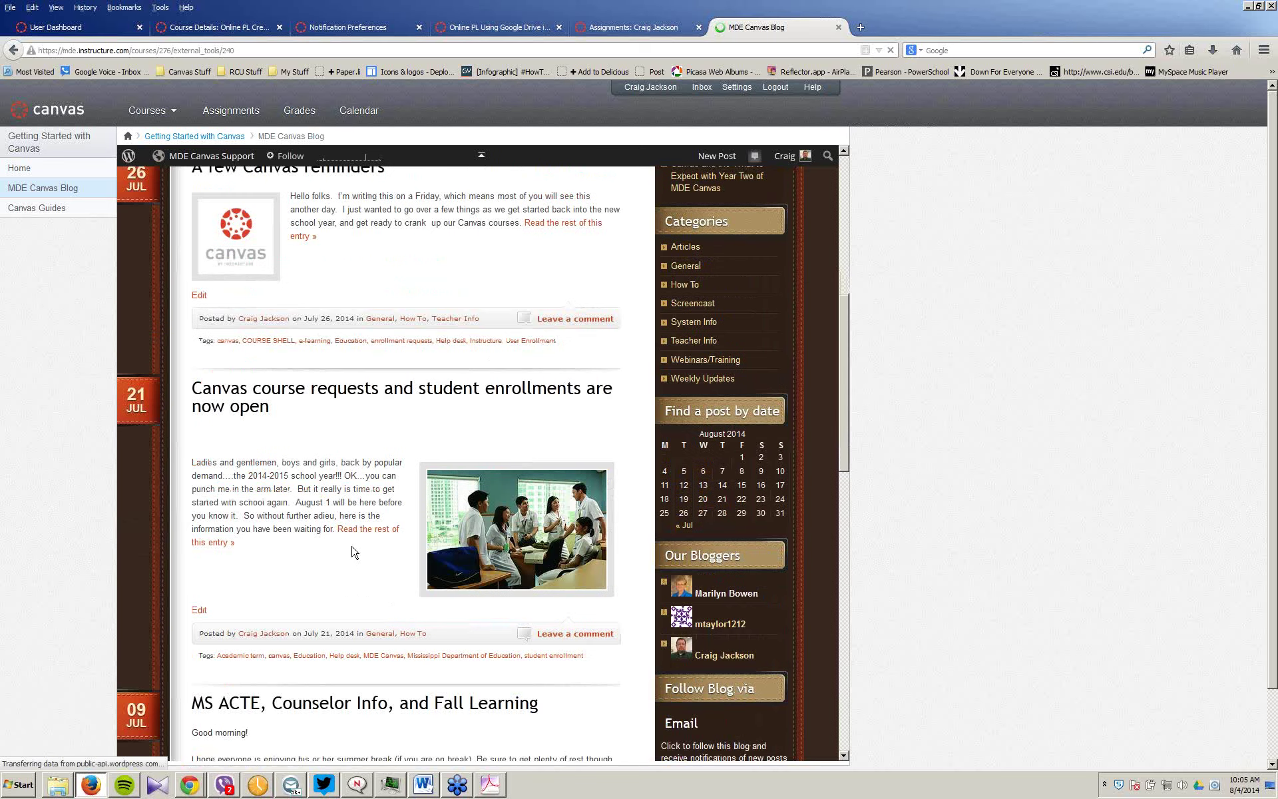
{"action": "scroll", "coordinate": [355, 551], "scroll_direction": "down", "scroll_amount": 14}
{"action": "scroll", "coordinate": [358, 547], "scroll_direction": "up", "scroll_amount": 13}
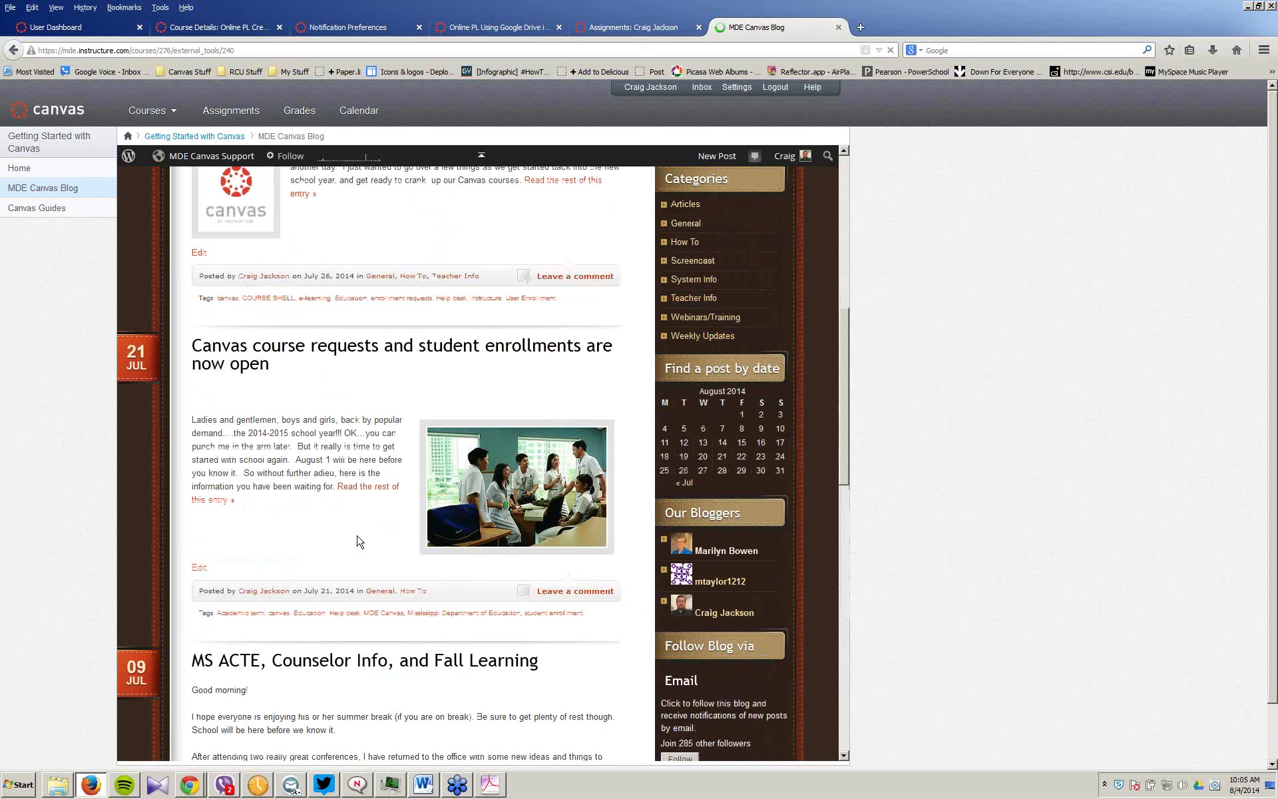
{"action": "scroll", "coordinate": [358, 540], "scroll_direction": "up", "scroll_amount": 13}
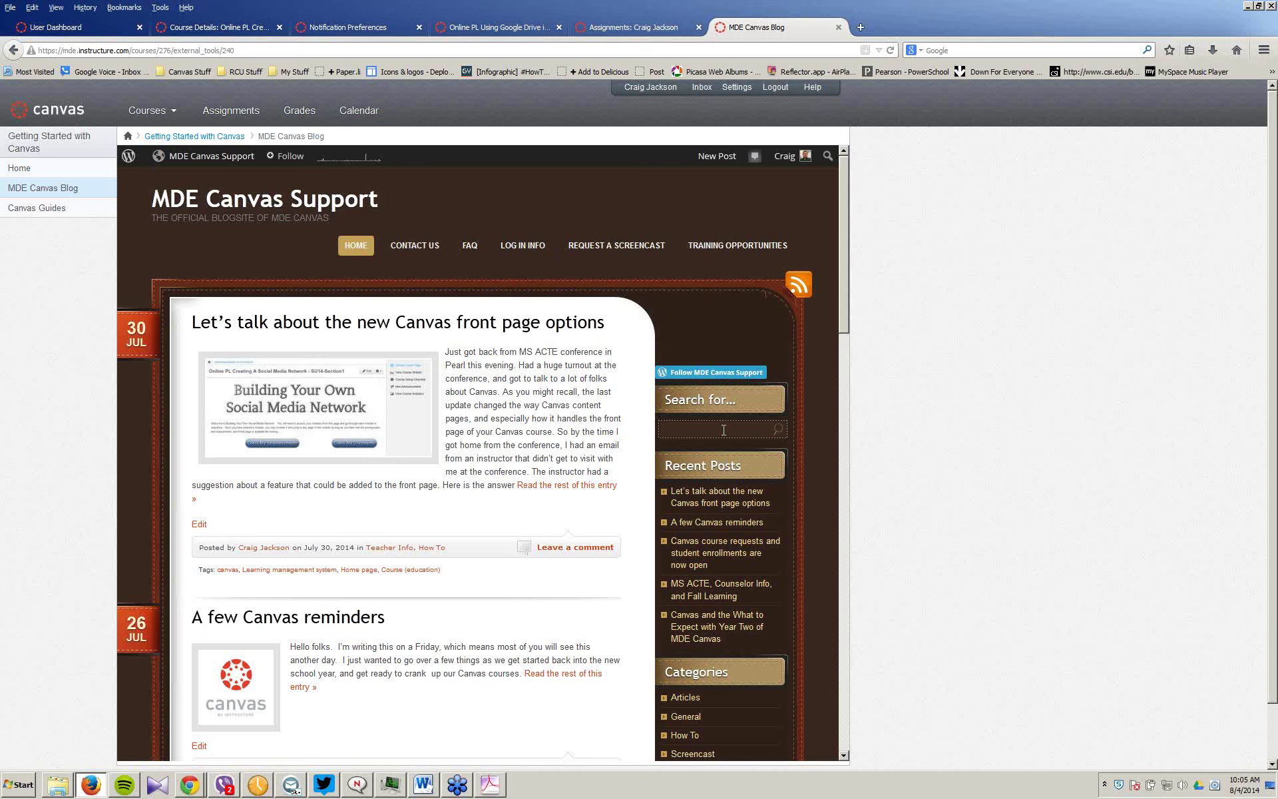
{"action": "type", "text": "Silent student"}
{"action": "key", "text": "Return"}
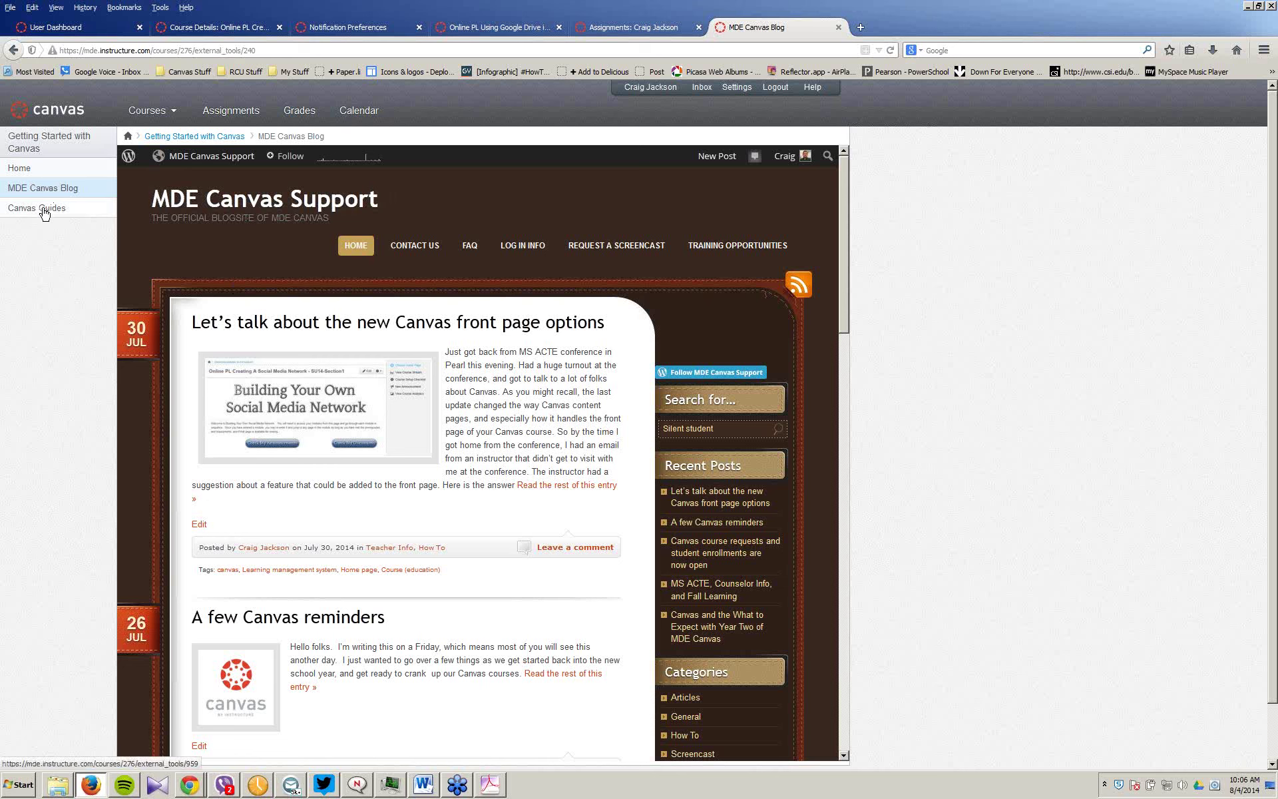
Step: Open the course's Canvas Guides page and launch the guides in a new tab
{"action": "left_click", "coordinate": [43, 210]}
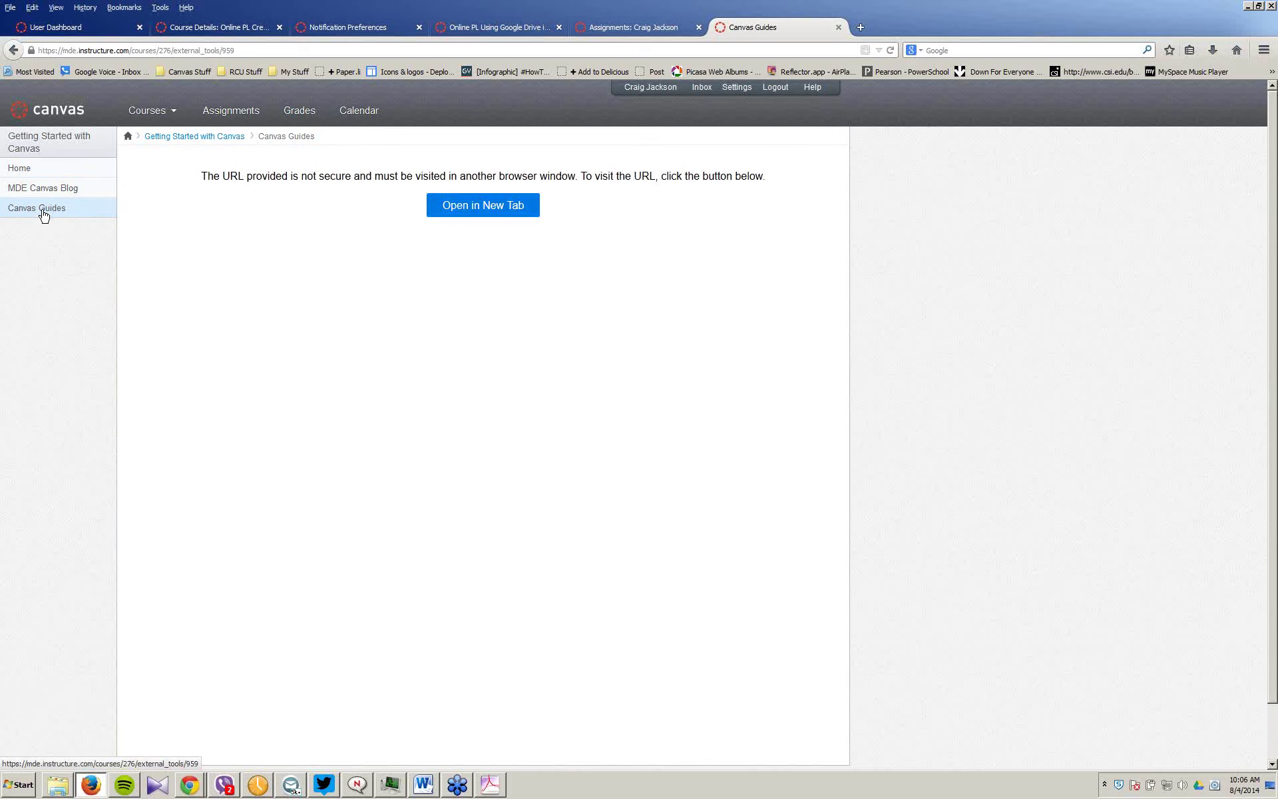
{"action": "left_click", "coordinate": [466, 212]}
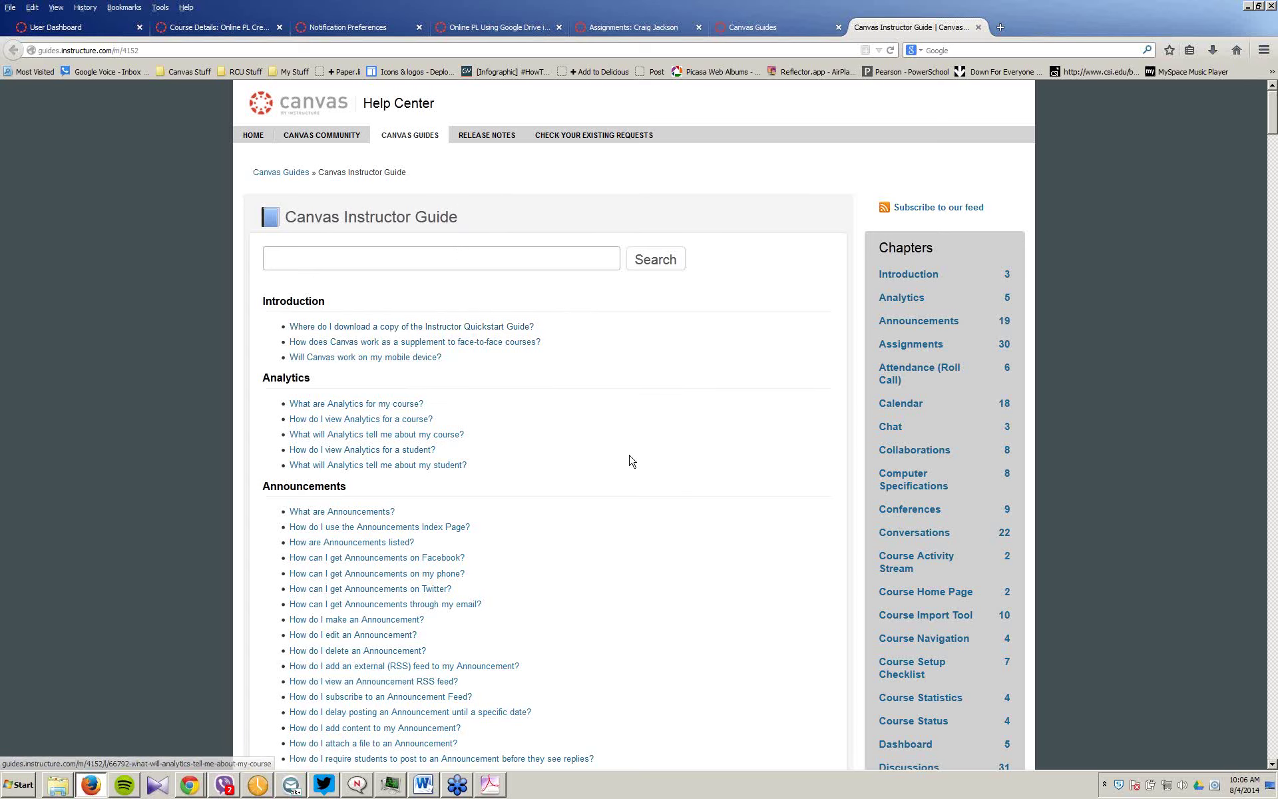
Step: Scroll the Canvas Instructor Guide down to the Assignments, Attendance and Calendar chapters
{"action": "scroll", "coordinate": [635, 461], "scroll_direction": "down", "scroll_amount": 1}
{"action": "scroll", "coordinate": [635, 459], "scroll_direction": "down", "scroll_amount": 3}
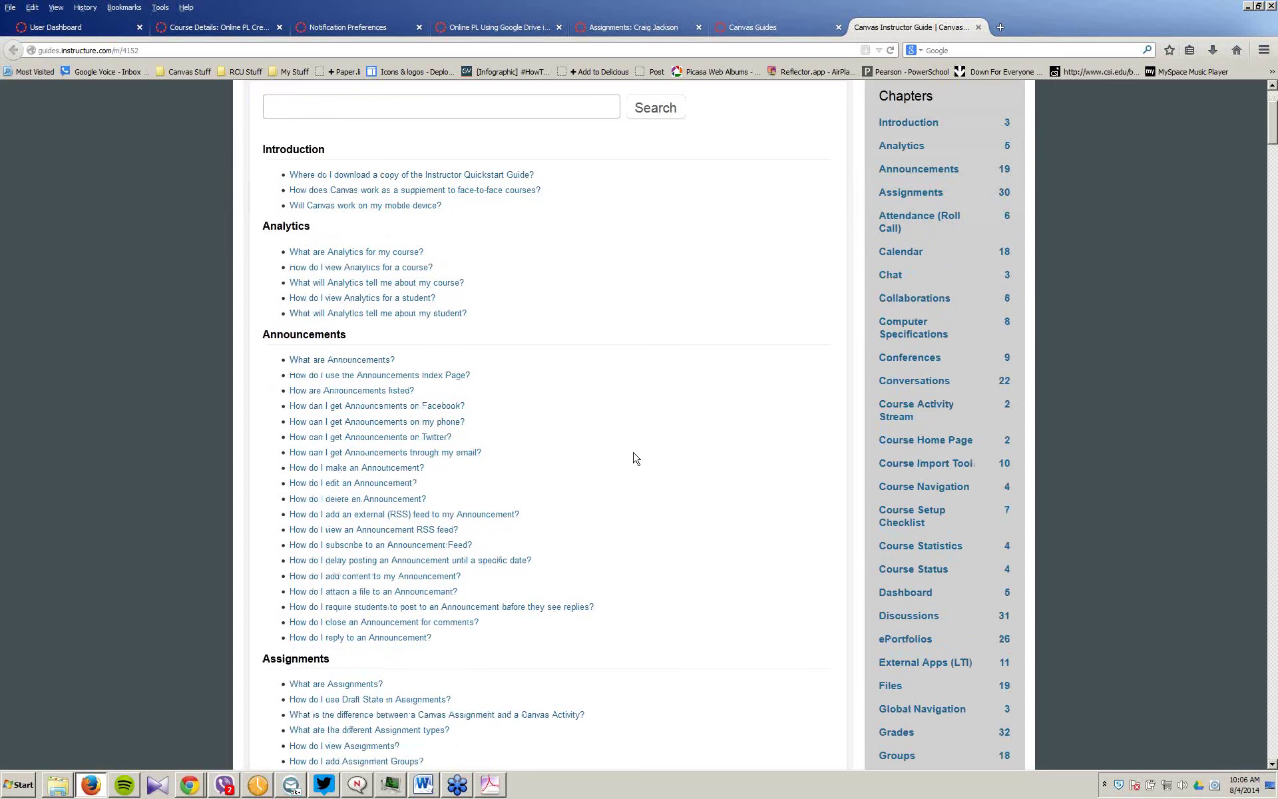
{"action": "scroll", "coordinate": [637, 455], "scroll_direction": "down", "scroll_amount": 2}
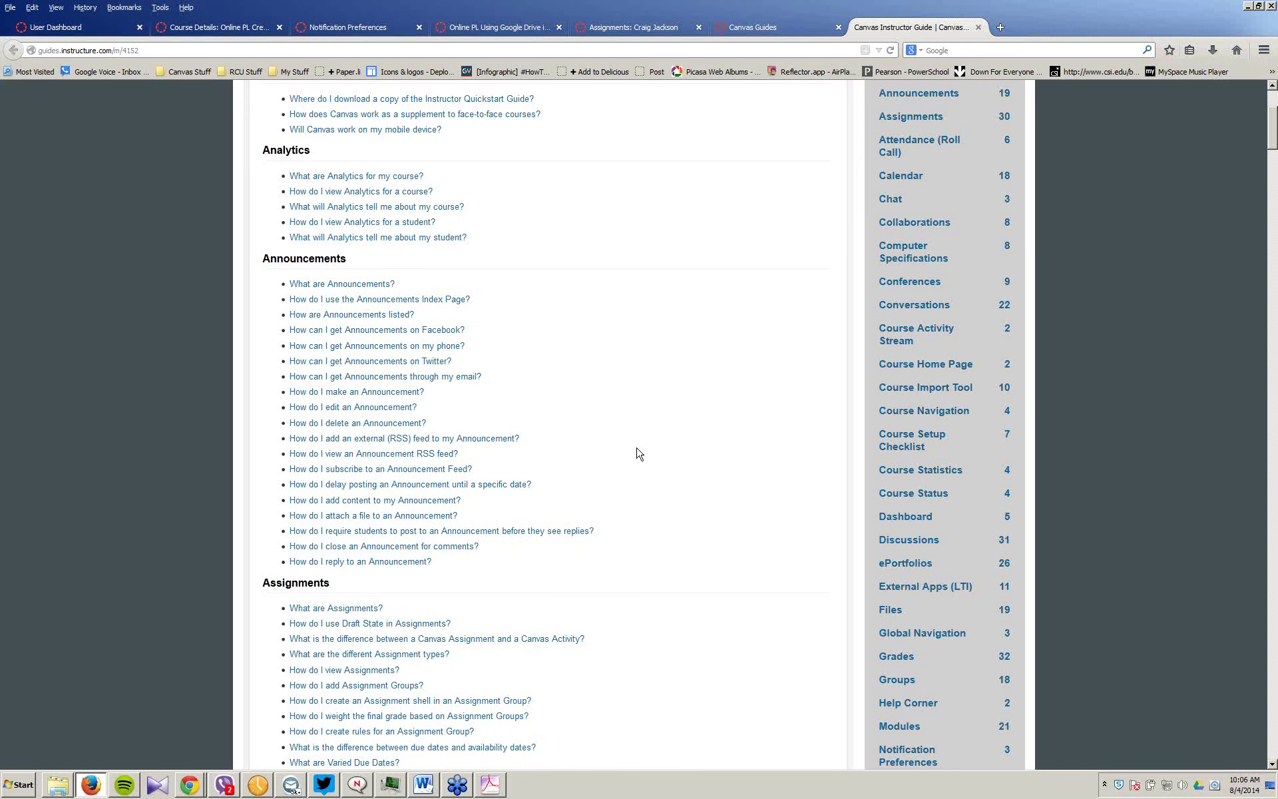
{"action": "scroll", "coordinate": [639, 454], "scroll_direction": "down", "scroll_amount": 1}
{"action": "scroll", "coordinate": [639, 454], "scroll_direction": "down", "scroll_amount": 8}
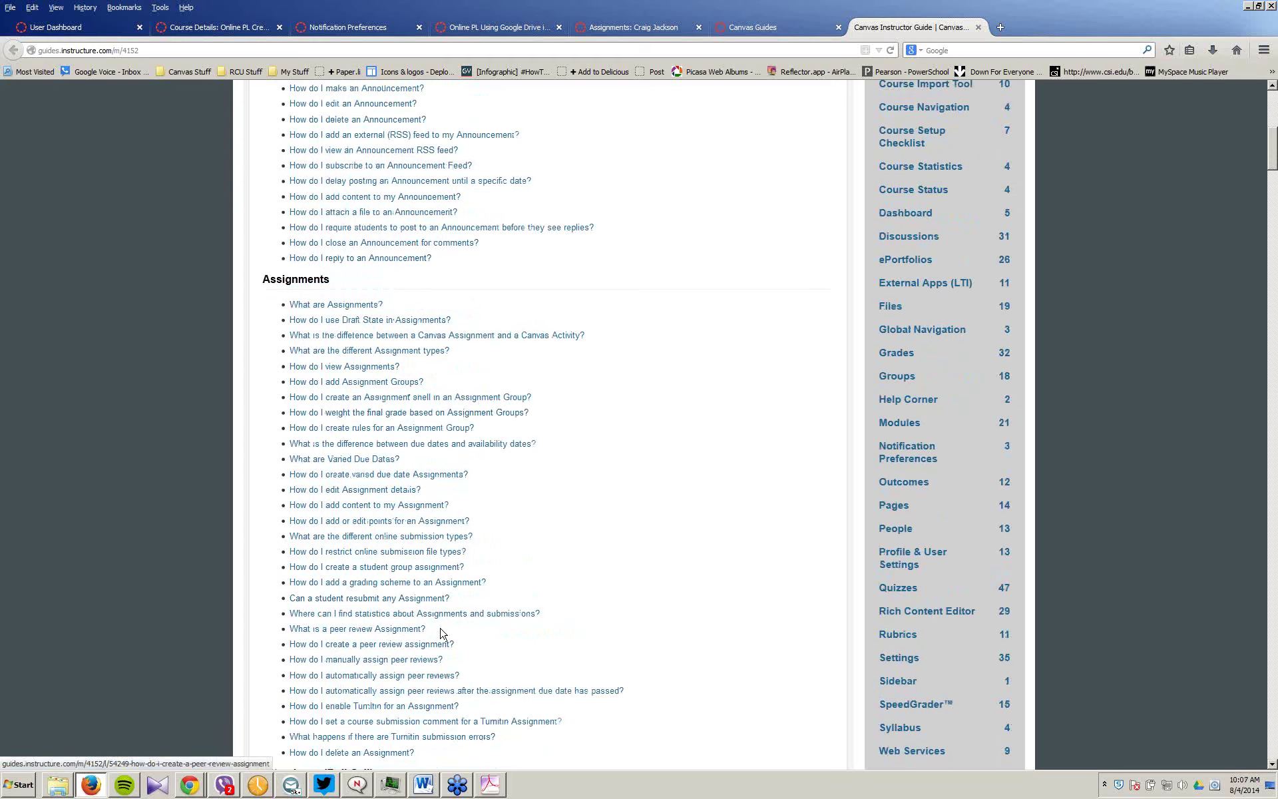
{"action": "scroll", "coordinate": [441, 632], "scroll_direction": "down", "scroll_amount": 6}
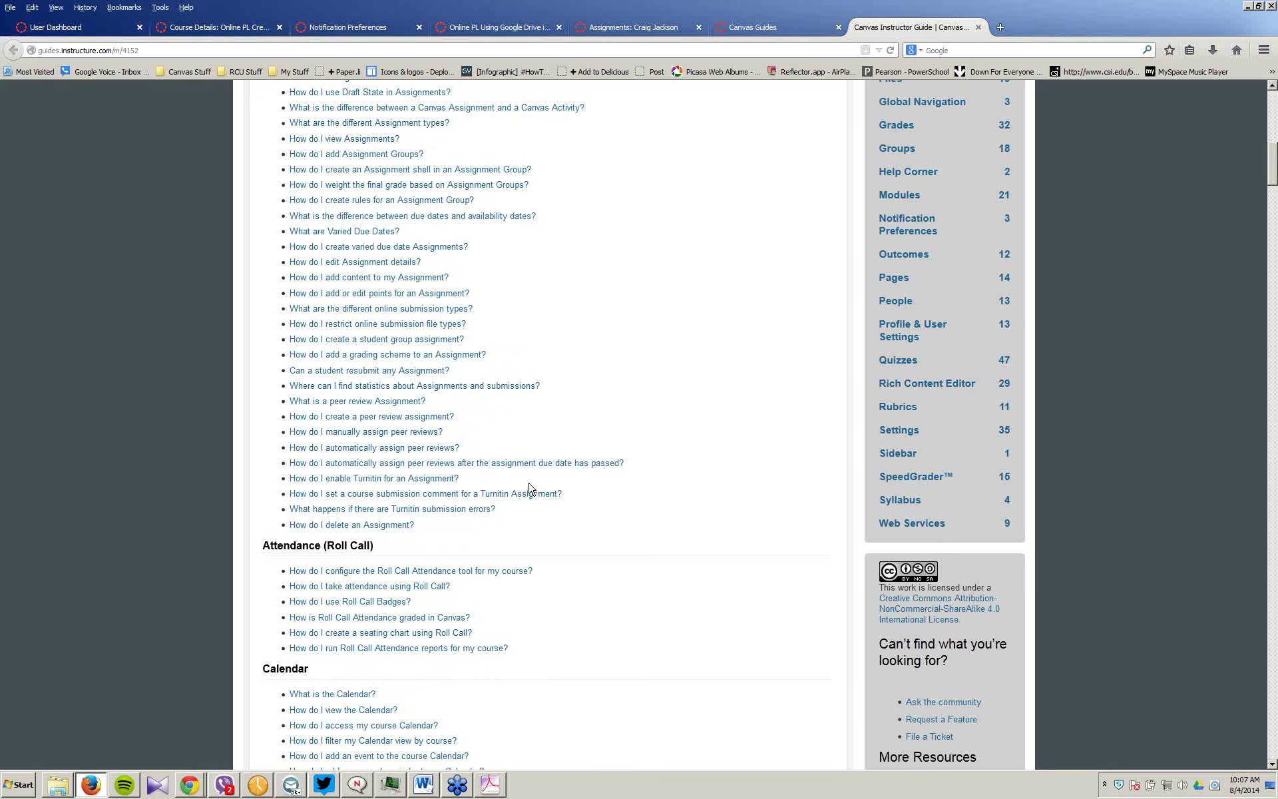
{"action": "scroll", "coordinate": [529, 488], "scroll_direction": "up", "scroll_amount": 20}
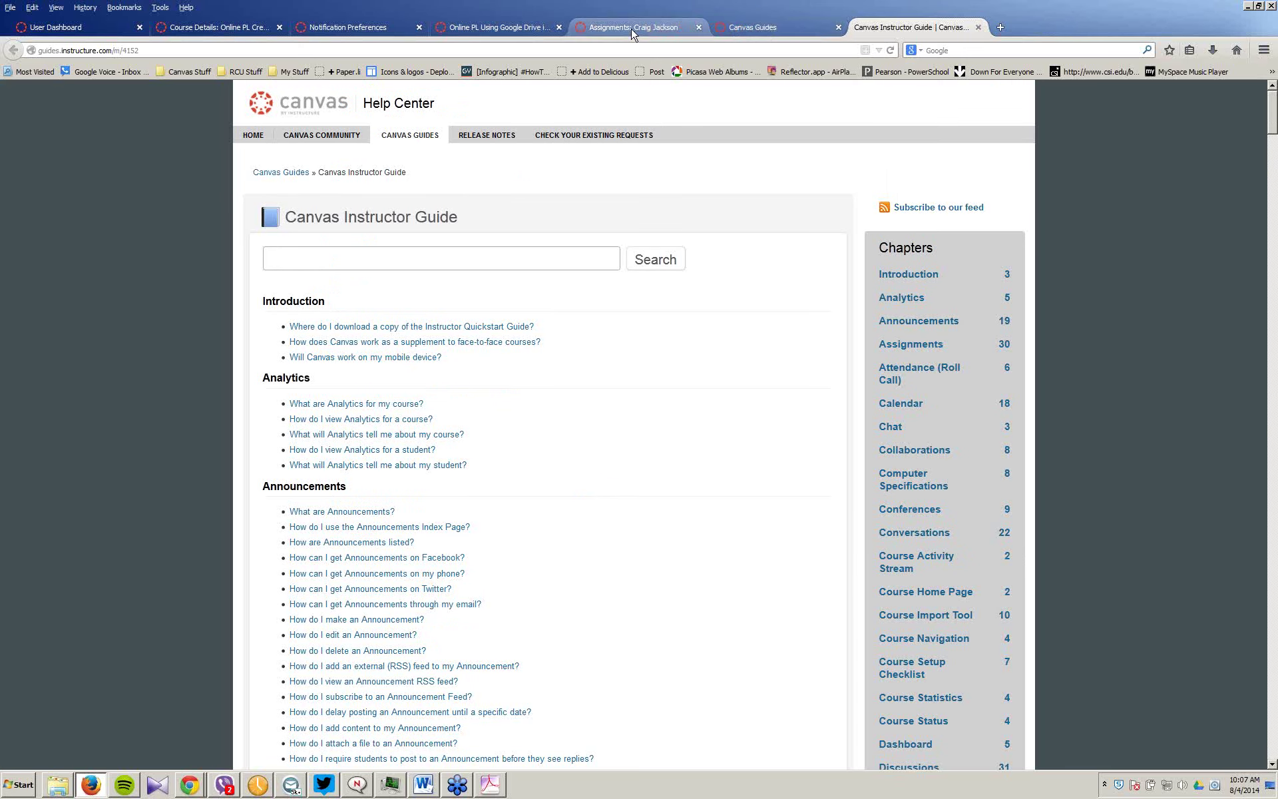
Step: Return to the Getting Started with Canvas course home page, then start a fresh browser tab
{"action": "left_click", "coordinate": [773, 30]}
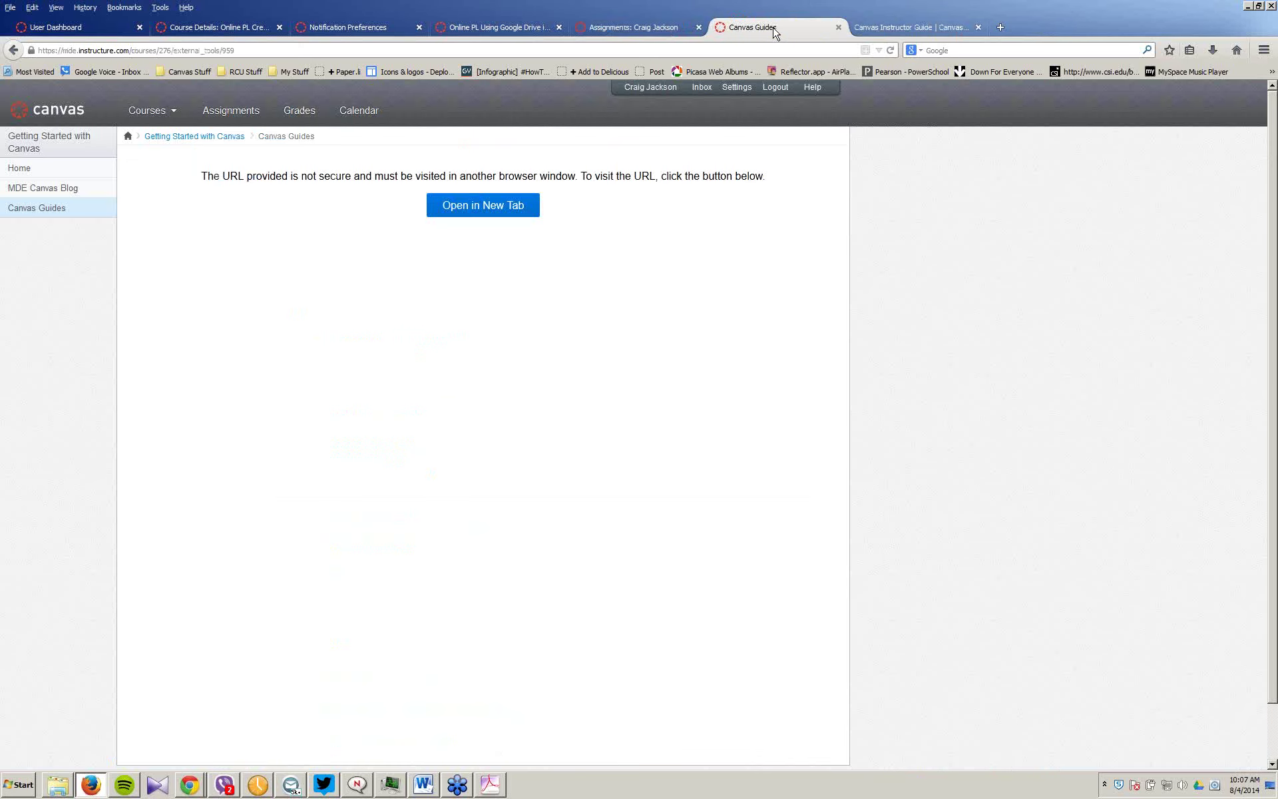
{"action": "left_click", "coordinate": [19, 170]}
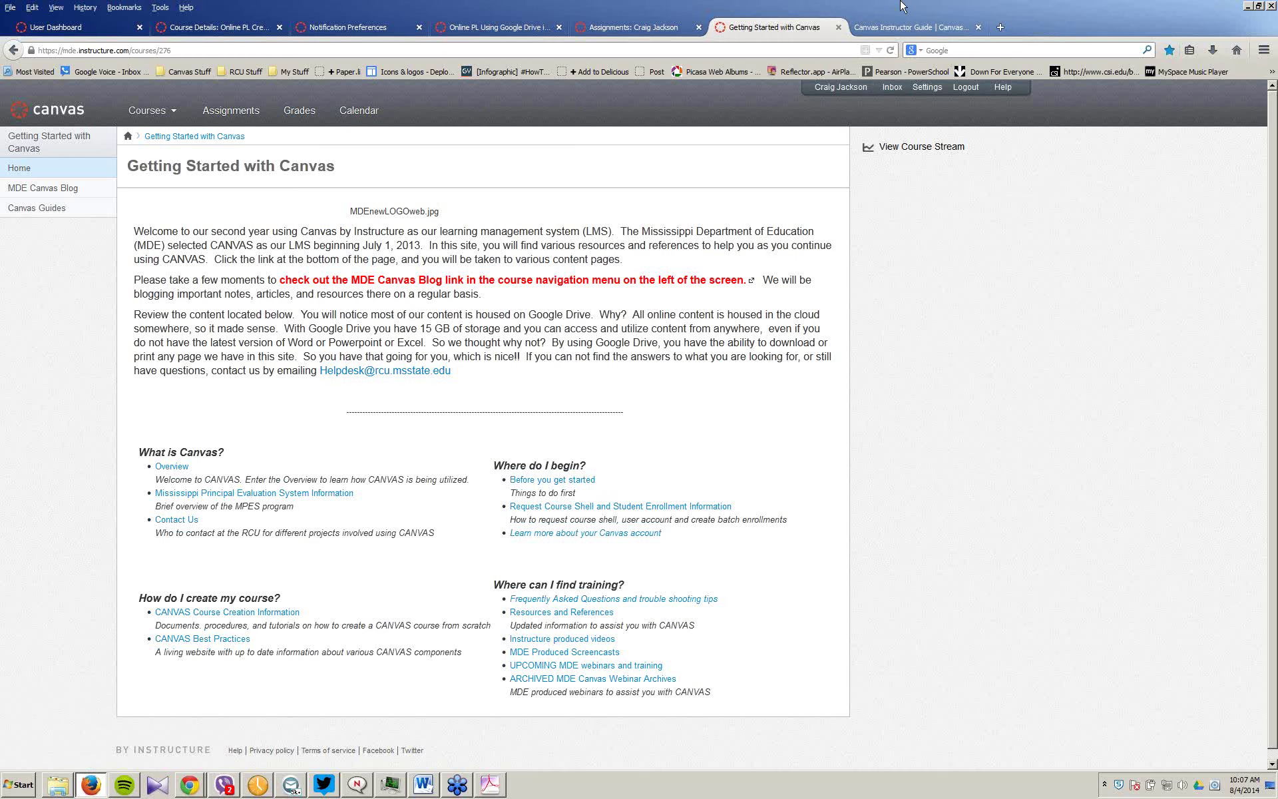
{"action": "left_click", "coordinate": [999, 28]}
Step: Go to the MDE Canvas Support blog and read through the 'Canvas course requests and student enrollments are now open' post
{"action": "type", "text": "mdecanvas.wordpress.com/"}
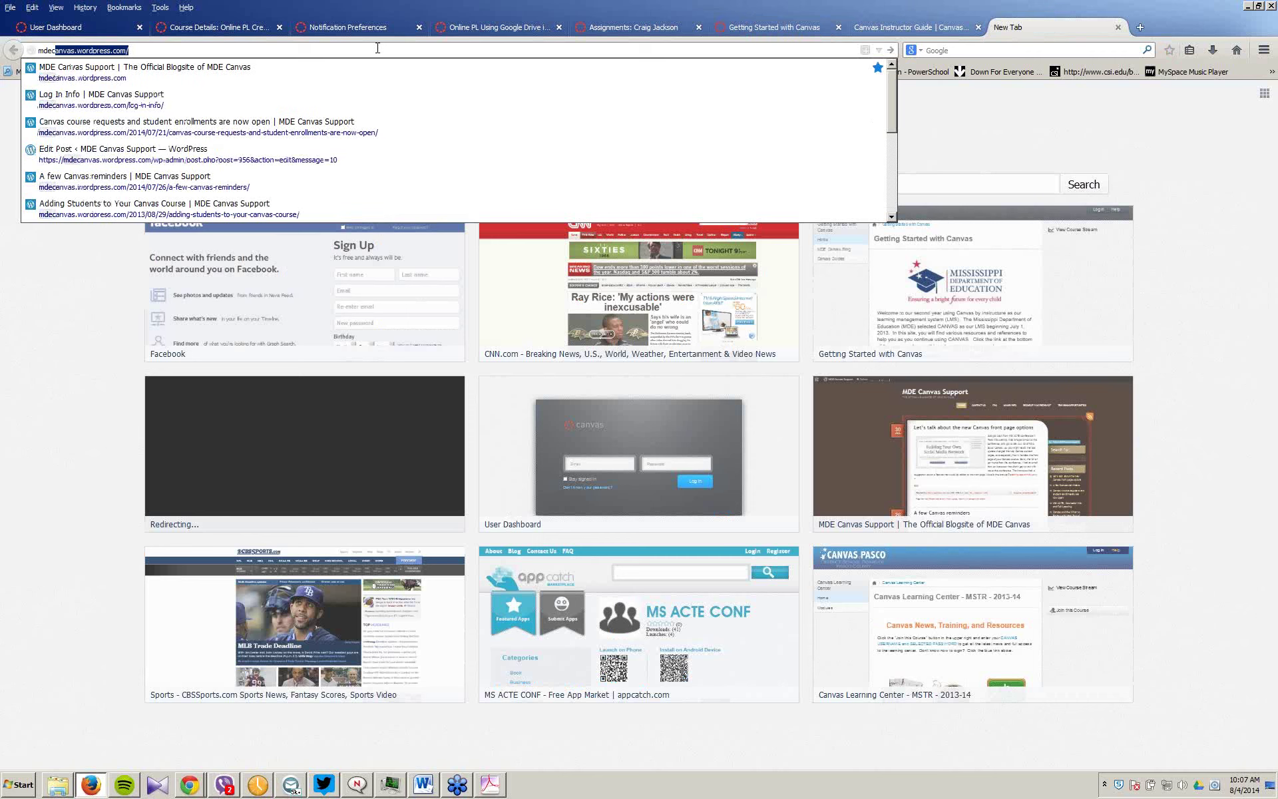
{"action": "key", "text": "Return"}
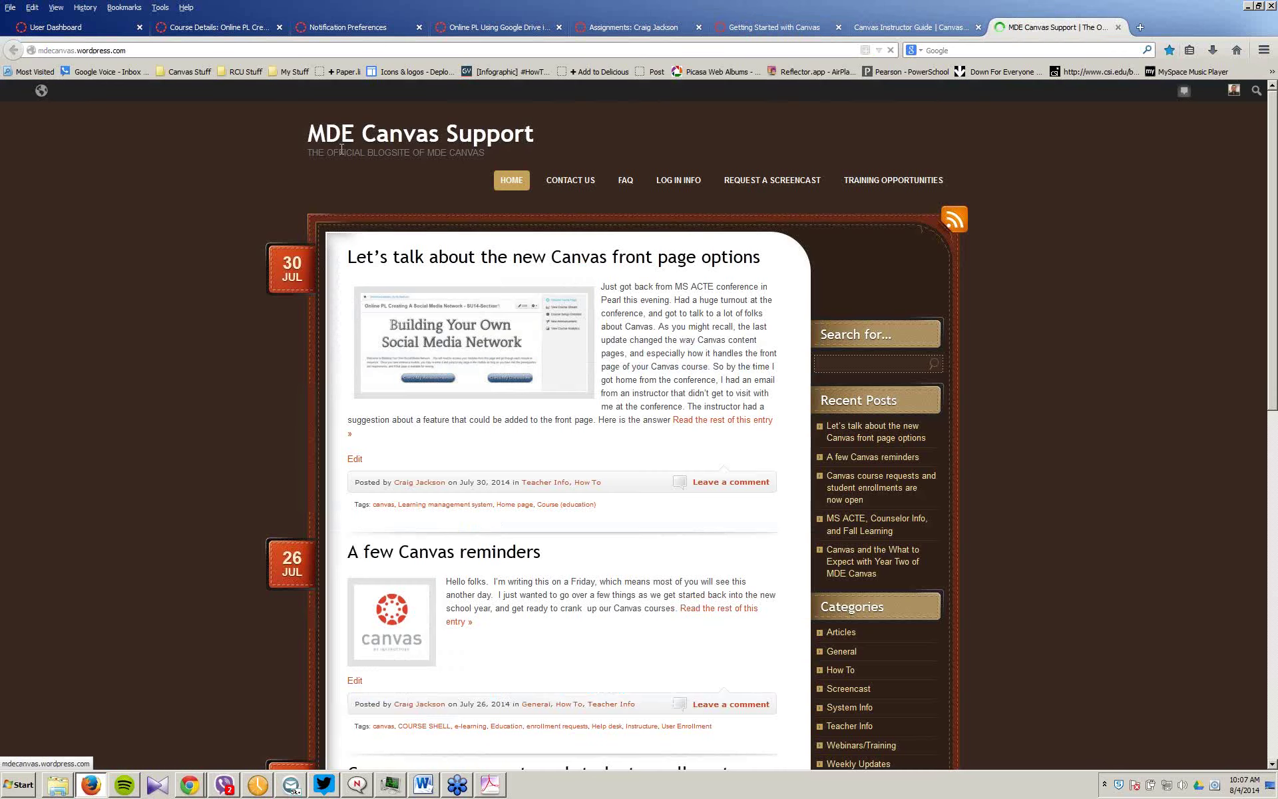
{"action": "scroll", "coordinate": [607, 320], "scroll_direction": "down", "scroll_amount": 5}
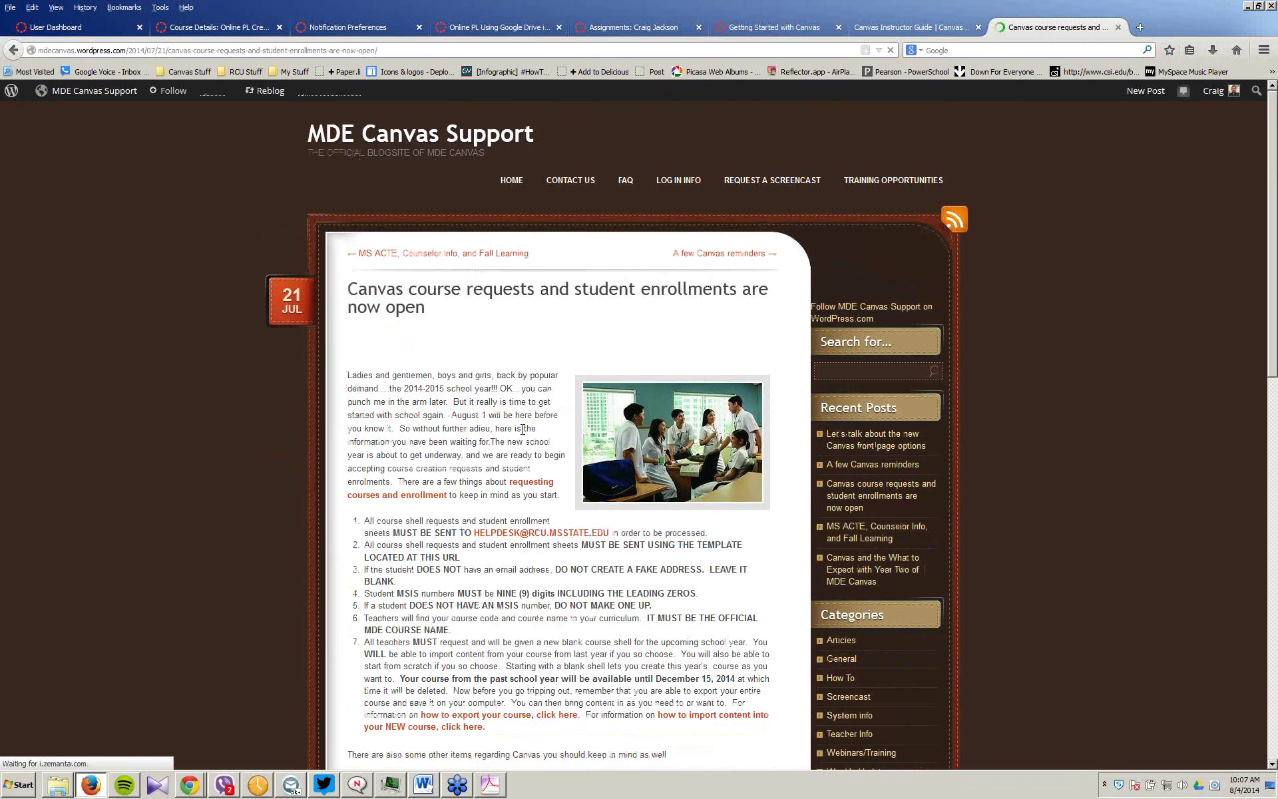
{"action": "scroll", "coordinate": [523, 429], "scroll_direction": "down", "scroll_amount": 3}
{"action": "scroll", "coordinate": [514, 442], "scroll_direction": "up", "scroll_amount": 3}
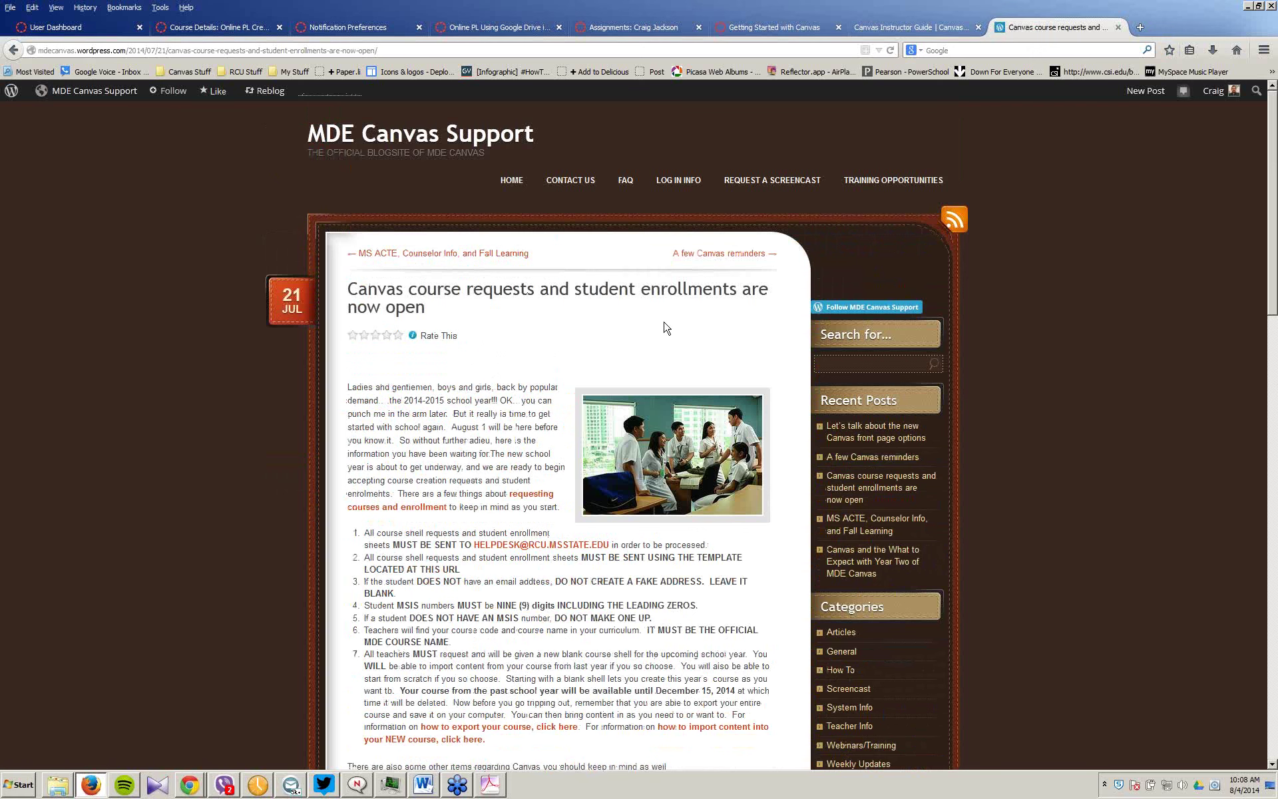
{"action": "scroll", "coordinate": [666, 328], "scroll_direction": "down", "scroll_amount": 1}
{"action": "scroll", "coordinate": [666, 327], "scroll_direction": "down", "scroll_amount": 3}
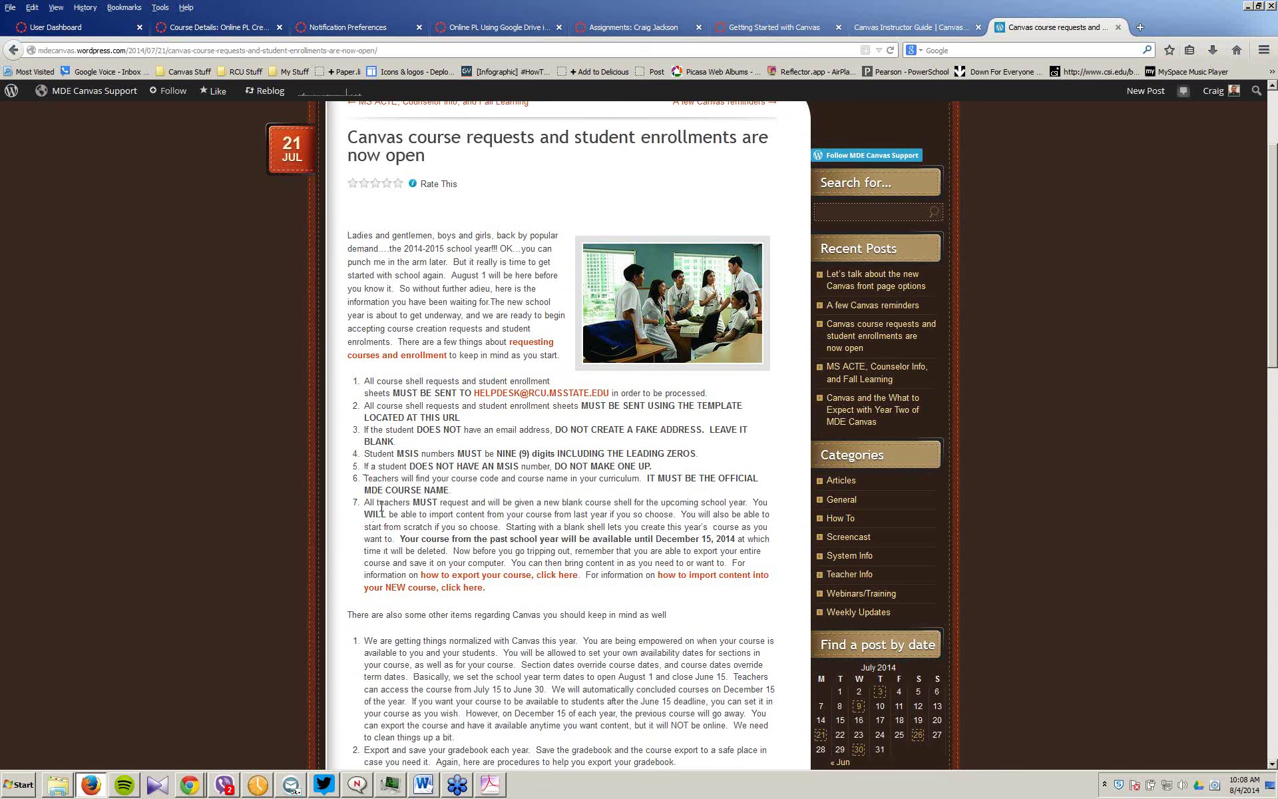
{"action": "scroll", "coordinate": [382, 508], "scroll_direction": "up", "scroll_amount": 3}
{"action": "scroll", "coordinate": [381, 506], "scroll_direction": "up", "scroll_amount": 1}
{"action": "scroll", "coordinate": [431, 519], "scroll_direction": "down", "scroll_amount": 3}
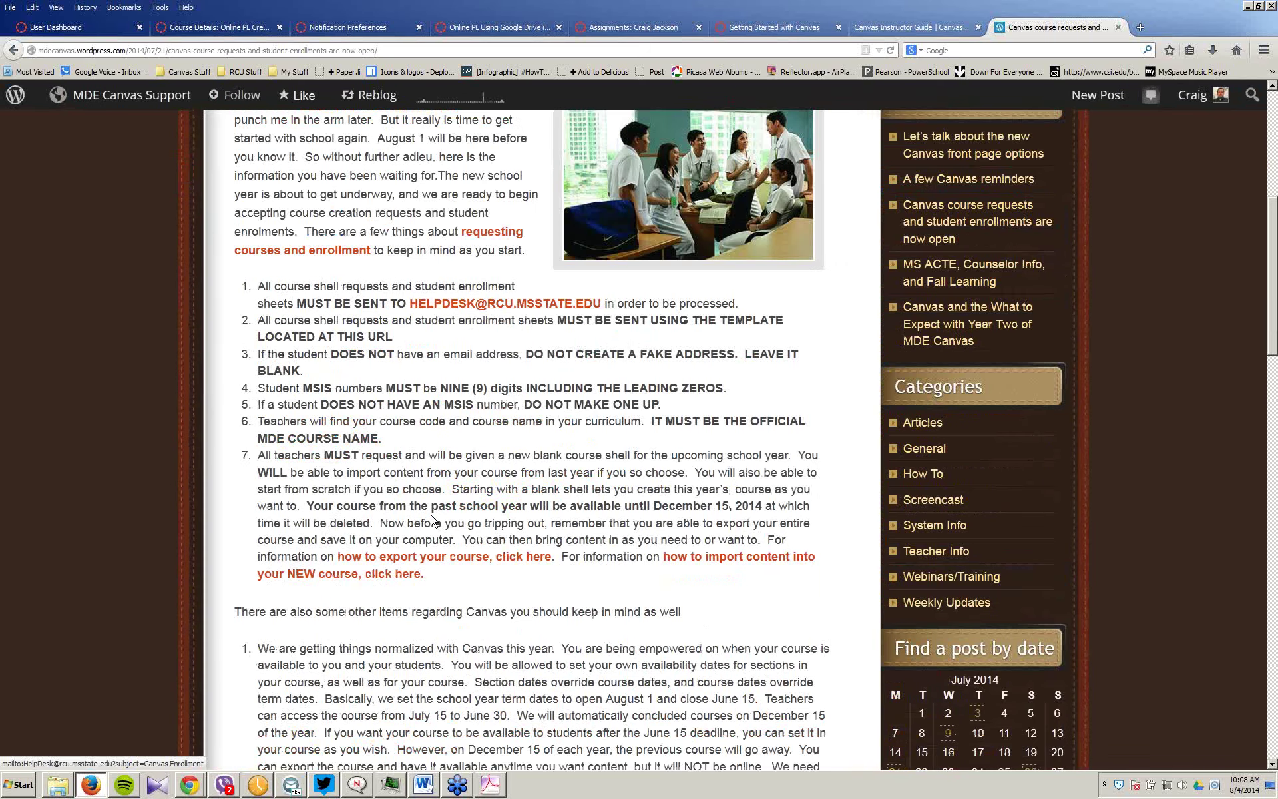
{"action": "scroll", "coordinate": [432, 519], "scroll_direction": "up", "scroll_amount": 1}
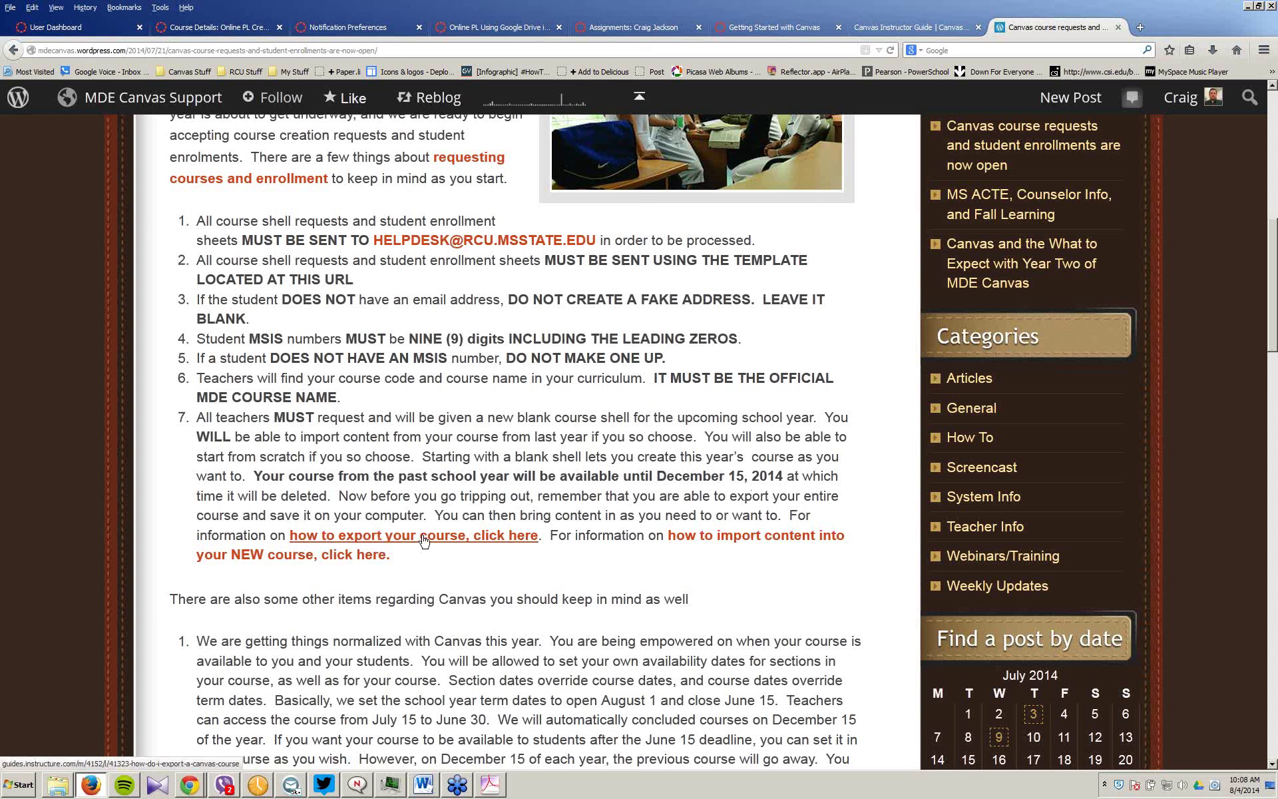
Step: Read the guide on importing content into a new course, then return to the course settings
{"action": "left_click", "coordinate": [746, 540]}
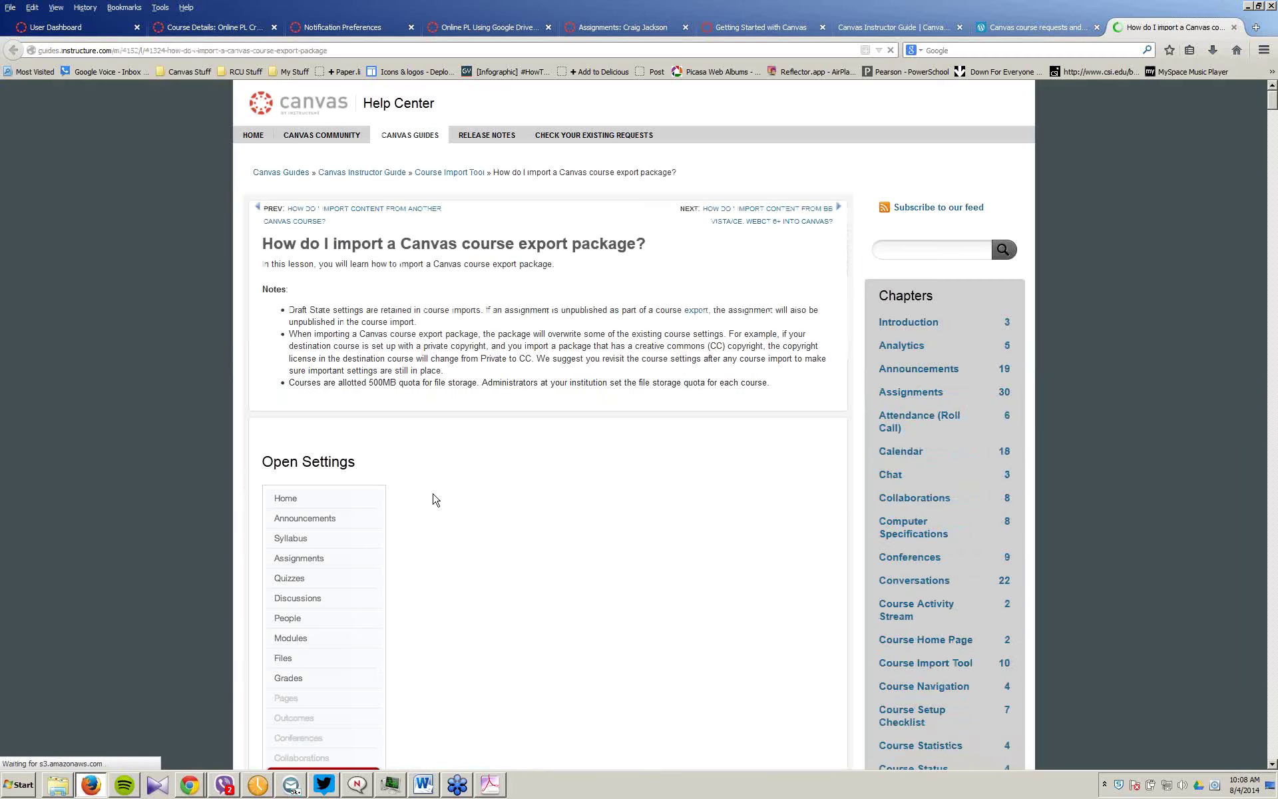
{"action": "scroll", "coordinate": [434, 499], "scroll_direction": "down", "scroll_amount": 1}
{"action": "scroll", "coordinate": [433, 499], "scroll_direction": "down", "scroll_amount": 6}
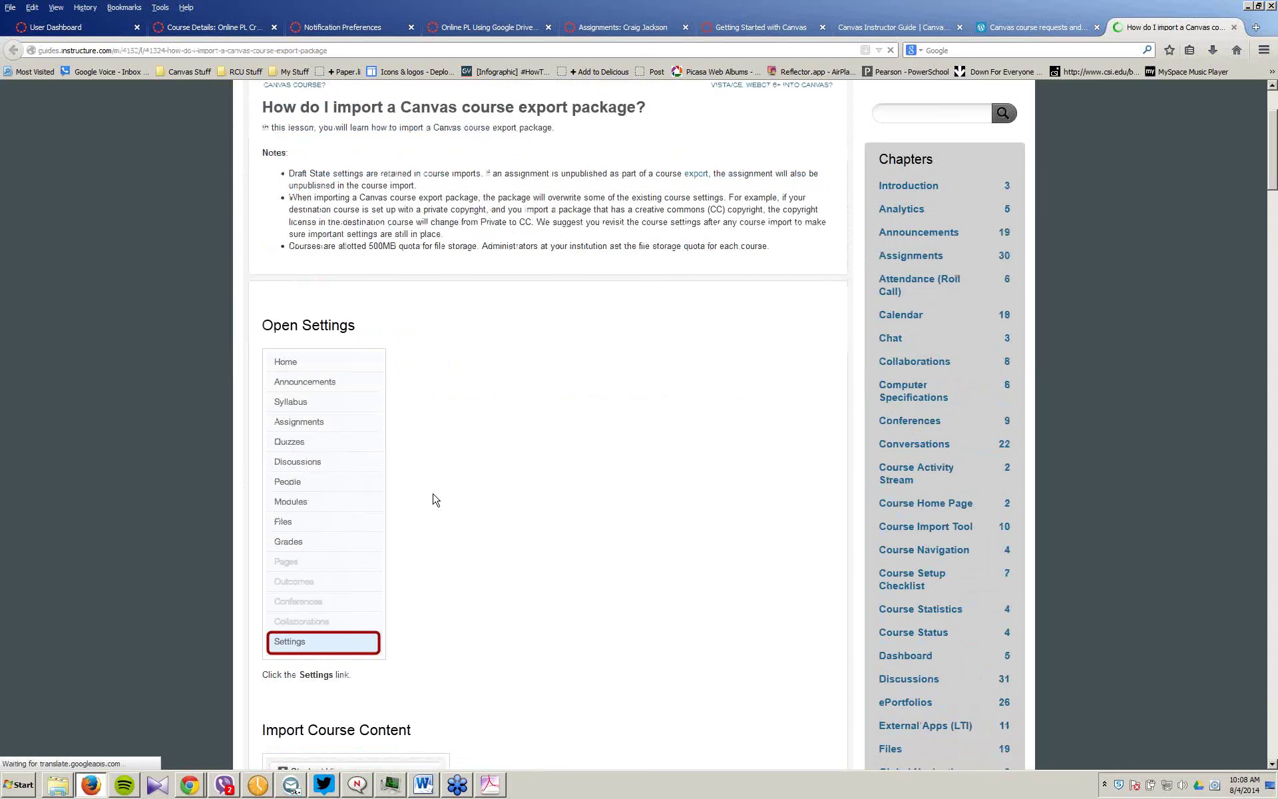
{"action": "scroll", "coordinate": [434, 499], "scroll_direction": "up", "scroll_amount": 7}
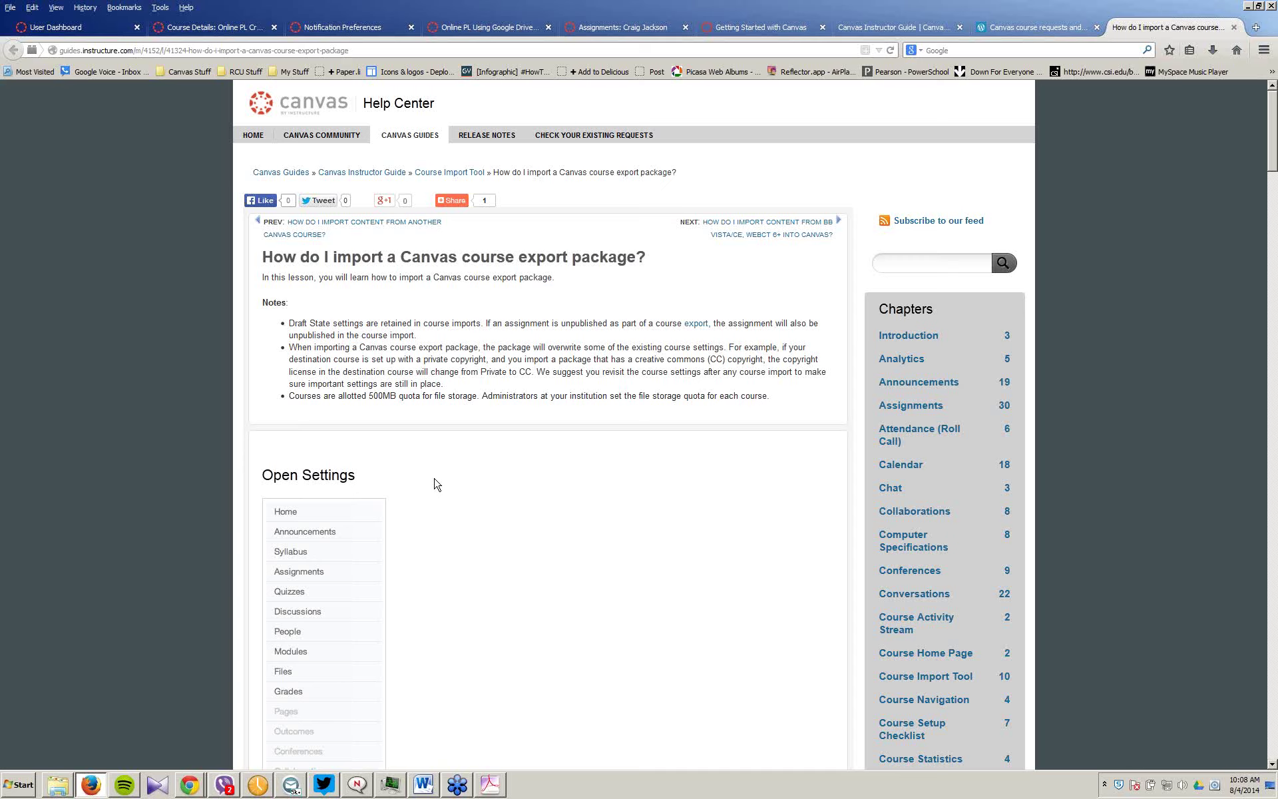
{"action": "left_click", "coordinate": [207, 30]}
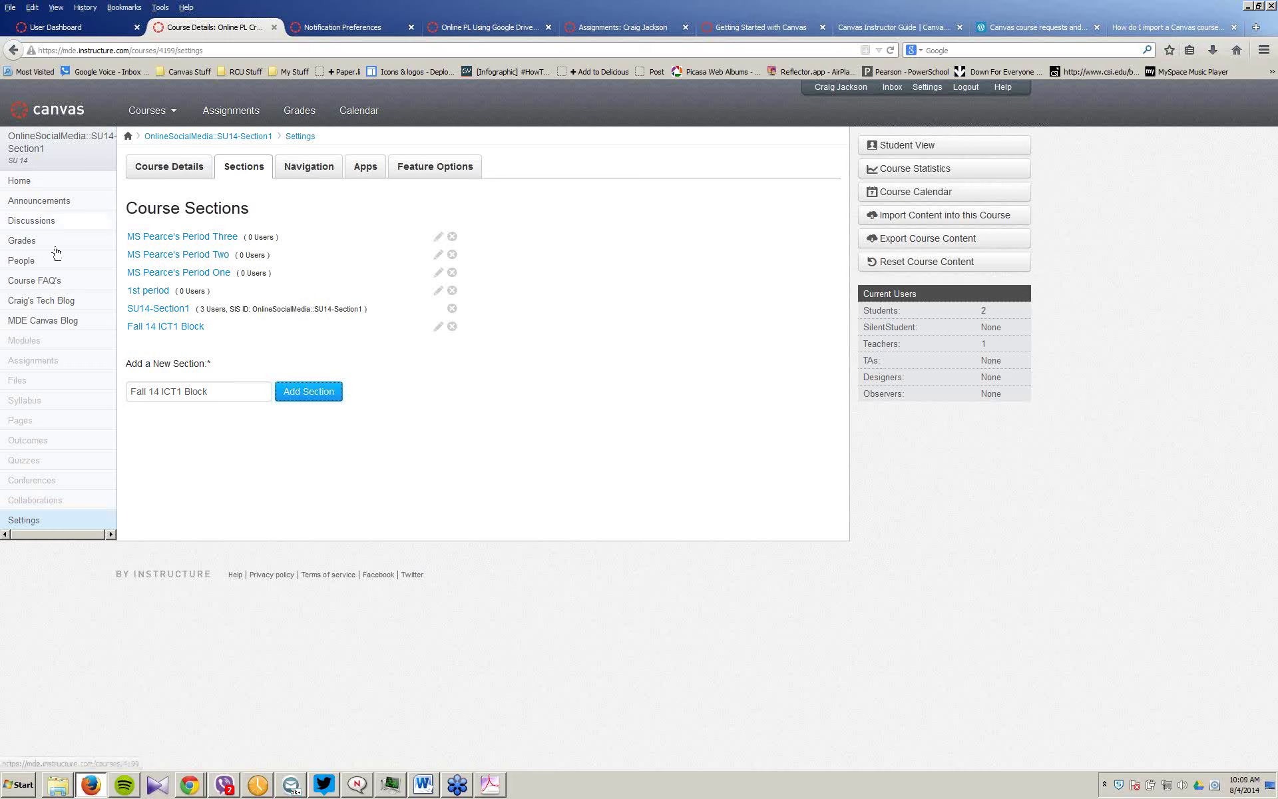
Step: Reload the course settings, view Course Details, and go to the course's content exports
{"action": "left_click", "coordinate": [25, 526]}
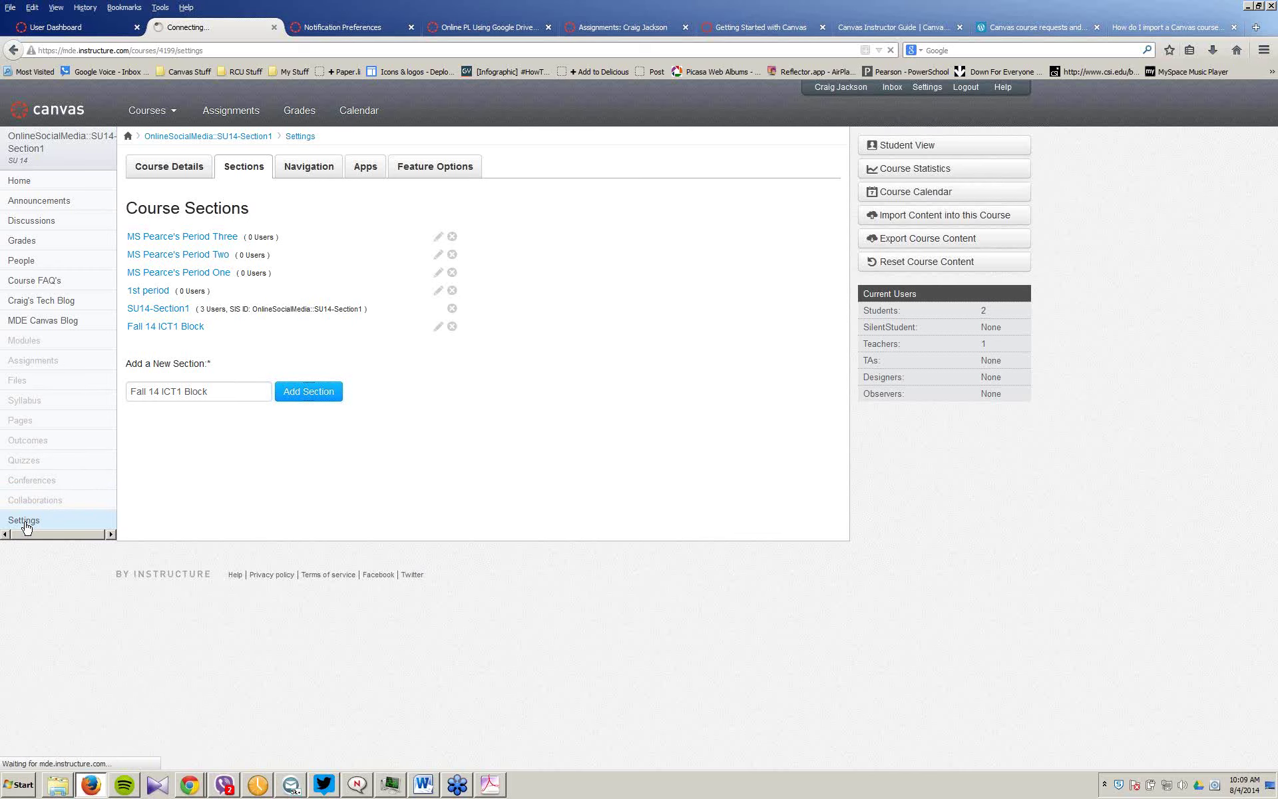
{"action": "left_click", "coordinate": [167, 166]}
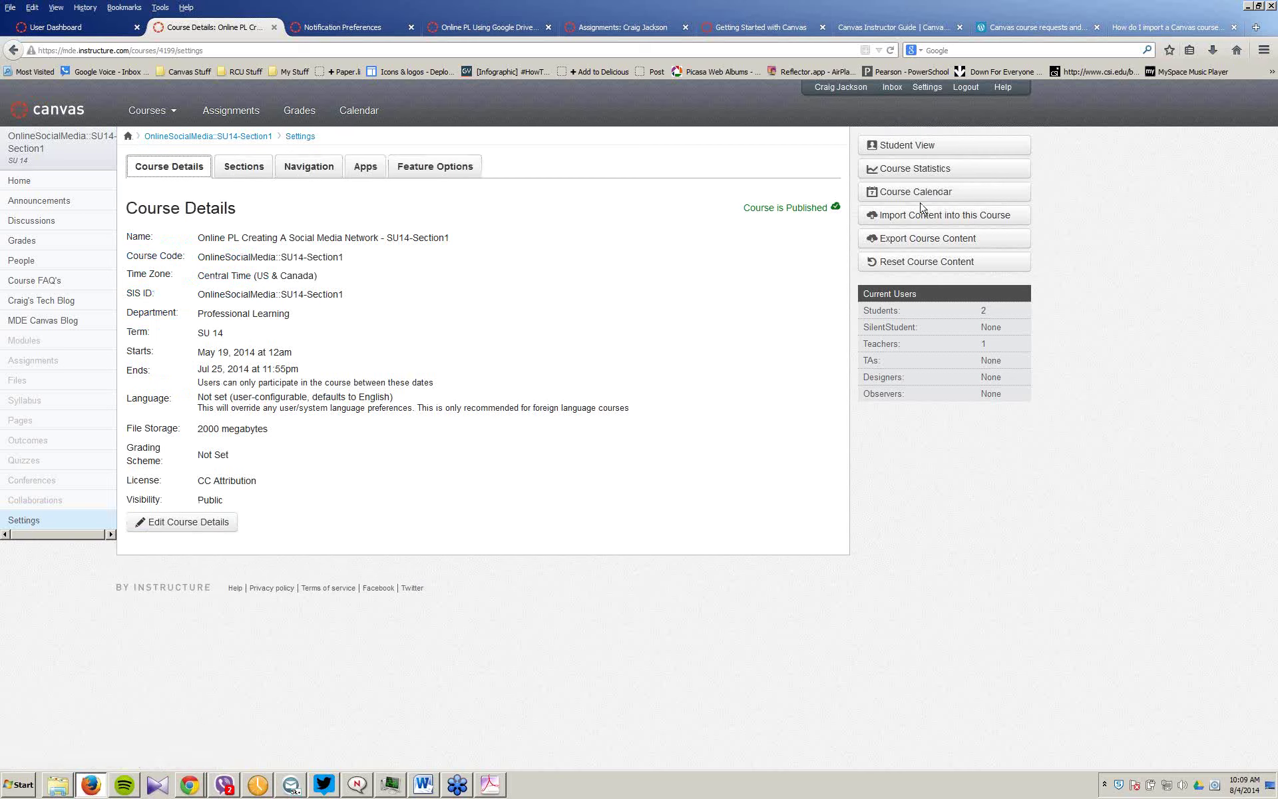
{"action": "left_click", "coordinate": [927, 241]}
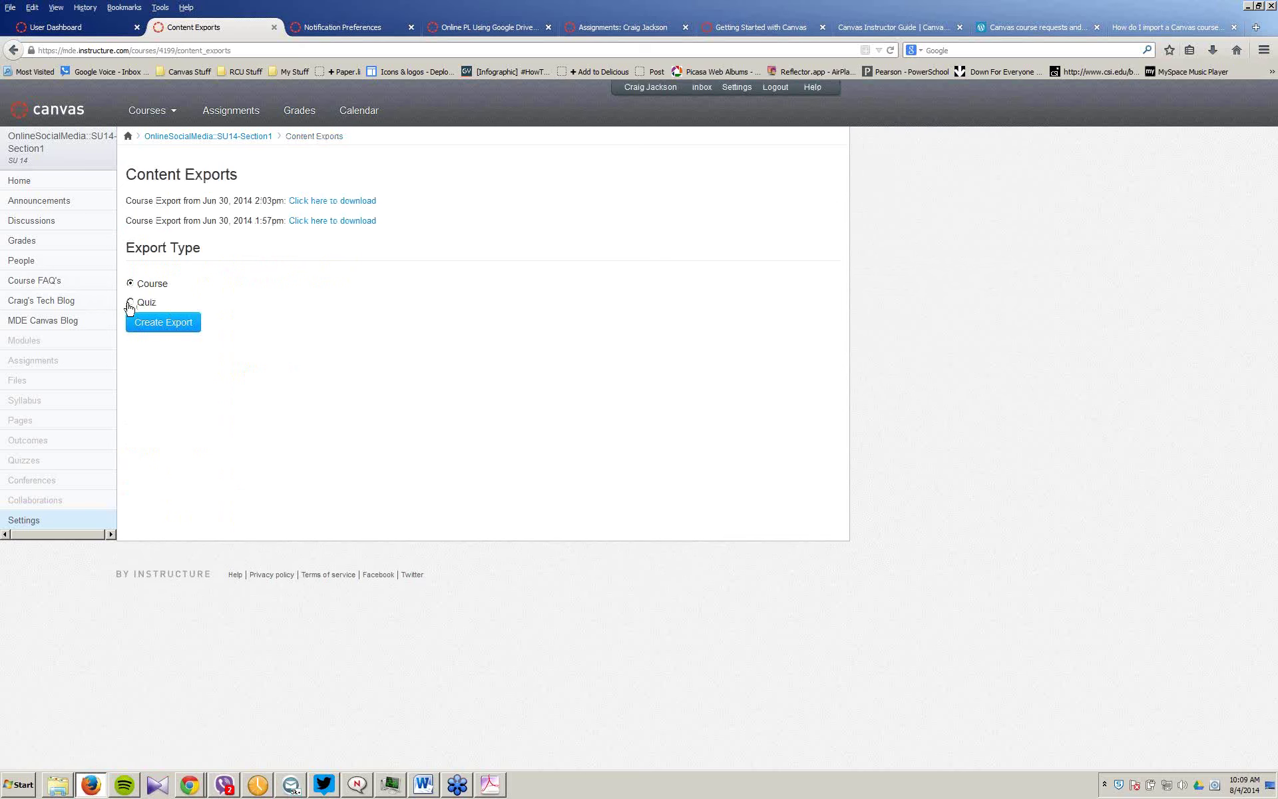
Step: Create a full Course export and save the 962 KB .imscc package to the computer
{"action": "left_click", "coordinate": [177, 328]}
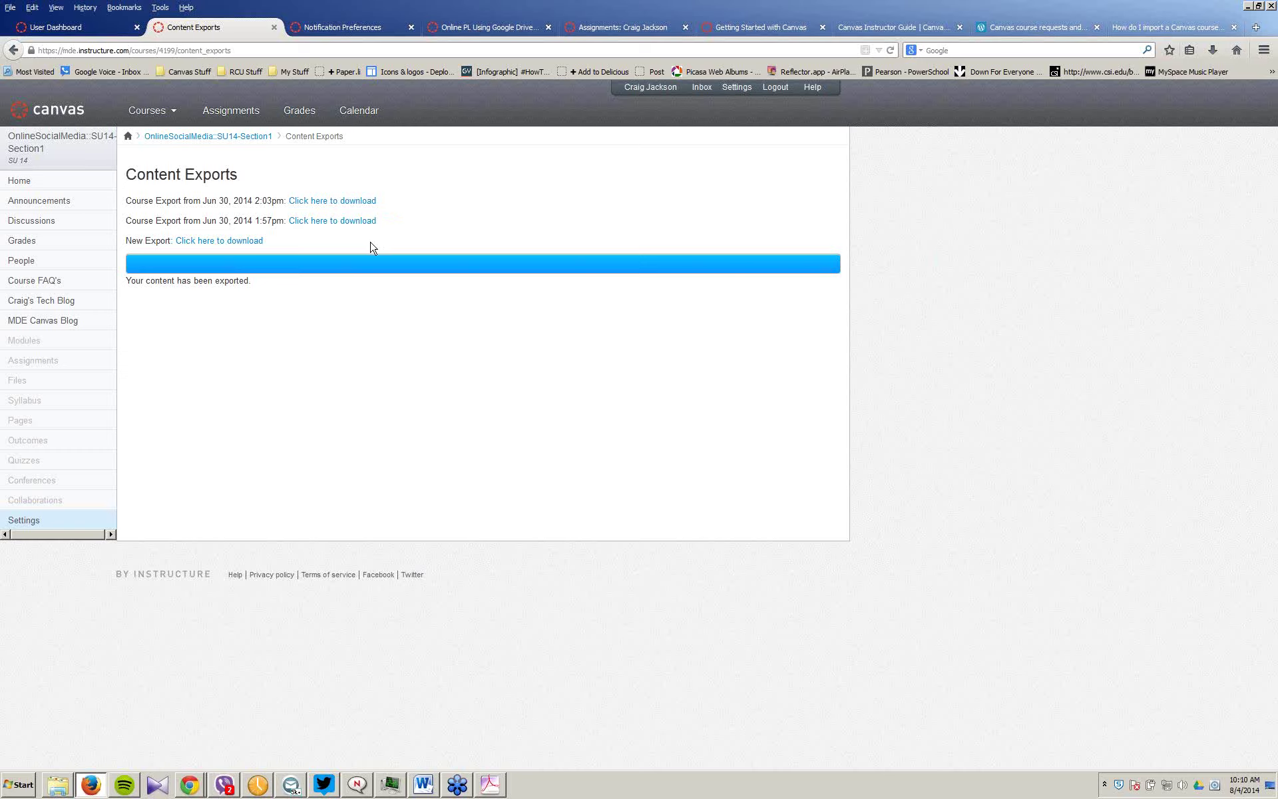
{"action": "left_click", "coordinate": [234, 241]}
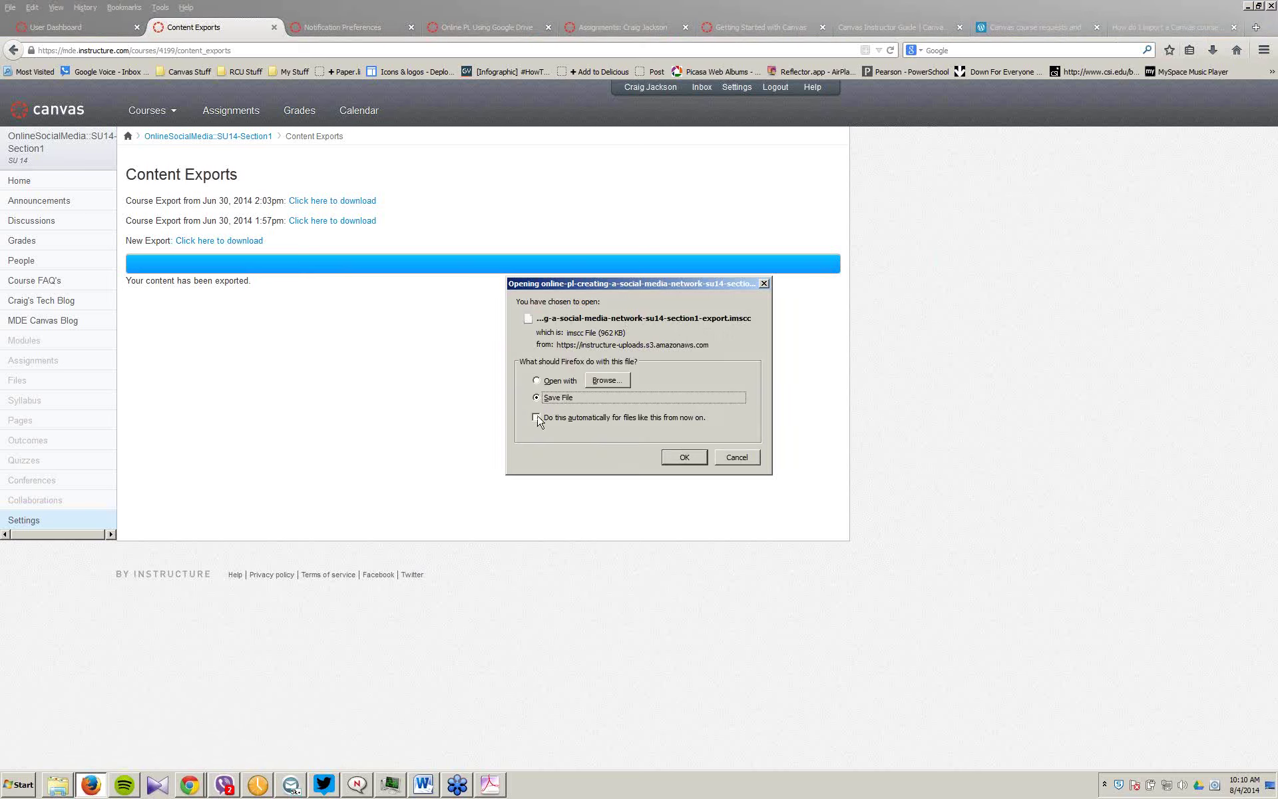
{"action": "left_click", "coordinate": [679, 458]}
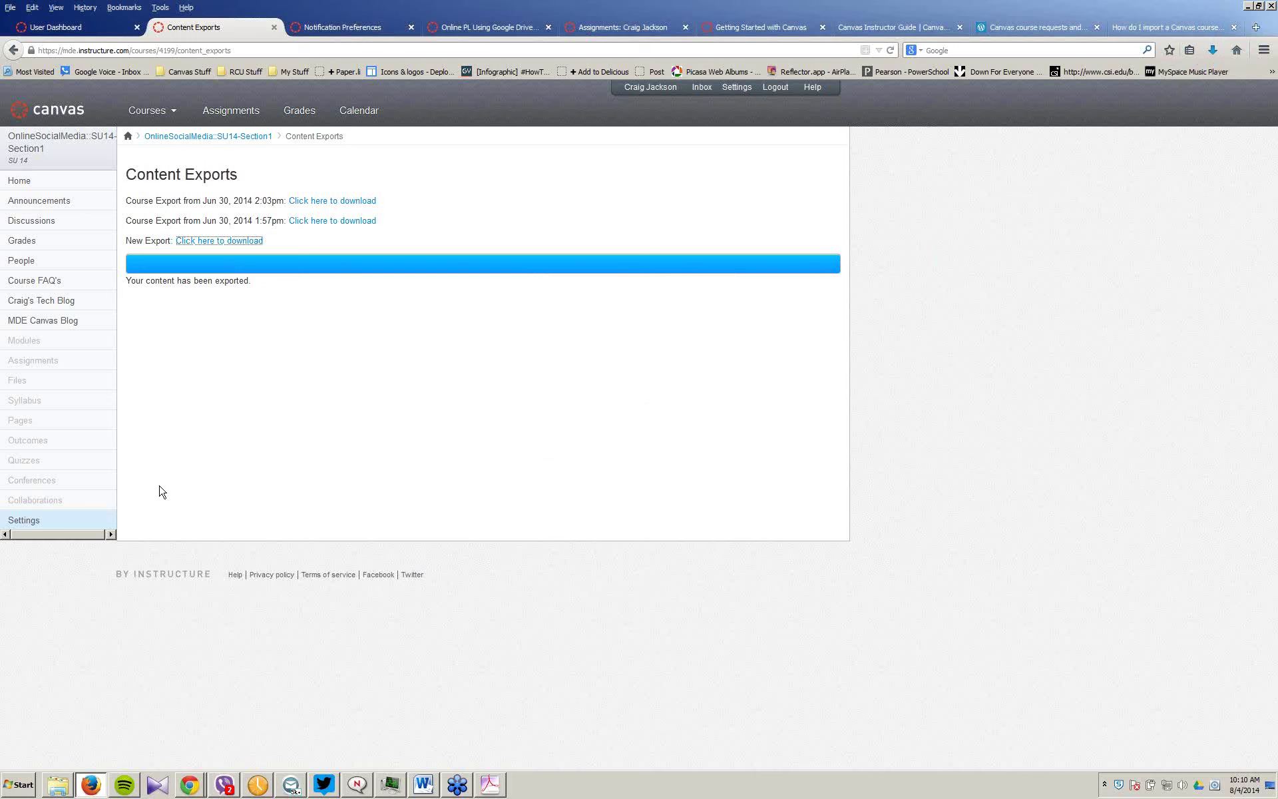
Step: Switch to the Canvas 101 course's settings and reach its Import Content into this Course page
{"action": "left_click", "coordinate": [30, 524]}
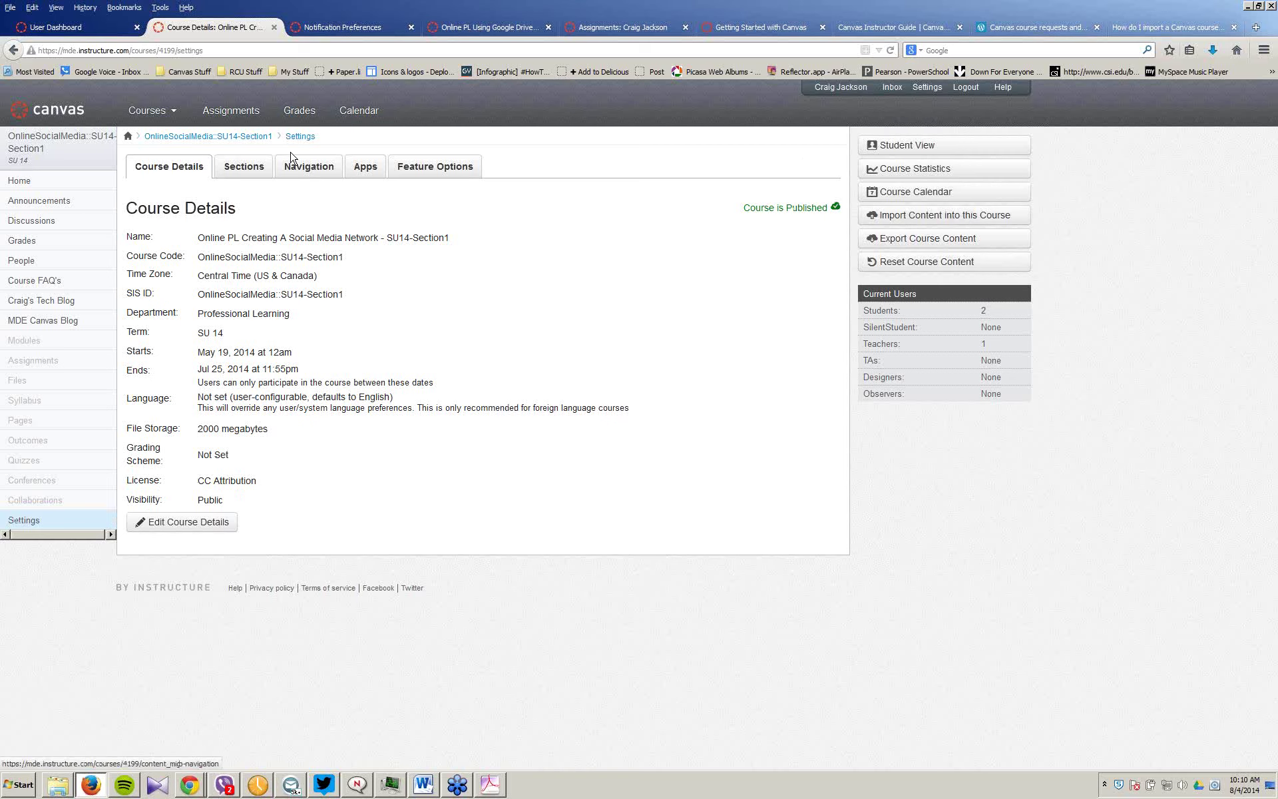
{"action": "mouse_move", "coordinate": [176, 122]}
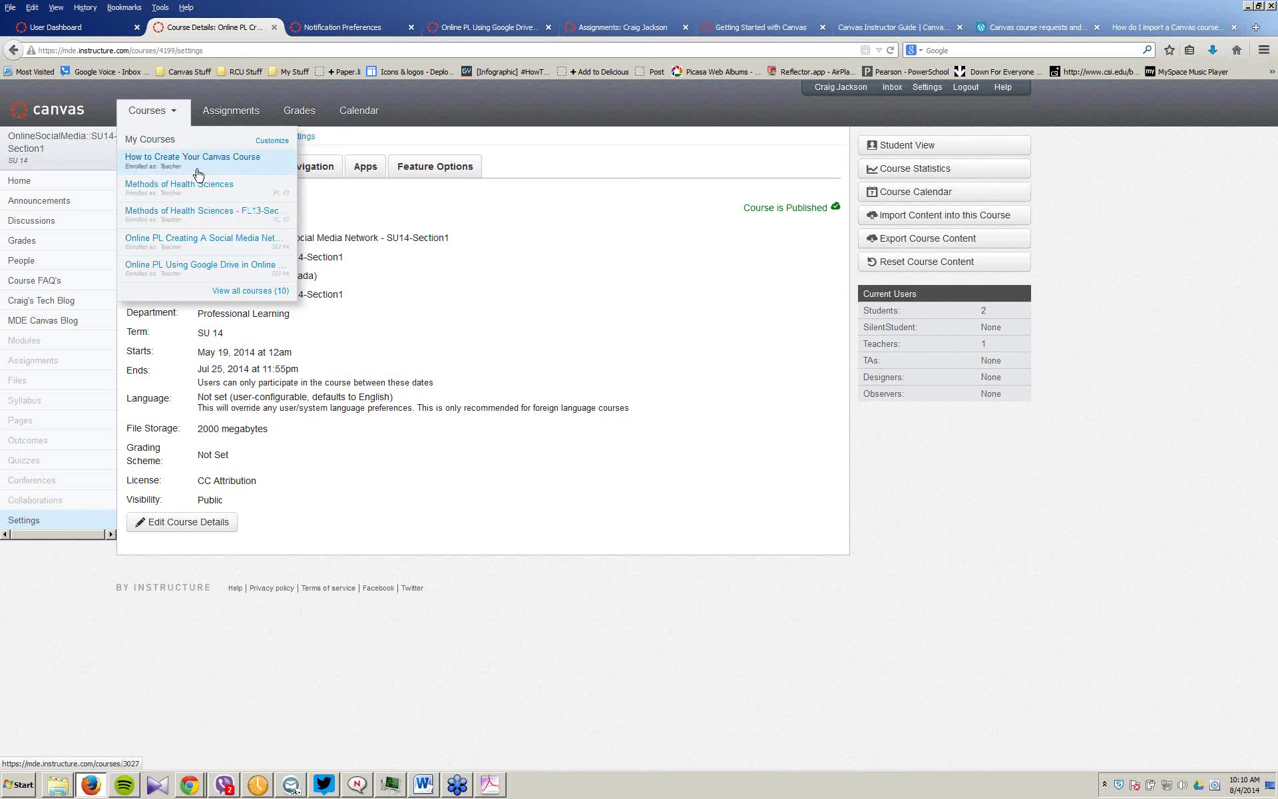
{"action": "left_click", "coordinate": [226, 164]}
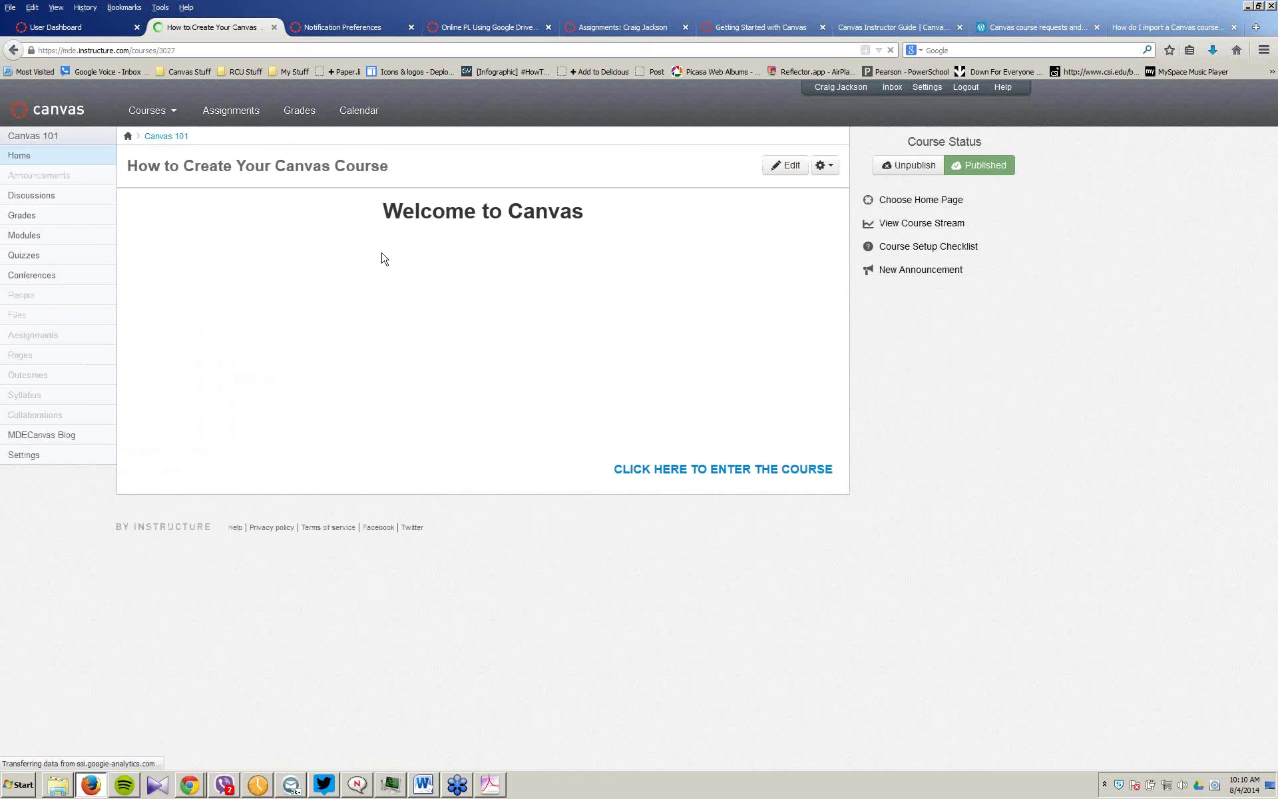
{"action": "left_click", "coordinate": [23, 454]}
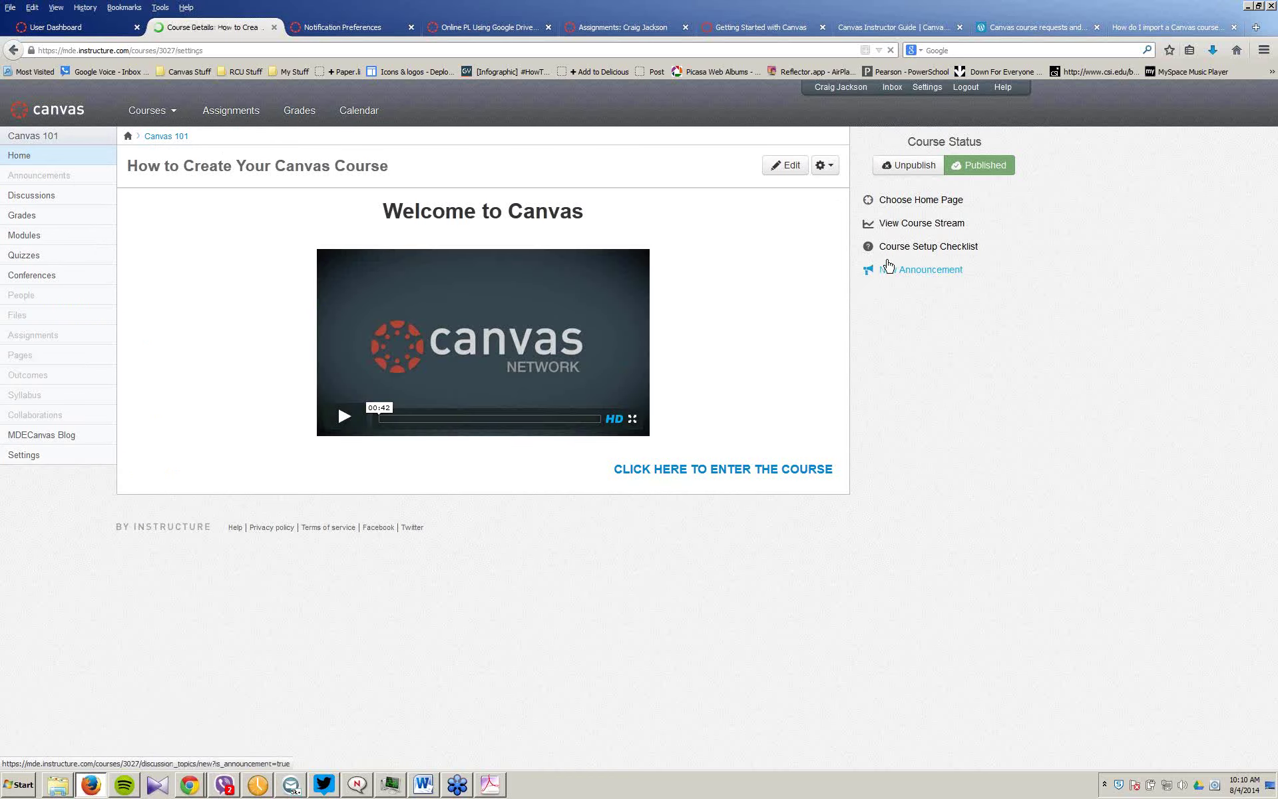
{"action": "left_click", "coordinate": [903, 287]}
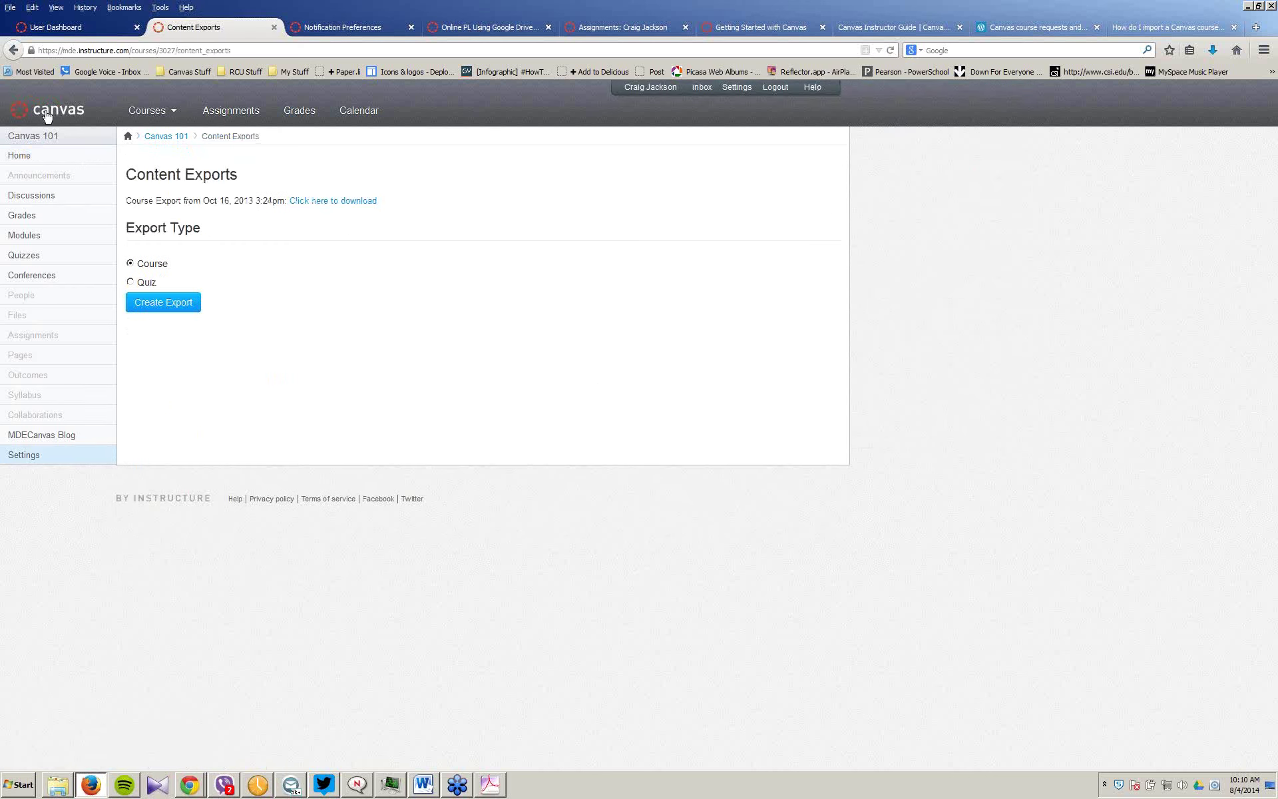
{"action": "left_click", "coordinate": [18, 55]}
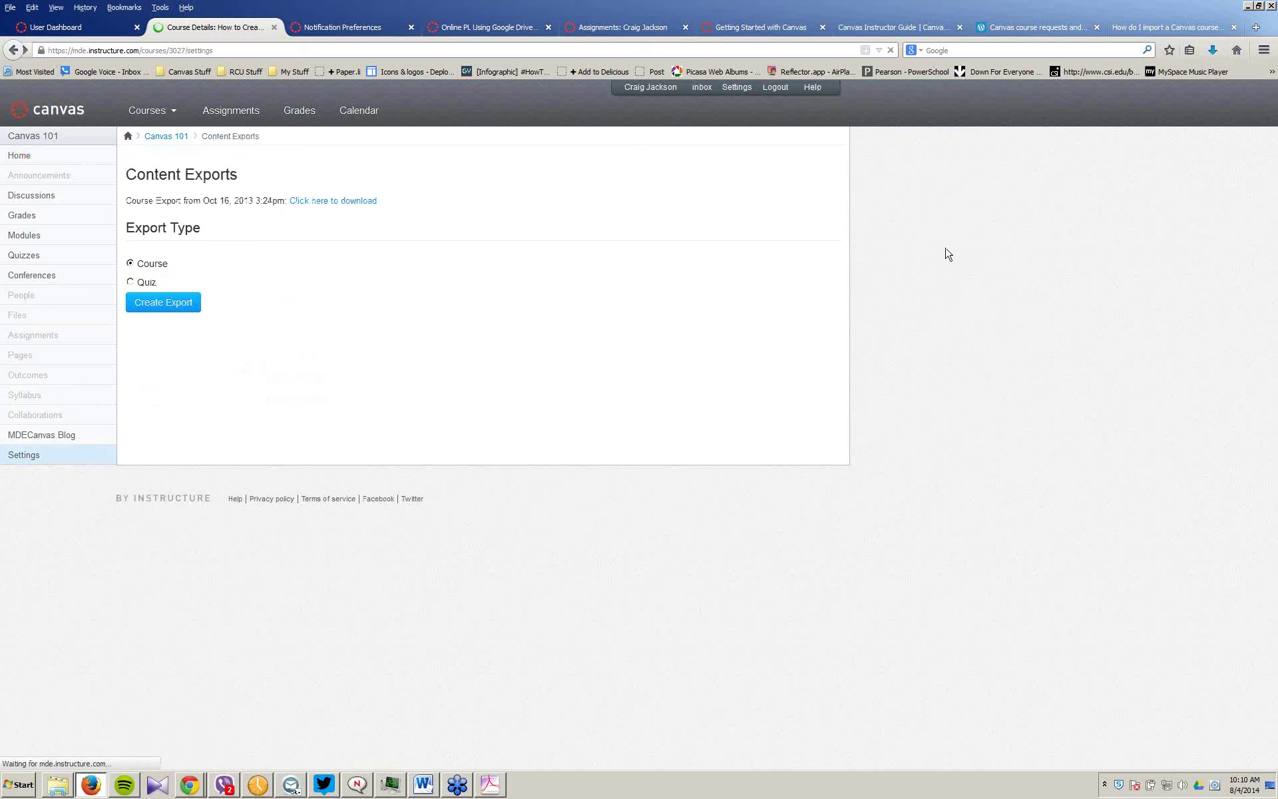
{"action": "left_click", "coordinate": [930, 262]}
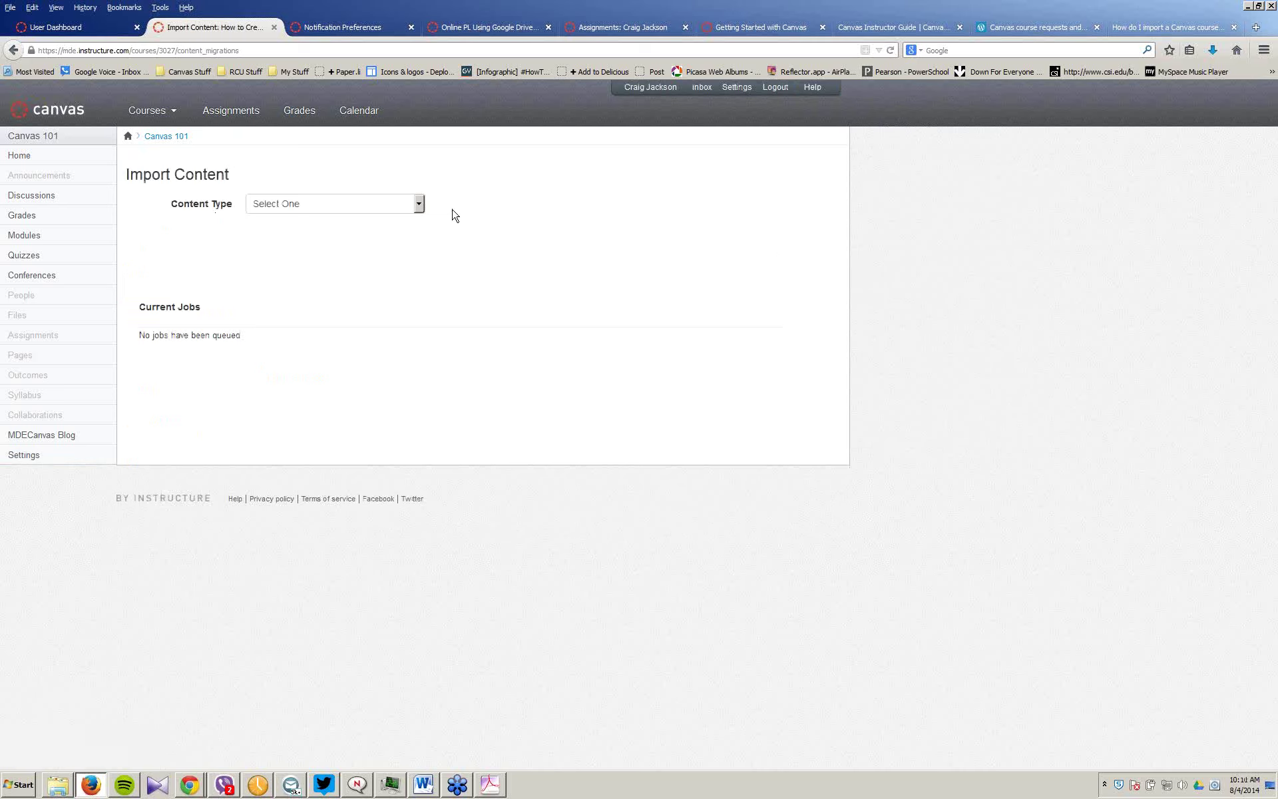
Step: Import the social-media course .imscc from Downloads as a Canvas Course Export Package, selecting specific content
{"action": "left_click", "coordinate": [418, 205]}
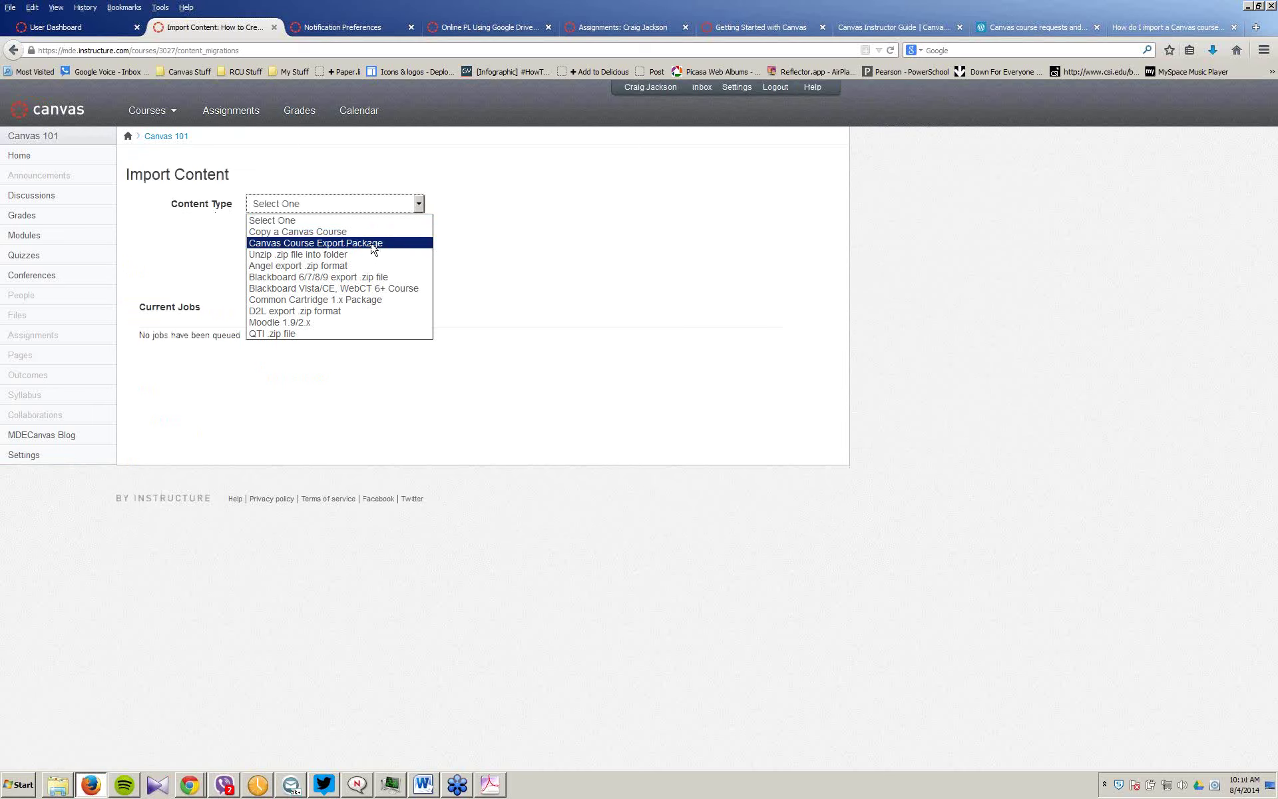
{"action": "left_click", "coordinate": [373, 244]}
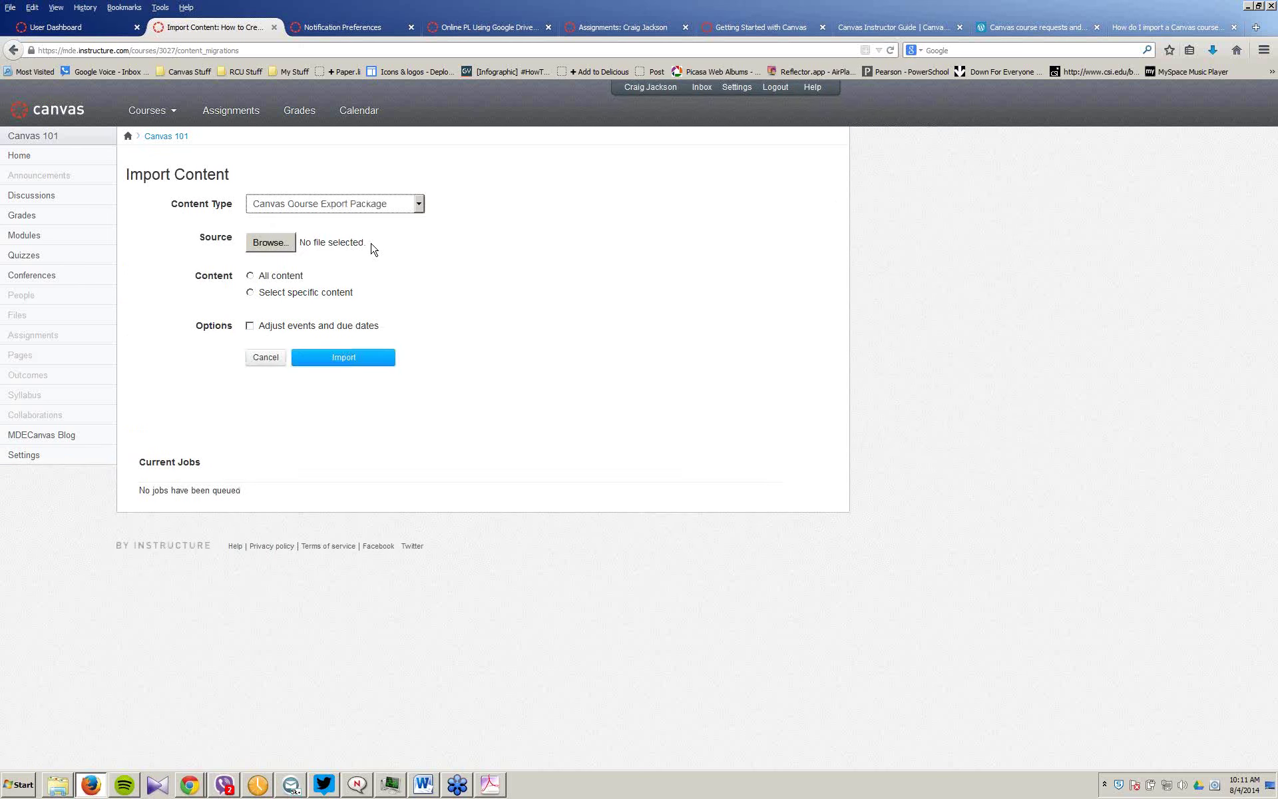
{"action": "left_click", "coordinate": [263, 248]}
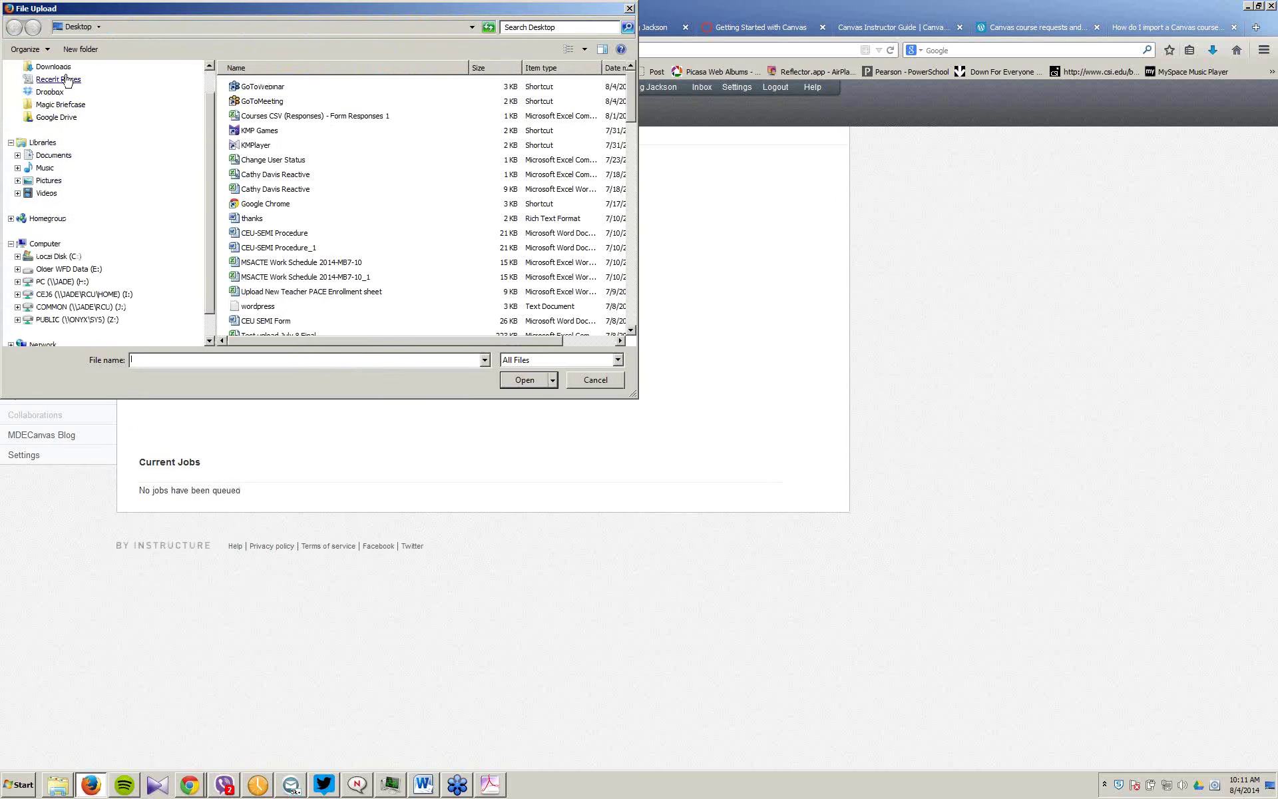
{"action": "left_click", "coordinate": [53, 66]}
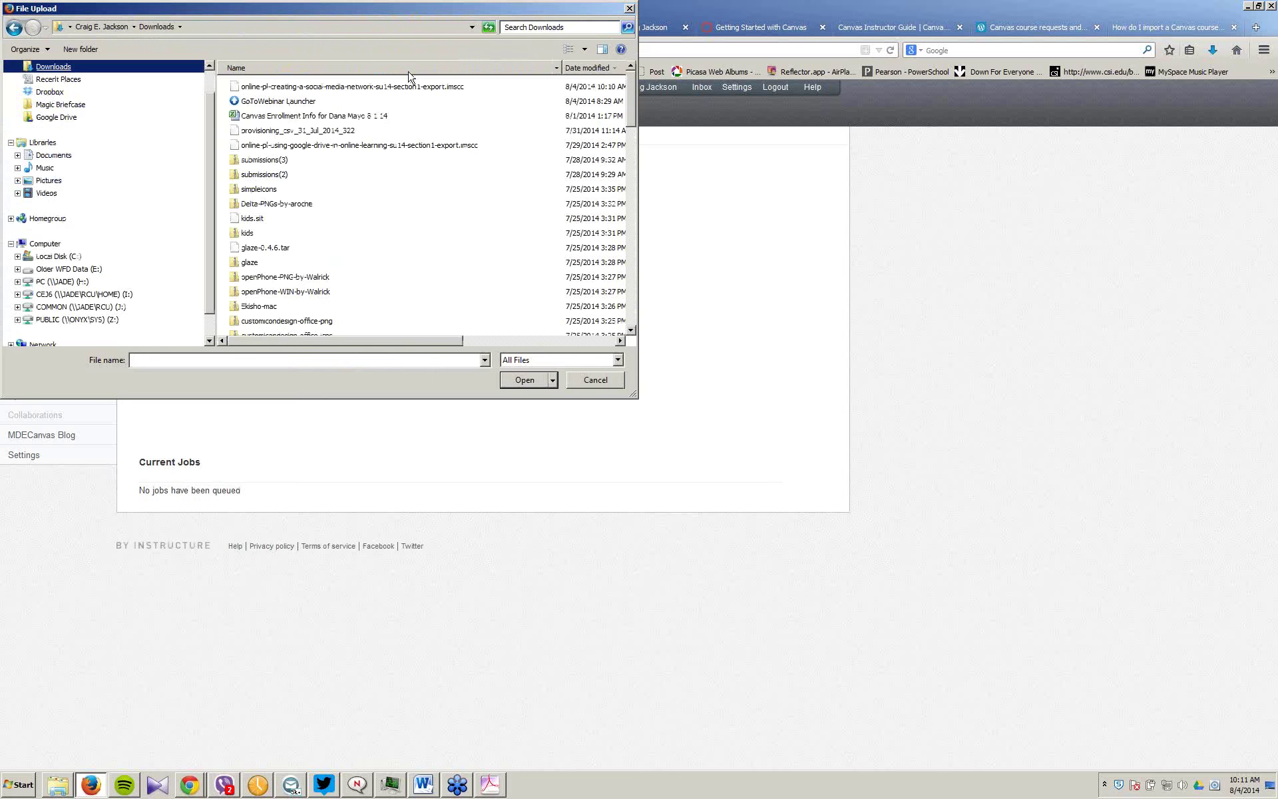
{"action": "left_click", "coordinate": [415, 87]}
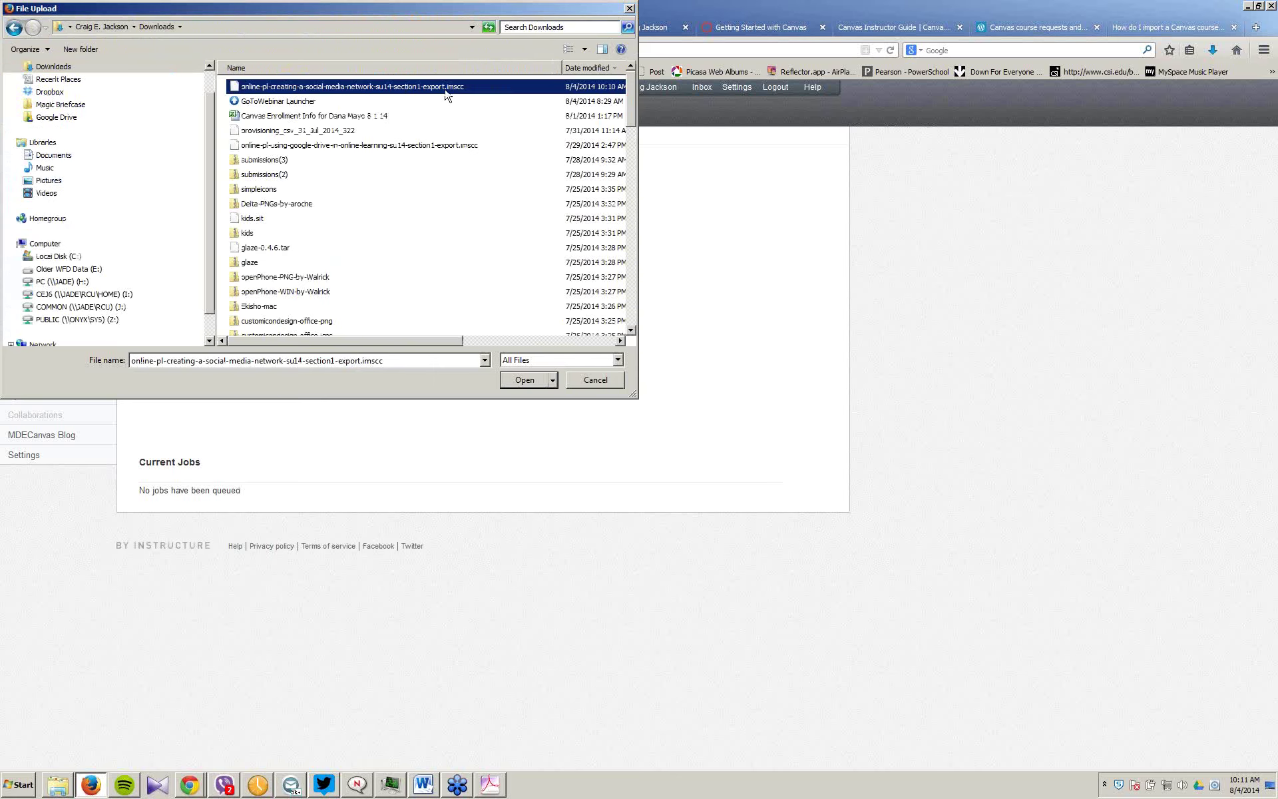
{"action": "left_click", "coordinate": [524, 380]}
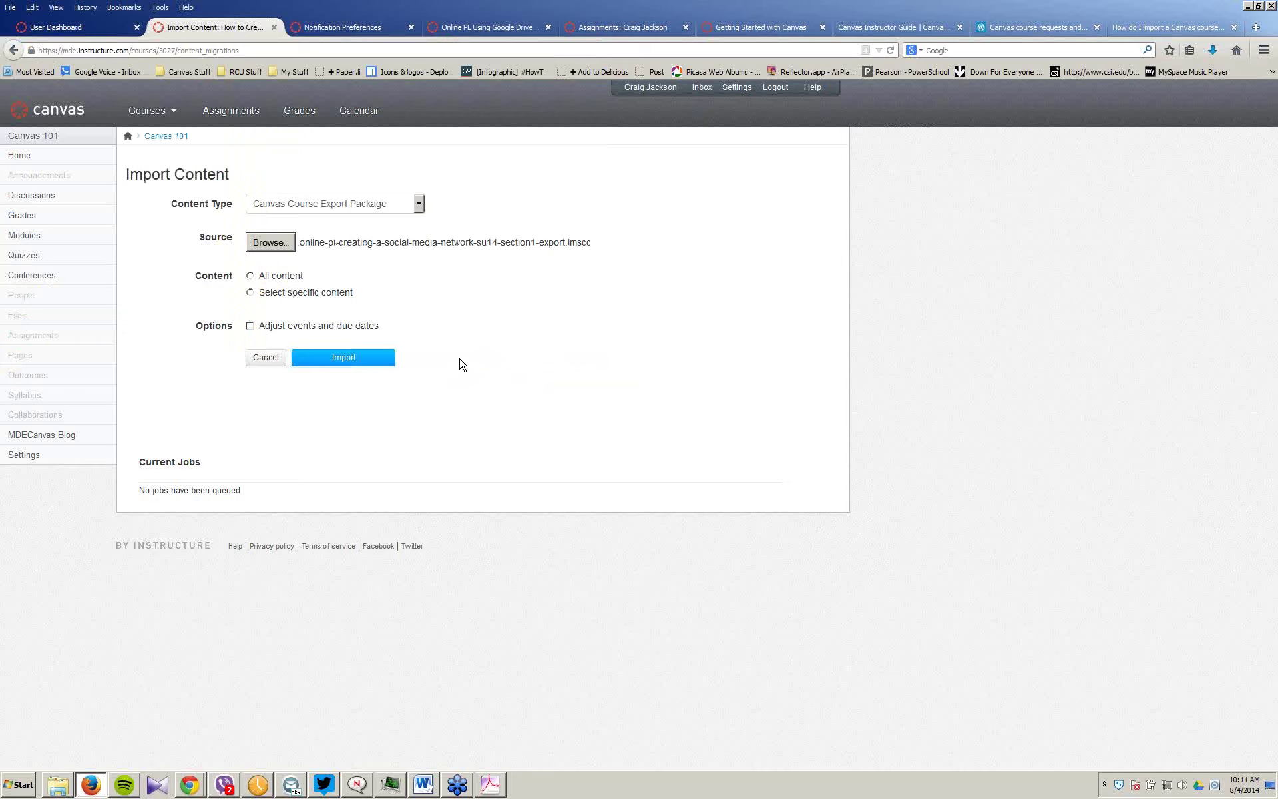
{"action": "left_click", "coordinate": [250, 292]}
{"action": "left_click", "coordinate": [351, 365]}
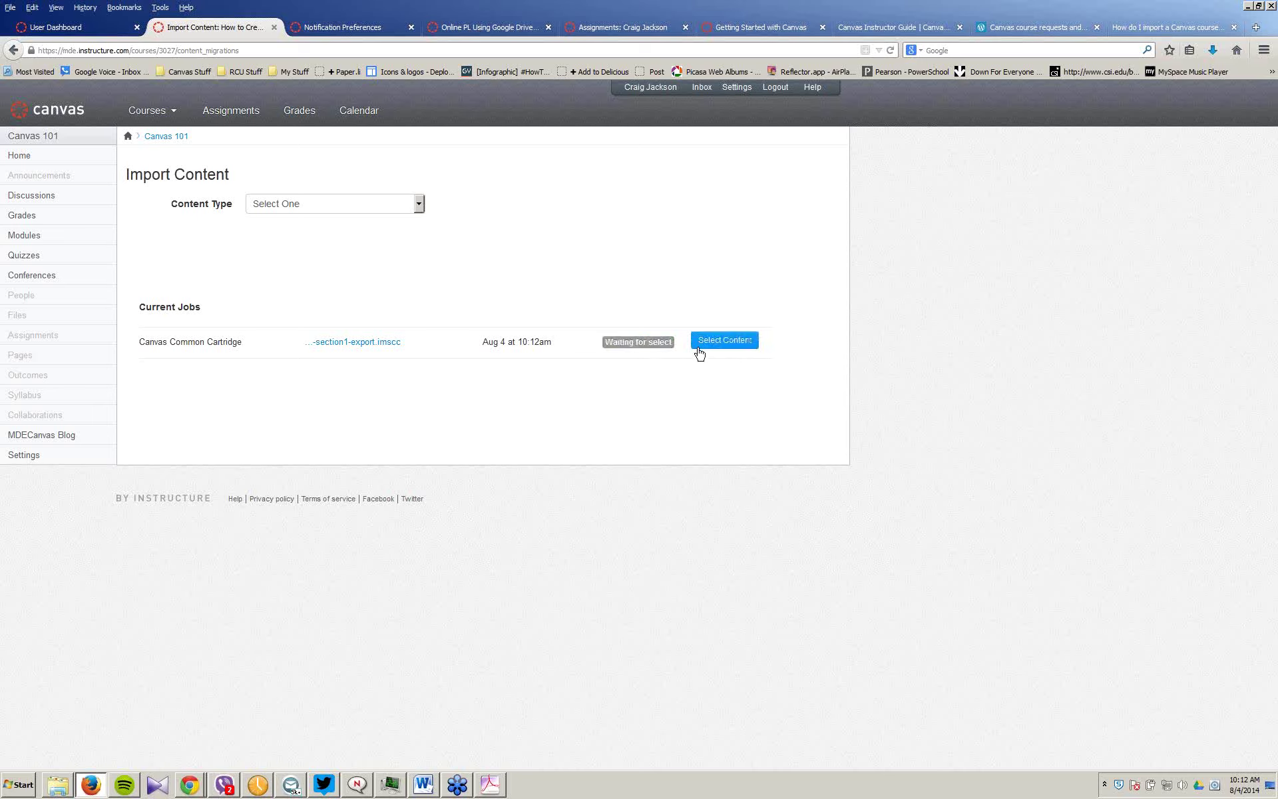
Step: In Select Content, tick Course Settings and Syllabus Body, leaving Modules, Assignments and Quizzes unticked
{"action": "left_click", "coordinate": [732, 348]}
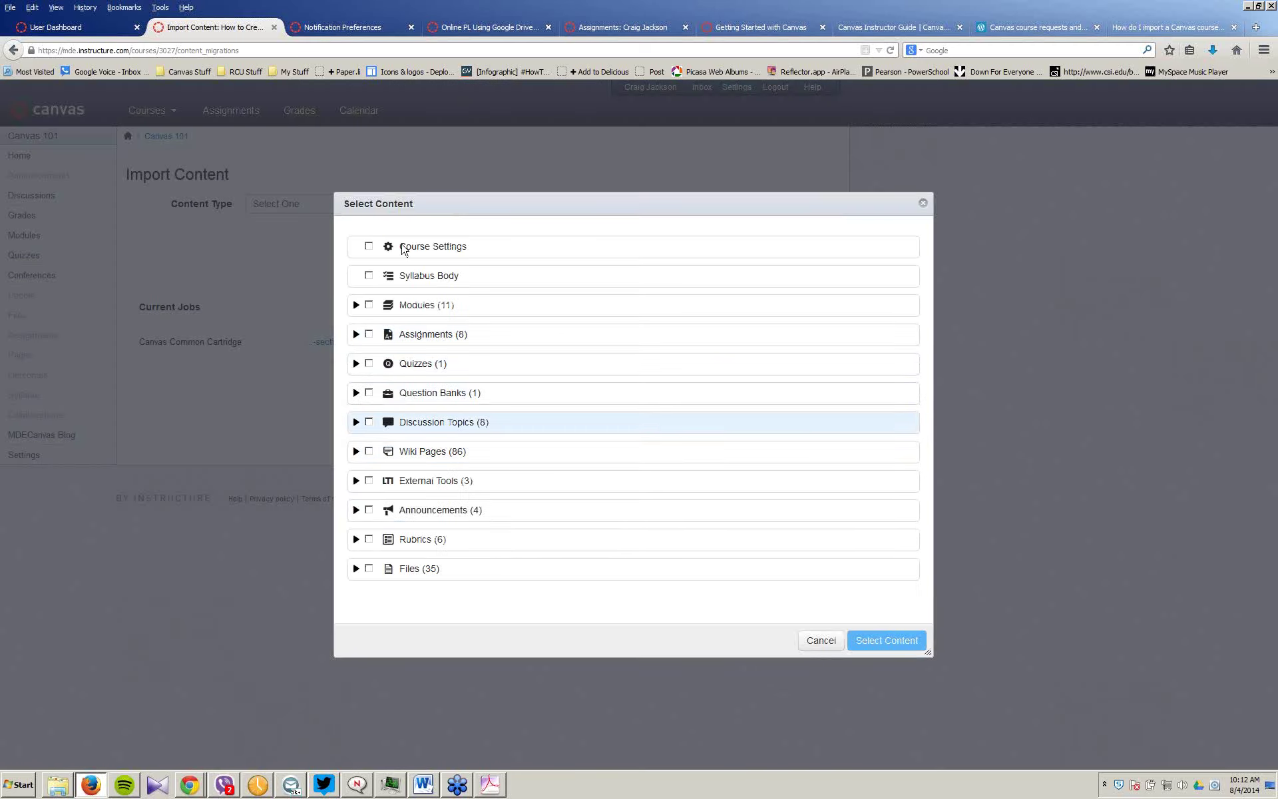
{"action": "left_click", "coordinate": [368, 246]}
{"action": "left_click", "coordinate": [368, 276]}
{"action": "left_click", "coordinate": [368, 305]}
{"action": "left_click", "coordinate": [368, 334]}
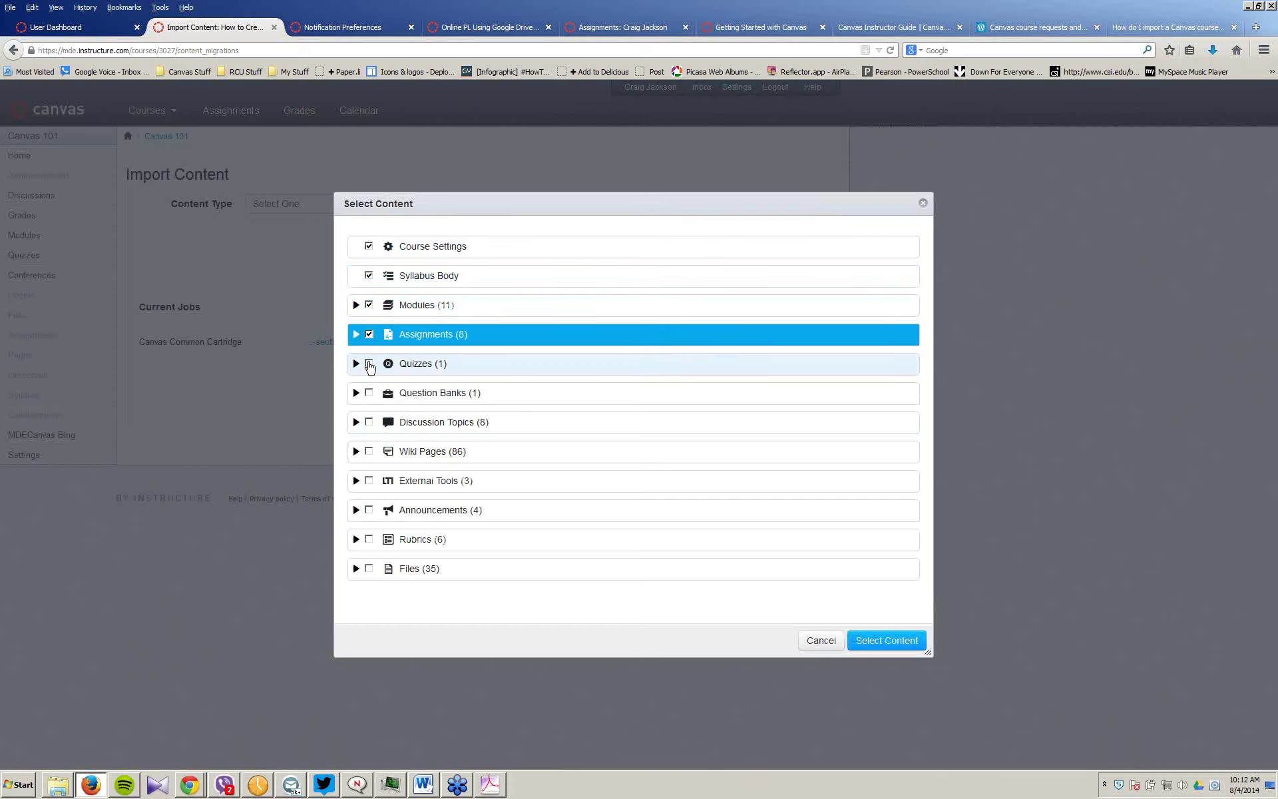
{"action": "left_click", "coordinate": [369, 364]}
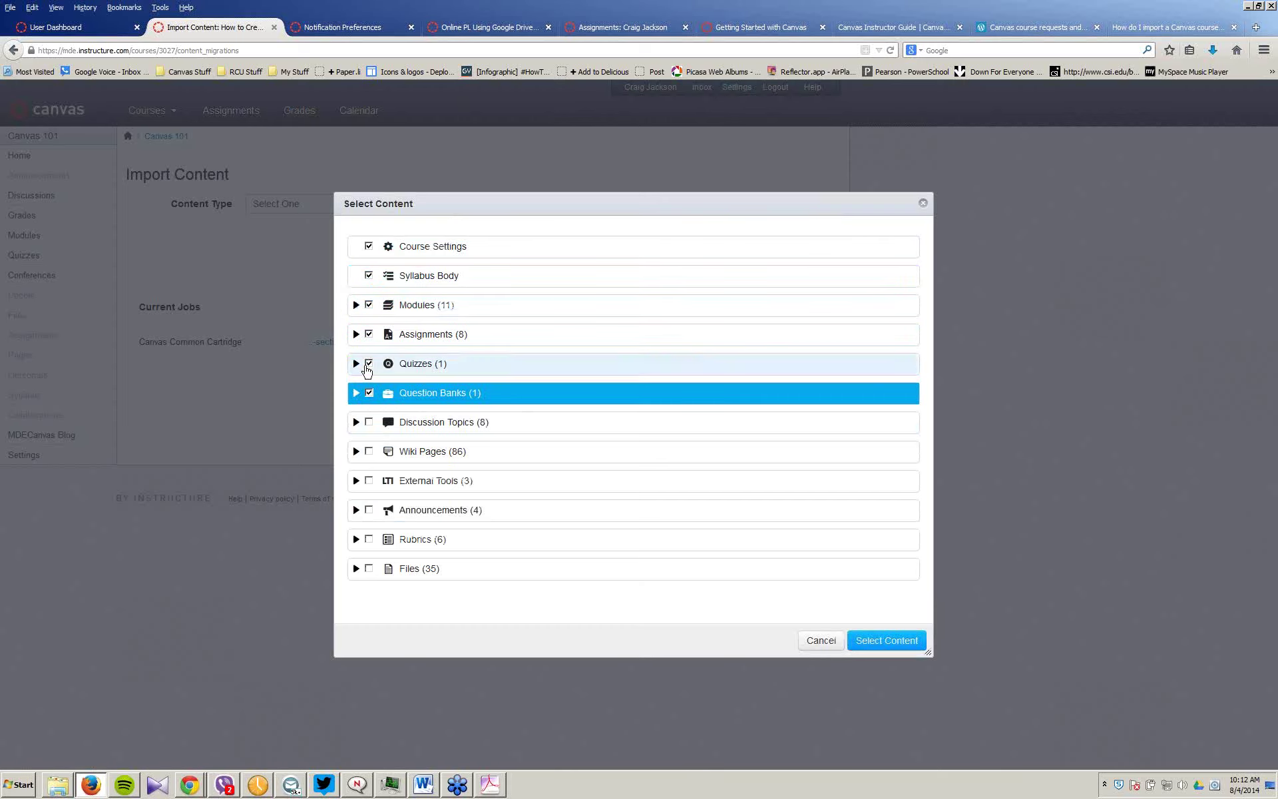
{"action": "left_click", "coordinate": [368, 366]}
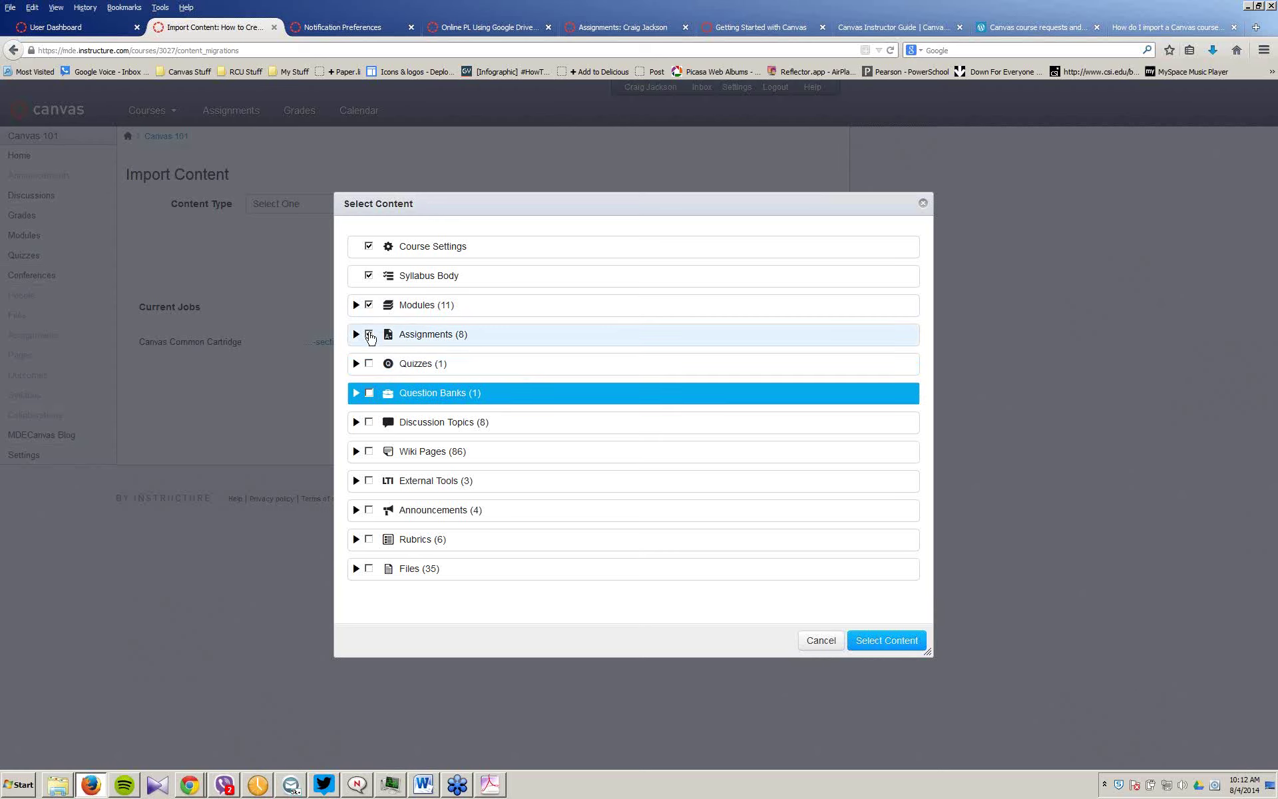
{"action": "left_click", "coordinate": [369, 334]}
{"action": "left_click", "coordinate": [369, 304]}
Step: Expand the Introduction and Module One assignment groups and tick M1 - Assignment
{"action": "left_click", "coordinate": [357, 334]}
{"action": "left_click", "coordinate": [374, 357]}
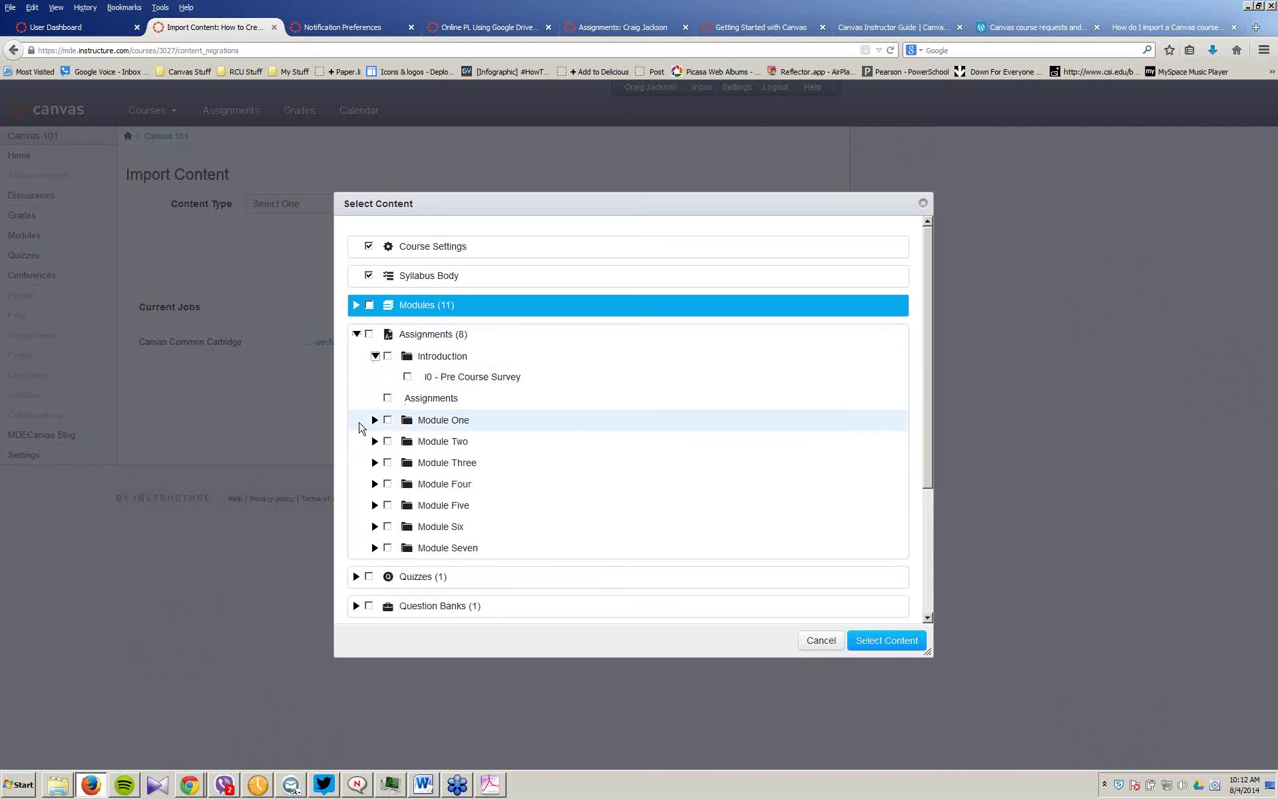
{"action": "left_click", "coordinate": [374, 420]}
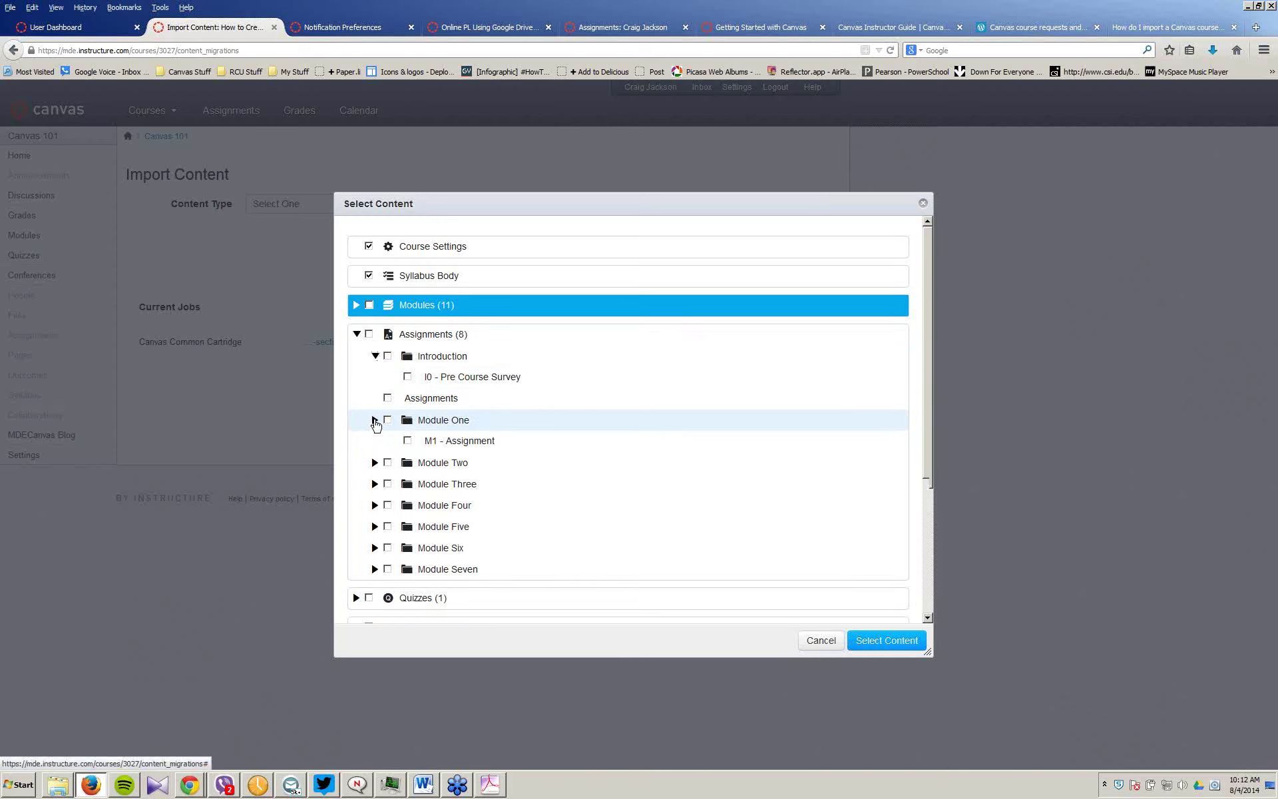
{"action": "left_click", "coordinate": [408, 441]}
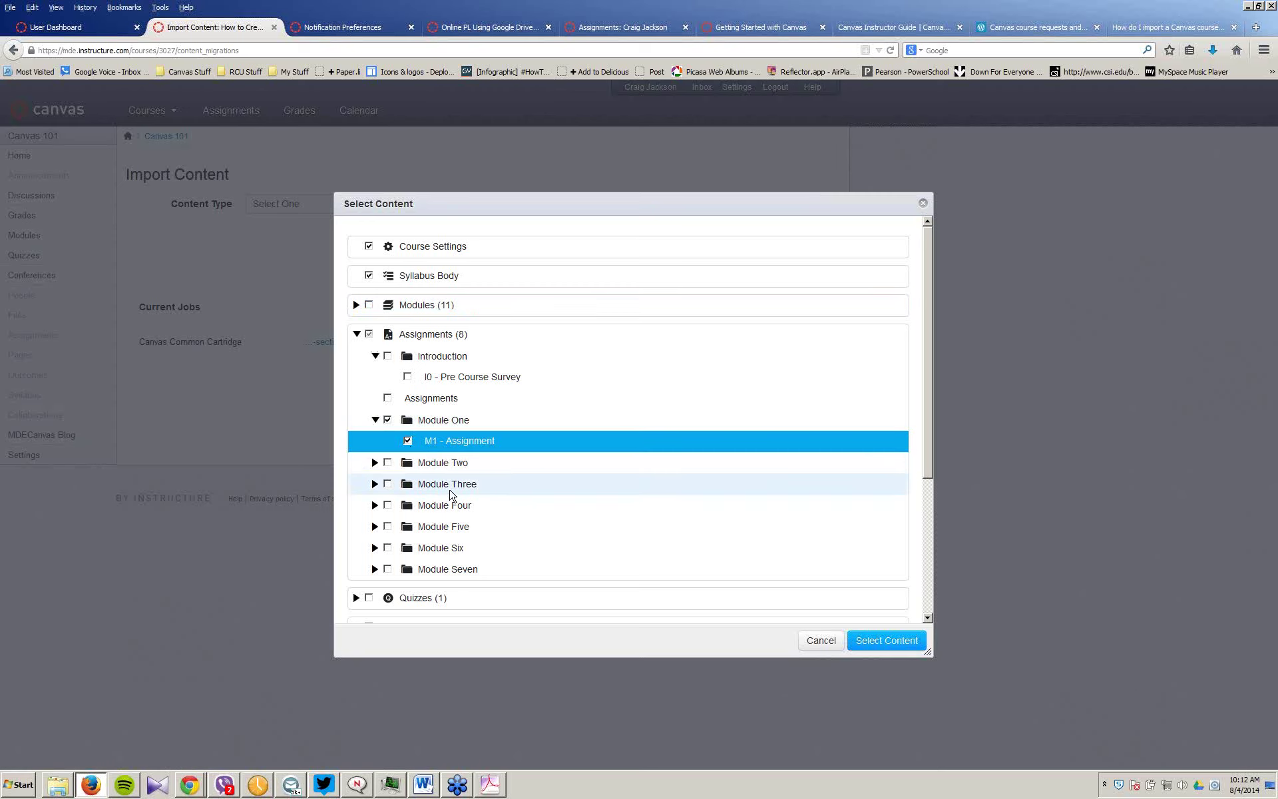
Step: Expand Wiki Pages and tick the M1 - Additional Resources page
{"action": "scroll", "coordinate": [449, 495], "scroll_direction": "down", "scroll_amount": 3}
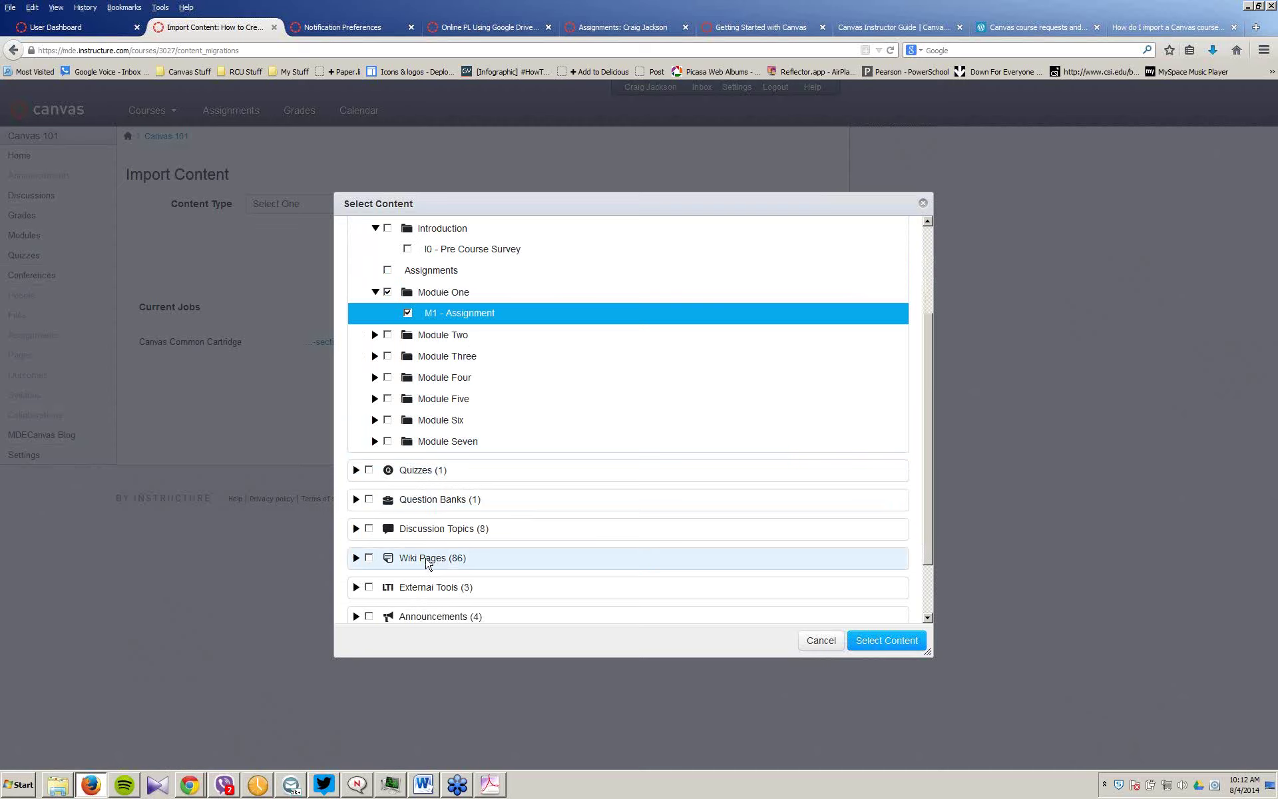
{"action": "left_click", "coordinate": [356, 557]}
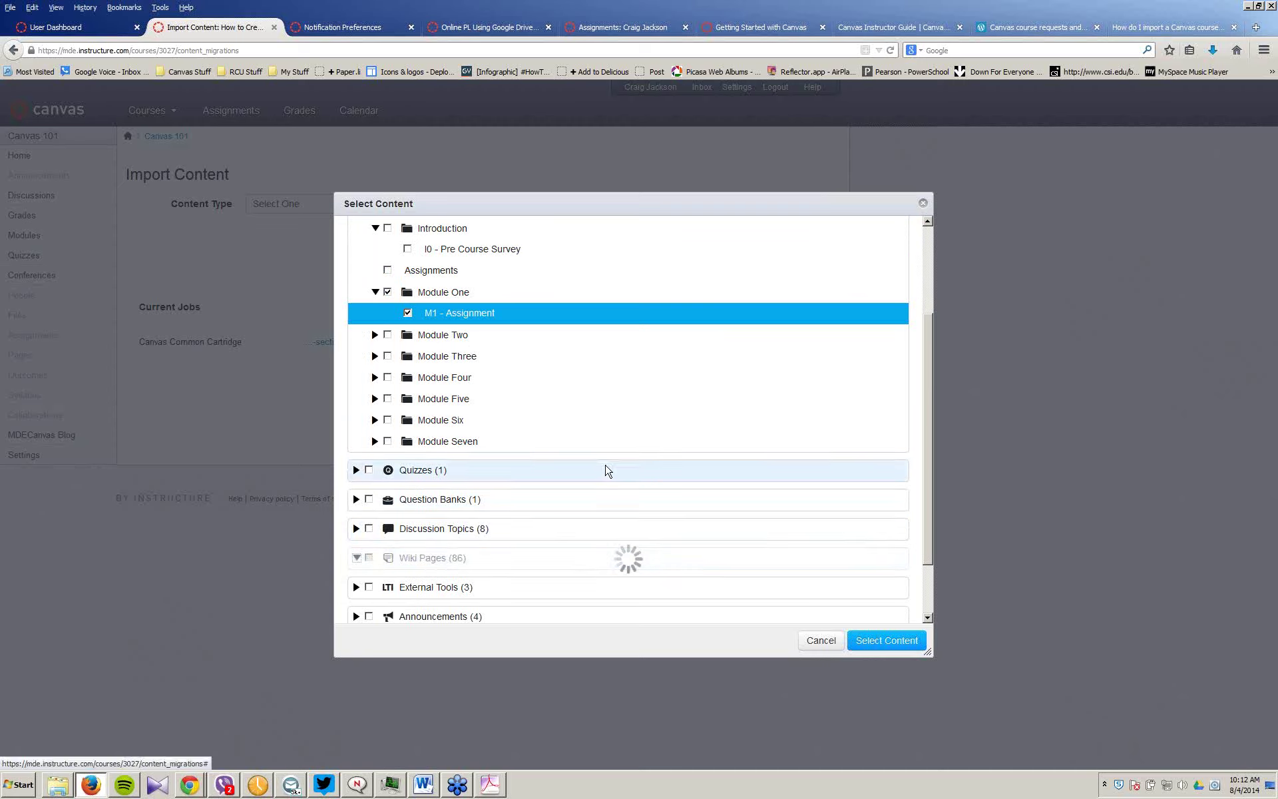
{"action": "scroll", "coordinate": [671, 433], "scroll_direction": "down", "scroll_amount": 5}
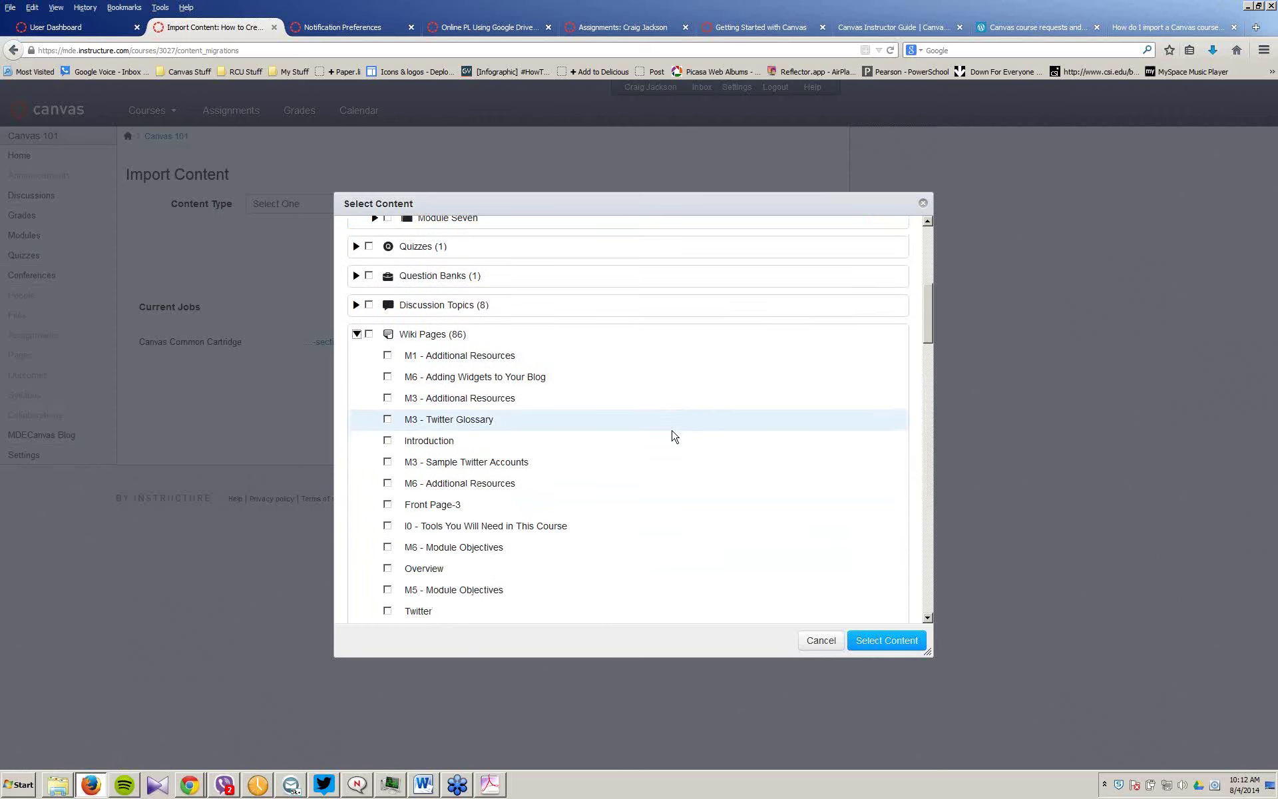
{"action": "scroll", "coordinate": [673, 435], "scroll_direction": "down", "scroll_amount": 3}
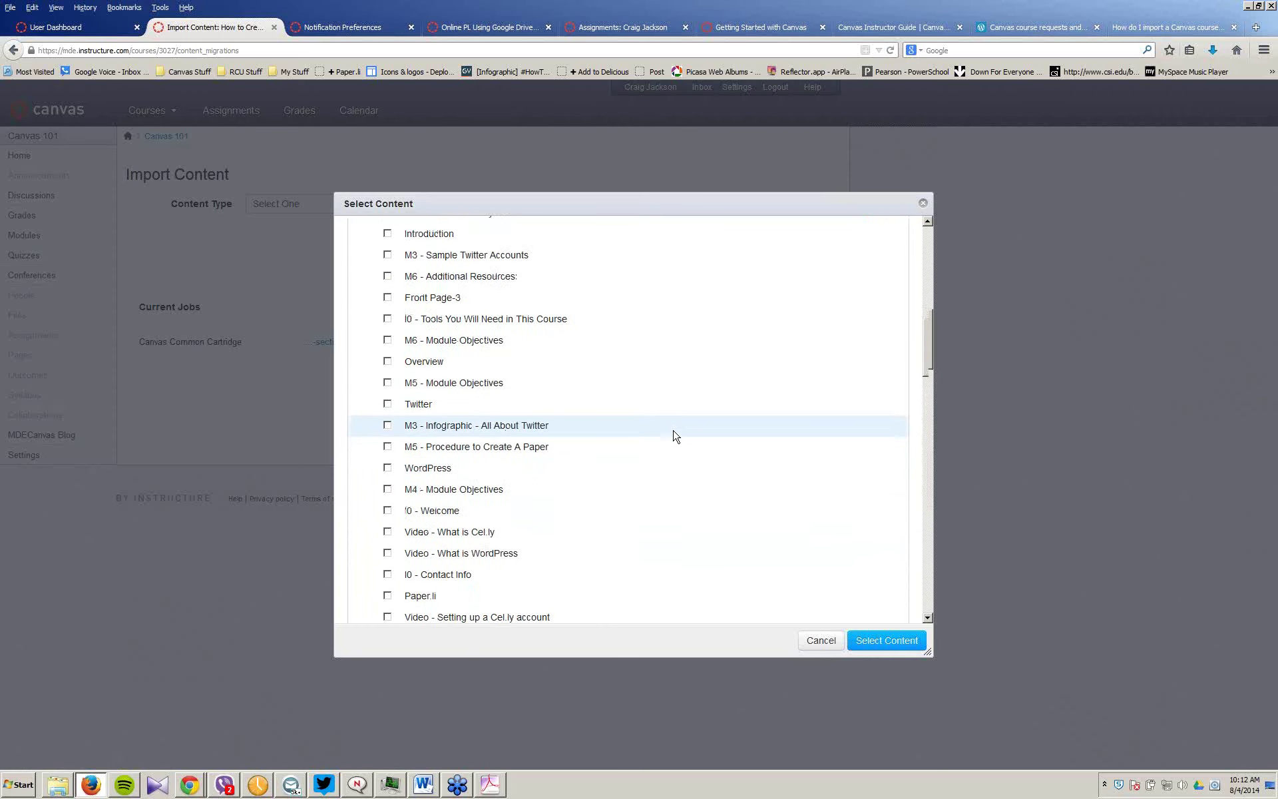
{"action": "scroll", "coordinate": [675, 435], "scroll_direction": "down", "scroll_amount": 1}
{"action": "scroll", "coordinate": [674, 434], "scroll_direction": "down", "scroll_amount": 6}
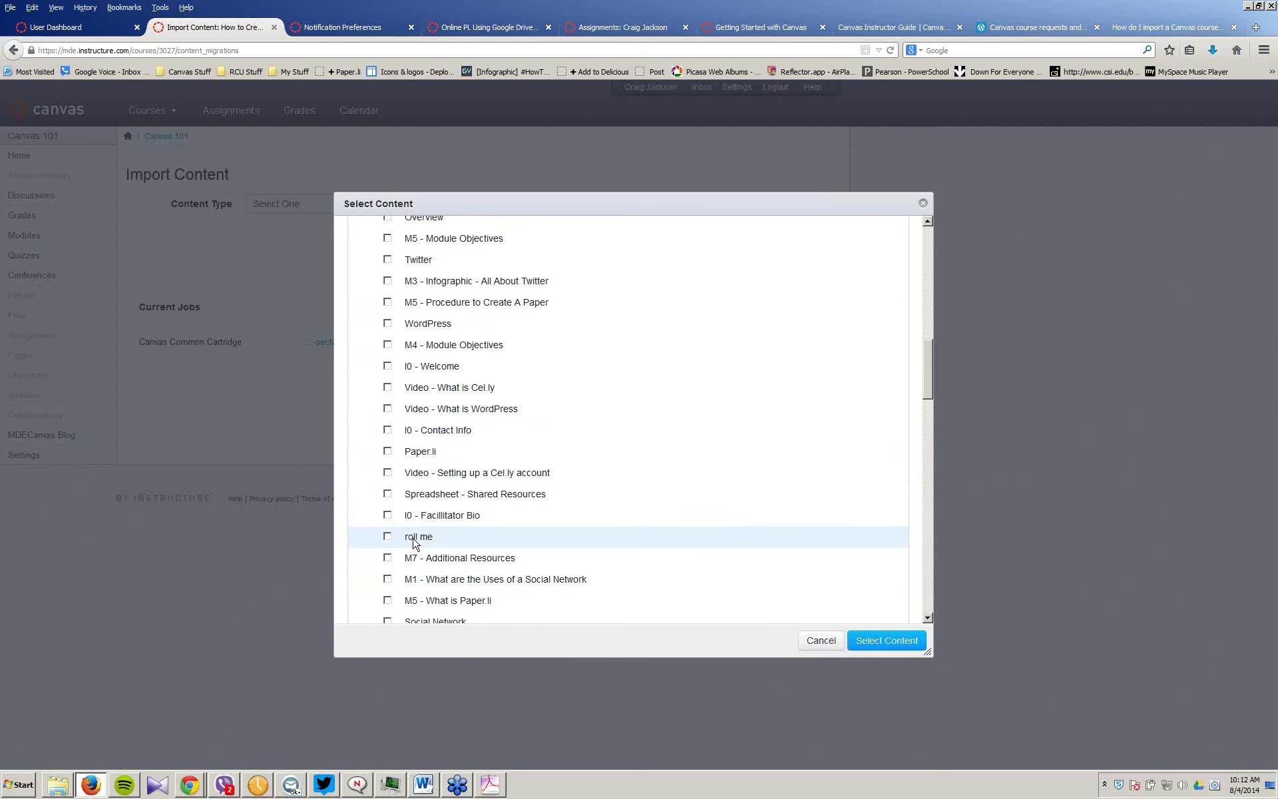
{"action": "scroll", "coordinate": [414, 380], "scroll_direction": "up", "scroll_amount": 14}
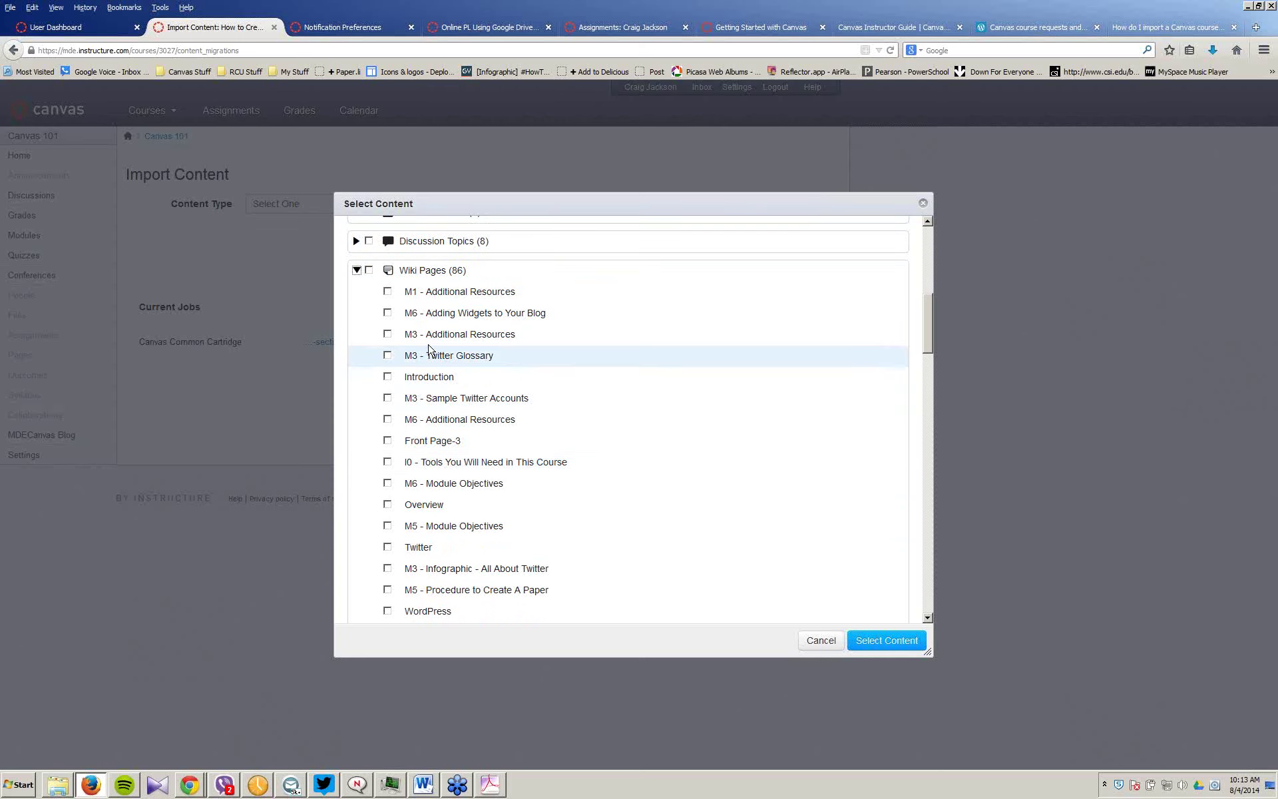
{"action": "left_click", "coordinate": [387, 293]}
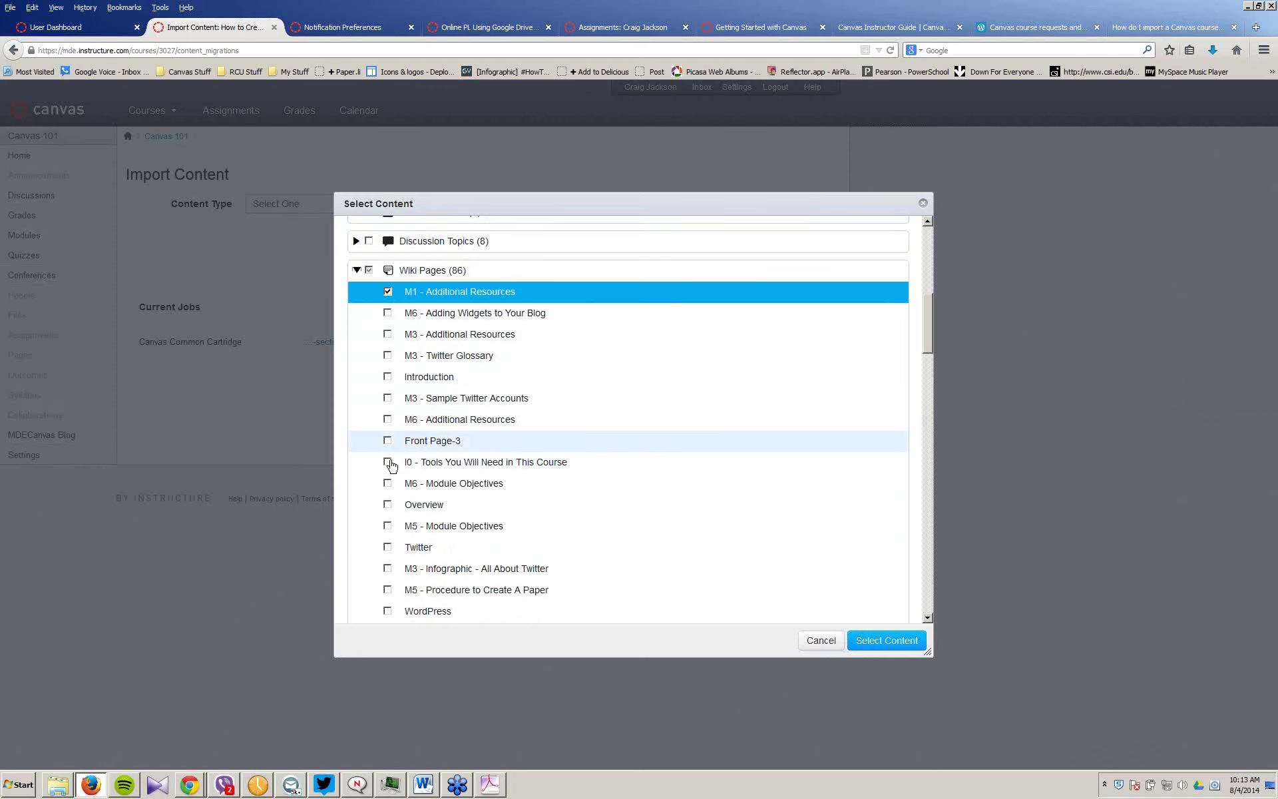
{"action": "scroll", "coordinate": [409, 612], "scroll_direction": "down", "scroll_amount": 3}
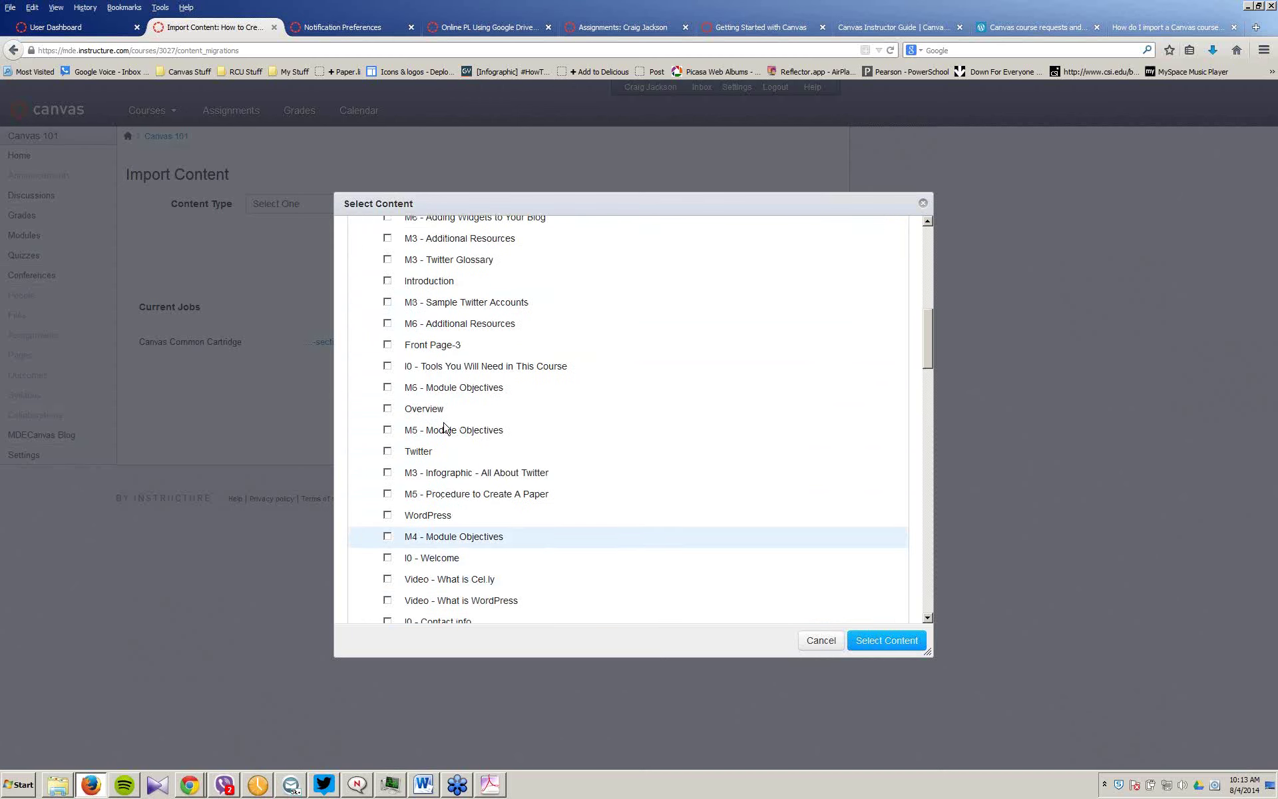
{"action": "scroll", "coordinate": [476, 422], "scroll_direction": "up", "scroll_amount": 4}
{"action": "scroll", "coordinate": [476, 423], "scroll_direction": "up", "scroll_amount": 3}
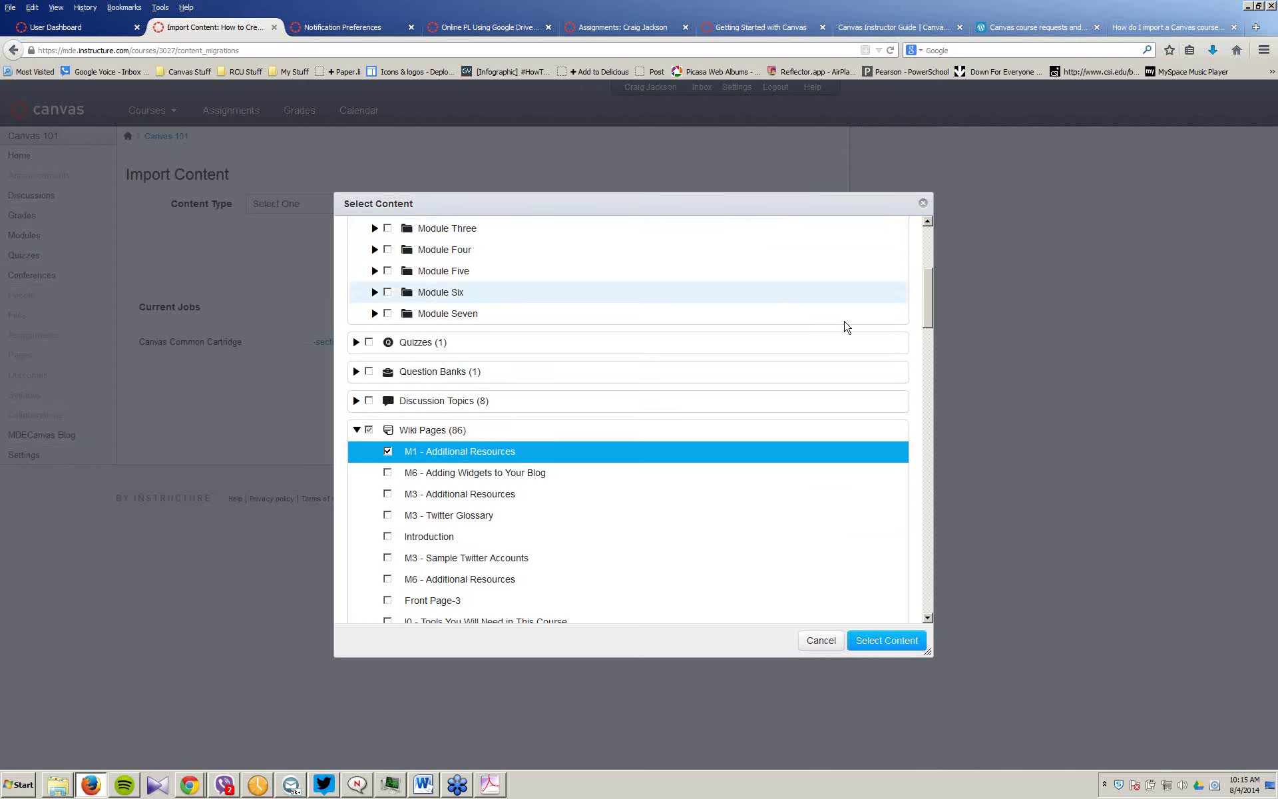
Step: Clear all wiki page selections and tick every assignment for import
{"action": "left_click_drag", "start_coordinate": [930, 297], "coordinate": [943, 563]}
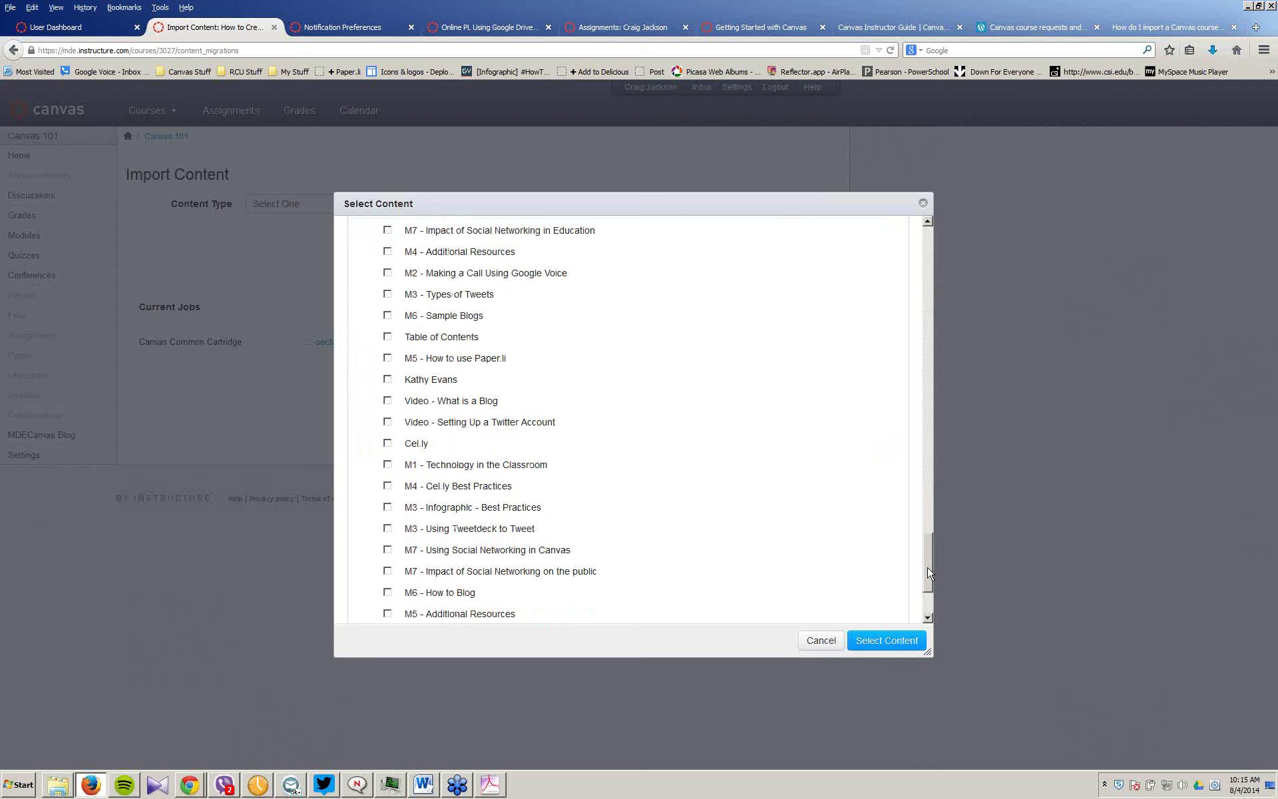
{"action": "scroll", "coordinate": [927, 615], "scroll_direction": "down", "scroll_amount": 4}
{"action": "left_click_drag", "start_coordinate": [928, 612], "coordinate": [945, 296]}
{"action": "left_click", "coordinate": [369, 455]}
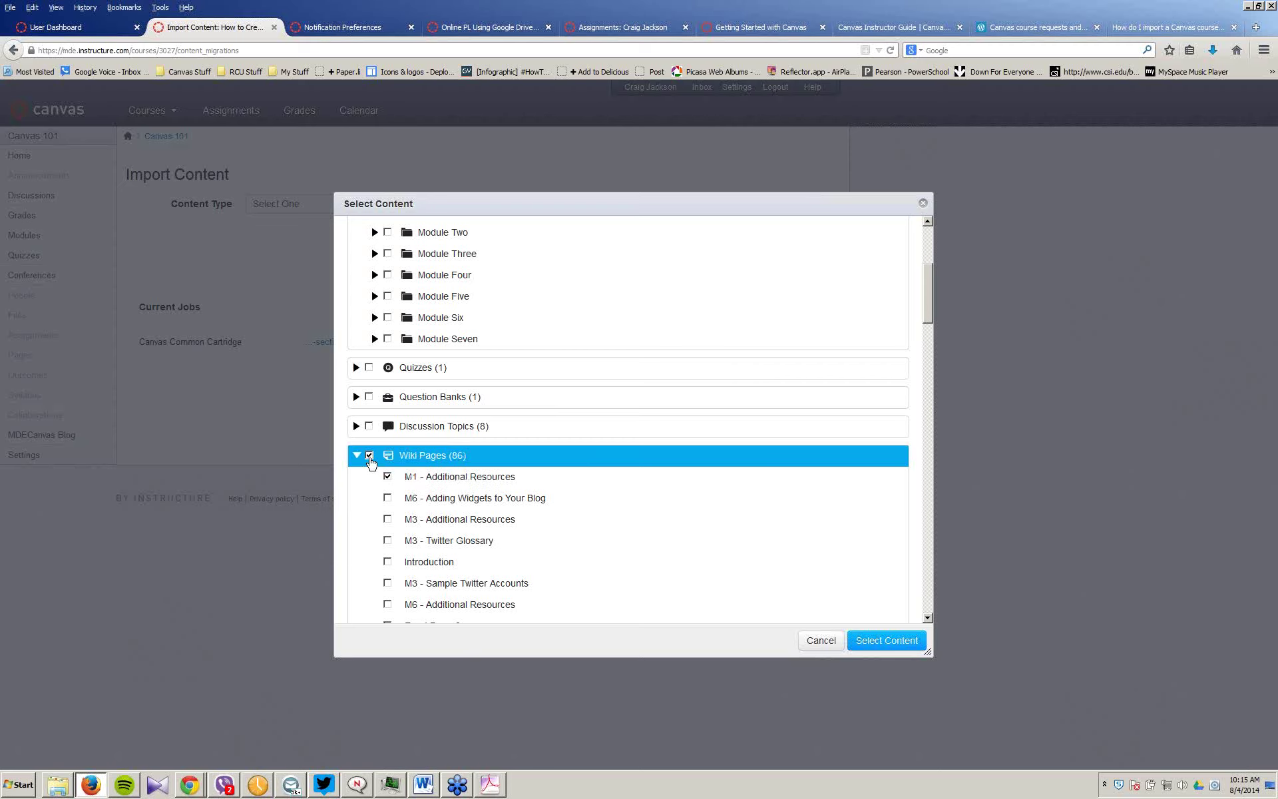
{"action": "left_click", "coordinate": [370, 456]}
{"action": "scroll", "coordinate": [665, 429], "scroll_direction": "up", "scroll_amount": 5}
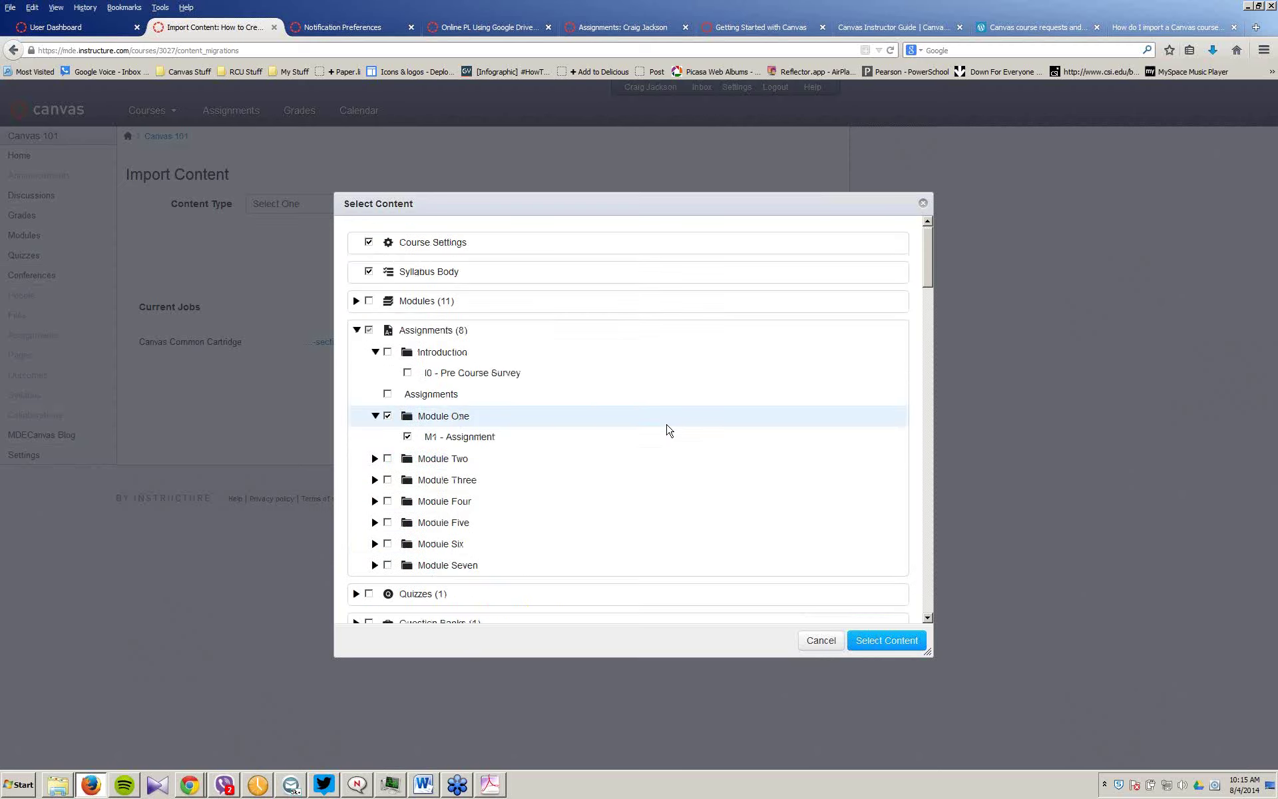
{"action": "left_click", "coordinate": [368, 303]}
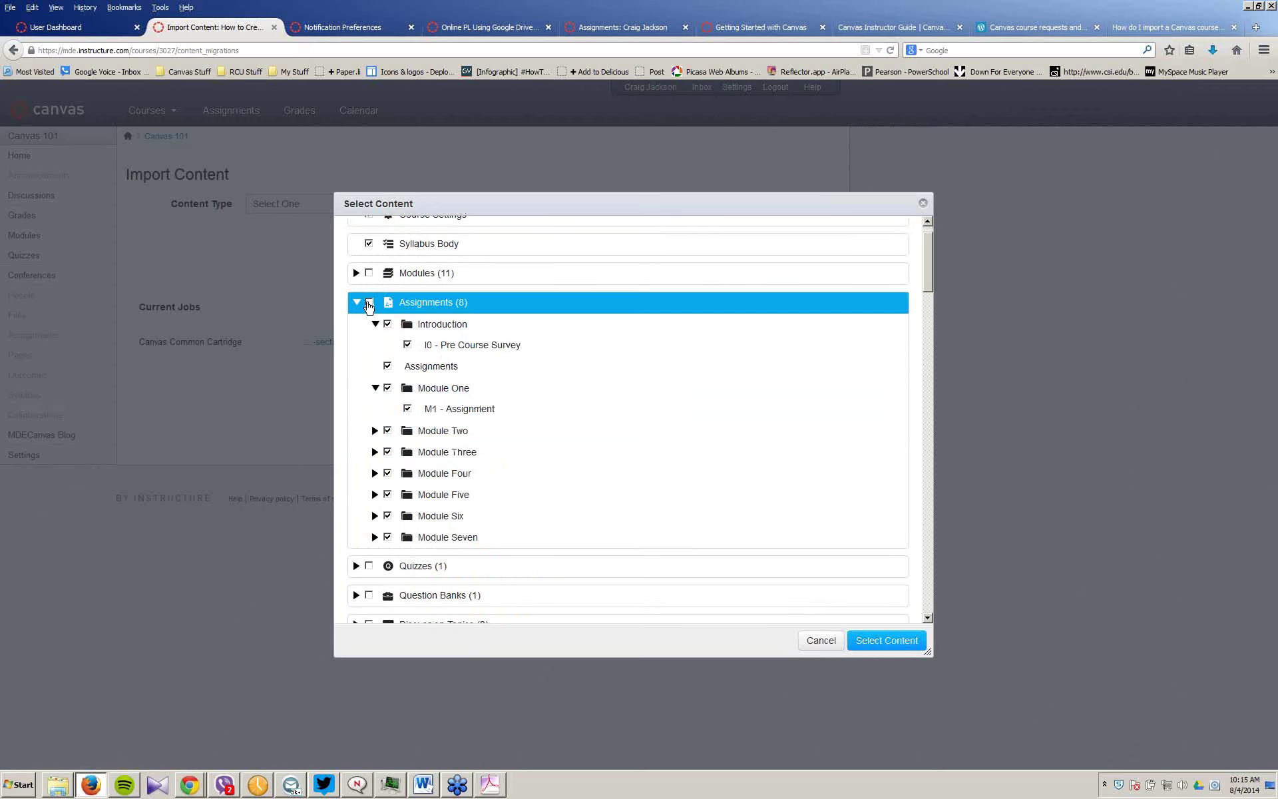
Step: Tick the roll me page, untick Course Settings, and run the import
{"action": "scroll", "coordinate": [641, 422], "scroll_direction": "down", "scroll_amount": 5}
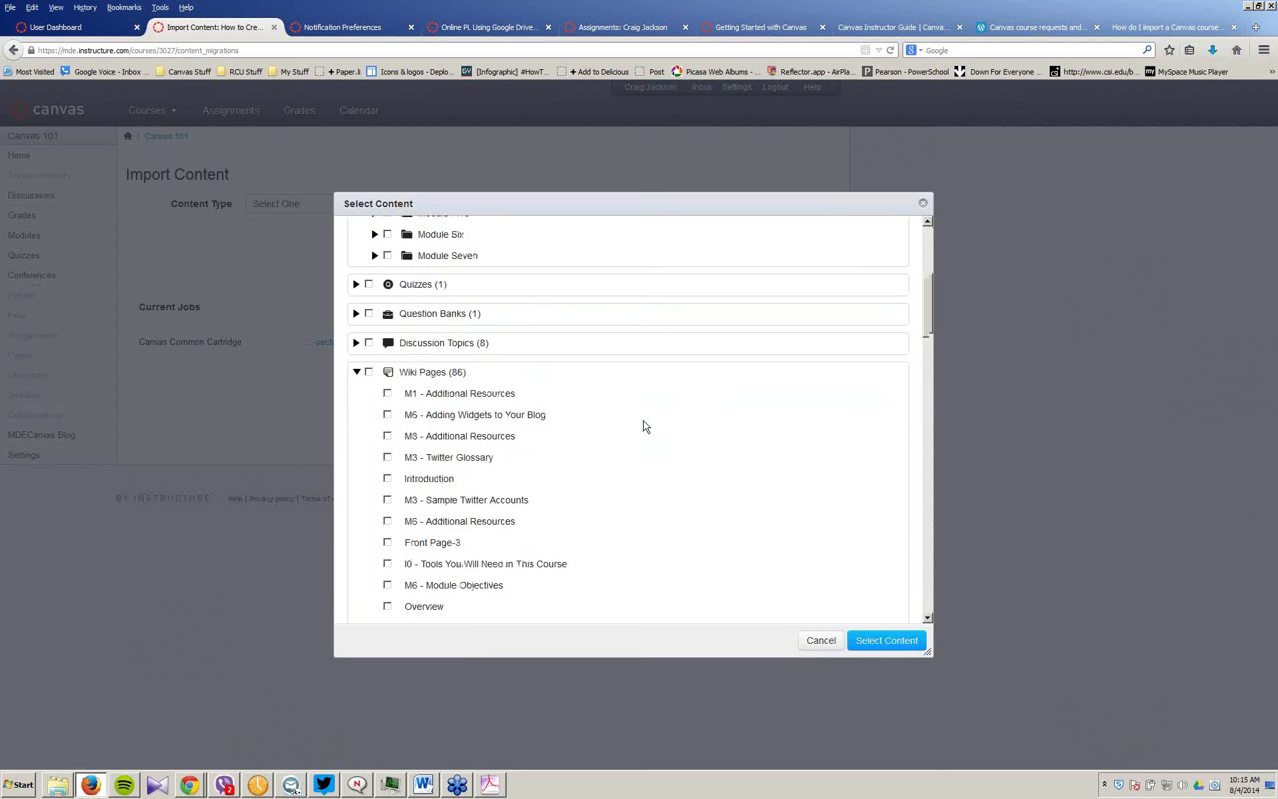
{"action": "scroll", "coordinate": [645, 426], "scroll_direction": "down", "scroll_amount": 8}
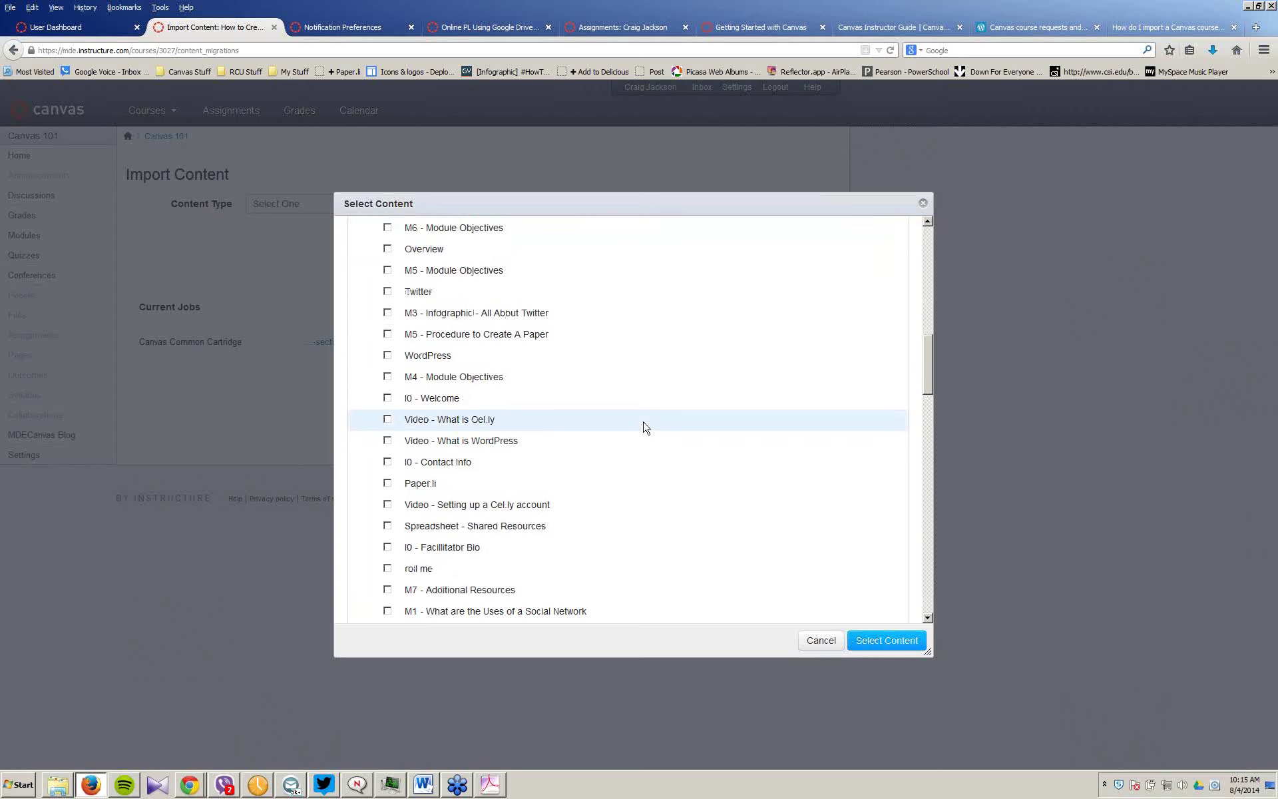
{"action": "scroll", "coordinate": [645, 427], "scroll_direction": "down", "scroll_amount": 1}
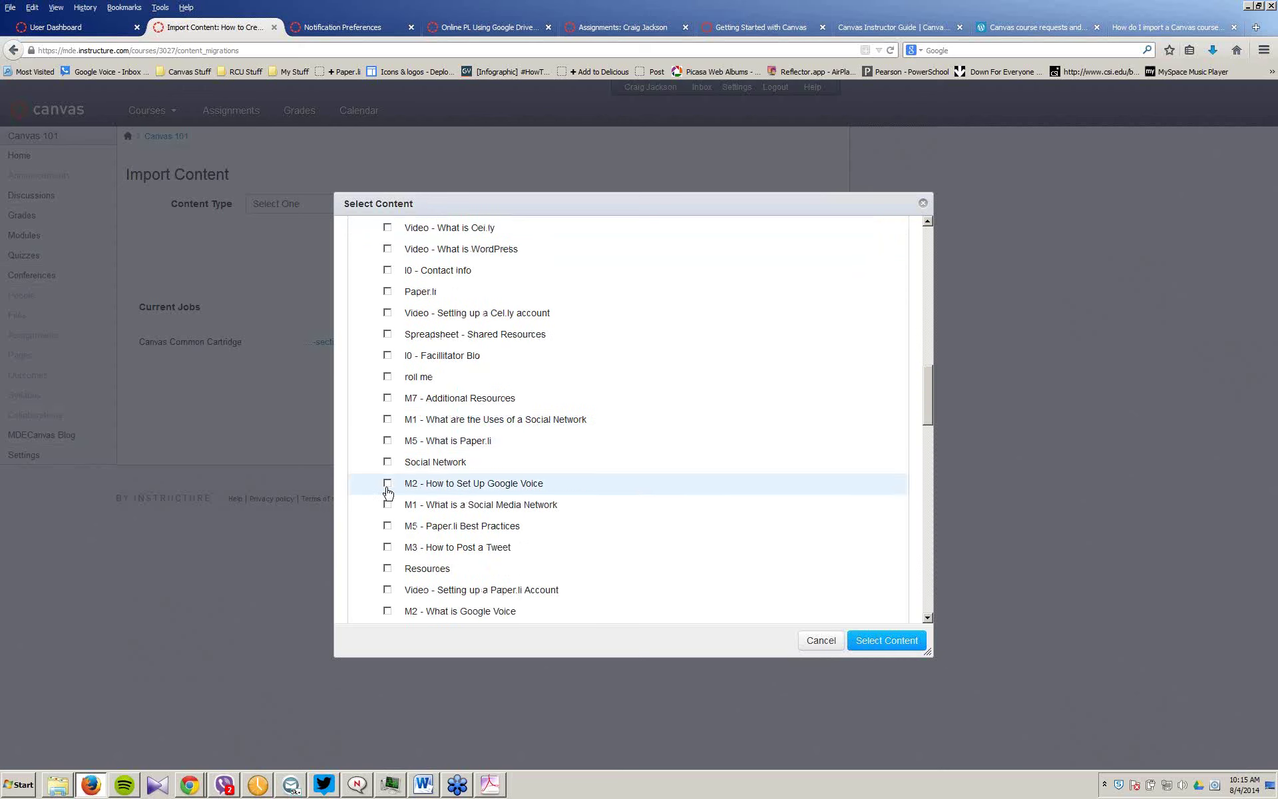
{"action": "left_click", "coordinate": [386, 377]}
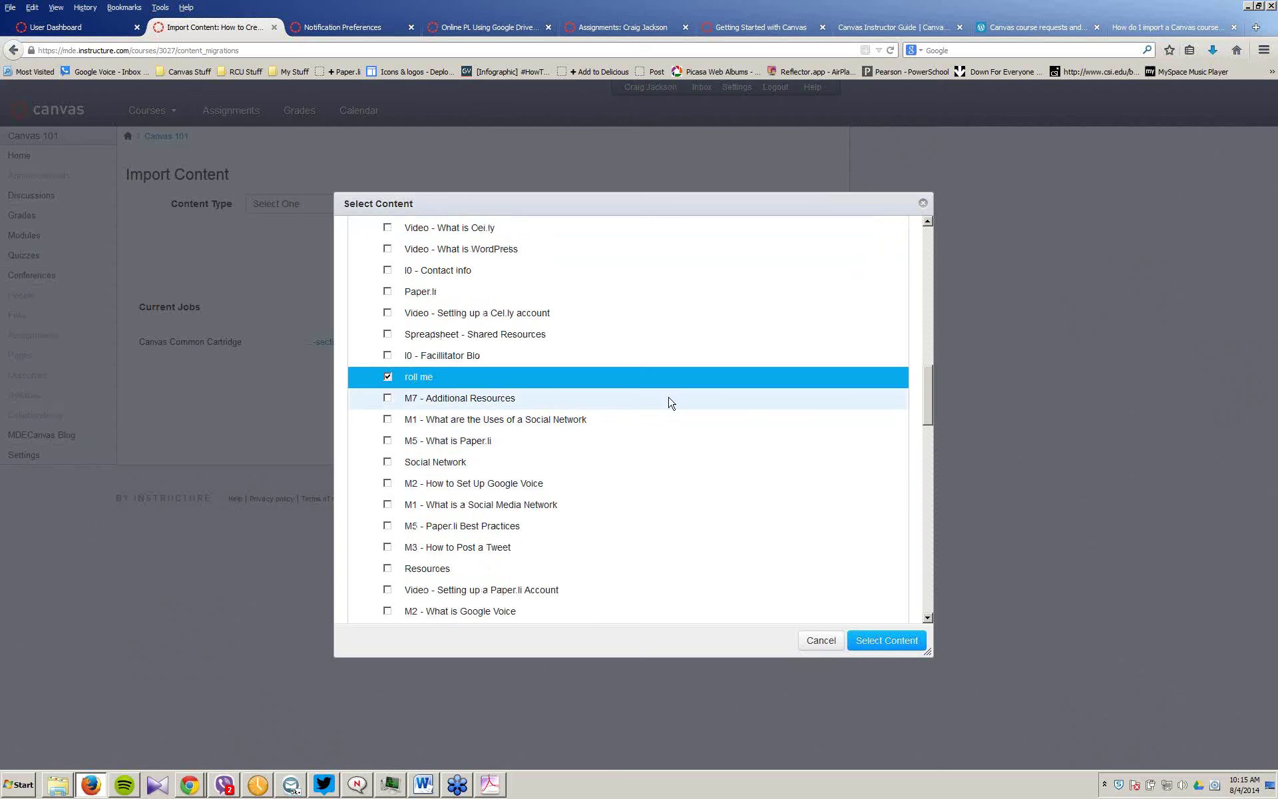
{"action": "scroll", "coordinate": [671, 403], "scroll_direction": "up", "scroll_amount": 15}
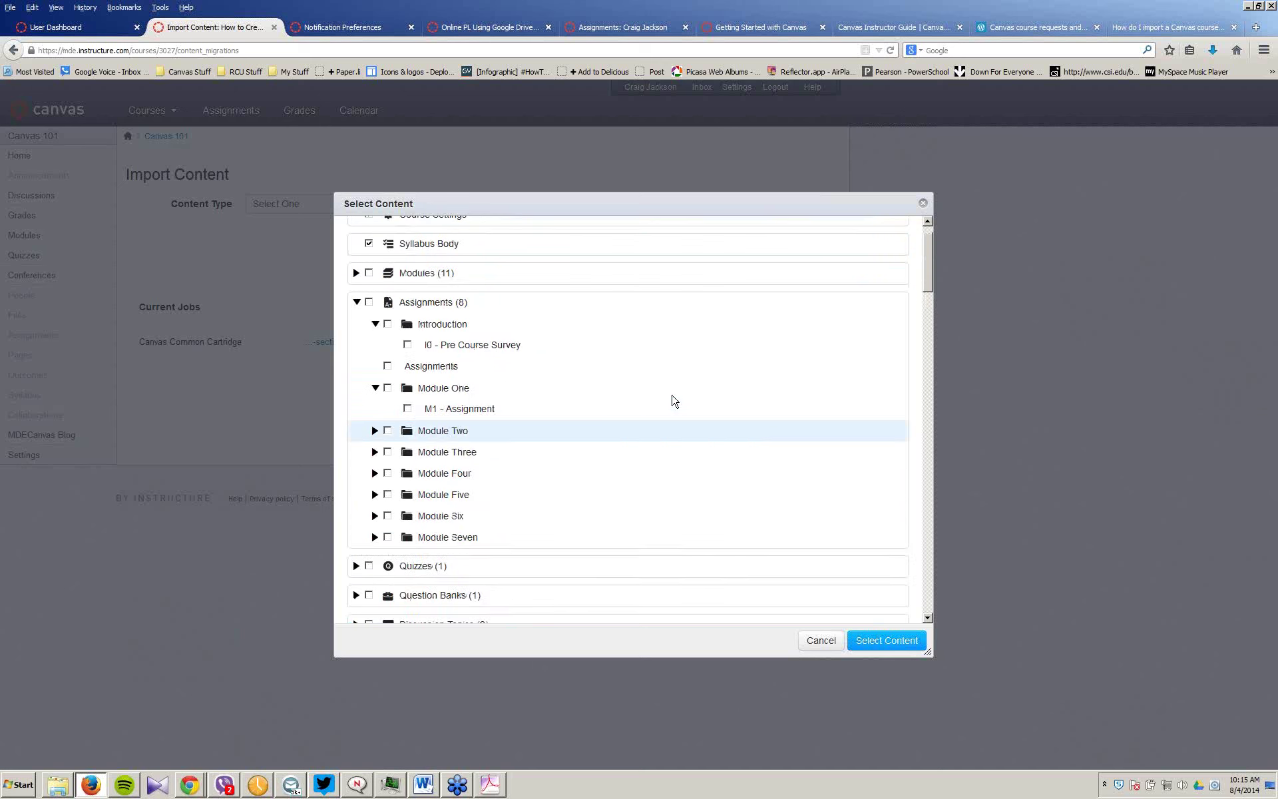
{"action": "left_click", "coordinate": [370, 247]}
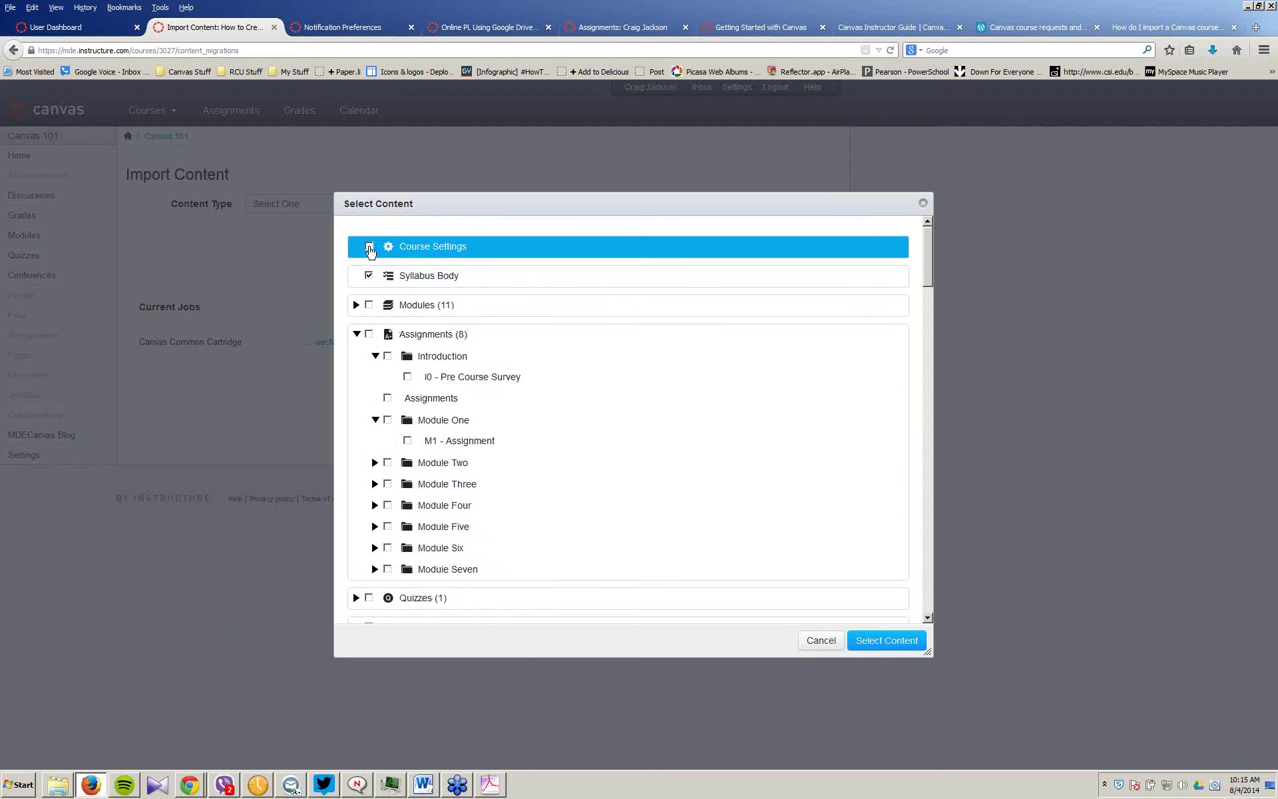
{"action": "left_click", "coordinate": [897, 641]}
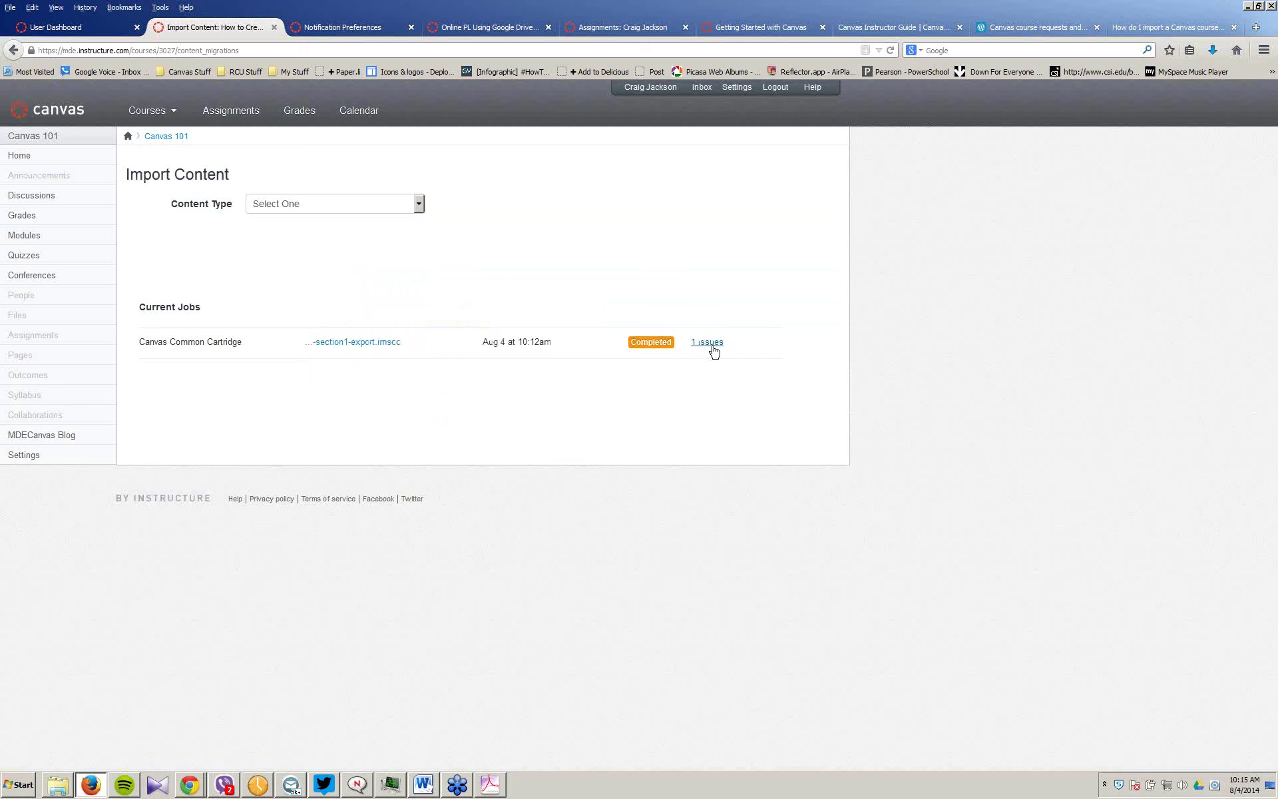
Step: Review the import's reported issue, then list all of Canvas 101's pages
{"action": "left_click", "coordinate": [714, 344]}
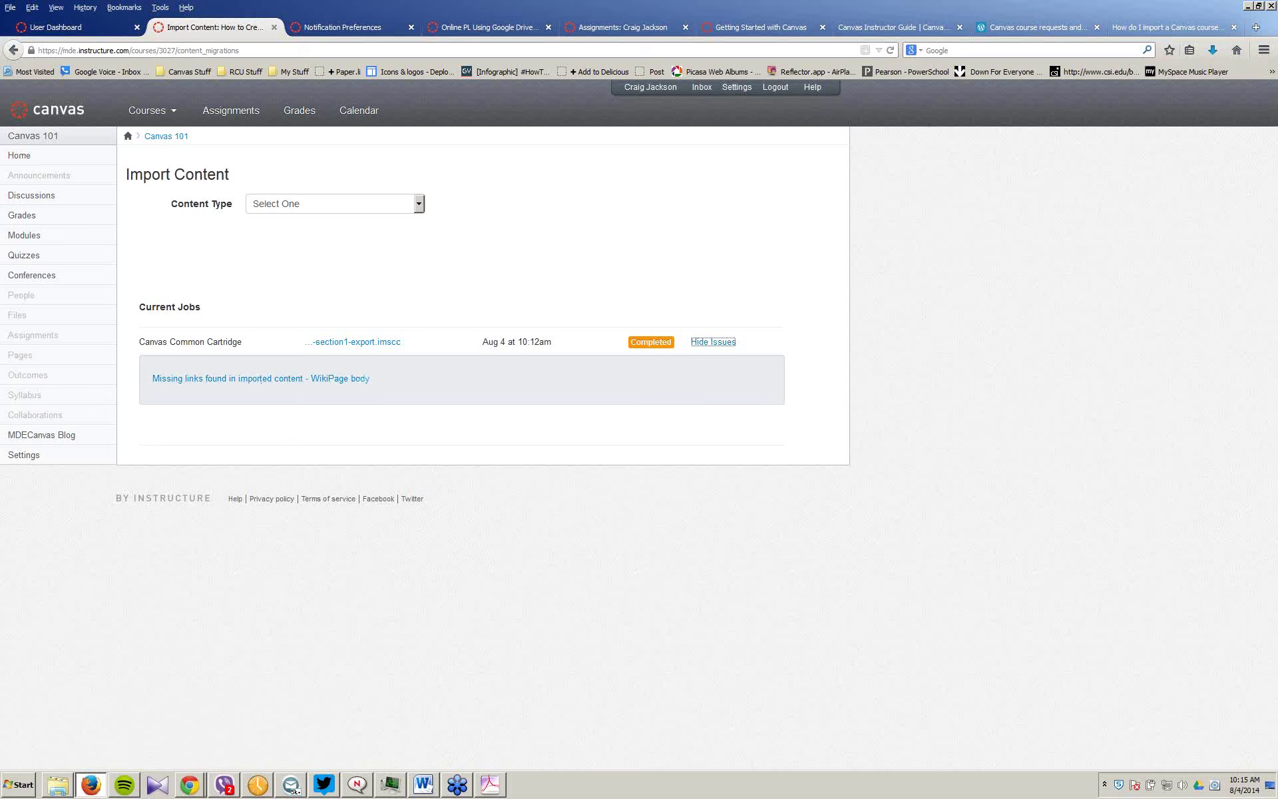
{"action": "left_click", "coordinate": [24, 357]}
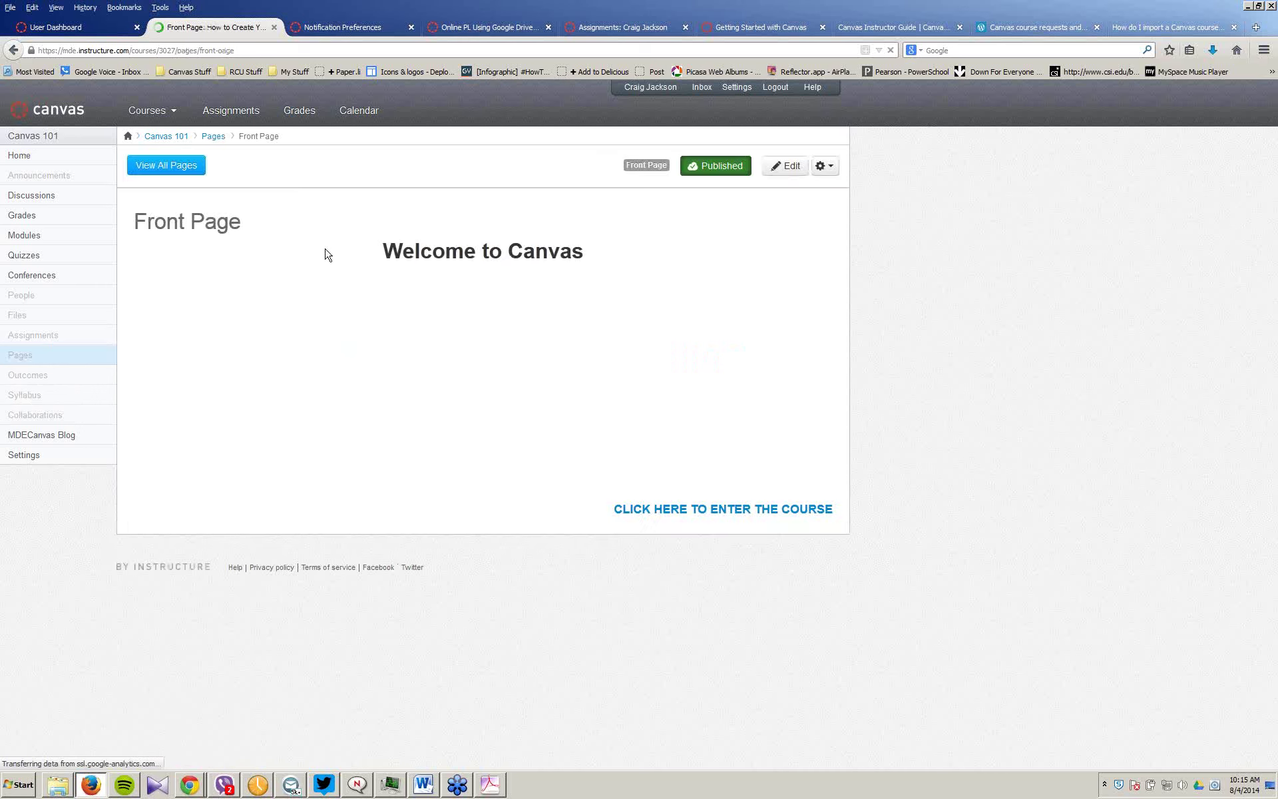
{"action": "left_click", "coordinate": [174, 171]}
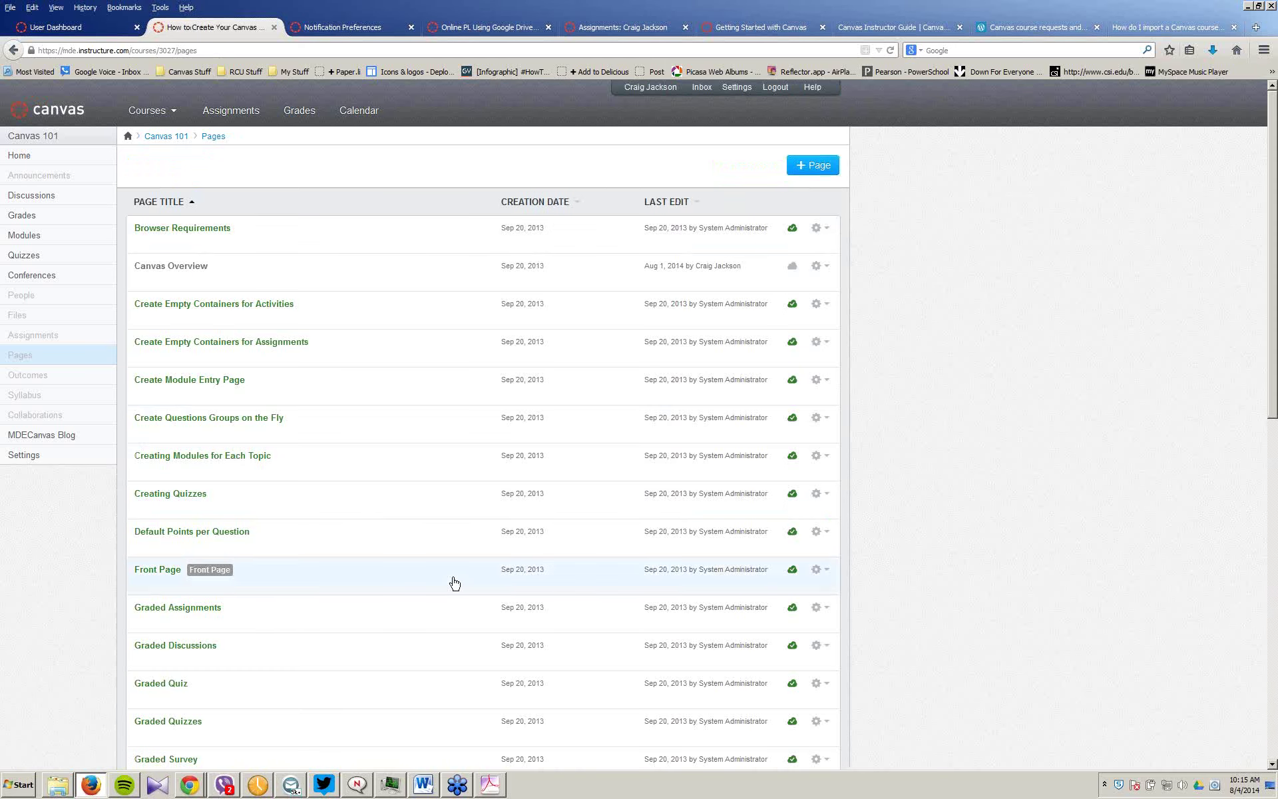
Step: Find and open the imported roll me page in the Pages list
{"action": "scroll", "coordinate": [452, 582], "scroll_direction": "down", "scroll_amount": 1}
{"action": "scroll", "coordinate": [456, 579], "scroll_direction": "down", "scroll_amount": 10}
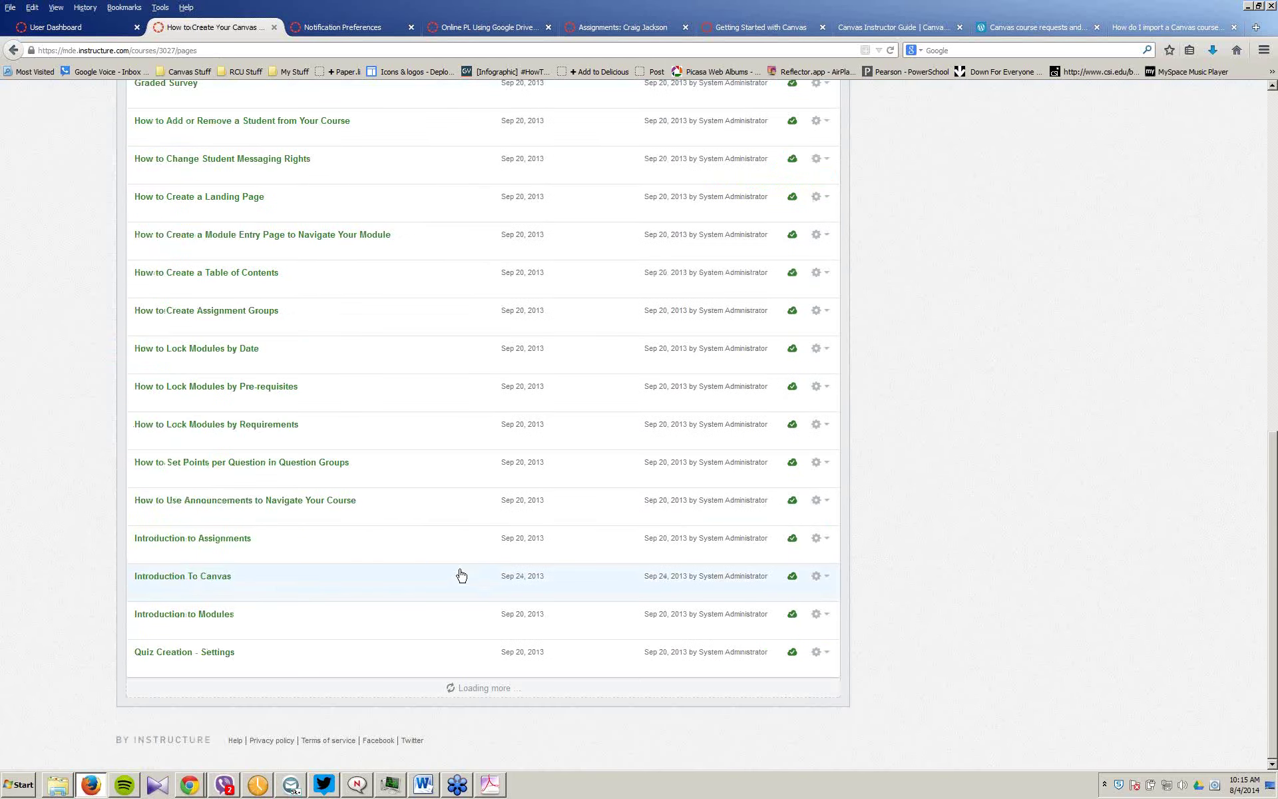
{"action": "scroll", "coordinate": [445, 579], "scroll_direction": "up", "scroll_amount": 7}
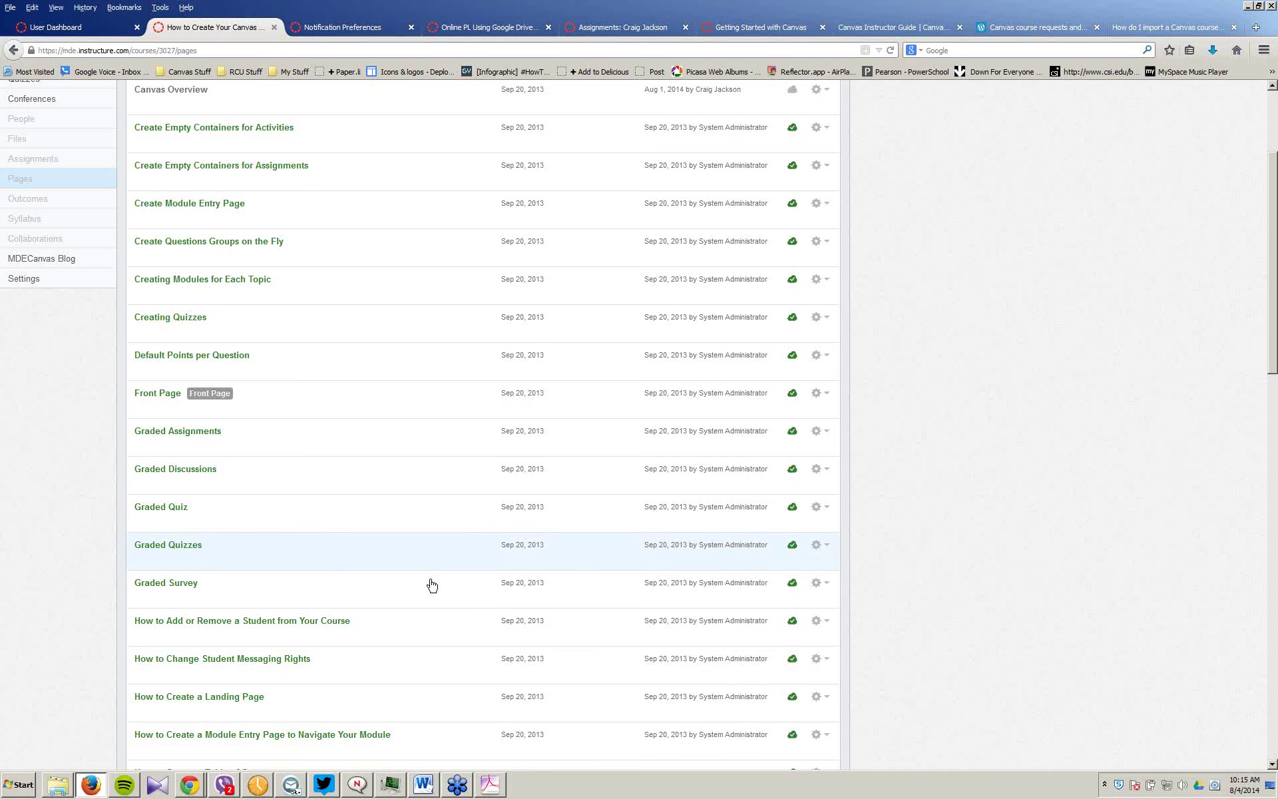
{"action": "scroll", "coordinate": [431, 585], "scroll_direction": "down", "scroll_amount": 10}
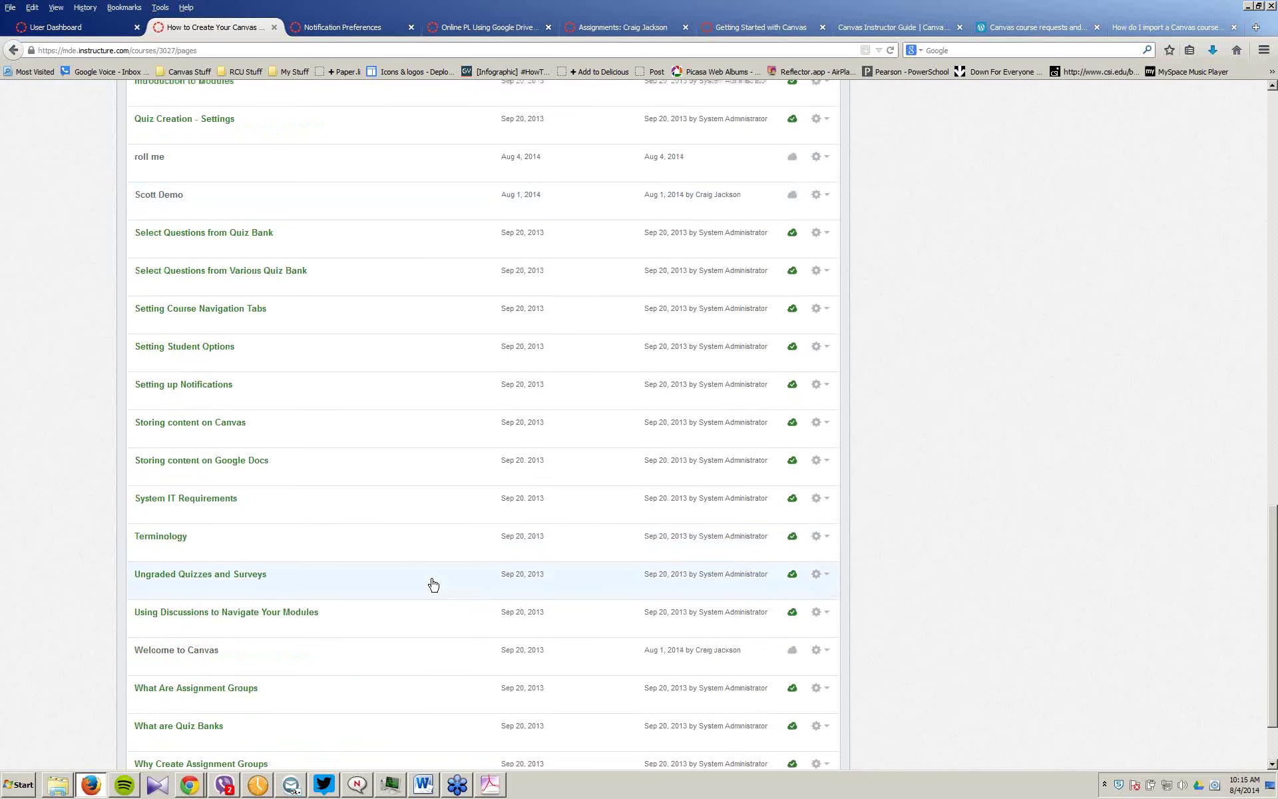
{"action": "scroll", "coordinate": [432, 585], "scroll_direction": "up", "scroll_amount": 1}
{"action": "left_click", "coordinate": [152, 228]}
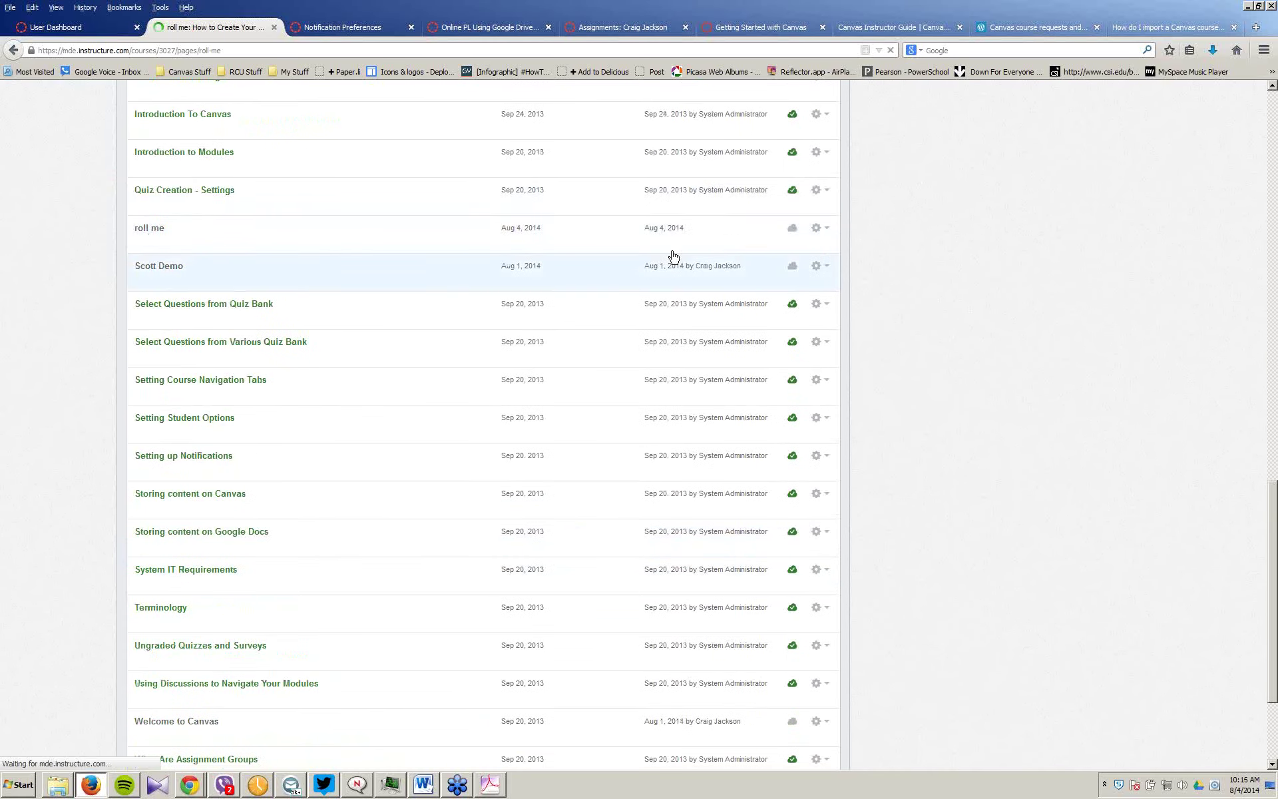
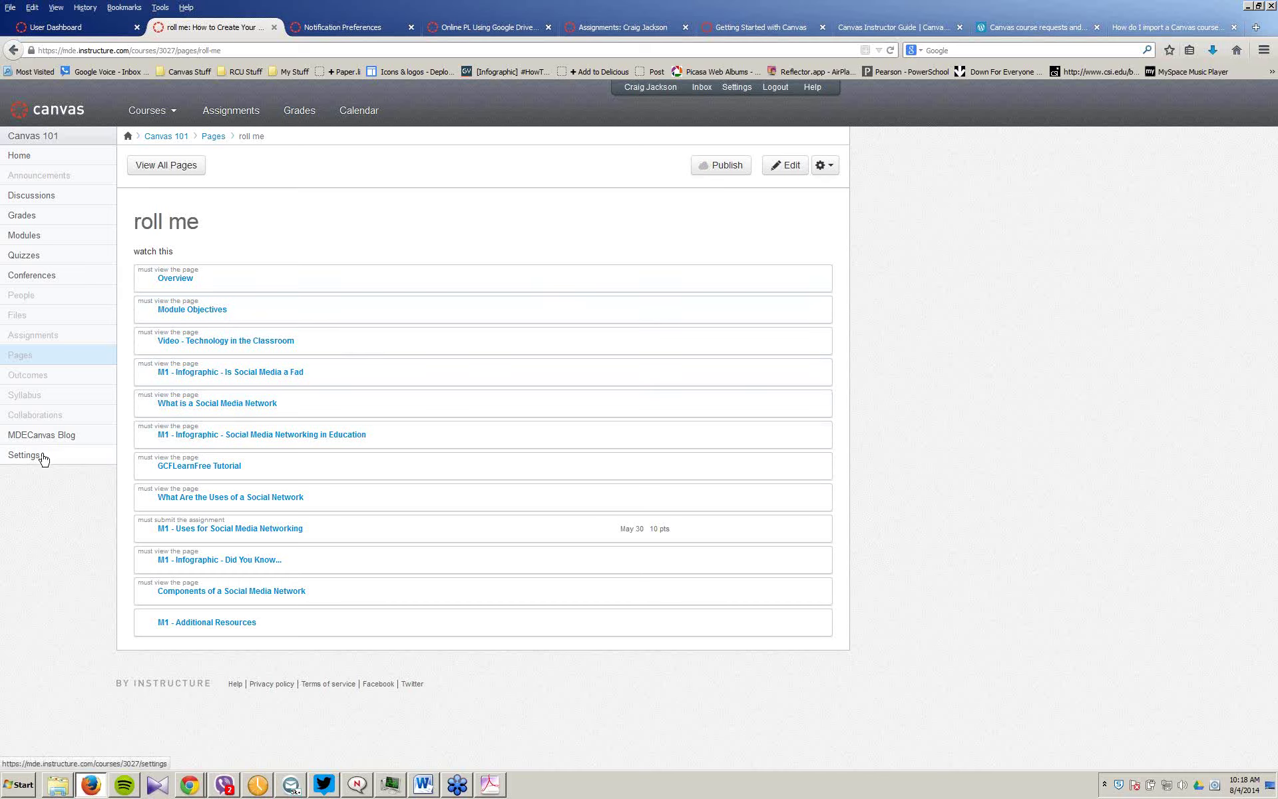
Step: Open the Canvas 101 Course Details settings for 'How to Create Your Canvas Course'
{"action": "left_click", "coordinate": [42, 460]}
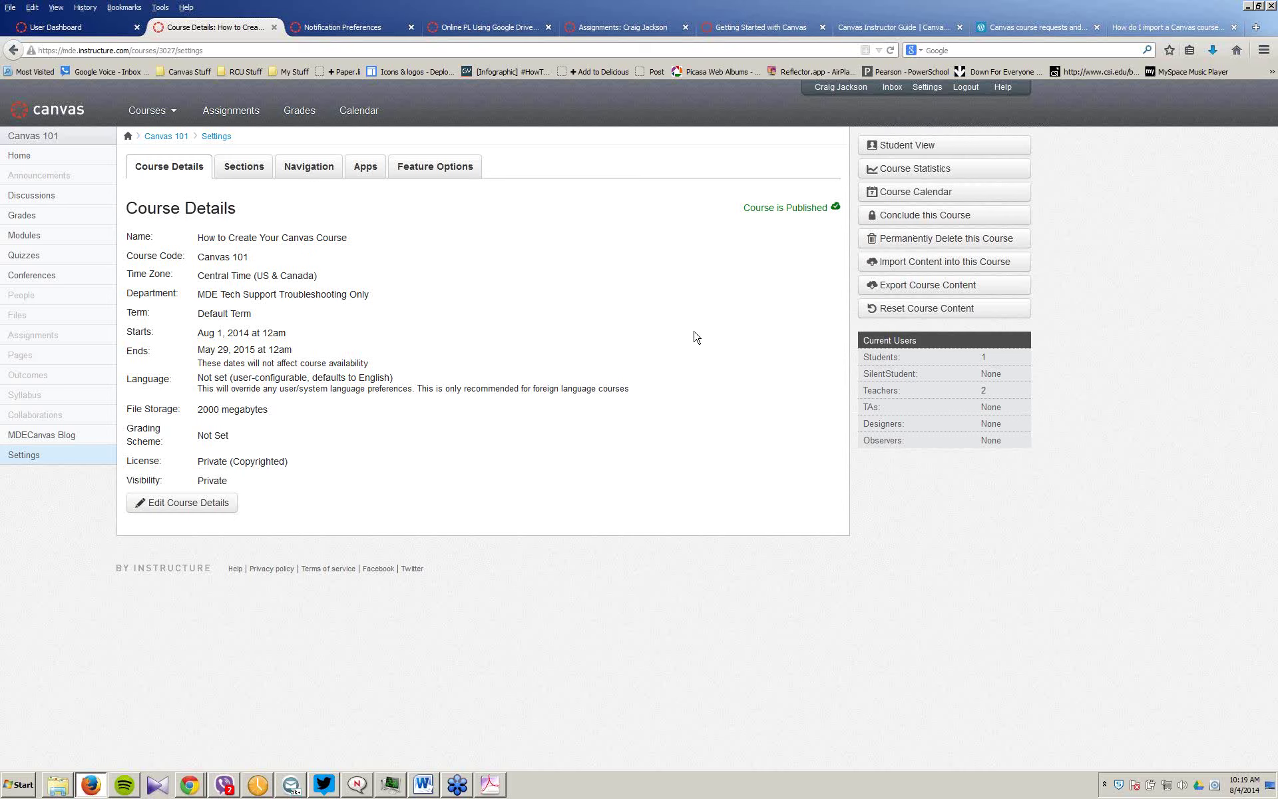
Step: Show the Canvas 101 Modules page listing Welcome to Canvas, System Overview and other modules
{"action": "left_click", "coordinate": [42, 238]}
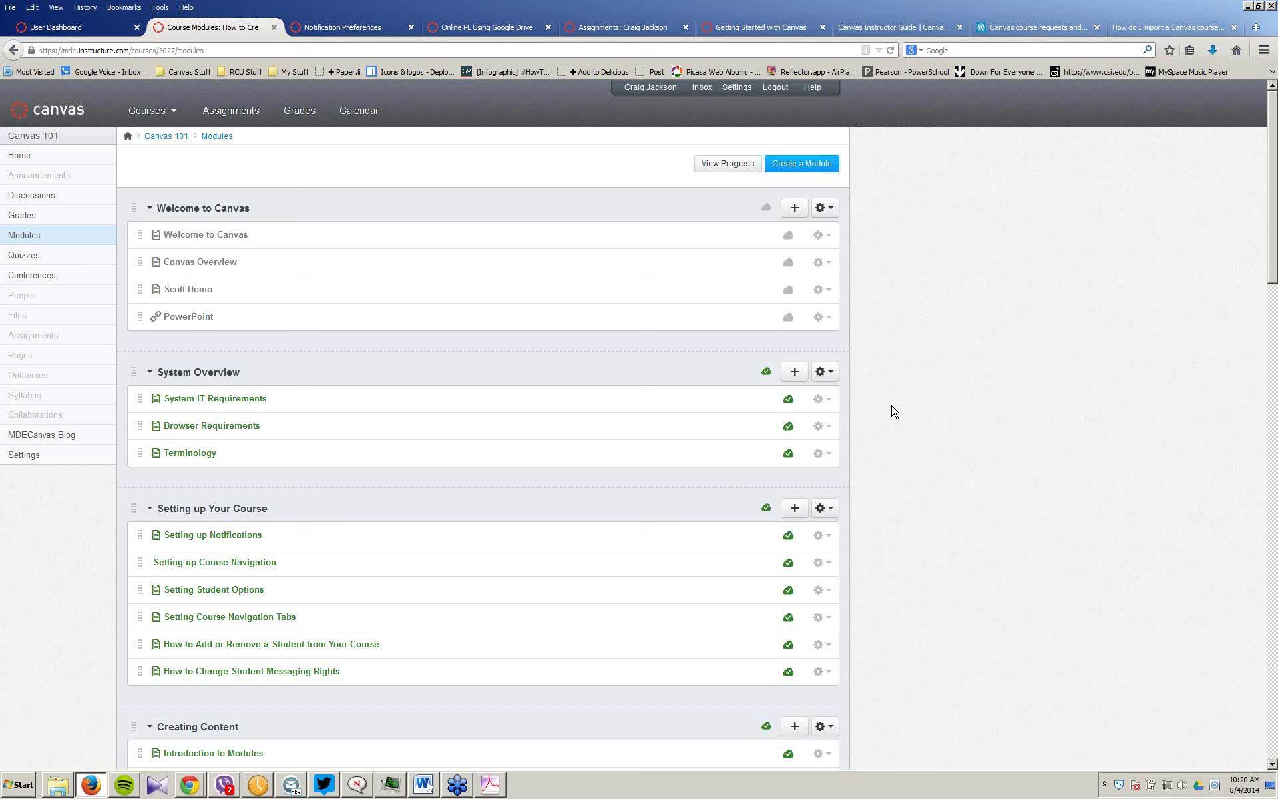
Step: Go back to the Canvas 101 Course Details page for 'How to Create Your Canvas Course'
{"action": "left_click", "coordinate": [19, 458]}
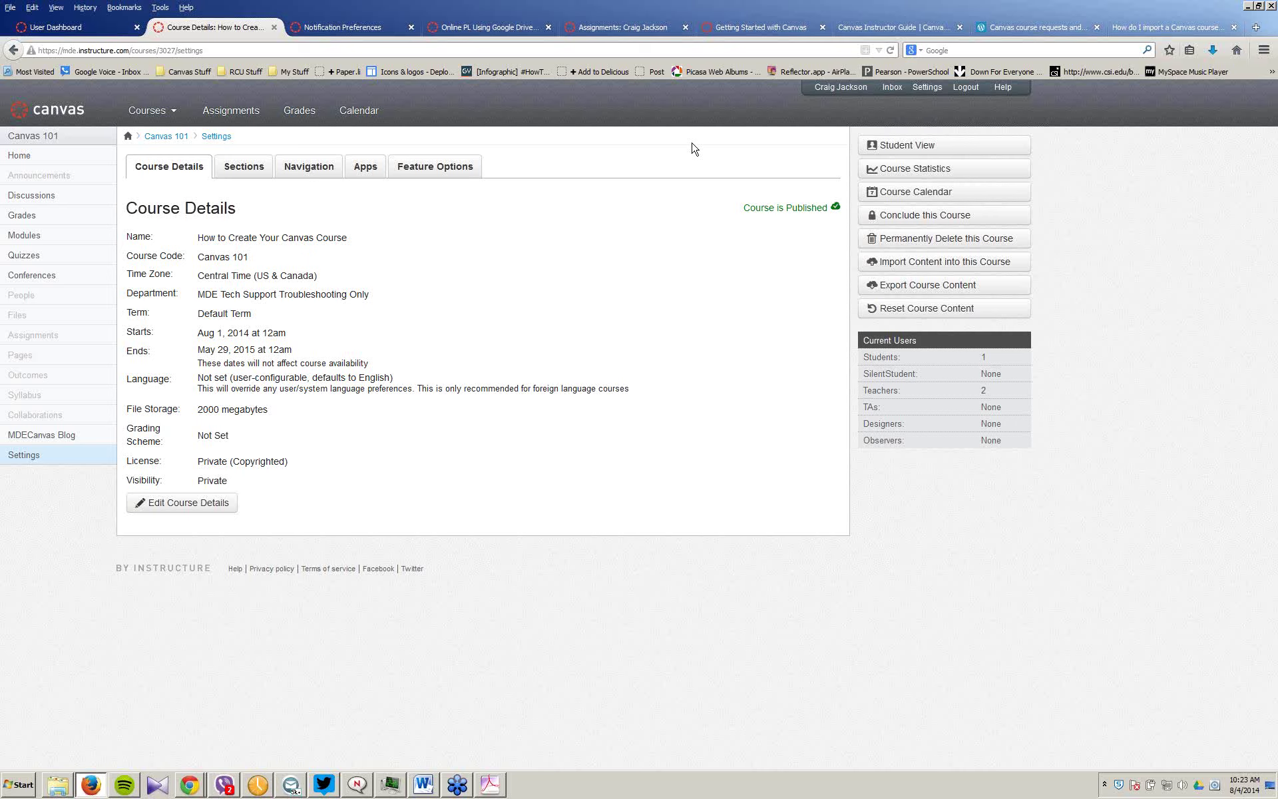
Step: In a new Chrome tab, log into Canvas at mde.instructure.com with the tech support login
{"action": "mouse_move", "coordinate": [183, 784]}
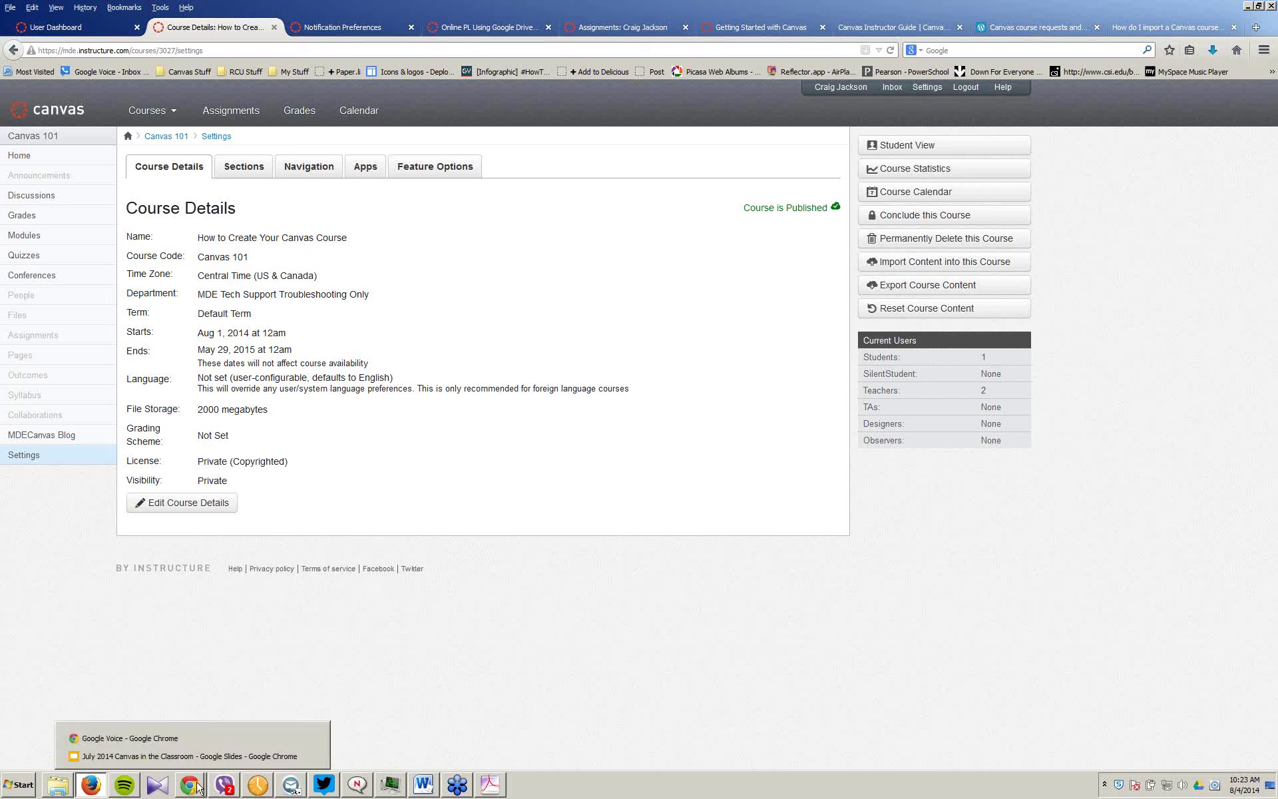
{"action": "left_click", "coordinate": [166, 739]}
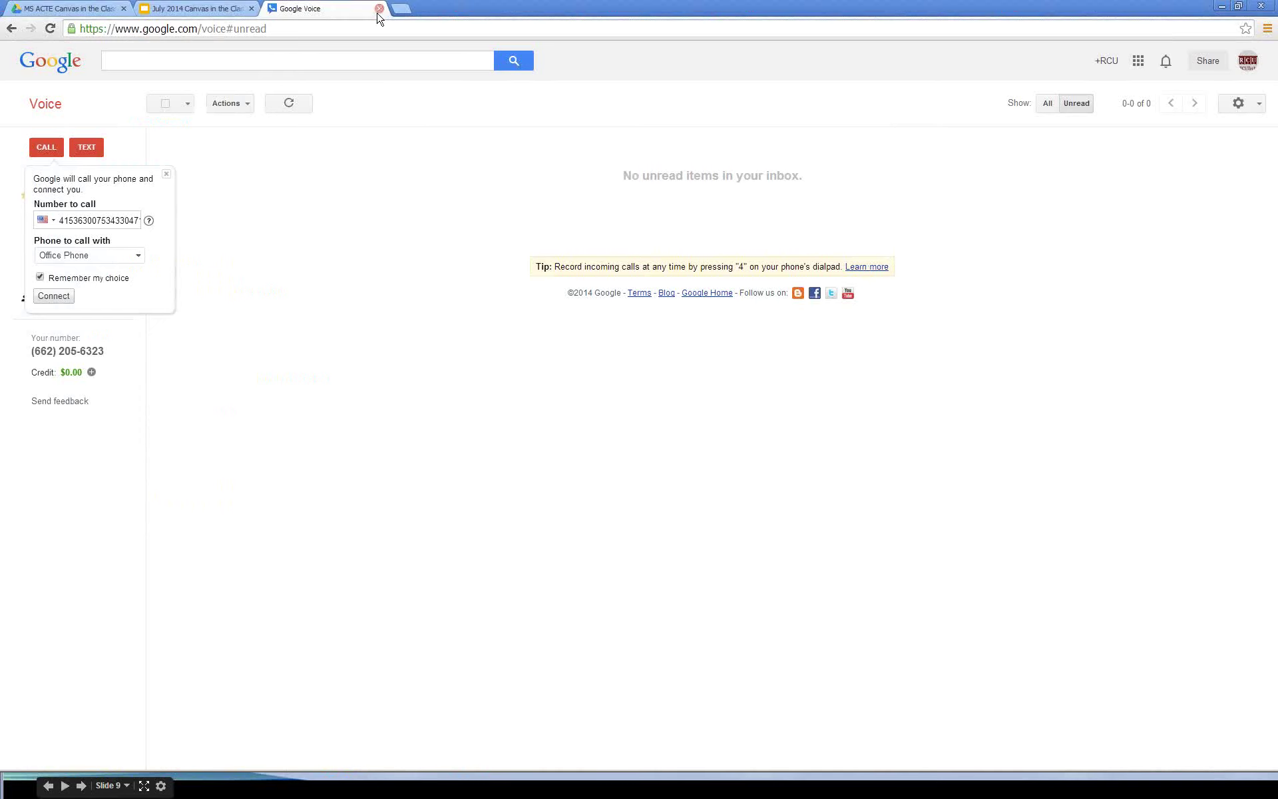
{"action": "left_click", "coordinate": [401, 8]}
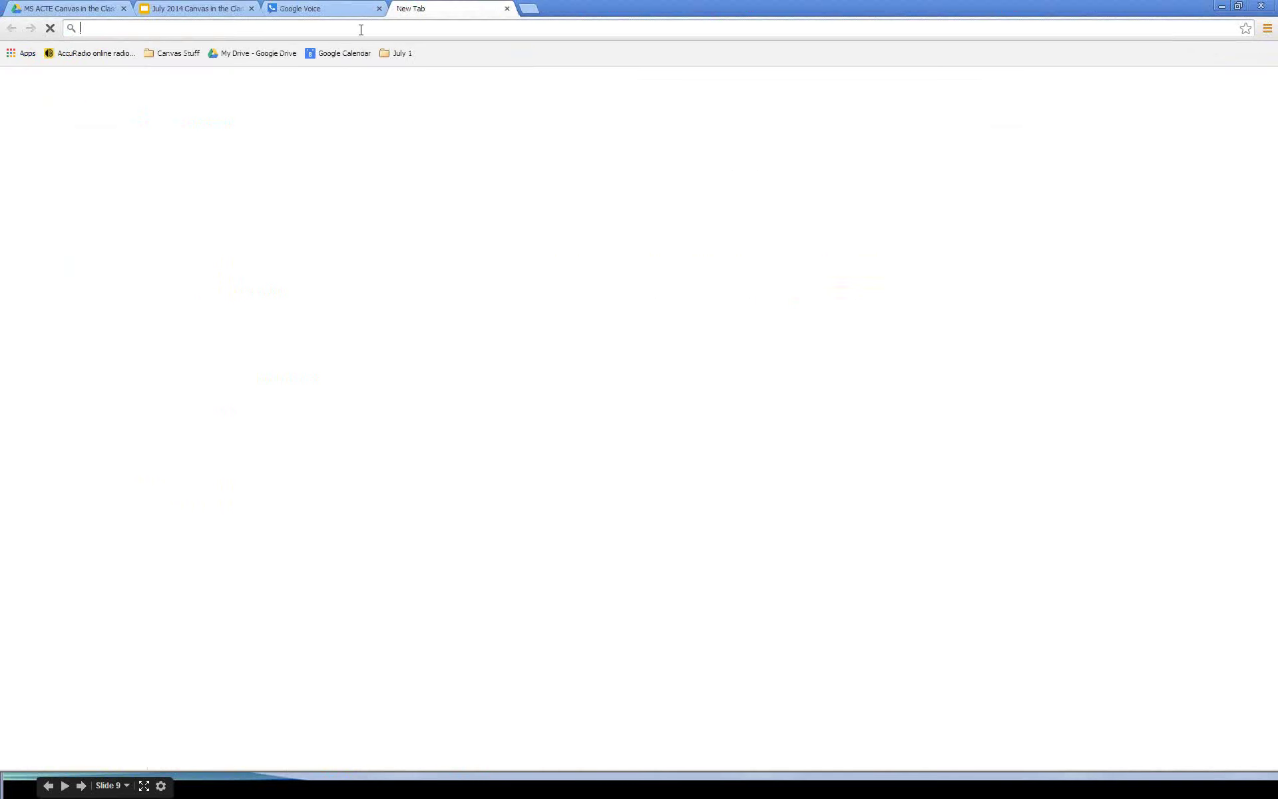
{"action": "type", "text": "mde"}
{"action": "key", "text": "Return"}
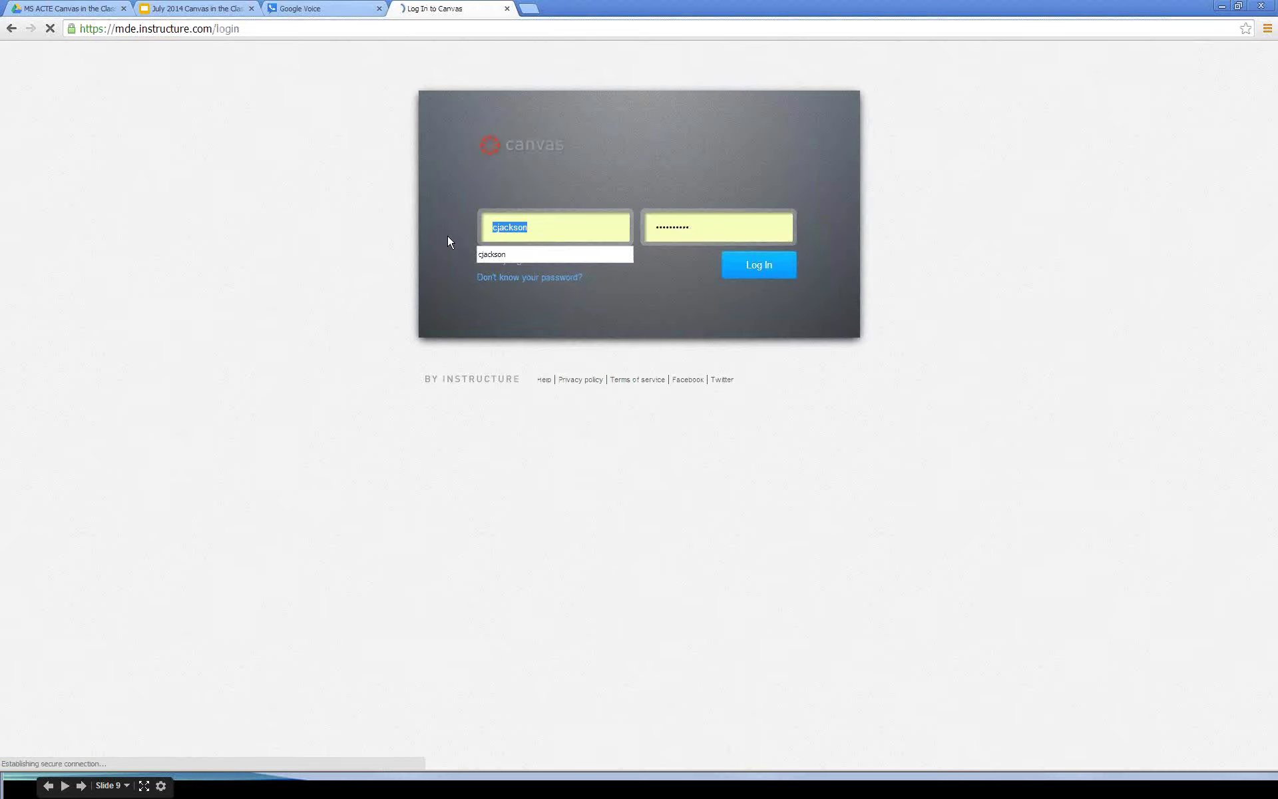
{"action": "type", "text": "rcutechsupport"}
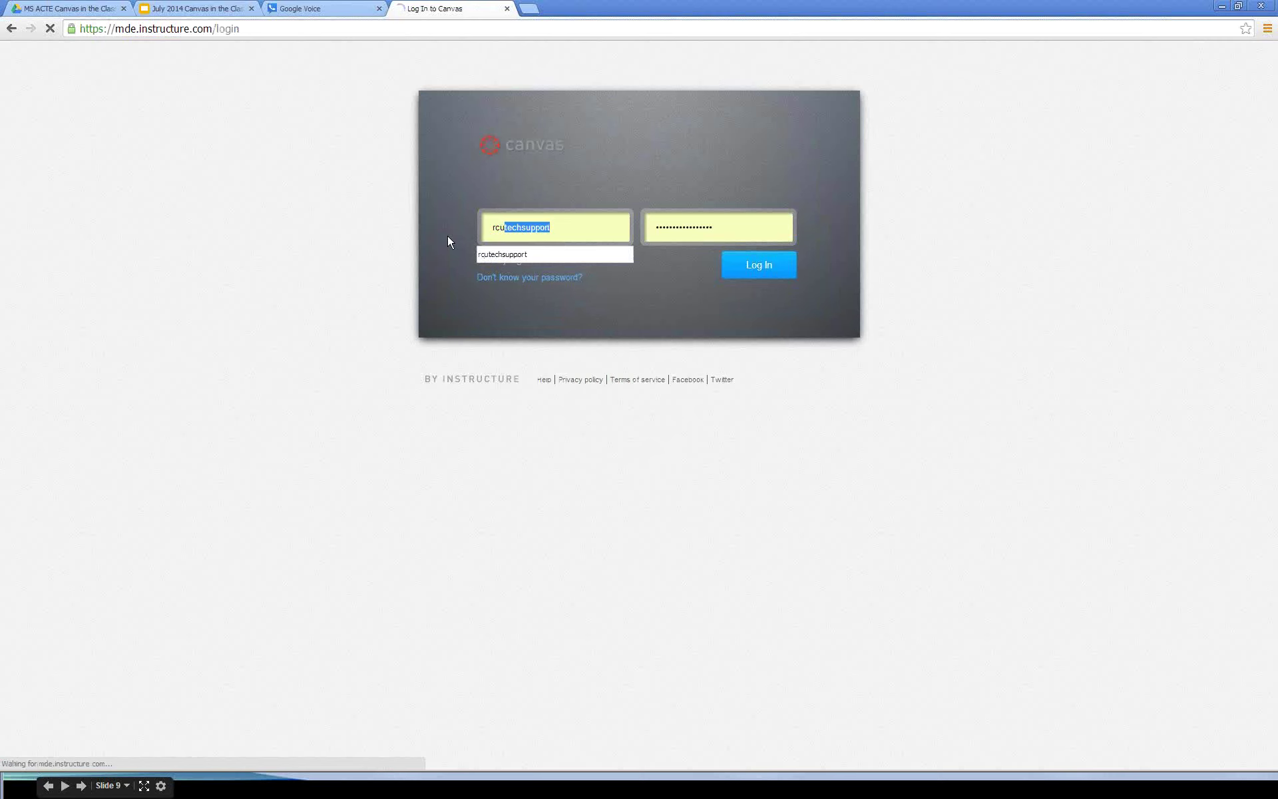
{"action": "left_click", "coordinate": [728, 264]}
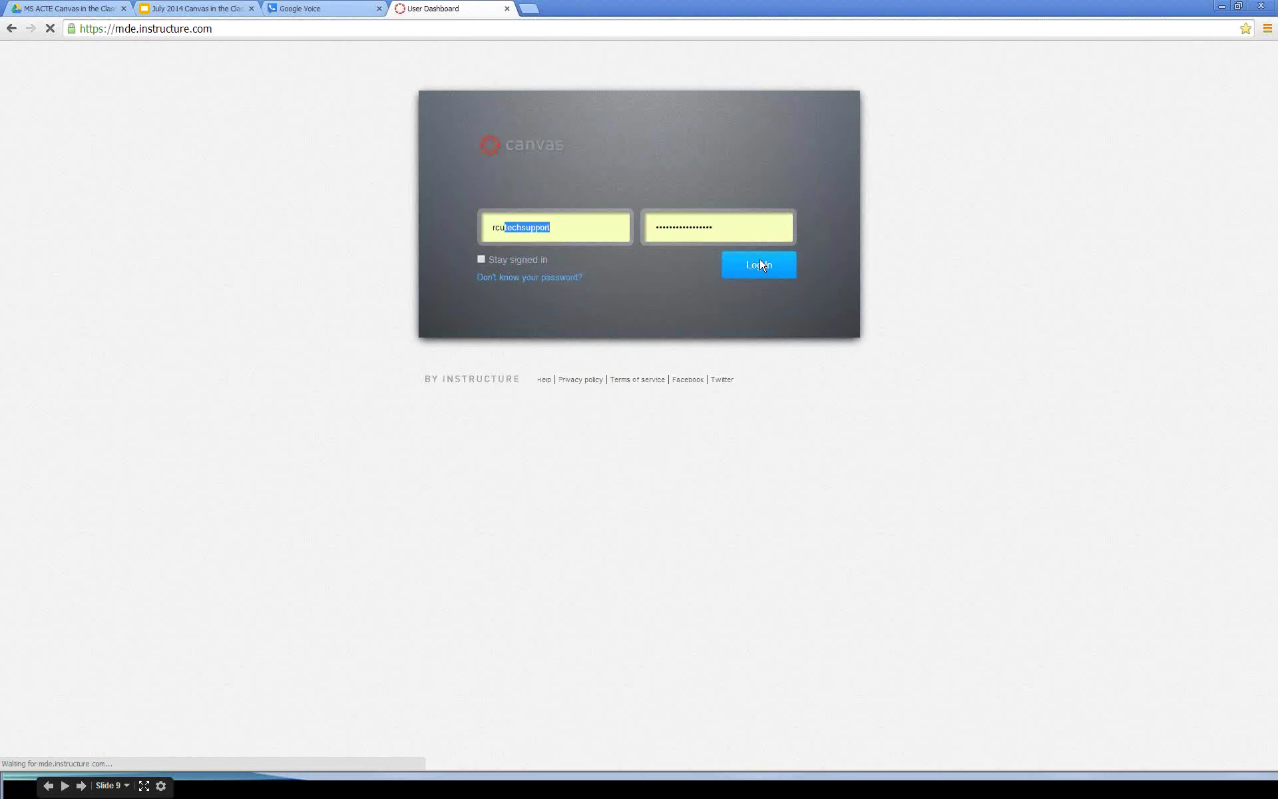
Step: Open the State of Mississippi RCU account and search its users by the person's surname, retrying once
{"action": "mouse_move", "coordinate": [176, 73]}
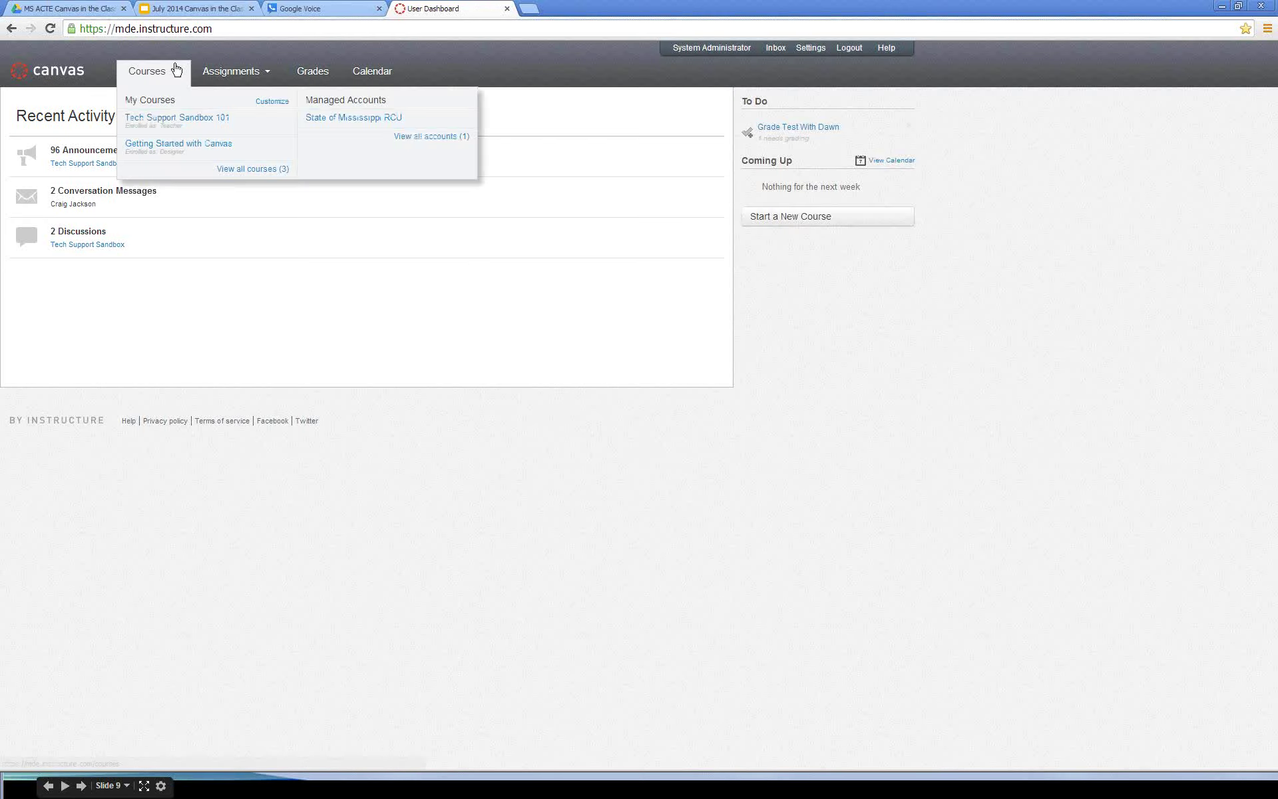
{"action": "left_click", "coordinate": [339, 120]}
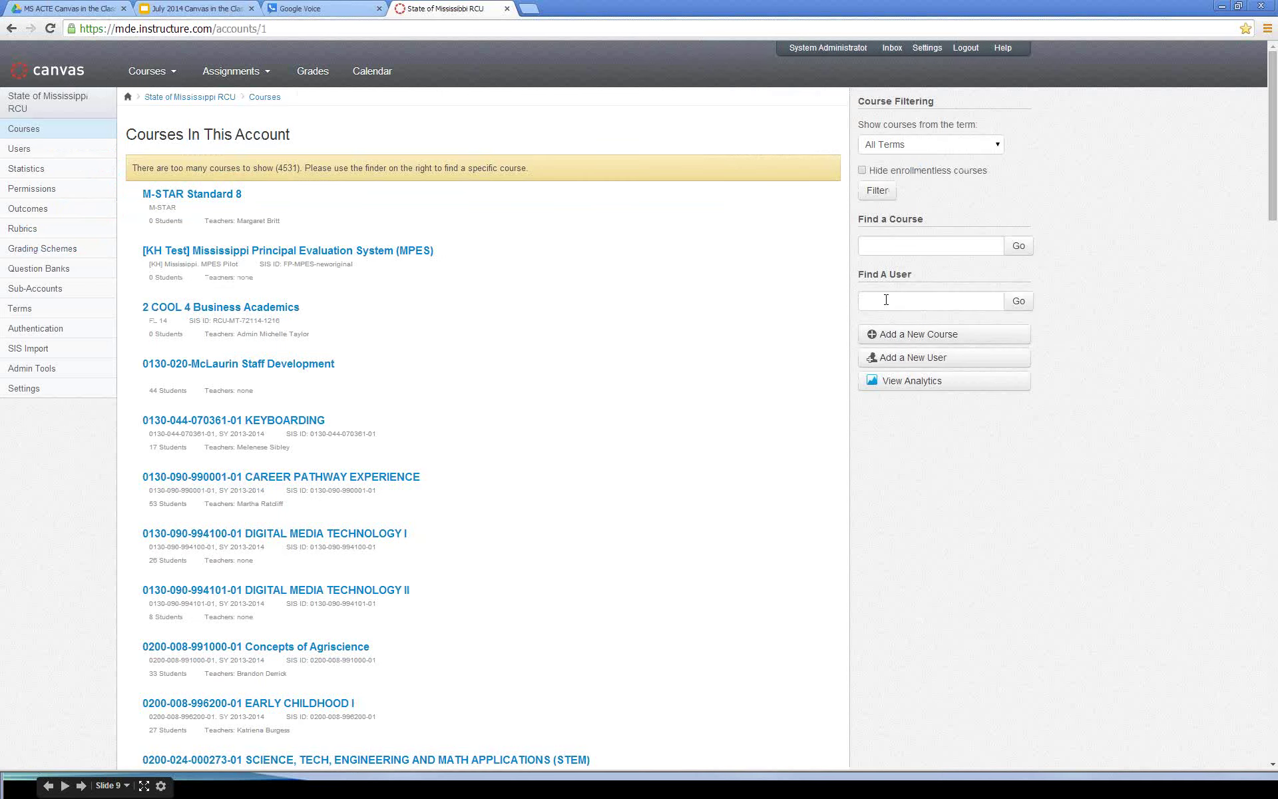
{"action": "left_click", "coordinate": [886, 299]}
{"action": "type", "text": "ti"}
{"action": "type", "text": "lghman"}
{"action": "key", "text": "Return"}
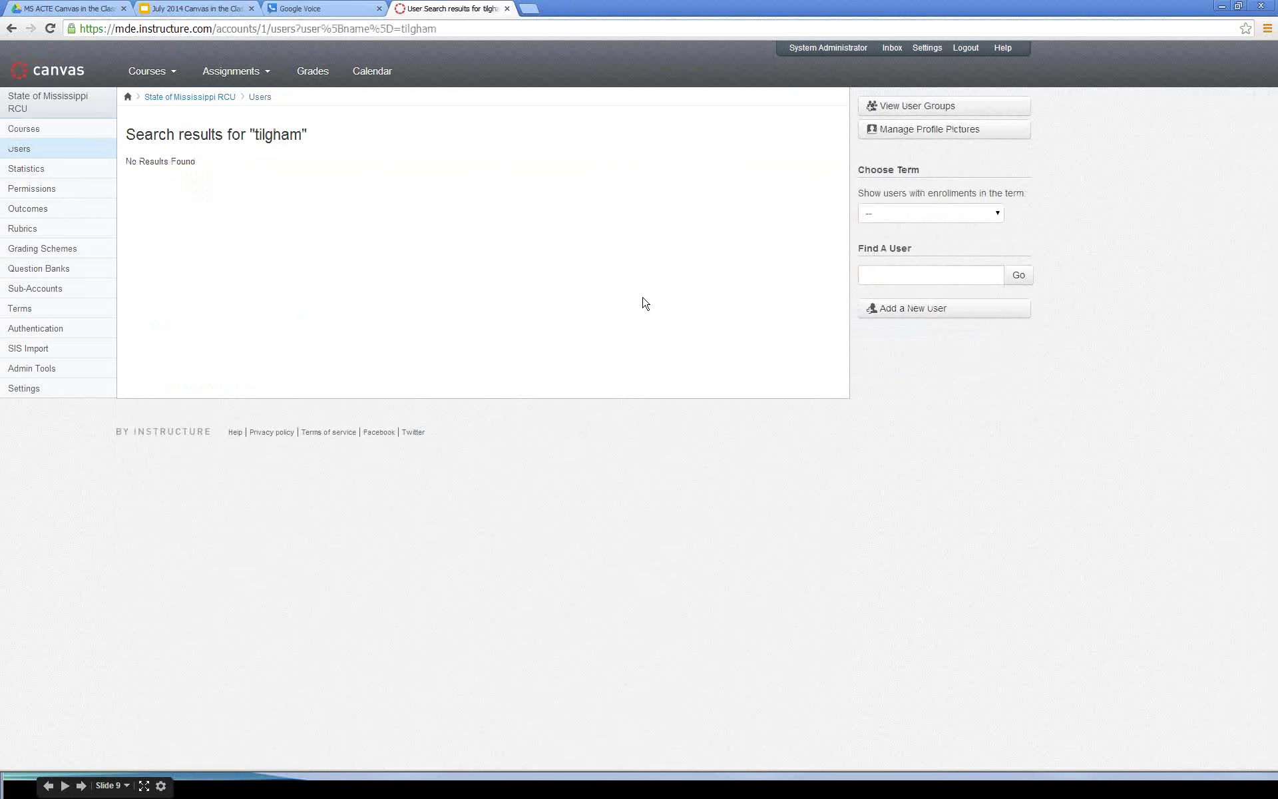
{"action": "left_click", "coordinate": [899, 278]}
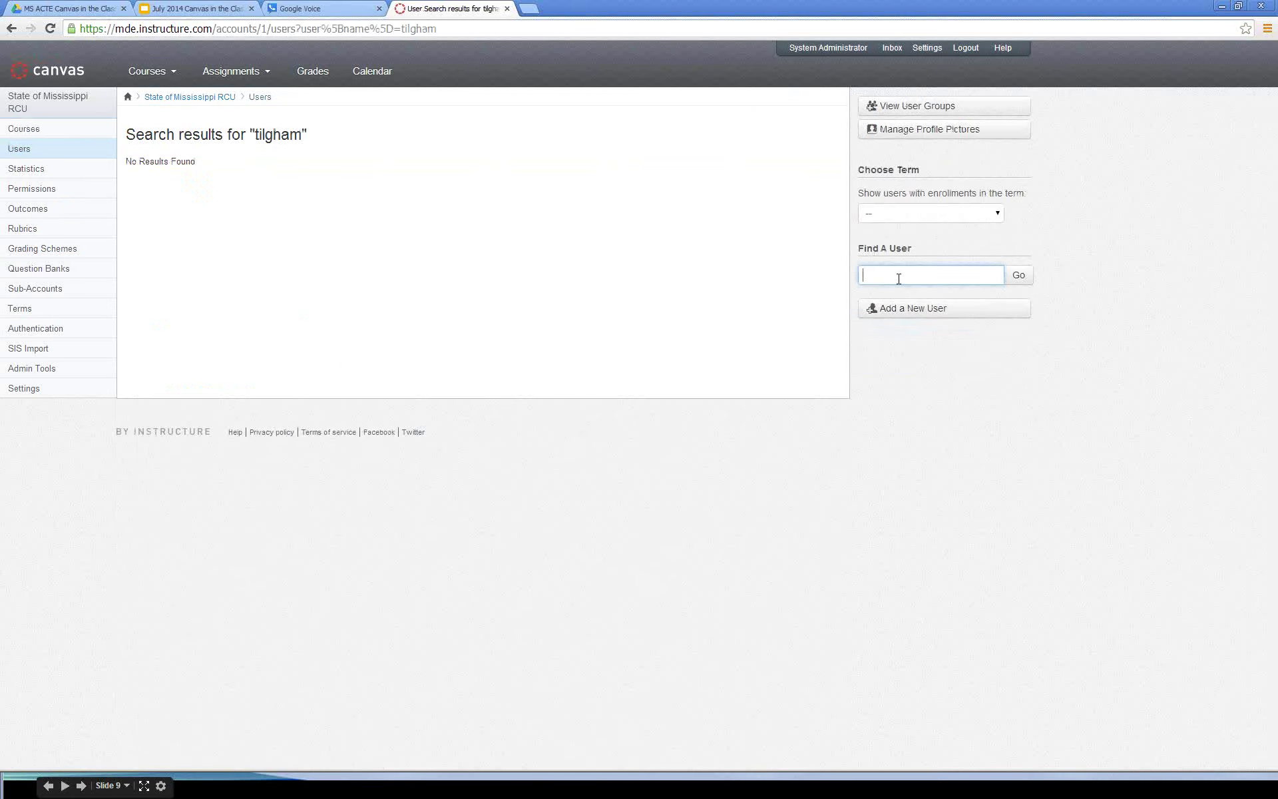
{"action": "type", "text": "til"}
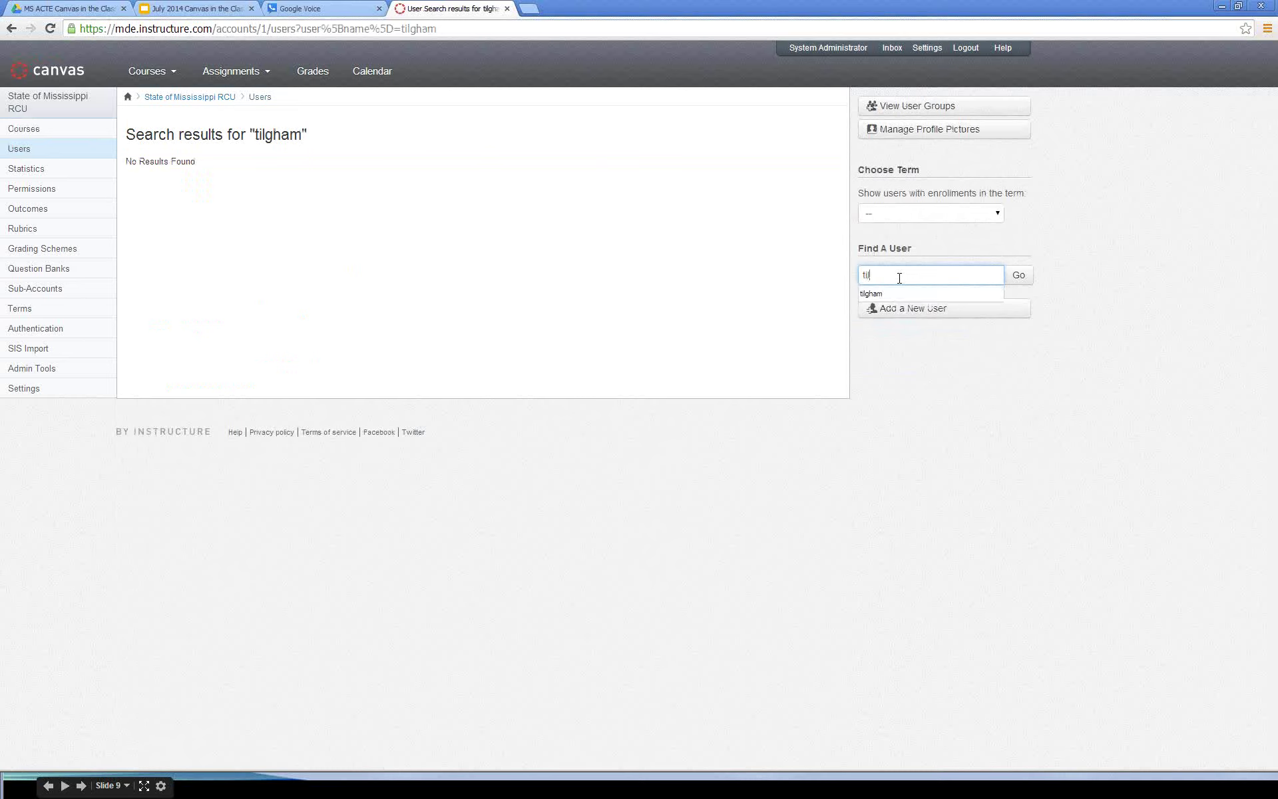
{"action": "type", "text": "ghman"}
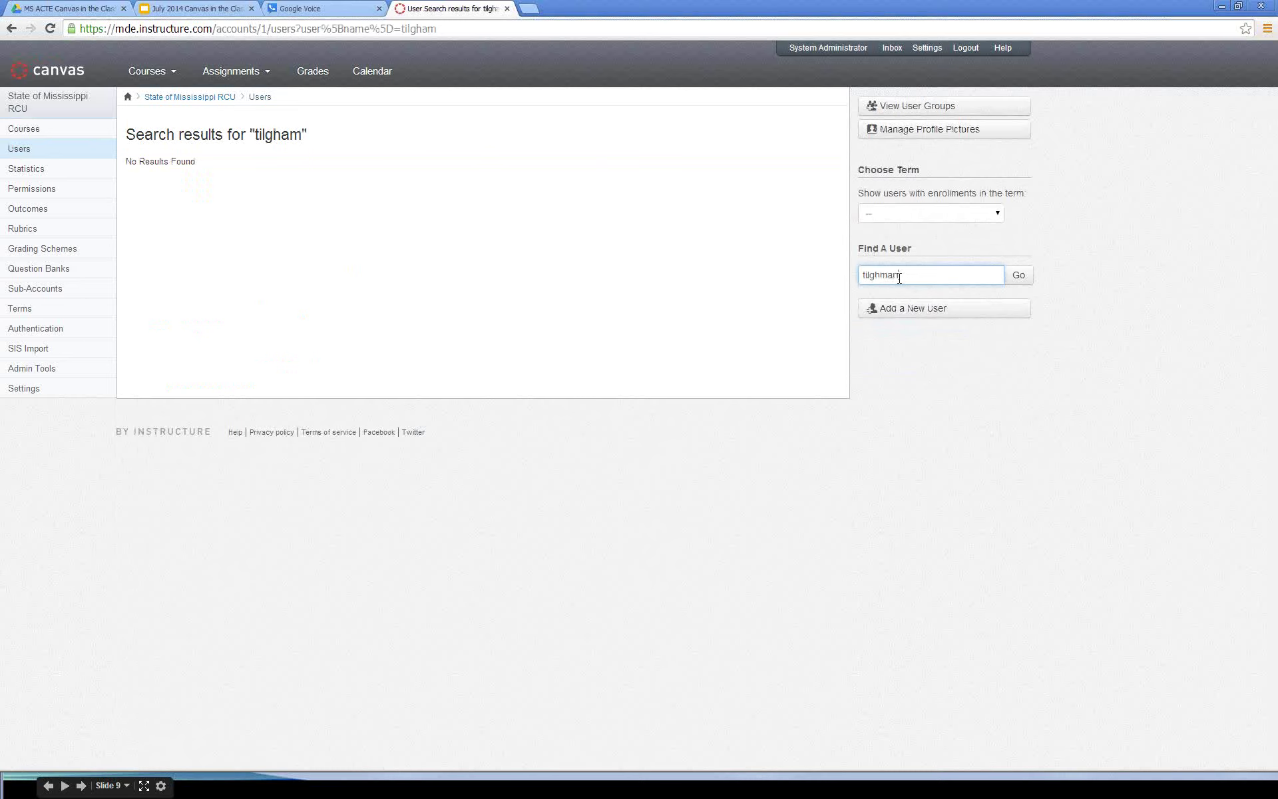
{"action": "key", "text": "Return"}
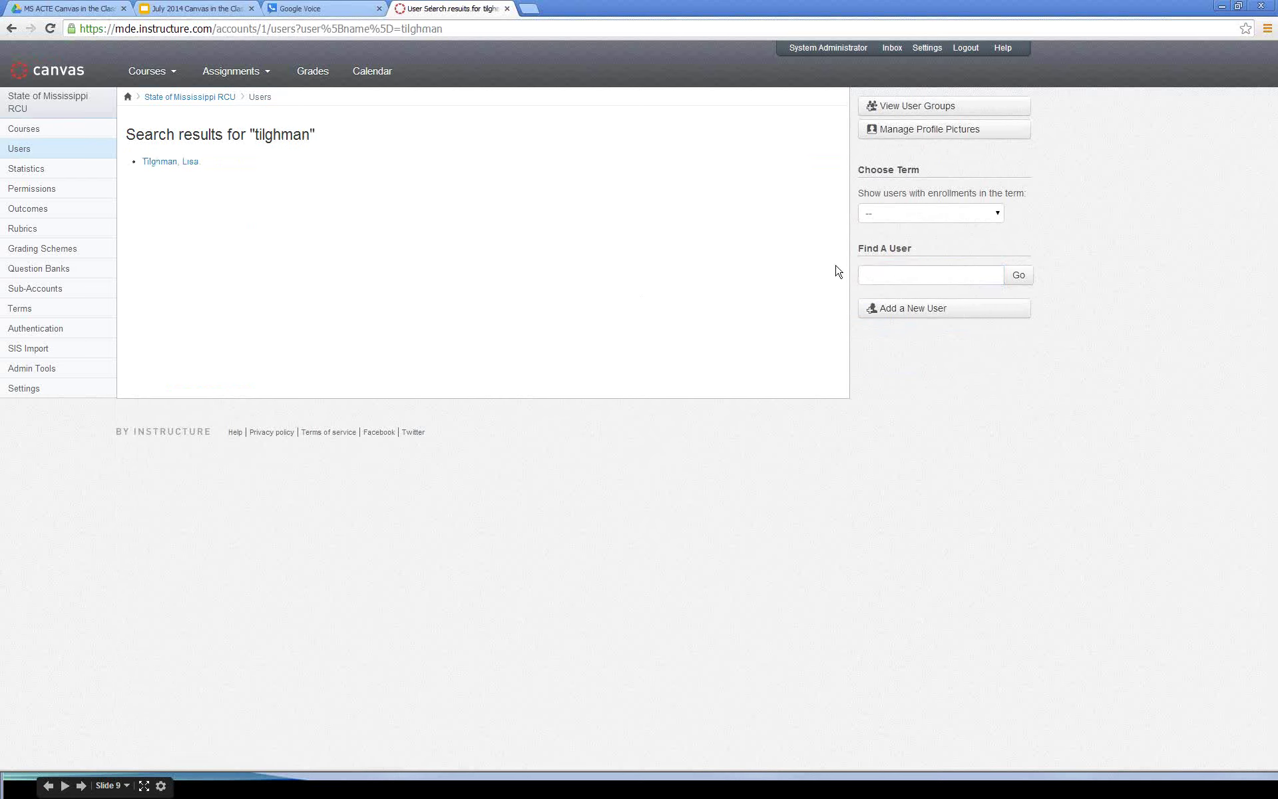
Step: Open the matching user's profile and zoom it to 200% to review the enrollments
{"action": "left_click", "coordinate": [178, 163]}
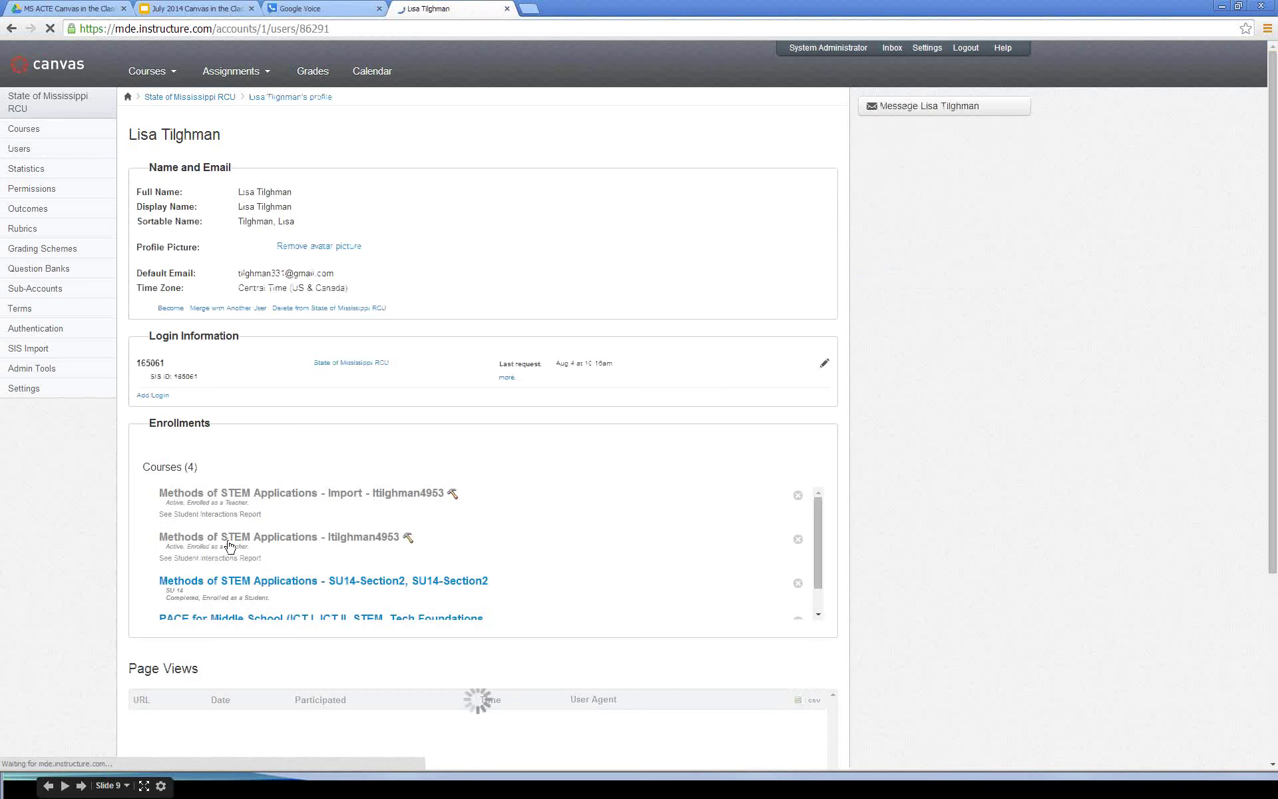
{"action": "scroll", "coordinate": [390, 530], "scroll_direction": "down", "scroll_amount": 1}
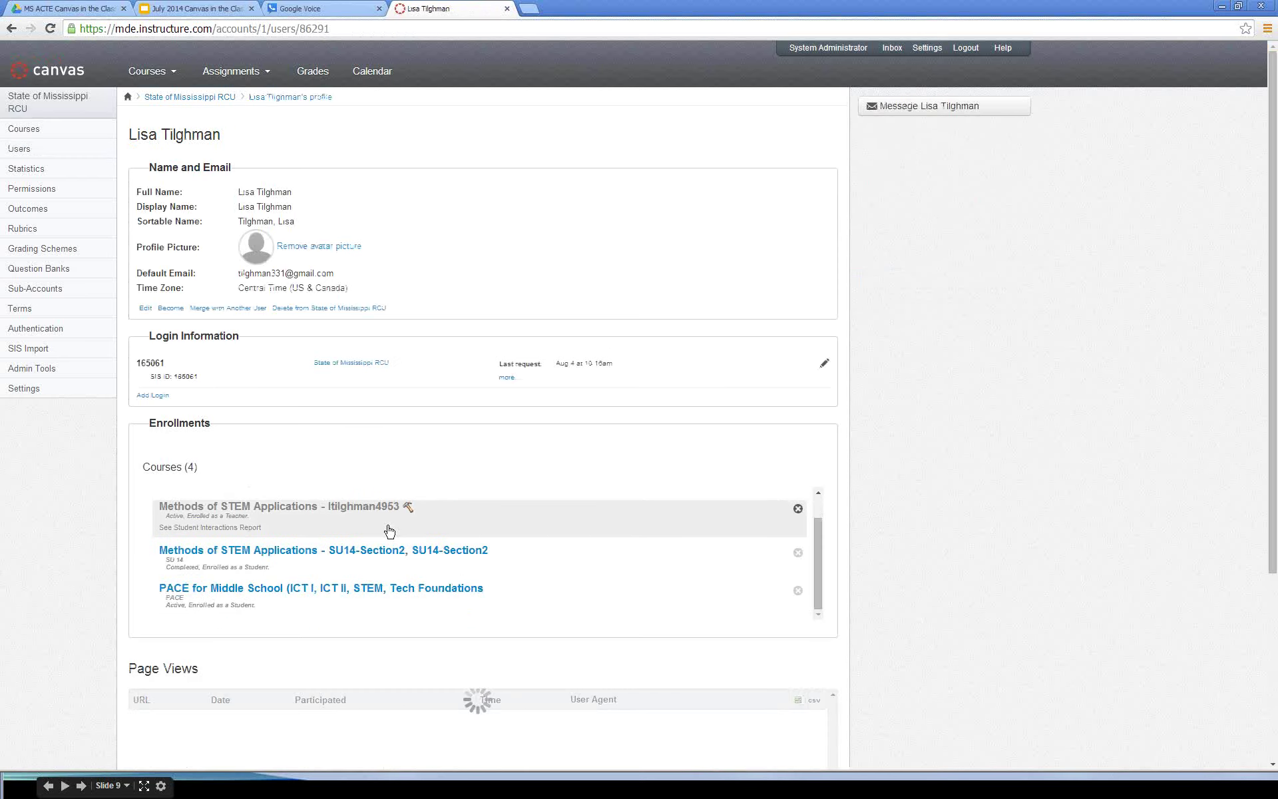
{"action": "scroll", "coordinate": [389, 531], "scroll_direction": "down", "scroll_amount": 1}
{"action": "scroll", "coordinate": [688, 502], "scroll_direction": "up", "scroll_amount": 1}
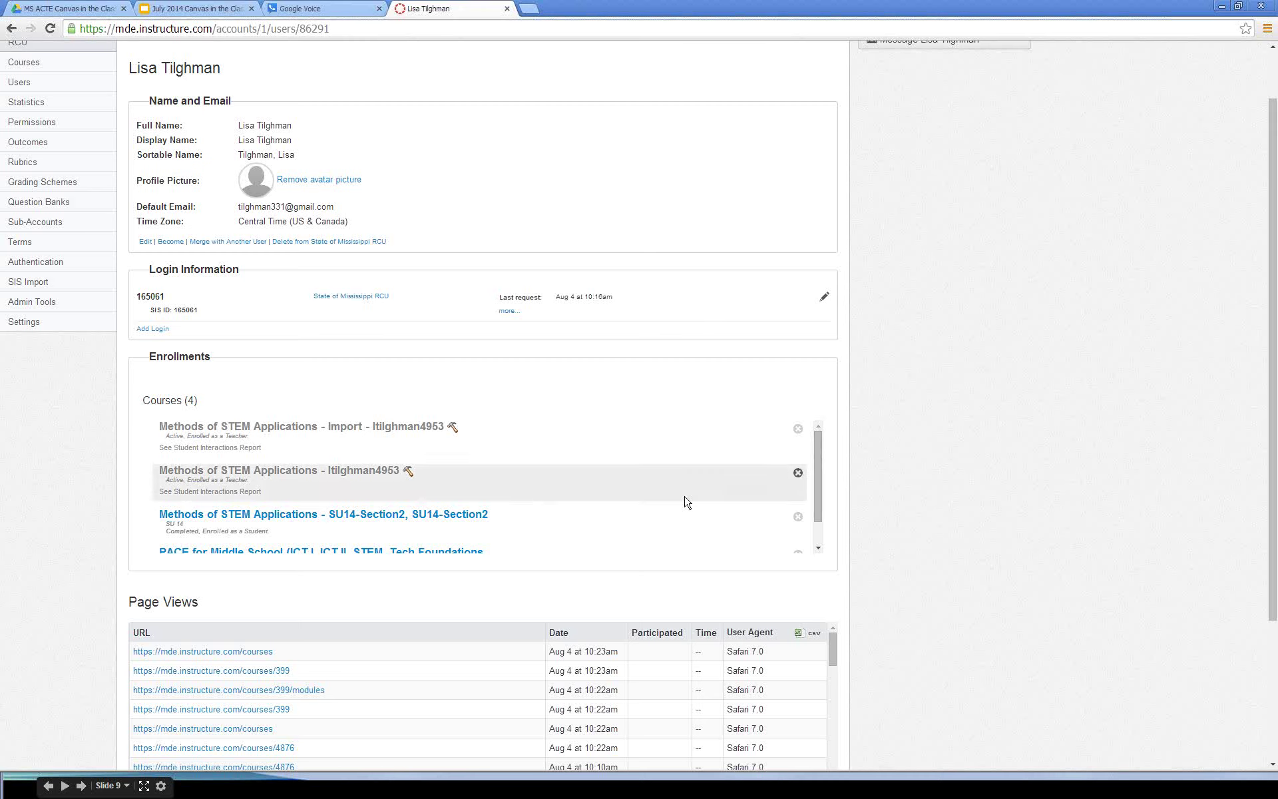
{"action": "scroll", "coordinate": [815, 486], "scroll_direction": "down", "scroll_amount": 1}
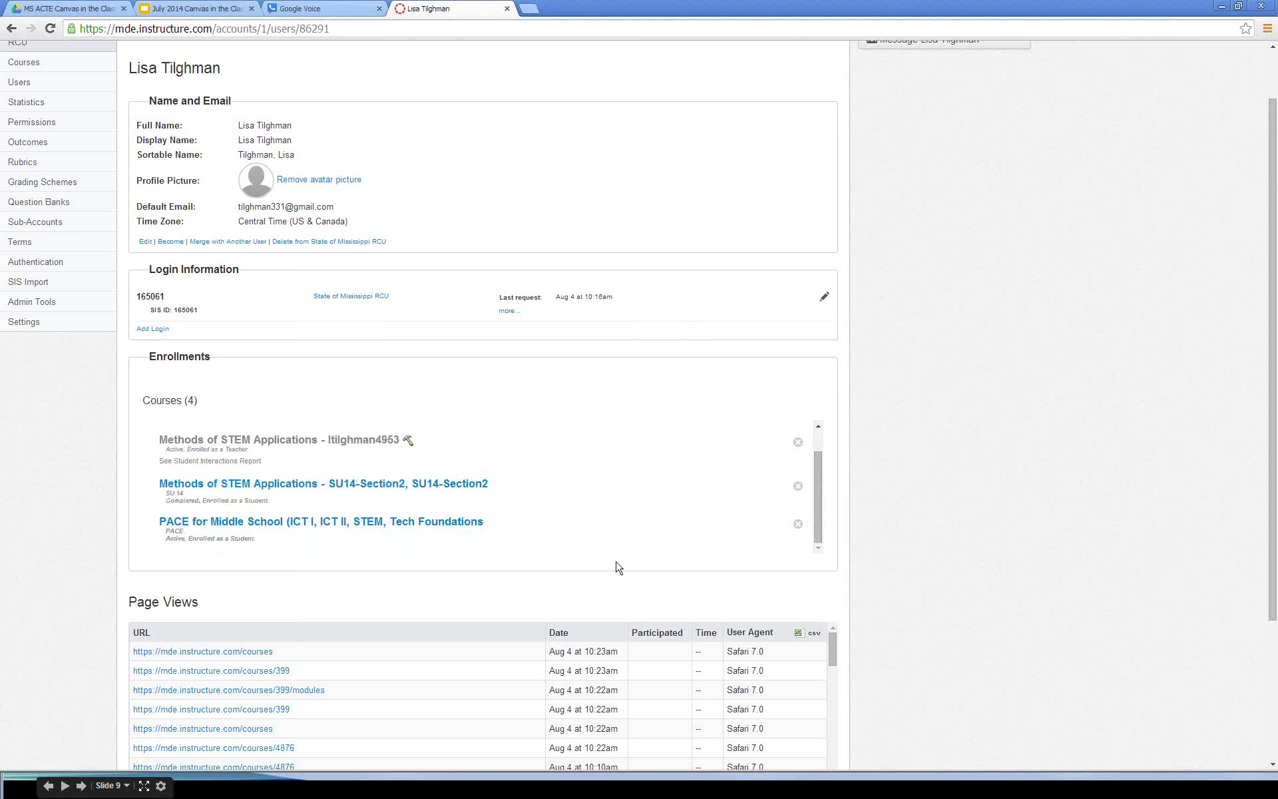
{"action": "scroll", "coordinate": [265, 493], "scroll_direction": "up", "scroll_amount": 2}
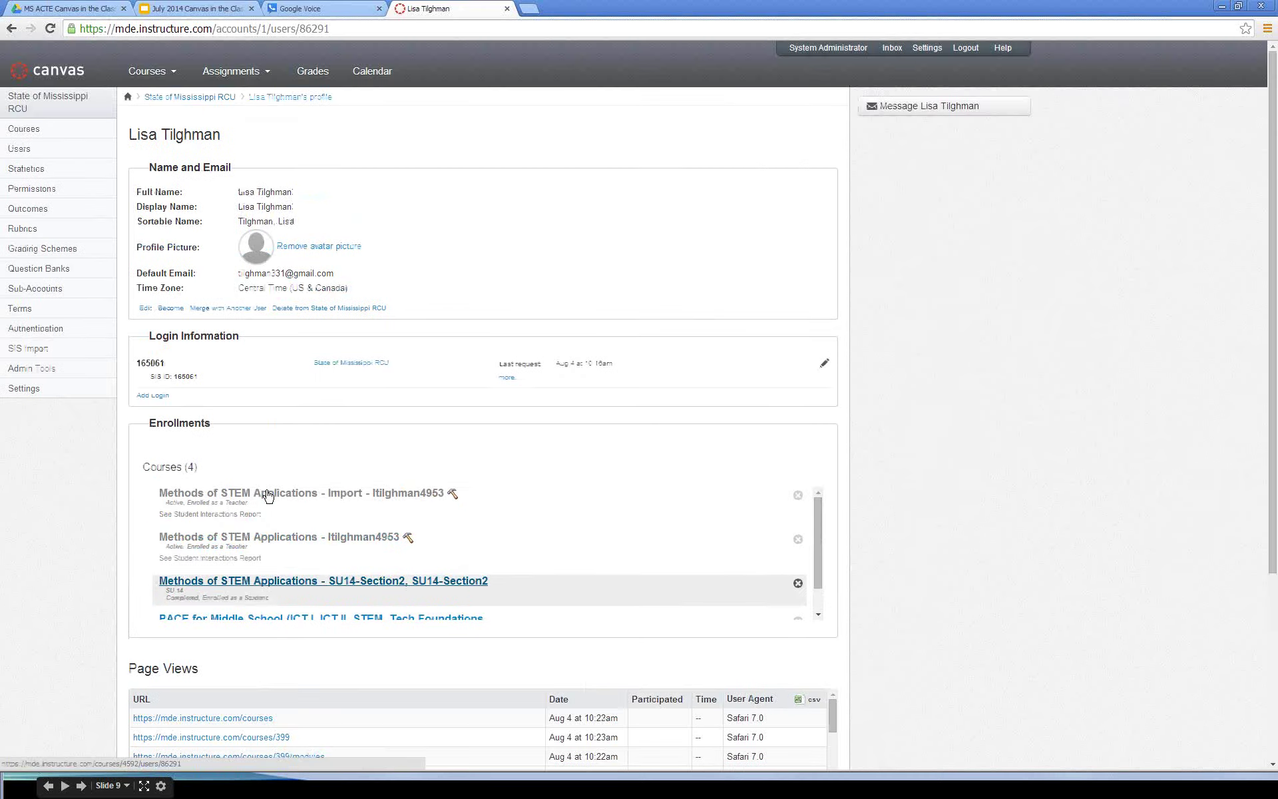
{"action": "scroll", "coordinate": [898, 419], "scroll_direction": "down", "scroll_amount": 1}
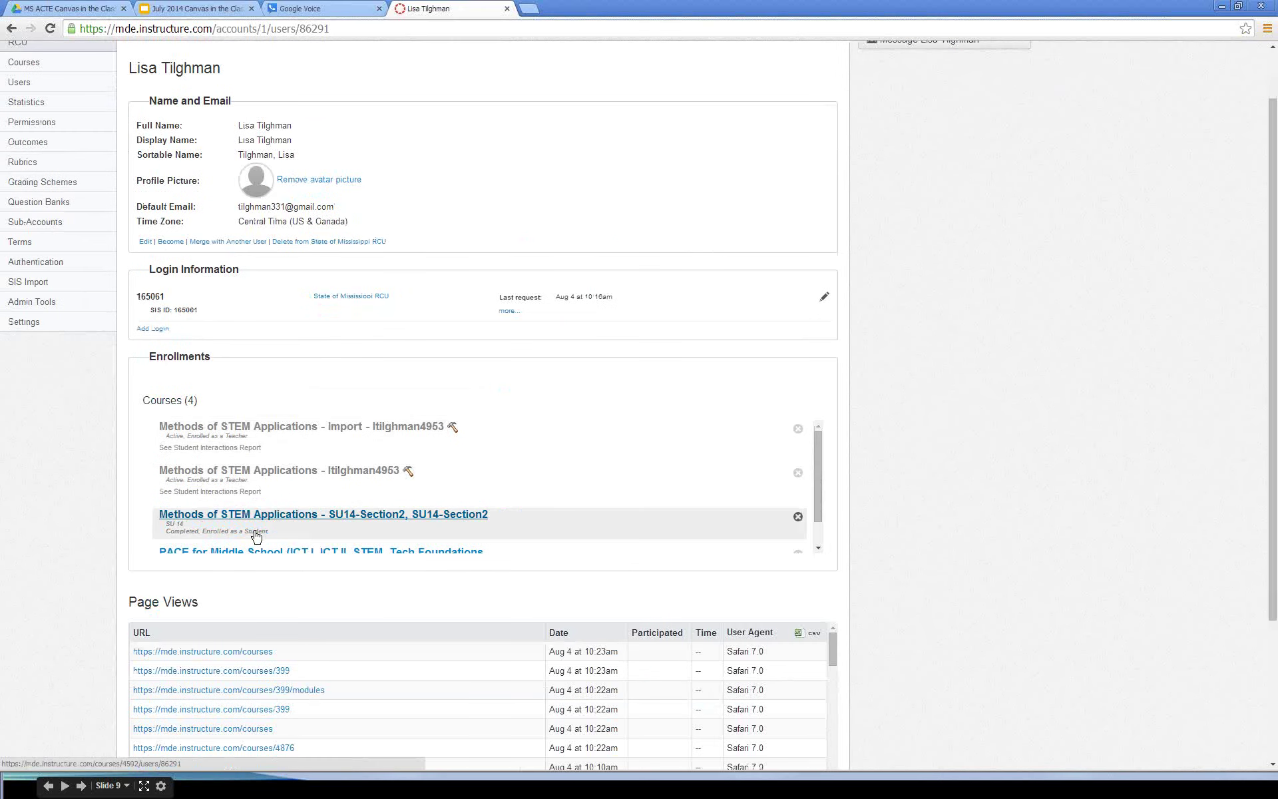
{"action": "key", "text": "ctrl+plus"}
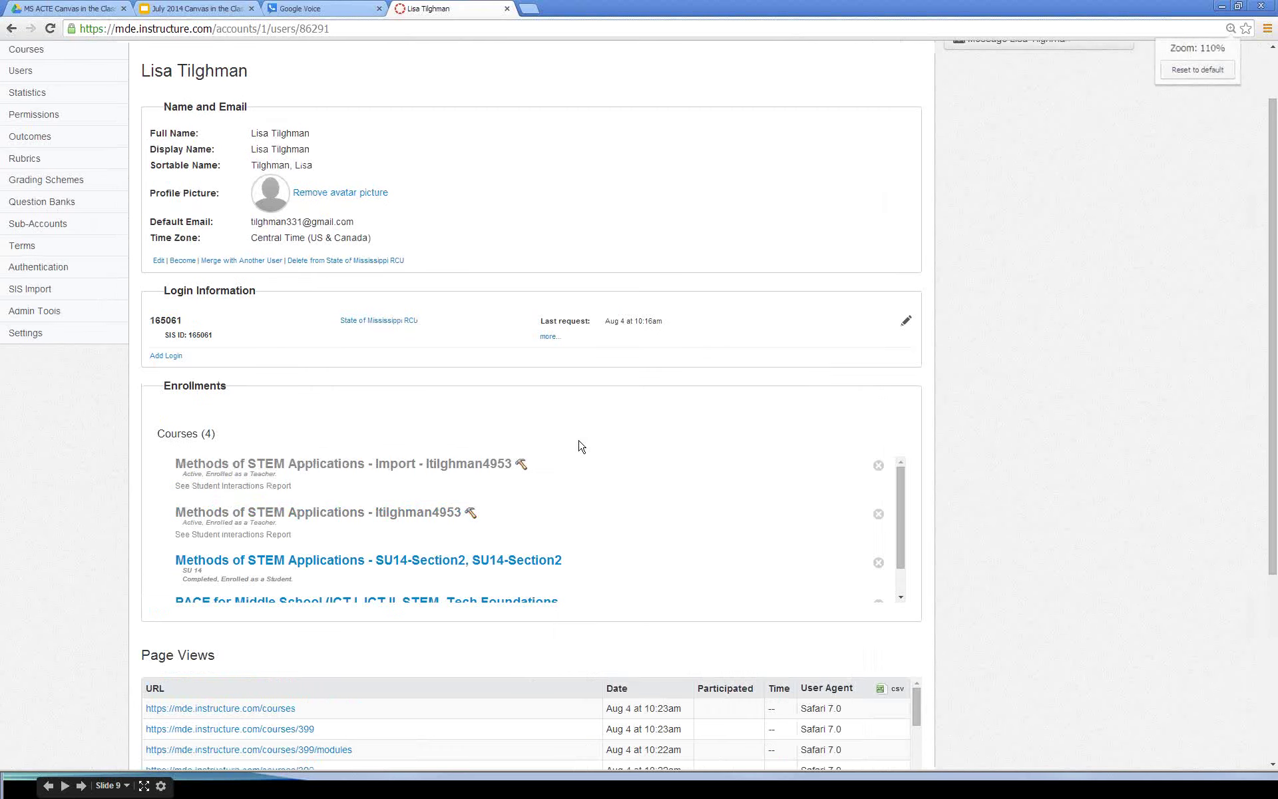
{"action": "key", "text": "ctrl+plus"}
{"action": "key", "text": "ctrl+plus"}
{"action": "key", "text": "ctrl+plus"}
{"action": "key", "text": "ctrl+plus"}
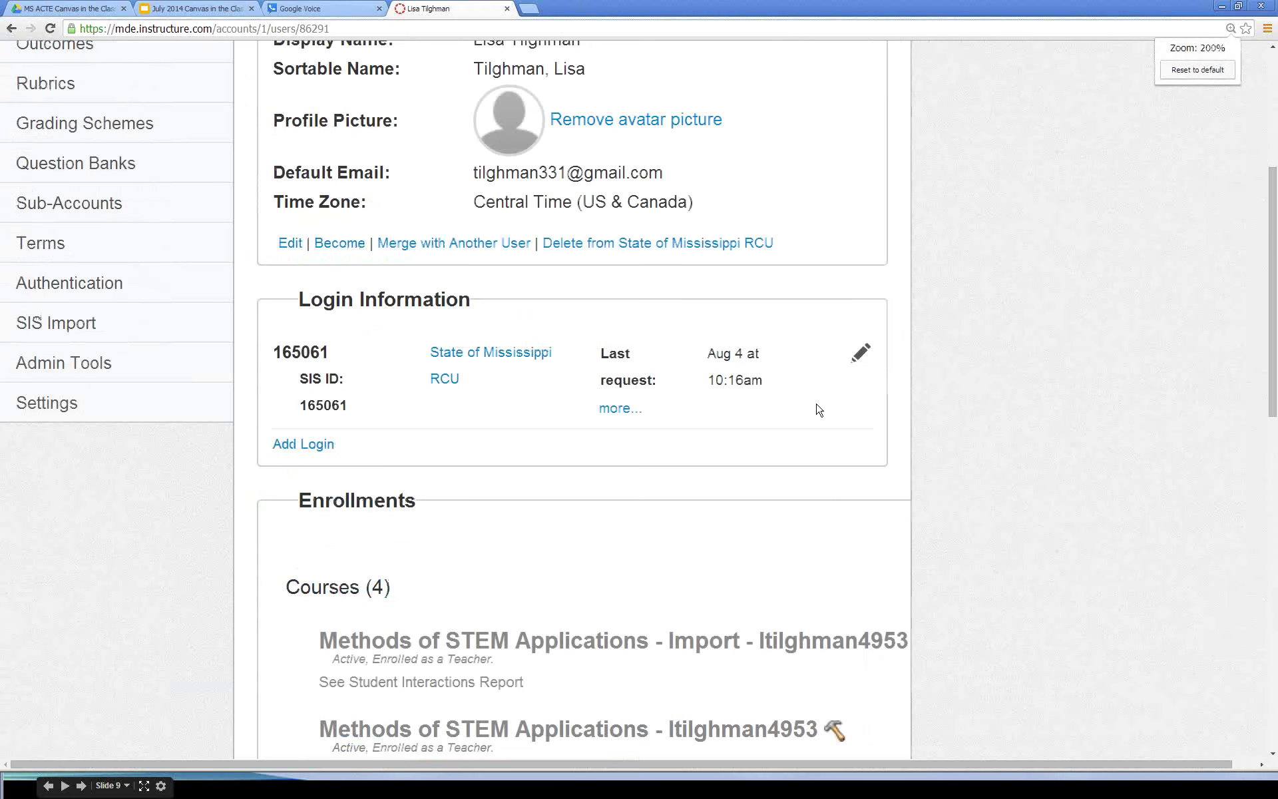
{"action": "scroll", "coordinate": [819, 409], "scroll_direction": "down", "scroll_amount": 3}
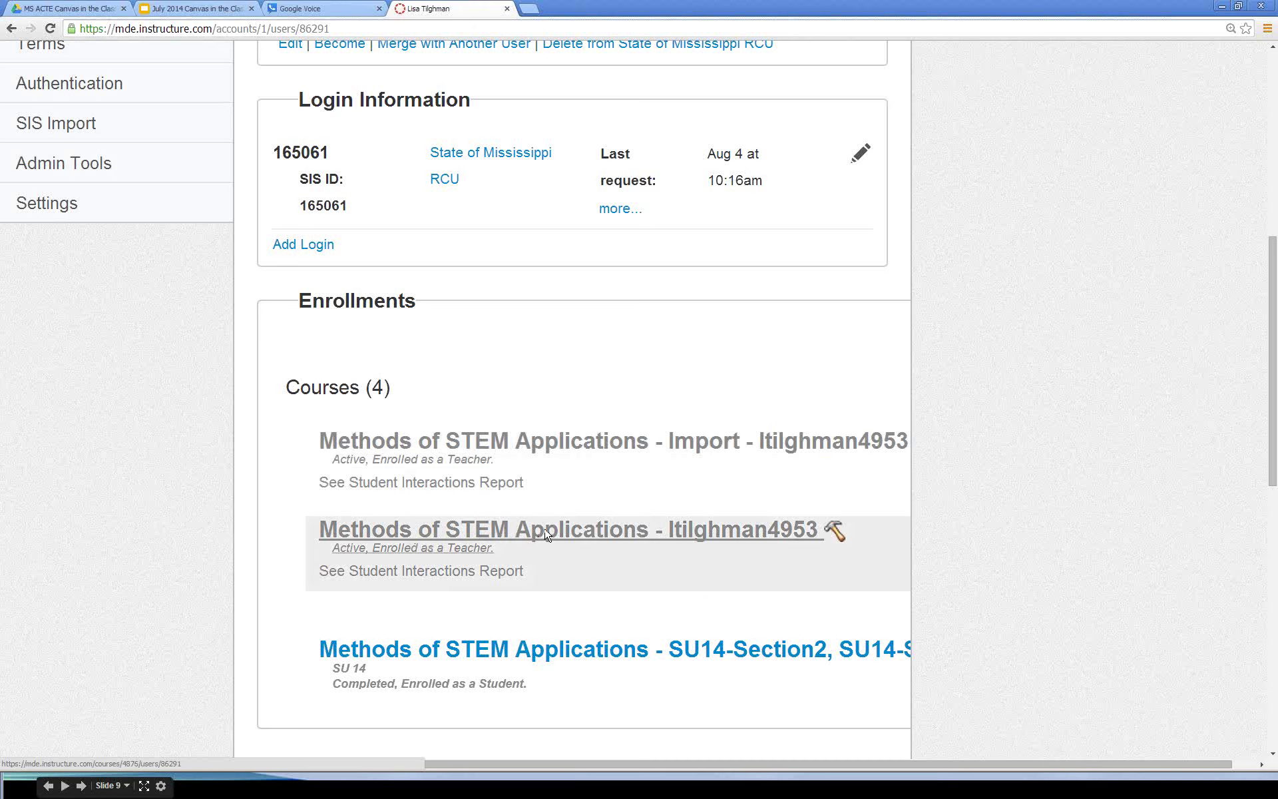
{"action": "scroll", "coordinate": [546, 532], "scroll_direction": "down", "scroll_amount": 2}
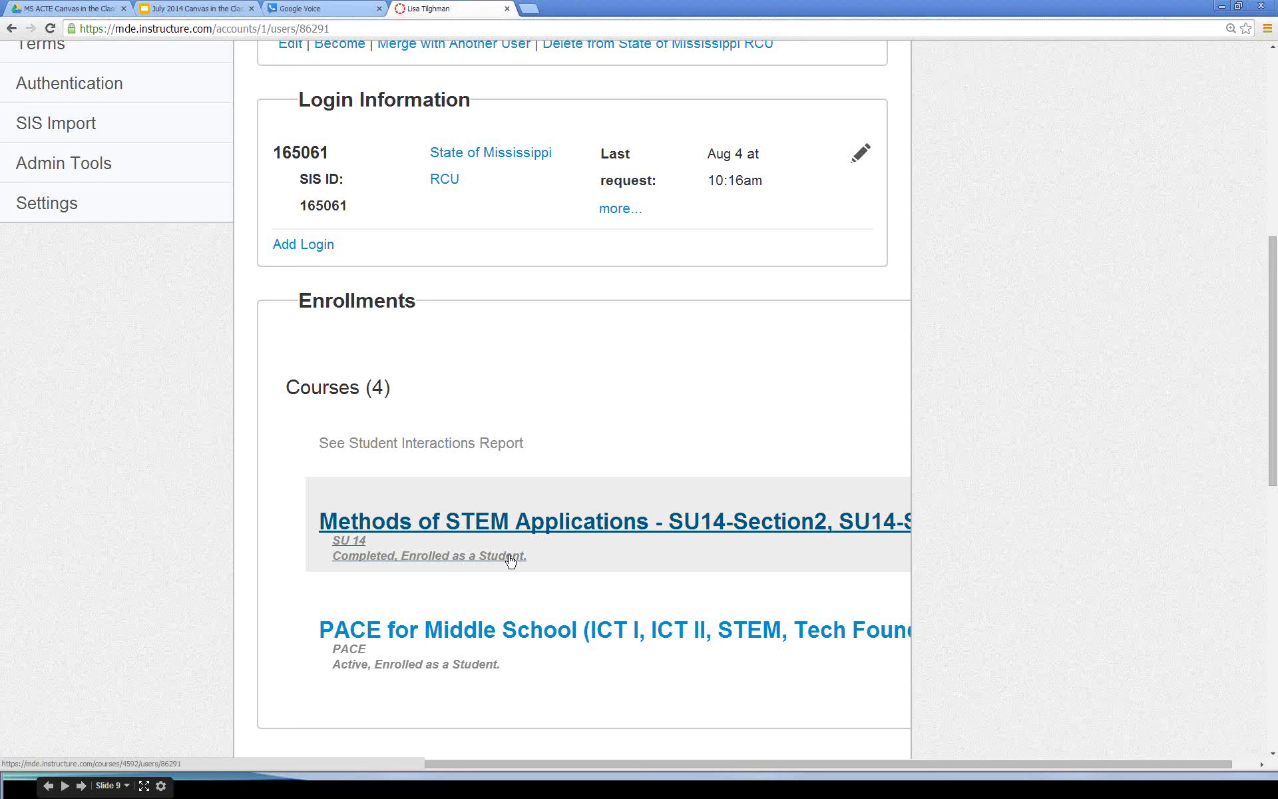
{"action": "scroll", "coordinate": [510, 560], "scroll_direction": "up", "scroll_amount": 2}
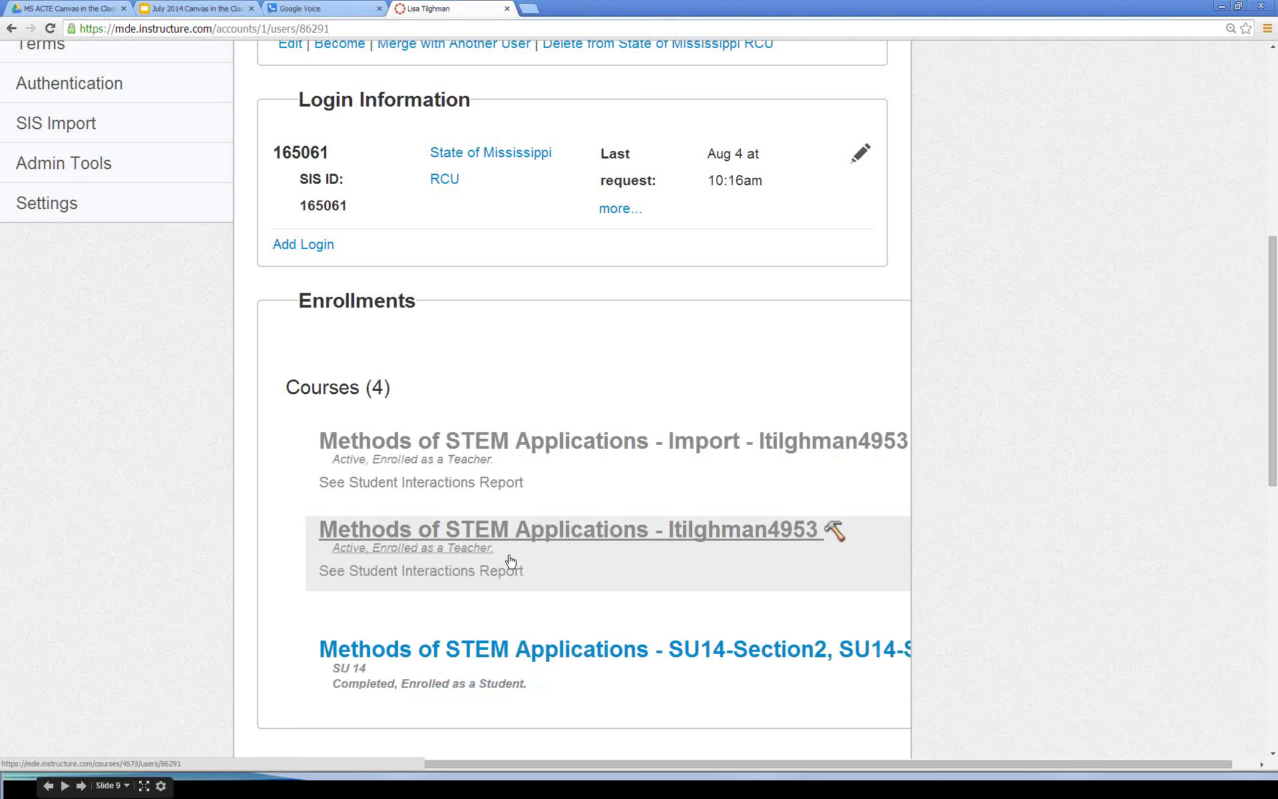
{"action": "scroll", "coordinate": [510, 559], "scroll_direction": "up", "scroll_amount": 1}
{"action": "scroll", "coordinate": [458, 451], "scroll_direction": "down", "scroll_amount": 1}
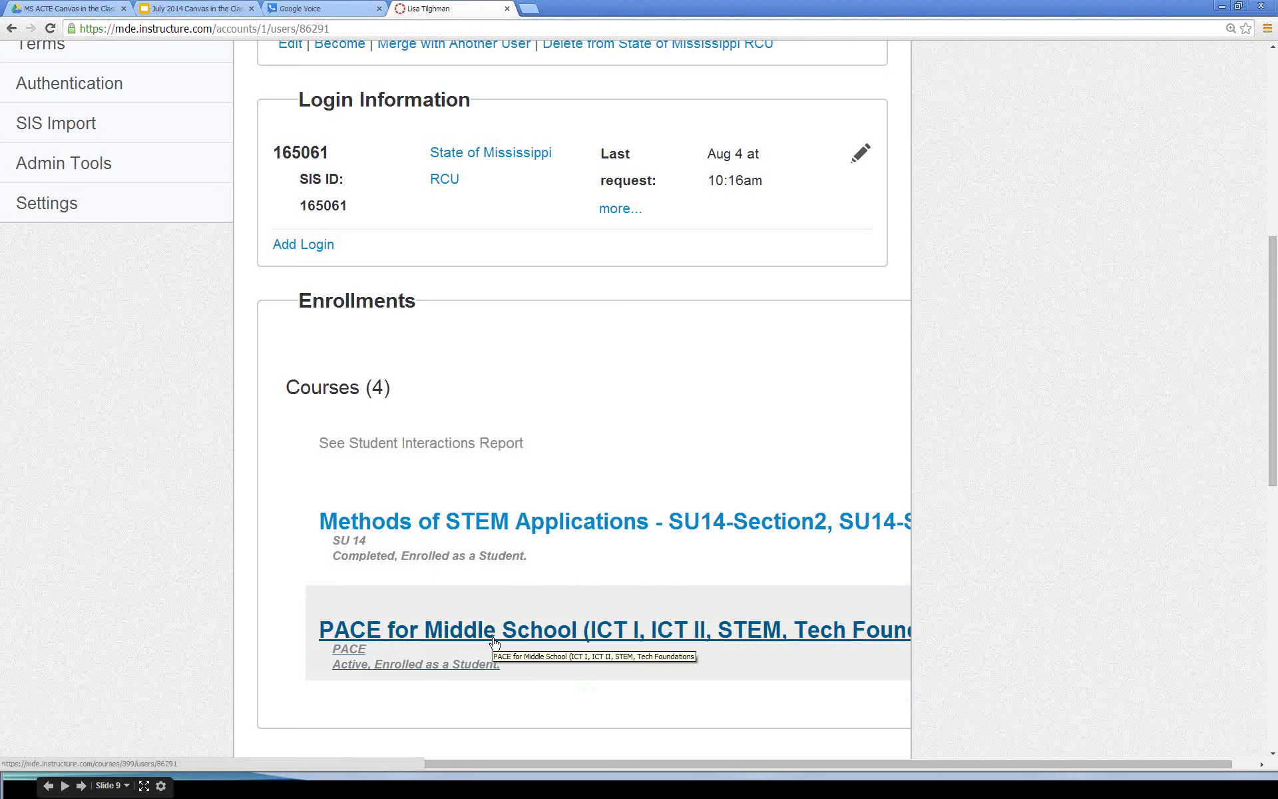
Step: Open the PACE for Middle School course in a new tab at normal zoom
{"action": "middle_click", "coordinate": [493, 643]}
{"action": "left_click", "coordinate": [573, 8]}
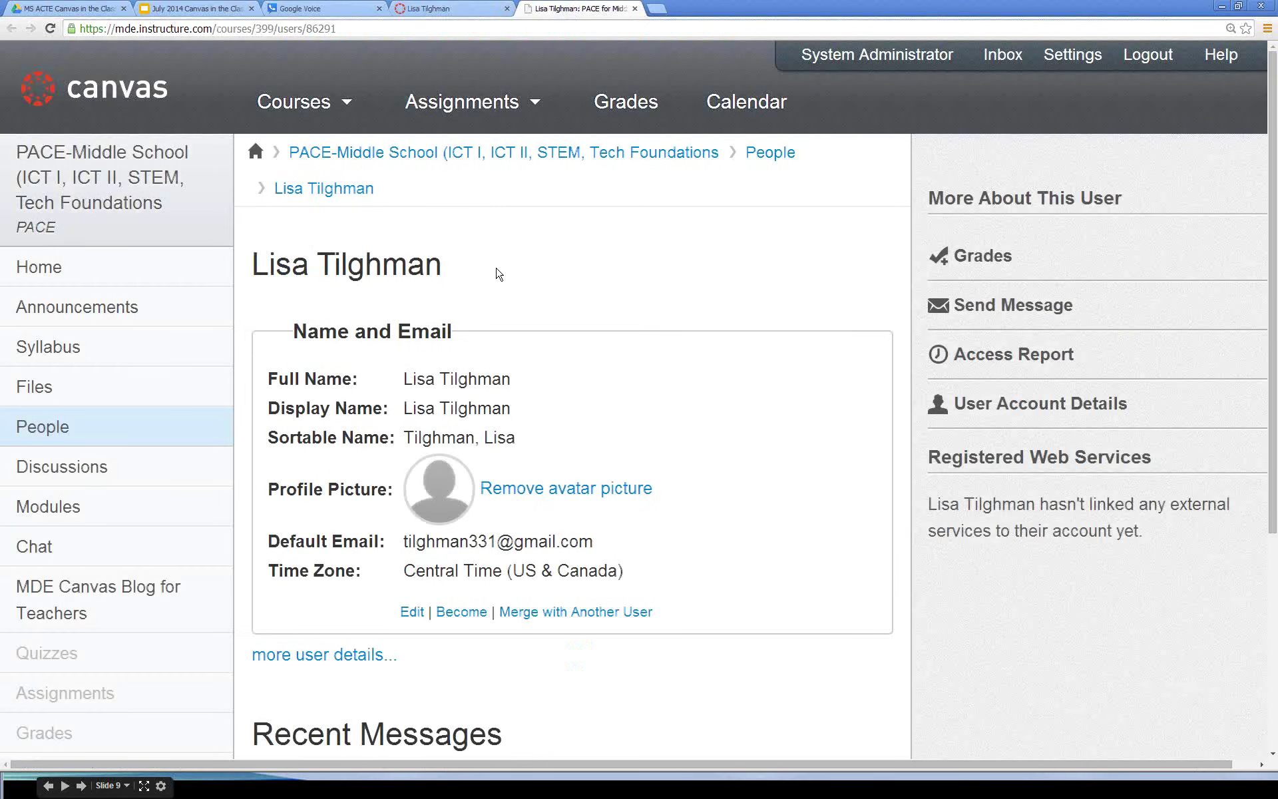
{"action": "key", "text": "ctrl+0"}
Step: Open the PACE course Files and browse into STEM Units and Unit 04 - Emerging Technologies
{"action": "left_click", "coordinate": [24, 156]}
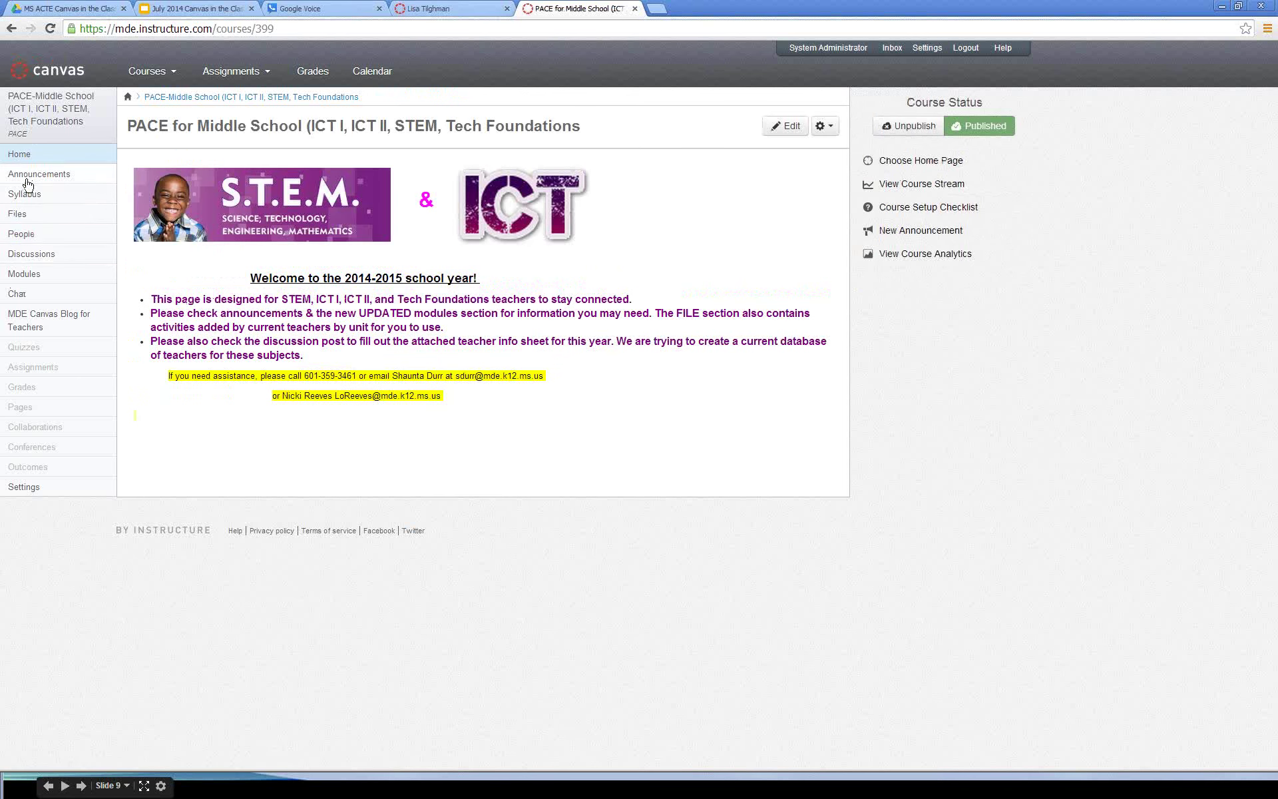
{"action": "left_click", "coordinate": [20, 219]}
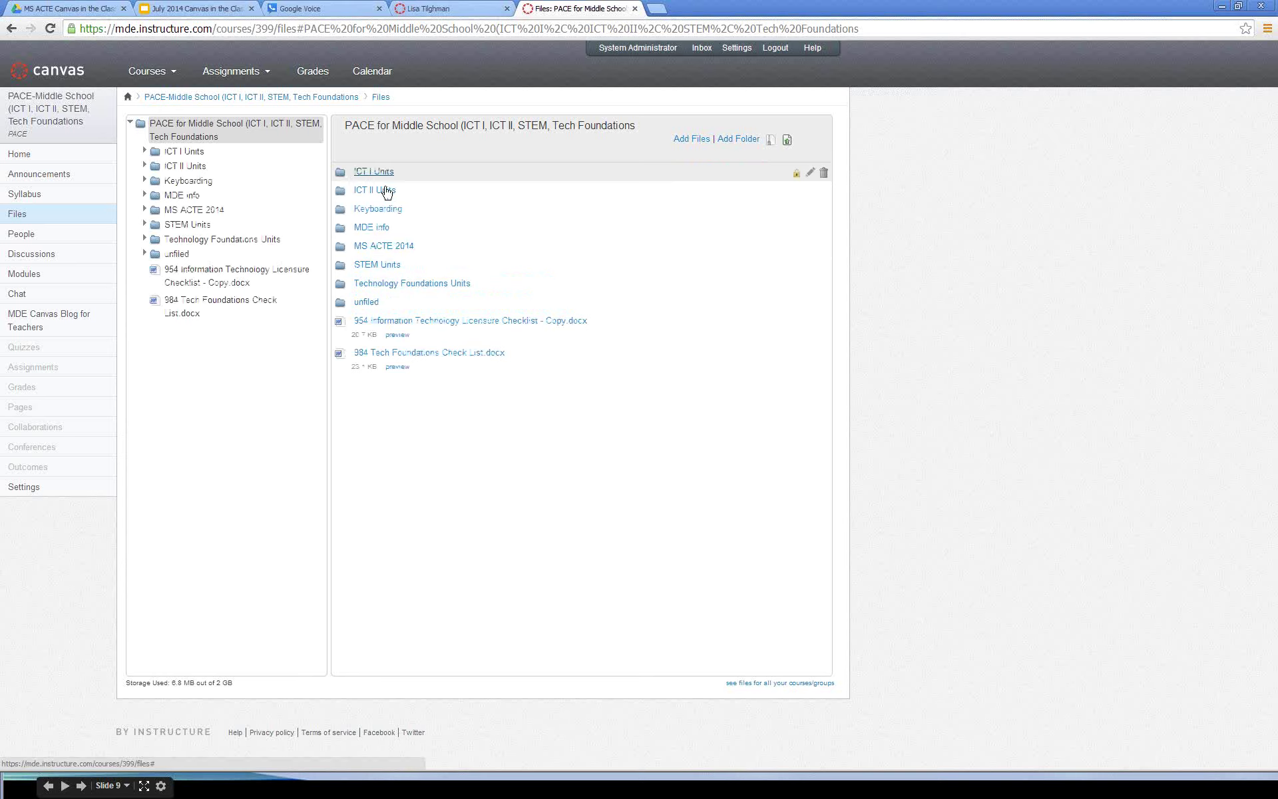
{"action": "left_click", "coordinate": [374, 266]}
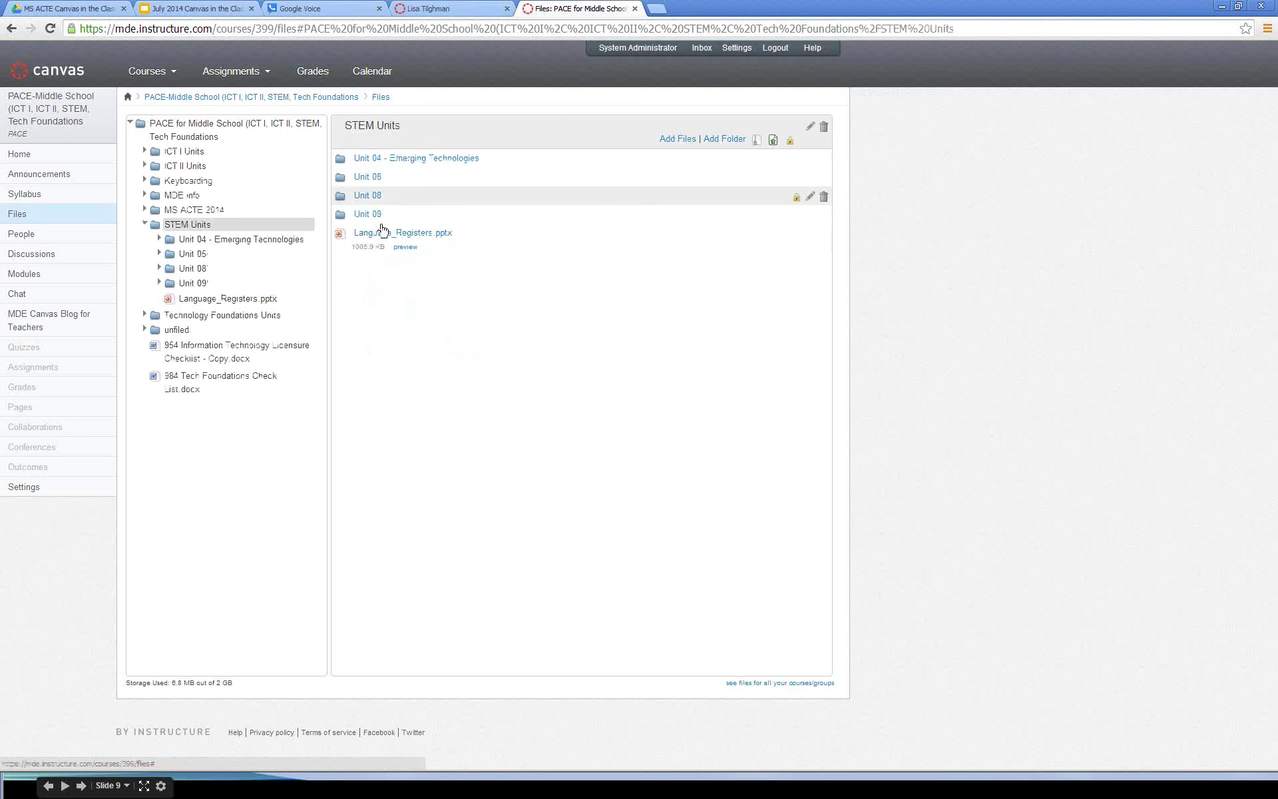
{"action": "left_click", "coordinate": [354, 160]}
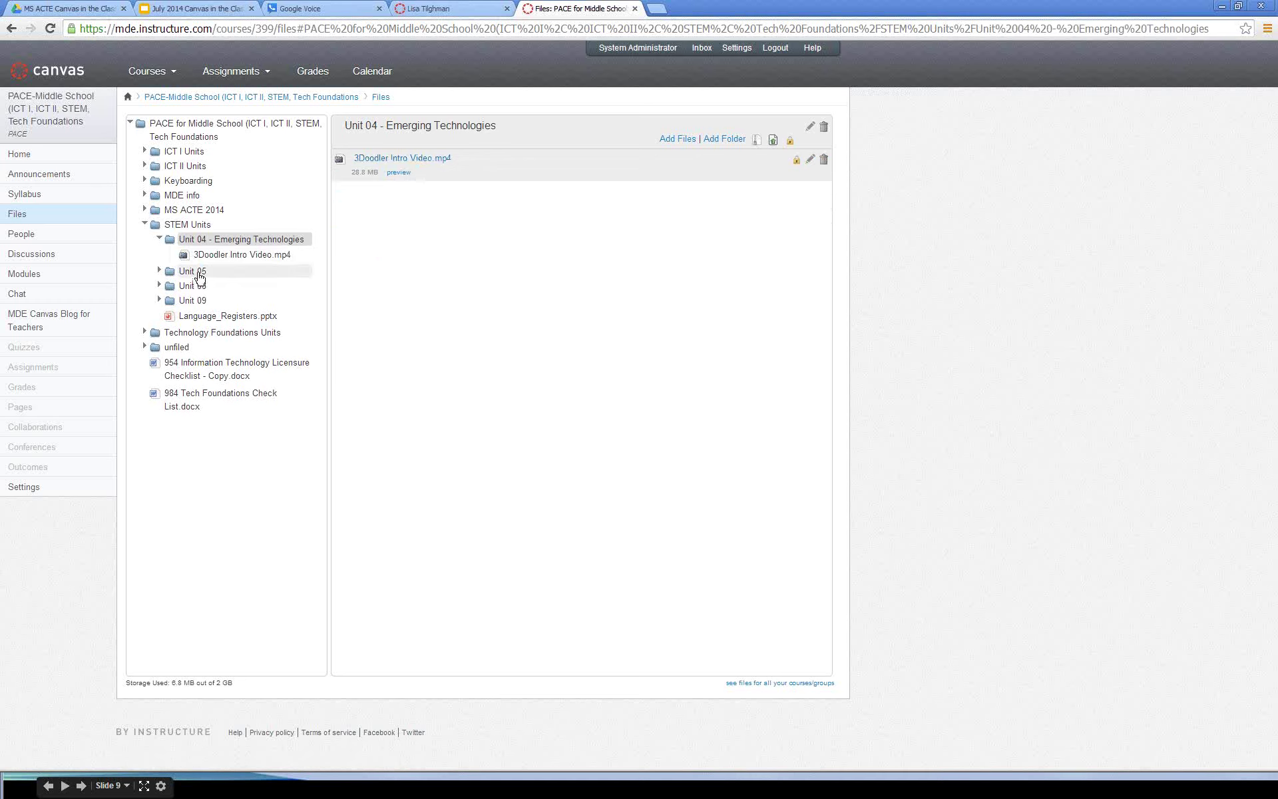
Step: Expand Unit 05's Google Sketchup and SolidWorks folders, then list Unit 08's seven files
{"action": "left_click", "coordinate": [159, 270]}
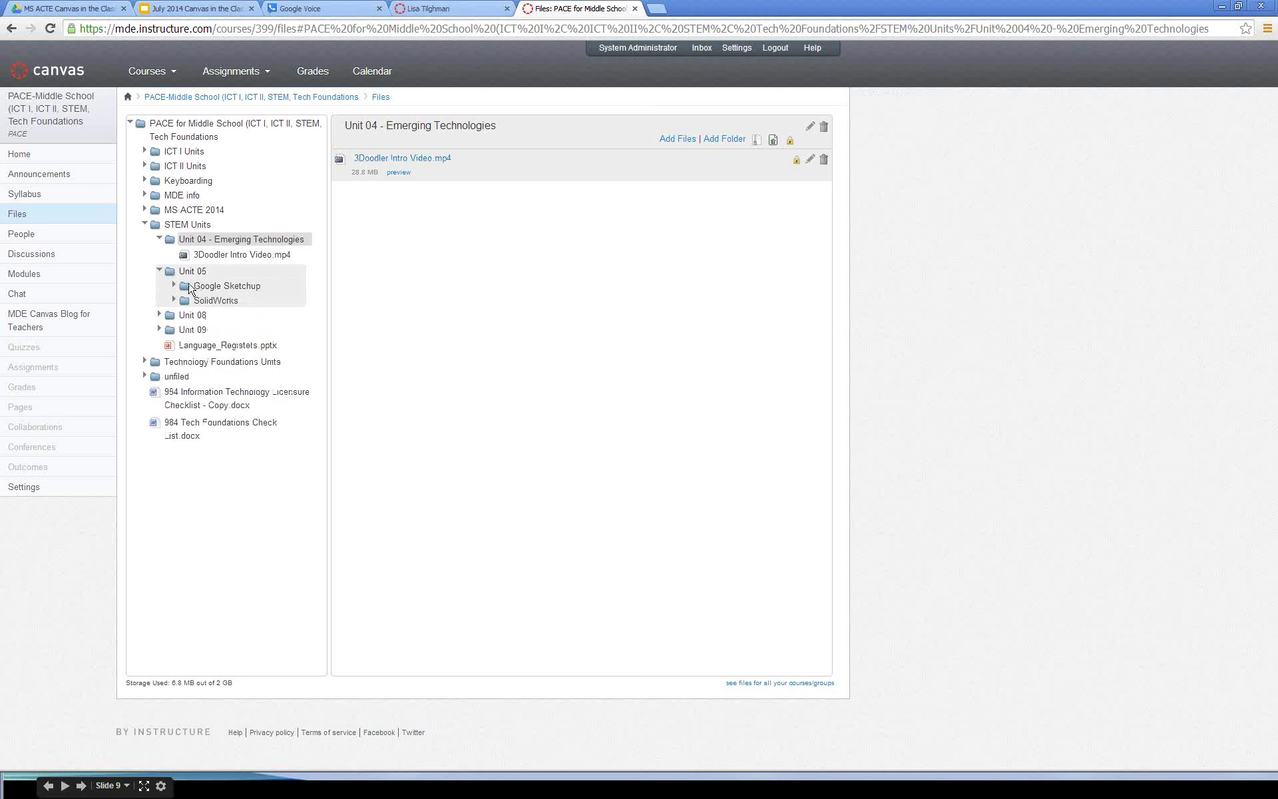
{"action": "left_click", "coordinate": [173, 285]}
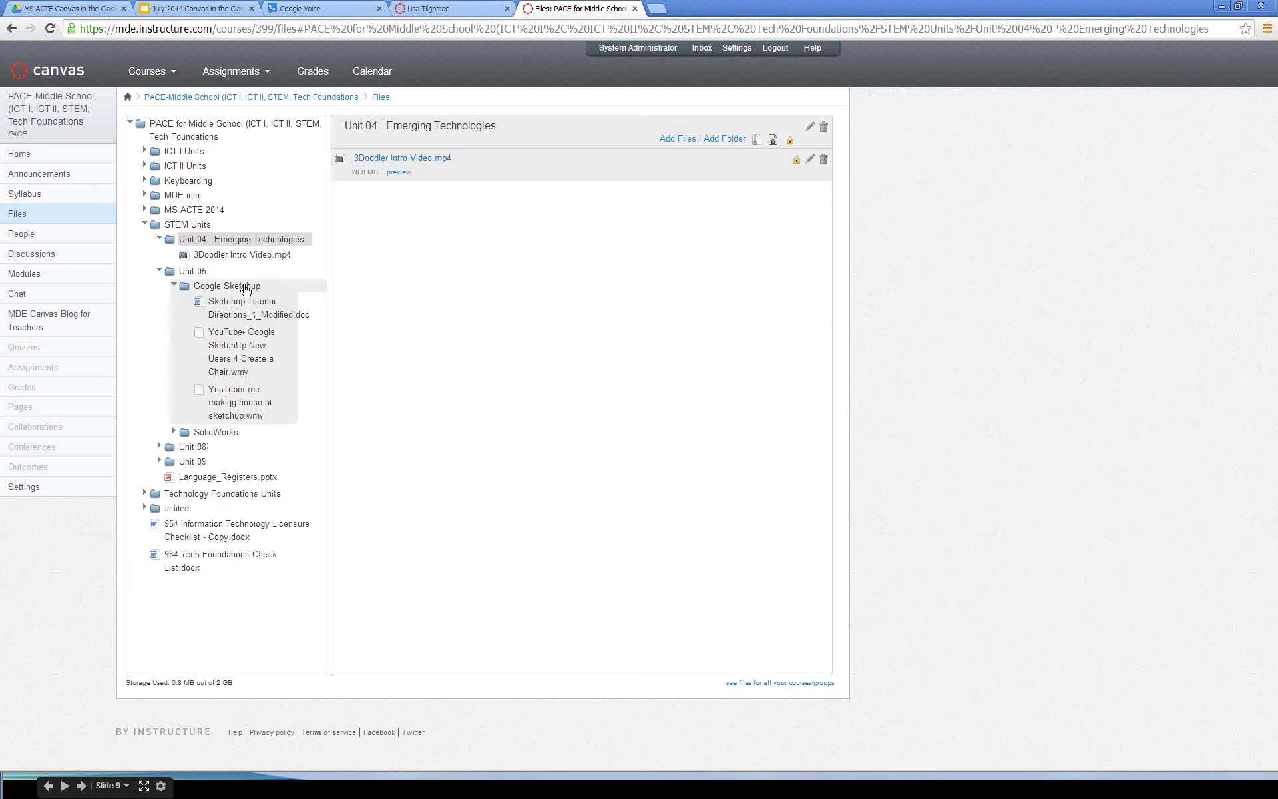
{"action": "left_click", "coordinate": [177, 431]}
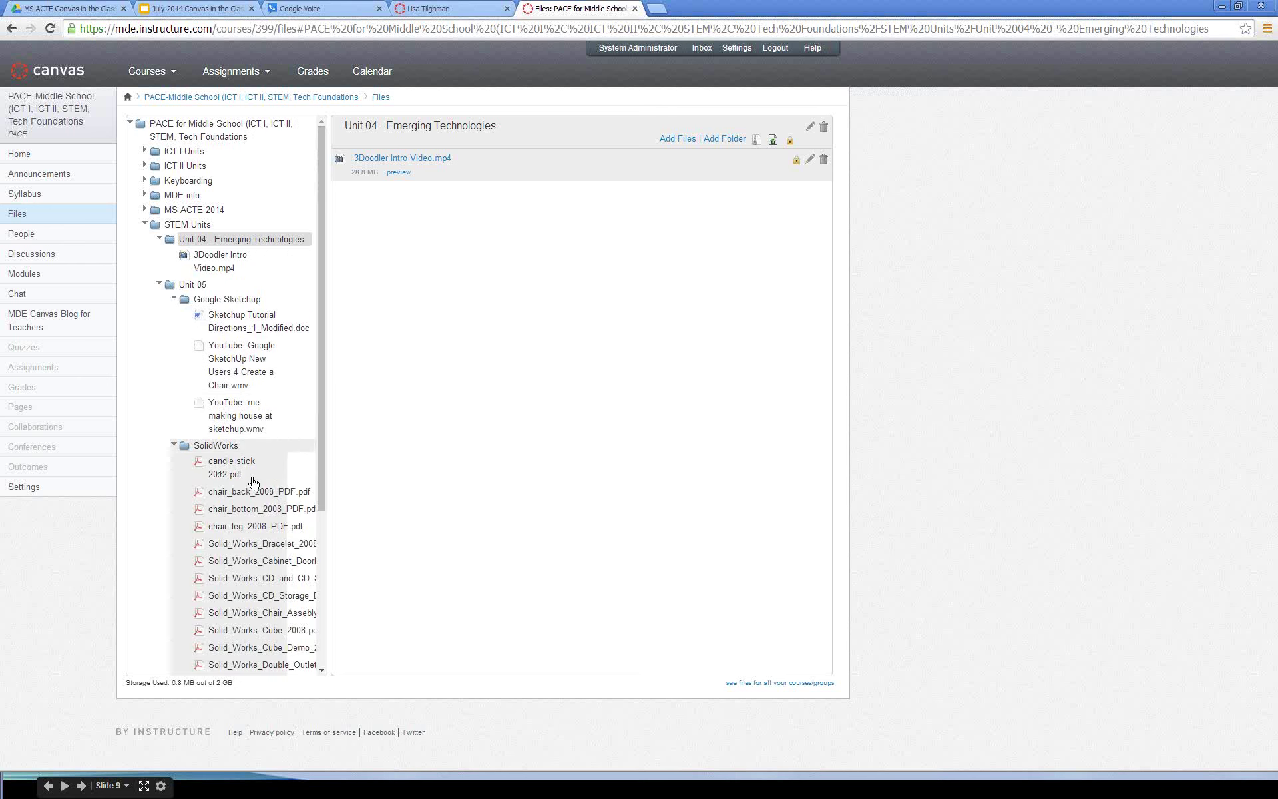
{"action": "scroll", "coordinate": [259, 520], "scroll_direction": "down", "scroll_amount": 2}
{"action": "scroll", "coordinate": [262, 518], "scroll_direction": "down", "scroll_amount": 1}
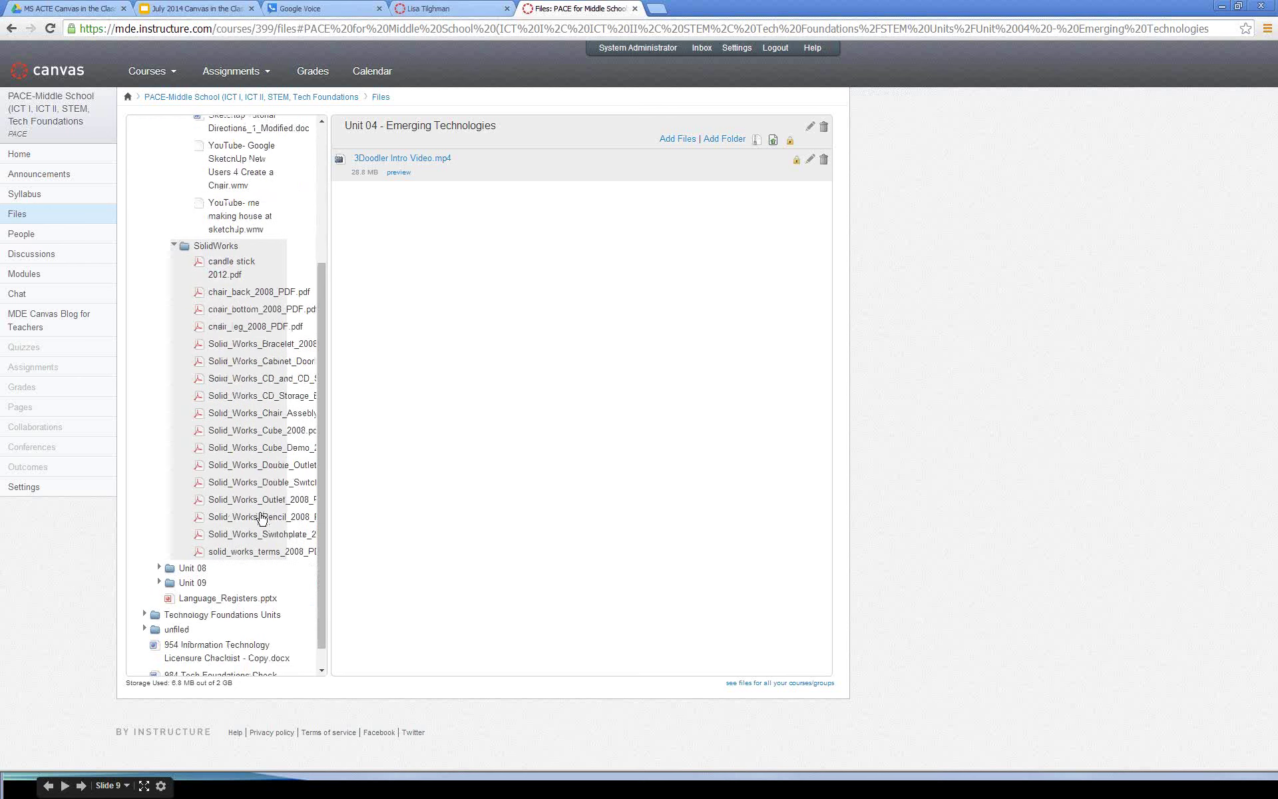
{"action": "scroll", "coordinate": [263, 516], "scroll_direction": "up", "scroll_amount": 3}
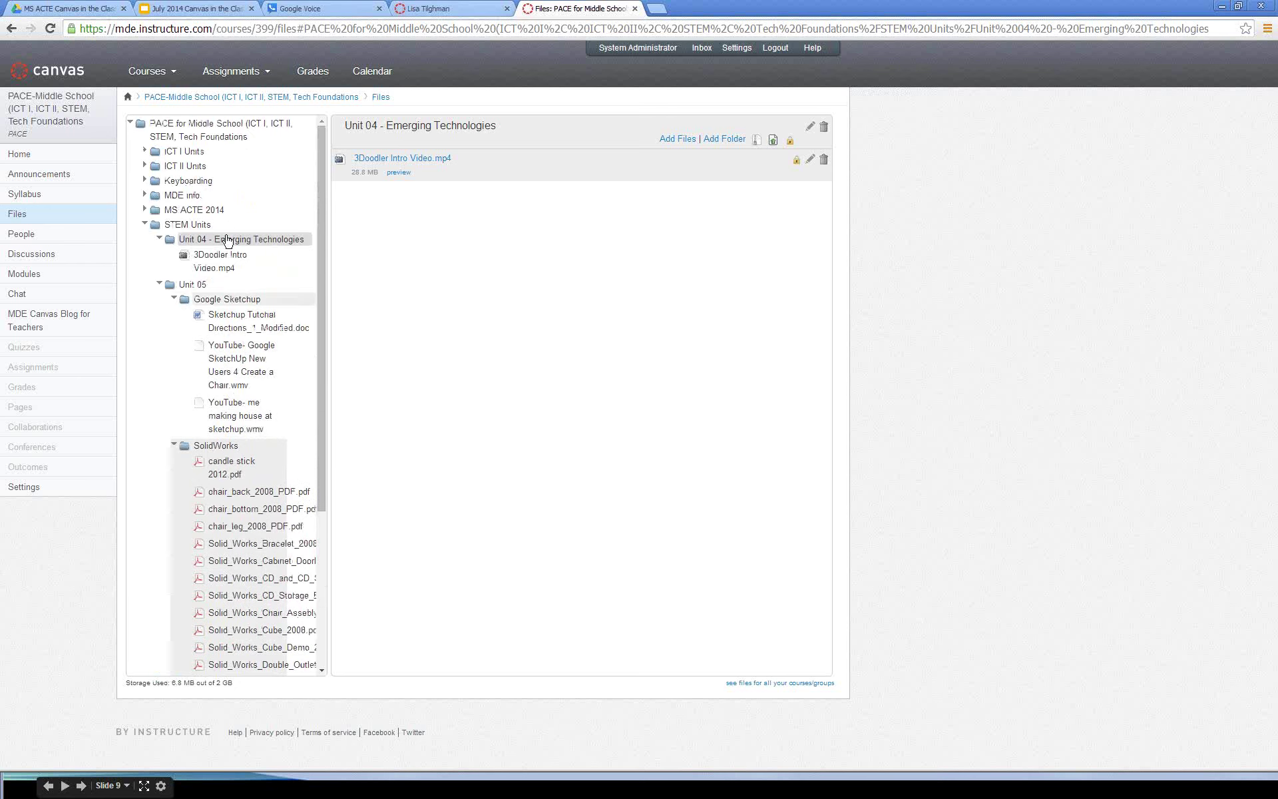
{"action": "scroll", "coordinate": [253, 373], "scroll_direction": "down", "scroll_amount": 3}
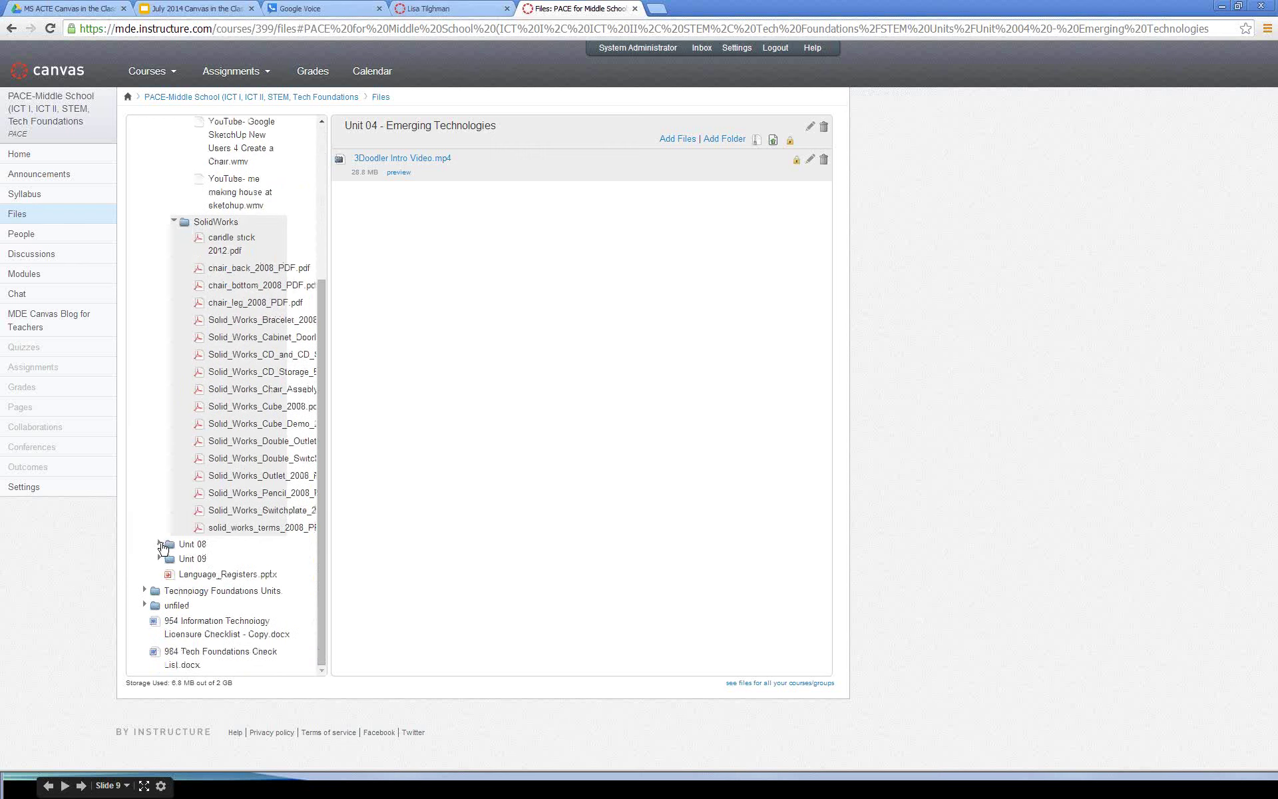
{"action": "left_click", "coordinate": [160, 544]}
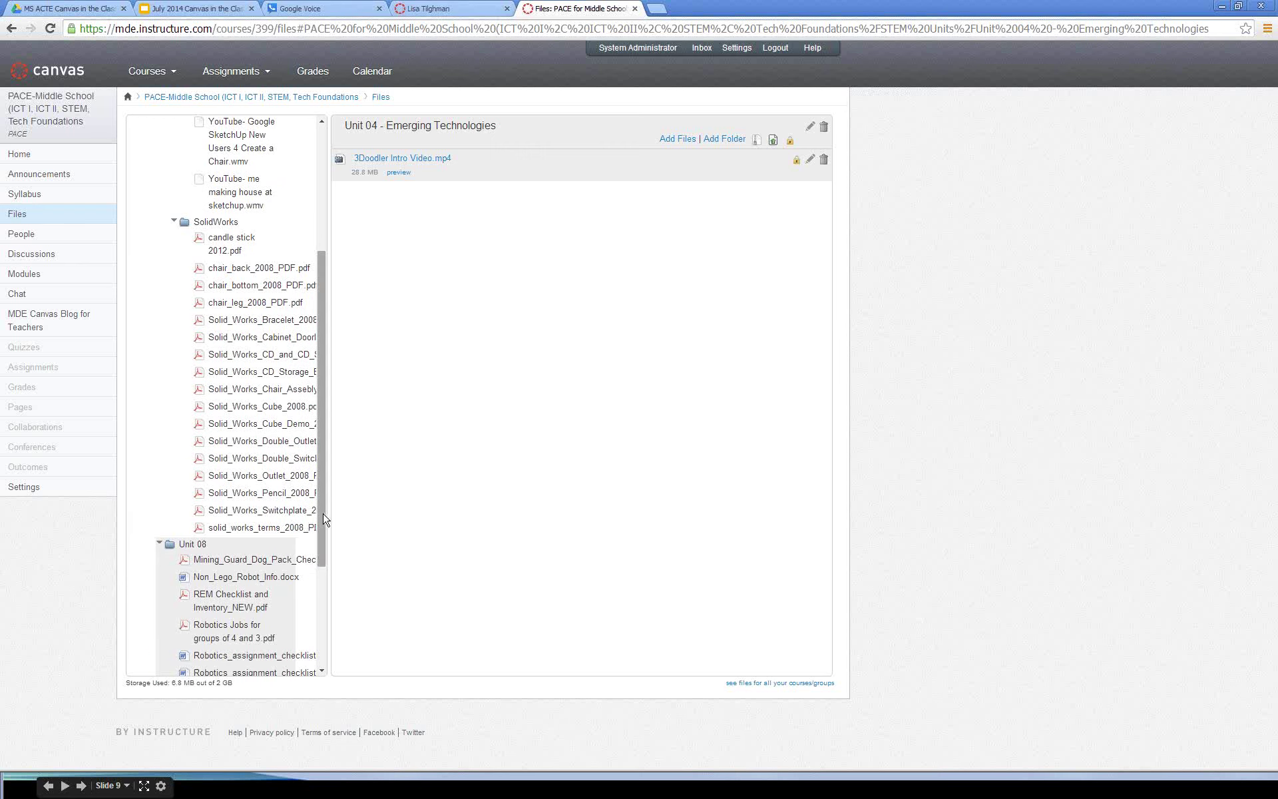
{"action": "scroll", "coordinate": [322, 522], "scroll_direction": "down", "scroll_amount": 1}
{"action": "scroll", "coordinate": [326, 632], "scroll_direction": "down", "scroll_amount": 2}
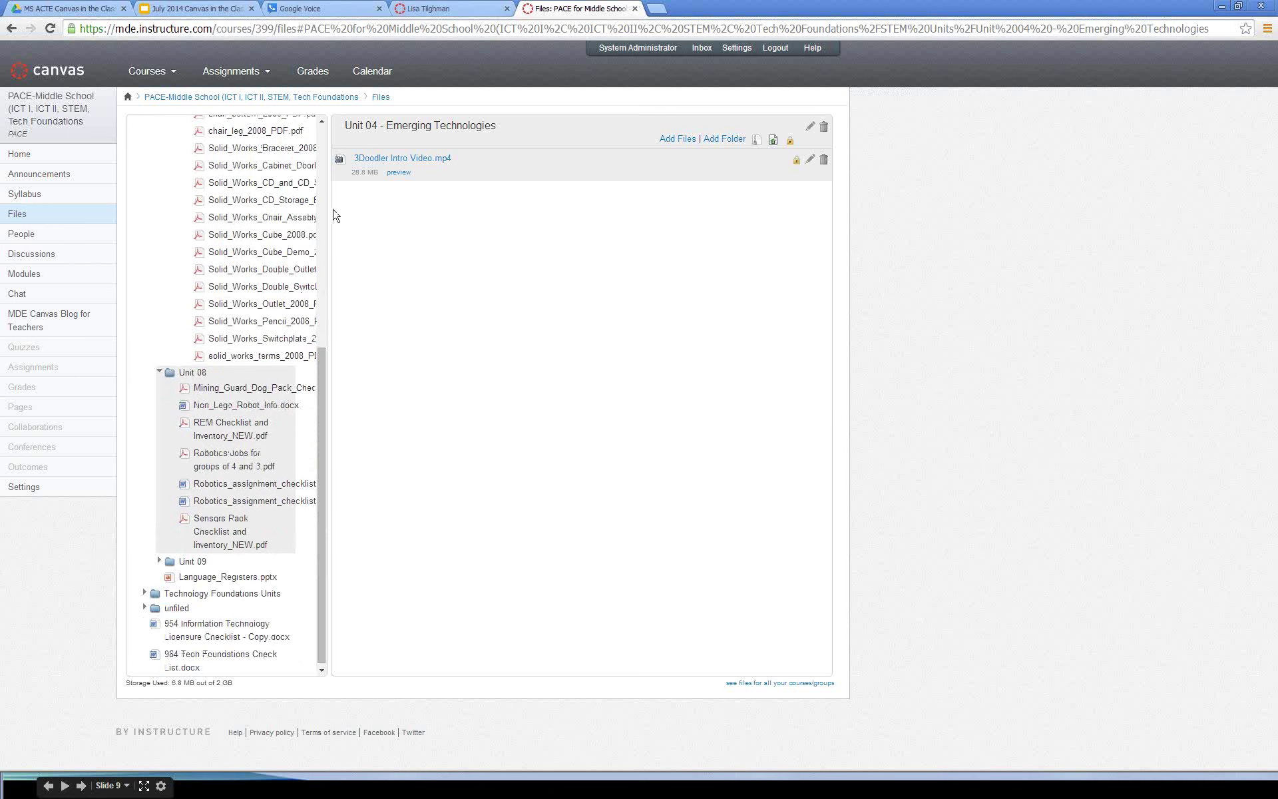
{"action": "left_click", "coordinate": [189, 372]}
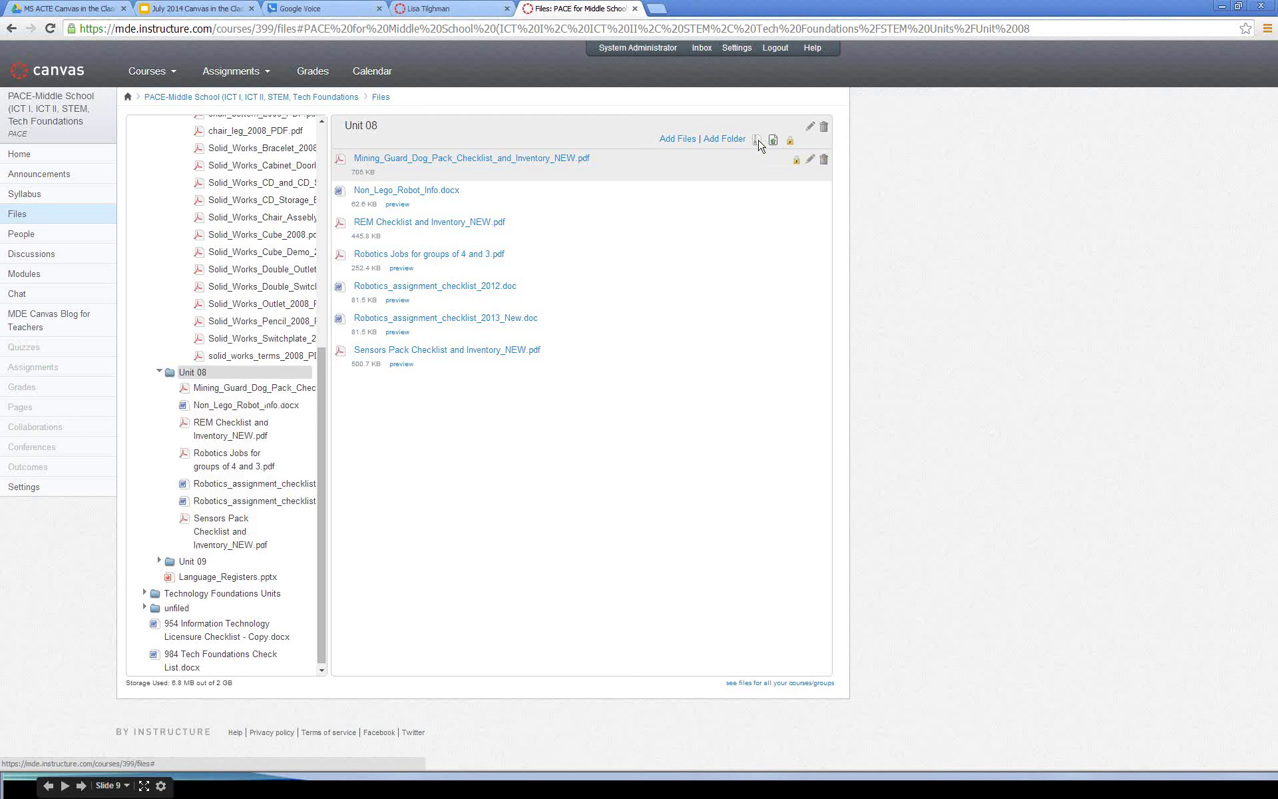
Step: Download Unit 08 as the 1.8 MB folder.zip, open it, and return to the user's tab
{"action": "left_click", "coordinate": [757, 141]}
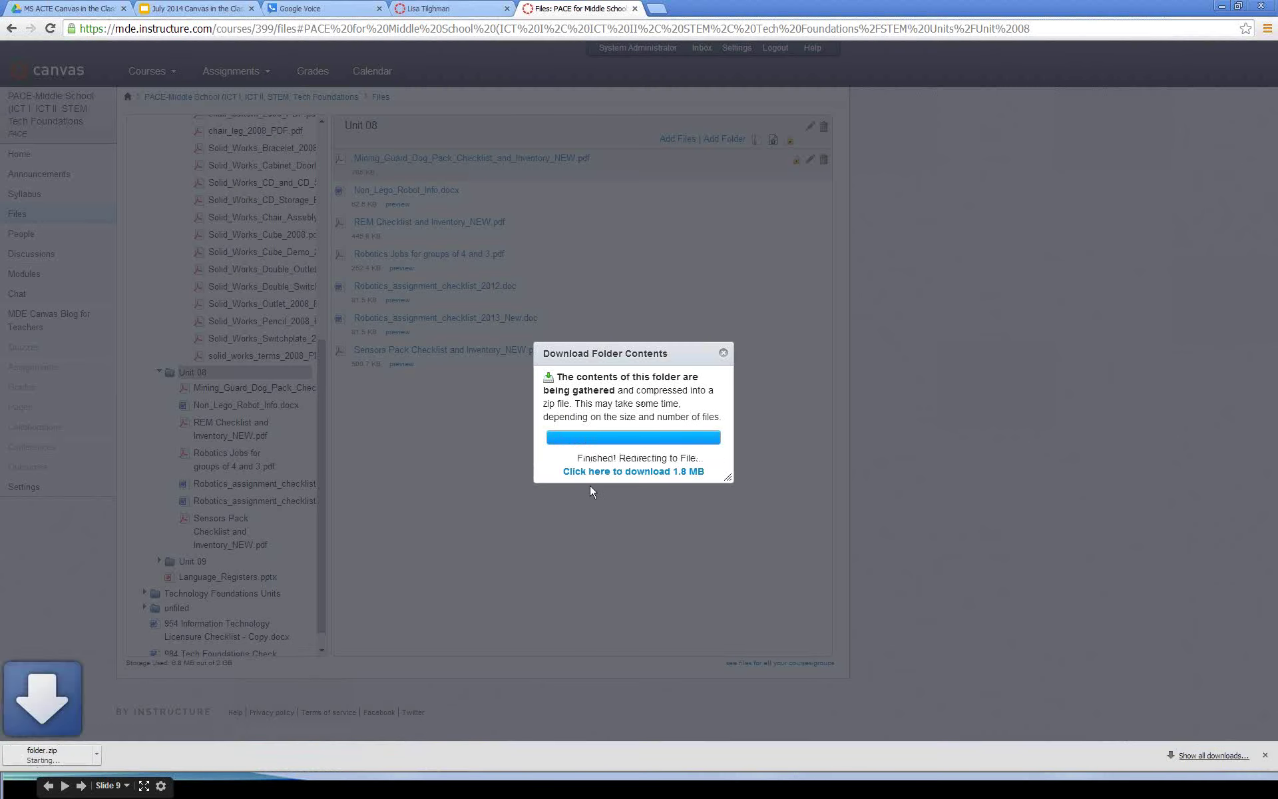
{"action": "left_click", "coordinate": [642, 472]}
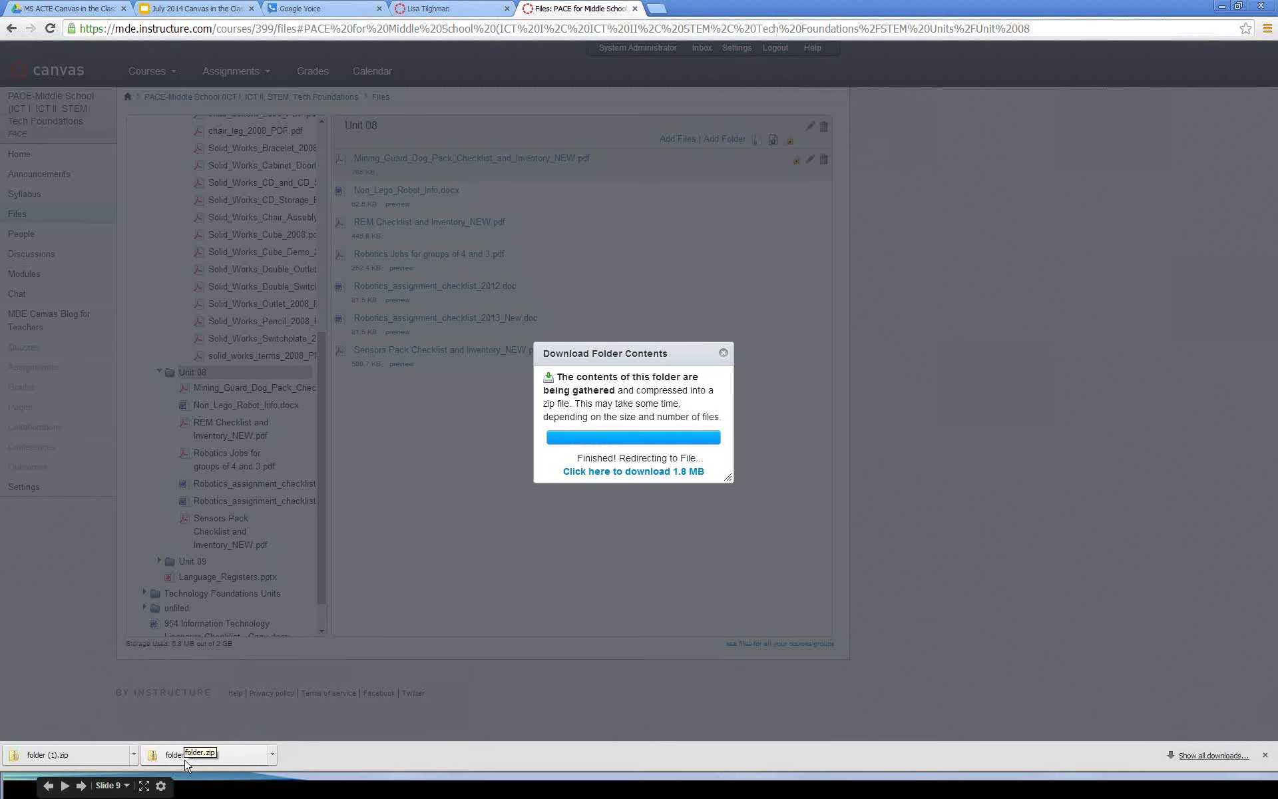
{"action": "left_click", "coordinate": [187, 764]}
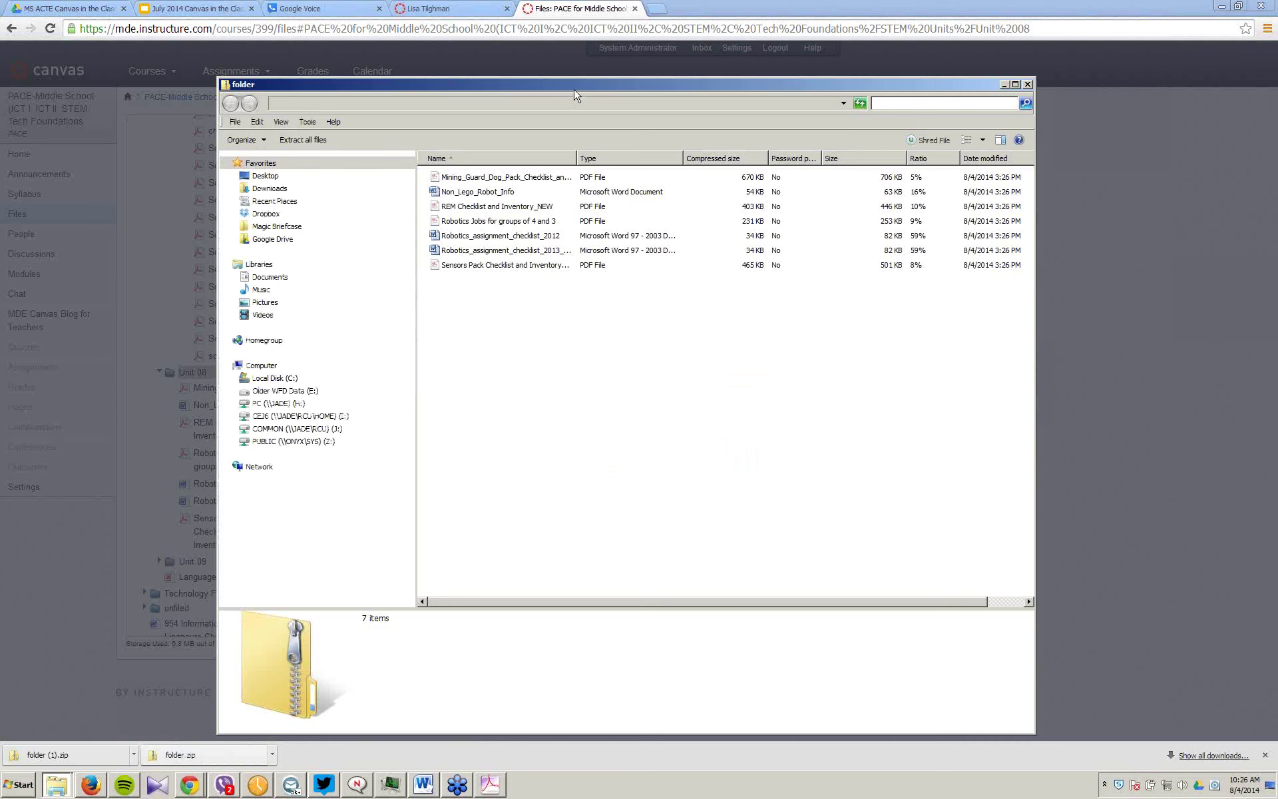
{"action": "left_click_drag", "start_coordinate": [576, 86], "coordinate": [759, 83]}
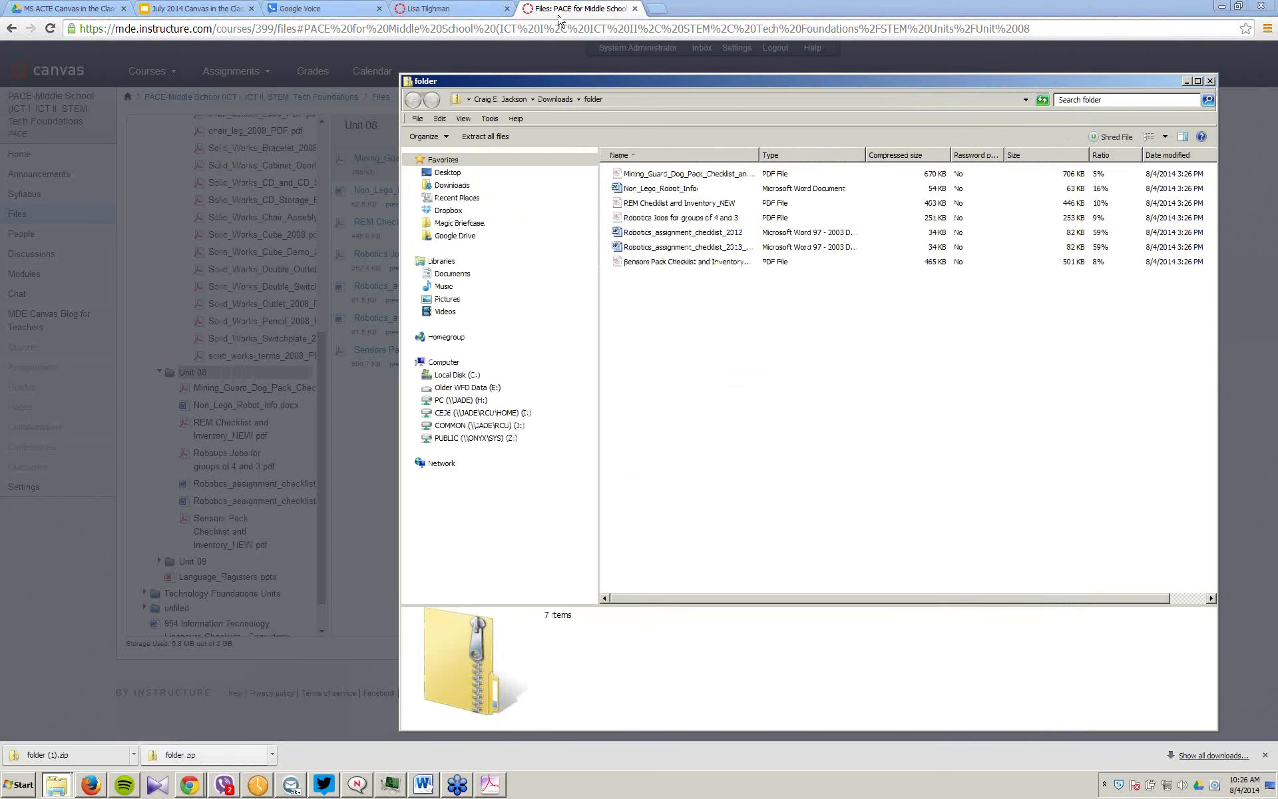
{"action": "left_click", "coordinate": [440, 12]}
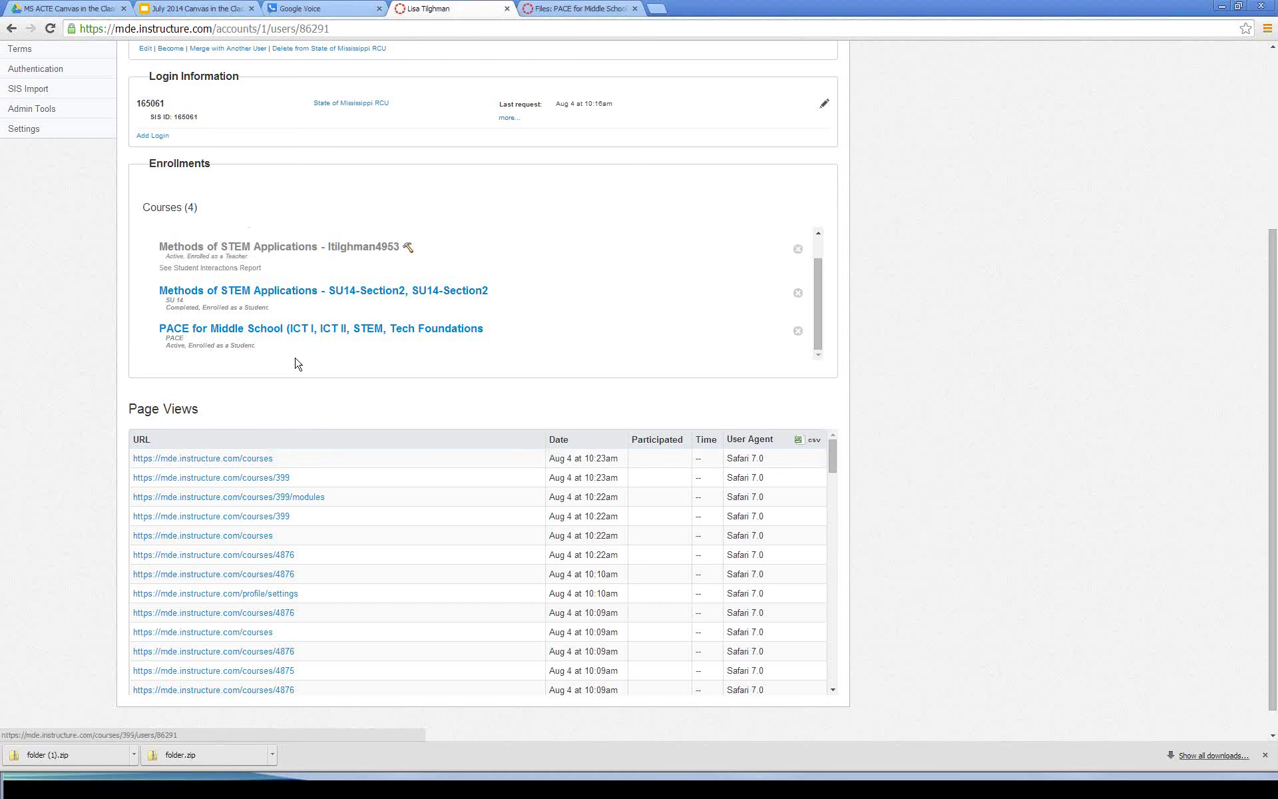
Step: Open the empty Files area of the Methods of STEM Applications Import course and reopen folder.zip
{"action": "scroll", "coordinate": [319, 256], "scroll_direction": "up", "scroll_amount": 1}
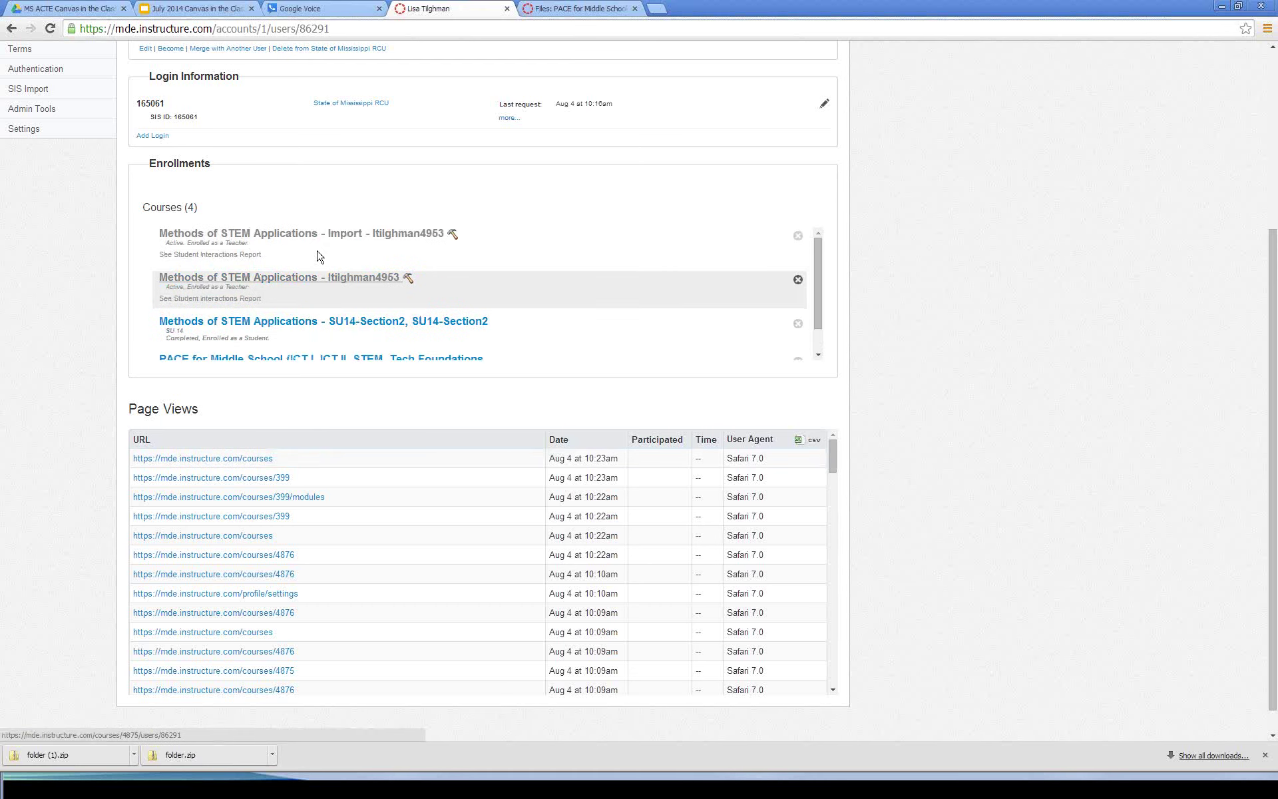
{"action": "scroll", "coordinate": [318, 257], "scroll_direction": "up", "scroll_amount": 1}
{"action": "left_click", "coordinate": [342, 306]}
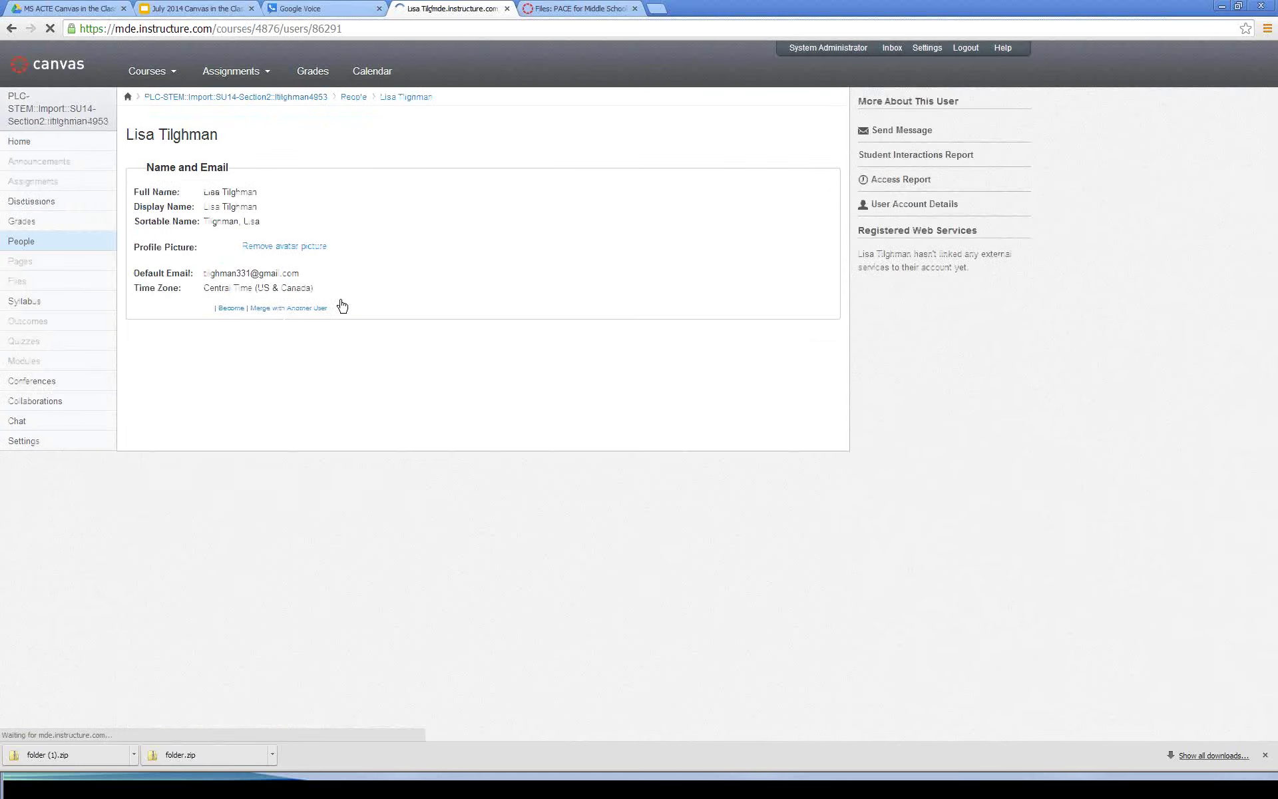
{"action": "left_click", "coordinate": [17, 285]}
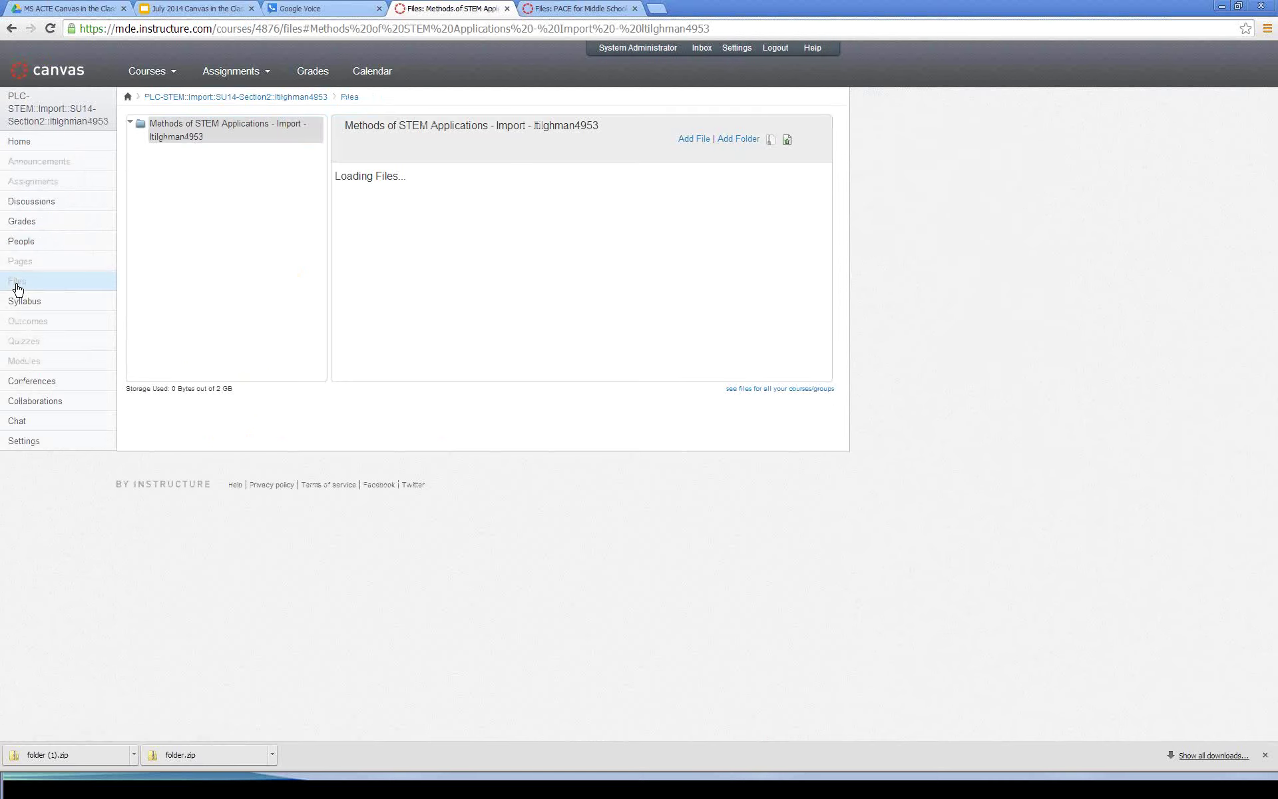
{"action": "left_click", "coordinate": [174, 755]}
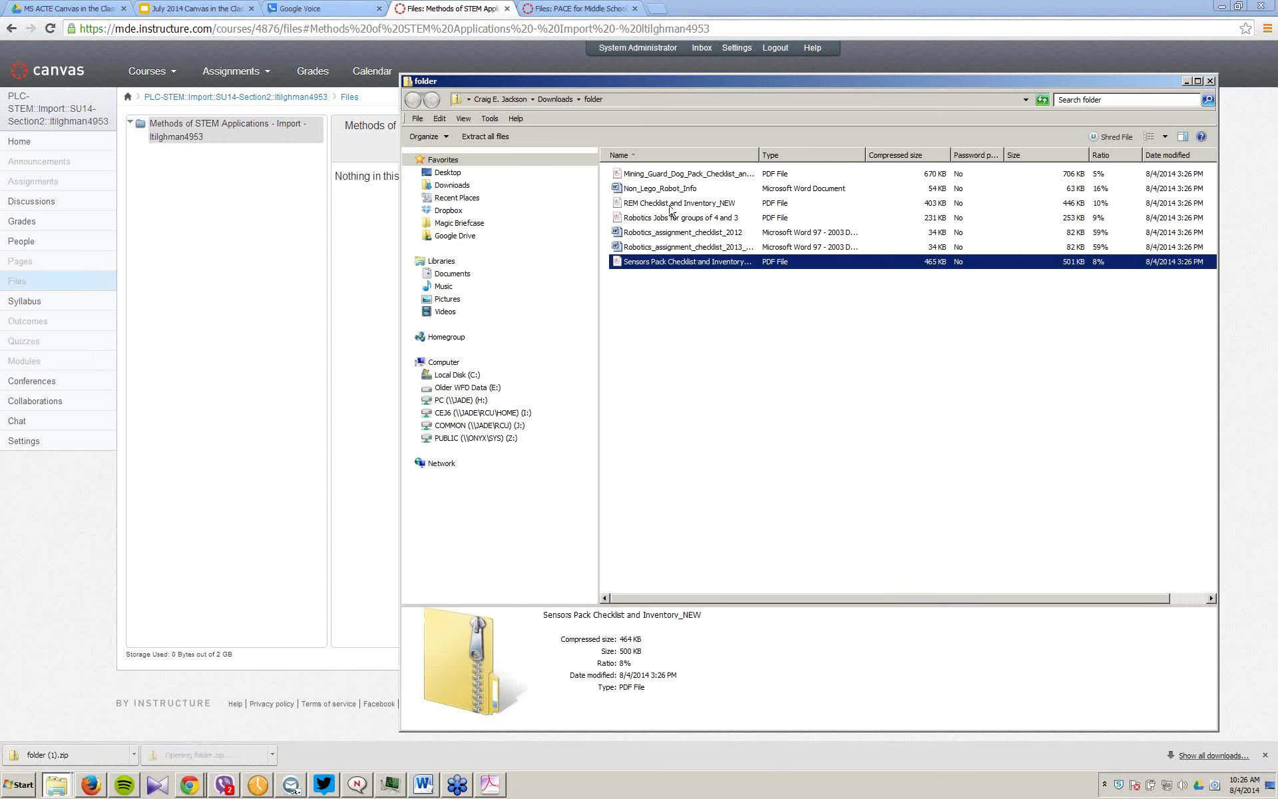
Step: Select all seven zip files, drop them onto the course Files page, and dismiss the invalid-files alert
{"action": "key", "text": "ctrl+a"}
{"action": "left_click_drag", "start_coordinate": [682, 170], "coordinate": [356, 174]}
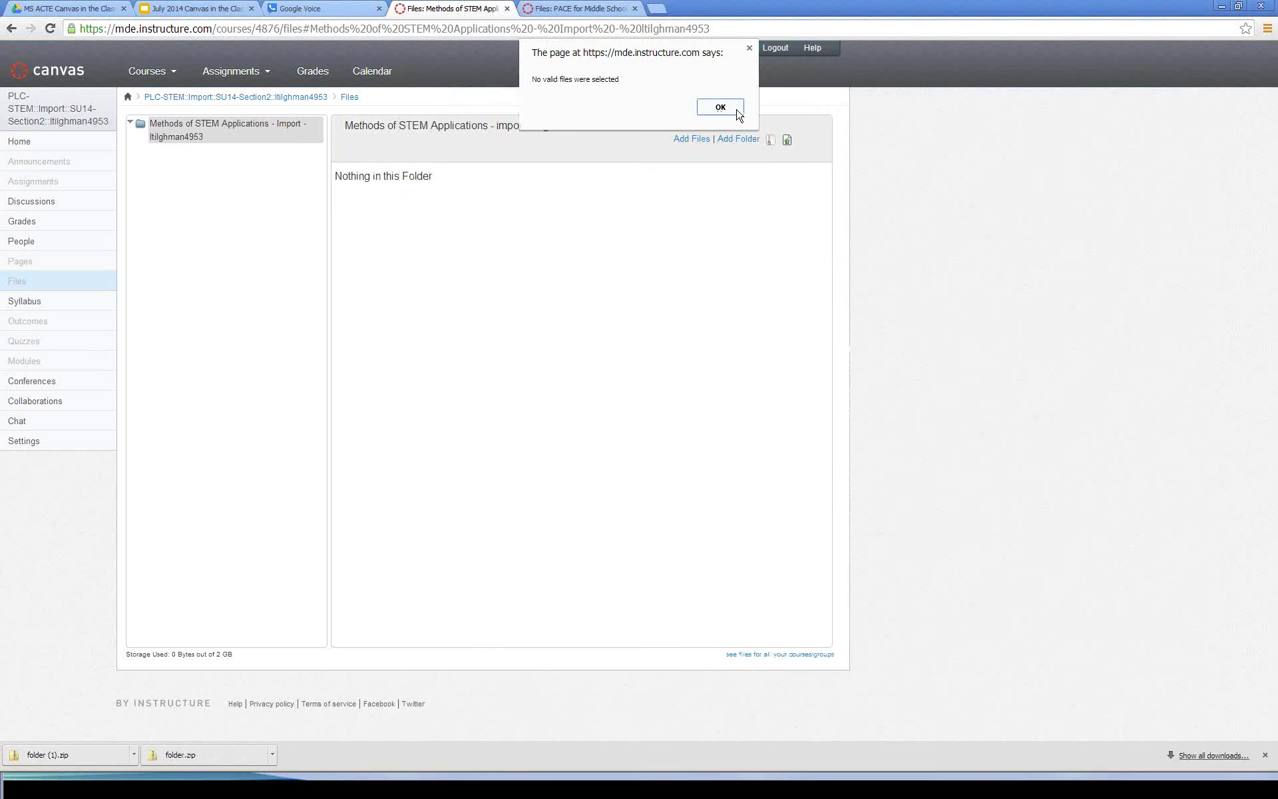
{"action": "left_click", "coordinate": [724, 109]}
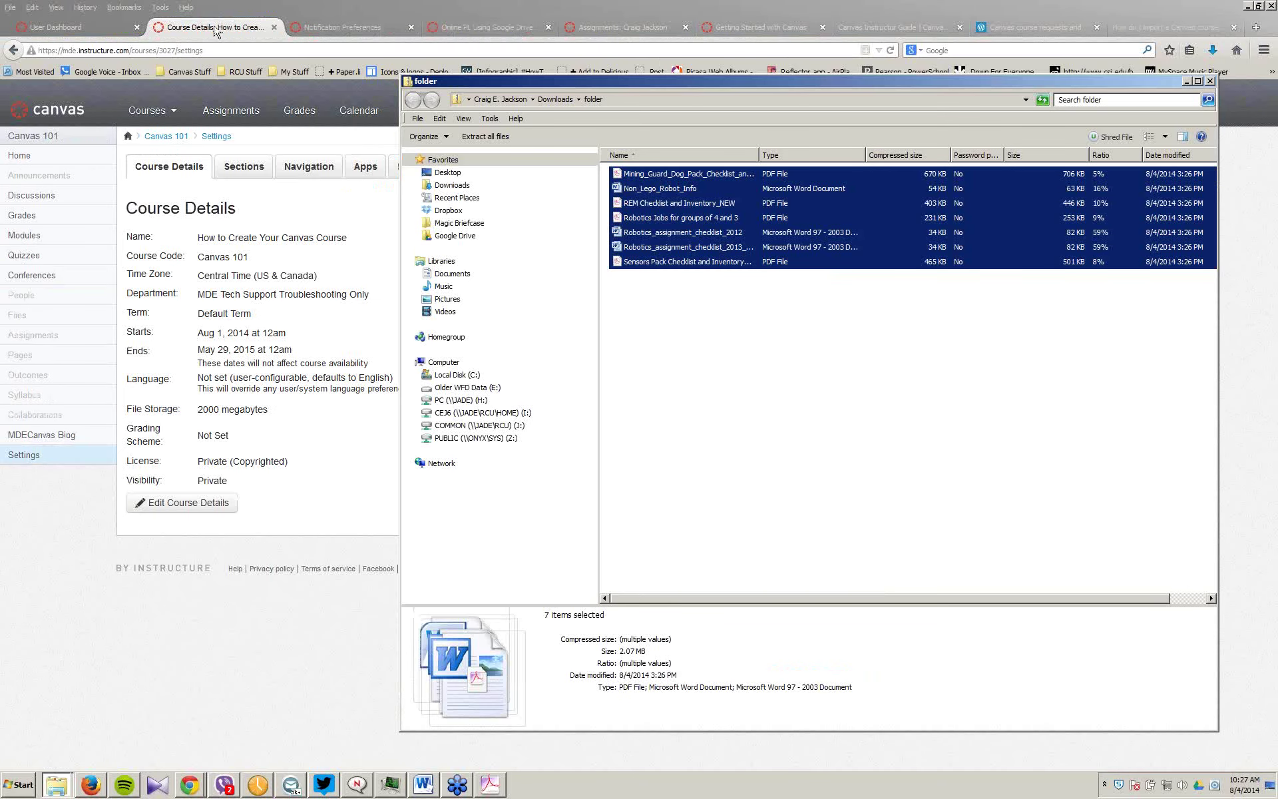
Step: Review Canvas 101's Assignments, Students and File Storage stats (2 GB allotted, 0 files), then return home
{"action": "left_click", "coordinate": [216, 31]}
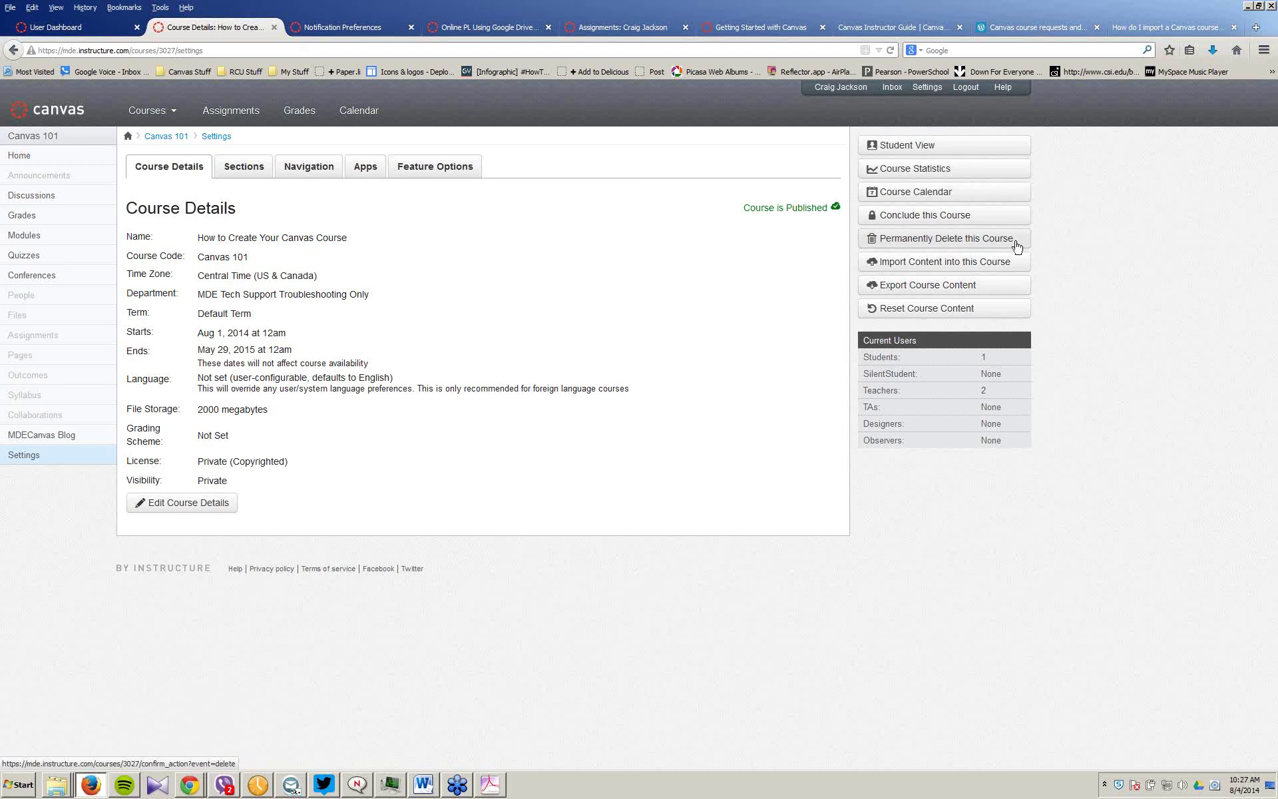
{"action": "left_click", "coordinate": [940, 172]}
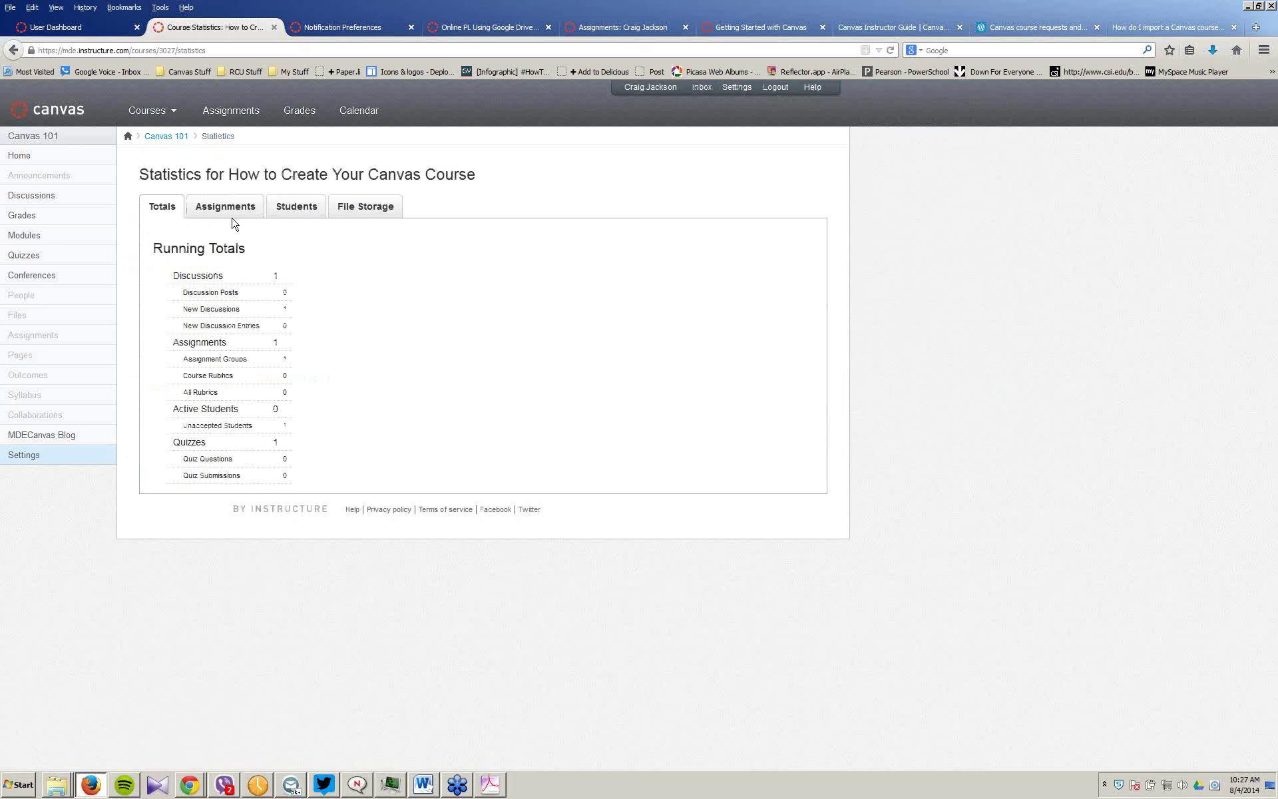
{"action": "left_click", "coordinate": [222, 206]}
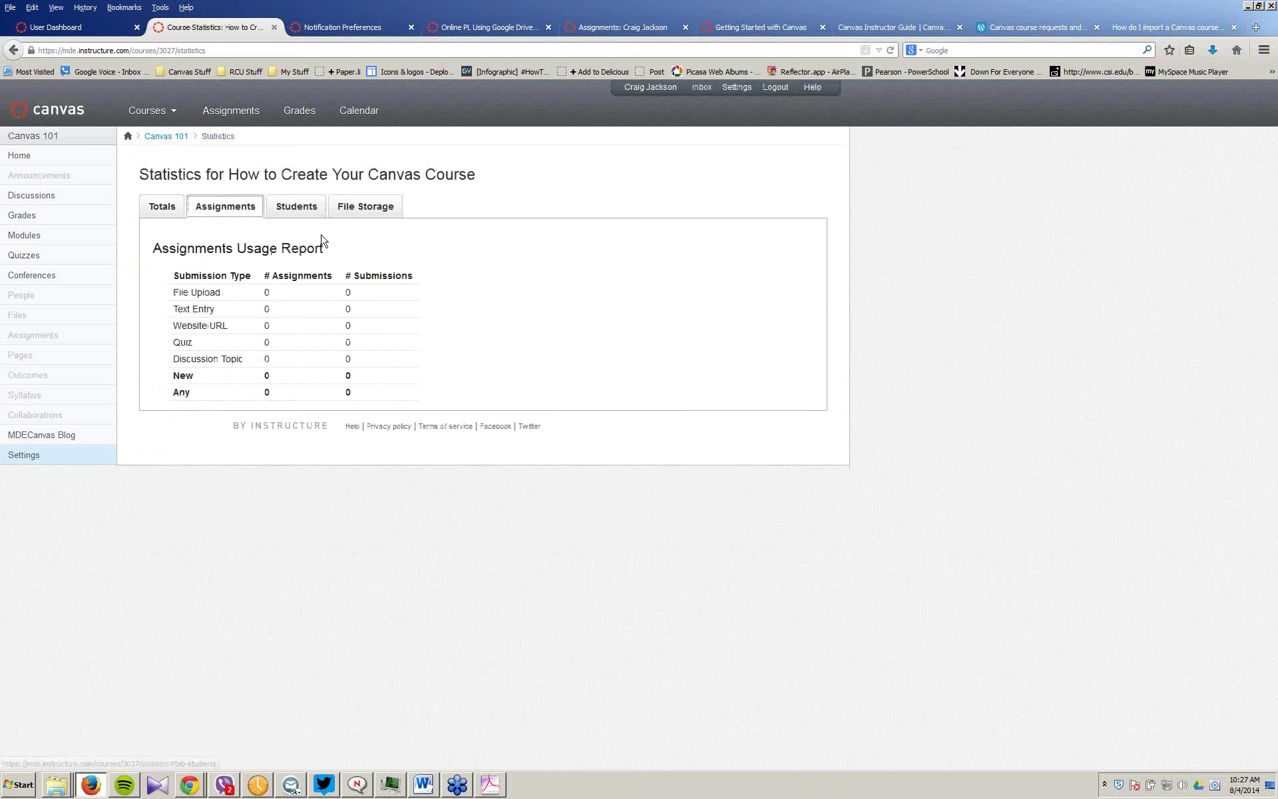
{"action": "left_click", "coordinate": [297, 207]}
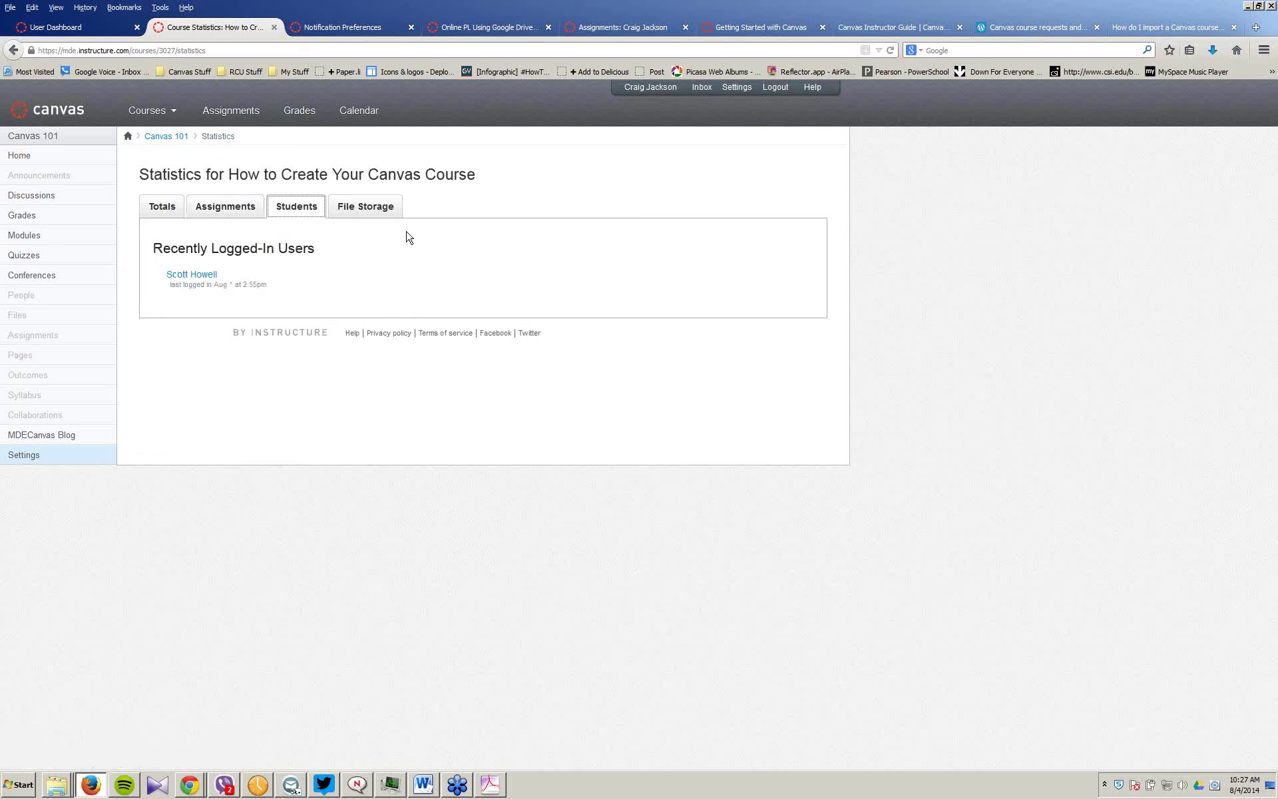
{"action": "left_click", "coordinate": [374, 207]}
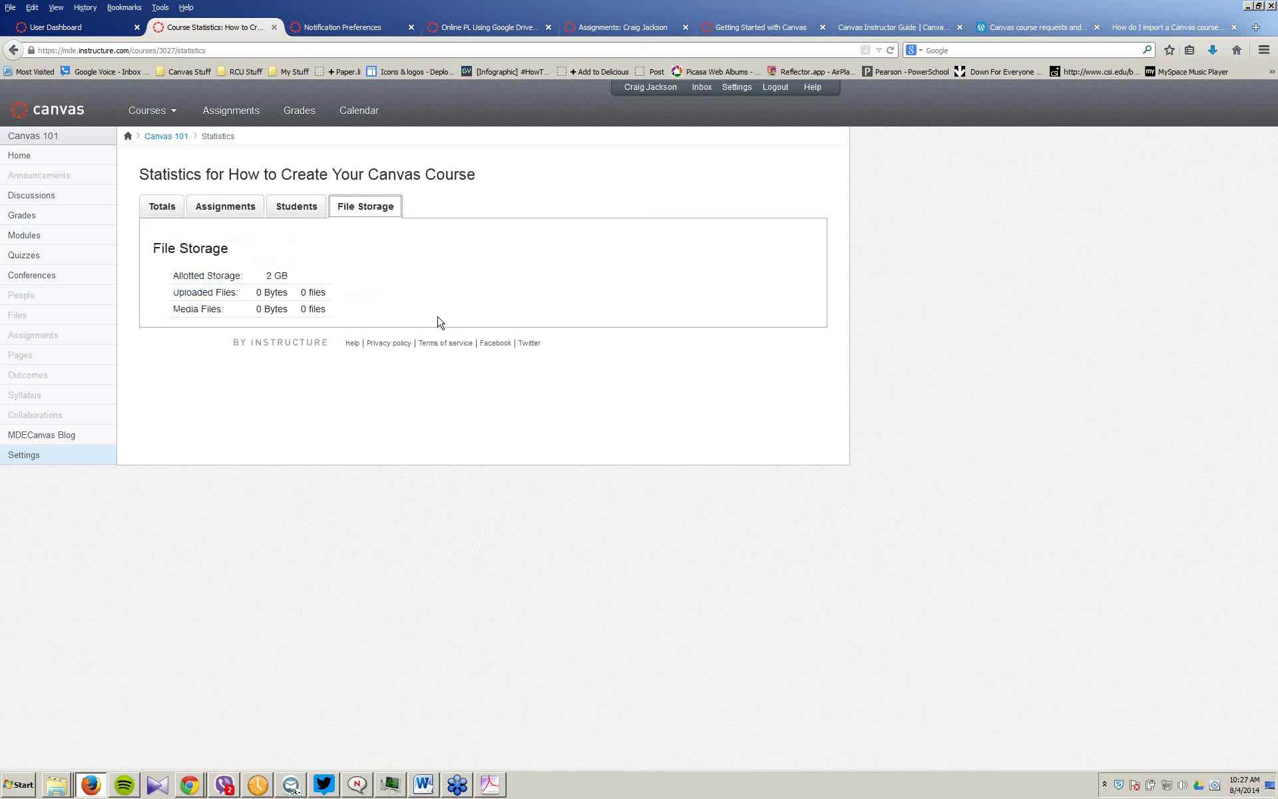
{"action": "left_click", "coordinate": [162, 137]}
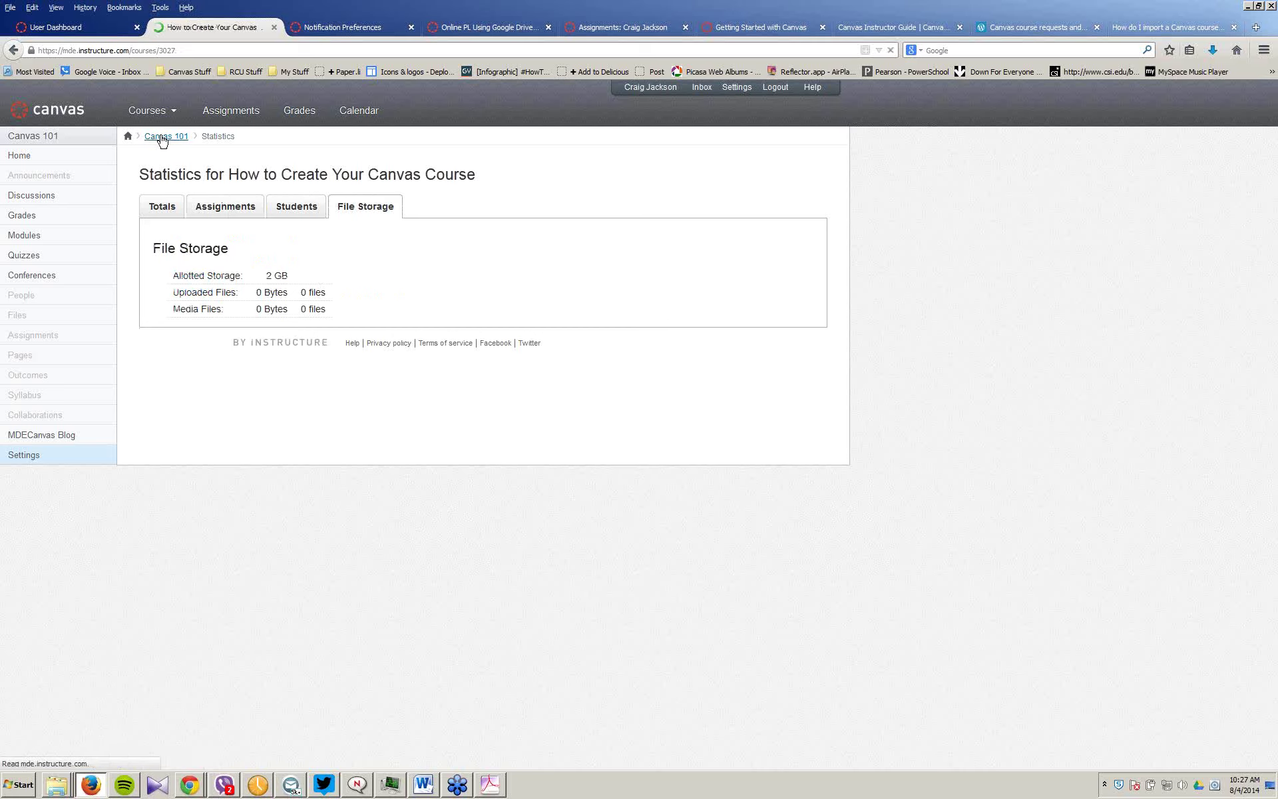
Step: Open Canvas 101's course details for editing, showing dates Aug 1, 2014 to May 29, 2015
{"action": "left_click", "coordinate": [25, 457]}
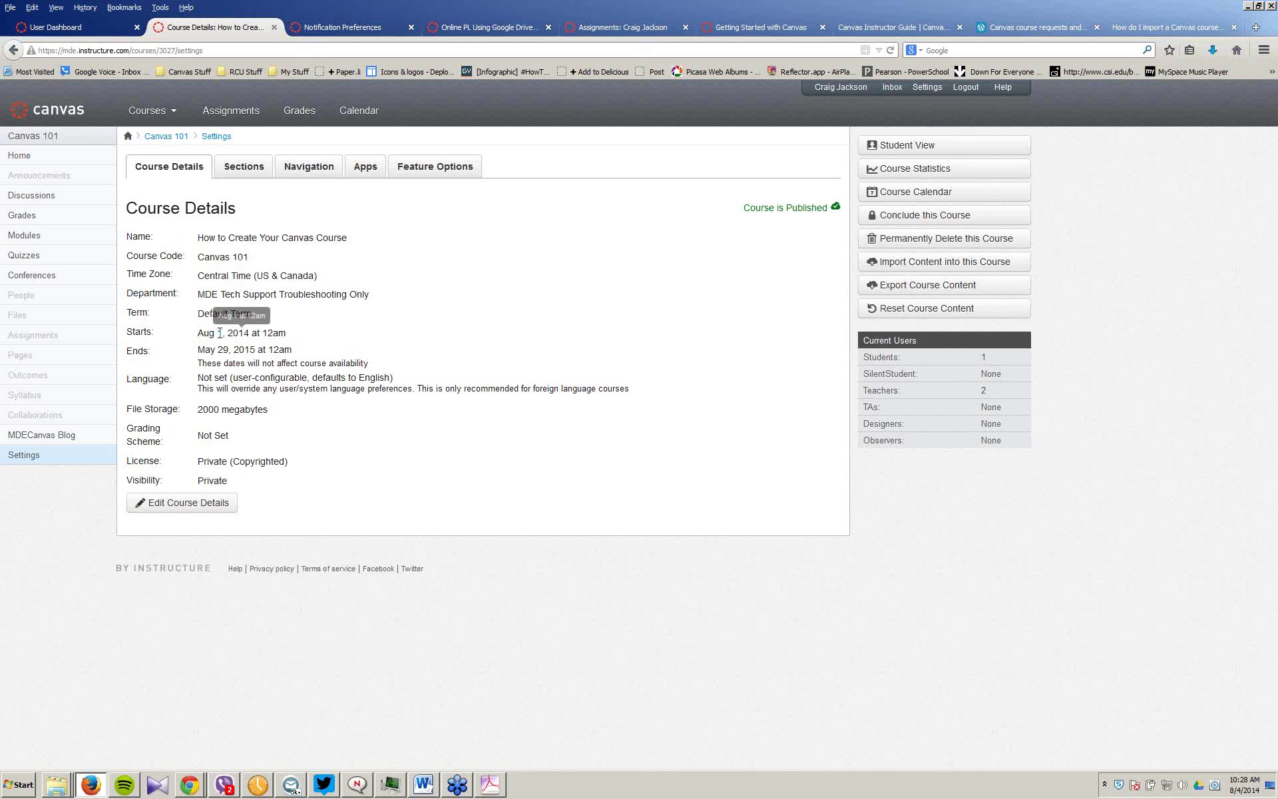
{"action": "left_click", "coordinate": [229, 313]}
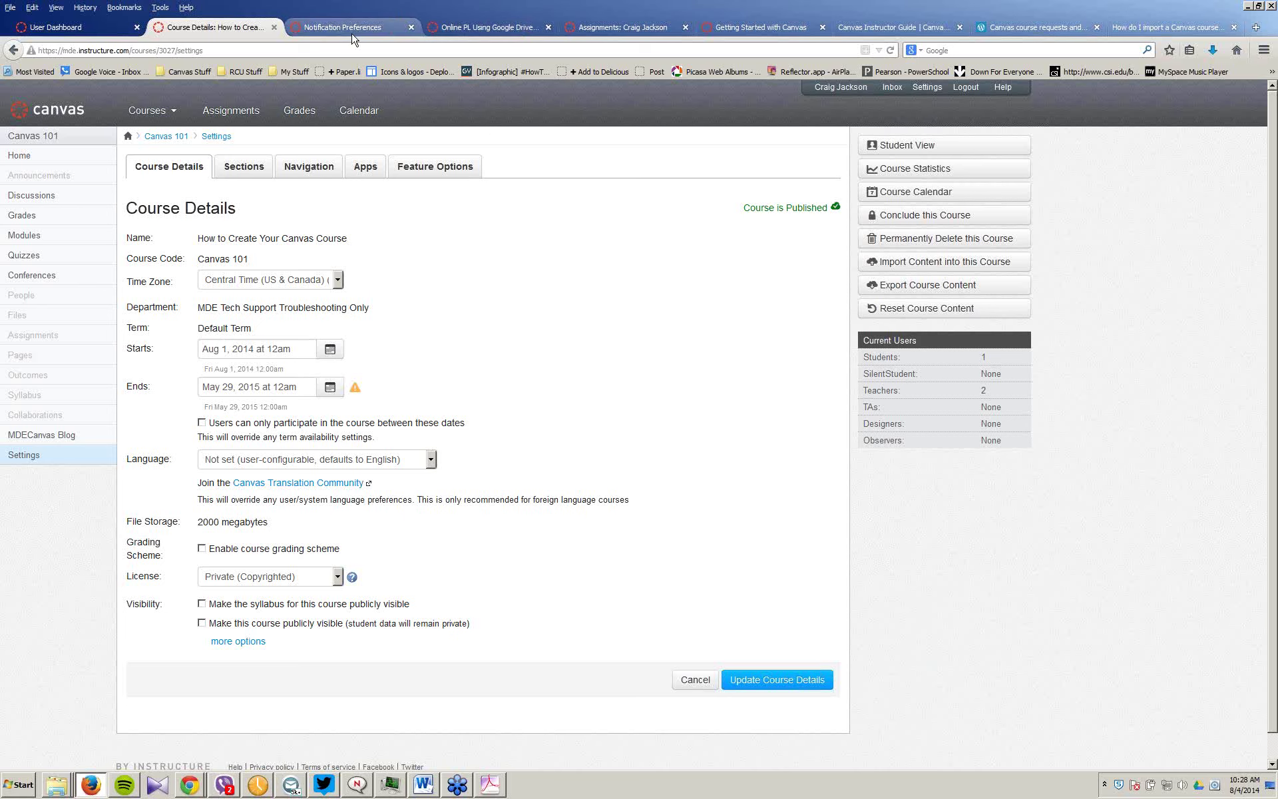
Step: Open the Online PL Creating A Social Media Network course from the dashboard
{"action": "left_click", "coordinate": [58, 30]}
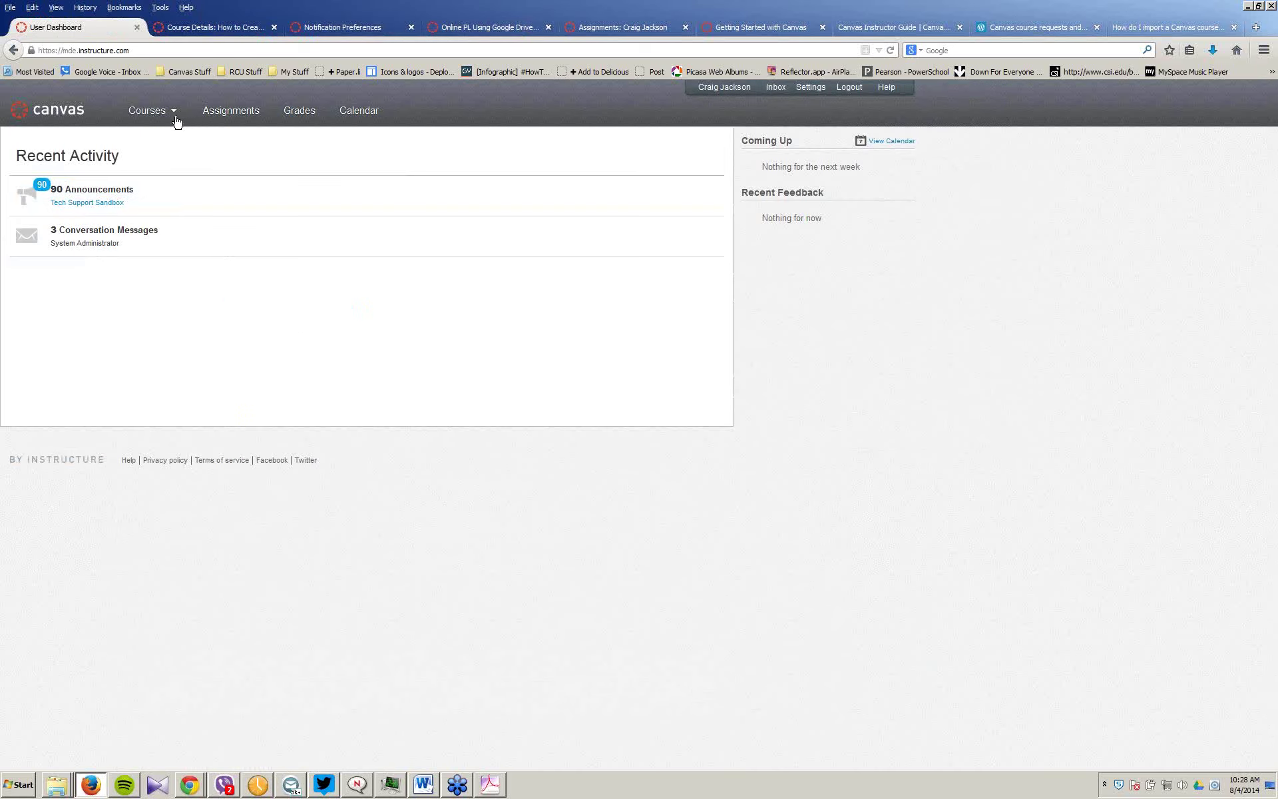
{"action": "mouse_move", "coordinate": [174, 118]}
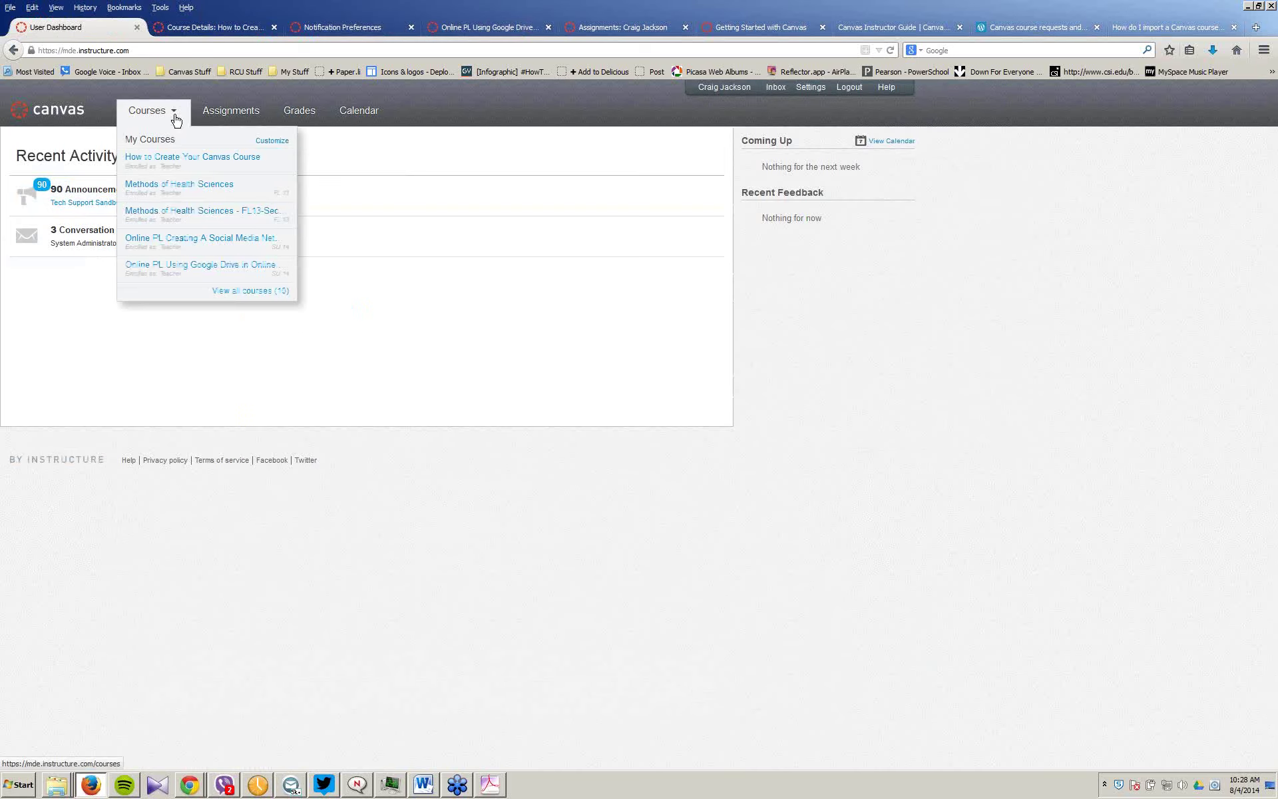
{"action": "left_click", "coordinate": [194, 238]}
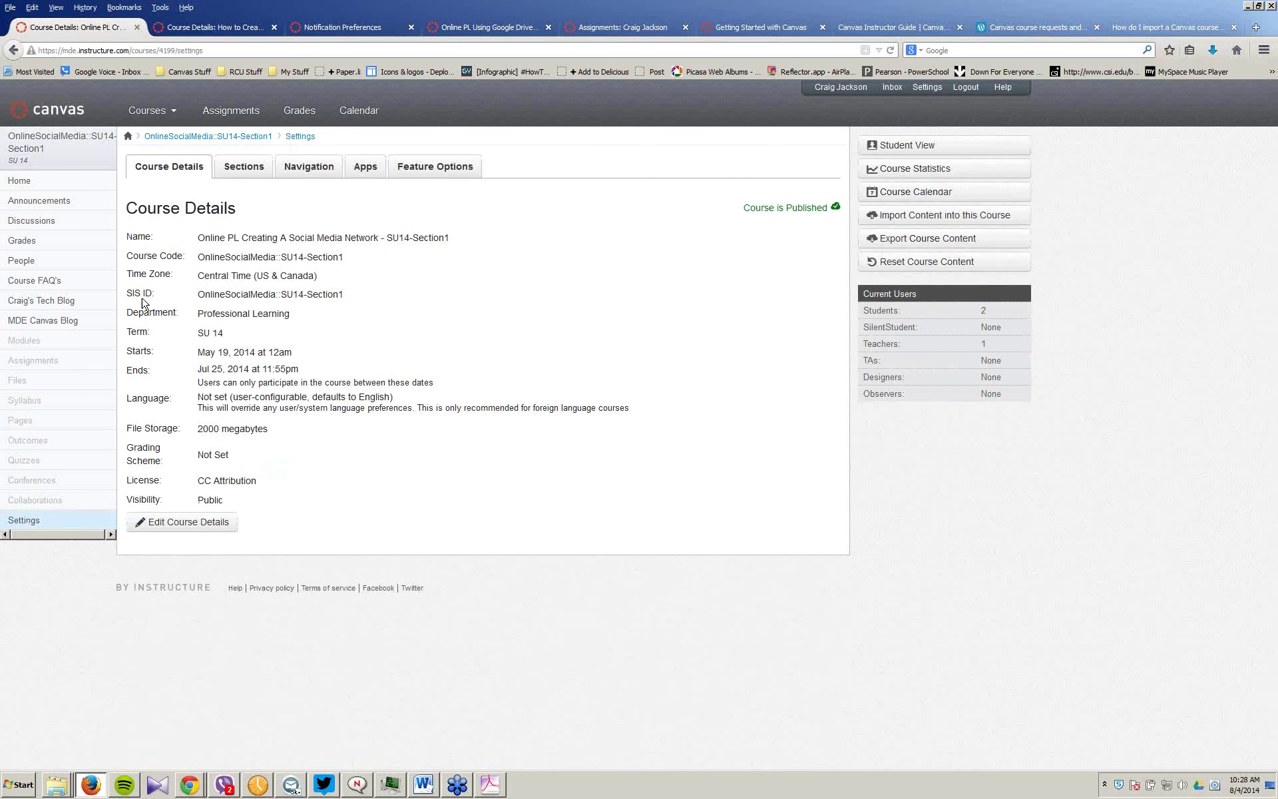
Step: Edit the Social Media Network SU14 course details and highlight its SIS ID, name, code and term
{"action": "left_click", "coordinate": [247, 295]}
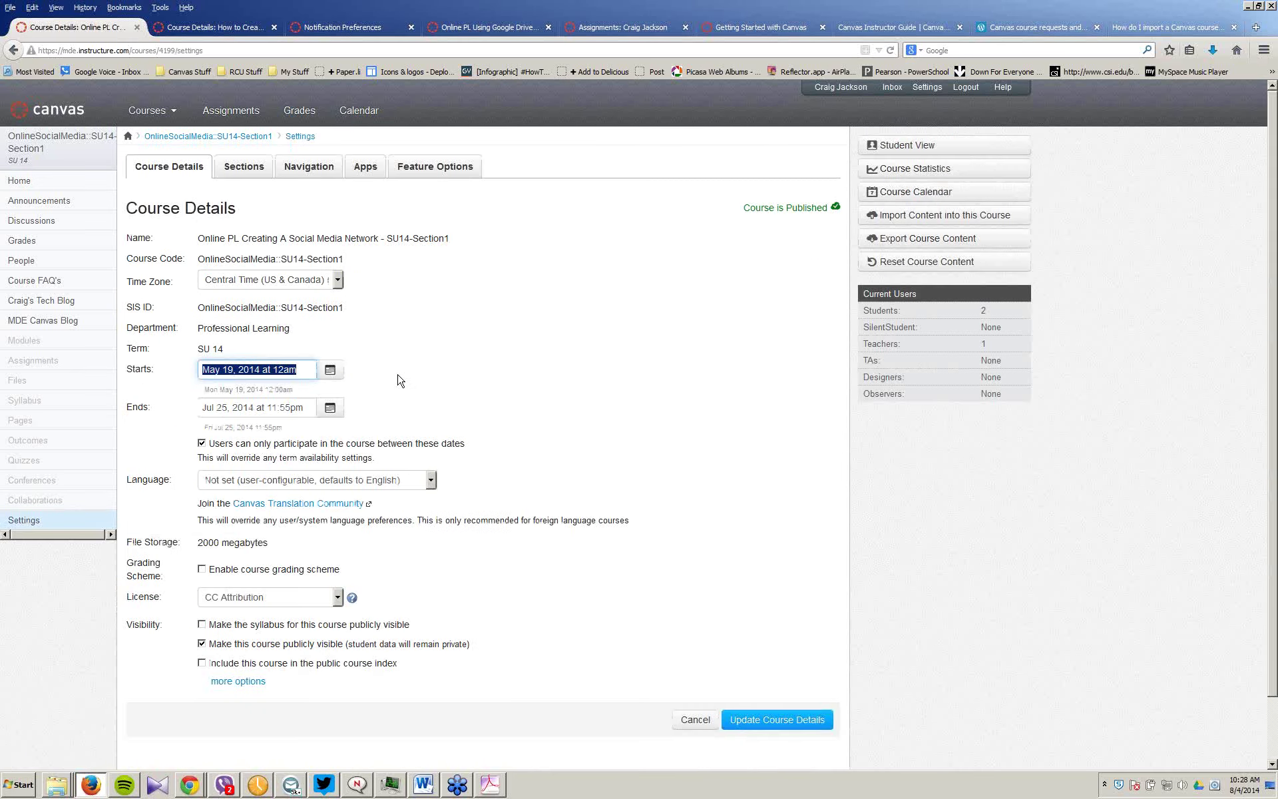
{"action": "left_click", "coordinate": [287, 310]}
{"action": "left_click_drag", "start_coordinate": [200, 305], "coordinate": [363, 303]}
{"action": "left_click", "coordinate": [363, 303]}
{"action": "triple_click", "coordinate": [345, 305]}
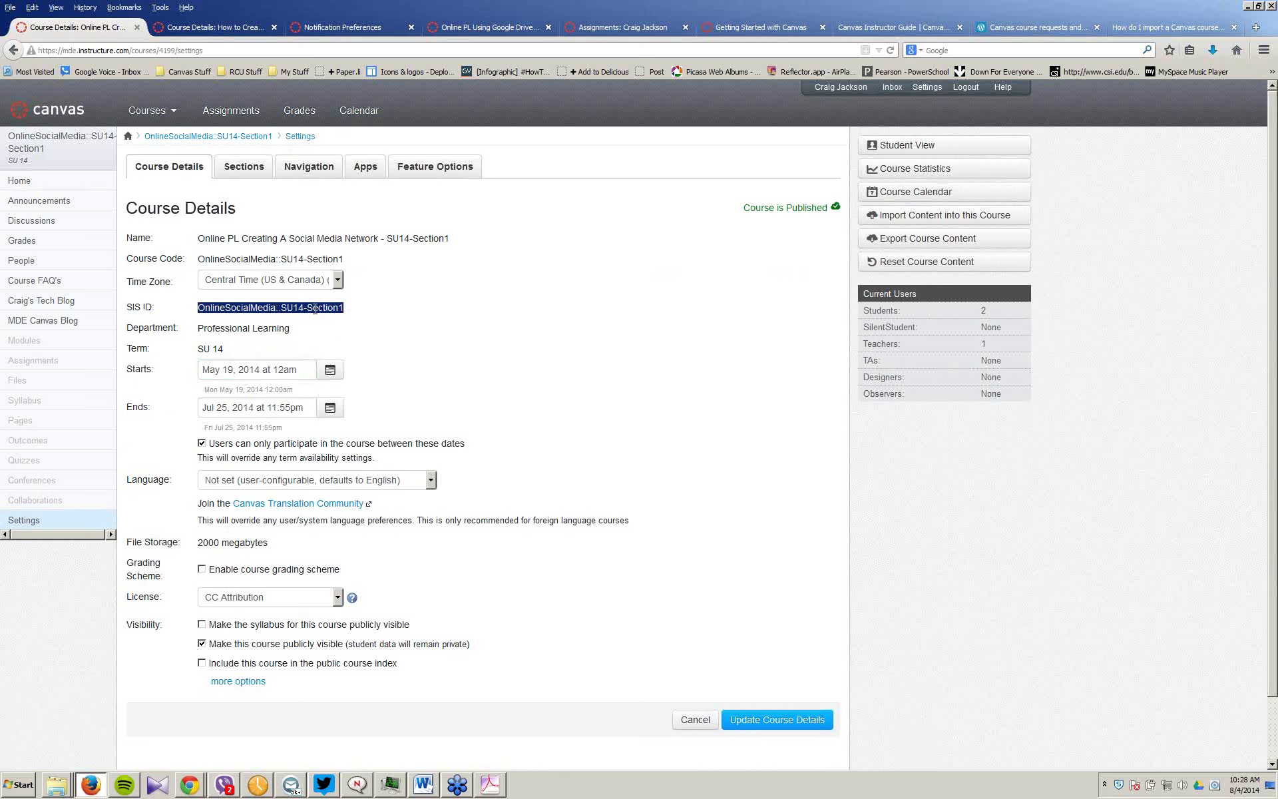
{"action": "right_click", "coordinate": [315, 309]}
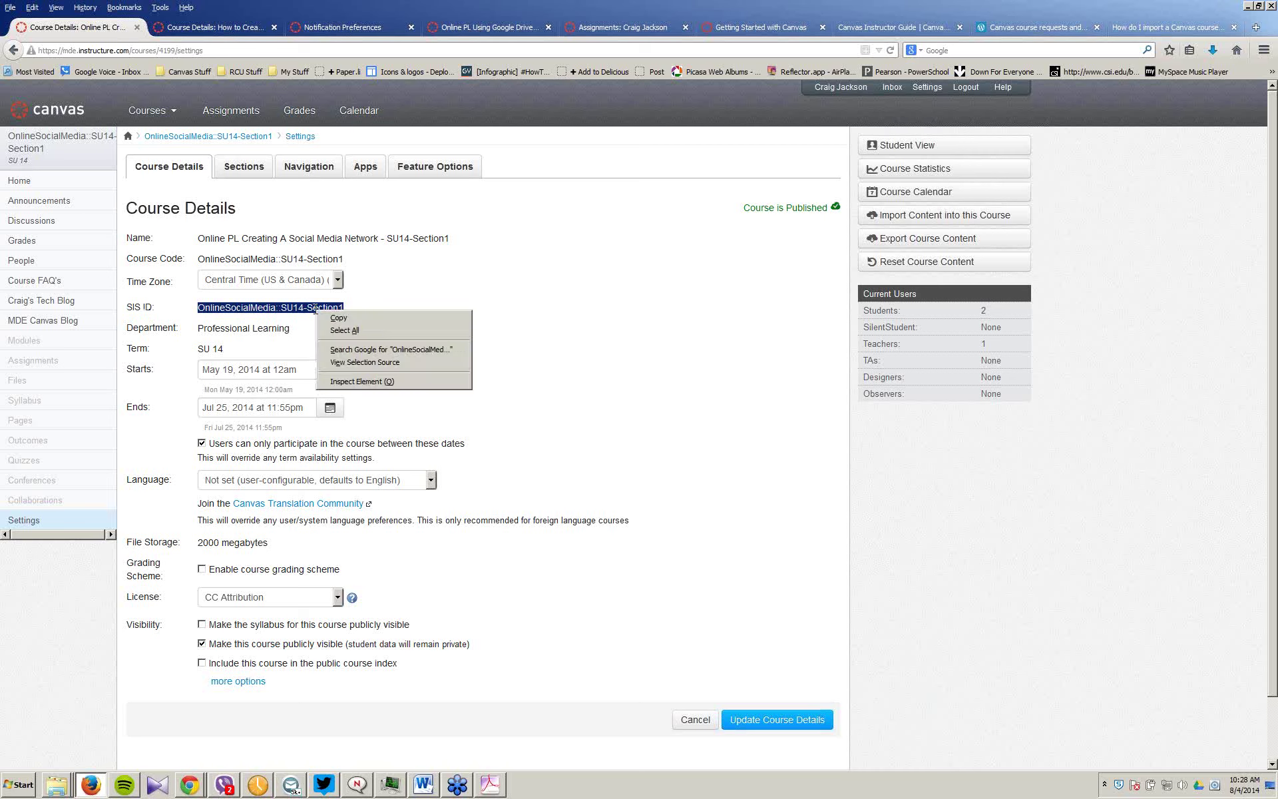
{"action": "left_click", "coordinate": [559, 338]}
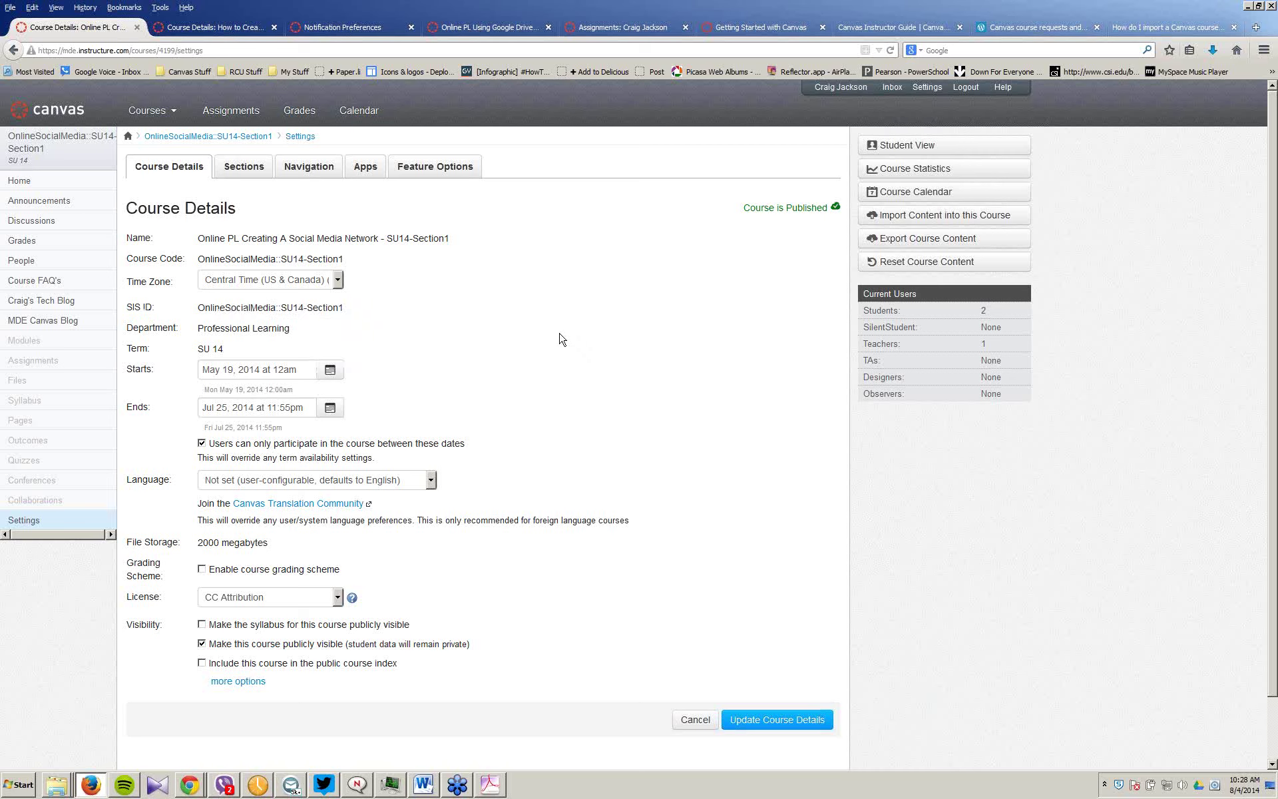
{"action": "left_click_drag", "start_coordinate": [127, 206], "coordinate": [434, 353]}
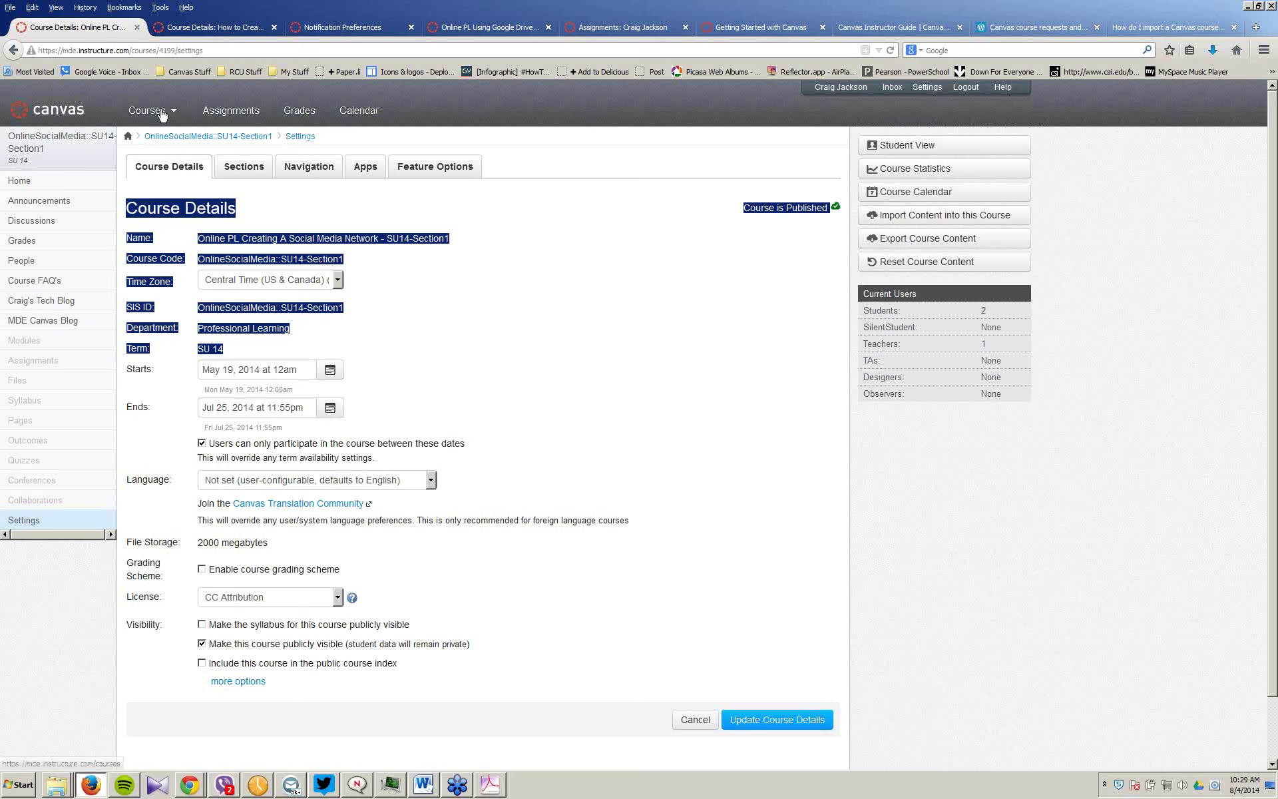
{"action": "mouse_move", "coordinate": [176, 115]}
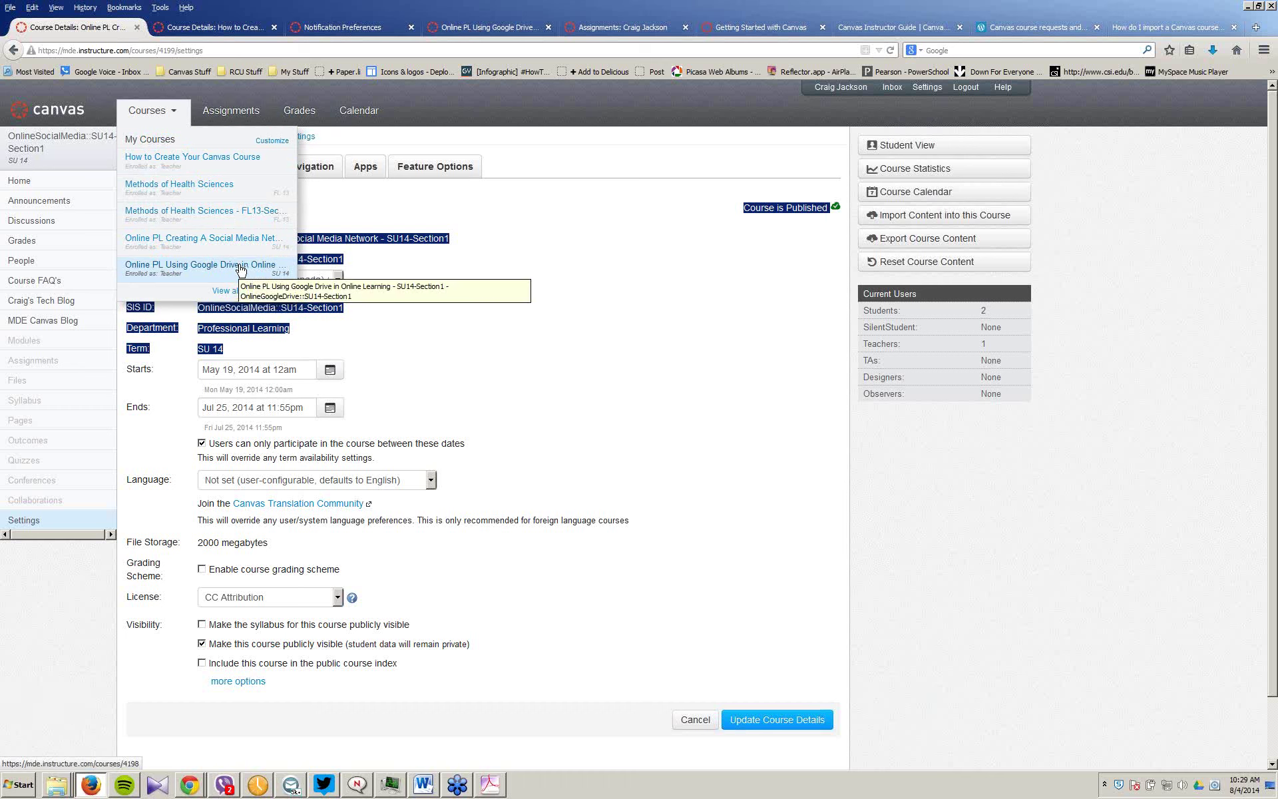
{"action": "left_click", "coordinate": [274, 141]}
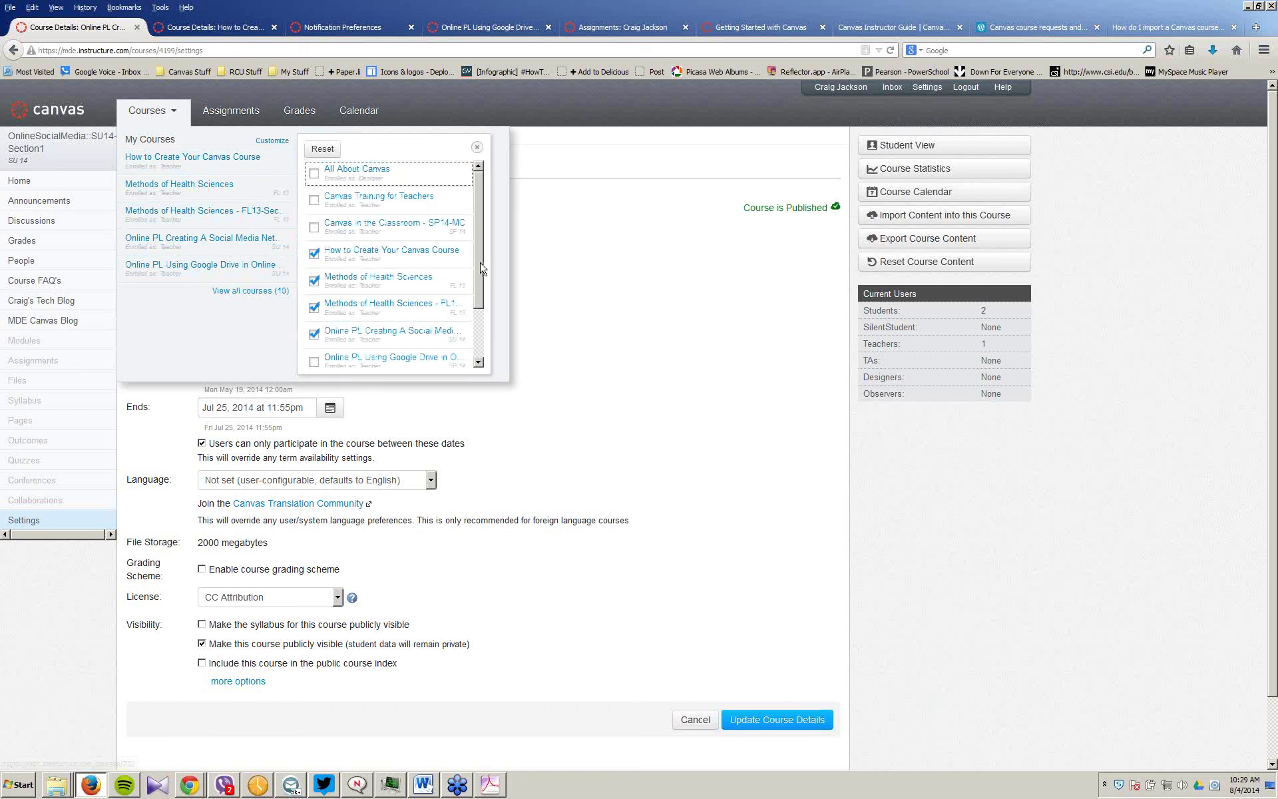
{"action": "left_click_drag", "start_coordinate": [478, 268], "coordinate": [479, 323]}
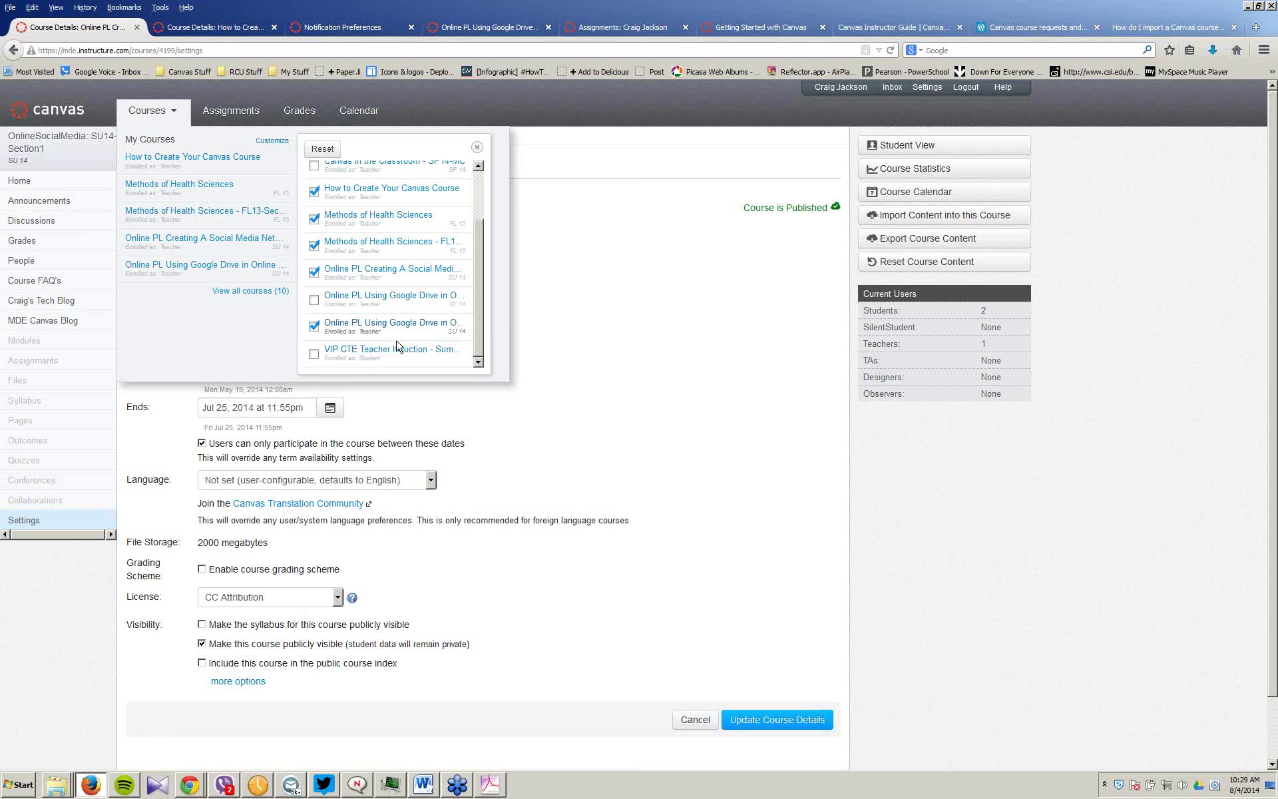
{"action": "left_click", "coordinate": [735, 324]}
{"action": "mouse_move", "coordinate": [319, 791]}
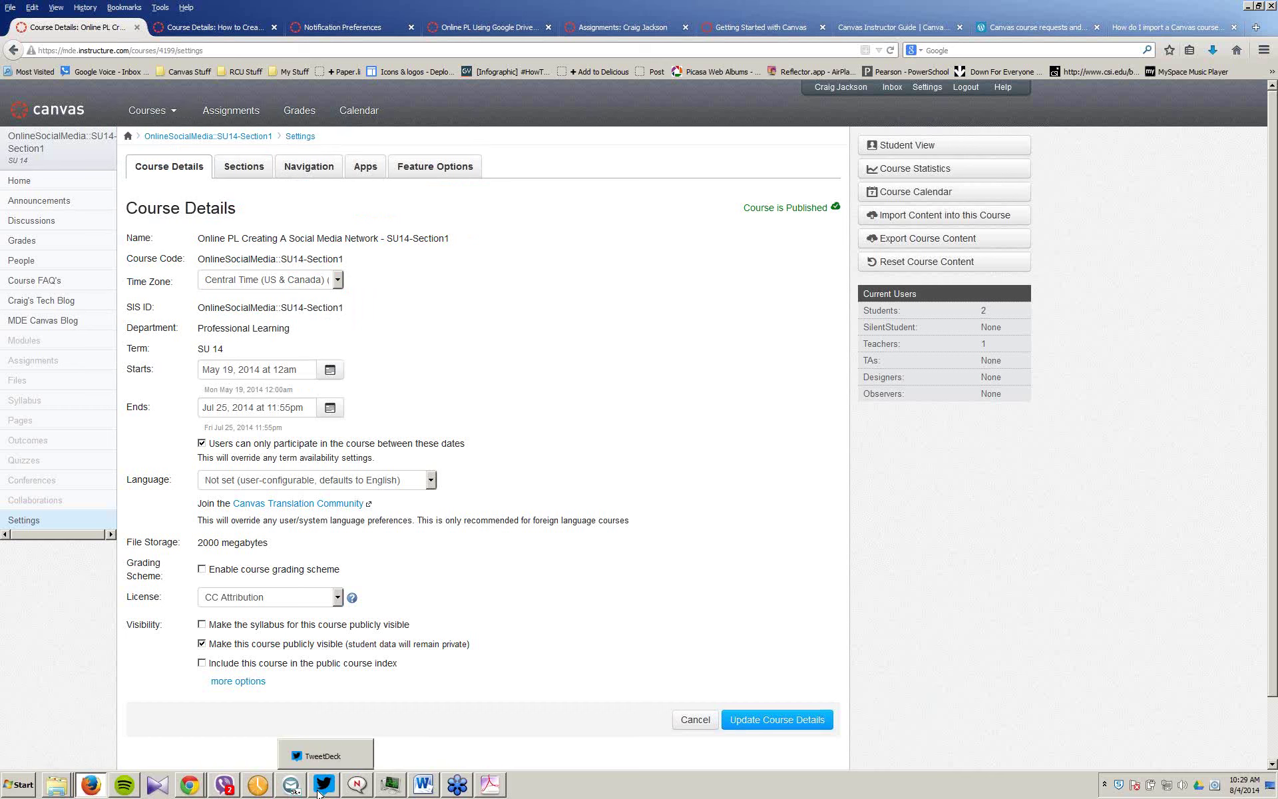
{"action": "mouse_move", "coordinate": [193, 789]}
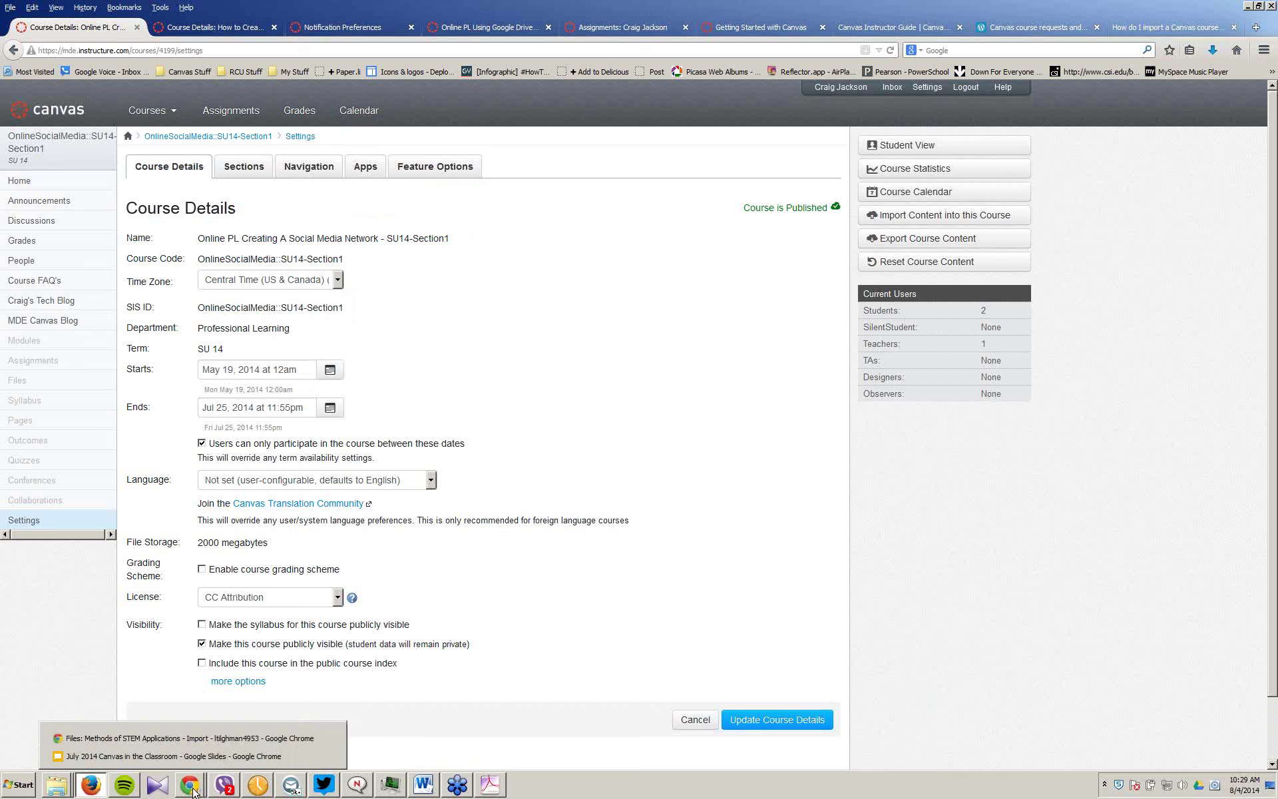
Step: Advance the Canvas in the Classroom presentation to the 'Settings vs Settings' slide
{"action": "left_click", "coordinate": [180, 756]}
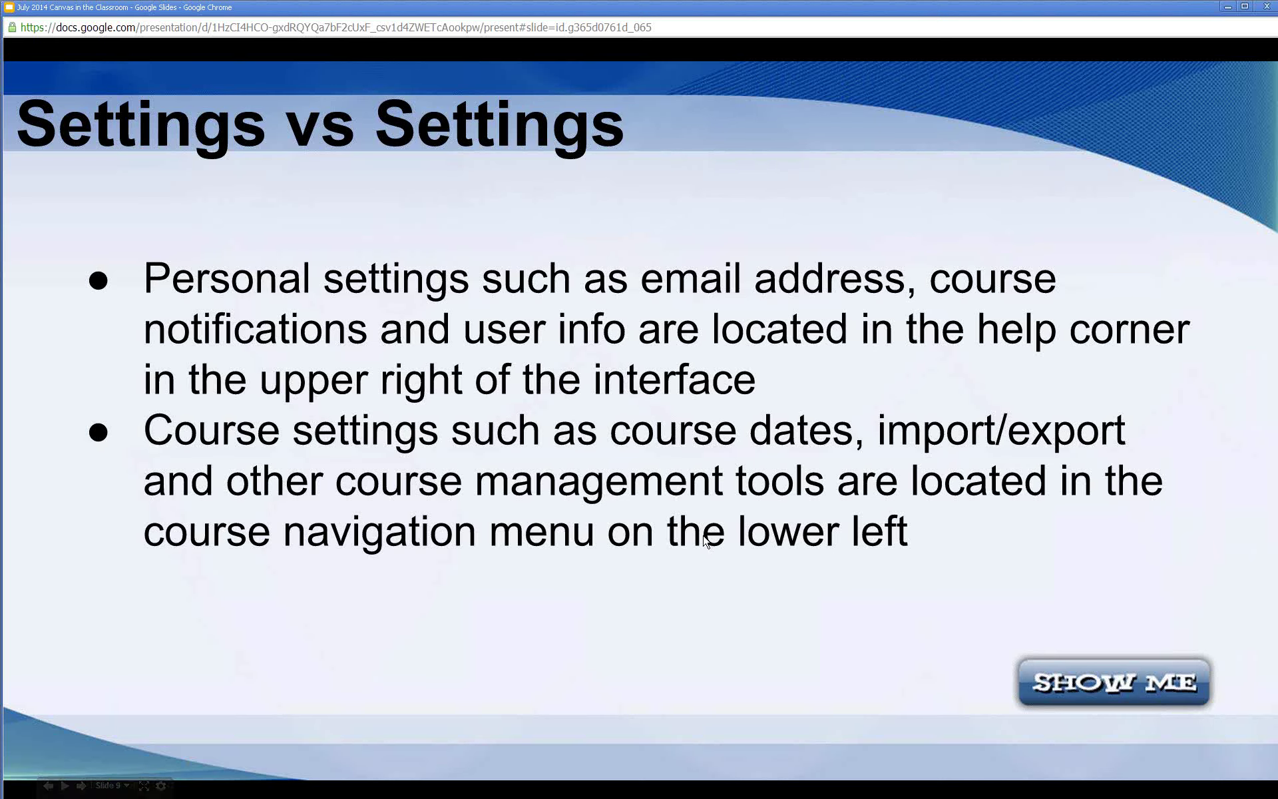
{"action": "key", "text": "Right"}
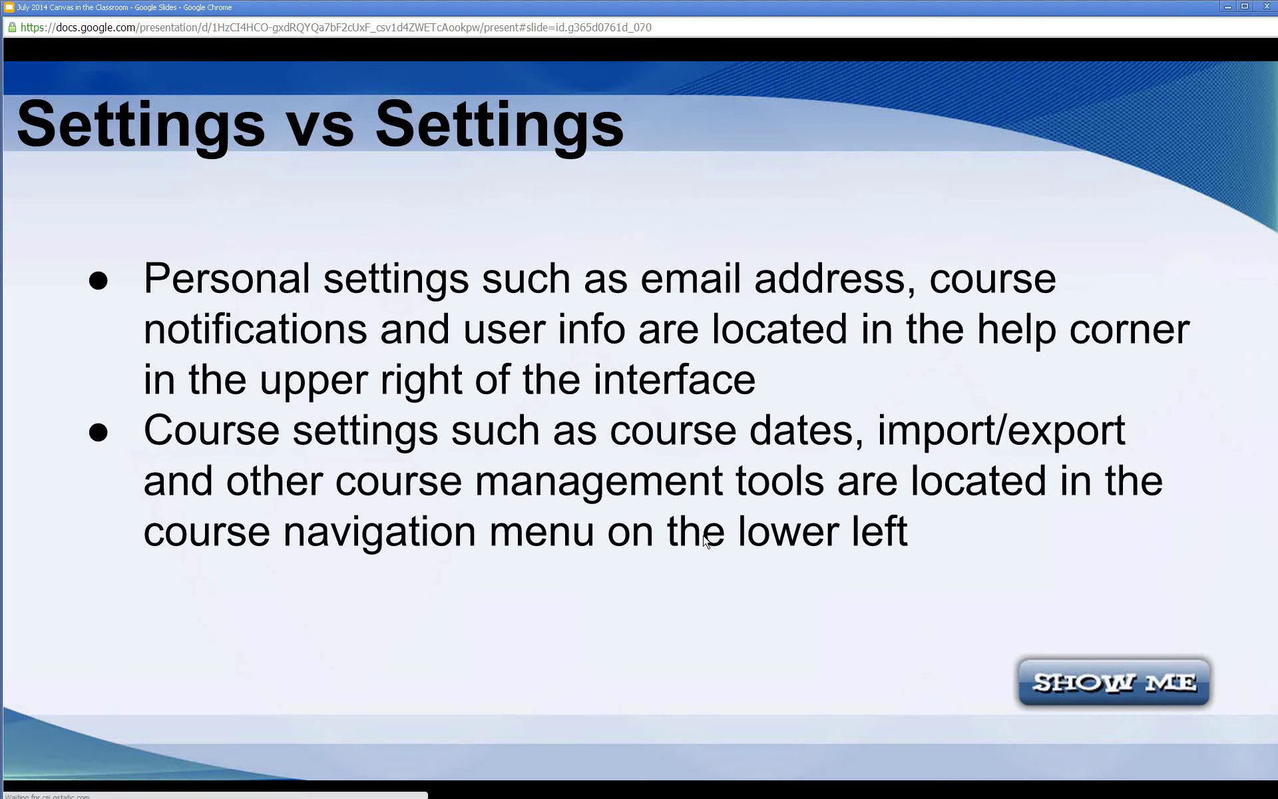
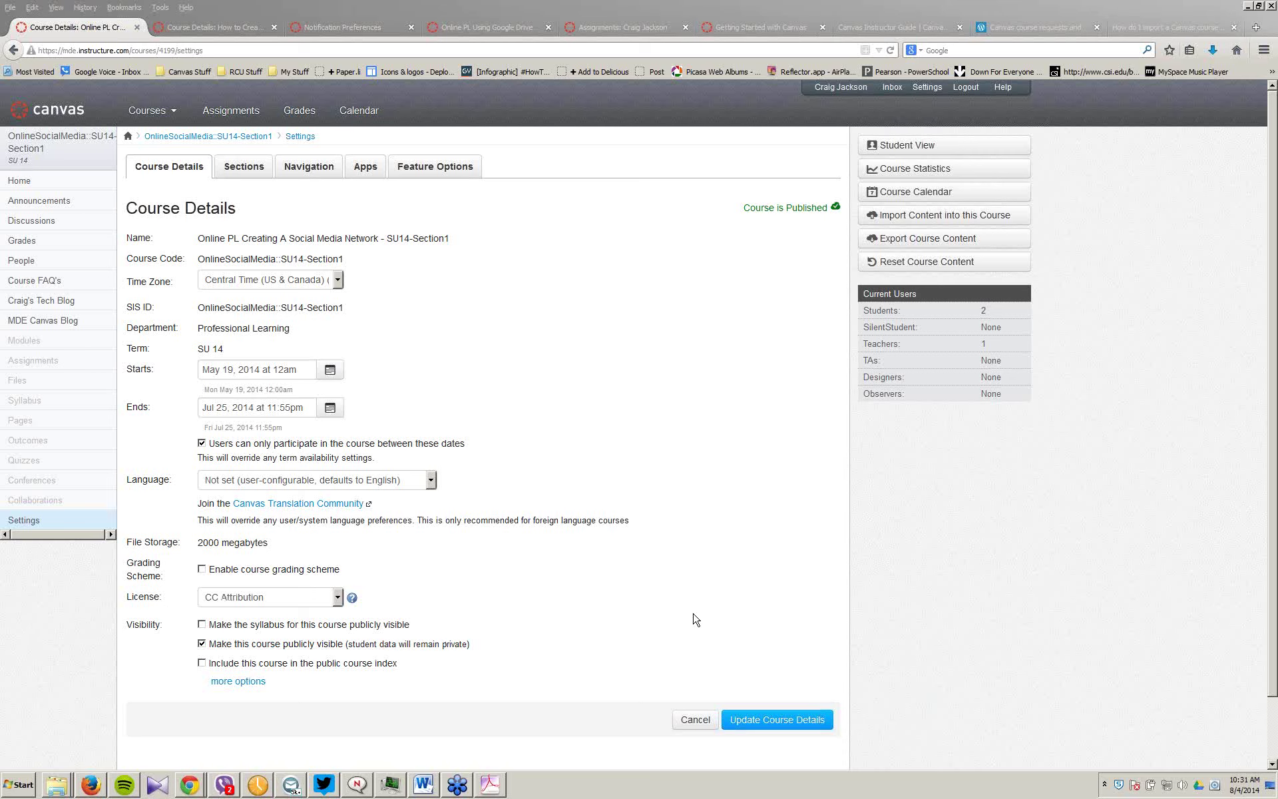
{"action": "mouse_move", "coordinate": [780, 219]}
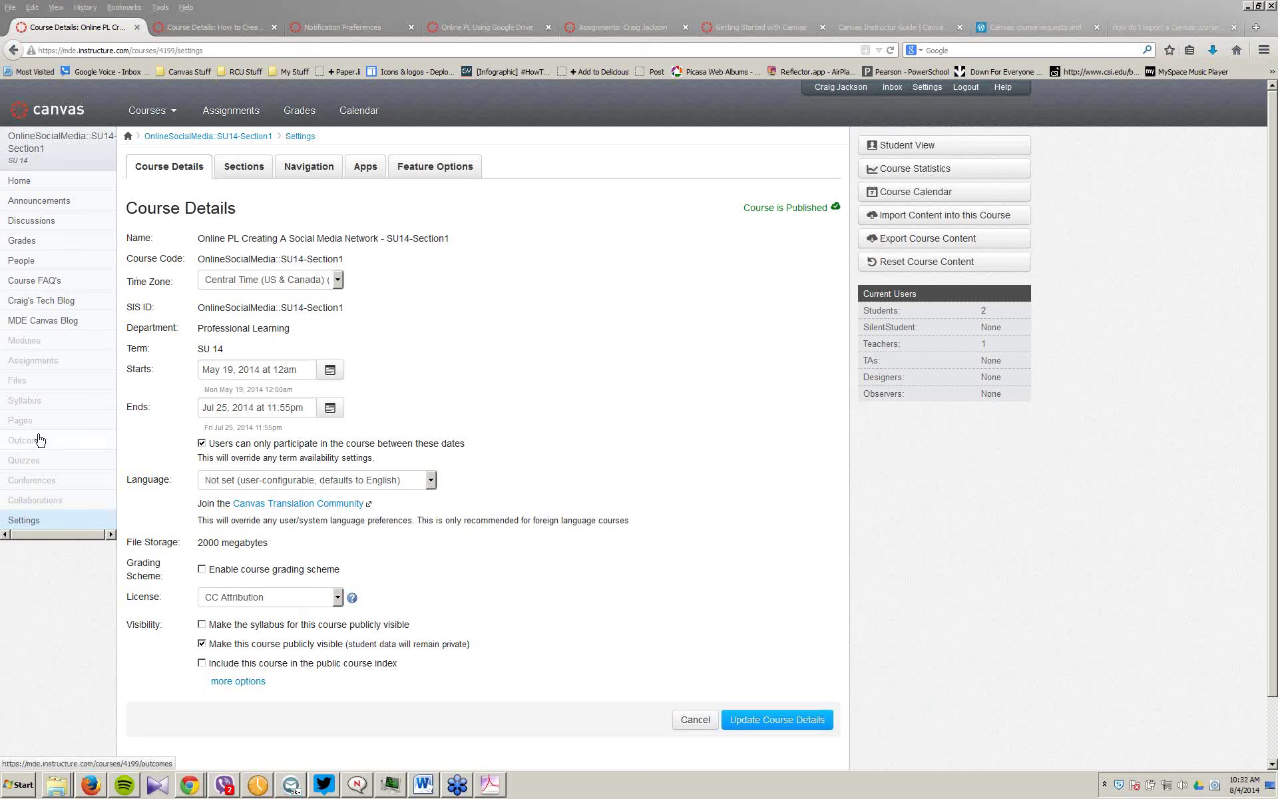
Step: Open the course's Overview page from the Modules list
{"action": "left_click", "coordinate": [35, 341]}
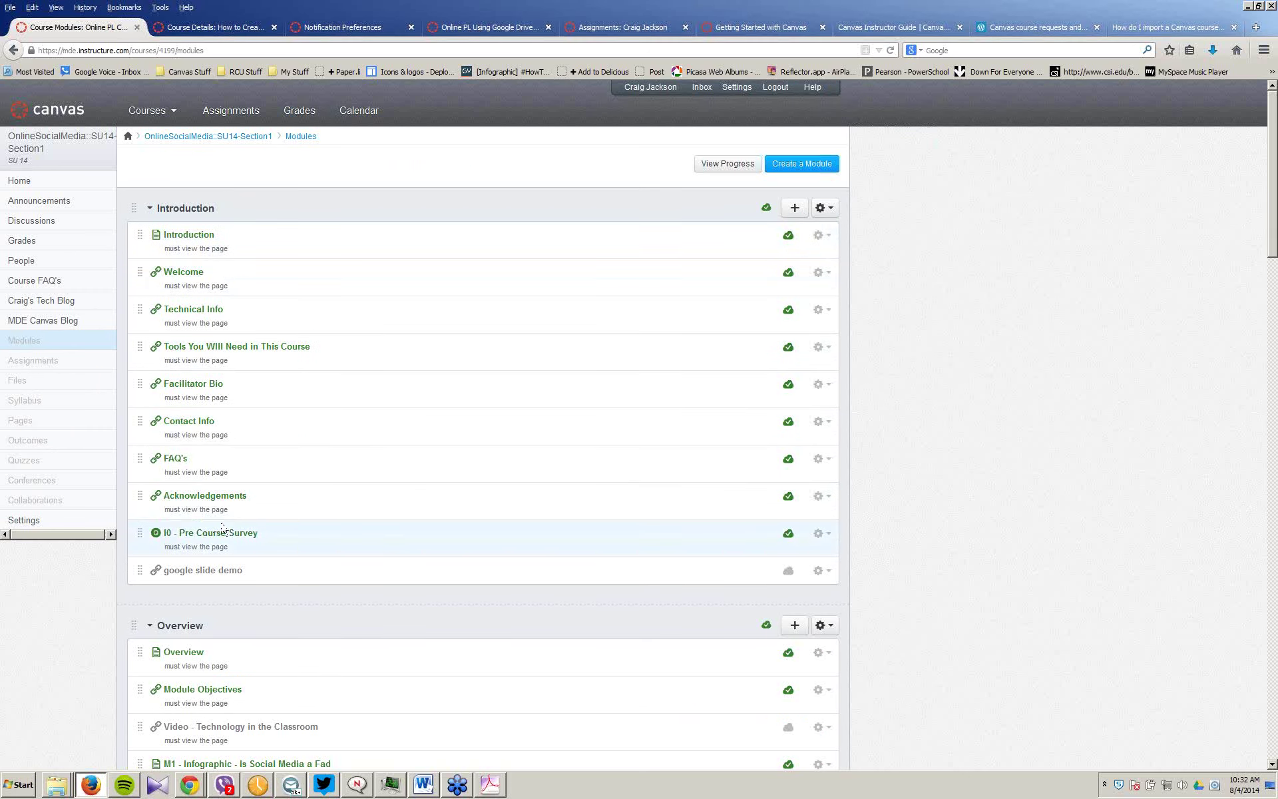
{"action": "scroll", "coordinate": [356, 454], "scroll_direction": "down", "scroll_amount": 1}
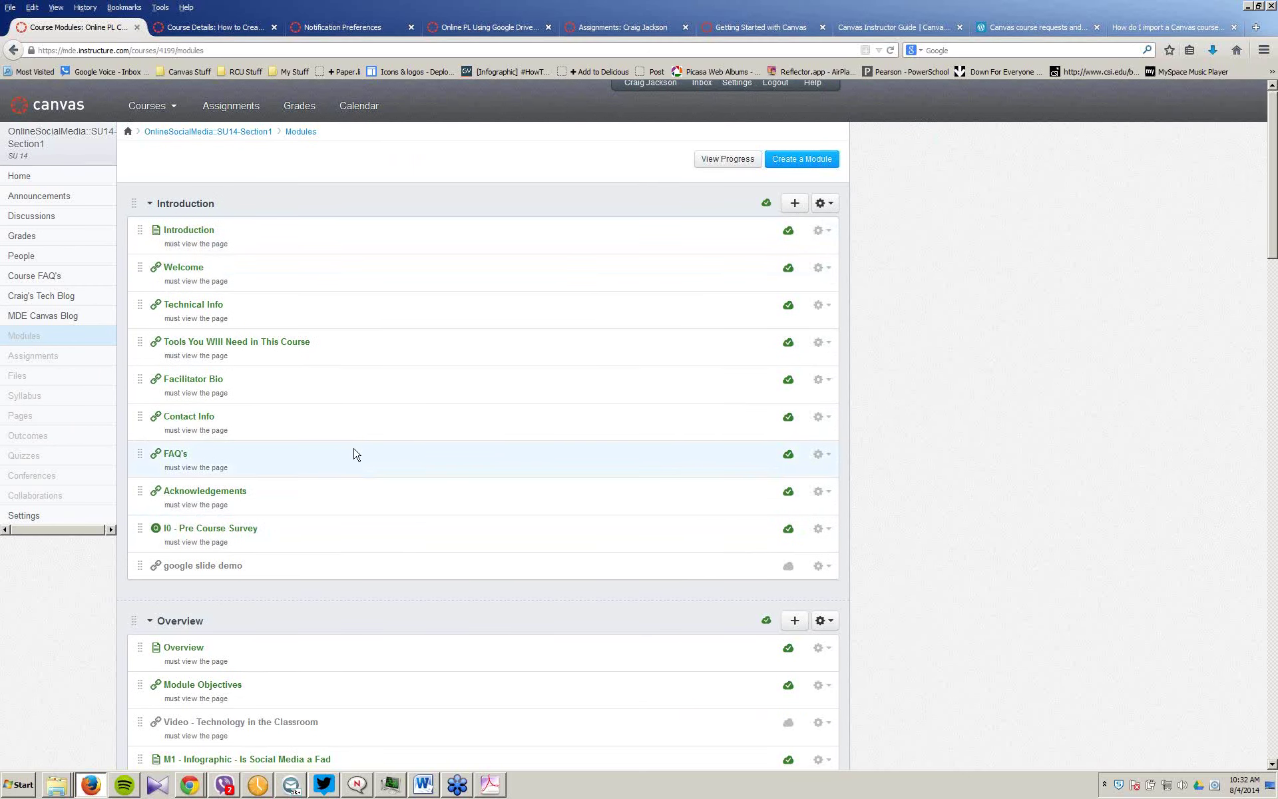
{"action": "scroll", "coordinate": [354, 454], "scroll_direction": "down", "scroll_amount": 4}
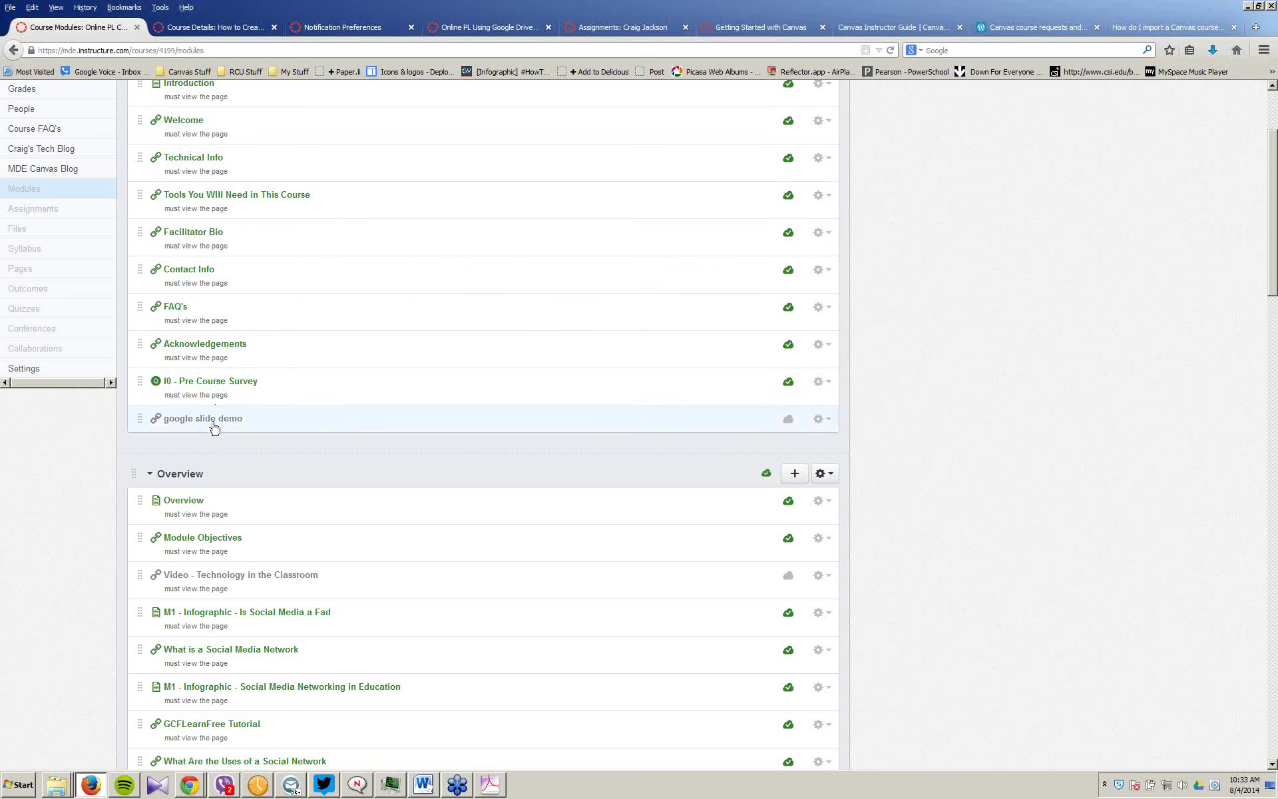
{"action": "left_click", "coordinate": [192, 505]}
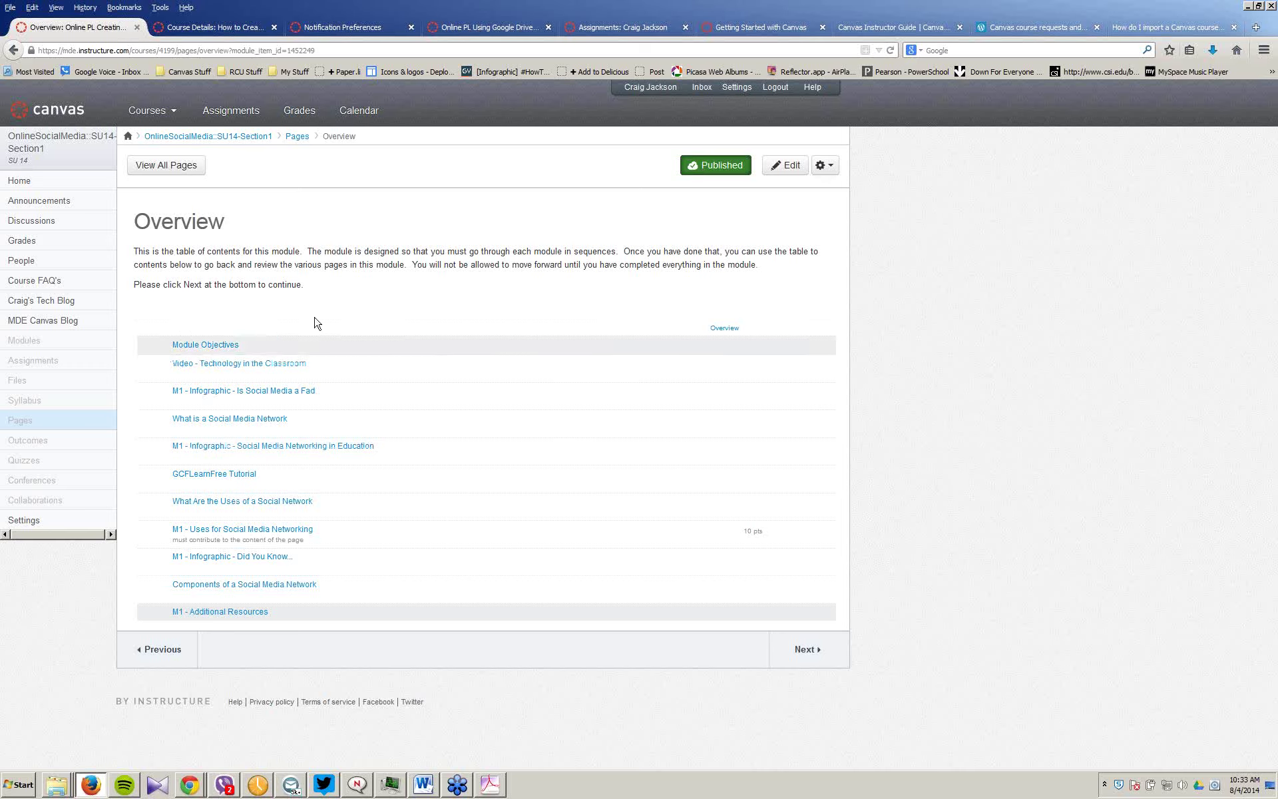
Step: Unpublish the Overview page and go to the course Settings
{"action": "left_click", "coordinate": [714, 166]}
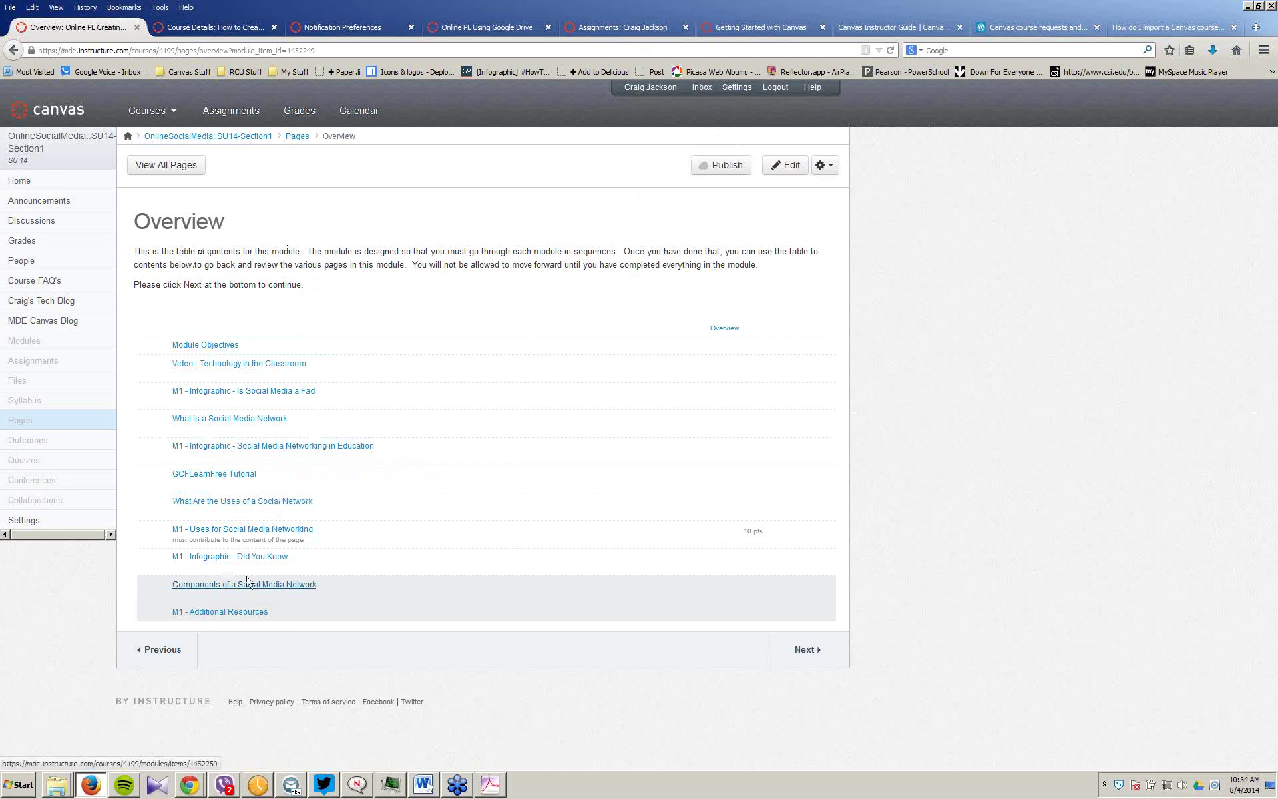
{"action": "left_click", "coordinate": [24, 520]}
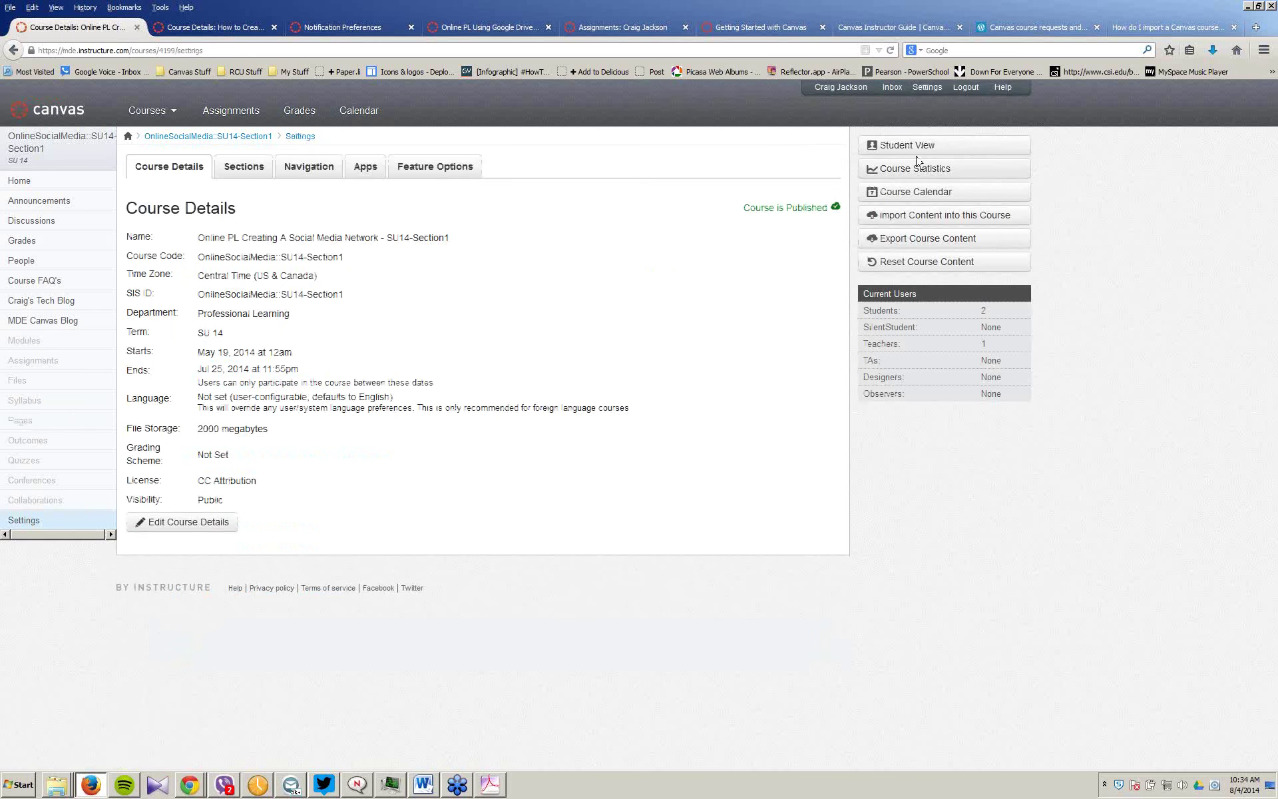
Step: Preview the course in Student View, leave it, and open the course's Front Page
{"action": "left_click", "coordinate": [908, 145]}
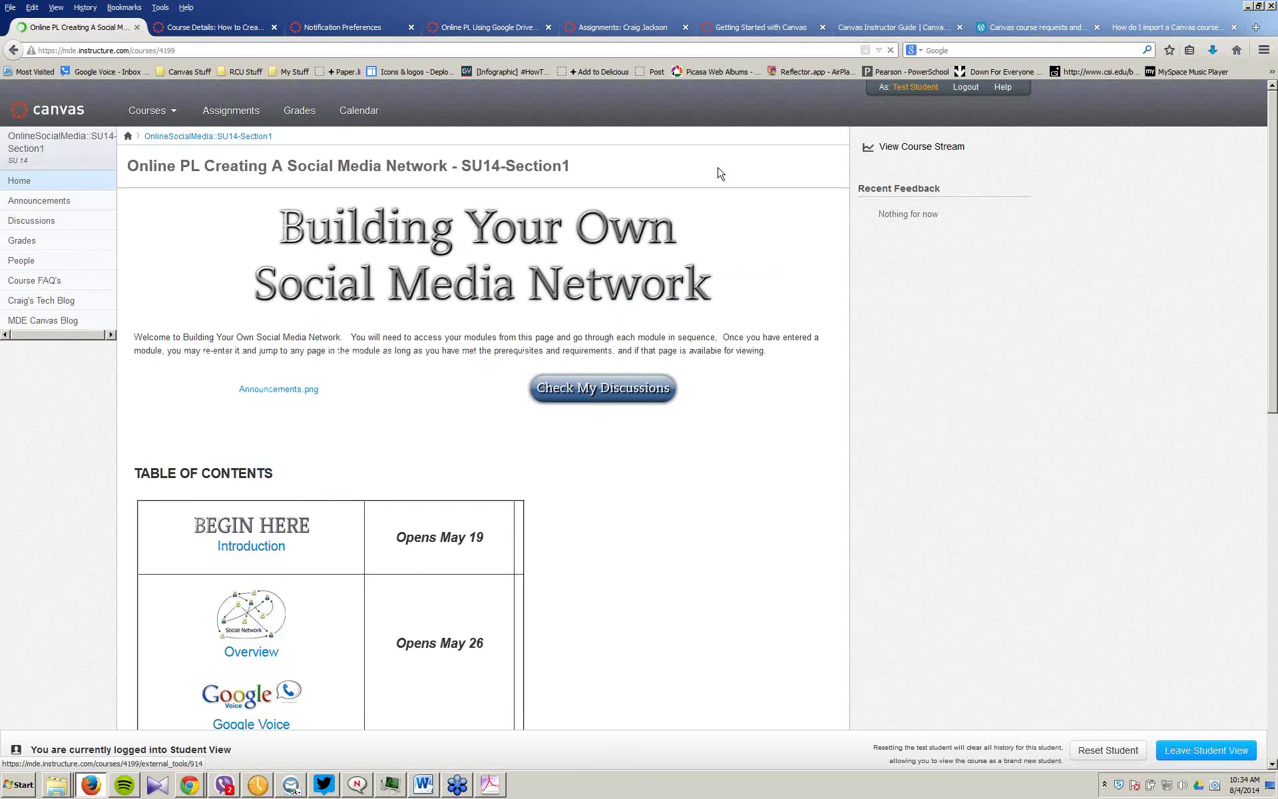
{"action": "left_click", "coordinate": [1204, 750]}
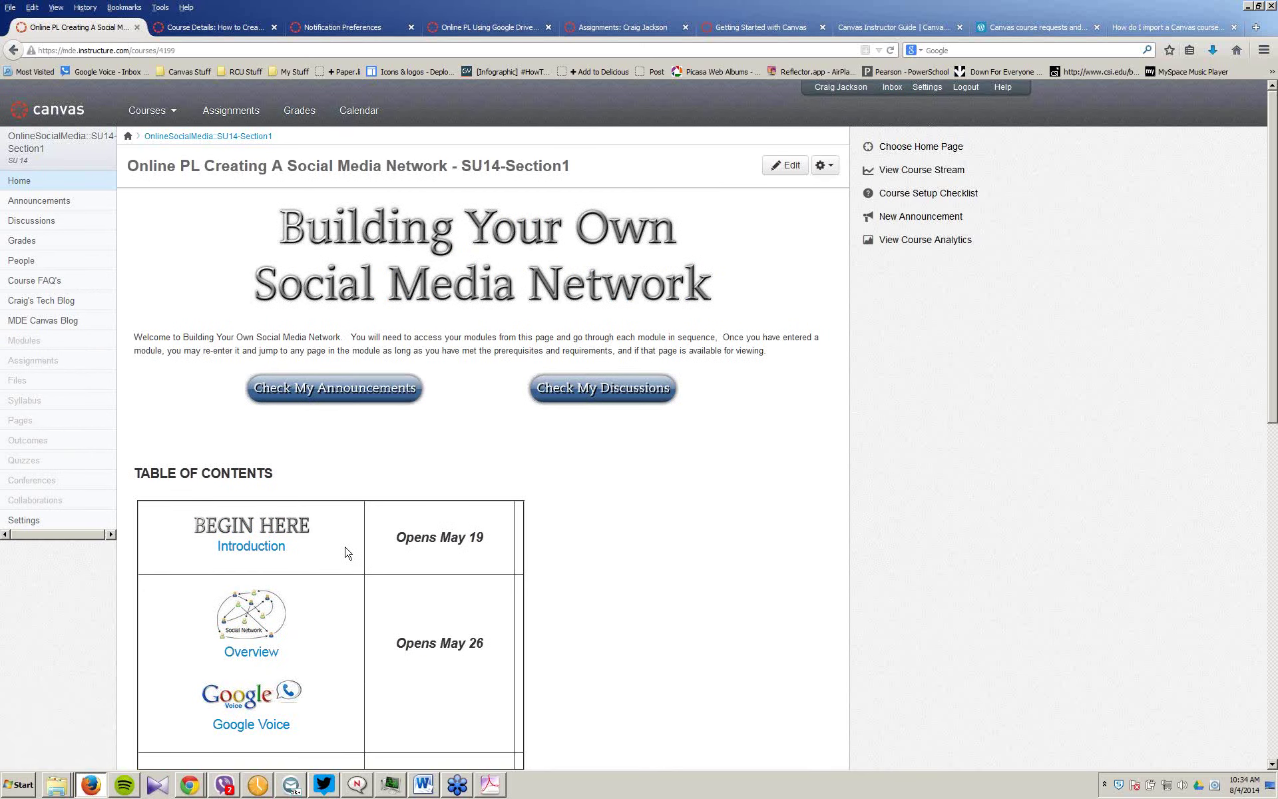
{"action": "left_click", "coordinate": [12, 427]}
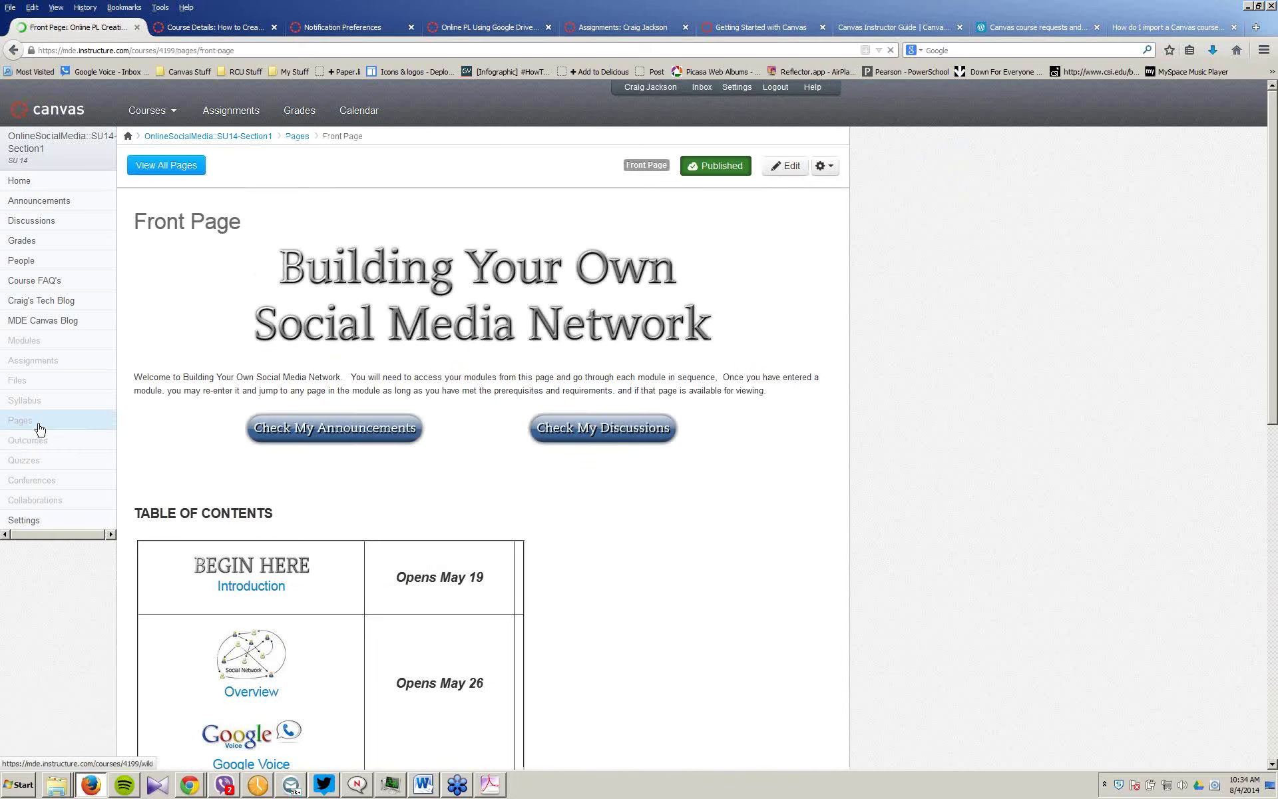
Step: Publish the Overview page again from the full list of course pages
{"action": "left_click", "coordinate": [185, 166]}
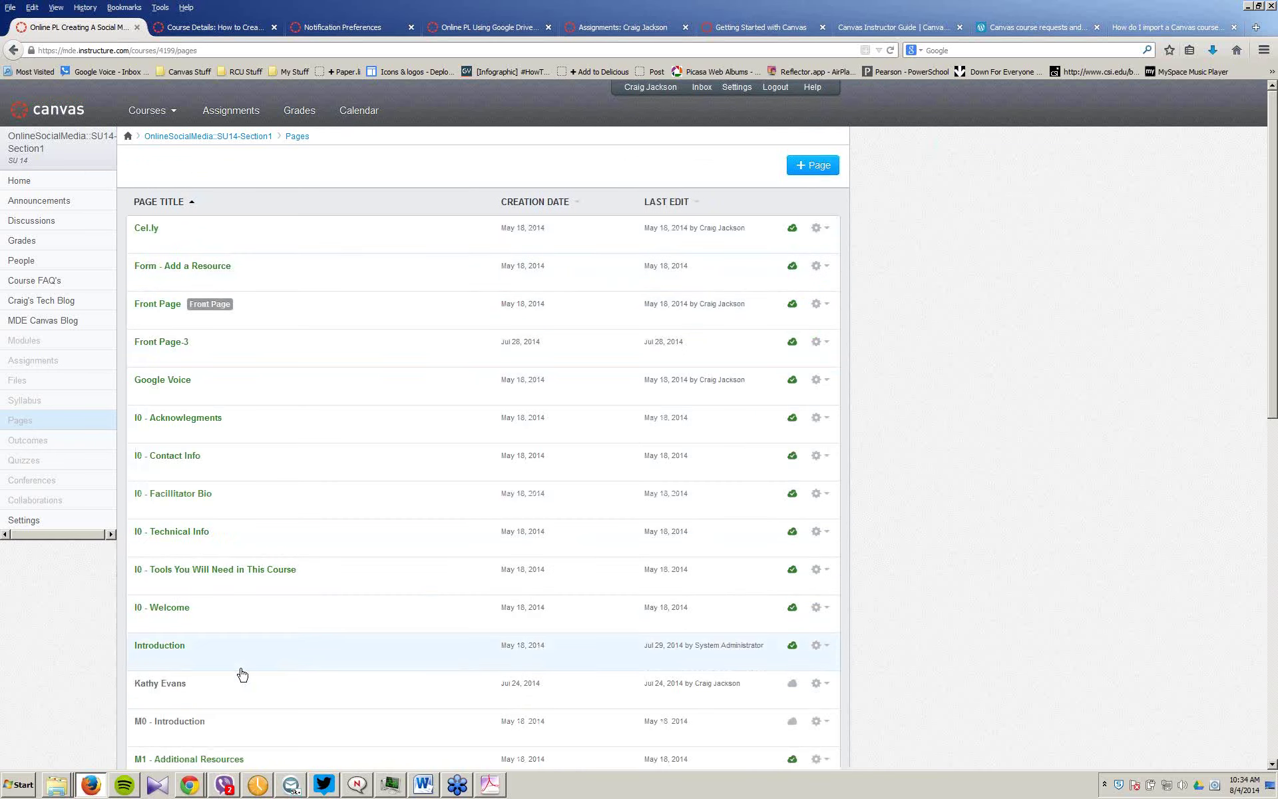
{"action": "scroll", "coordinate": [242, 674], "scroll_direction": "down", "scroll_amount": 1}
{"action": "scroll", "coordinate": [242, 674], "scroll_direction": "down", "scroll_amount": 10}
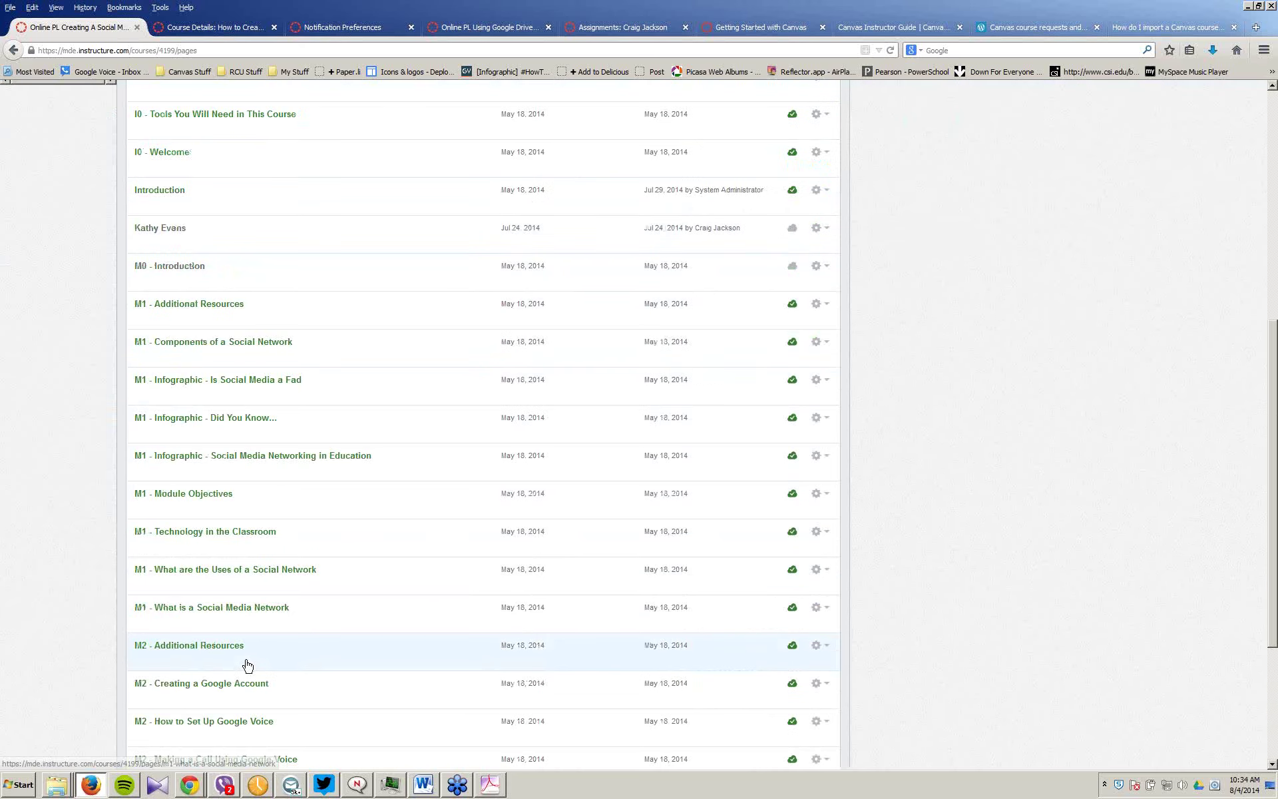
{"action": "scroll", "coordinate": [247, 665], "scroll_direction": "down", "scroll_amount": 10}
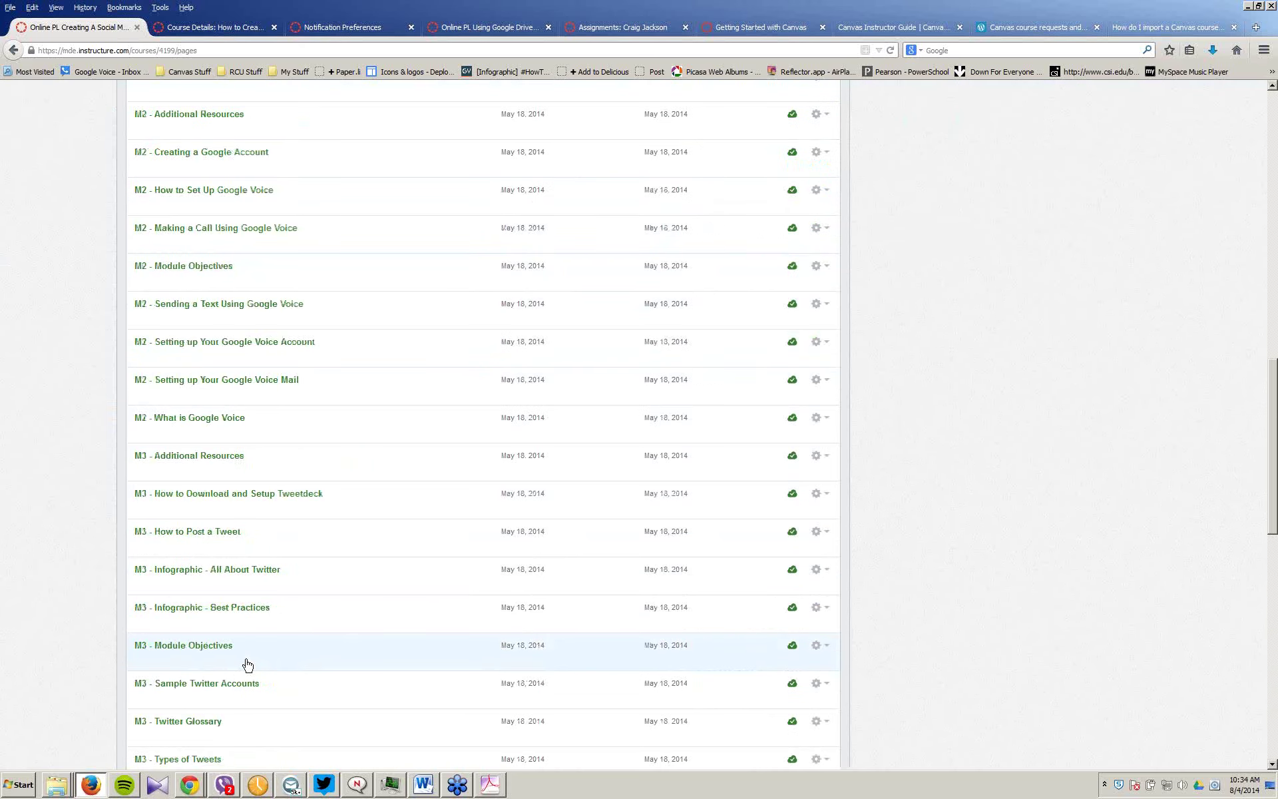
{"action": "scroll", "coordinate": [247, 664], "scroll_direction": "up", "scroll_amount": 20}
{"action": "scroll", "coordinate": [248, 664], "scroll_direction": "down", "scroll_amount": 5}
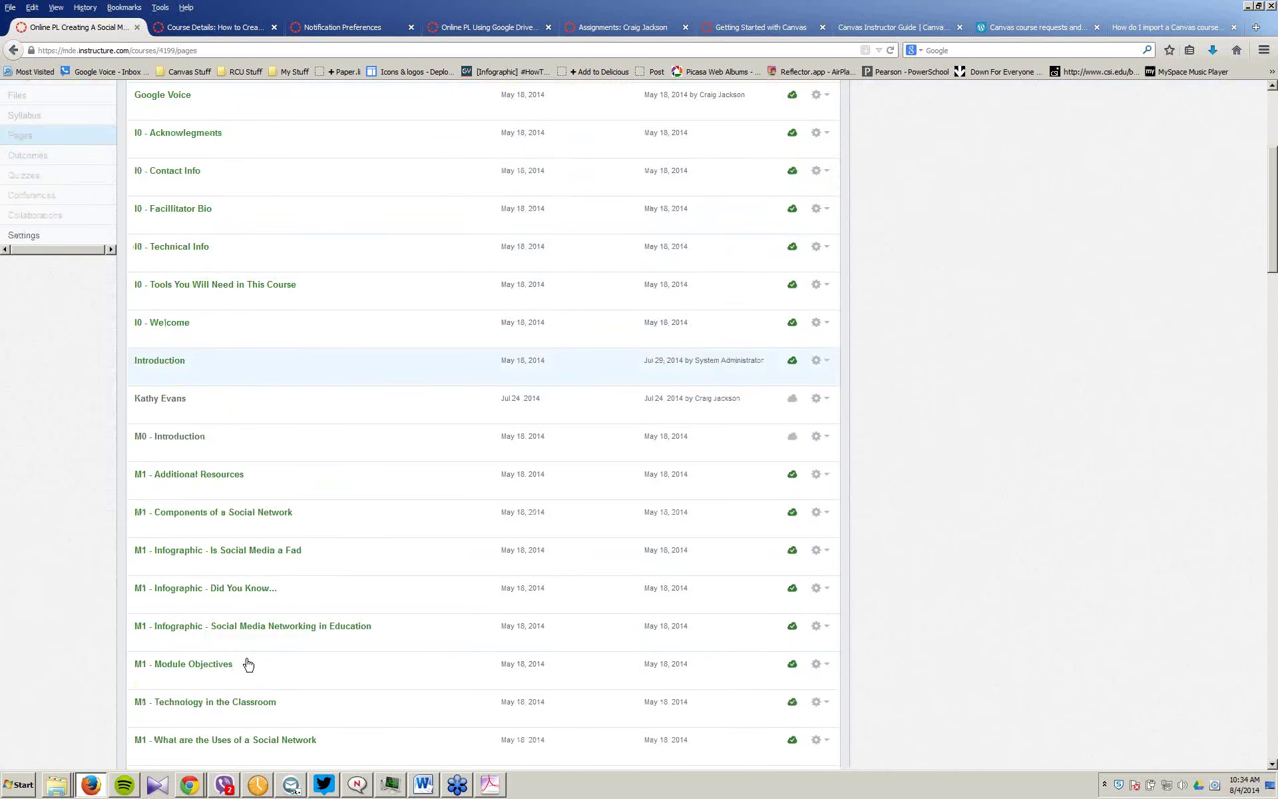
{"action": "scroll", "coordinate": [248, 664], "scroll_direction": "down", "scroll_amount": 15}
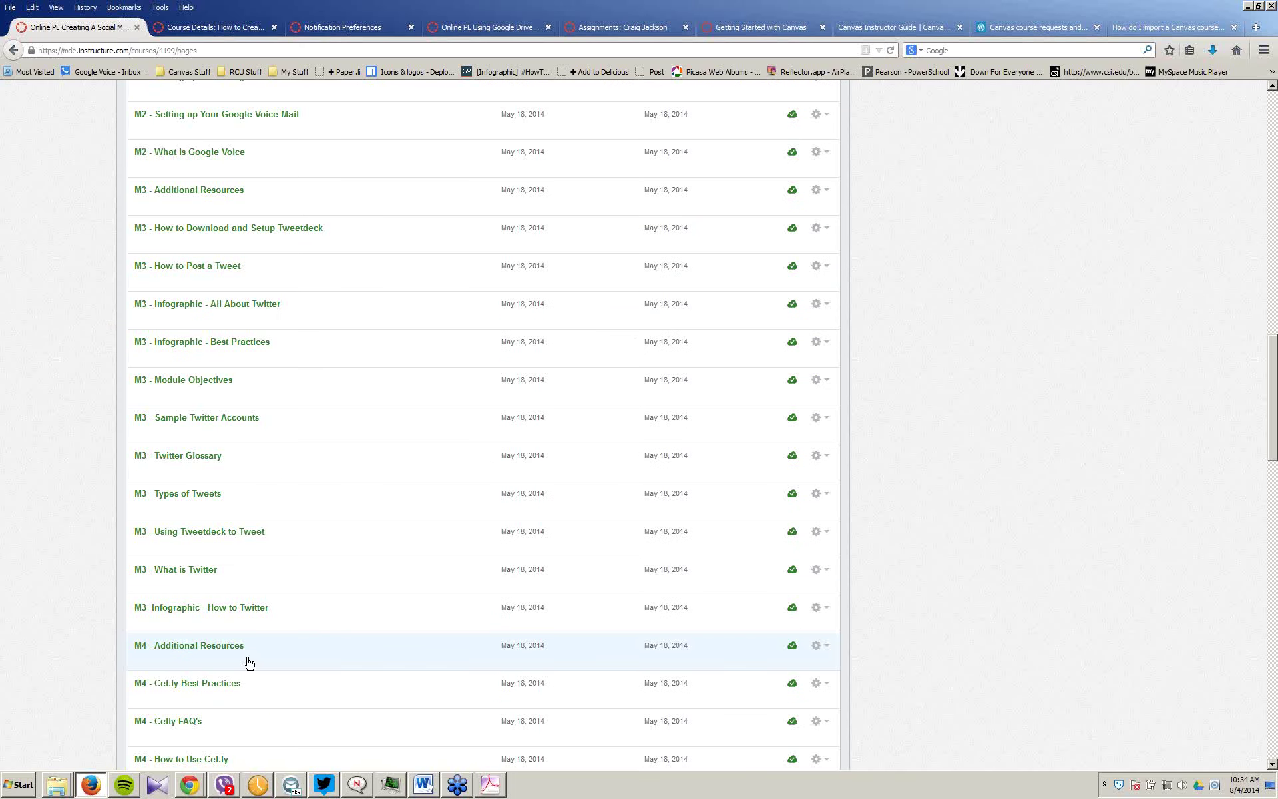
{"action": "scroll", "coordinate": [248, 662], "scroll_direction": "down", "scroll_amount": 12}
{"action": "scroll", "coordinate": [250, 662], "scroll_direction": "down", "scroll_amount": 12}
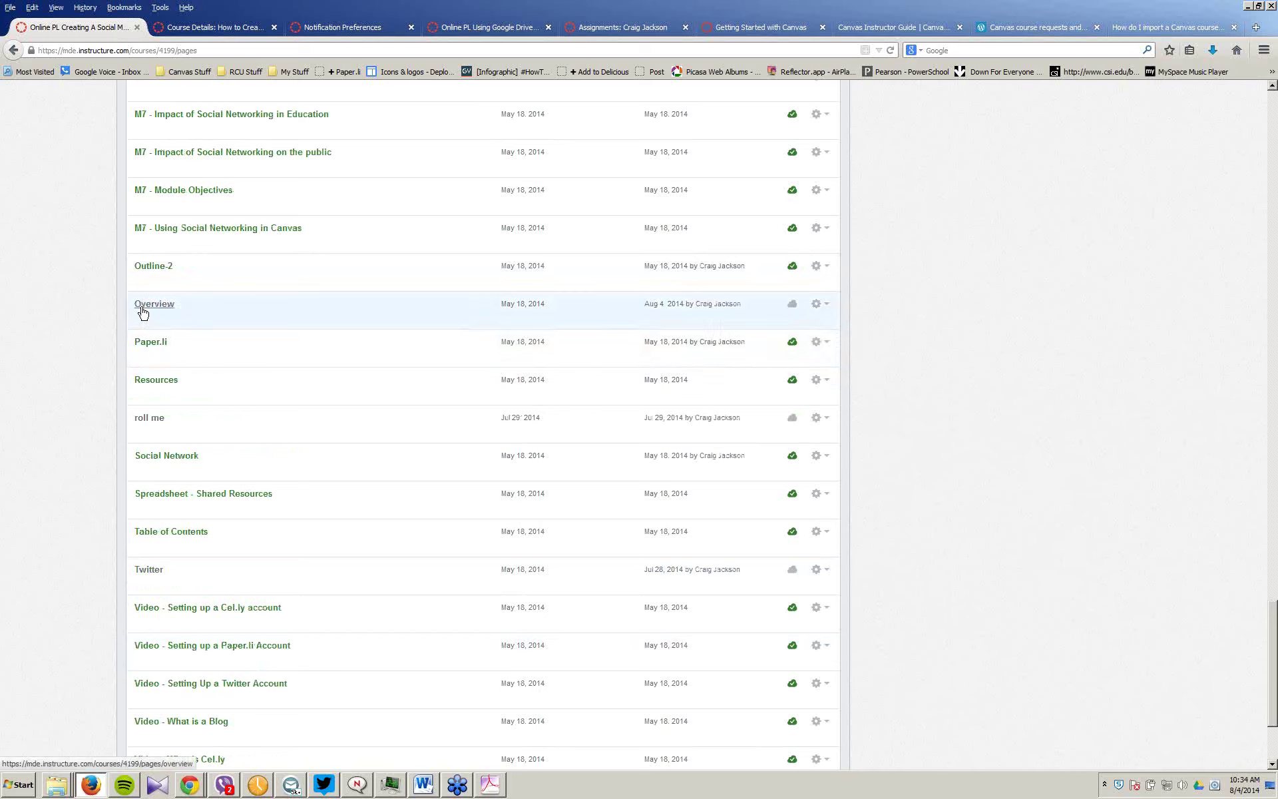
{"action": "left_click", "coordinate": [792, 307]}
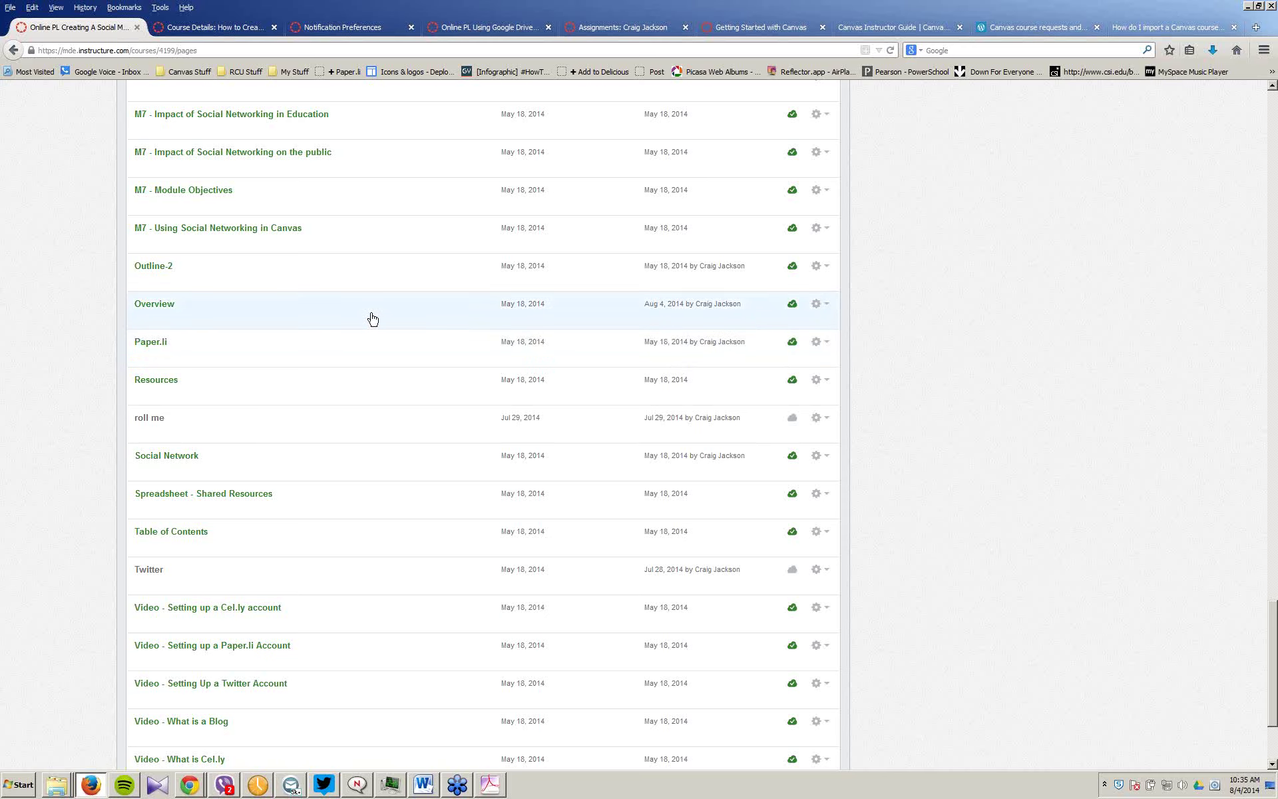
{"action": "scroll", "coordinate": [373, 319], "scroll_direction": "down", "scroll_amount": 1}
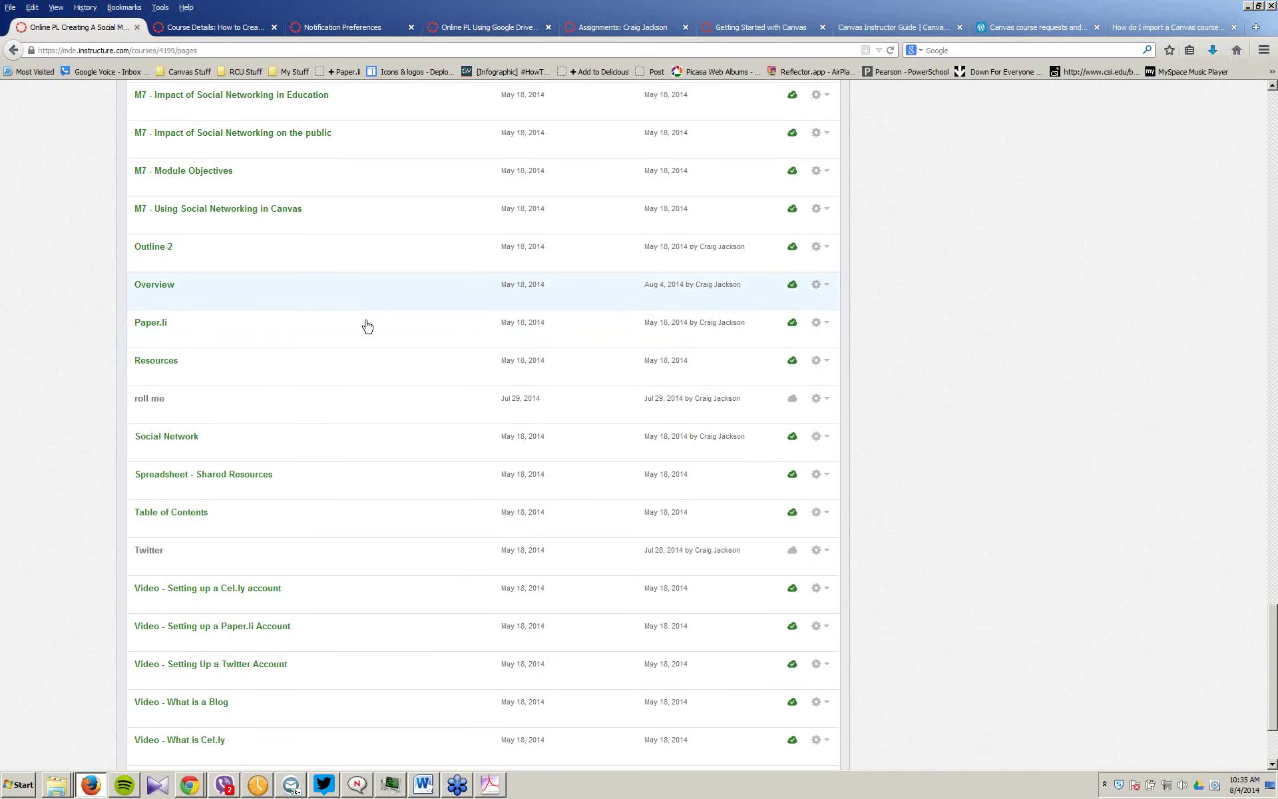
{"action": "scroll", "coordinate": [370, 320], "scroll_direction": "up", "scroll_amount": 10}
{"action": "scroll", "coordinate": [375, 313], "scroll_direction": "up", "scroll_amount": 15}
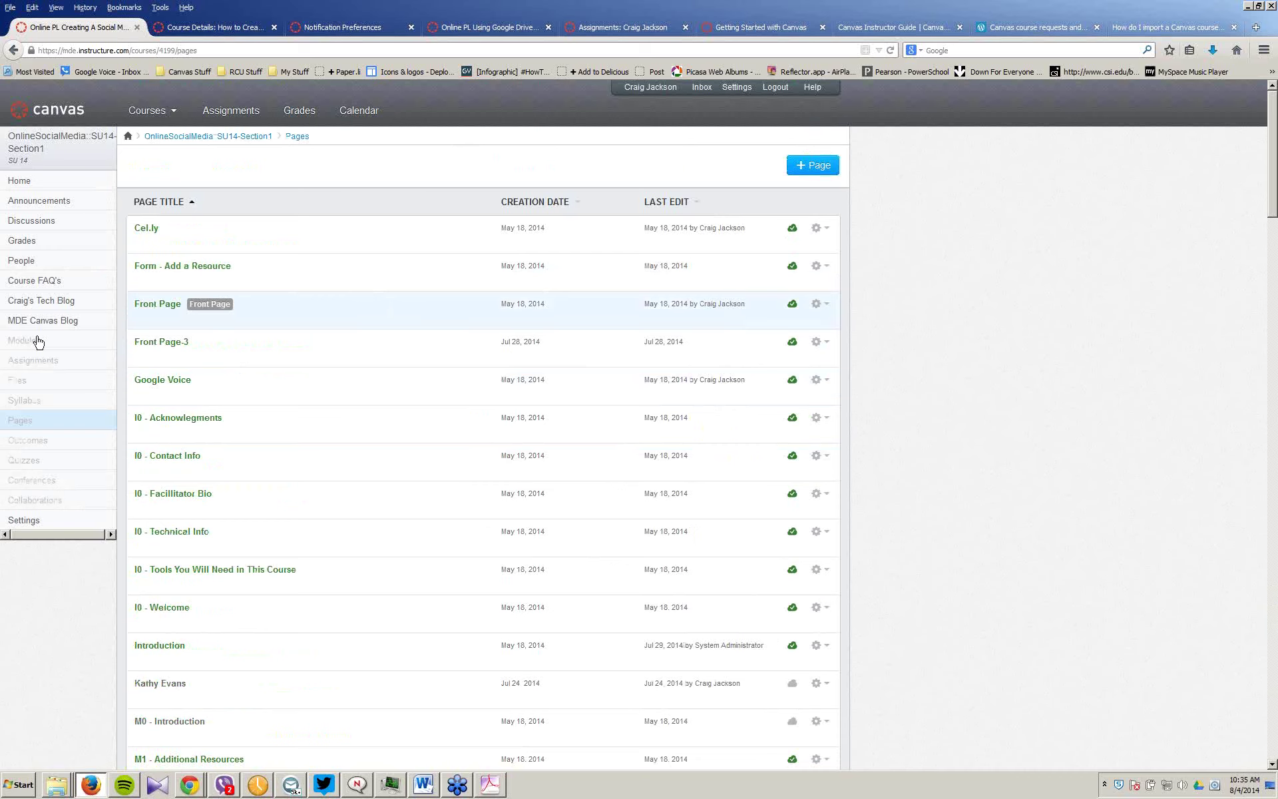
Step: Return to Modules and scroll past Table of Contents to the Page Holds module
{"action": "left_click", "coordinate": [30, 349]}
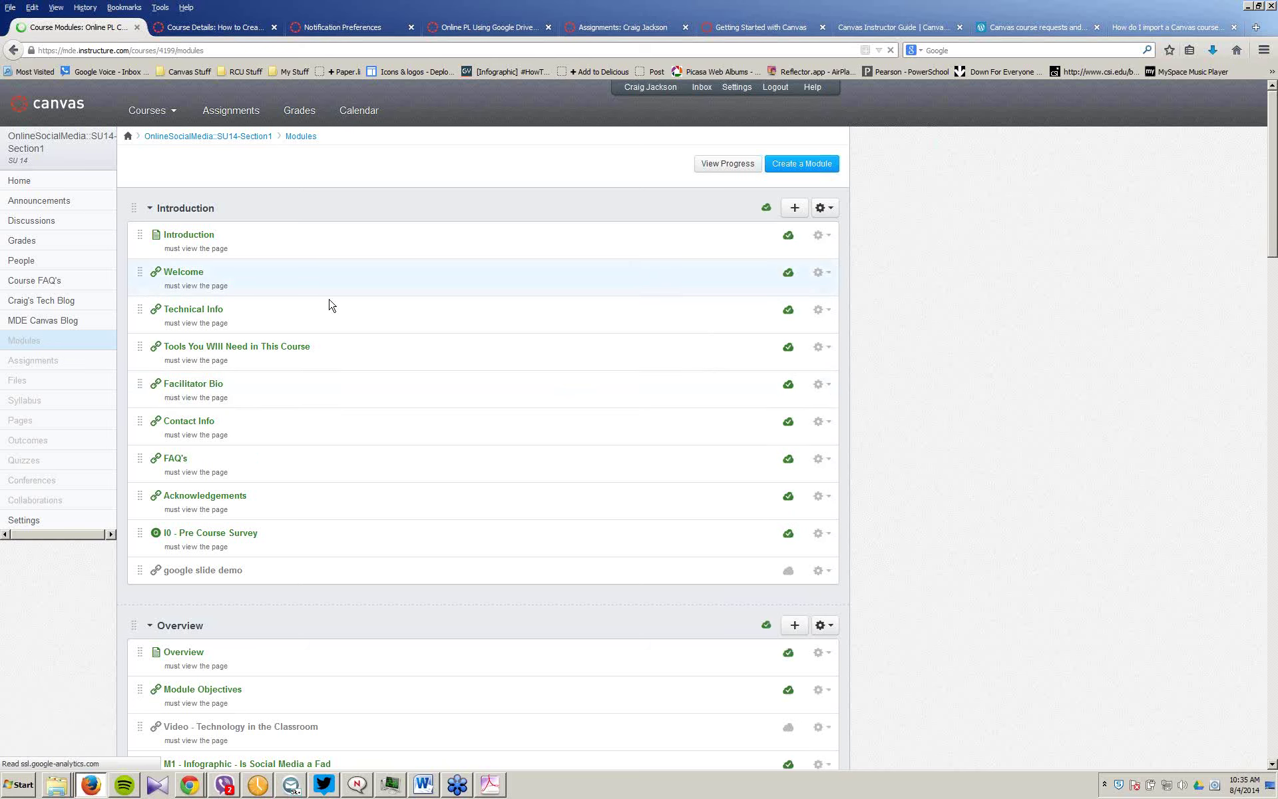
{"action": "scroll", "coordinate": [447, 353], "scroll_direction": "down", "scroll_amount": 1}
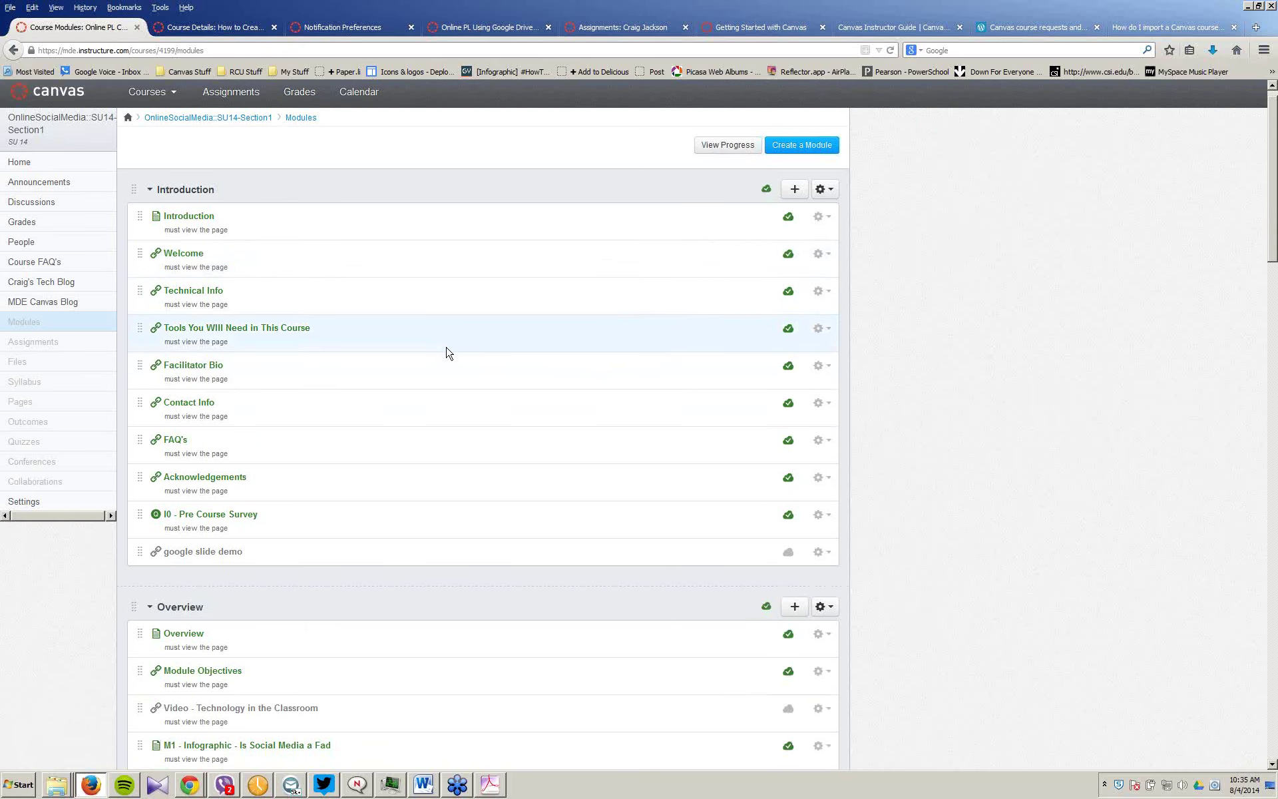
{"action": "scroll", "coordinate": [448, 353], "scroll_direction": "down", "scroll_amount": 1}
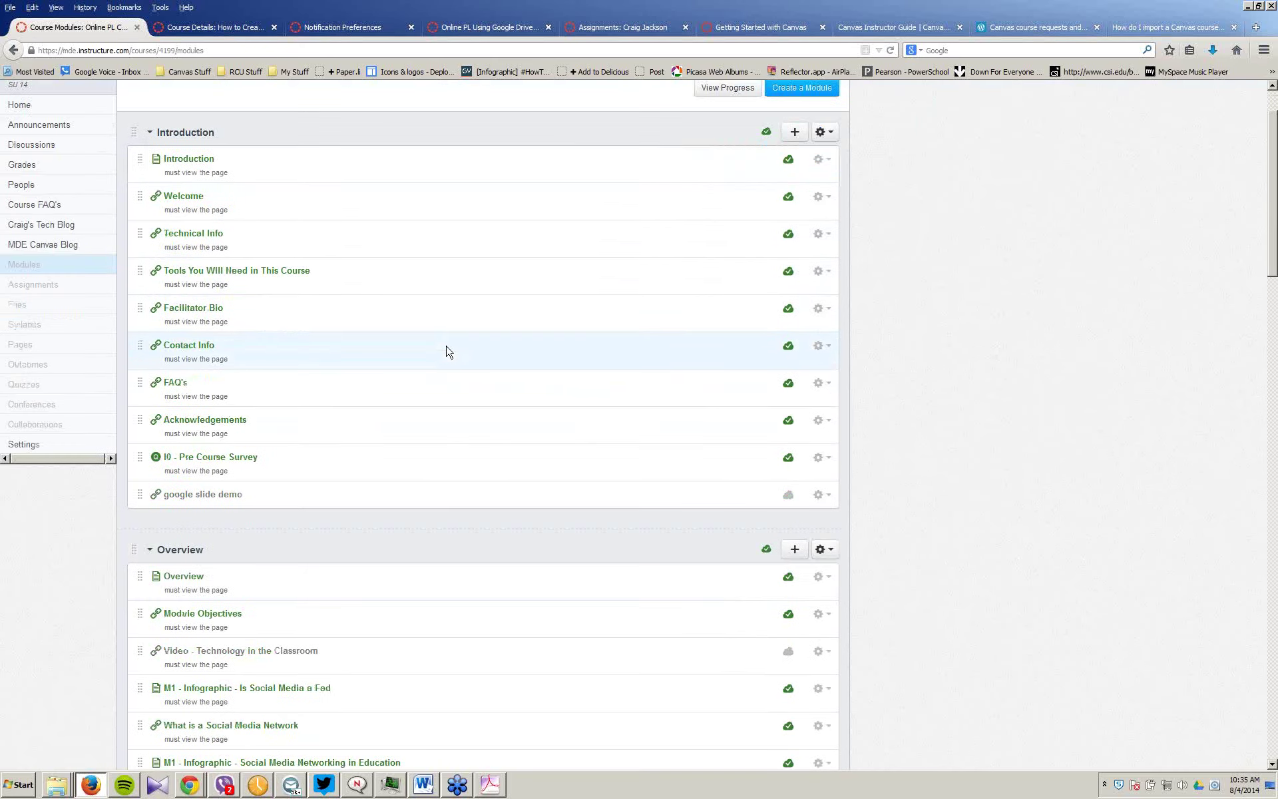
{"action": "scroll", "coordinate": [447, 351], "scroll_direction": "down", "scroll_amount": 10}
{"action": "scroll", "coordinate": [449, 350], "scroll_direction": "down", "scroll_amount": 10}
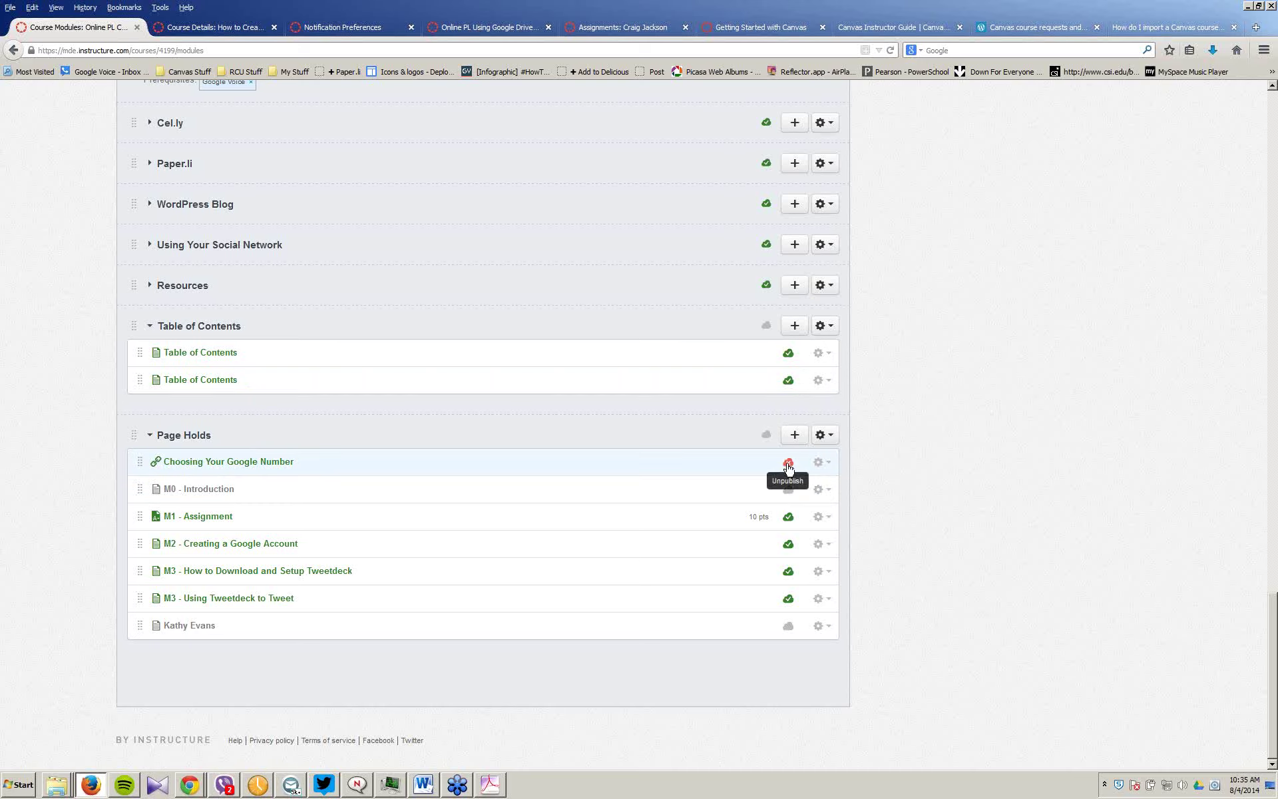
Step: Unpublish the Tweetdeck, Google Account, M1 Assignment and Google Number items, then publish Page Holds
{"action": "left_click", "coordinate": [788, 598]}
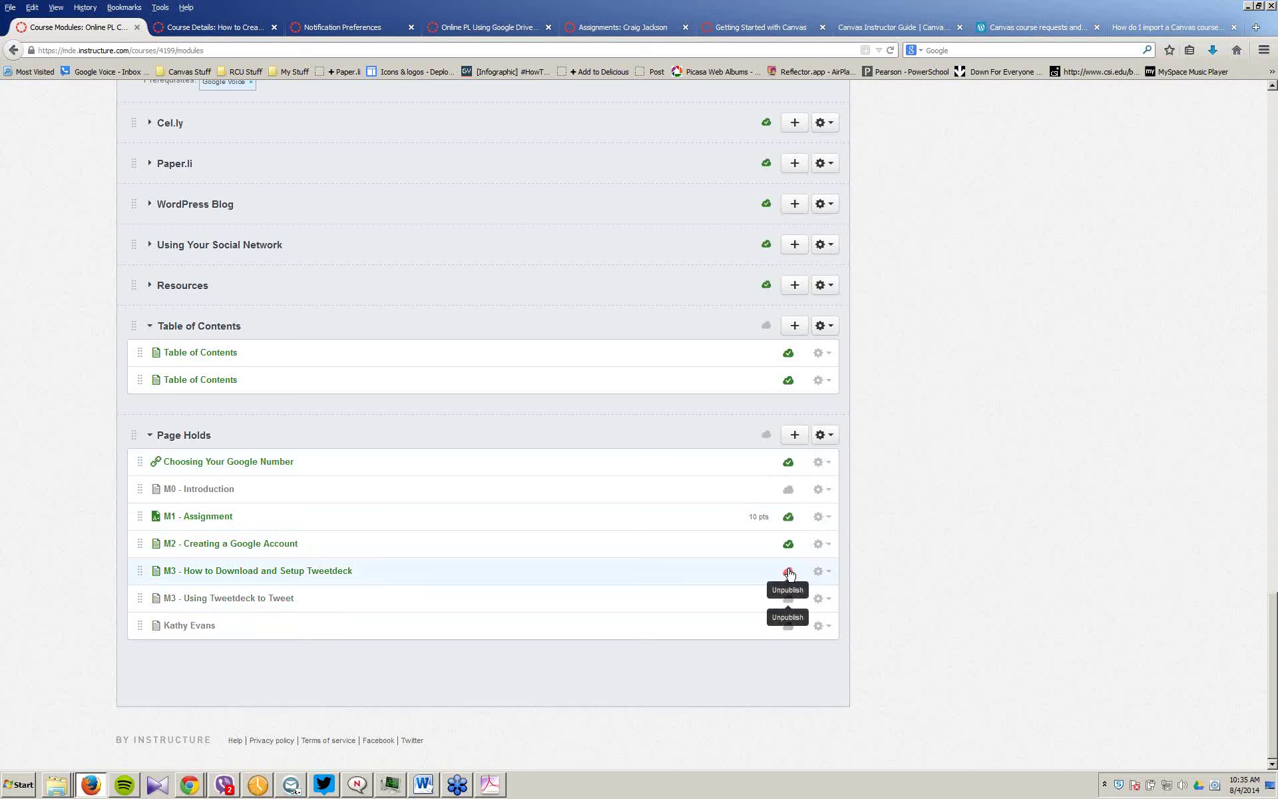
{"action": "left_click", "coordinate": [788, 571]}
{"action": "left_click", "coordinate": [788, 543]}
{"action": "left_click", "coordinate": [788, 516]}
{"action": "left_click", "coordinate": [788, 462]}
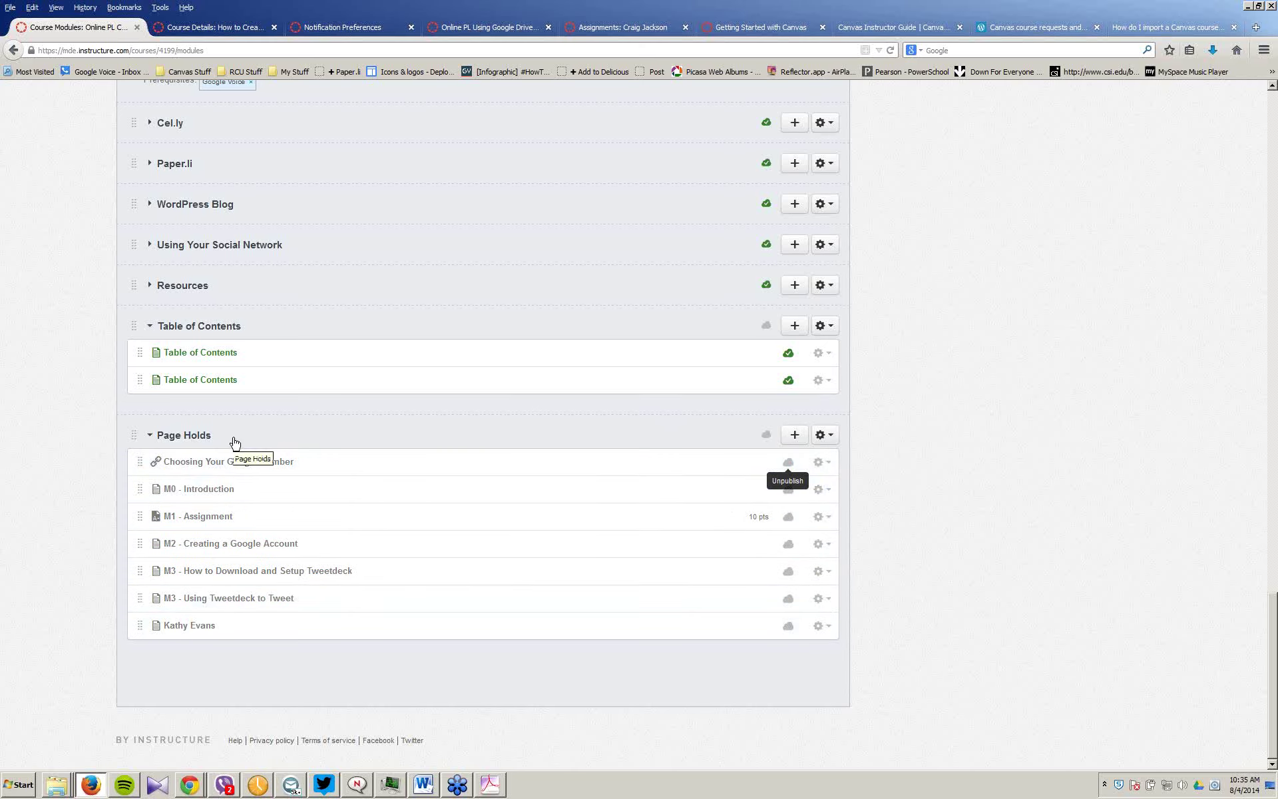
{"action": "left_click", "coordinate": [768, 438]}
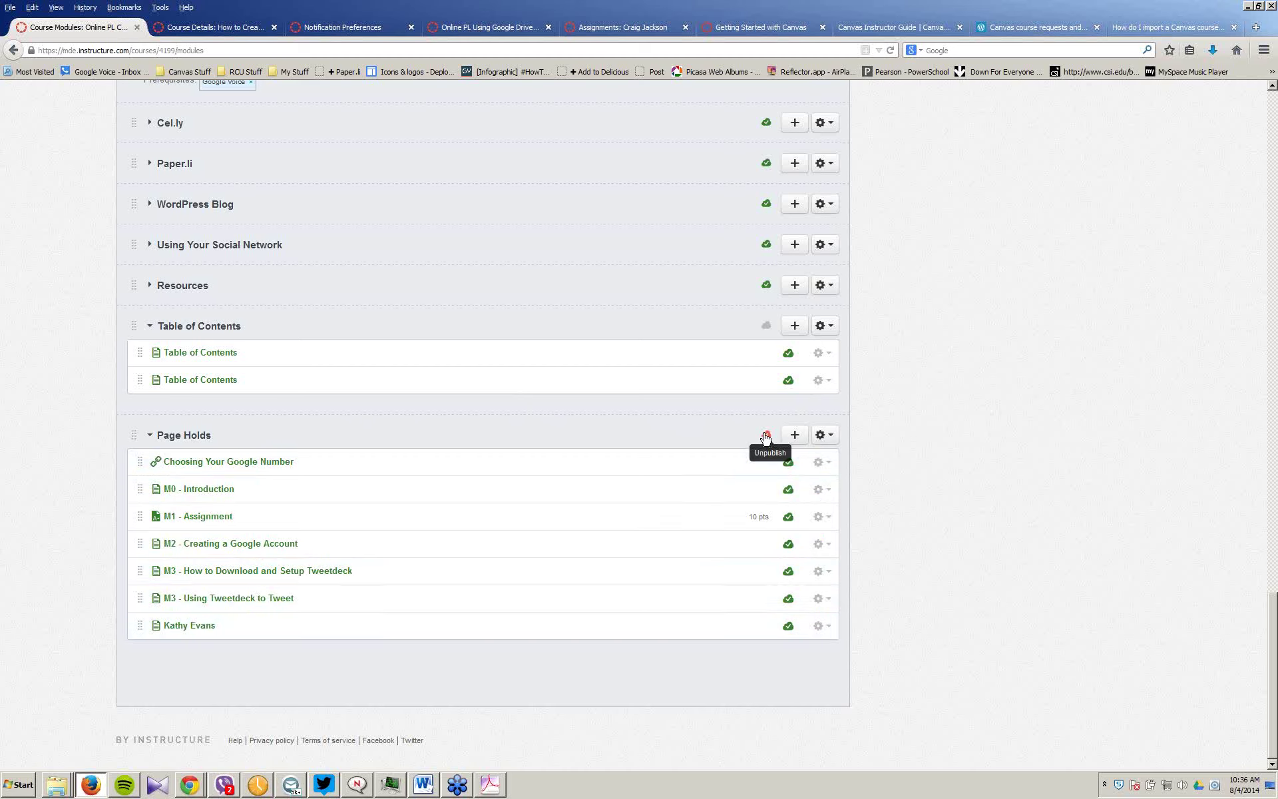
Step: Unpublish all seven Page Holds items, from Choosing Your Google Number to the last
{"action": "left_click", "coordinate": [788, 462]}
{"action": "left_click", "coordinate": [788, 517]}
{"action": "left_click", "coordinate": [788, 543]}
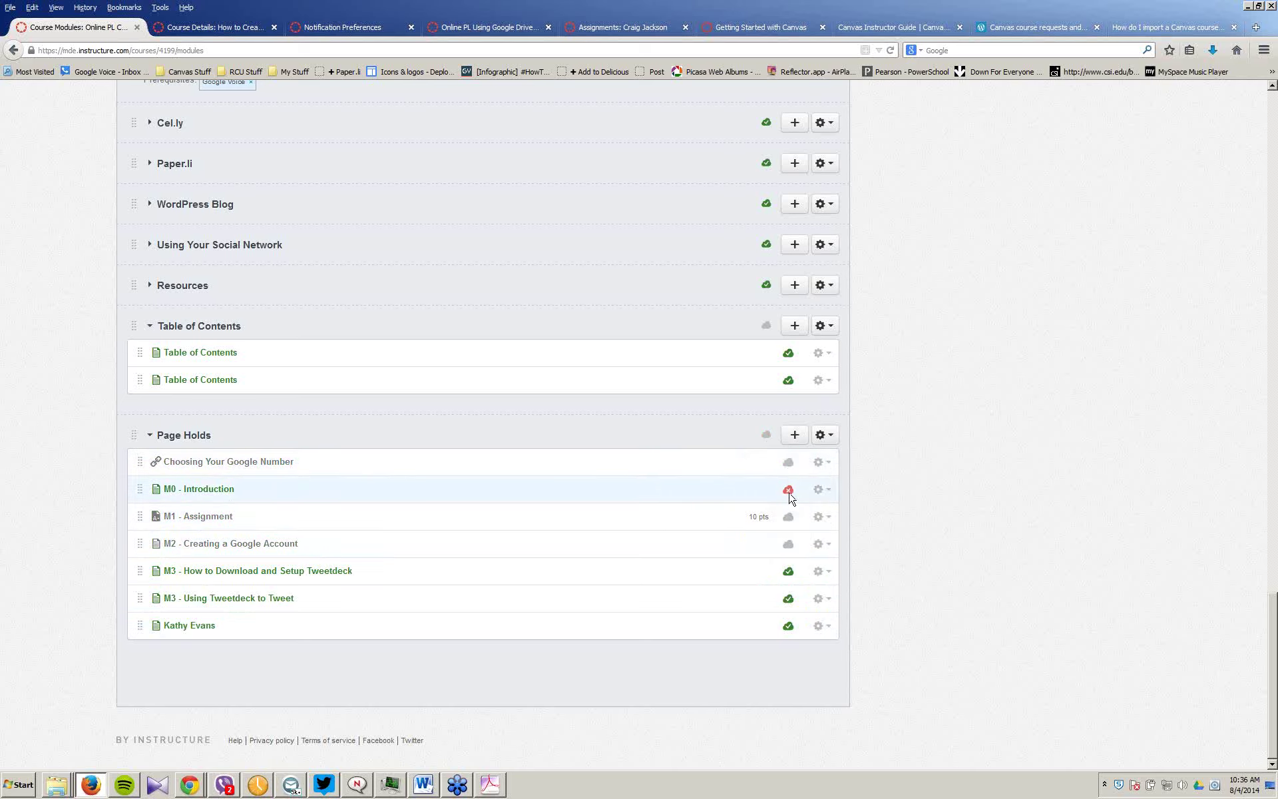
{"action": "left_click", "coordinate": [787, 489]}
{"action": "left_click", "coordinate": [788, 571]}
{"action": "left_click", "coordinate": [788, 598]}
{"action": "left_click", "coordinate": [788, 623]}
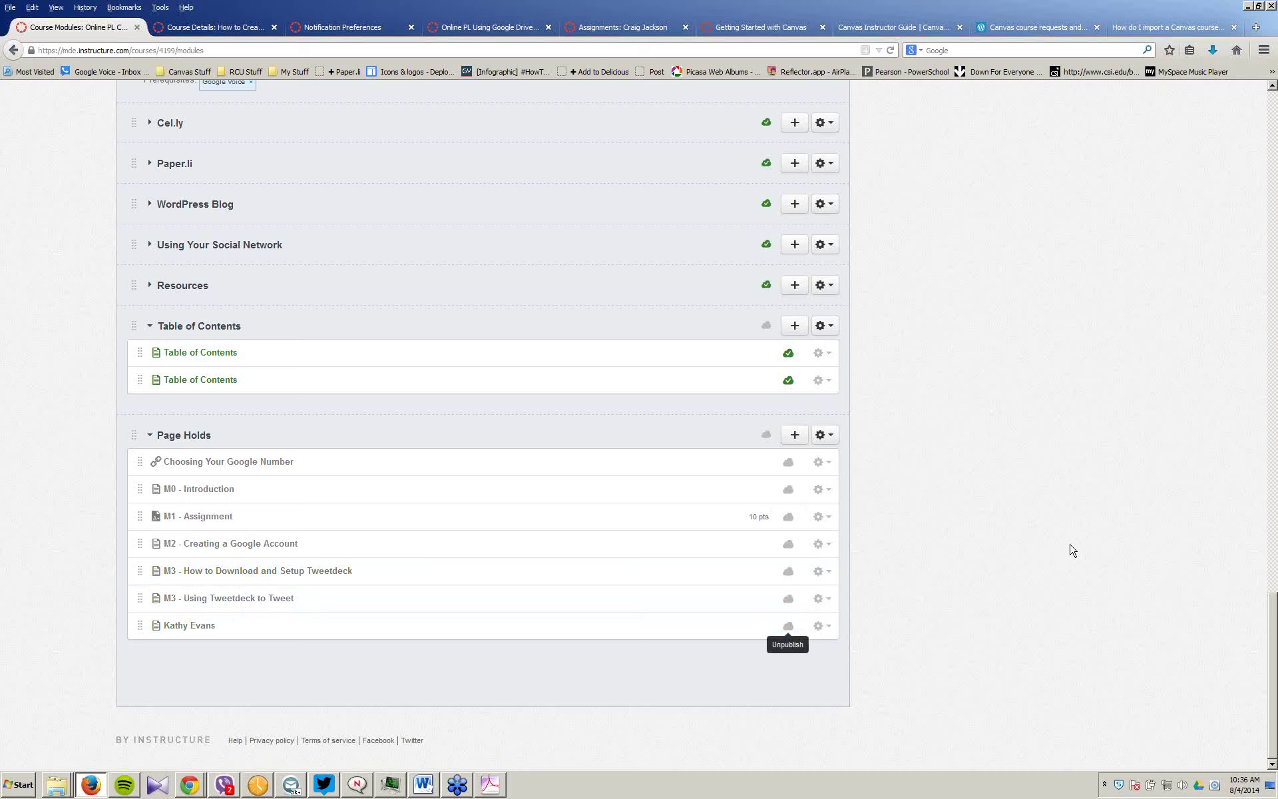
Step: Toggle the Page Holds module's publish state, leaving the module unpublished
{"action": "left_click", "coordinate": [765, 436]}
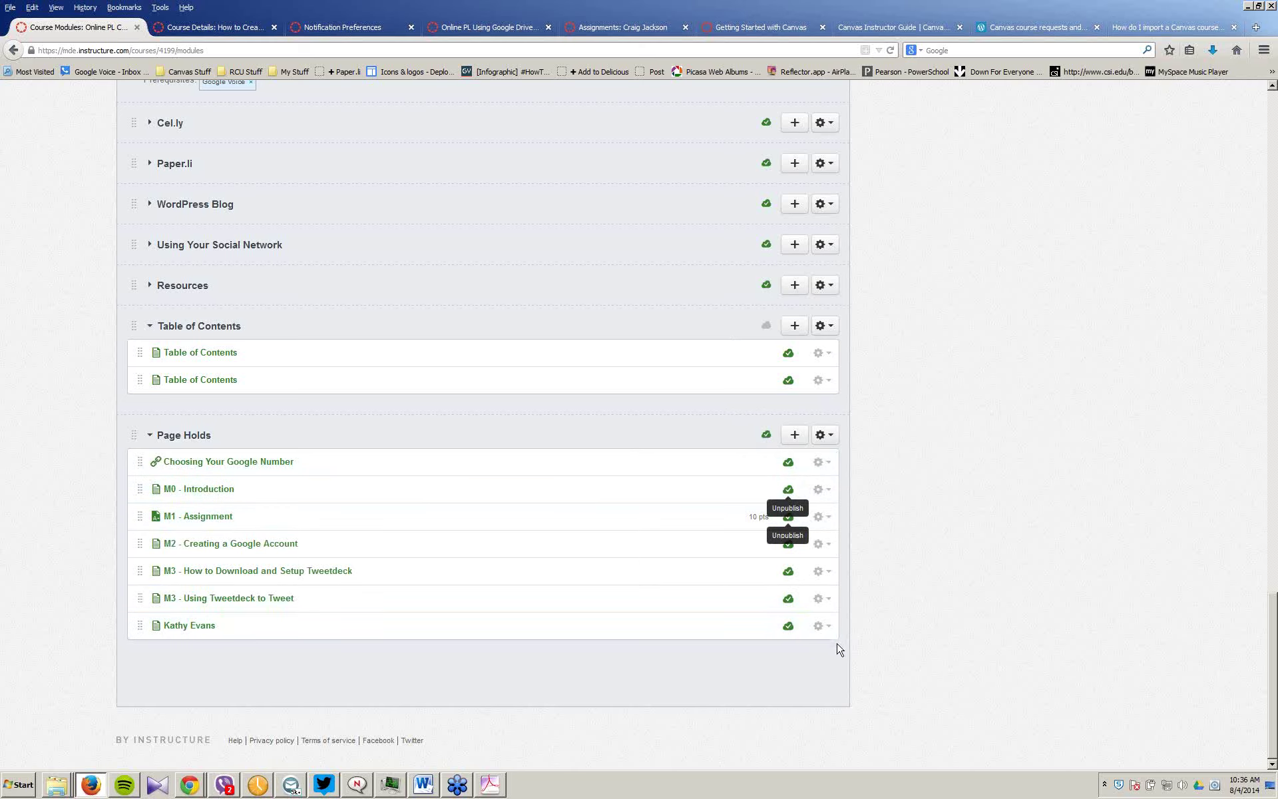
{"action": "left_click", "coordinate": [765, 435]}
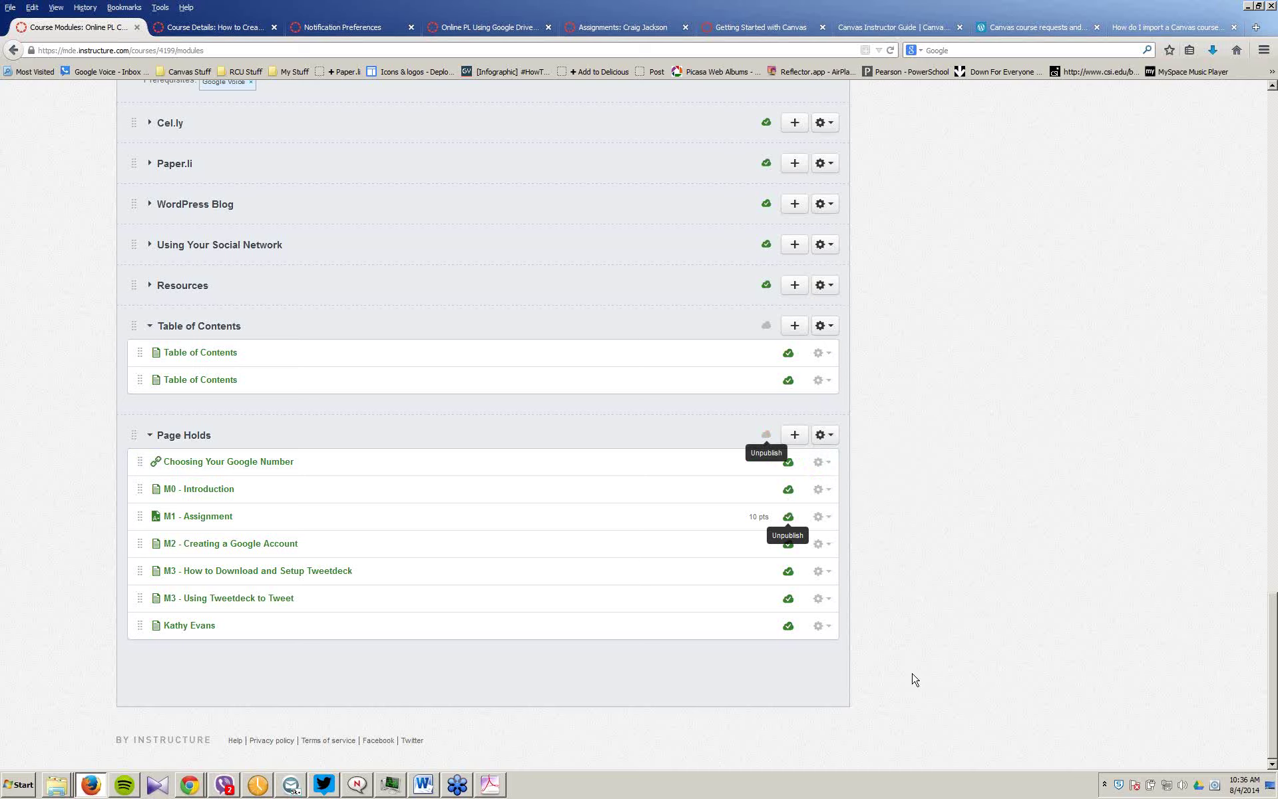
{"action": "left_click", "coordinate": [780, 436]}
{"action": "left_click", "coordinate": [765, 434]}
Step: Unpublish each of the seven Page Holds items again so all show grey clouds
{"action": "left_click", "coordinate": [789, 464]}
{"action": "left_click", "coordinate": [788, 491]}
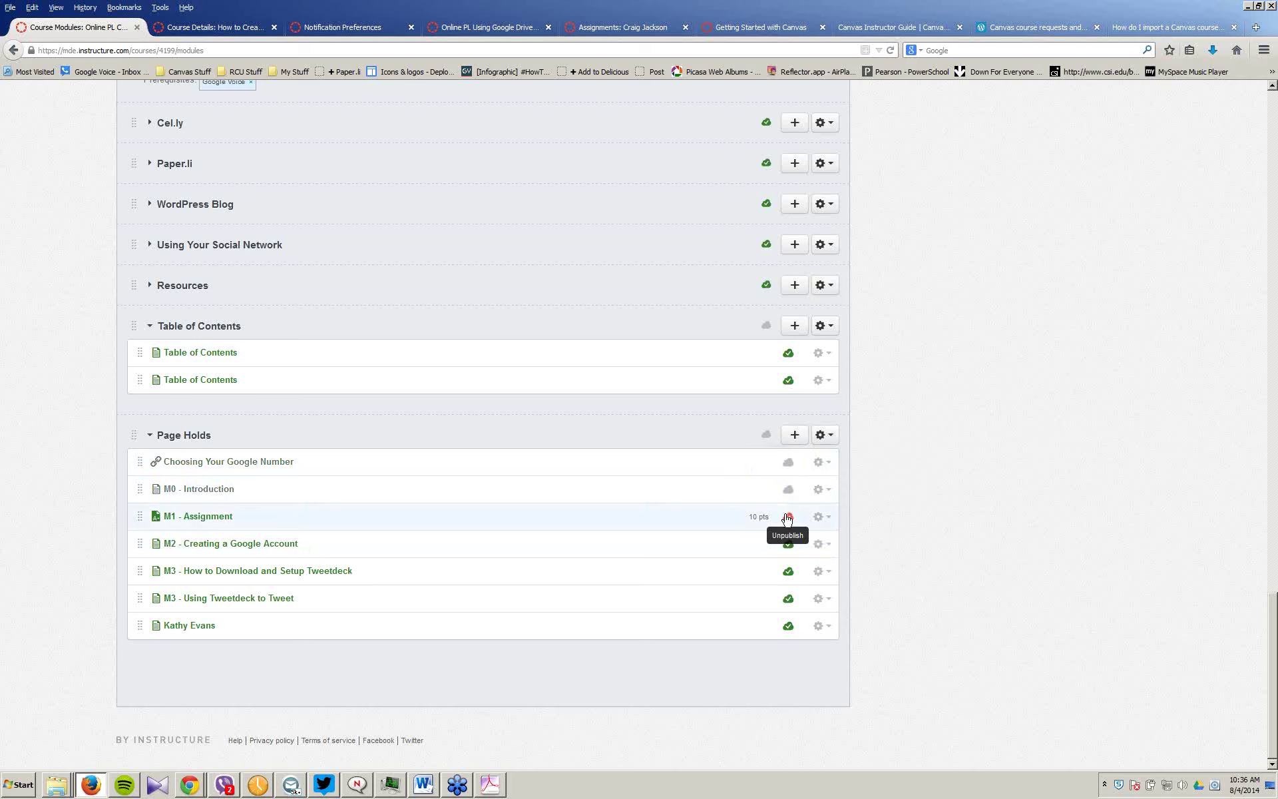
{"action": "left_click", "coordinate": [788, 517]}
{"action": "left_click", "coordinate": [788, 543]}
{"action": "left_click", "coordinate": [788, 571]}
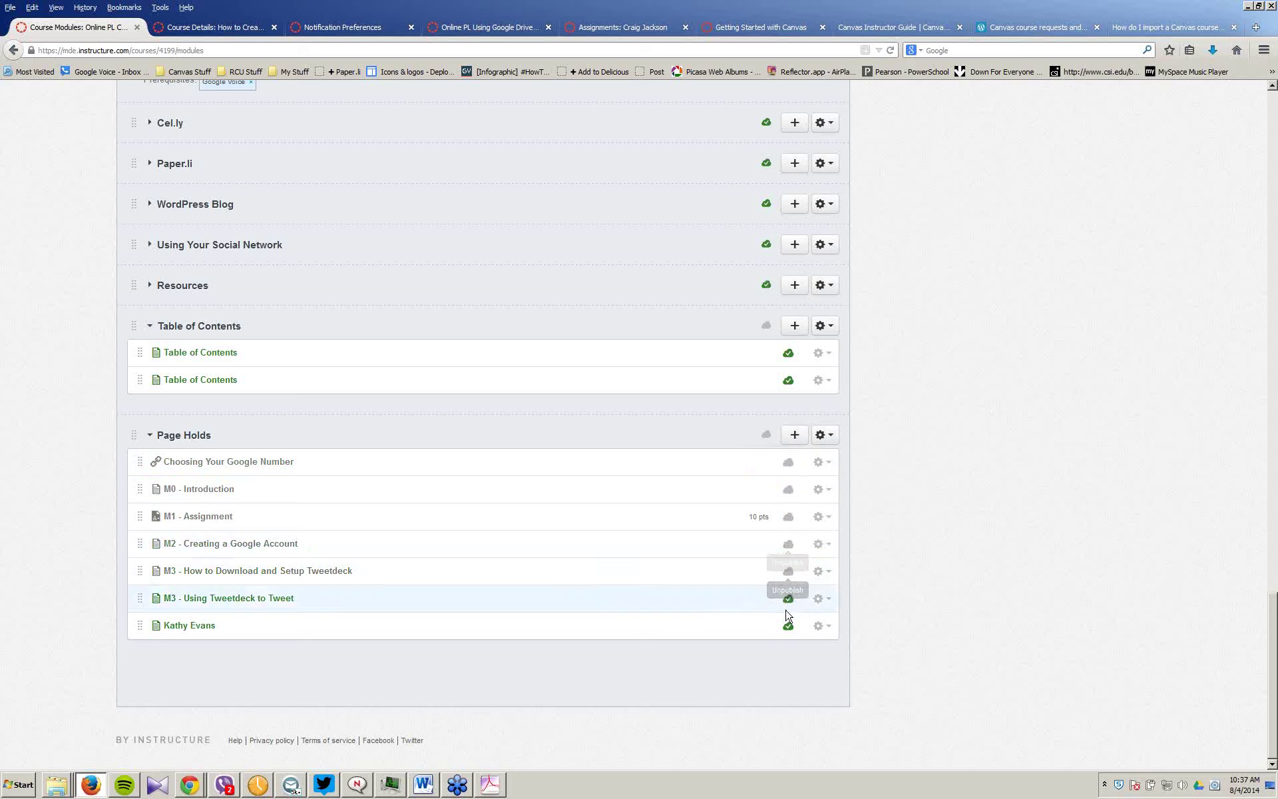
{"action": "left_click", "coordinate": [789, 599]}
{"action": "left_click", "coordinate": [788, 626]}
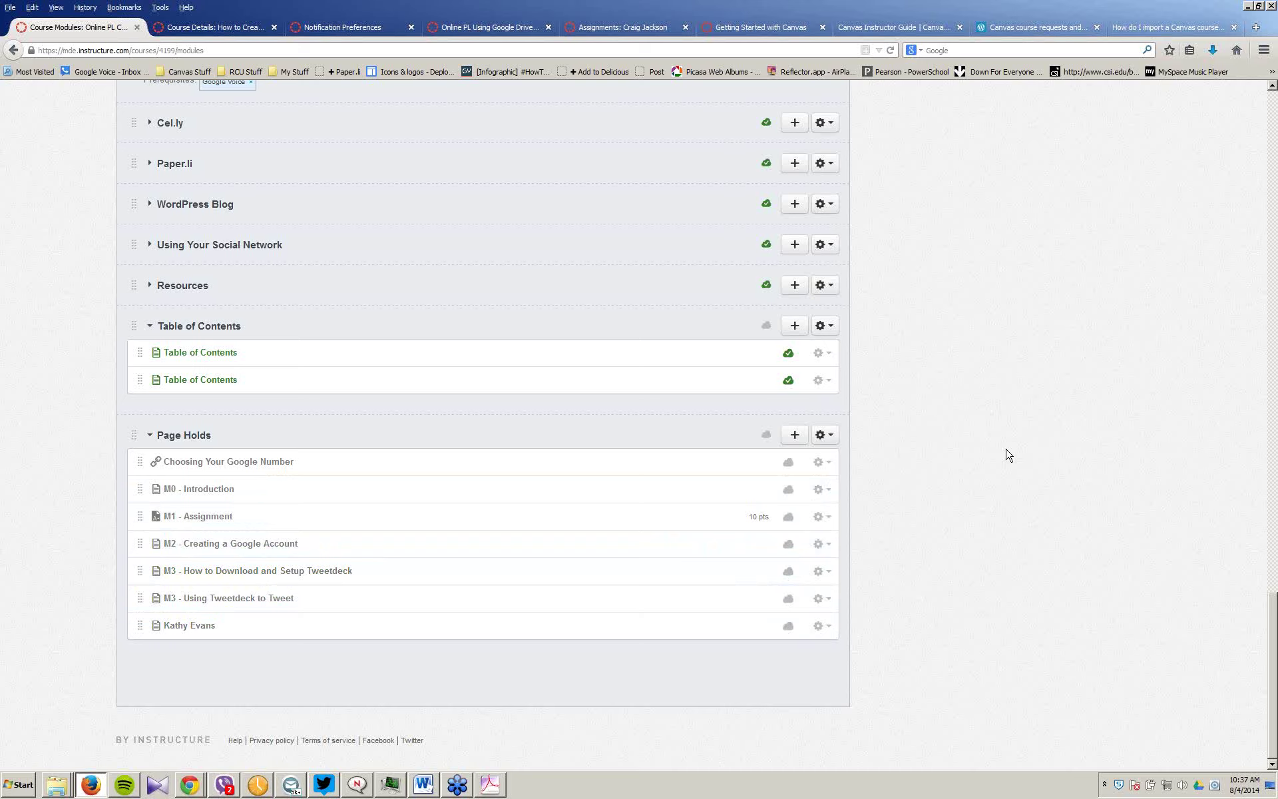
{"action": "scroll", "coordinate": [1008, 454], "scroll_direction": "up", "scroll_amount": 10}
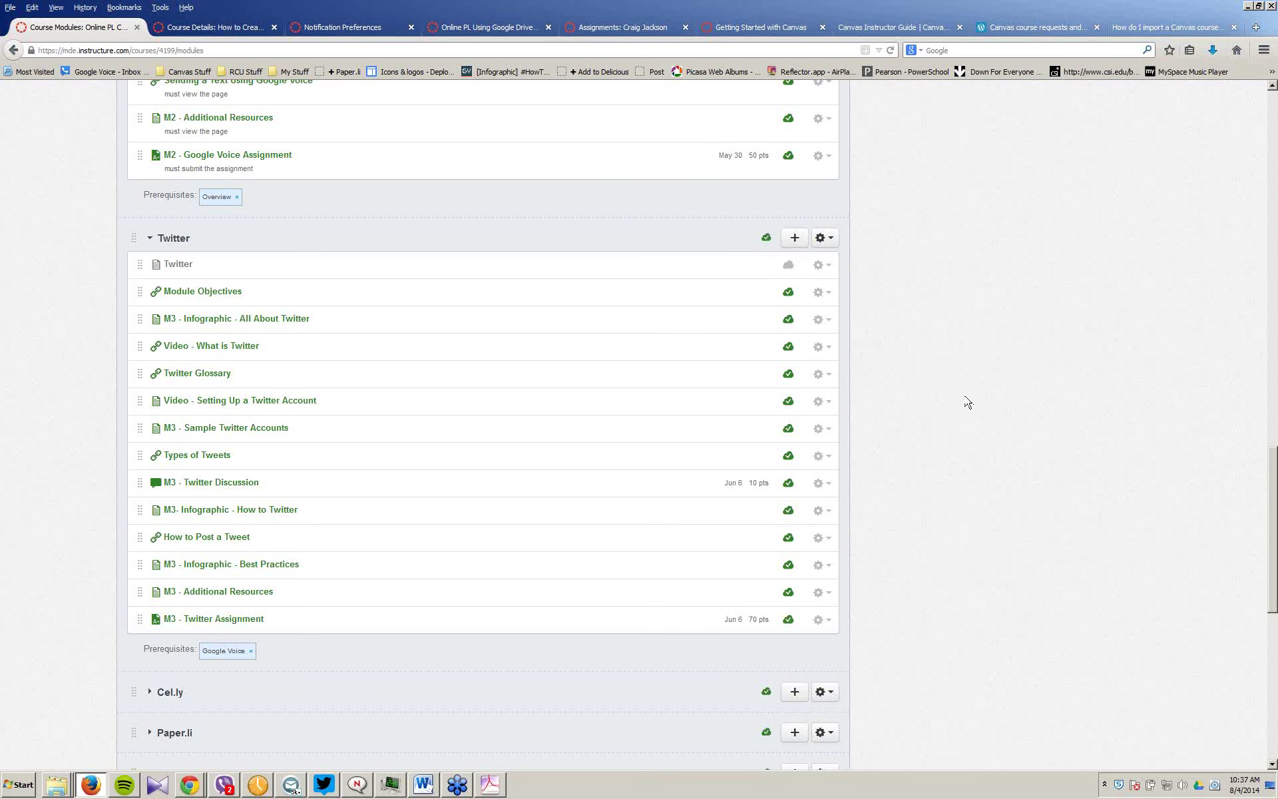
{"action": "scroll", "coordinate": [971, 392], "scroll_direction": "up", "scroll_amount": 1}
{"action": "scroll", "coordinate": [970, 391], "scroll_direction": "up", "scroll_amount": 12}
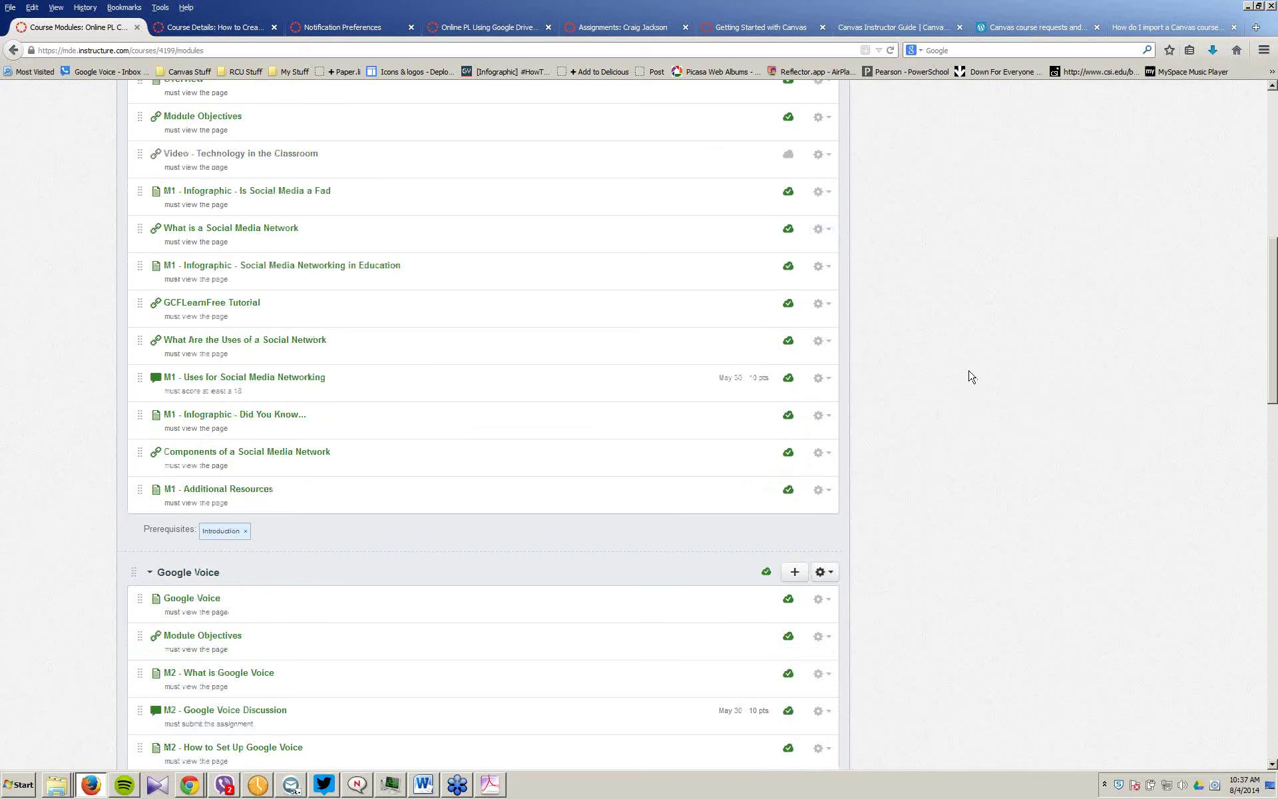
{"action": "scroll", "coordinate": [971, 377], "scroll_direction": "up", "scroll_amount": 1}
{"action": "scroll", "coordinate": [203, 446], "scroll_direction": "down", "scroll_amount": 6}
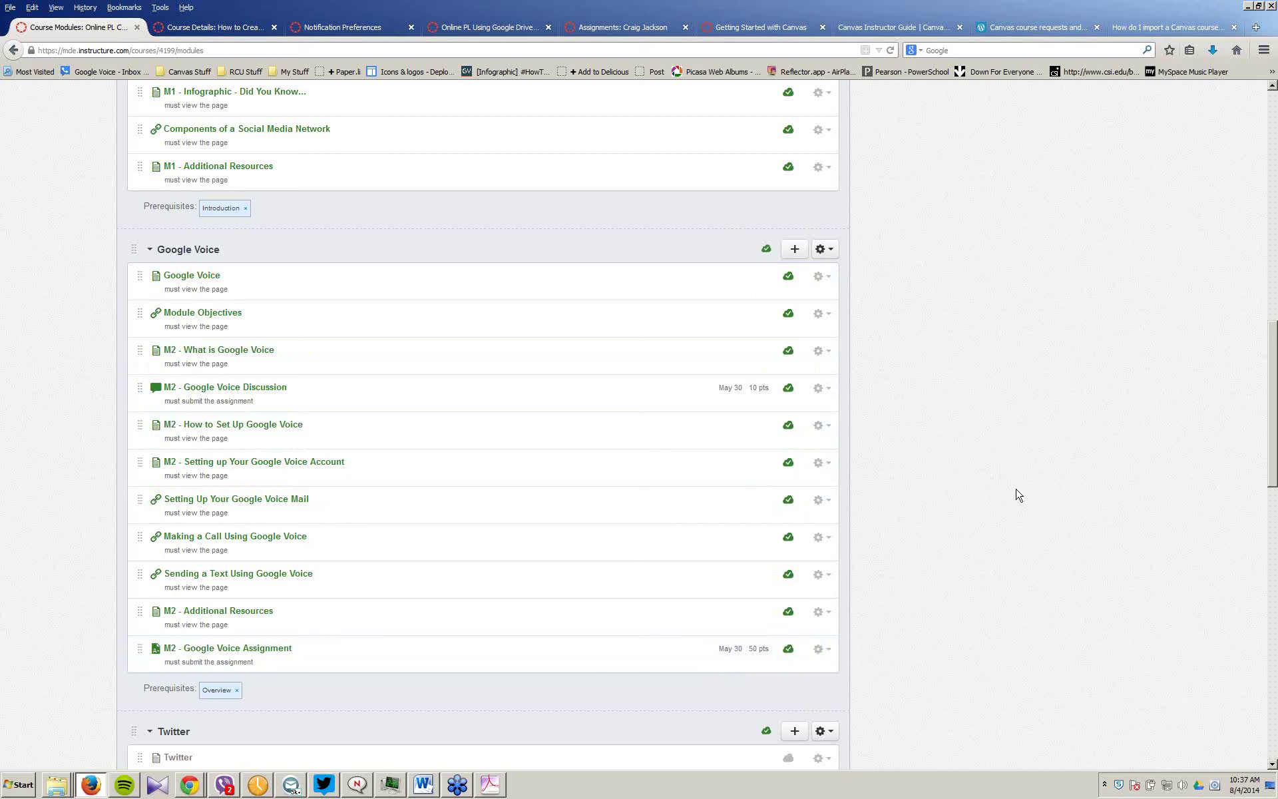
Step: Scroll to the top of Modules and bring forward the Chrome window with the course Files page
{"action": "scroll", "coordinate": [1018, 494], "scroll_direction": "up", "scroll_amount": 1}
{"action": "scroll", "coordinate": [1019, 493], "scroll_direction": "up", "scroll_amount": 10}
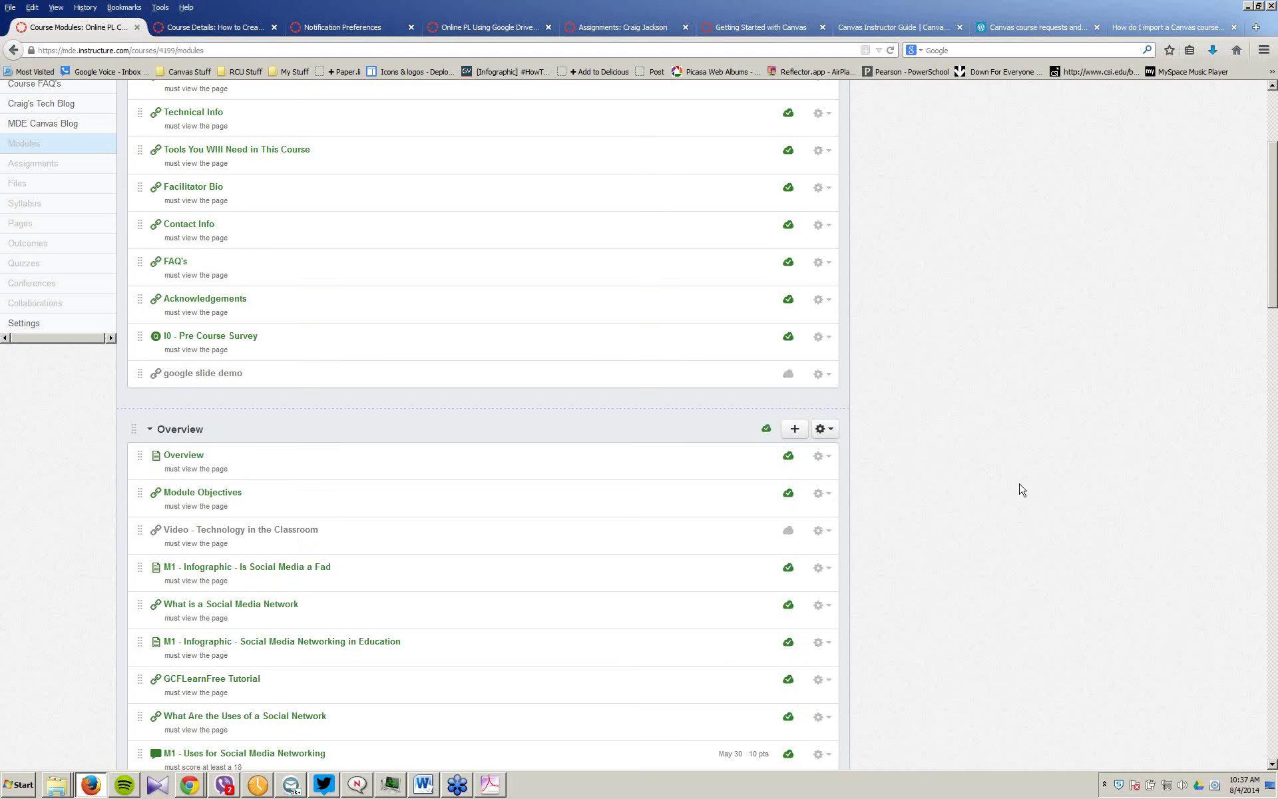
{"action": "scroll", "coordinate": [1022, 493], "scroll_direction": "up", "scroll_amount": 3}
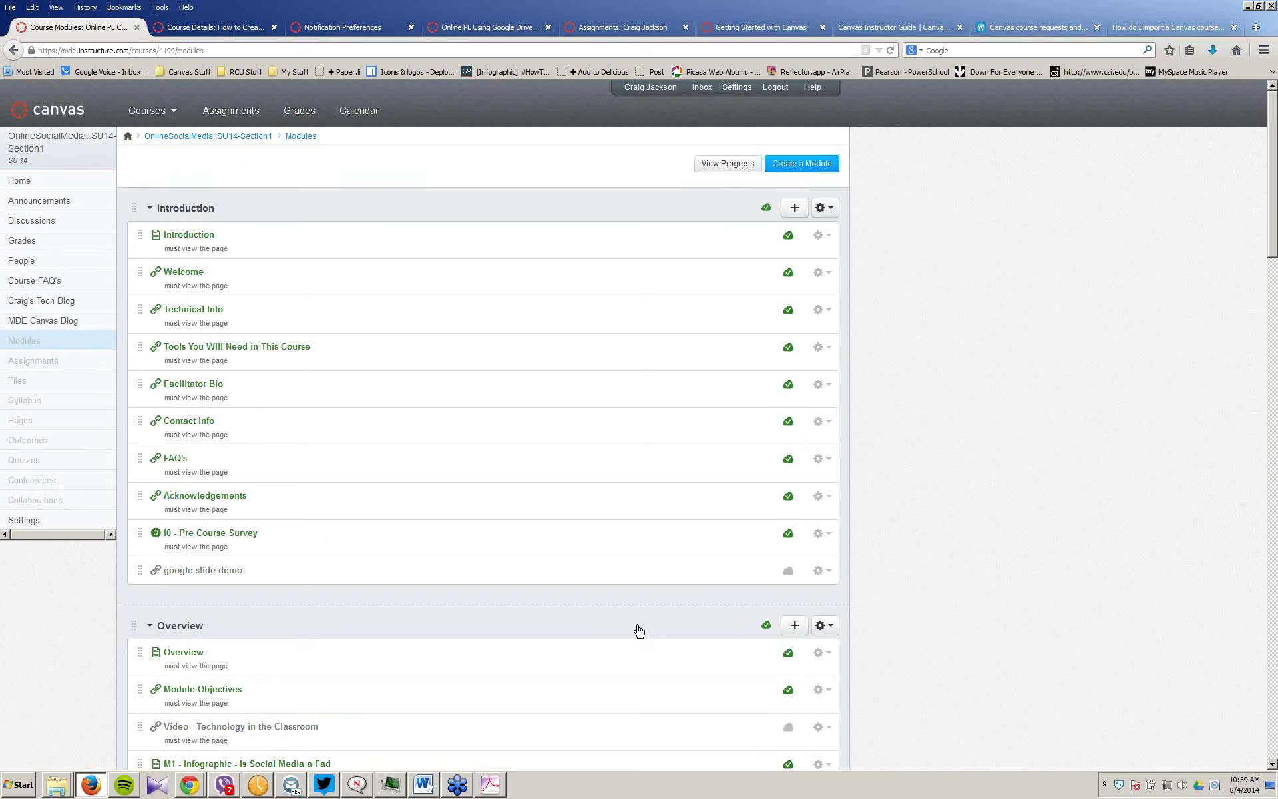
{"action": "mouse_move", "coordinate": [186, 789]}
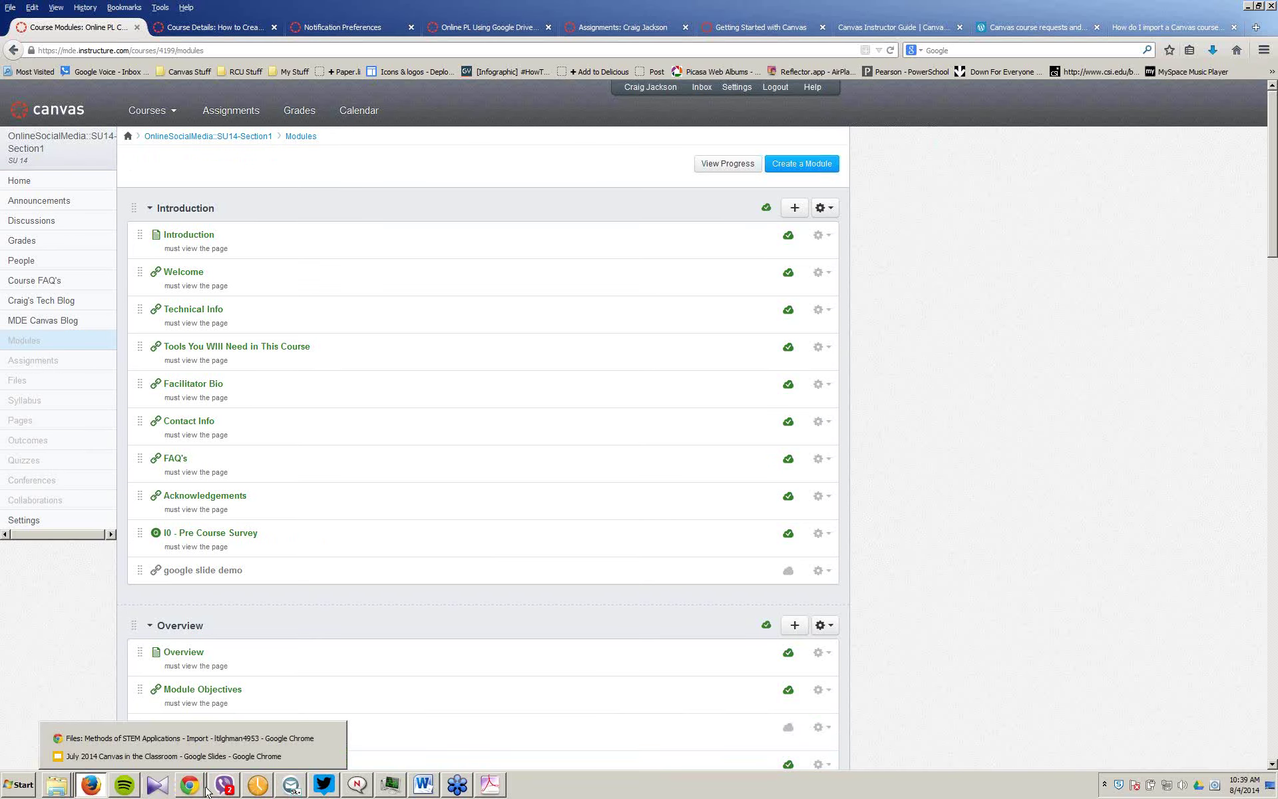
{"action": "left_click", "coordinate": [160, 755]}
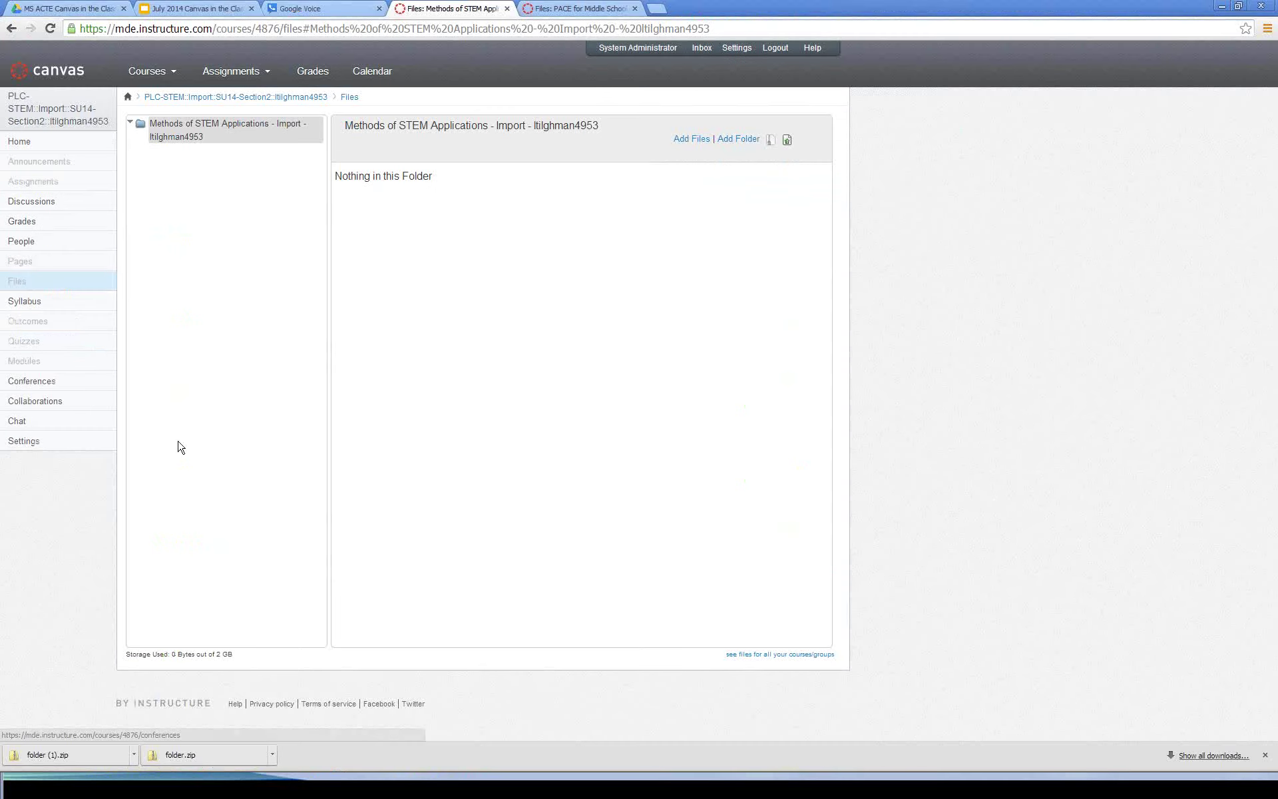
Step: Check the Canvas in the Classroom Drive folder, its NEW menu and the July 2014 slides
{"action": "left_click", "coordinate": [65, 12]}
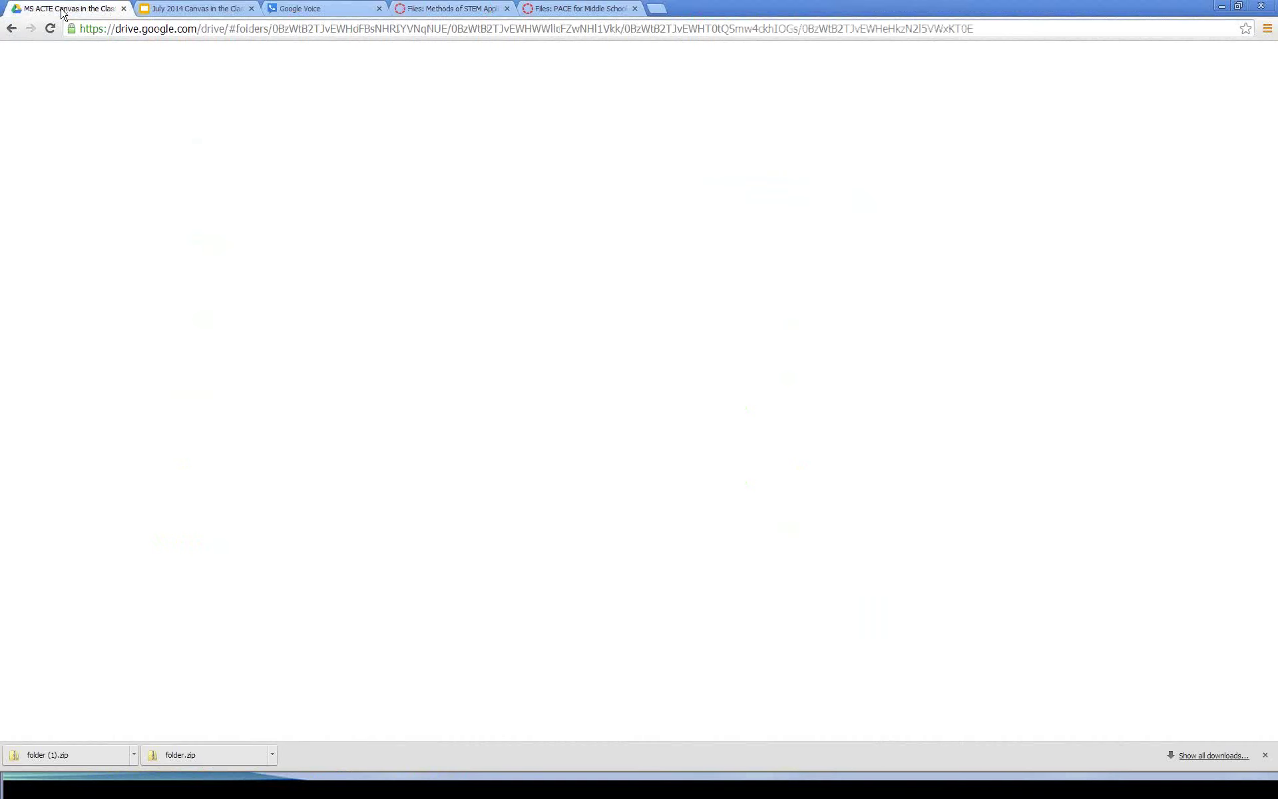
{"action": "left_click", "coordinate": [56, 146]}
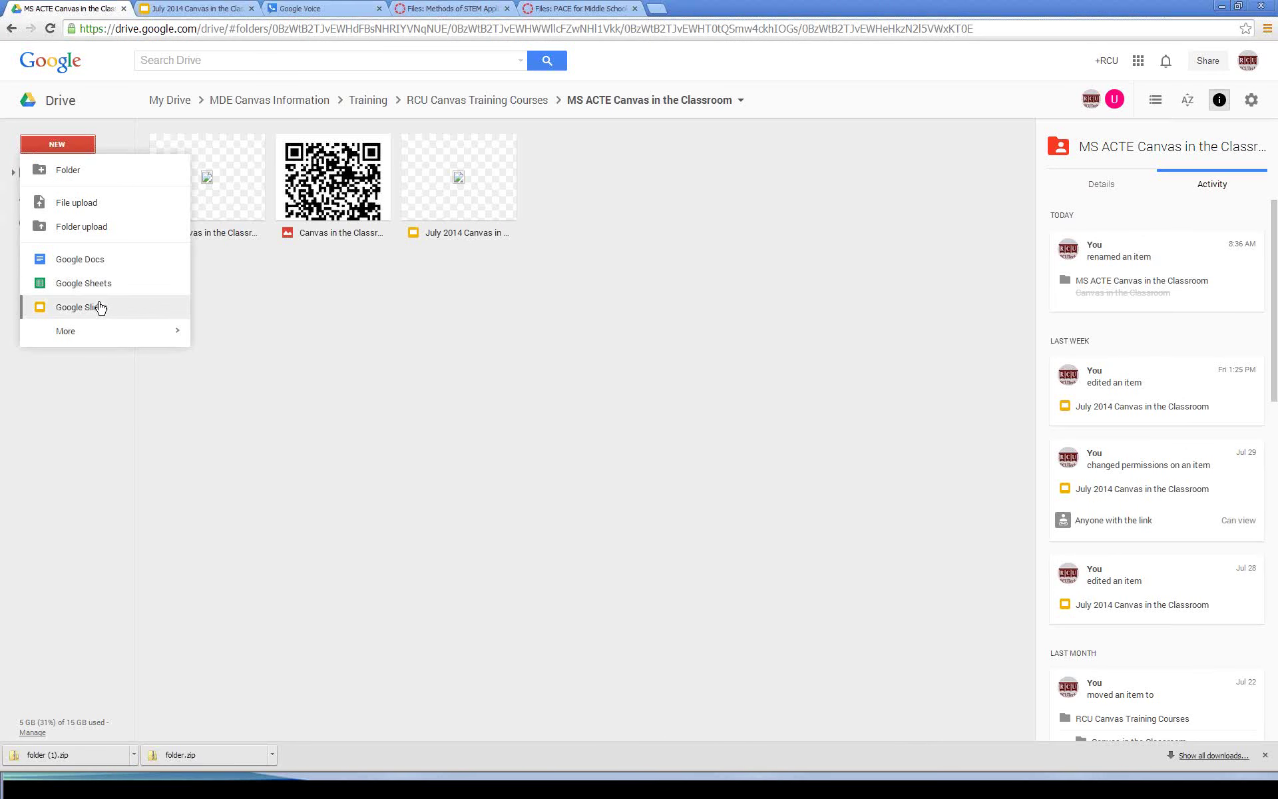
{"action": "left_click", "coordinate": [188, 10]}
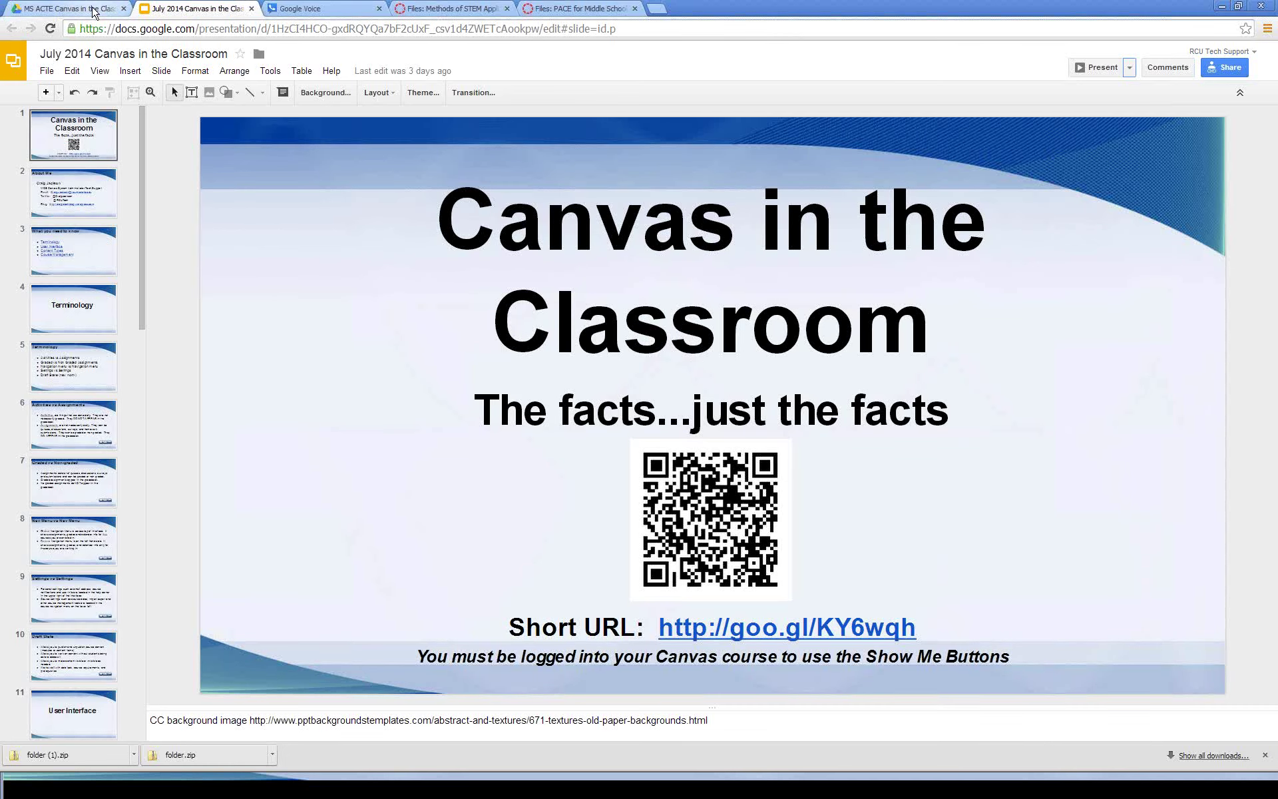
{"action": "left_click", "coordinate": [60, 9]}
{"action": "mouse_move", "coordinate": [58, 787]}
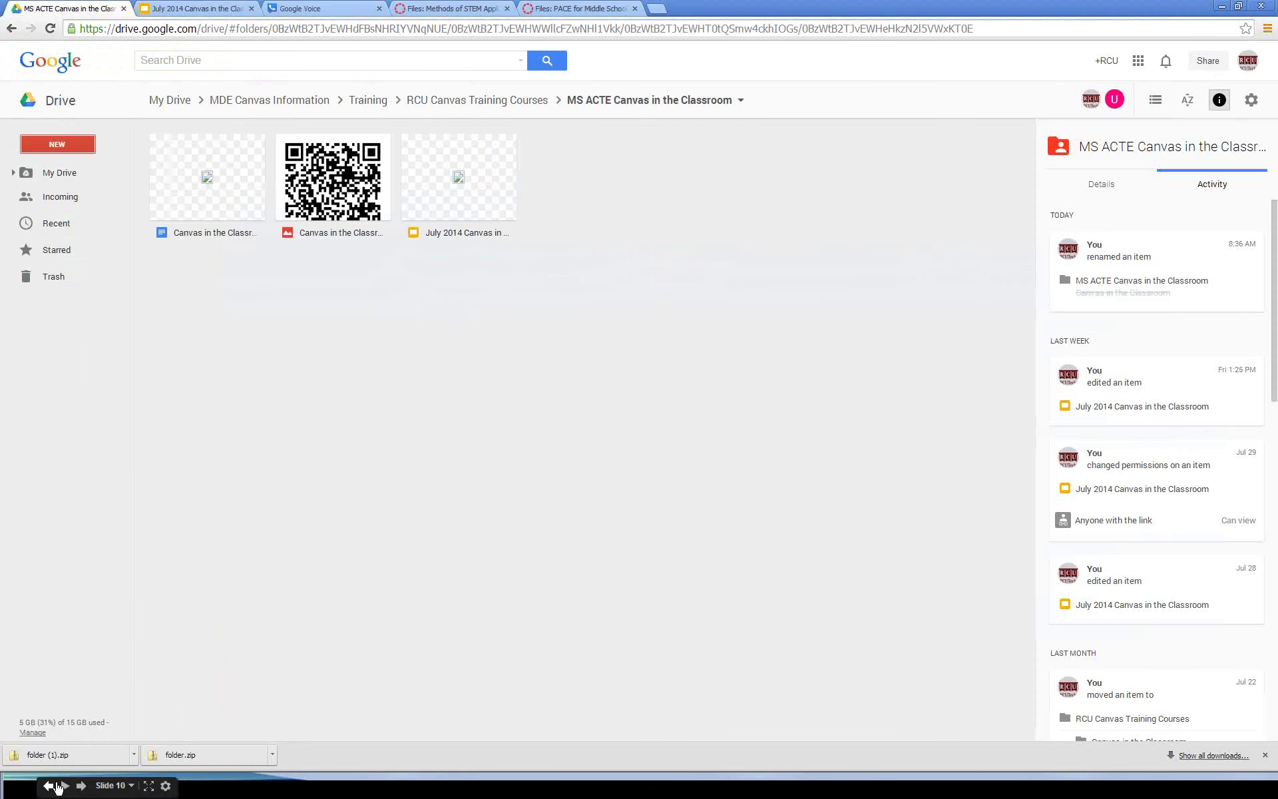
{"action": "left_click", "coordinate": [13, 786]}
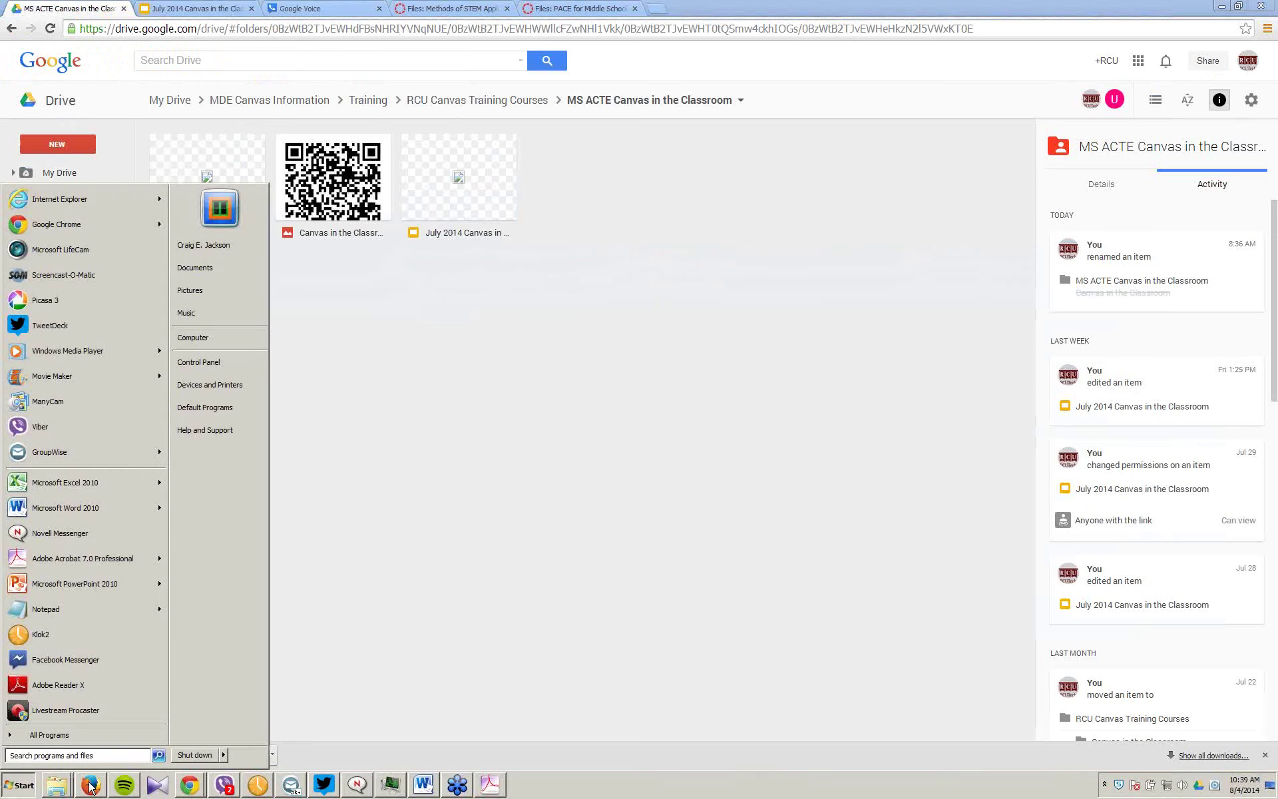
Step: Open How to Create Your Canvas Course in a new tab and list all its pages
{"action": "left_click", "coordinate": [77, 750]}
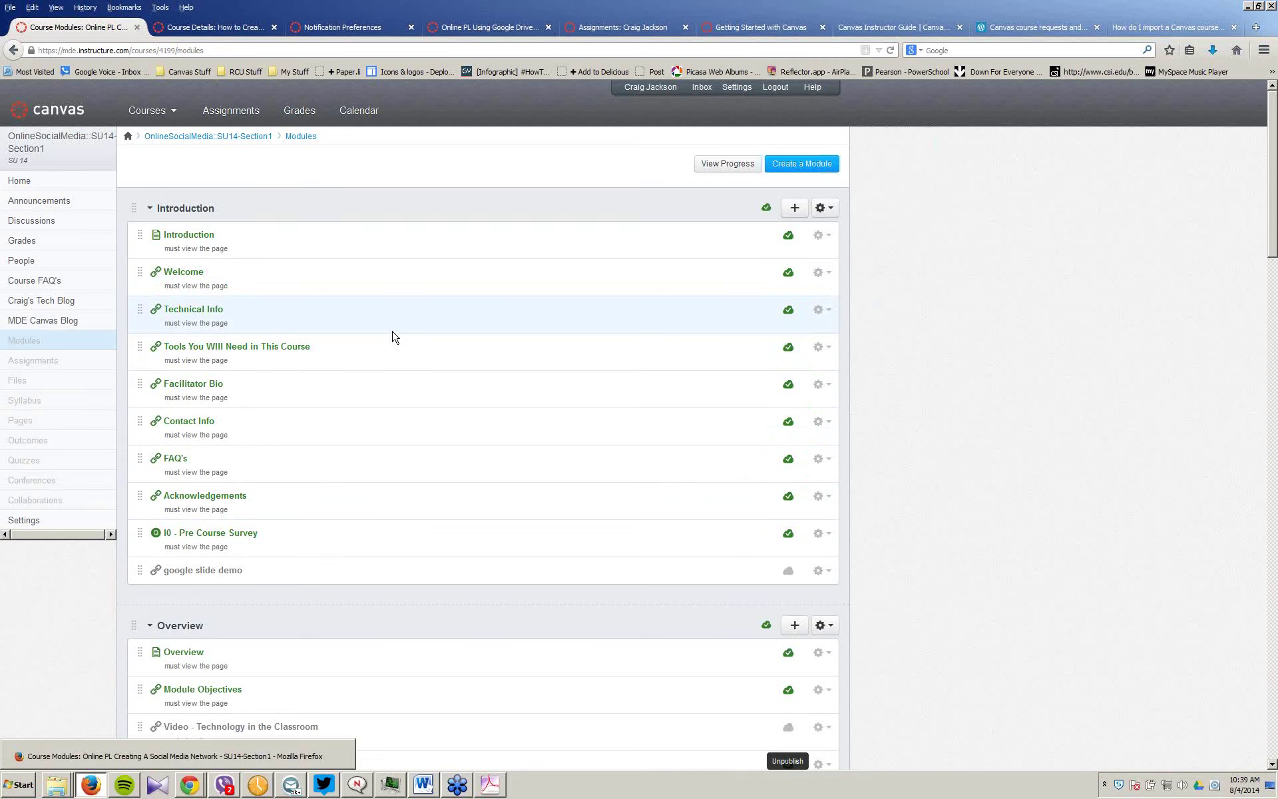
{"action": "left_click", "coordinate": [159, 111]}
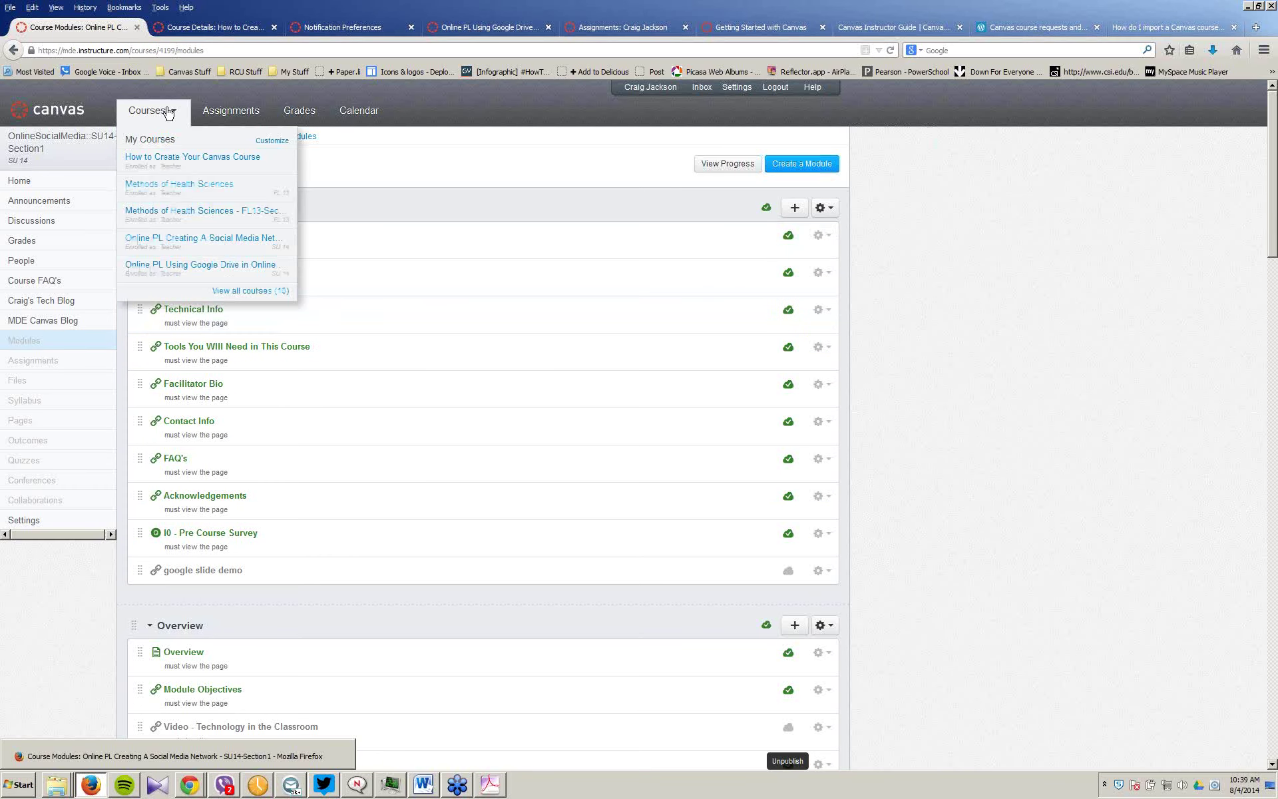
{"action": "middle_click", "coordinate": [190, 160]}
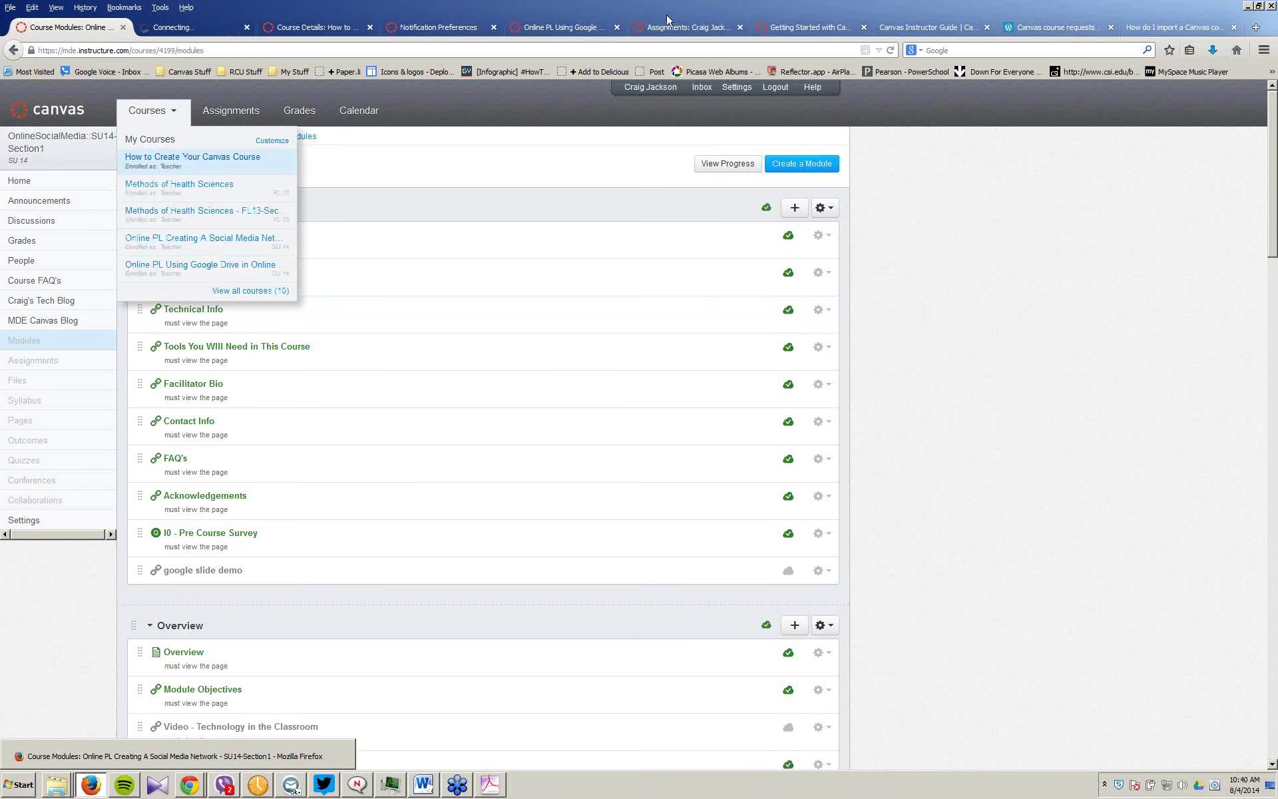
{"action": "left_click", "coordinate": [176, 28]}
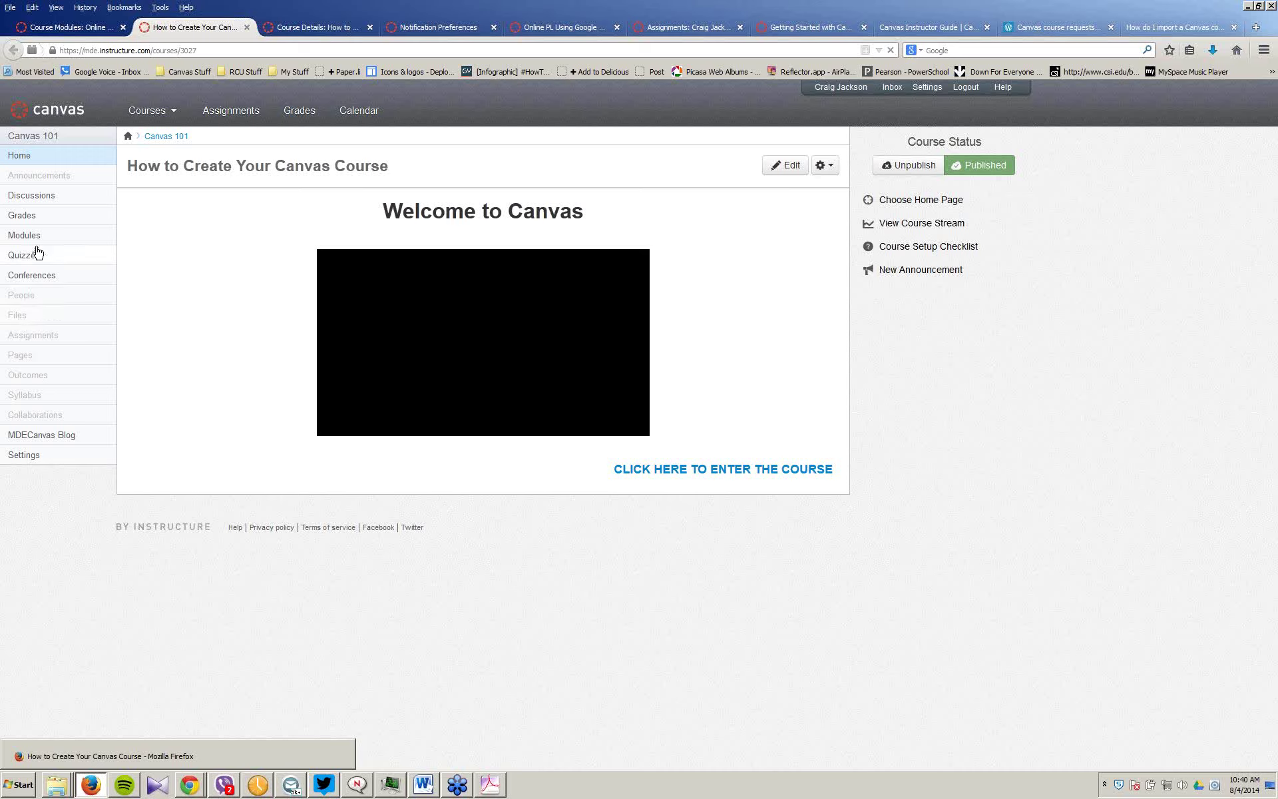
{"action": "left_click", "coordinate": [27, 358]}
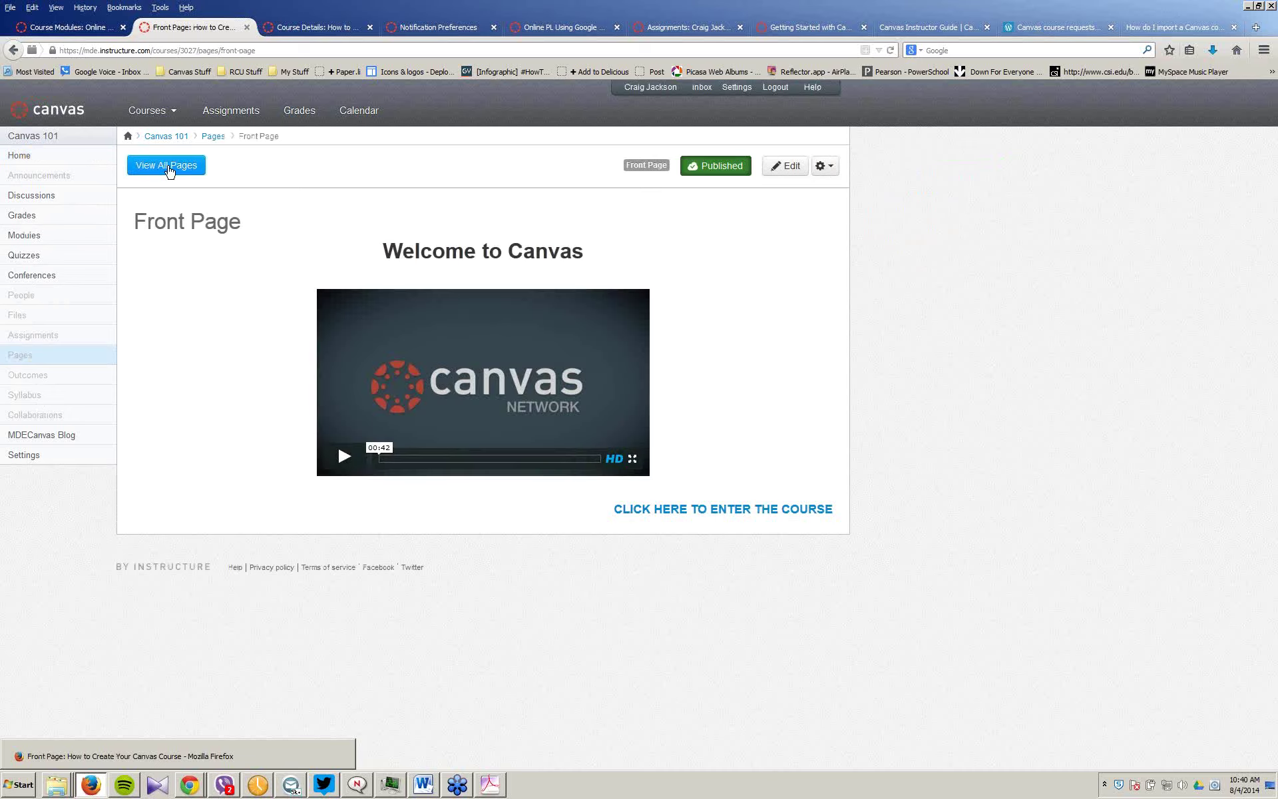
{"action": "left_click", "coordinate": [169, 172]}
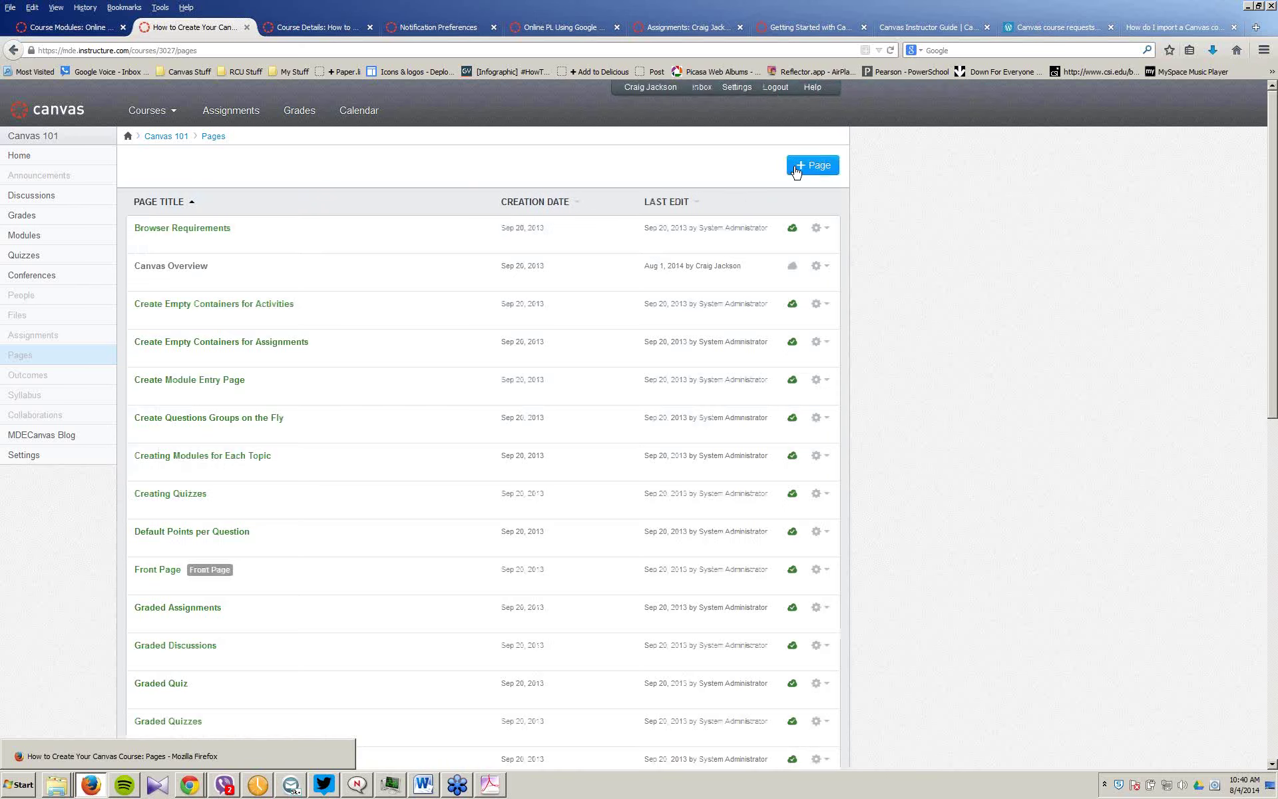
Step: Create a new page titled 'Perry CO test' with some placeholder body text
{"action": "left_click", "coordinate": [796, 168]}
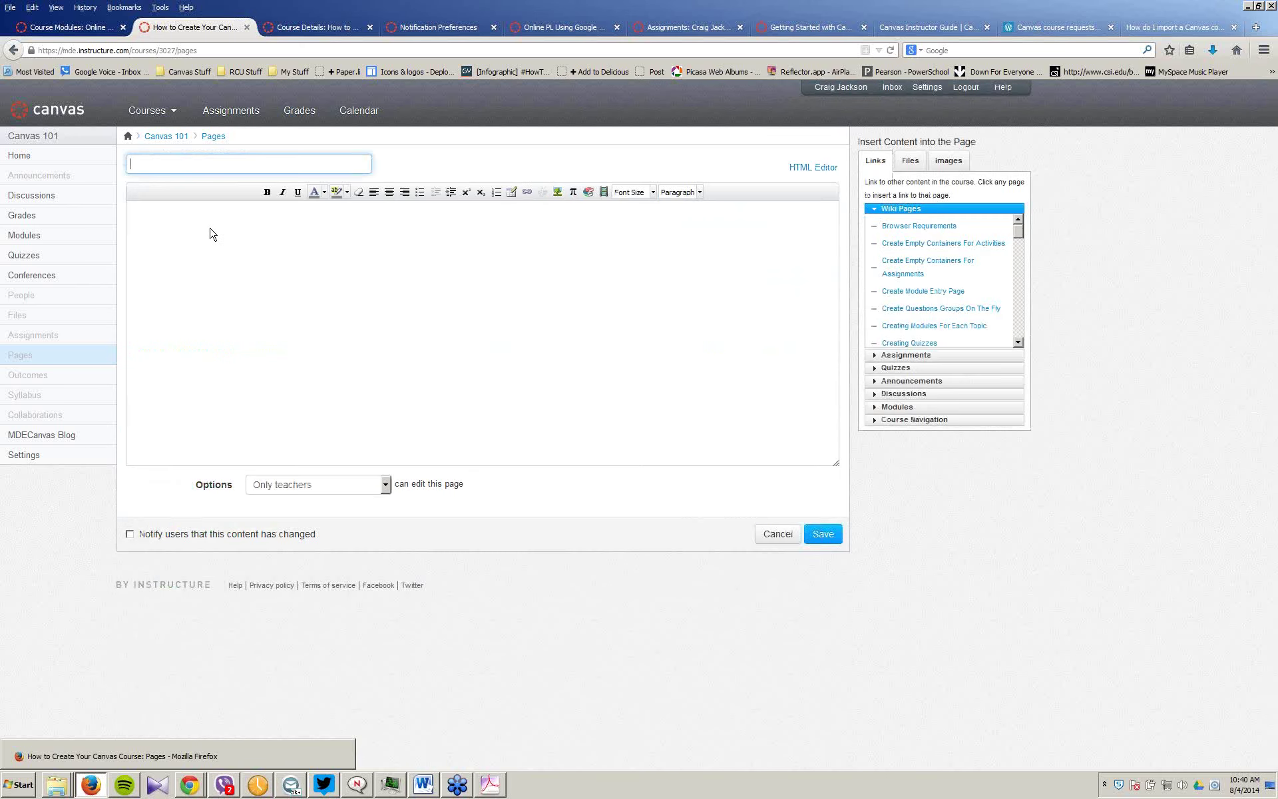
{"action": "type", "text": "Perr"}
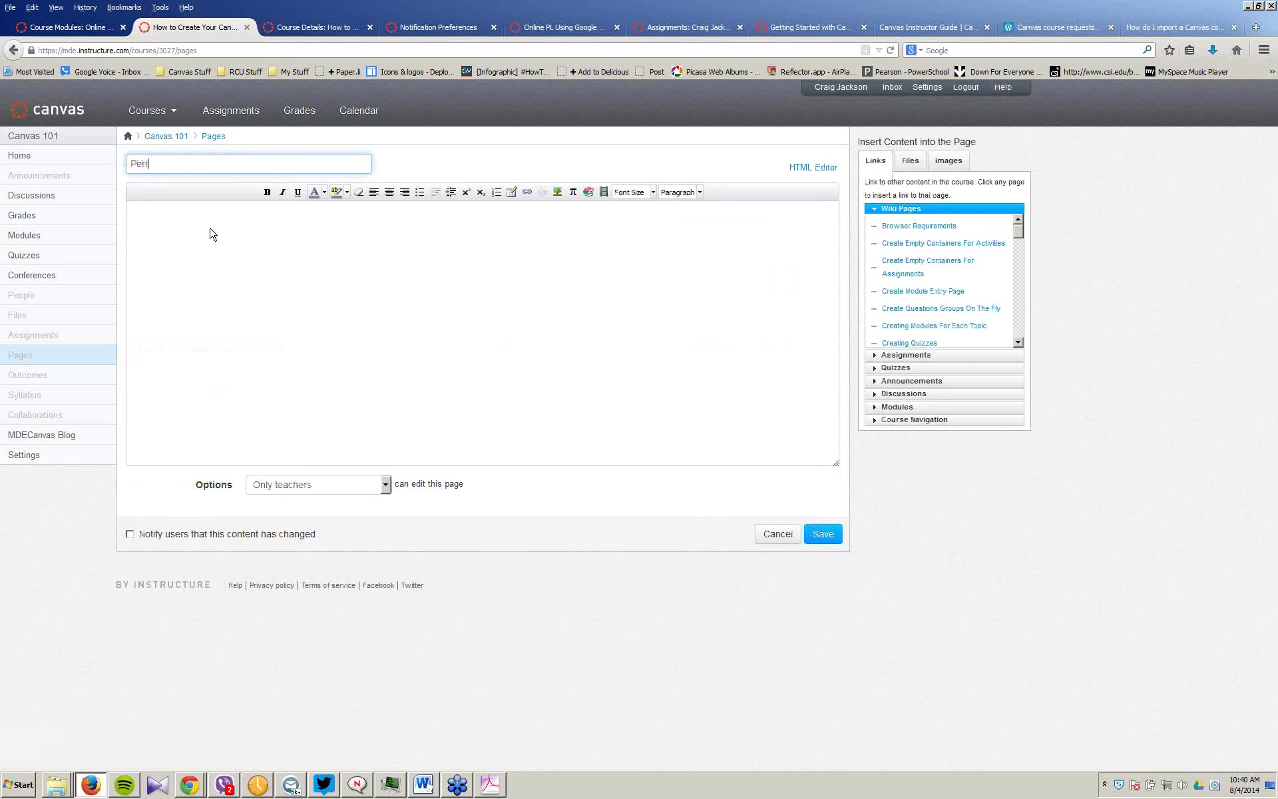
{"action": "type", "text": "y CO test"}
{"action": "left_click", "coordinate": [353, 270]}
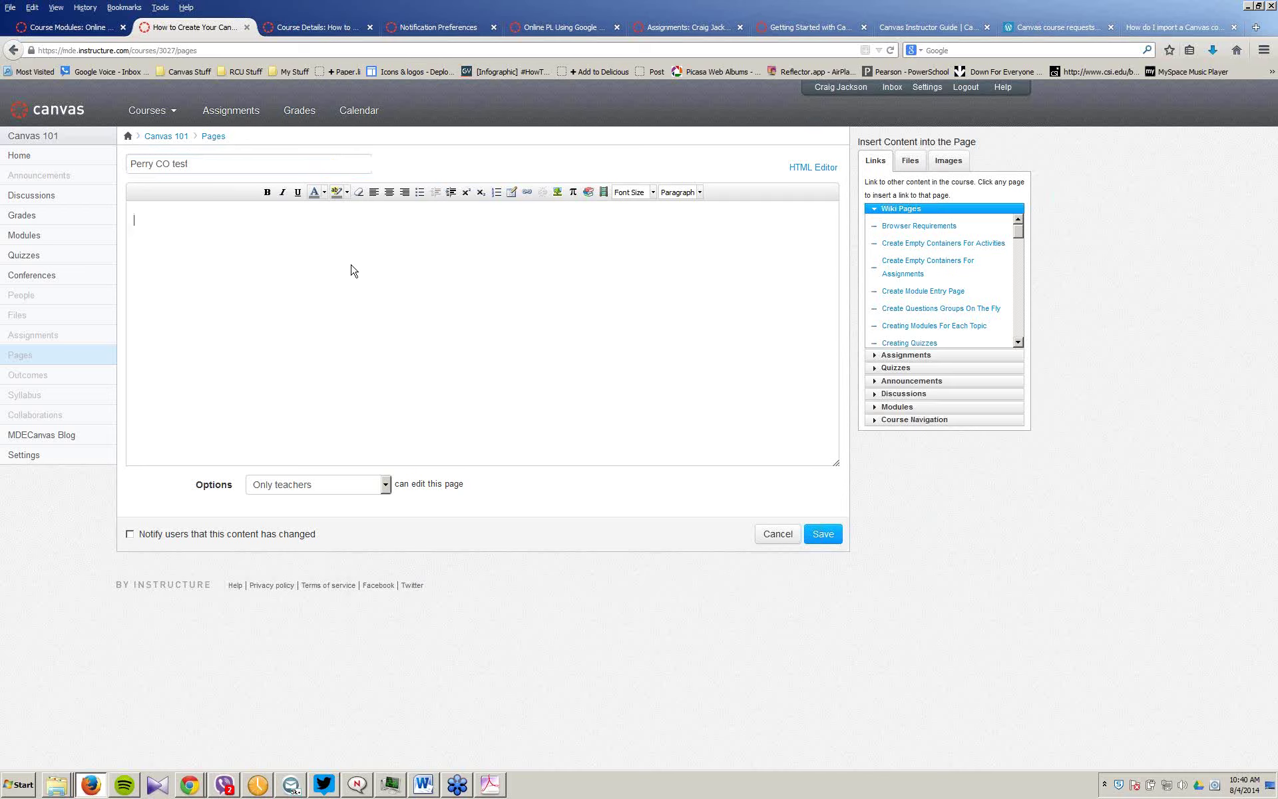
{"action": "type", "text": "dfhn adfh adfha dfha dfhadf"}
Step: Paste the Word staff development sign-in sheet into the page body and save it
{"action": "left_click", "coordinate": [424, 784]}
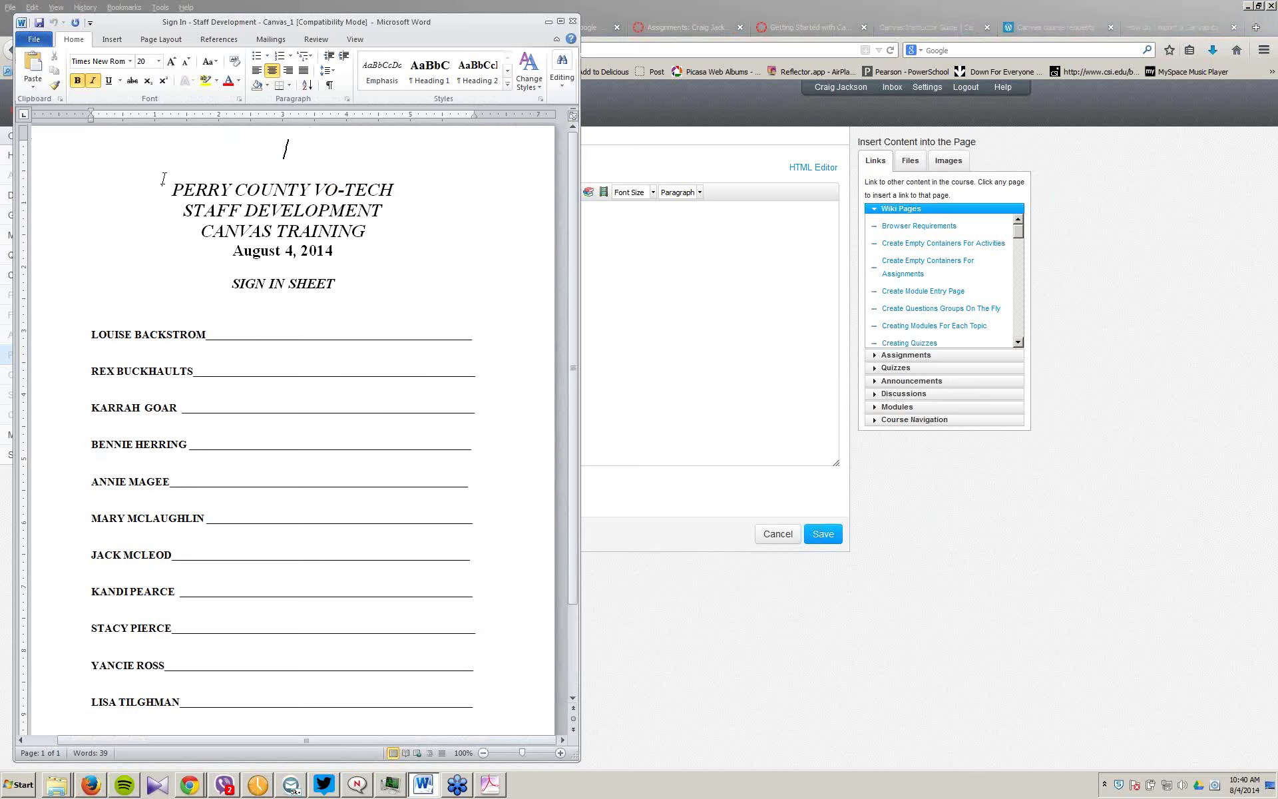
{"action": "key", "text": "ctrl+a"}
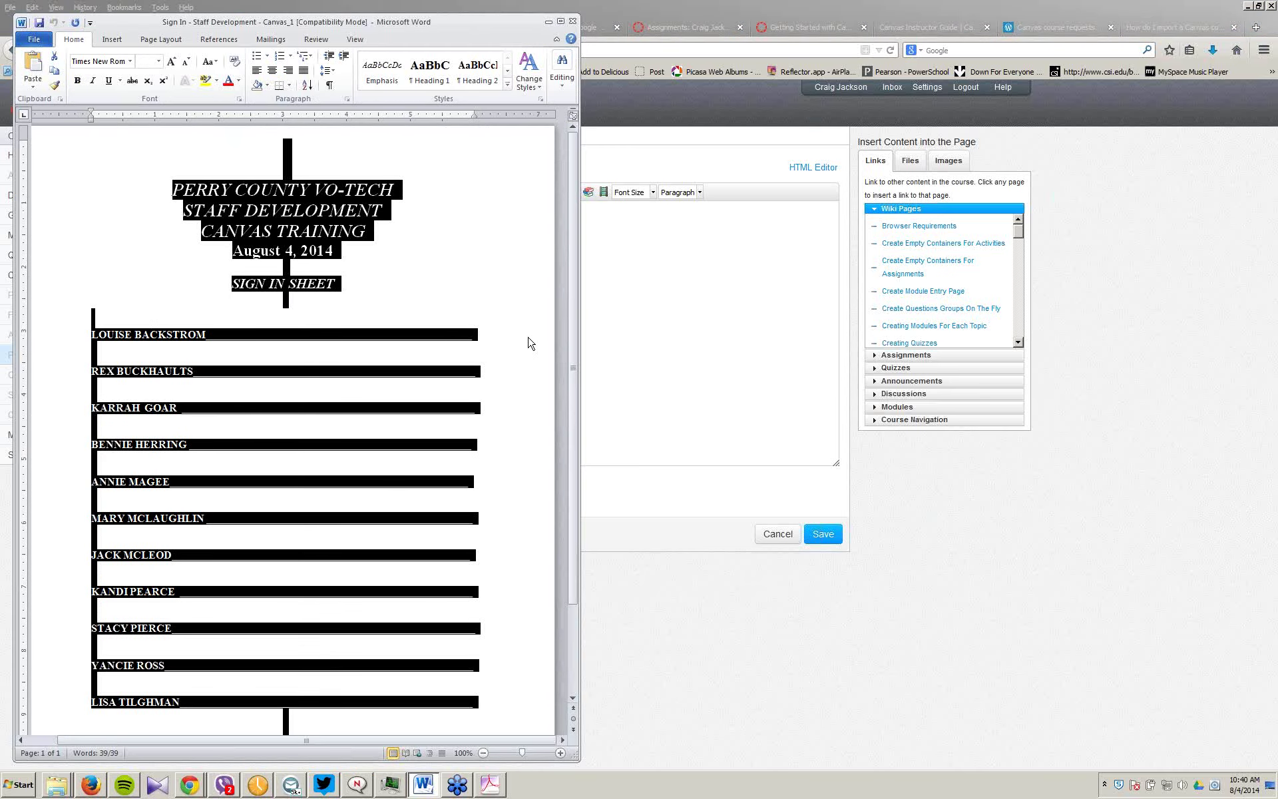
{"action": "left_click", "coordinate": [673, 342]}
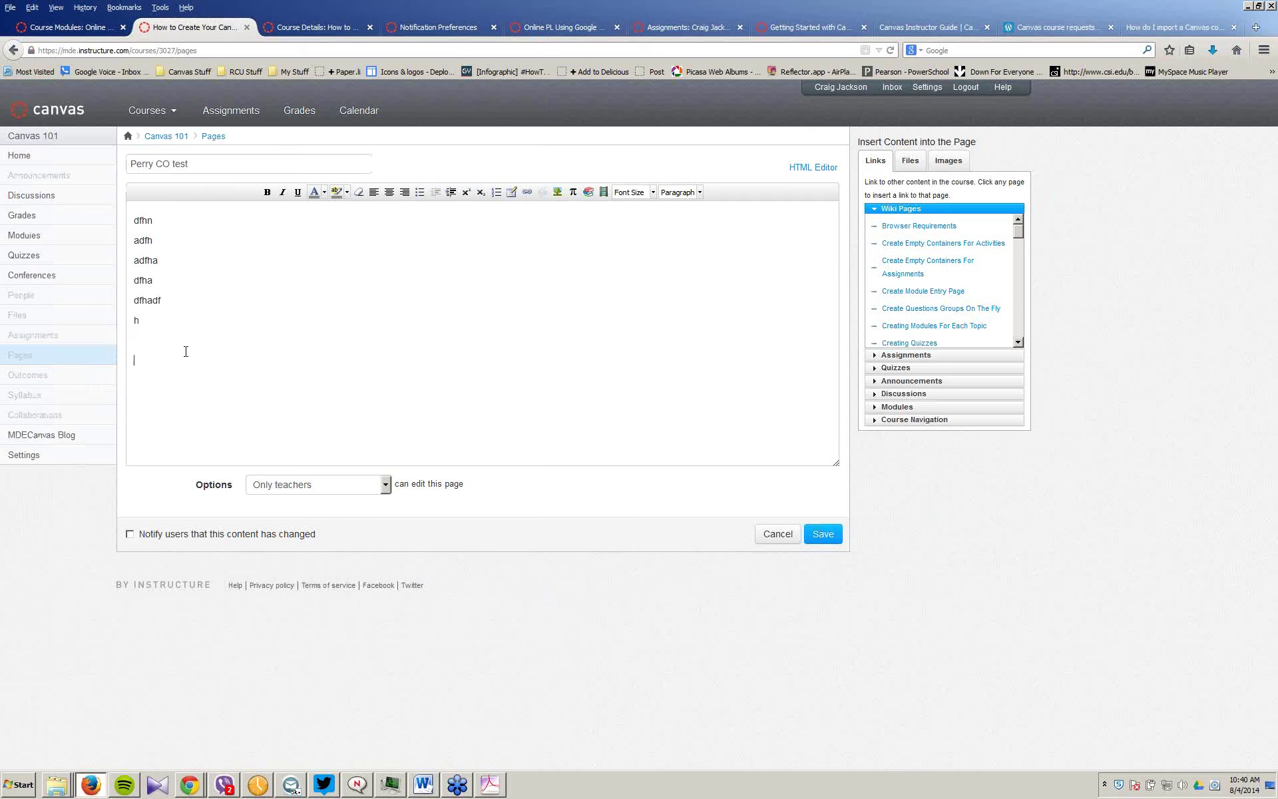
{"action": "key", "text": "ctrl+v"}
{"action": "scroll", "coordinate": [306, 328], "scroll_direction": "up", "scroll_amount": 10}
{"action": "scroll", "coordinate": [307, 328], "scroll_direction": "down", "scroll_amount": 5}
{"action": "scroll", "coordinate": [309, 328], "scroll_direction": "up", "scroll_amount": 4}
{"action": "scroll", "coordinate": [309, 328], "scroll_direction": "down", "scroll_amount": 12}
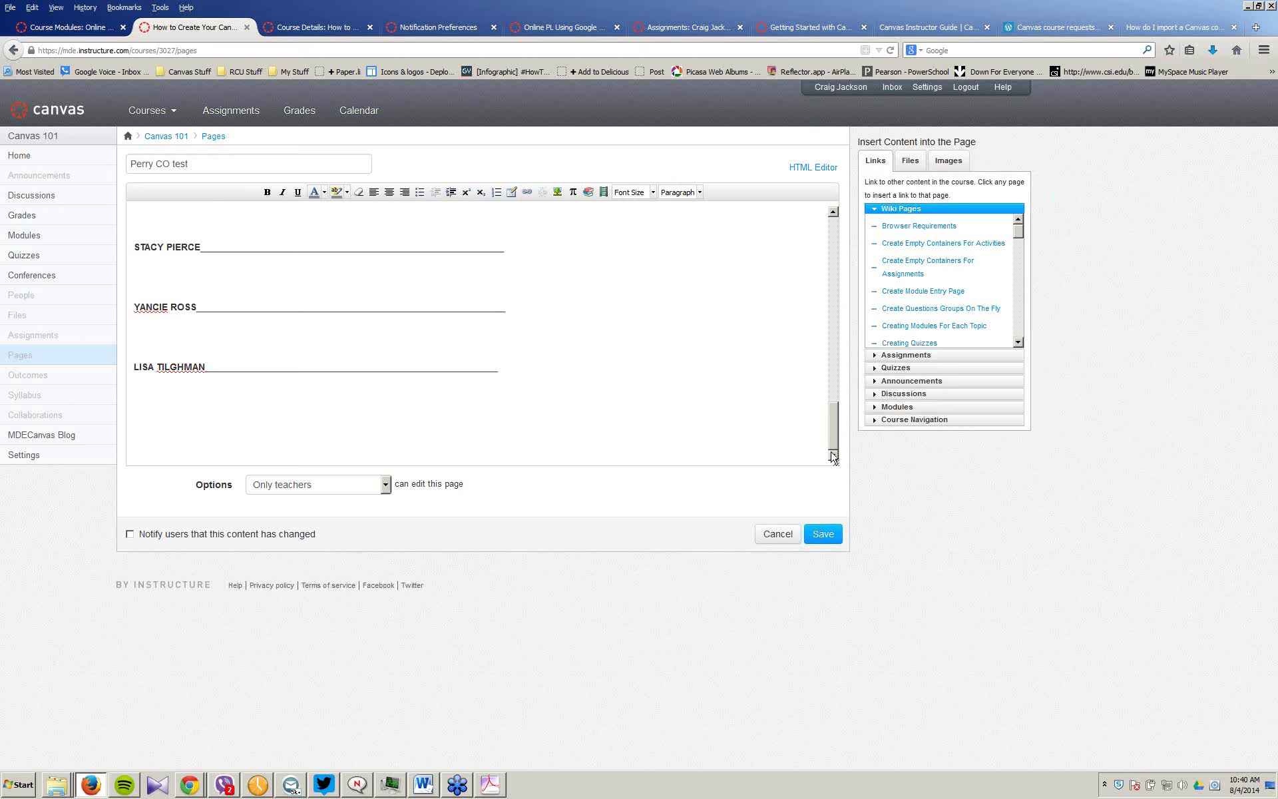
{"action": "left_click", "coordinate": [821, 533]}
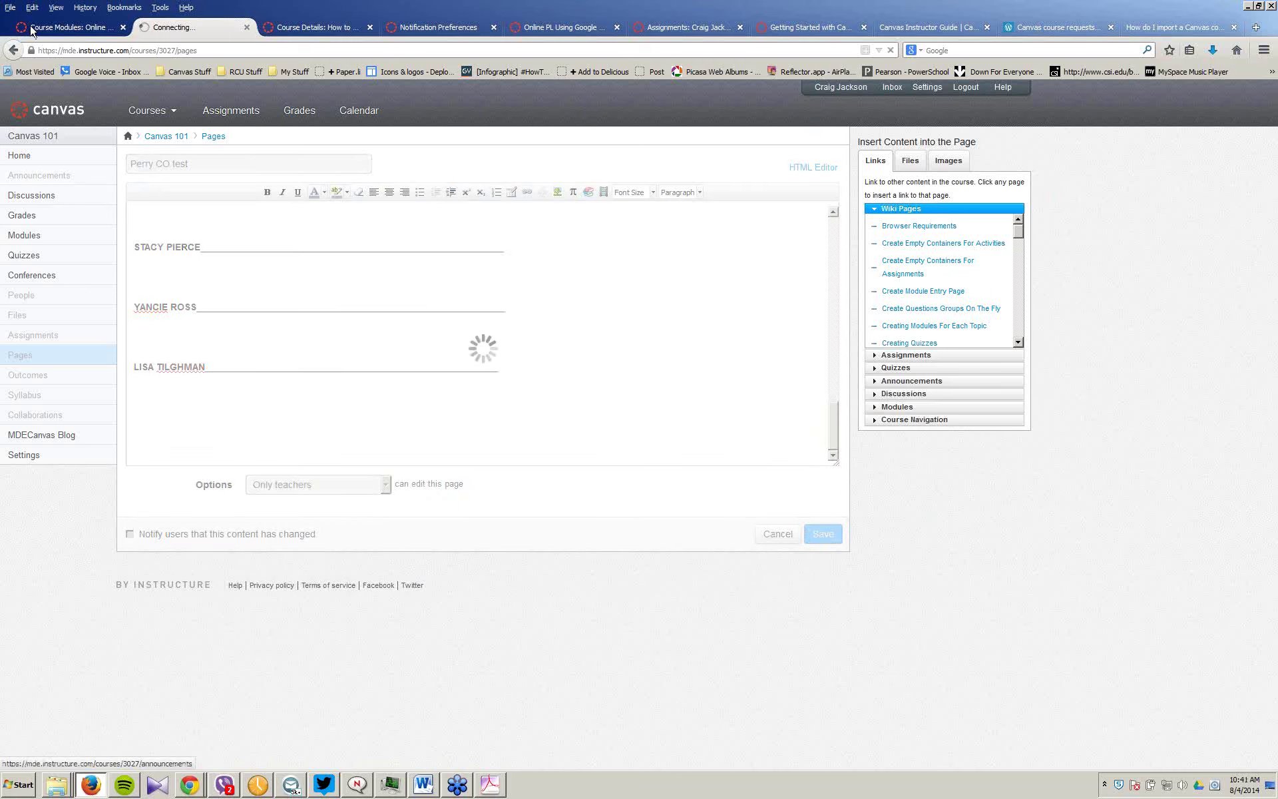
Step: Create a new blank Google Docs document named 'Perry, CO test'
{"action": "mouse_move", "coordinate": [90, 785]}
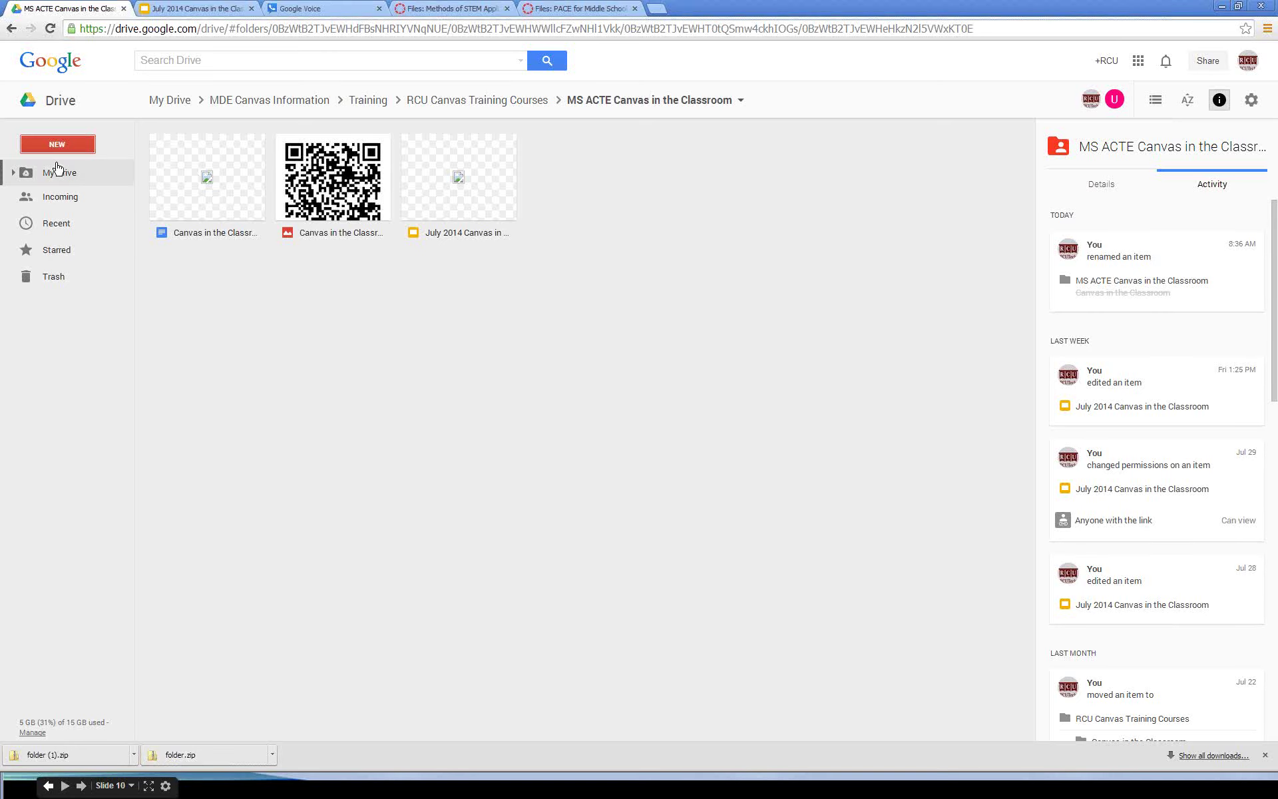
{"action": "left_click", "coordinate": [63, 147]}
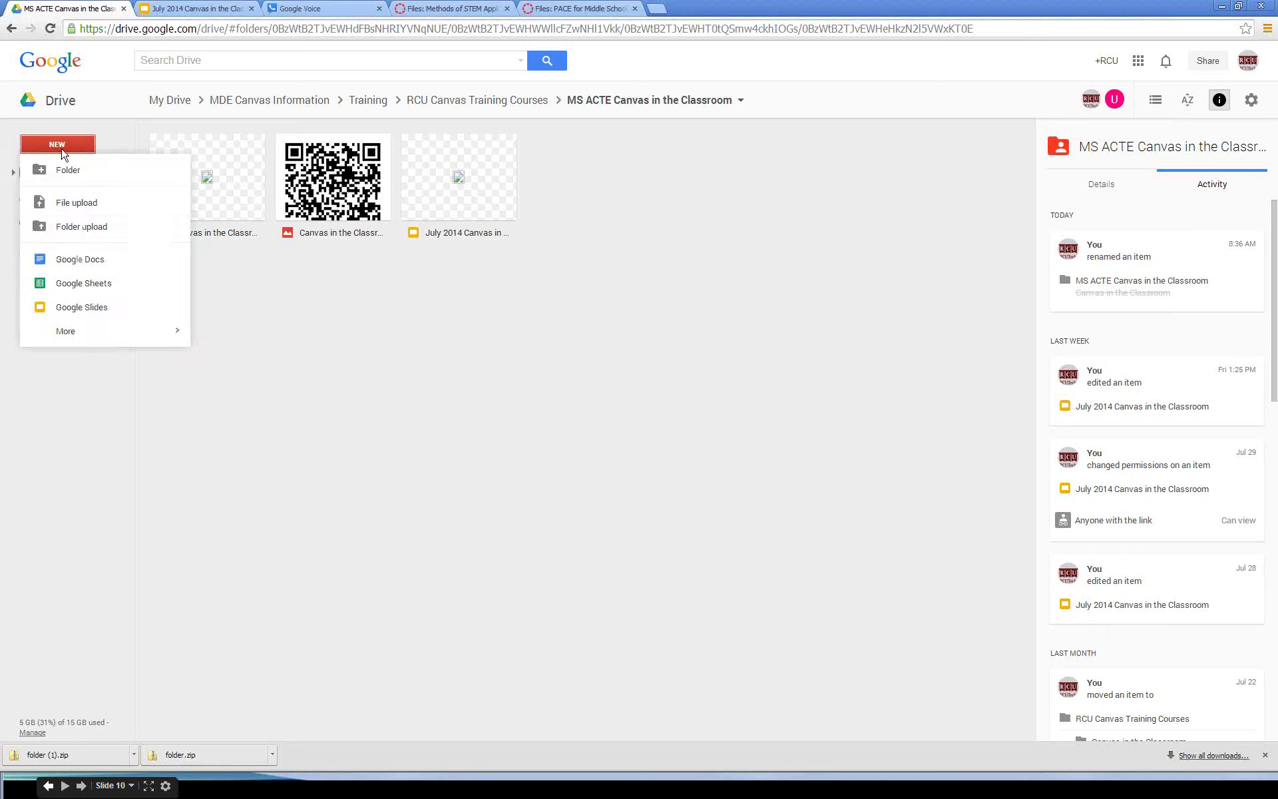
{"action": "left_click", "coordinate": [81, 264]}
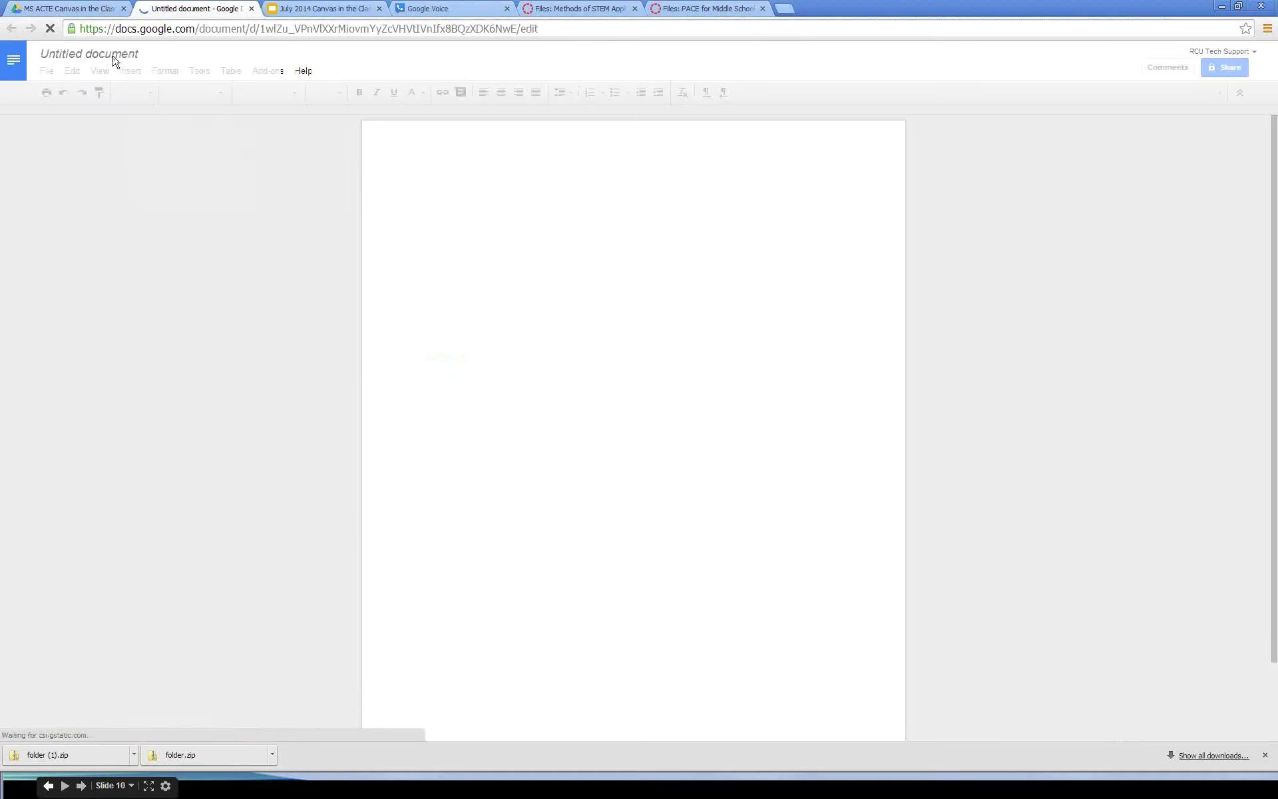
{"action": "left_click", "coordinate": [113, 58]}
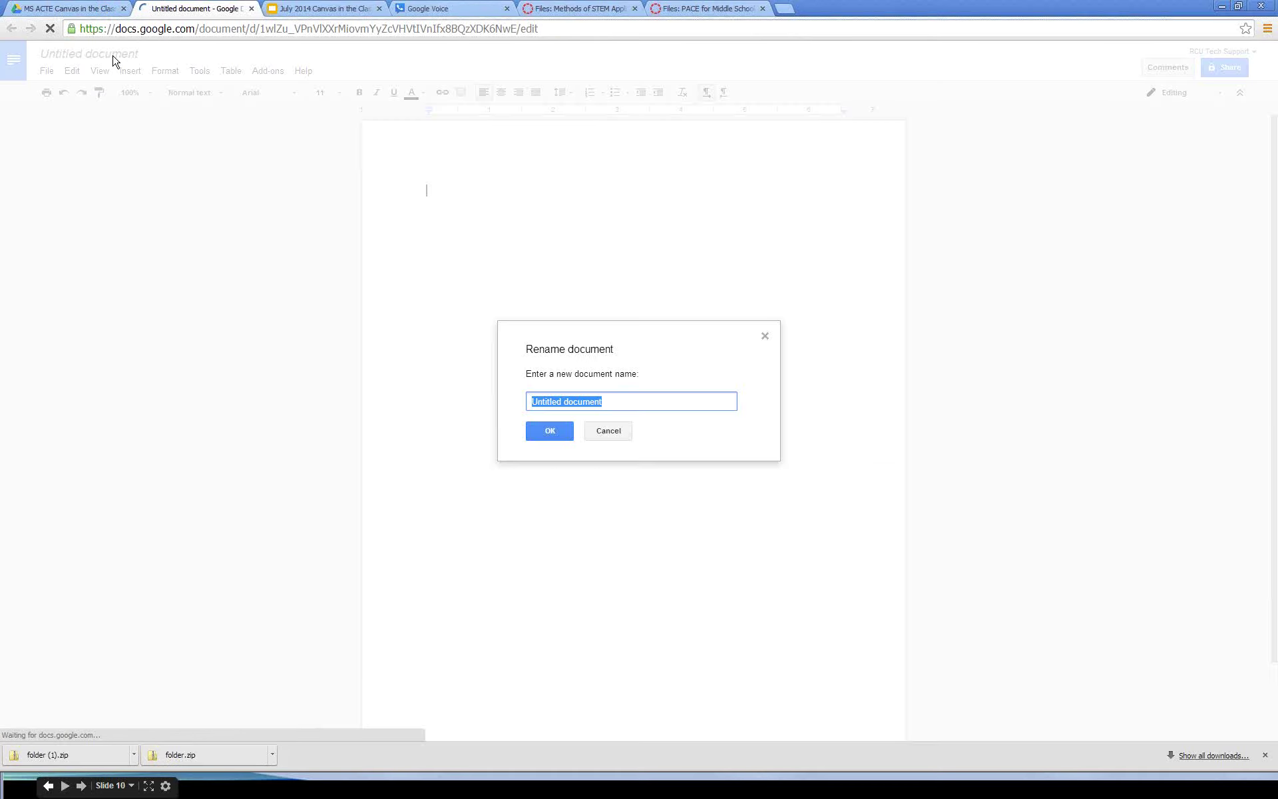
{"action": "type", "text": "Perry, CO test"}
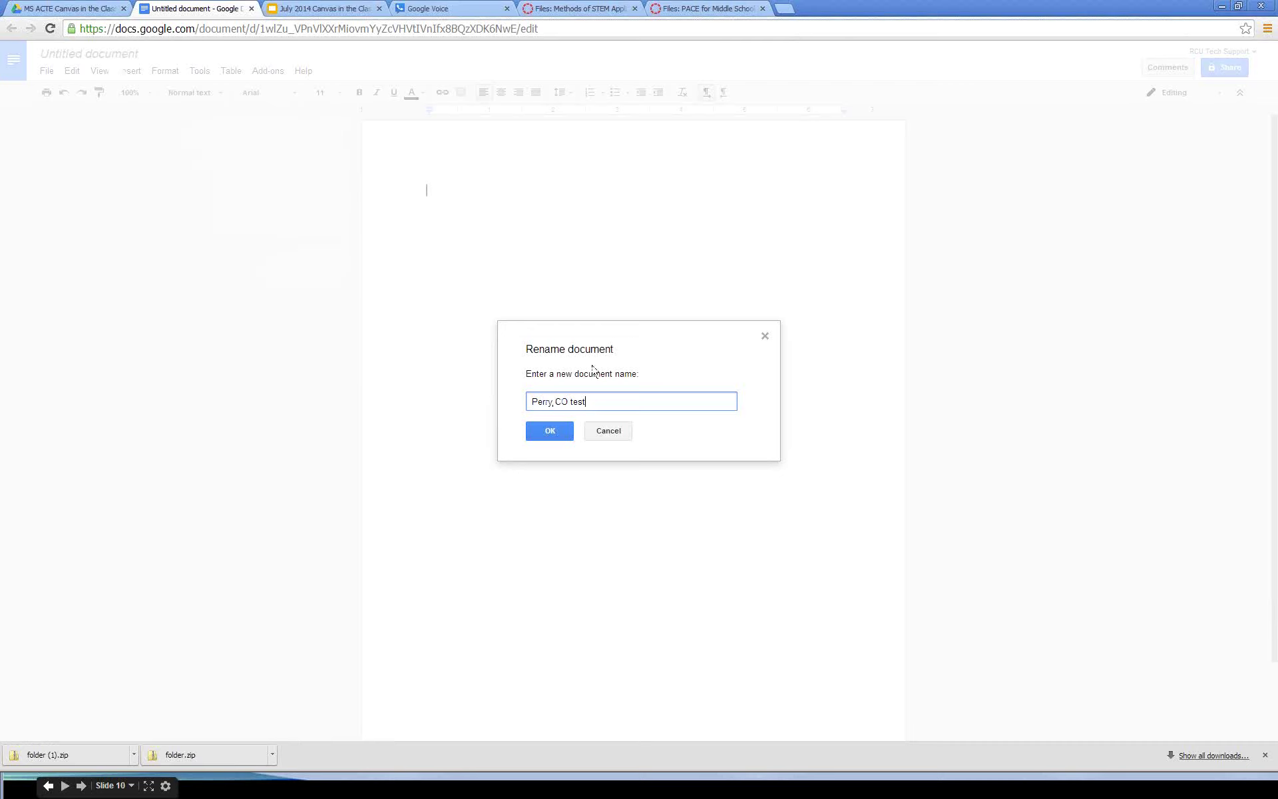
{"action": "left_click", "coordinate": [541, 433]}
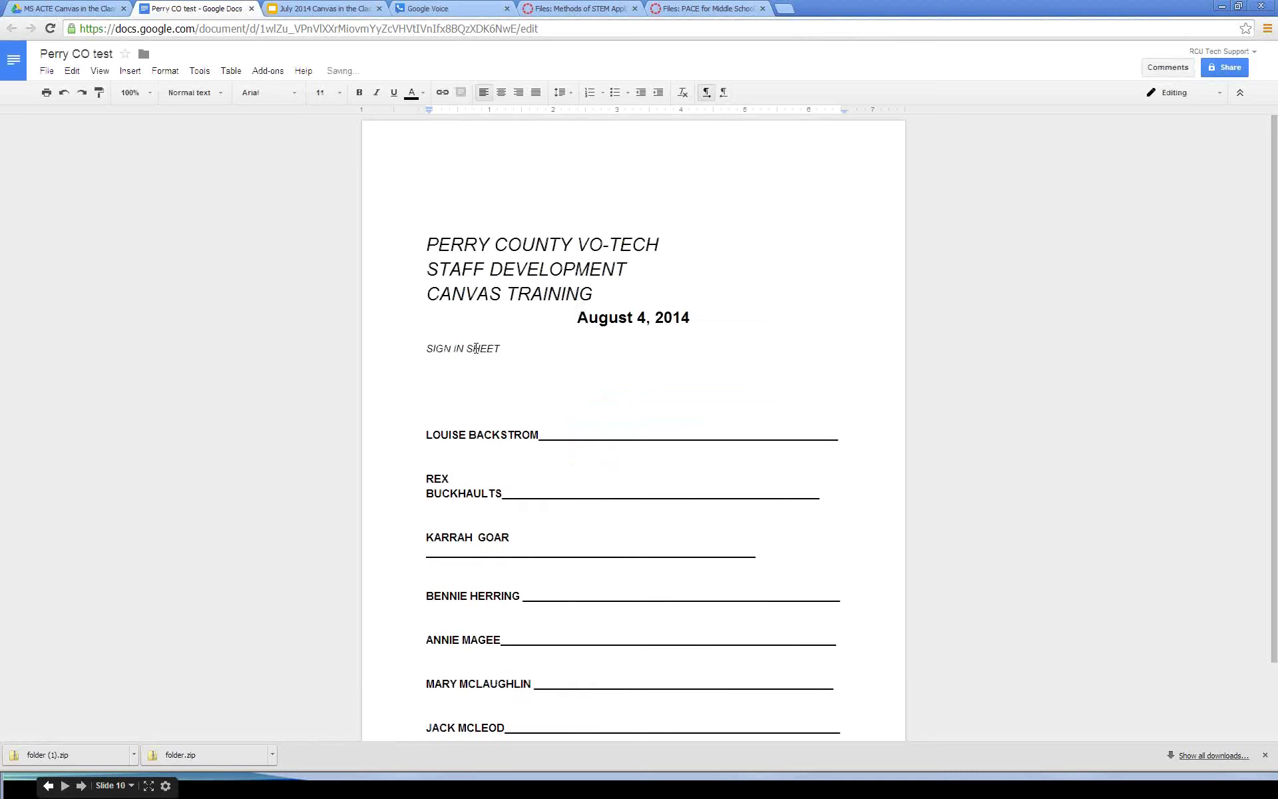
Step: Centre the three title lines of the pasted Perry County sign-in sheet
{"action": "scroll", "coordinate": [589, 304], "scroll_direction": "down", "scroll_amount": 8}
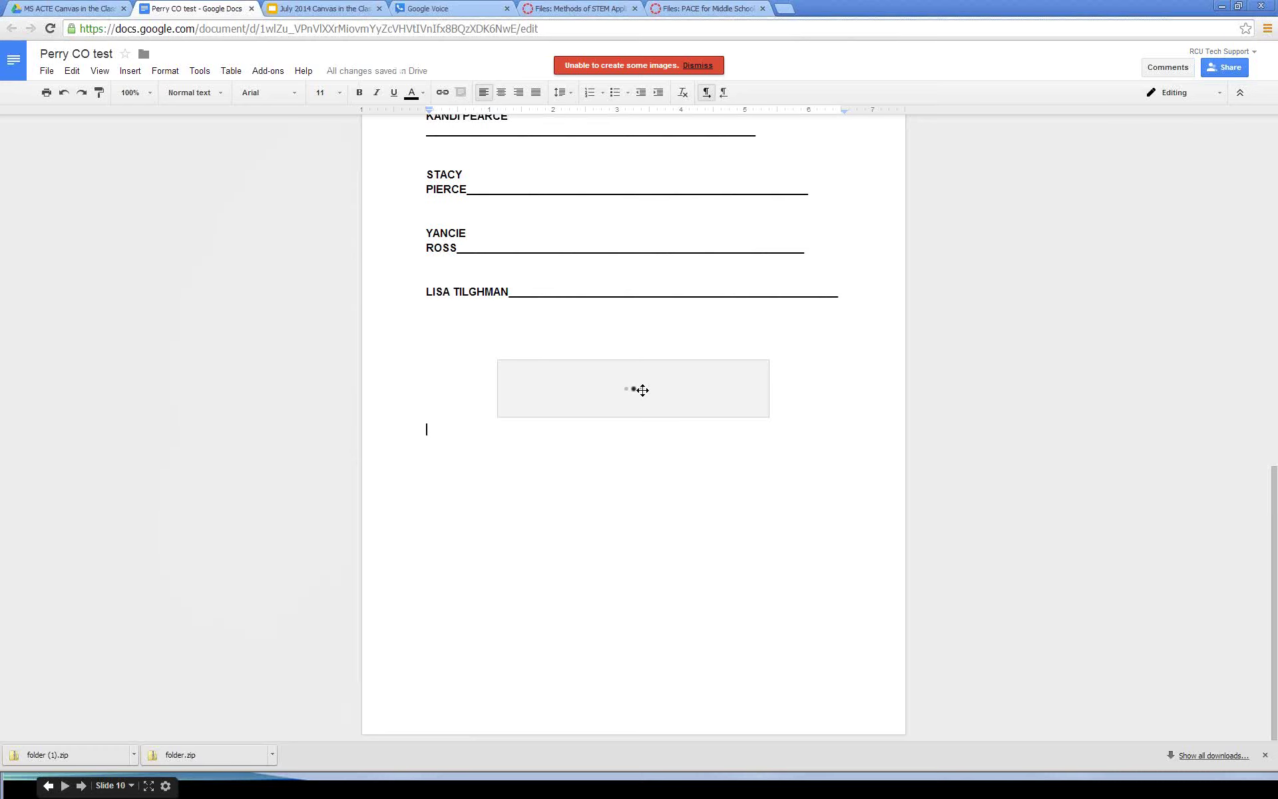
{"action": "scroll", "coordinate": [643, 390], "scroll_direction": "up", "scroll_amount": 12}
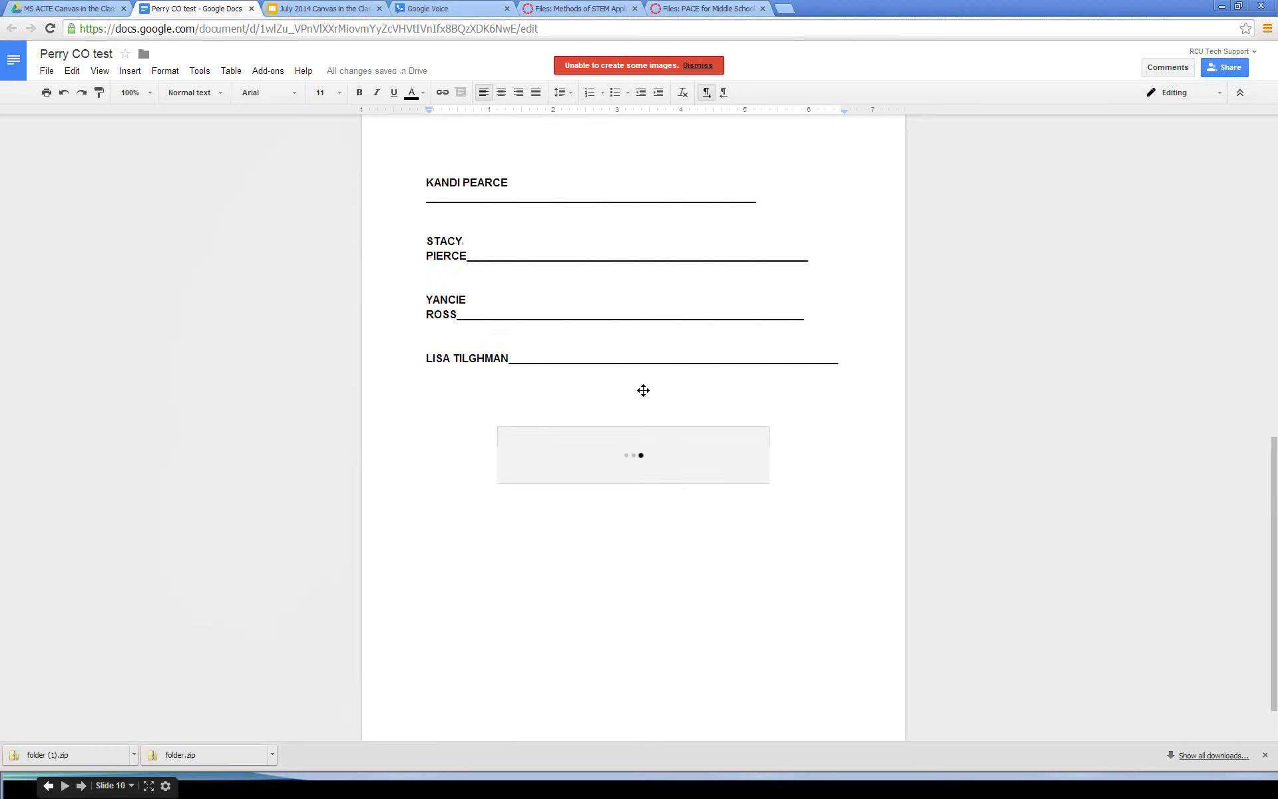
{"action": "left_click_drag", "start_coordinate": [604, 296], "coordinate": [430, 219]}
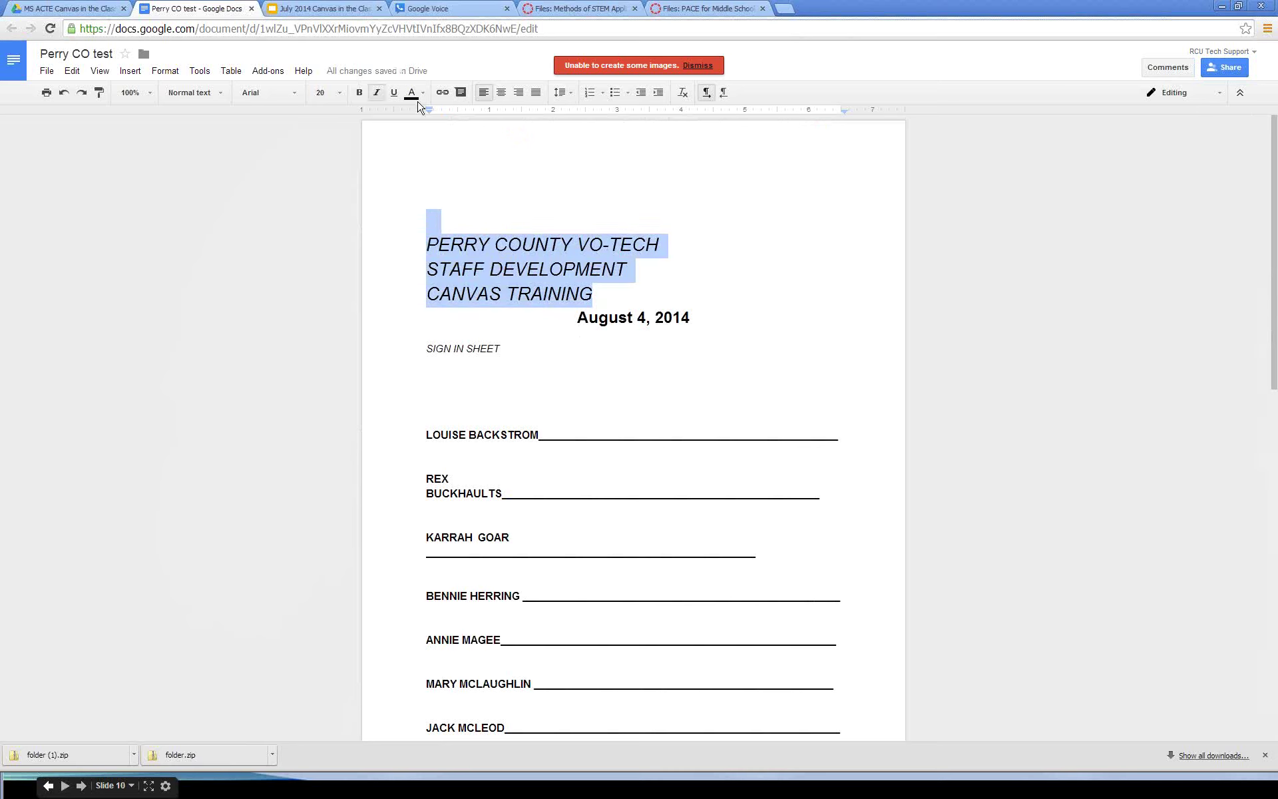
{"action": "left_click", "coordinate": [502, 92]}
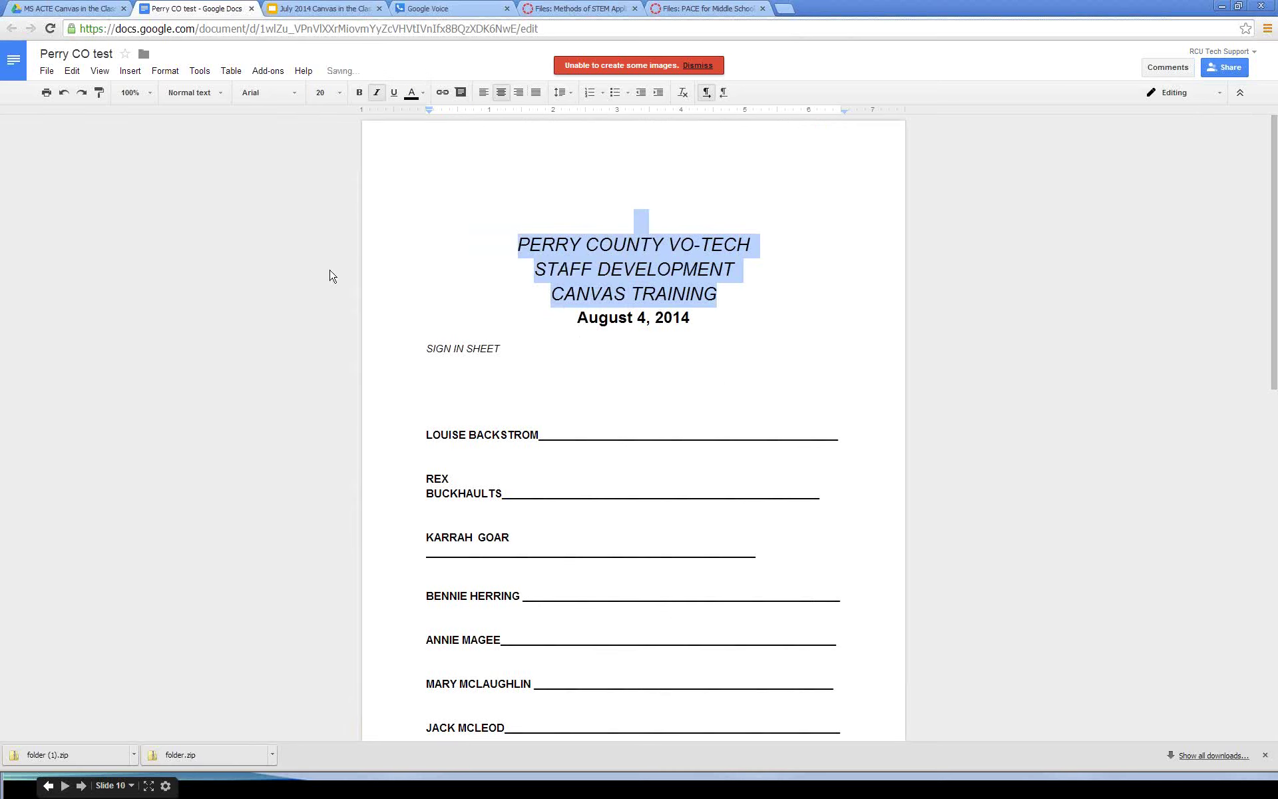
{"action": "left_click", "coordinate": [64, 92]}
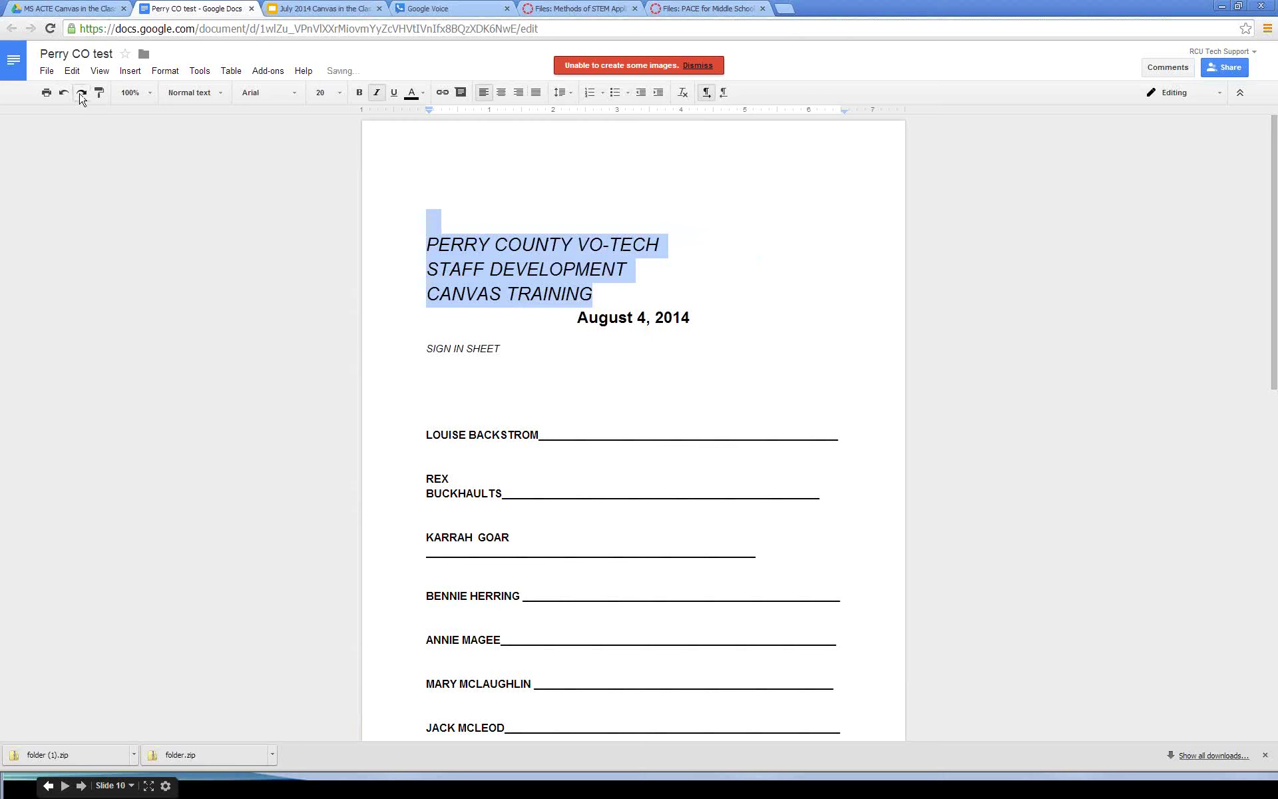
{"action": "left_click", "coordinate": [82, 92]}
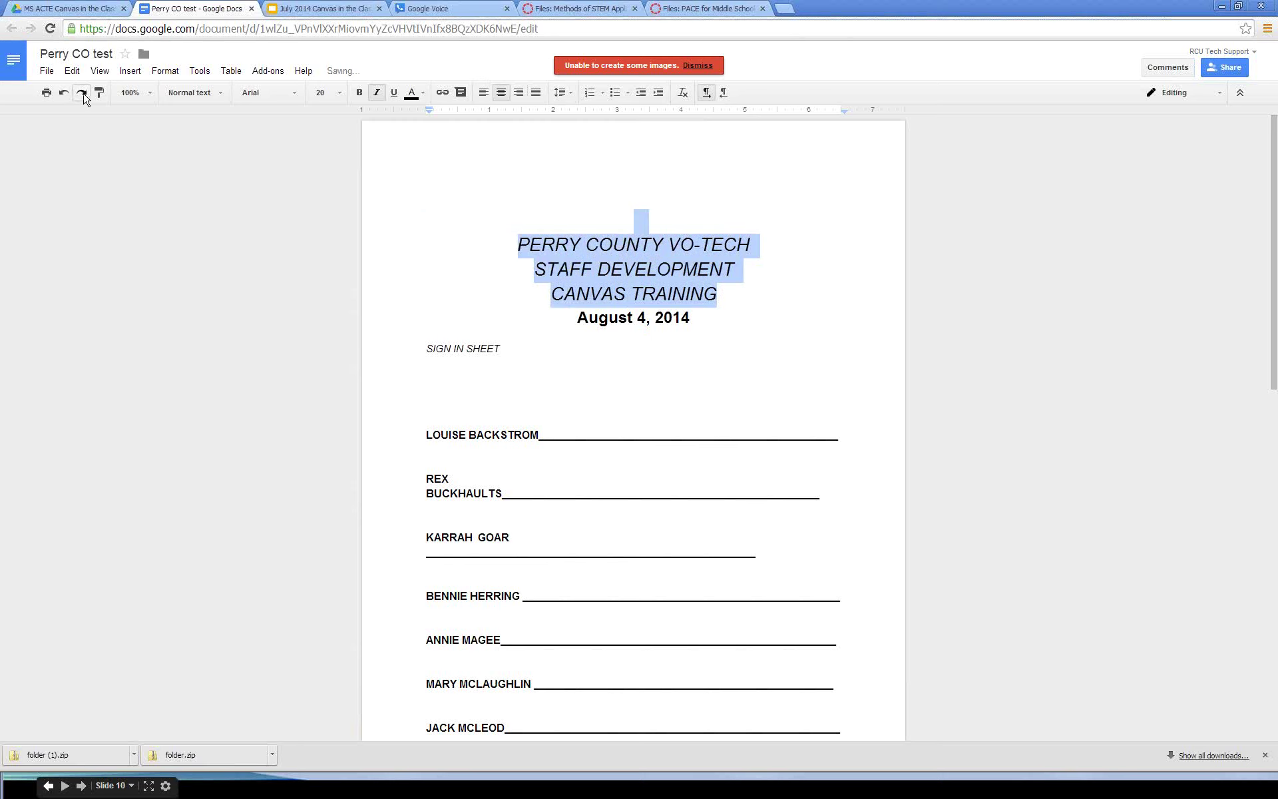
{"action": "left_click", "coordinate": [48, 72]}
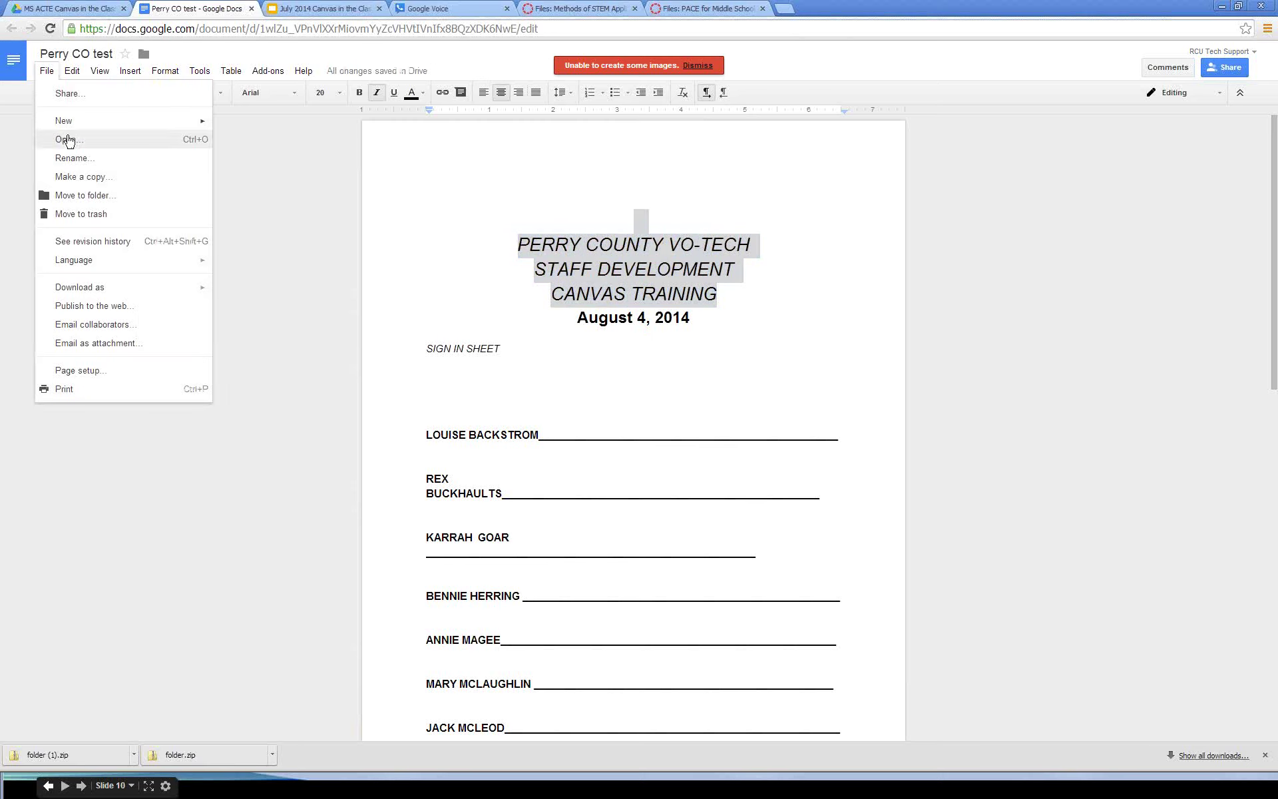
Step: Set Perry CO test to 'Anyone with the link' can view, and copy its share link
{"action": "left_click", "coordinate": [69, 94]}
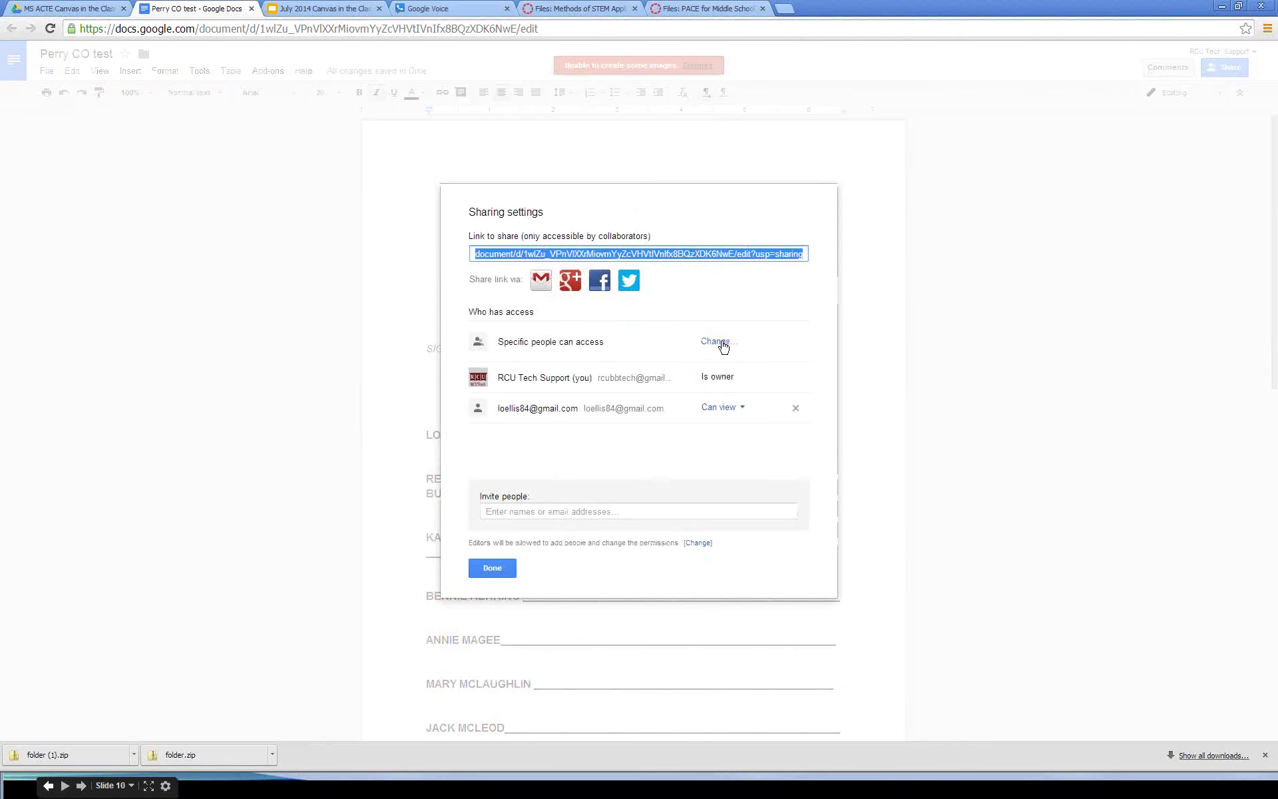
{"action": "left_click", "coordinate": [724, 342]}
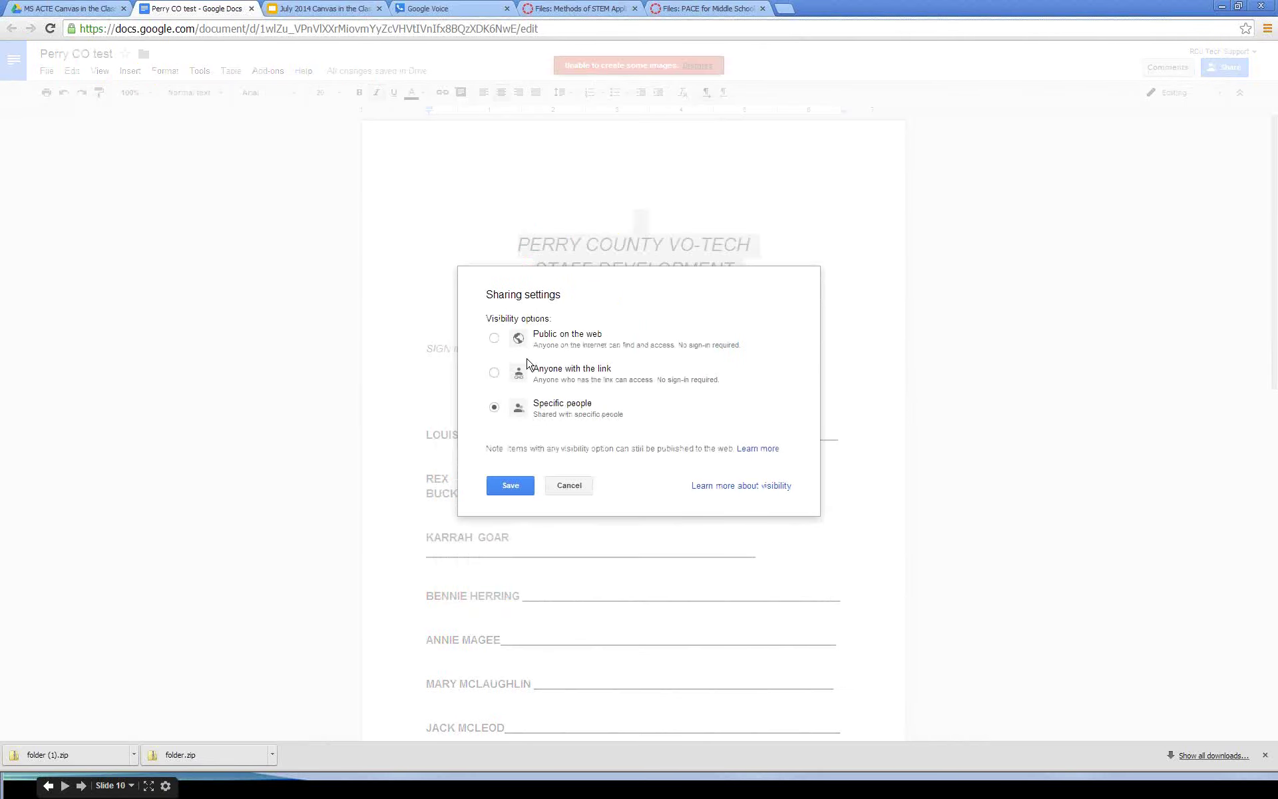
{"action": "left_click", "coordinate": [494, 373]}
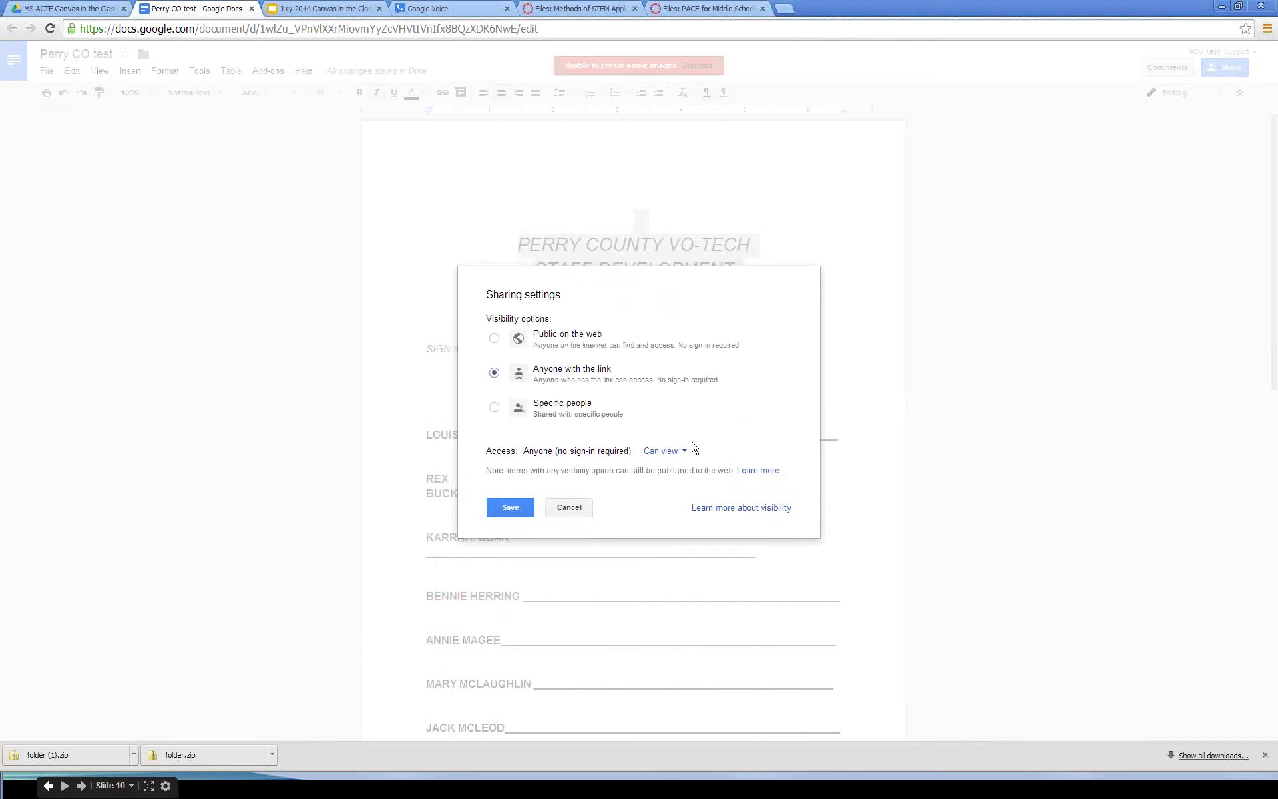
{"action": "left_click", "coordinate": [510, 507]}
{"action": "right_click", "coordinate": [734, 255]}
{"action": "left_click", "coordinate": [767, 312]}
{"action": "left_click", "coordinate": [492, 568]}
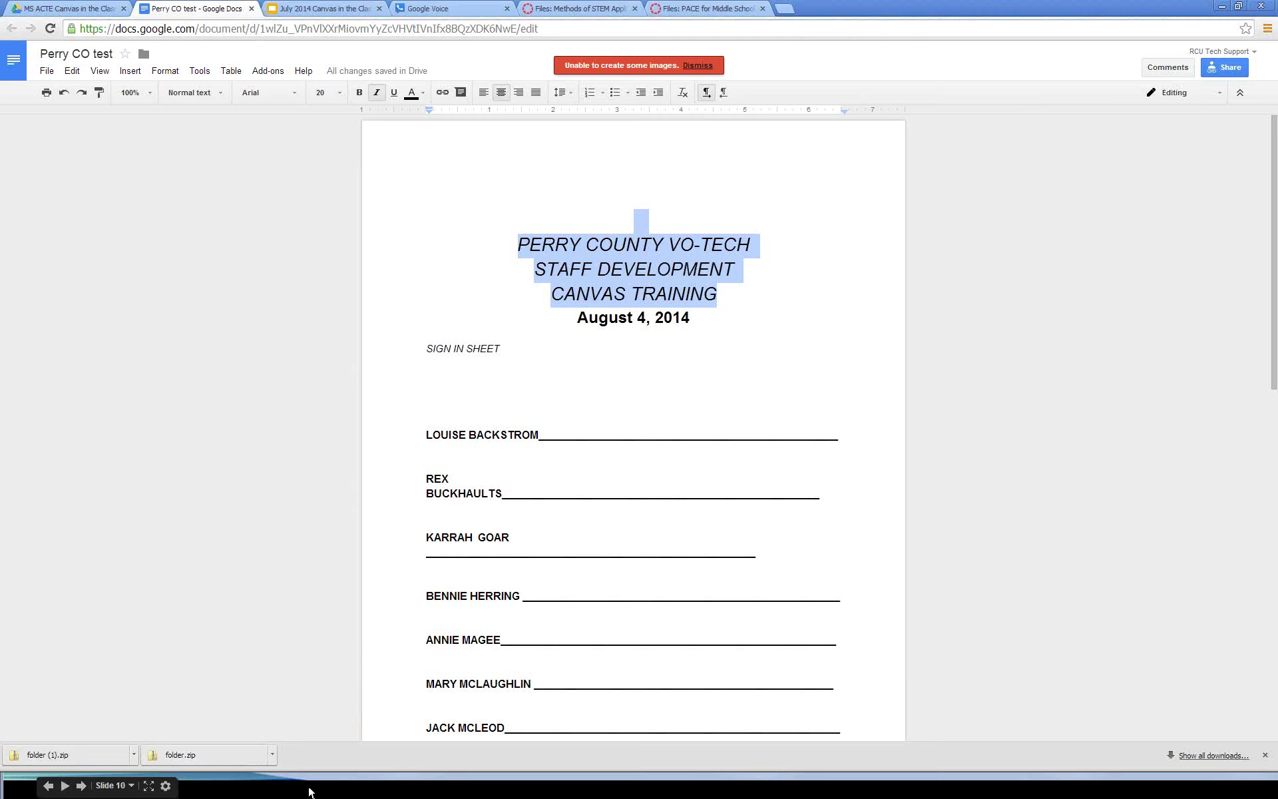
Step: Return to the Canvas 101 course in Firefox and go to its Modules page
{"action": "key", "text": "super"}
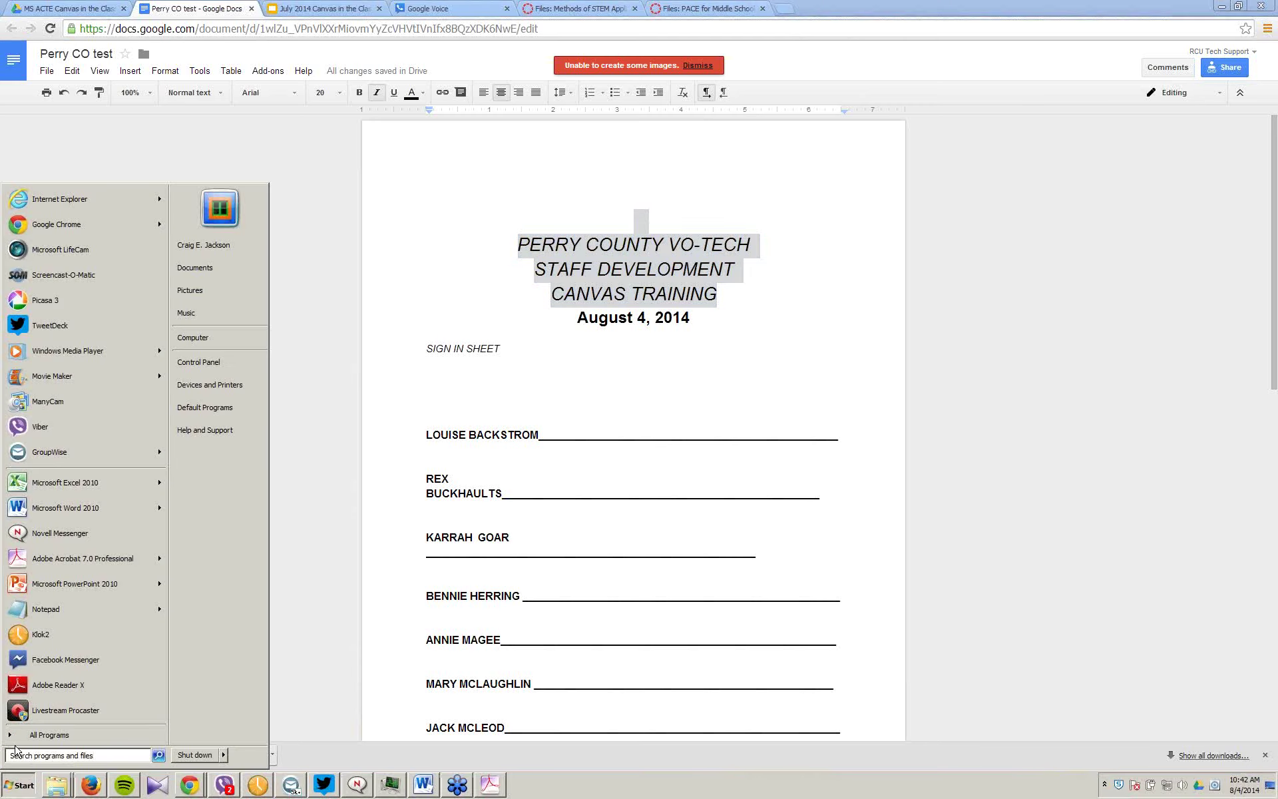
{"action": "left_click", "coordinate": [91, 786]}
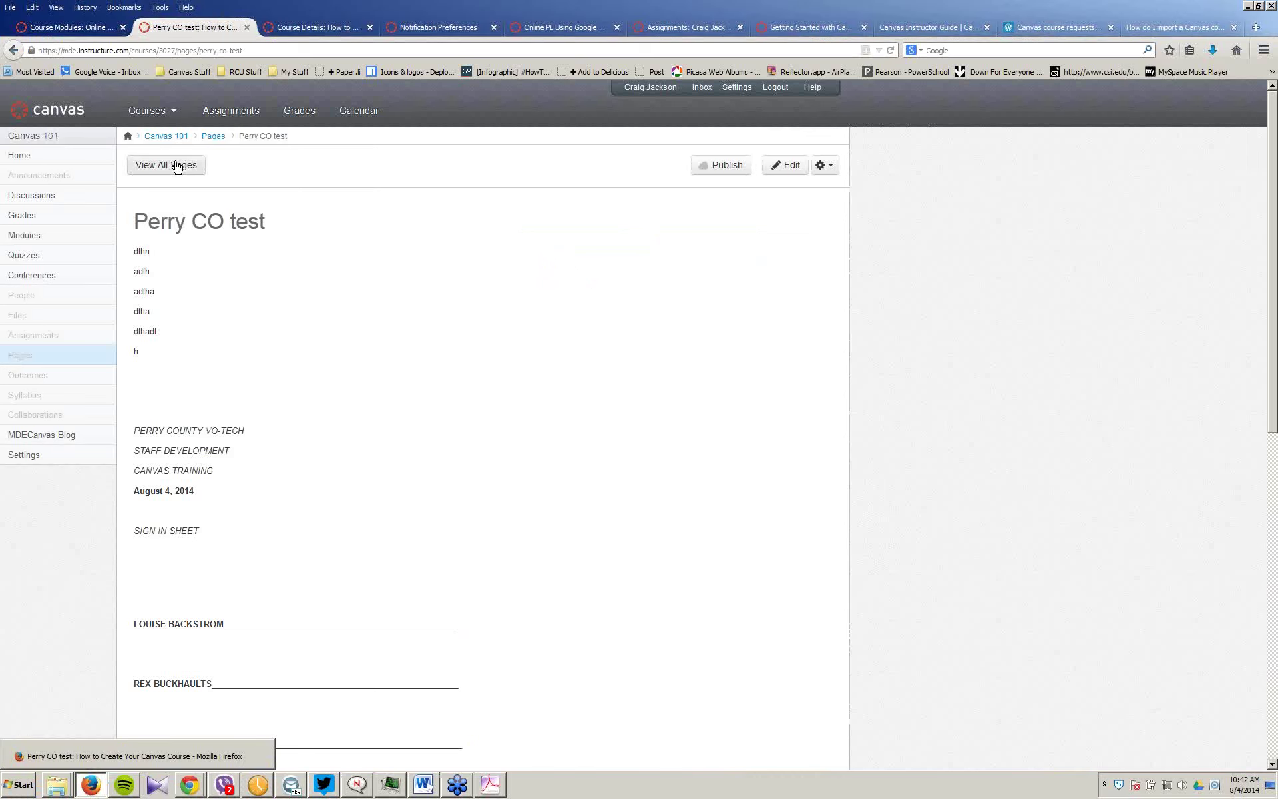
{"action": "left_click", "coordinate": [177, 166]}
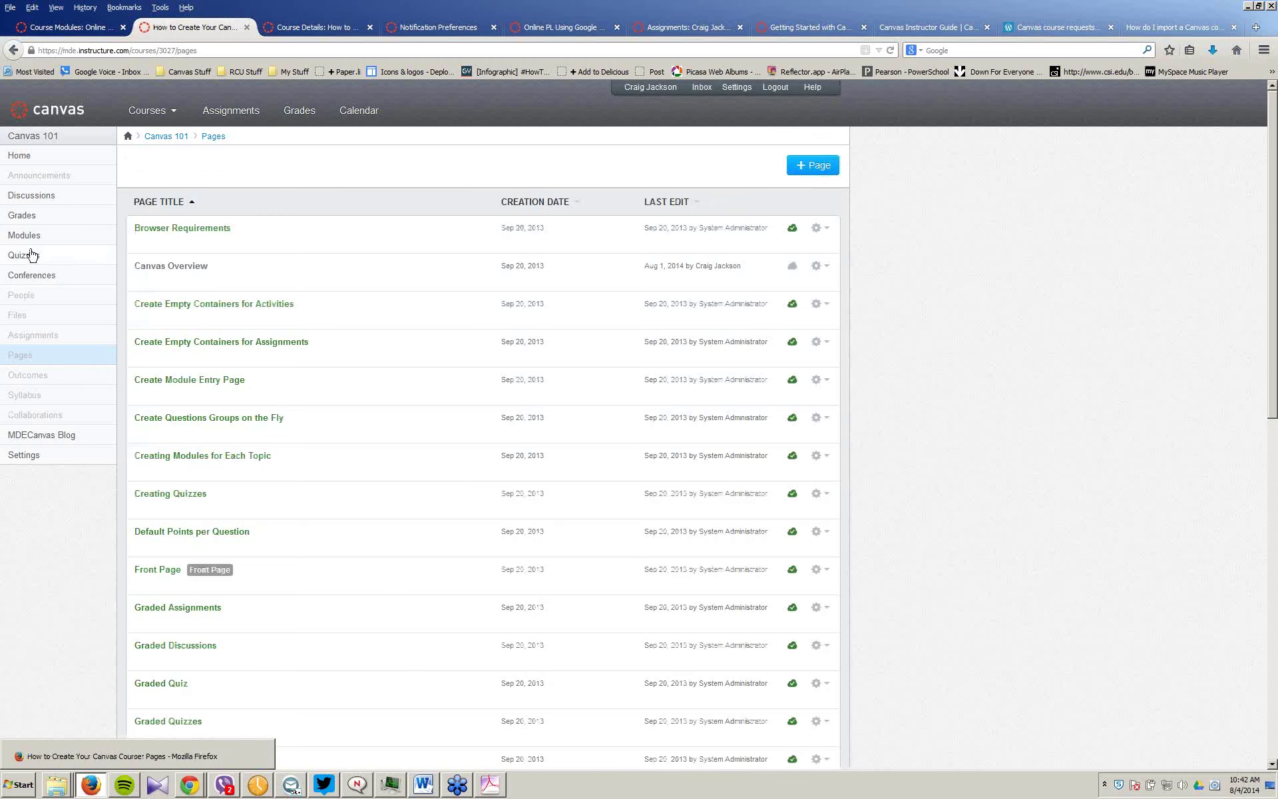
{"action": "left_click", "coordinate": [33, 238]}
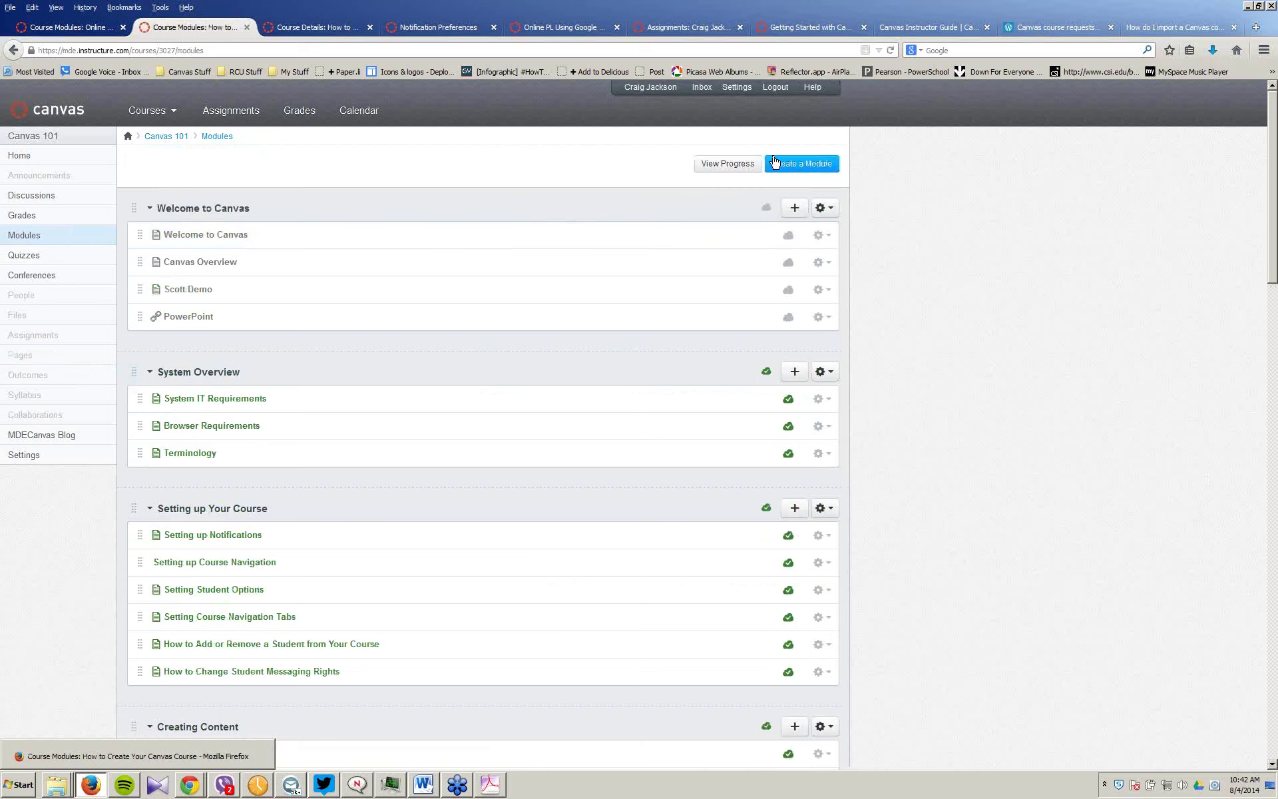
{"action": "left_click", "coordinate": [794, 208]}
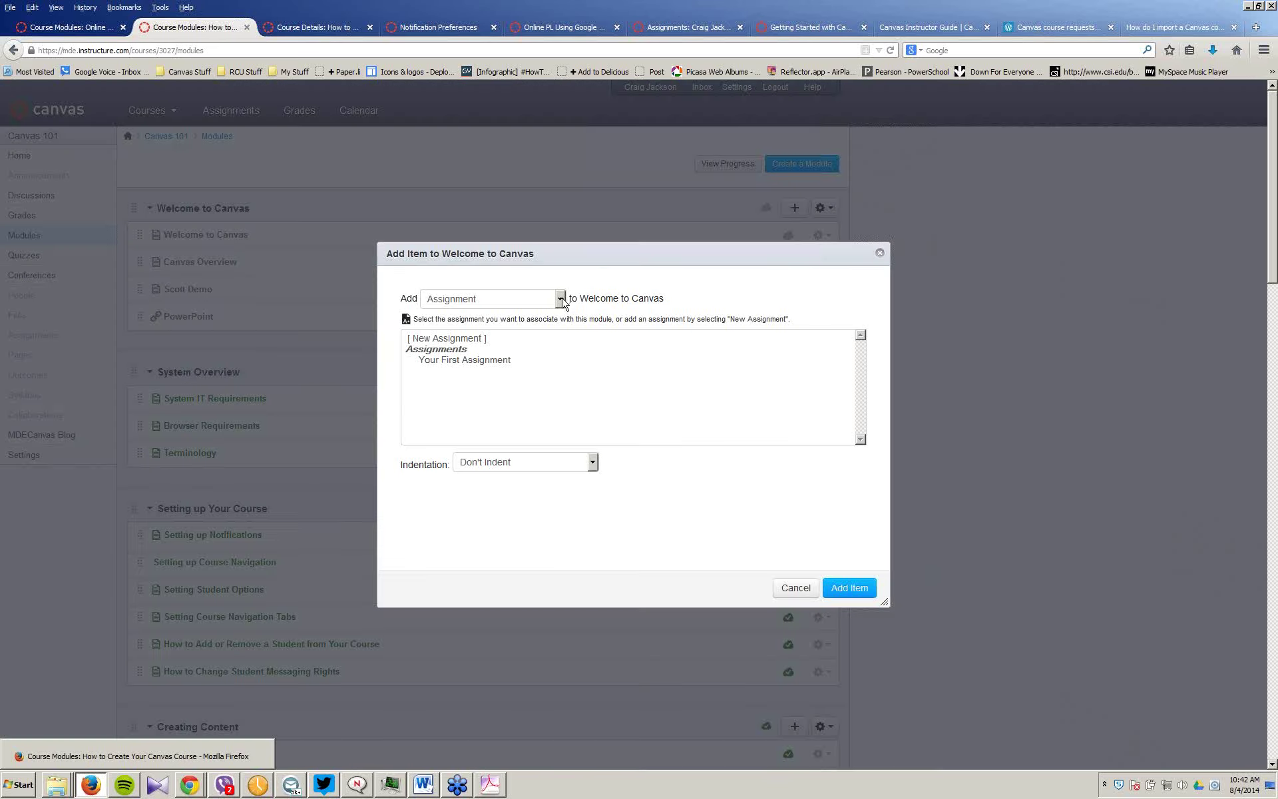
Step: Add an External URL item called Google Demo, using the pasted share link, to Welcome to Canvas
{"action": "left_click", "coordinate": [562, 299]}
{"action": "left_click", "coordinate": [468, 380]}
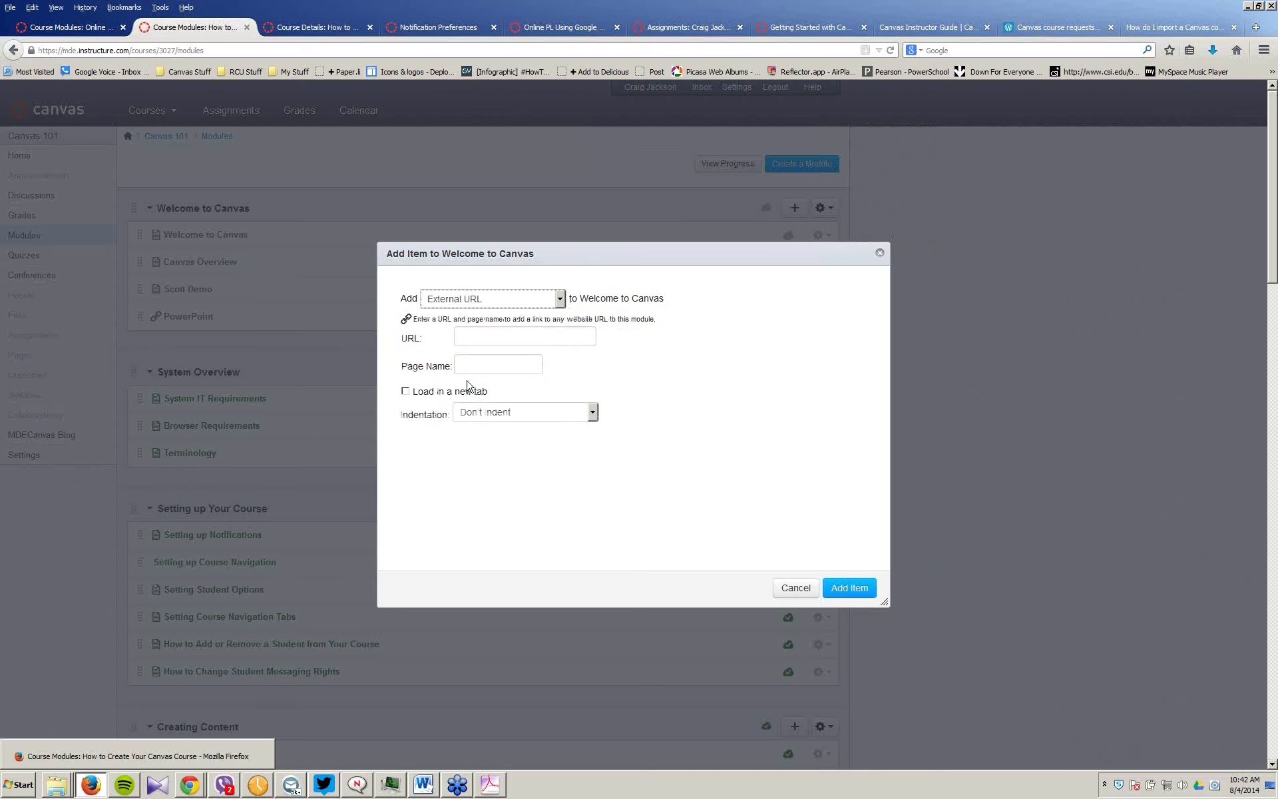
{"action": "left_click", "coordinate": [478, 336]}
{"action": "key", "text": "ctrl+v"}
{"action": "left_click", "coordinate": [489, 367]}
{"action": "type", "text": "Goog"}
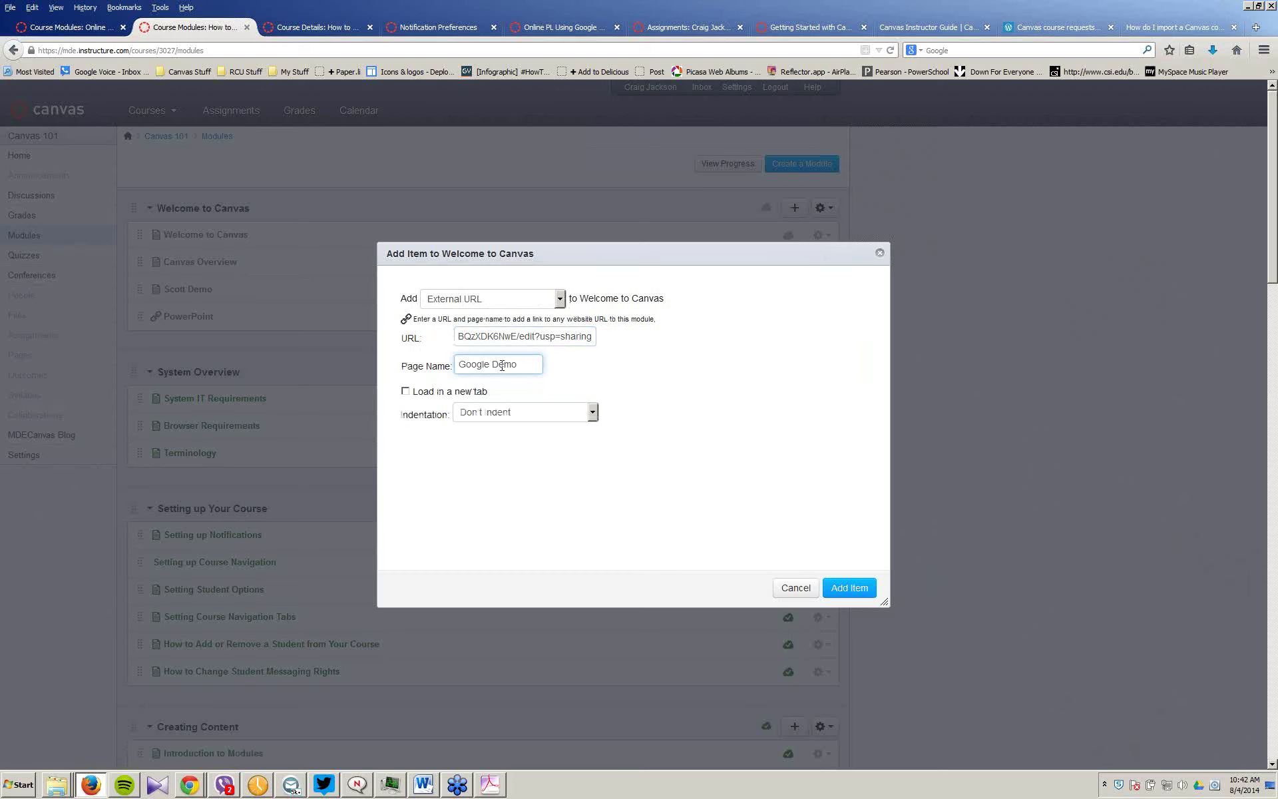
{"action": "left_click", "coordinate": [849, 588]}
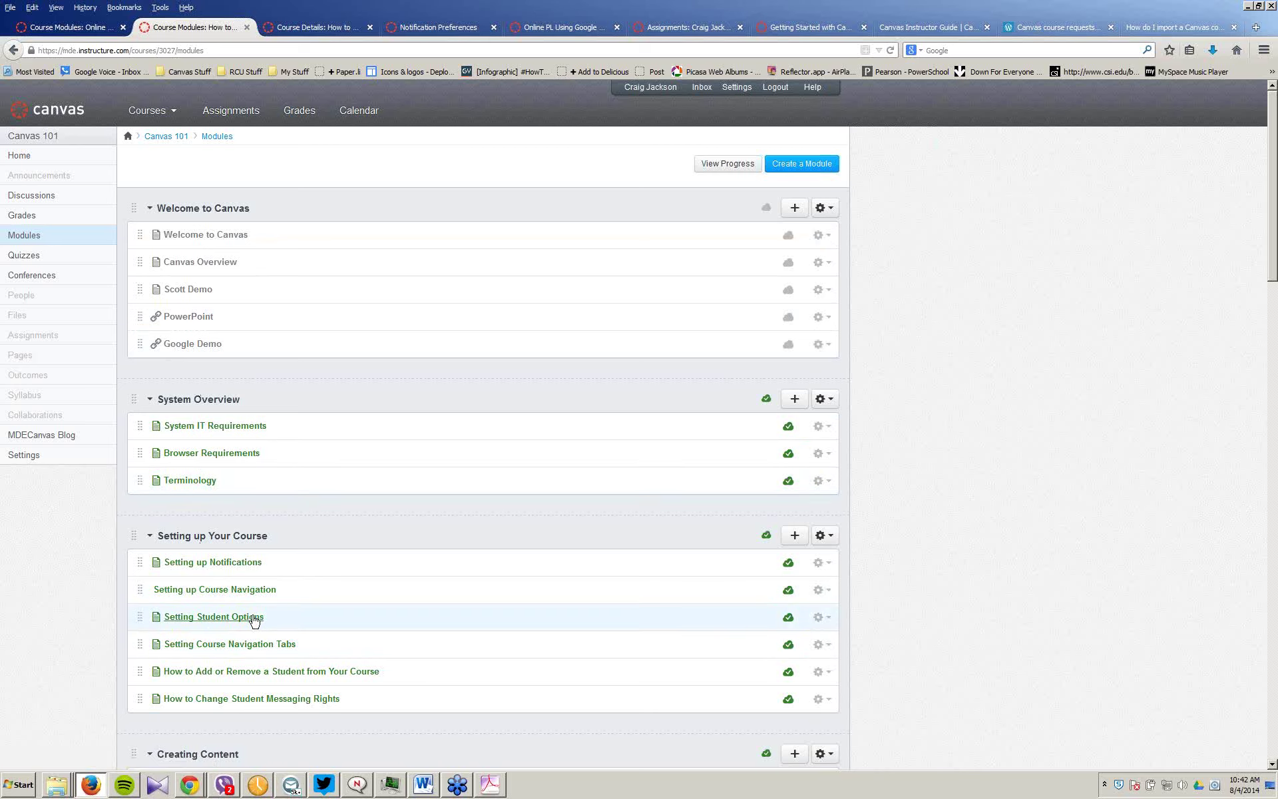
Step: View the Google Demo item's embedded Perry CO test sheet, then open Modules in a new tab
{"action": "left_click", "coordinate": [194, 344]}
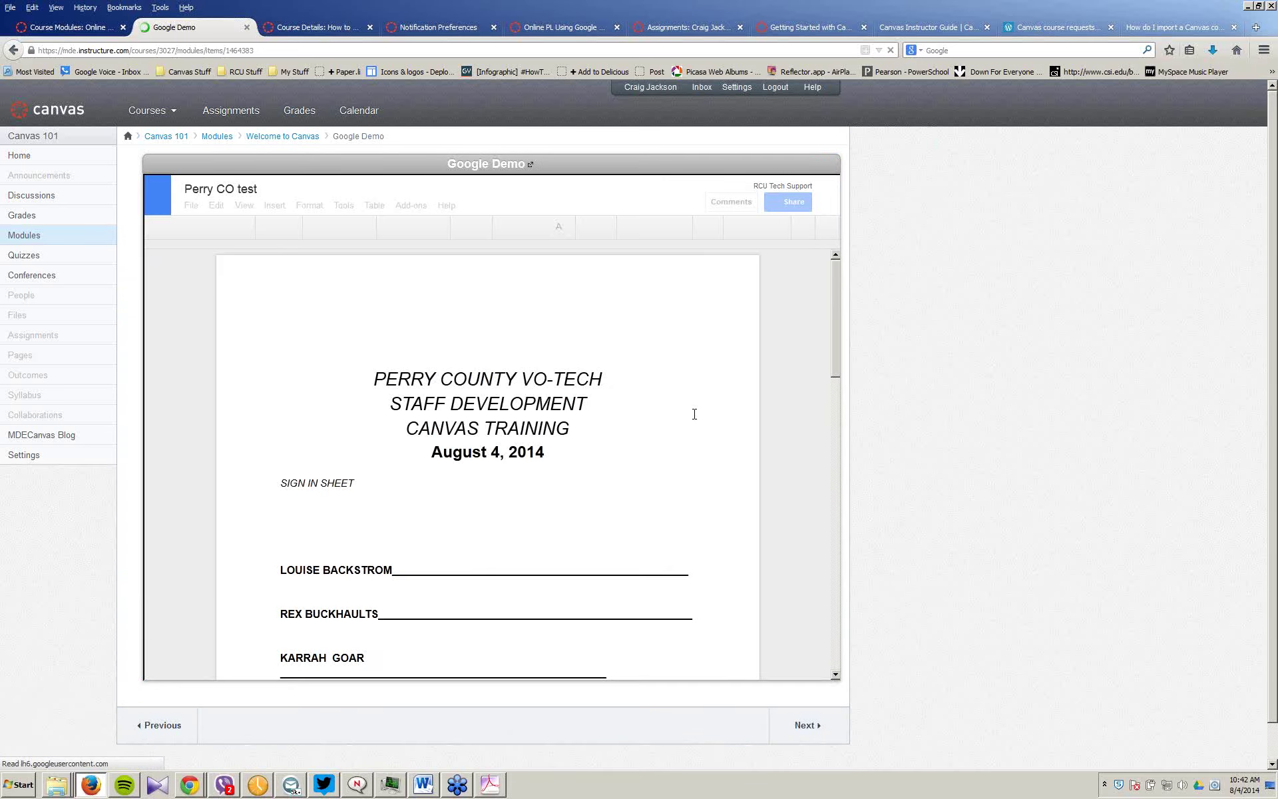
{"action": "scroll", "coordinate": [694, 414], "scroll_direction": "down", "scroll_amount": 3}
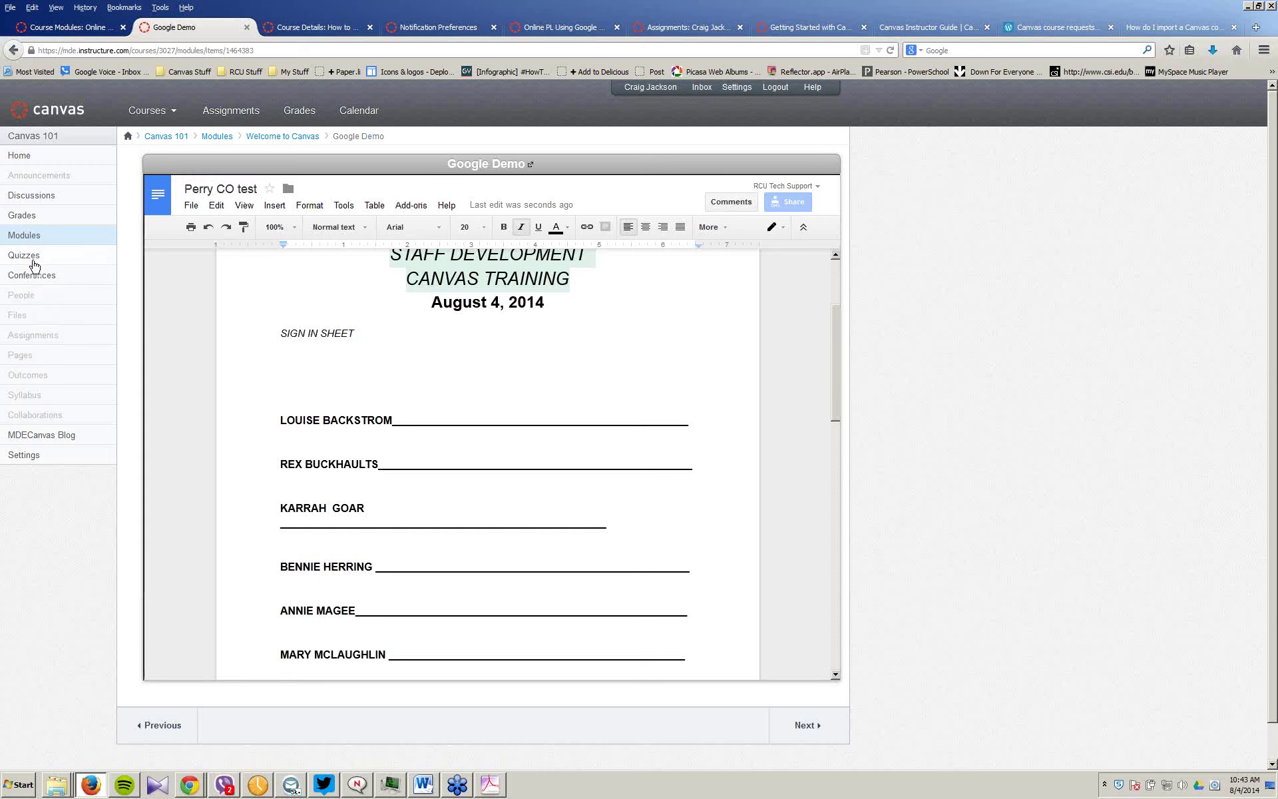
{"action": "middle_click", "coordinate": [27, 234]}
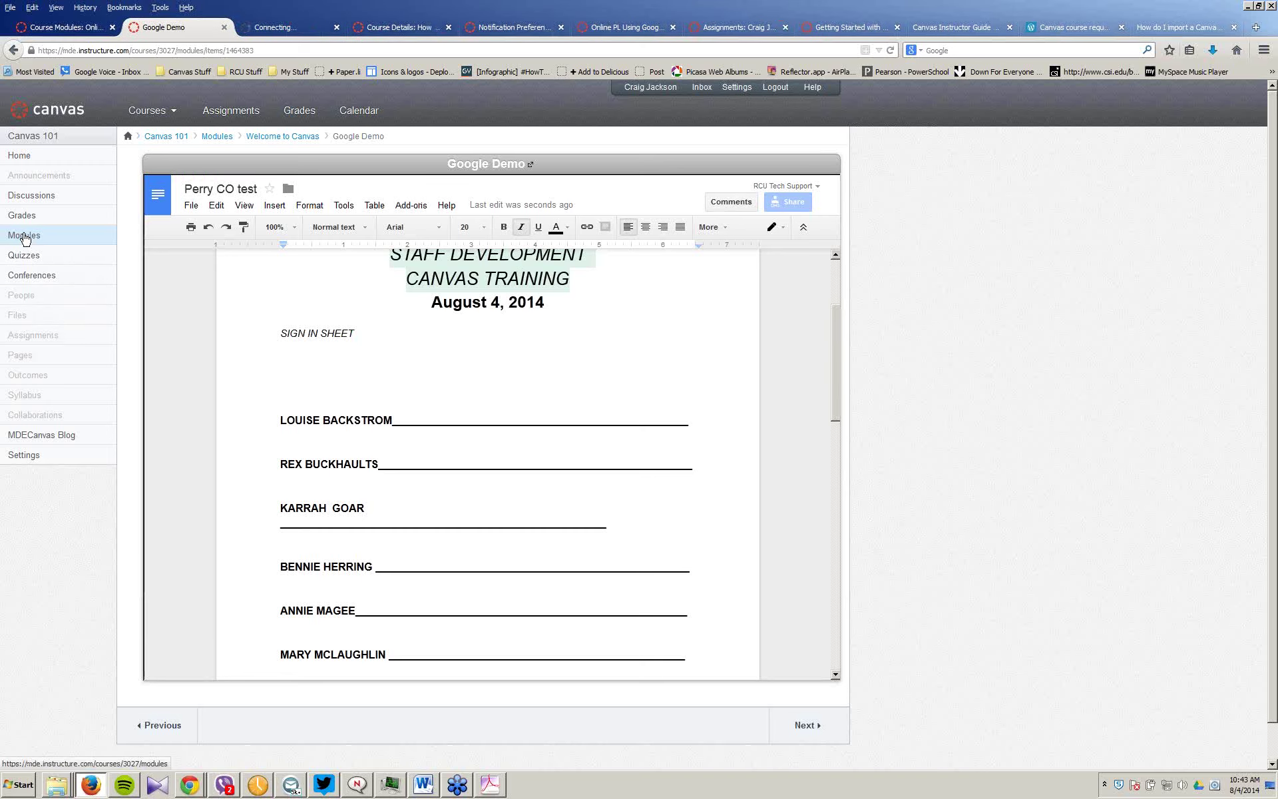
Step: In the new tab, open the Canvas 101 pages list and scroll down to Perry CO test
{"action": "left_click", "coordinate": [278, 30]}
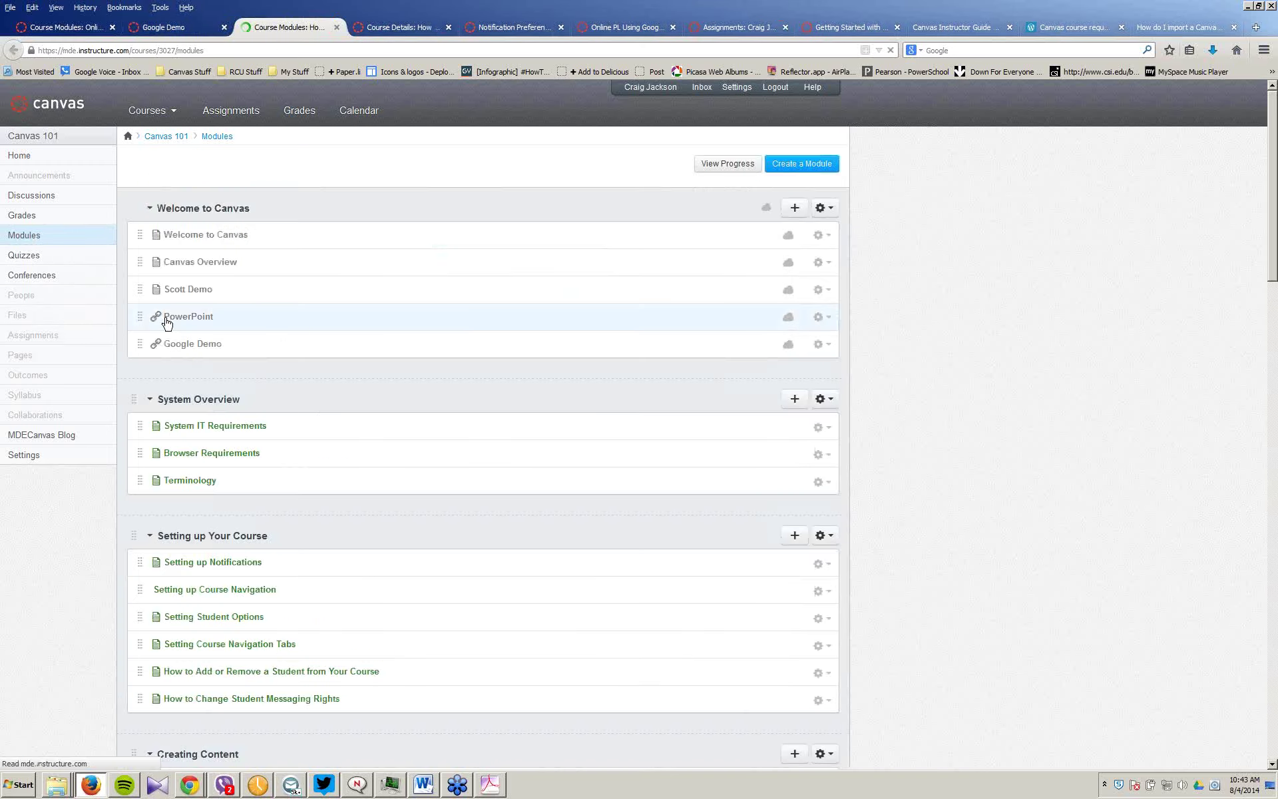
{"action": "left_click", "coordinate": [27, 296]}
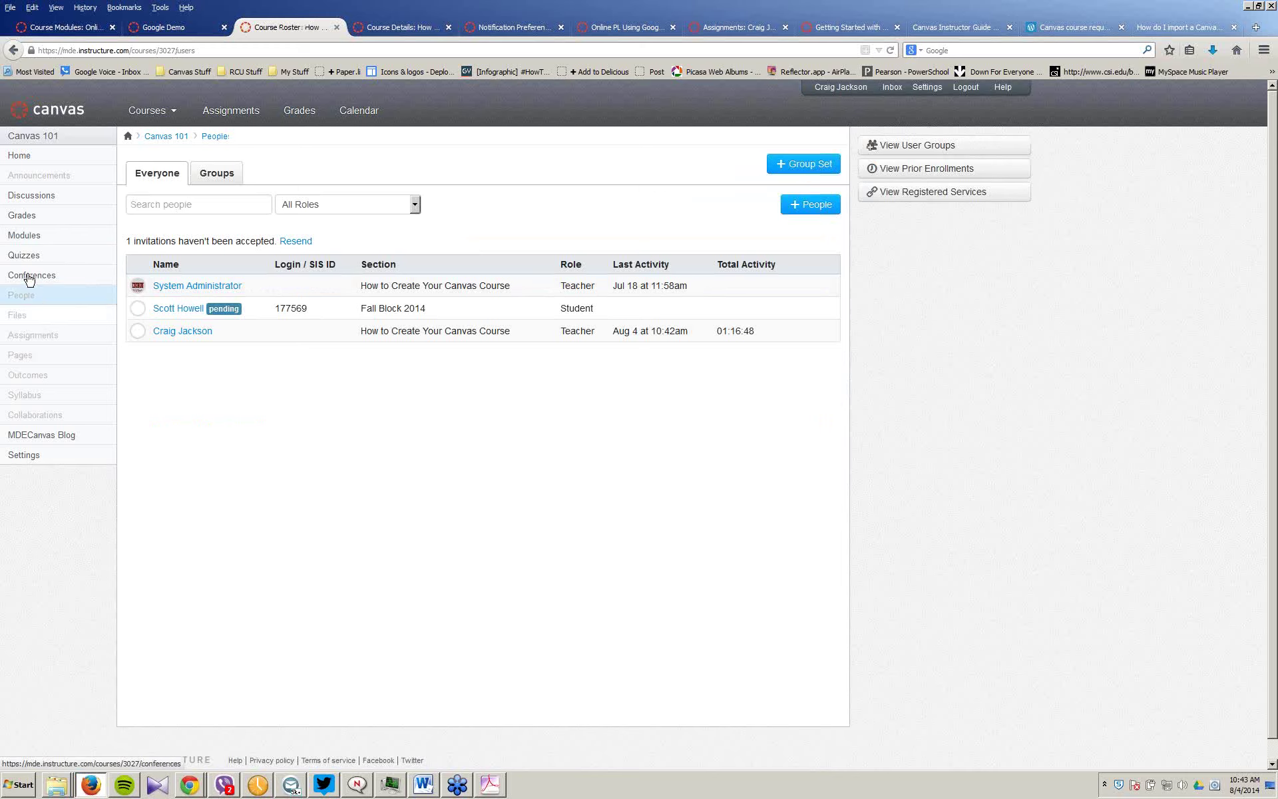
{"action": "left_click", "coordinate": [28, 365]}
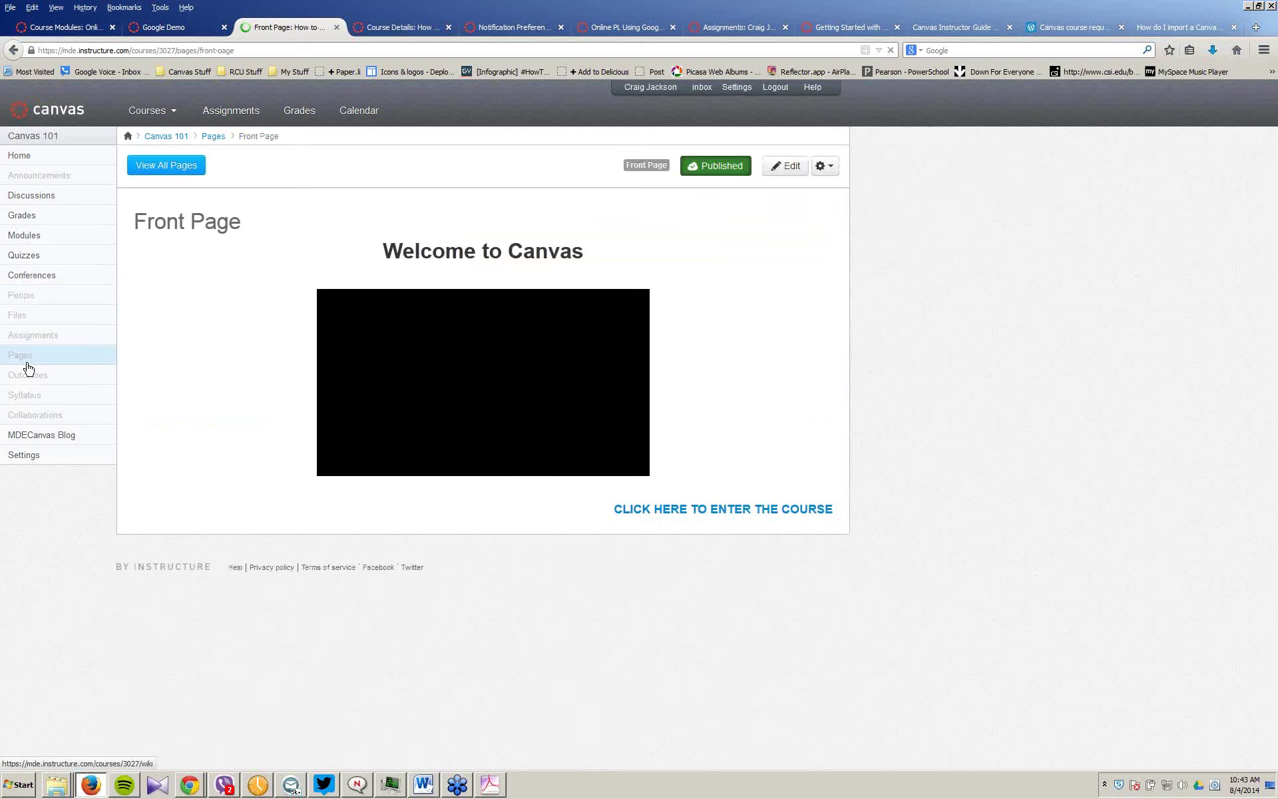
{"action": "left_click", "coordinate": [179, 167]}
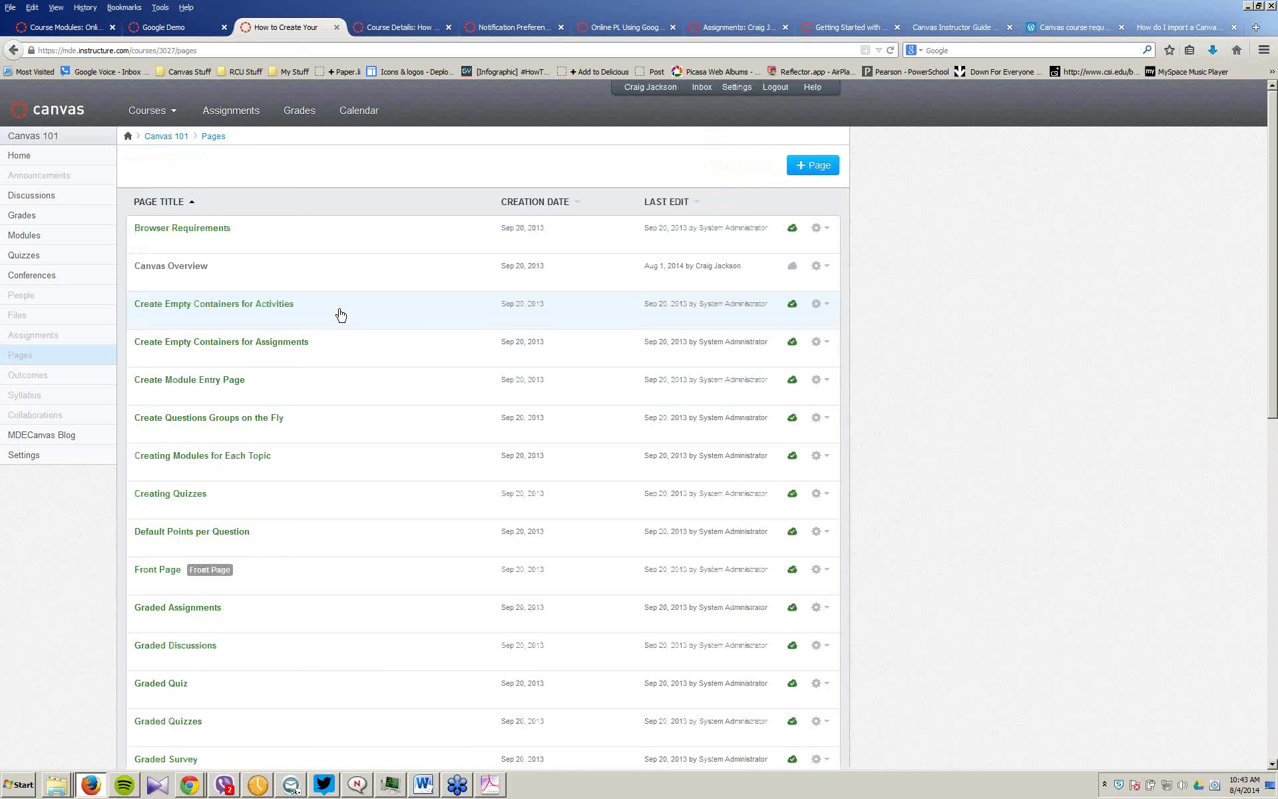
{"action": "scroll", "coordinate": [341, 314], "scroll_direction": "down", "scroll_amount": 5}
{"action": "scroll", "coordinate": [346, 309], "scroll_direction": "down", "scroll_amount": 7}
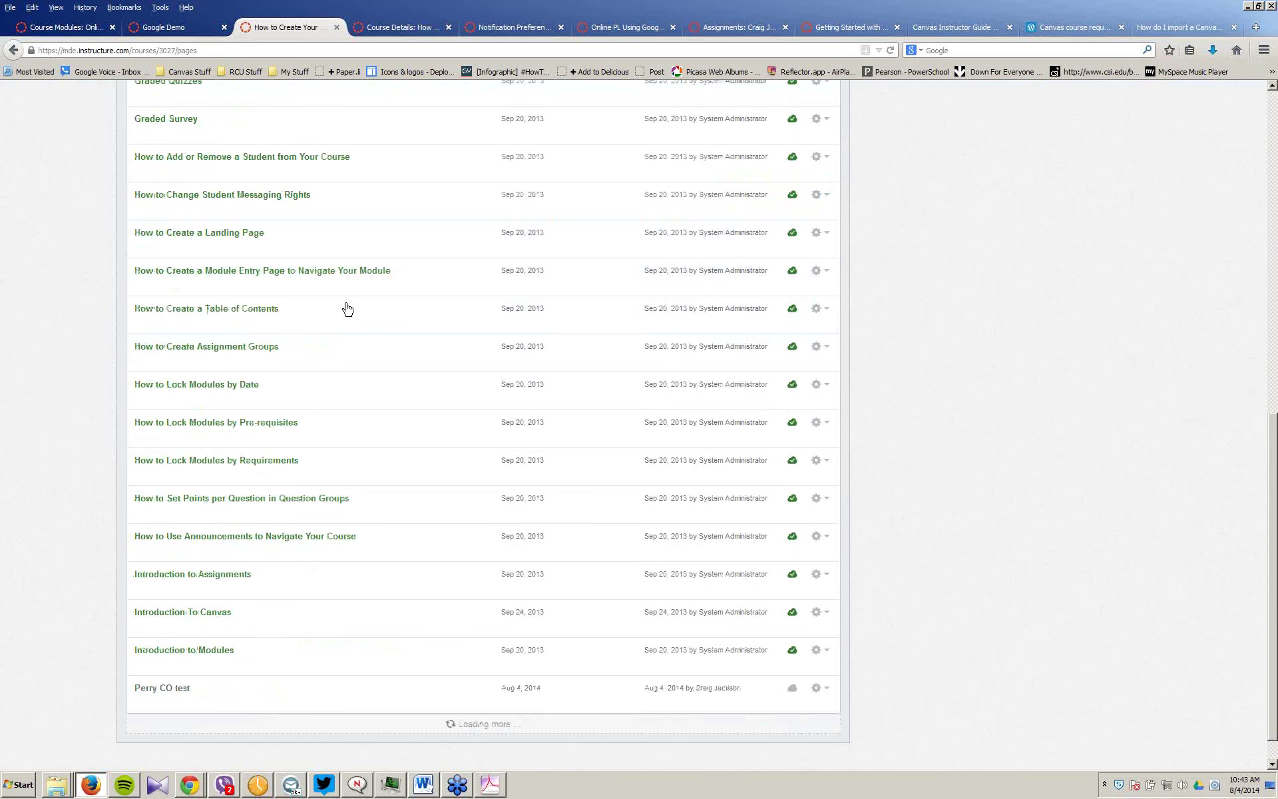
{"action": "scroll", "coordinate": [191, 650], "scroll_direction": "down", "scroll_amount": 2}
Step: Open the Perry CO test page, publish it, and select its sign-in sheet text
{"action": "left_click", "coordinate": [154, 579]}
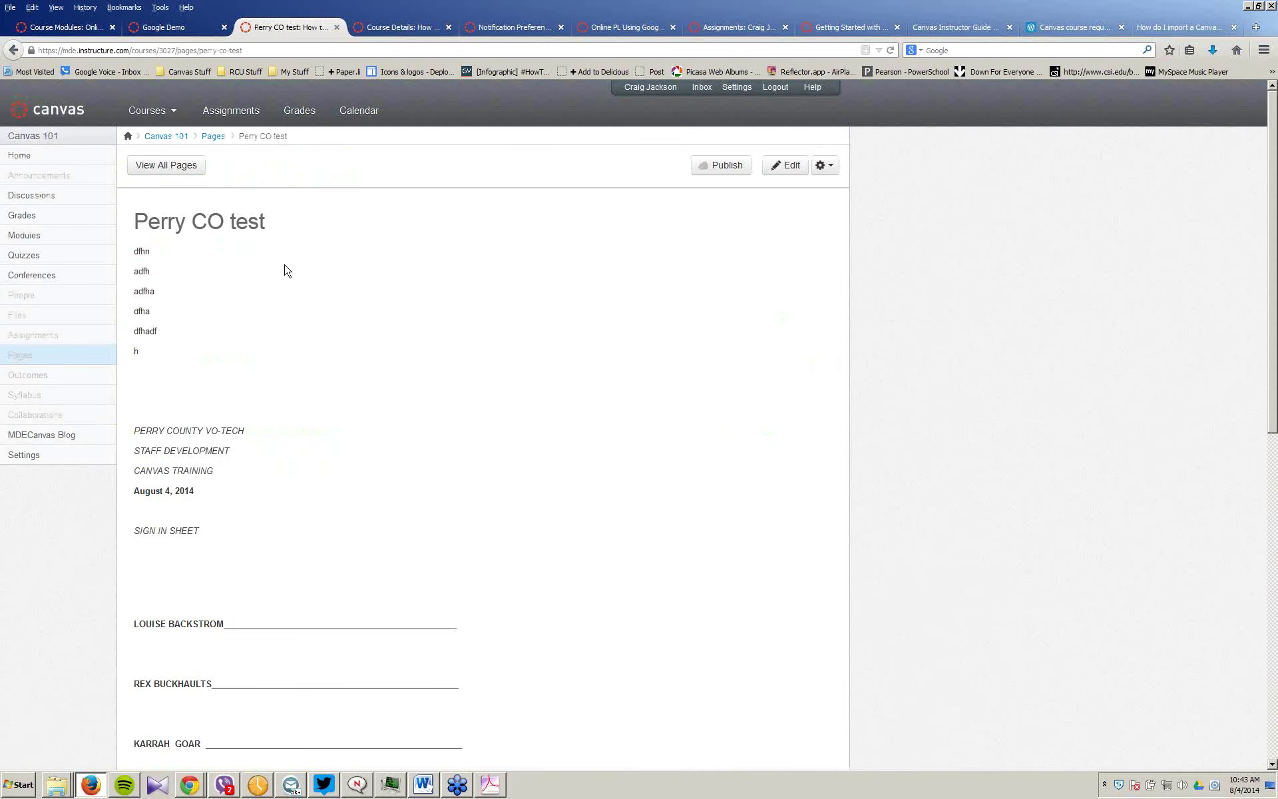
{"action": "left_click", "coordinate": [721, 165]}
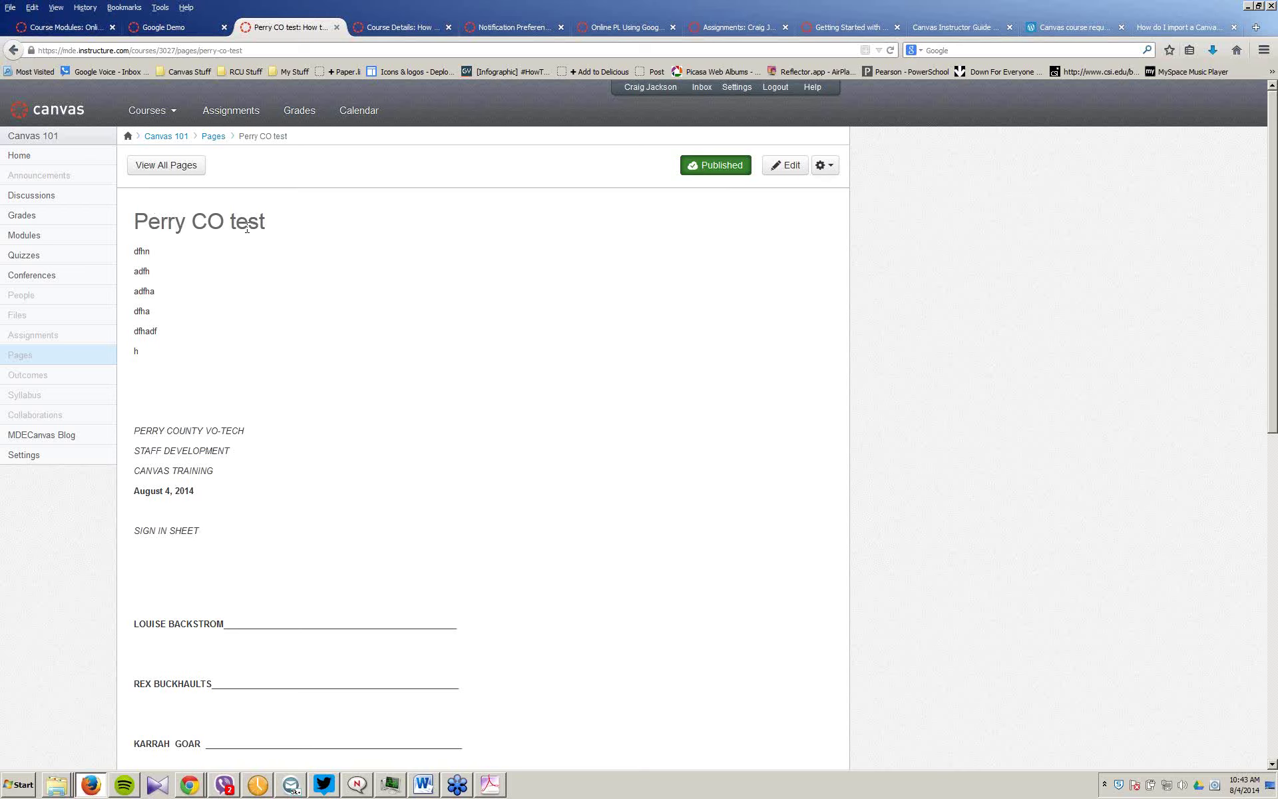
{"action": "left_click_drag", "start_coordinate": [137, 215], "coordinate": [520, 670]}
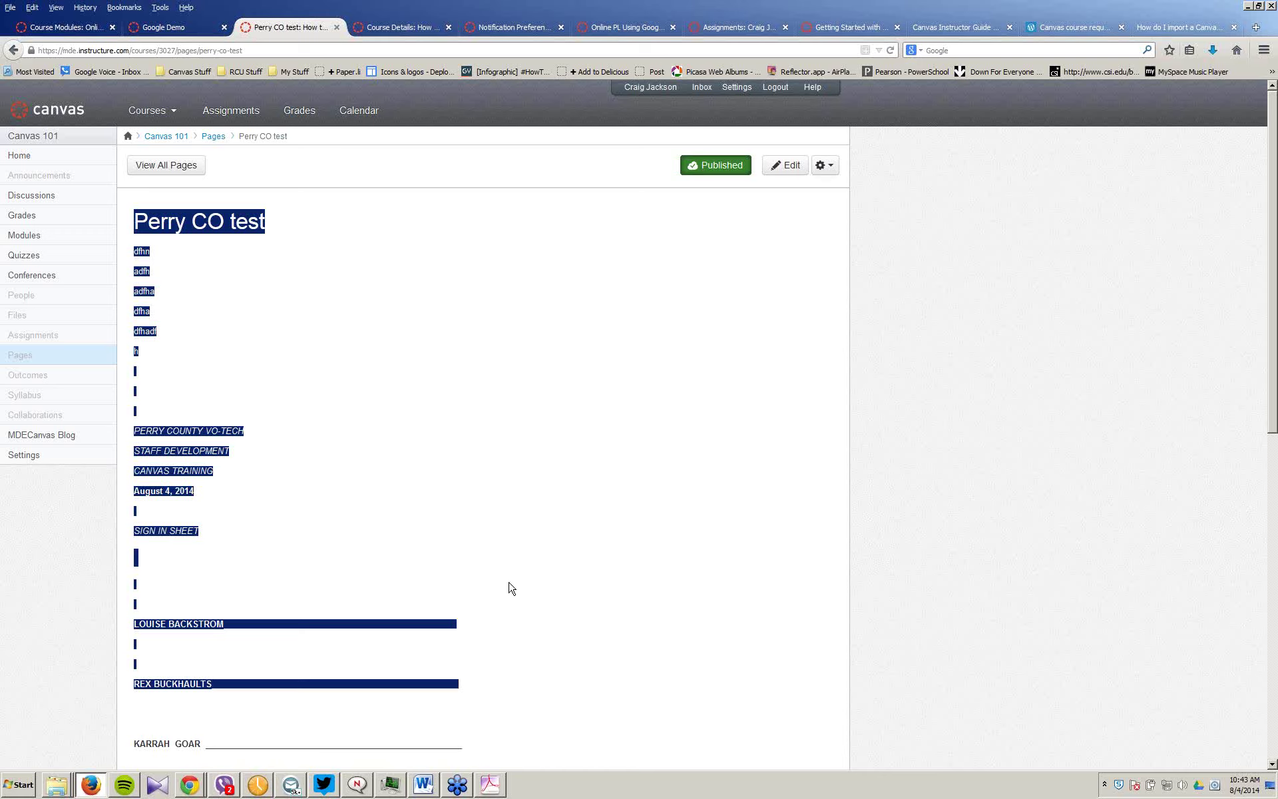
Step: Switch to the Google Demo tab and set the embedded doc to Viewing mode
{"action": "left_click", "coordinate": [163, 29]}
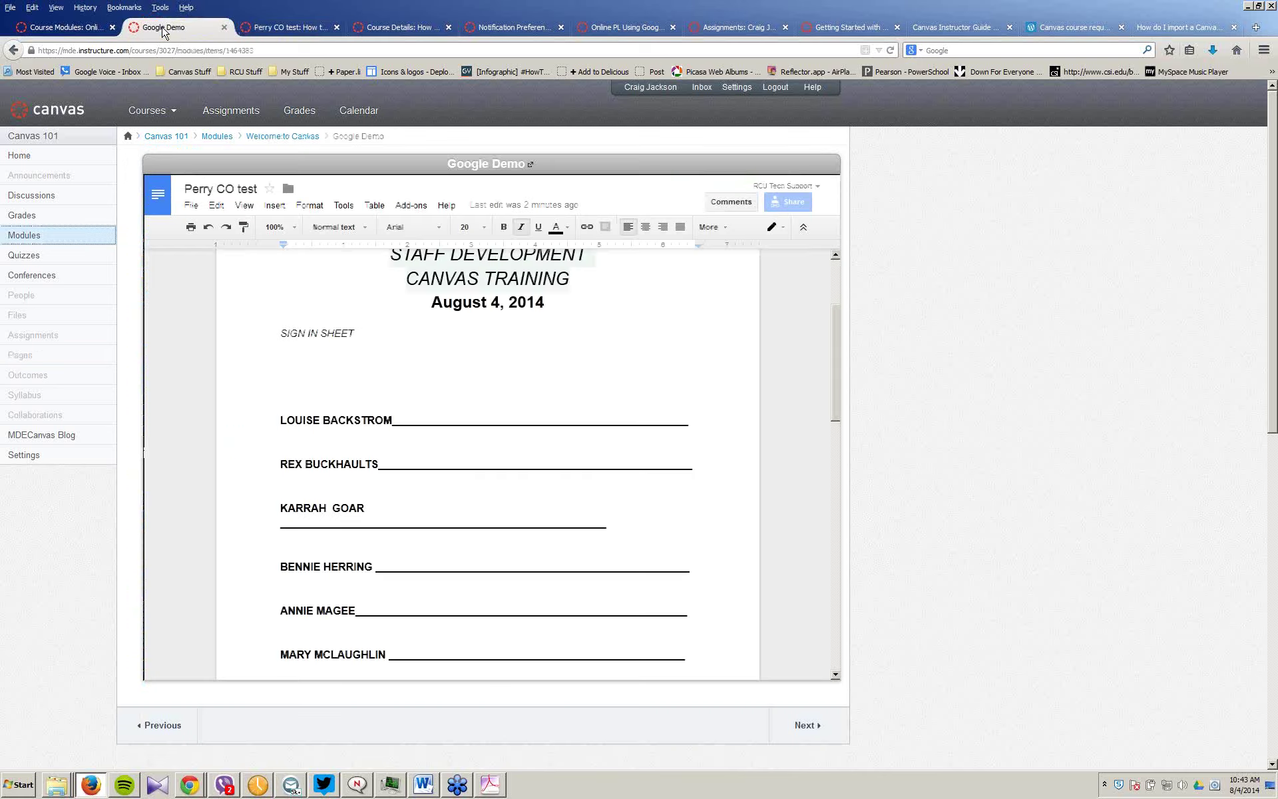
{"action": "left_click", "coordinate": [784, 231]}
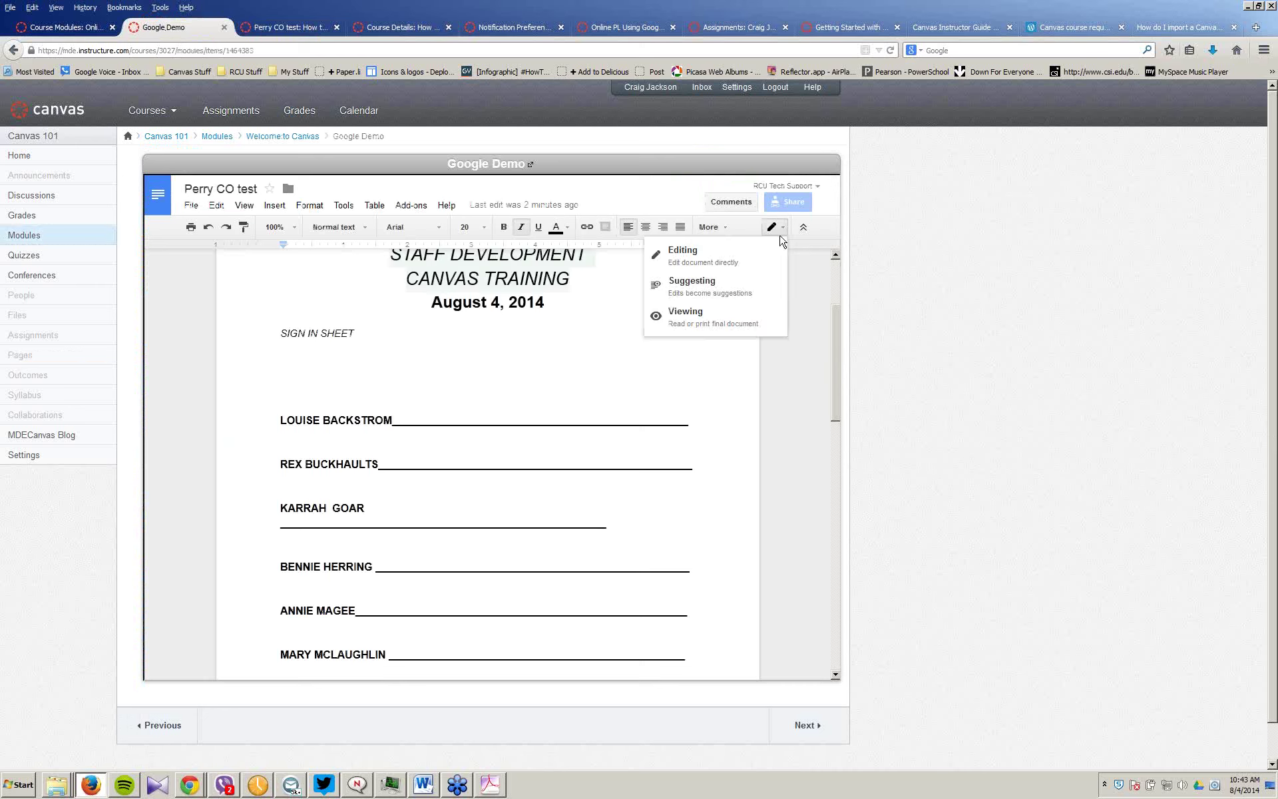
{"action": "left_click", "coordinate": [702, 311]}
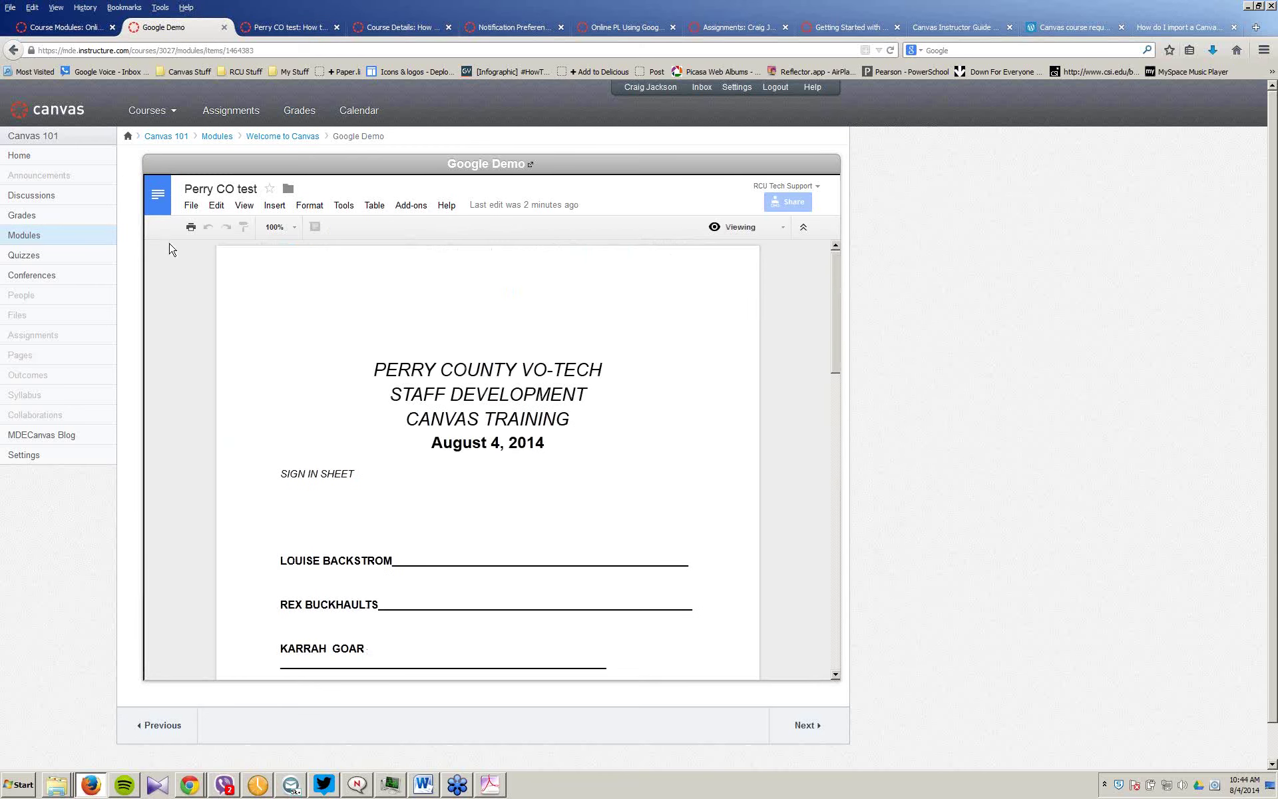
Step: Download the embedded doc as PerryCOtest.pdf via File > Download as > PDF Document
{"action": "left_click", "coordinate": [195, 209]}
{"action": "mouse_move", "coordinate": [270, 433]}
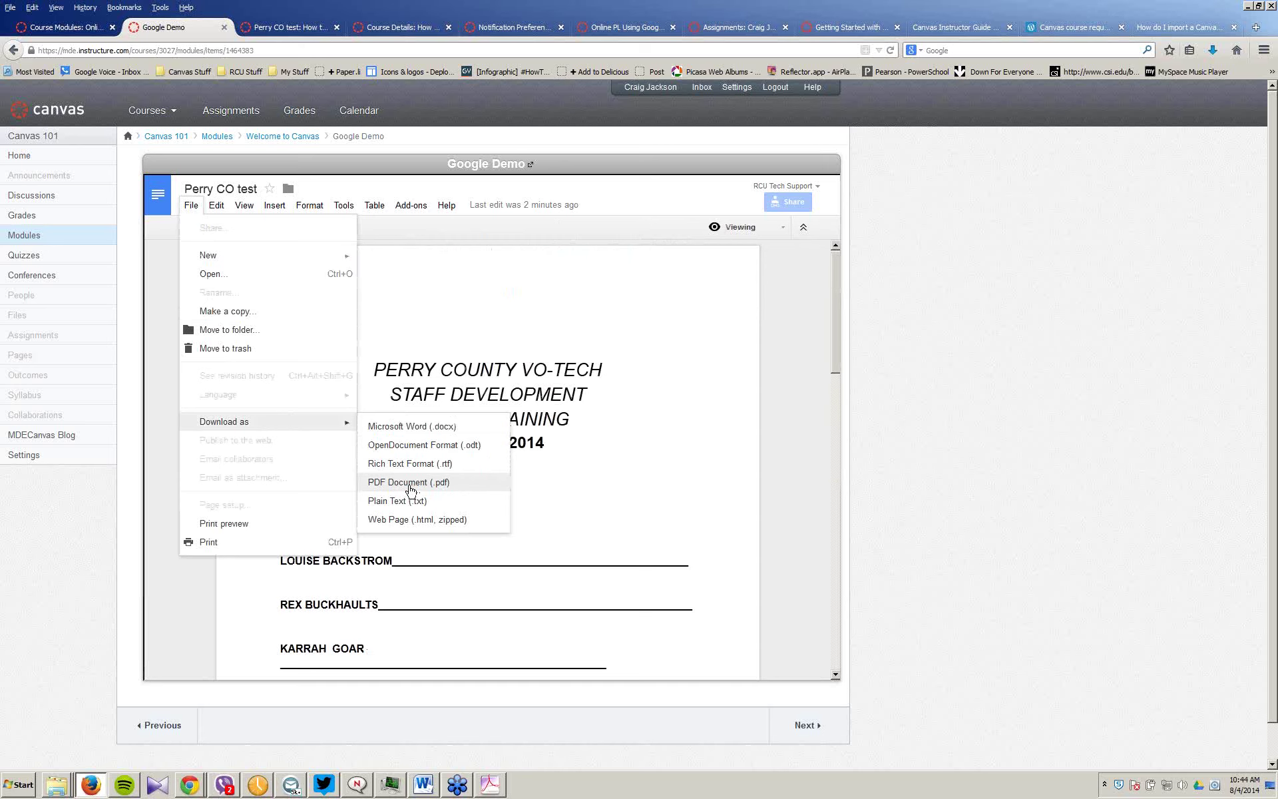
{"action": "left_click", "coordinate": [408, 483]}
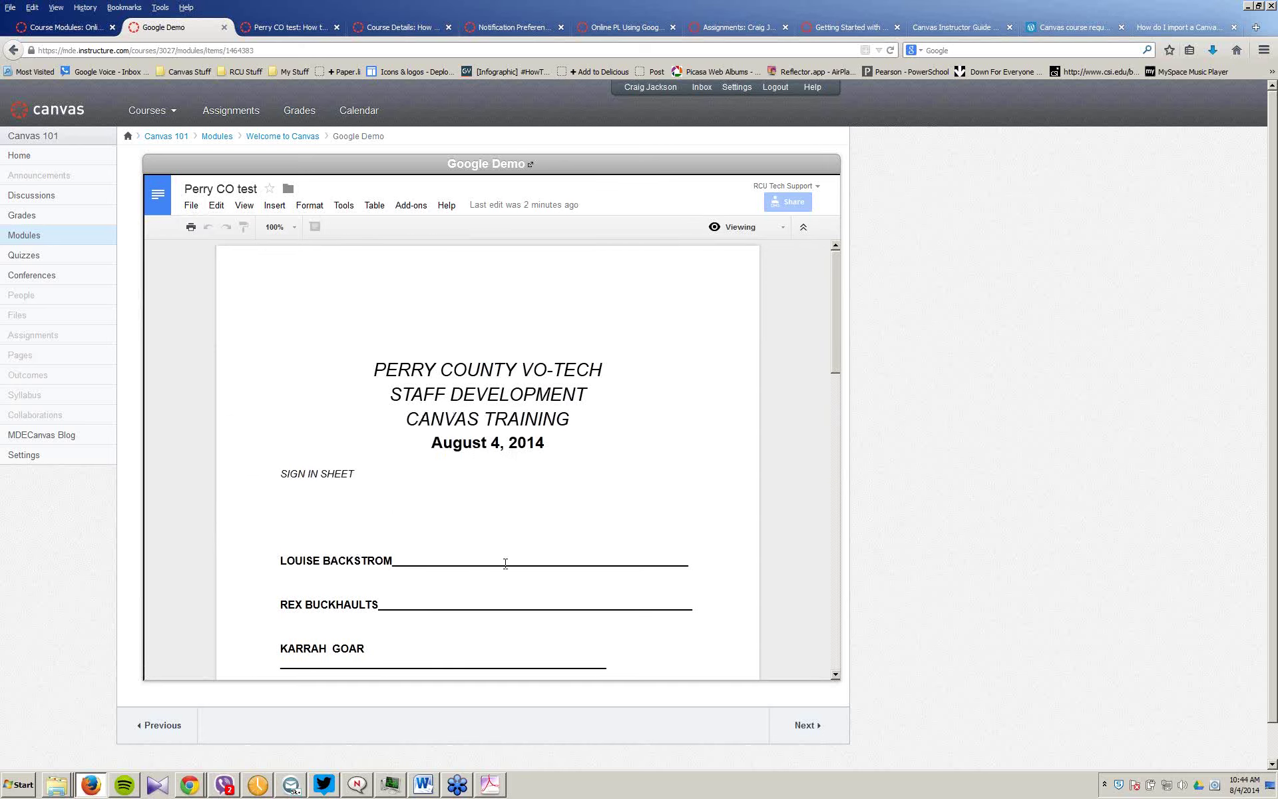
{"action": "left_click", "coordinate": [310, 205]}
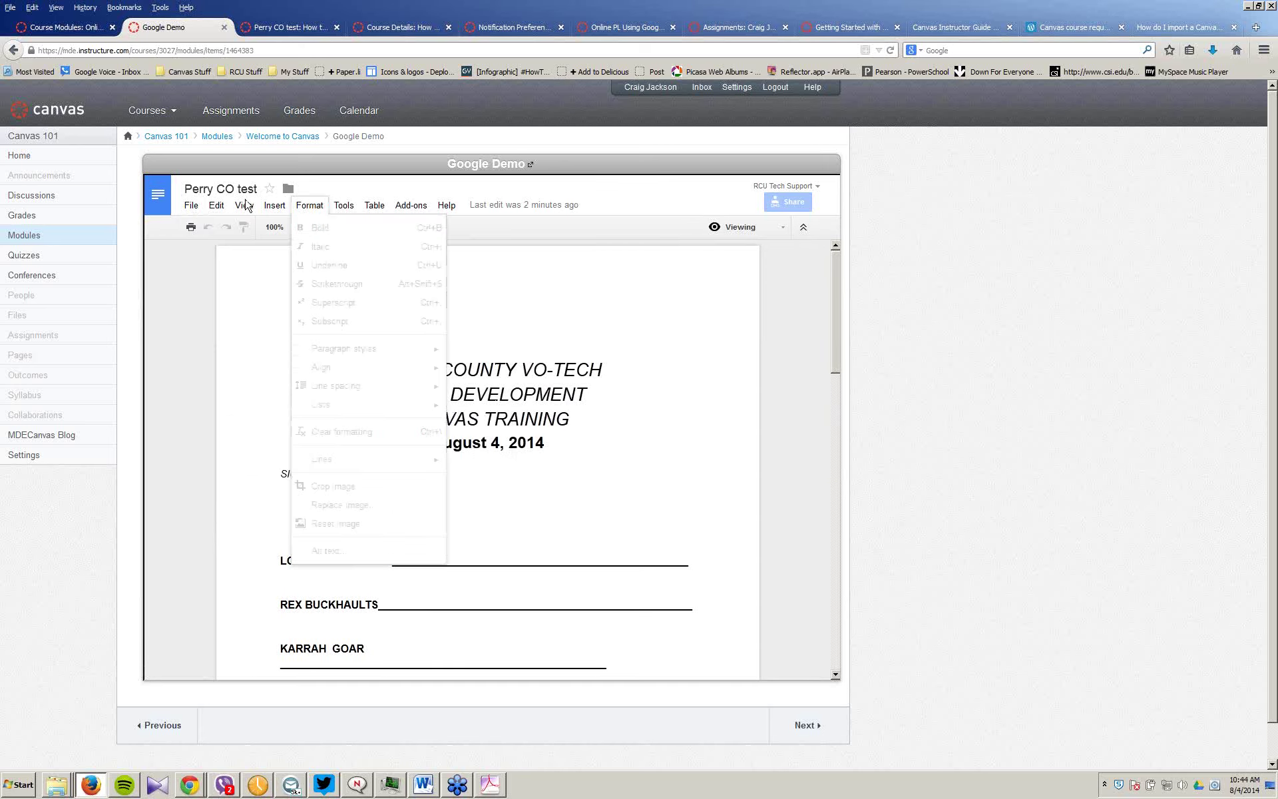
{"action": "left_click", "coordinate": [191, 205]}
{"action": "left_click", "coordinate": [548, 429]}
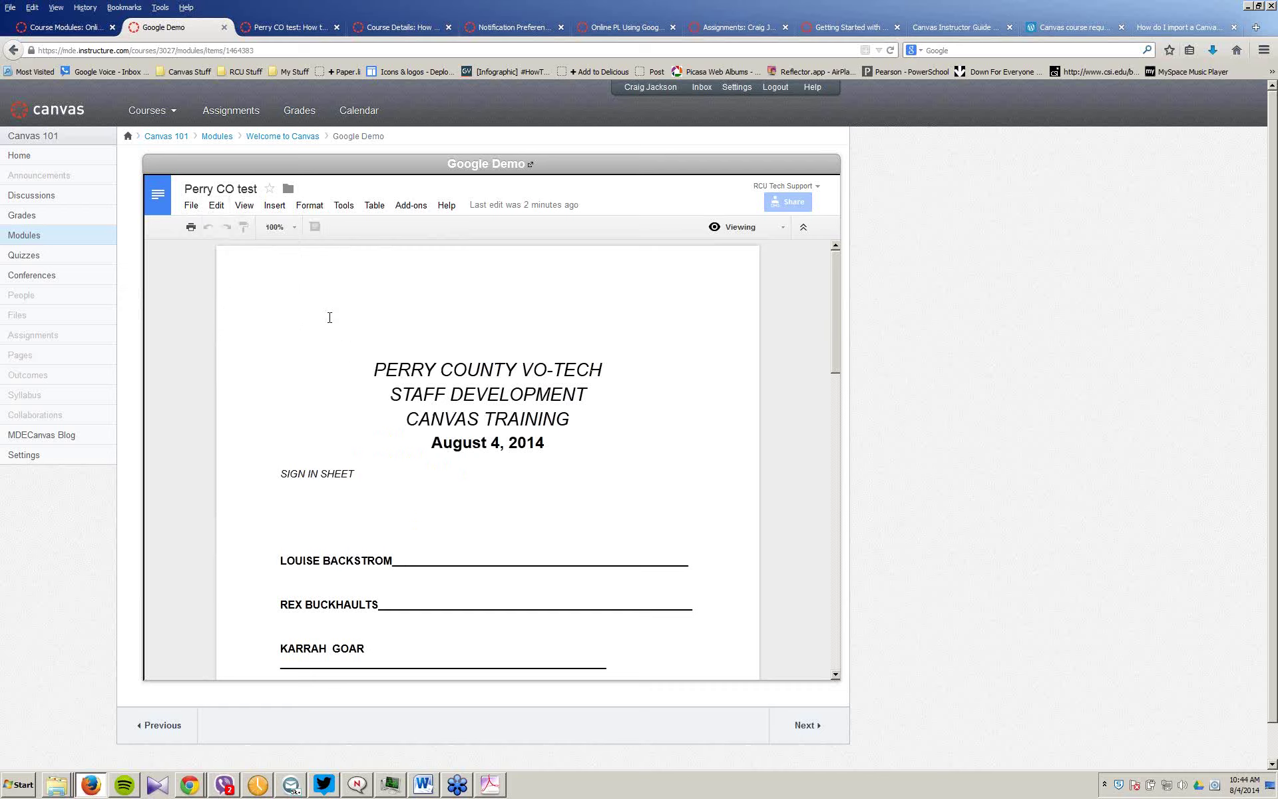
{"action": "left_click", "coordinate": [192, 207]}
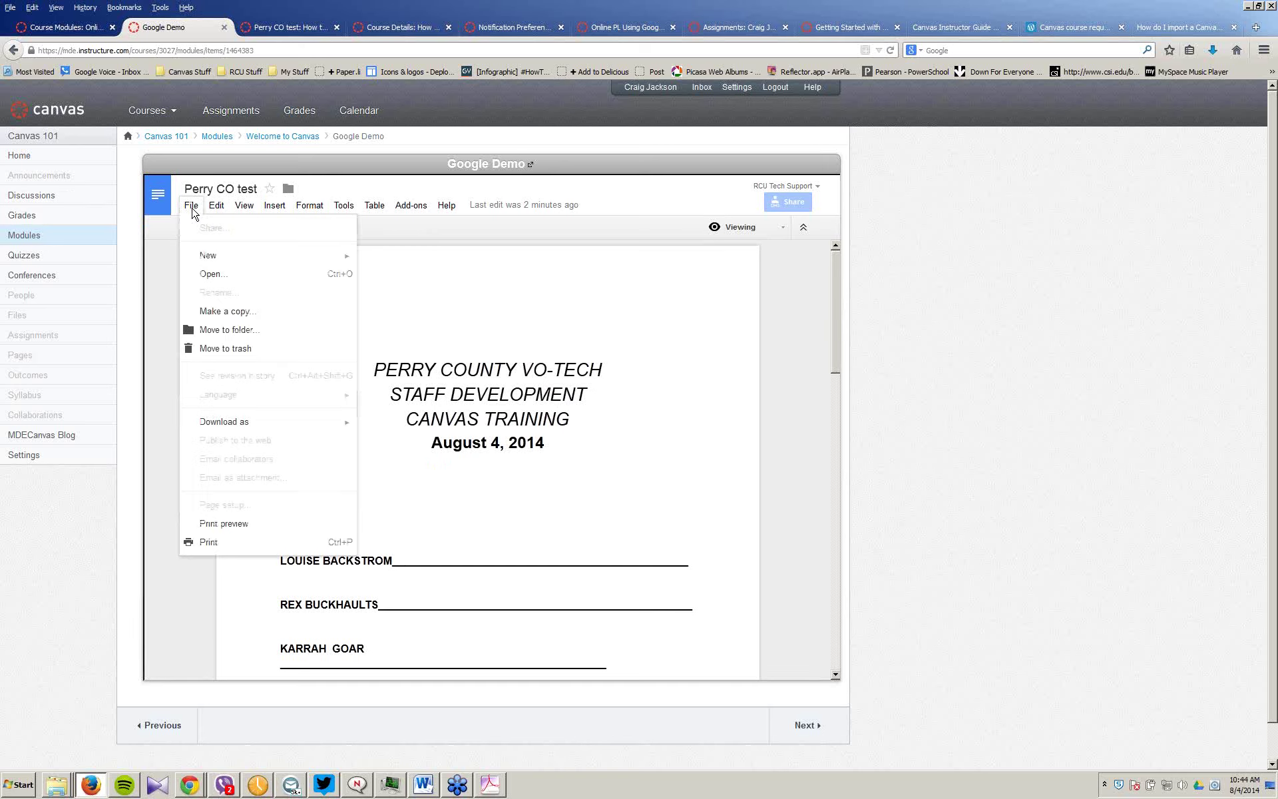
{"action": "mouse_move", "coordinate": [225, 424]}
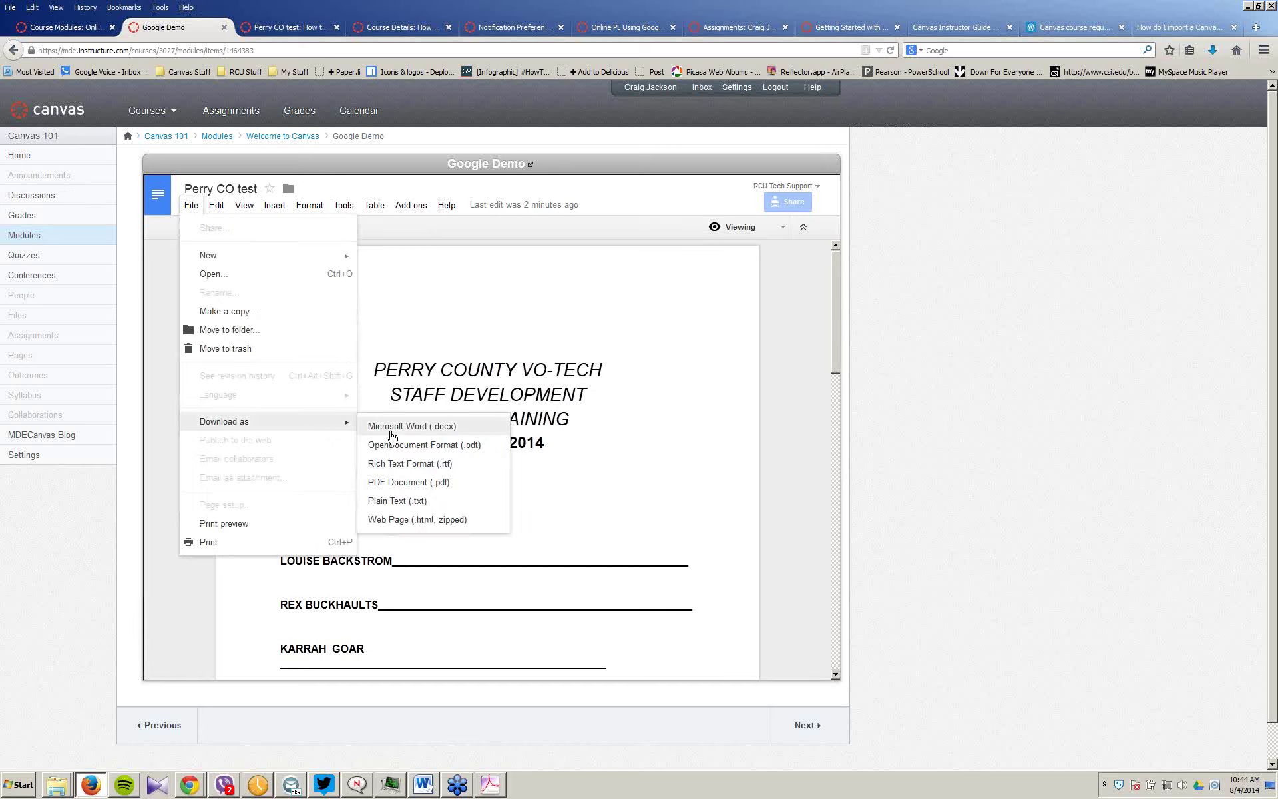
{"action": "left_click", "coordinate": [426, 484]}
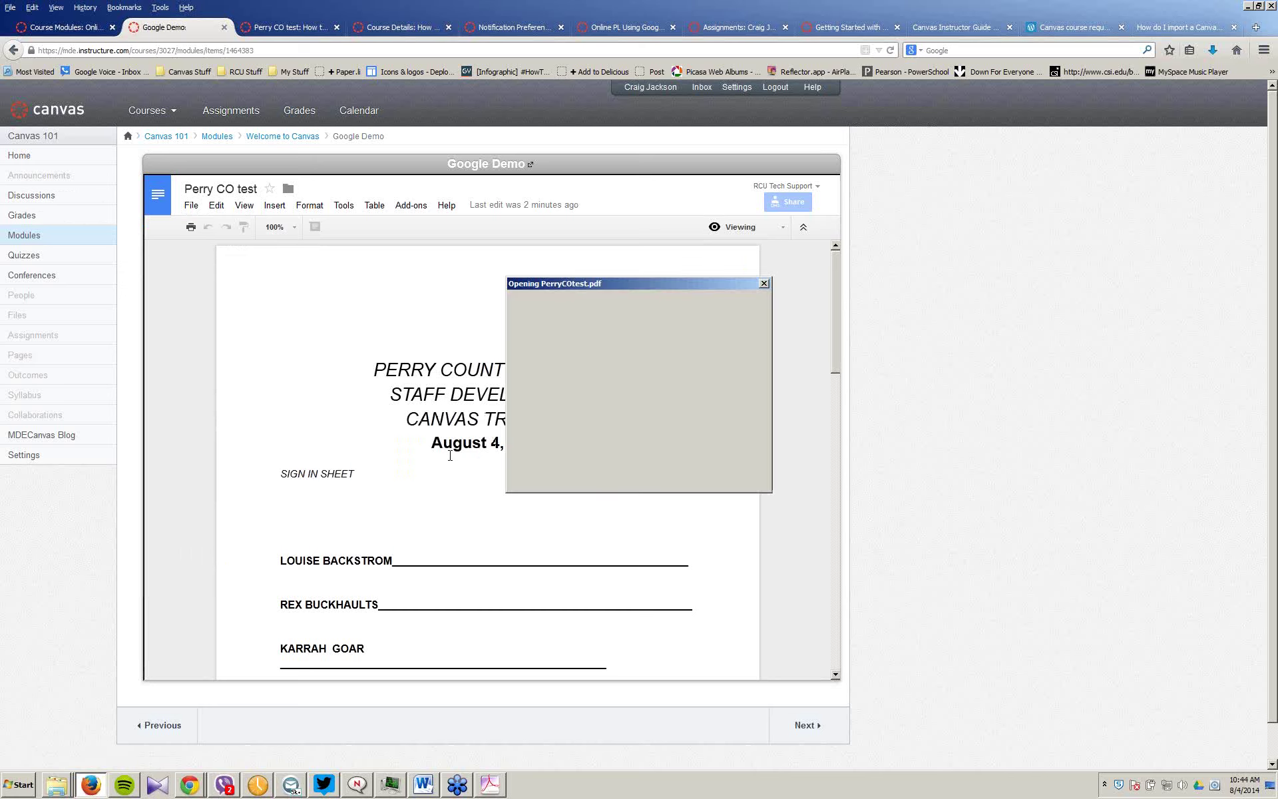
Step: Open PerryCOtest.pdf in Adobe Acrobat, scroll through both pages, then close it and quit Acrobat
{"action": "left_click", "coordinate": [548, 380]}
{"action": "left_click", "coordinate": [684, 461]}
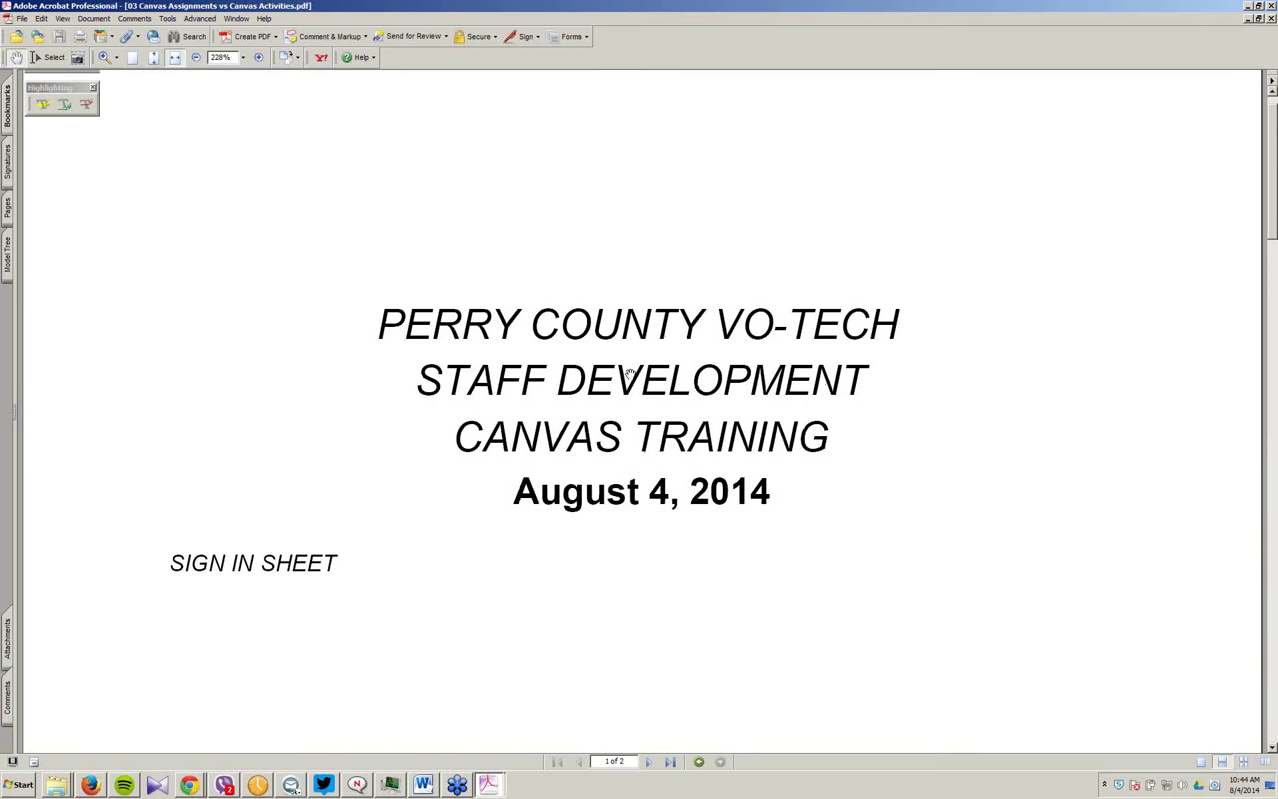
{"action": "scroll", "coordinate": [987, 379], "scroll_direction": "down", "scroll_amount": 3}
{"action": "scroll", "coordinate": [986, 367], "scroll_direction": "down", "scroll_amount": 4}
{"action": "scroll", "coordinate": [986, 368], "scroll_direction": "down", "scroll_amount": 13}
{"action": "scroll", "coordinate": [997, 364], "scroll_direction": "down", "scroll_amount": 6}
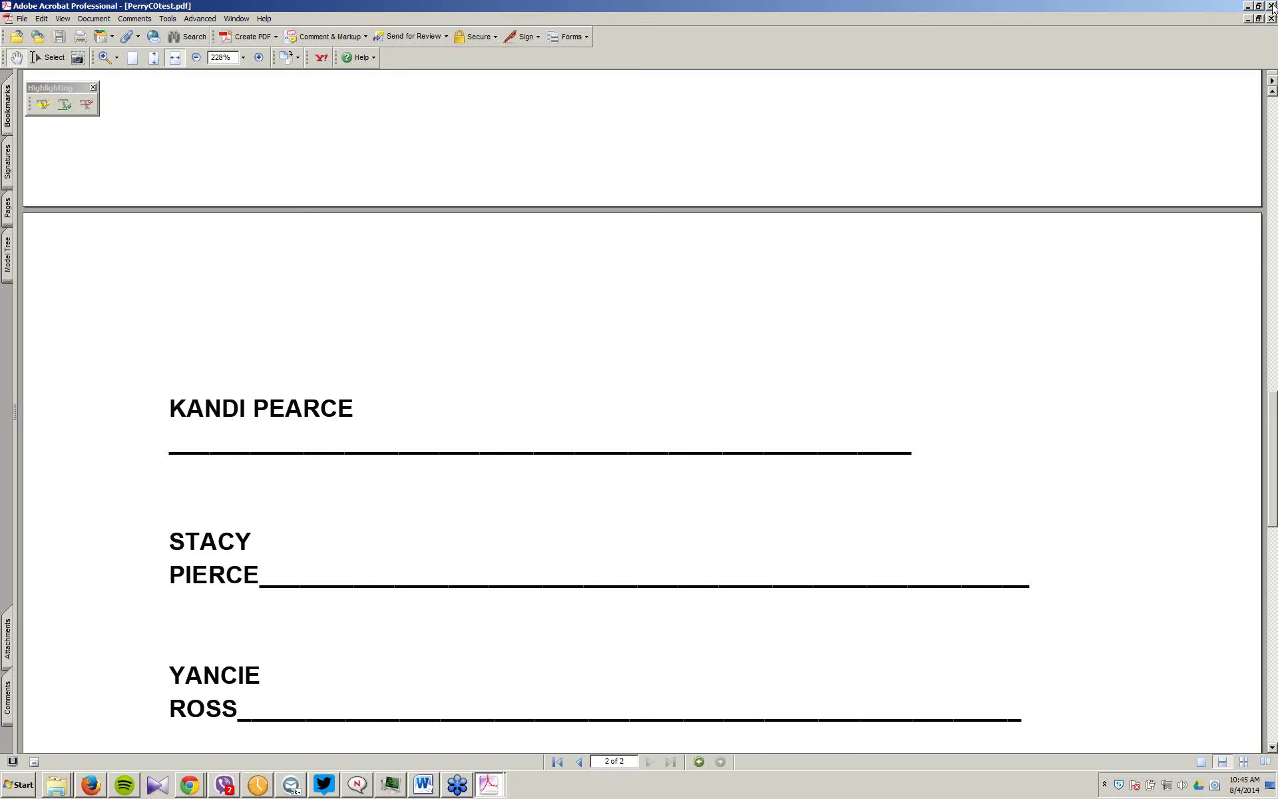
{"action": "left_click", "coordinate": [1271, 18]}
{"action": "key", "text": "ctrl+q"}
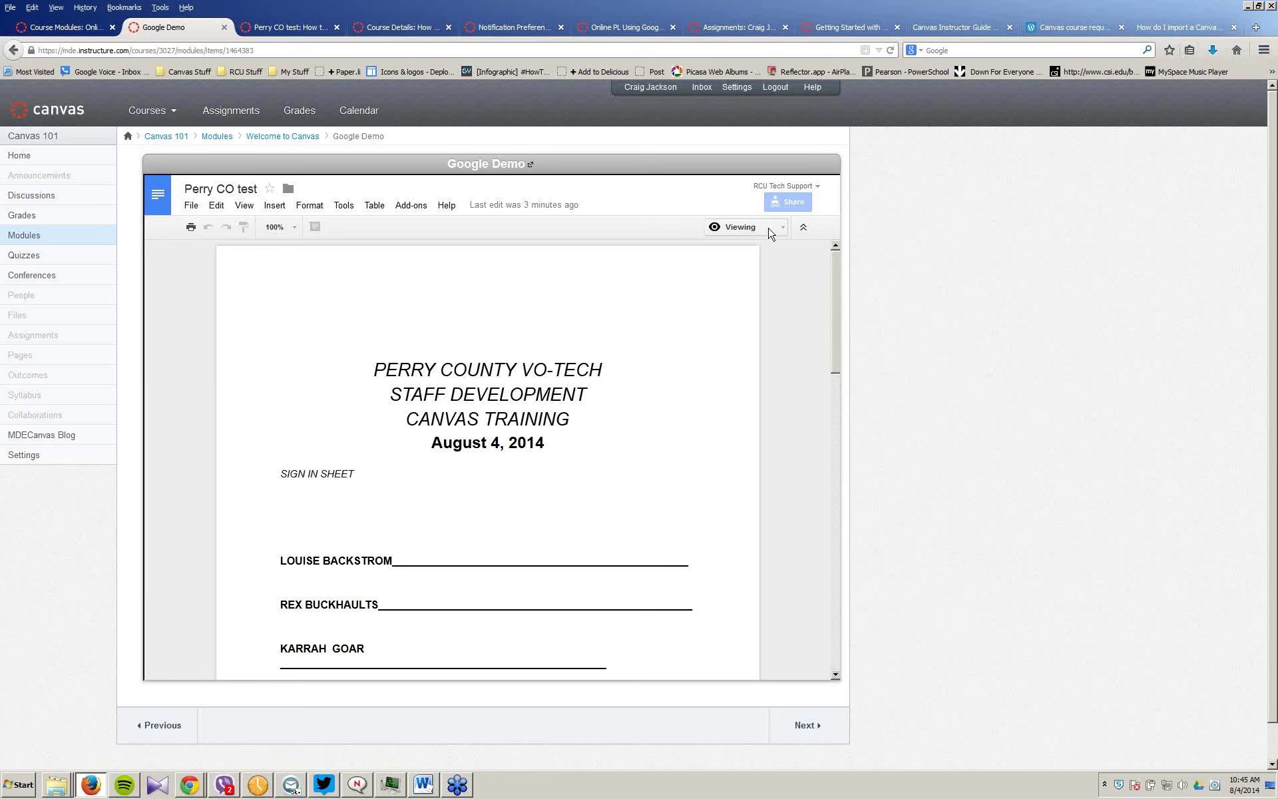
Step: In Editing mode, change the heading to SIGN UP SHEET with UP in bold
{"action": "left_click", "coordinate": [783, 230]}
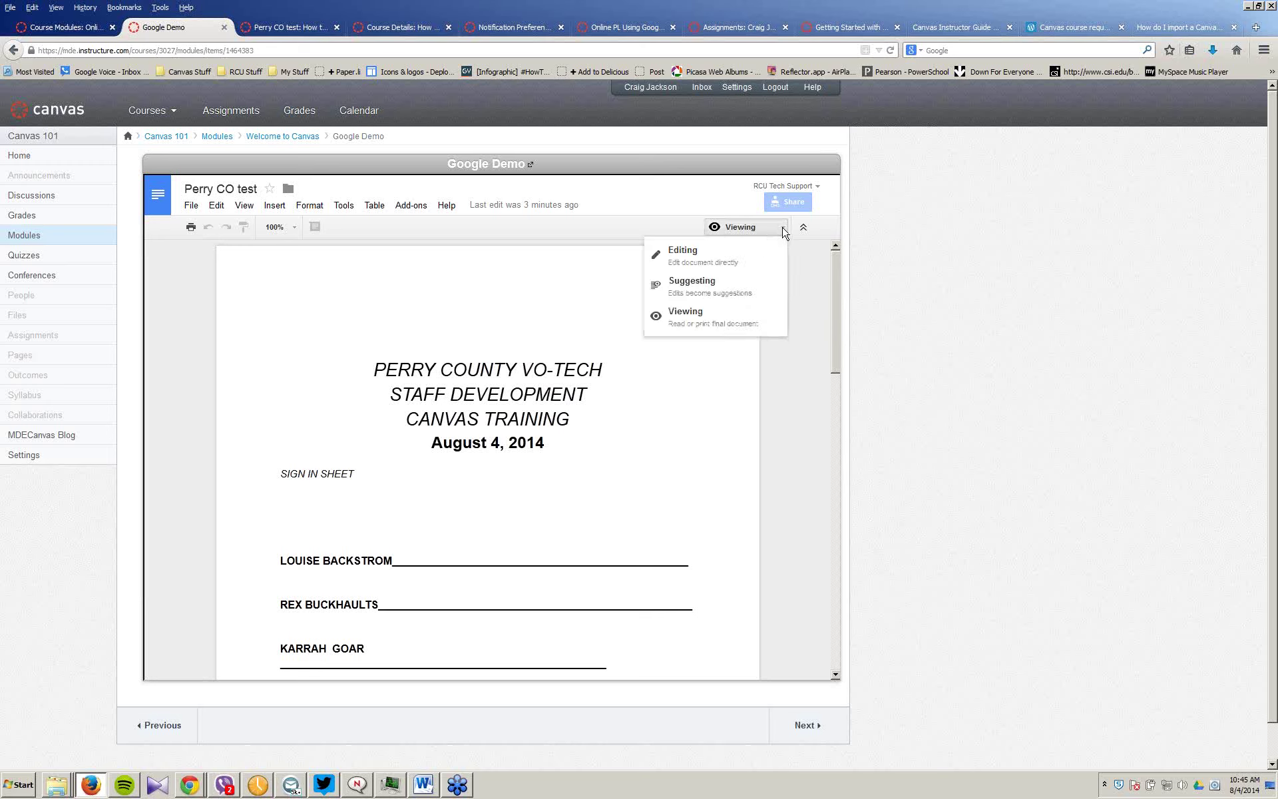
{"action": "left_click", "coordinate": [683, 253]}
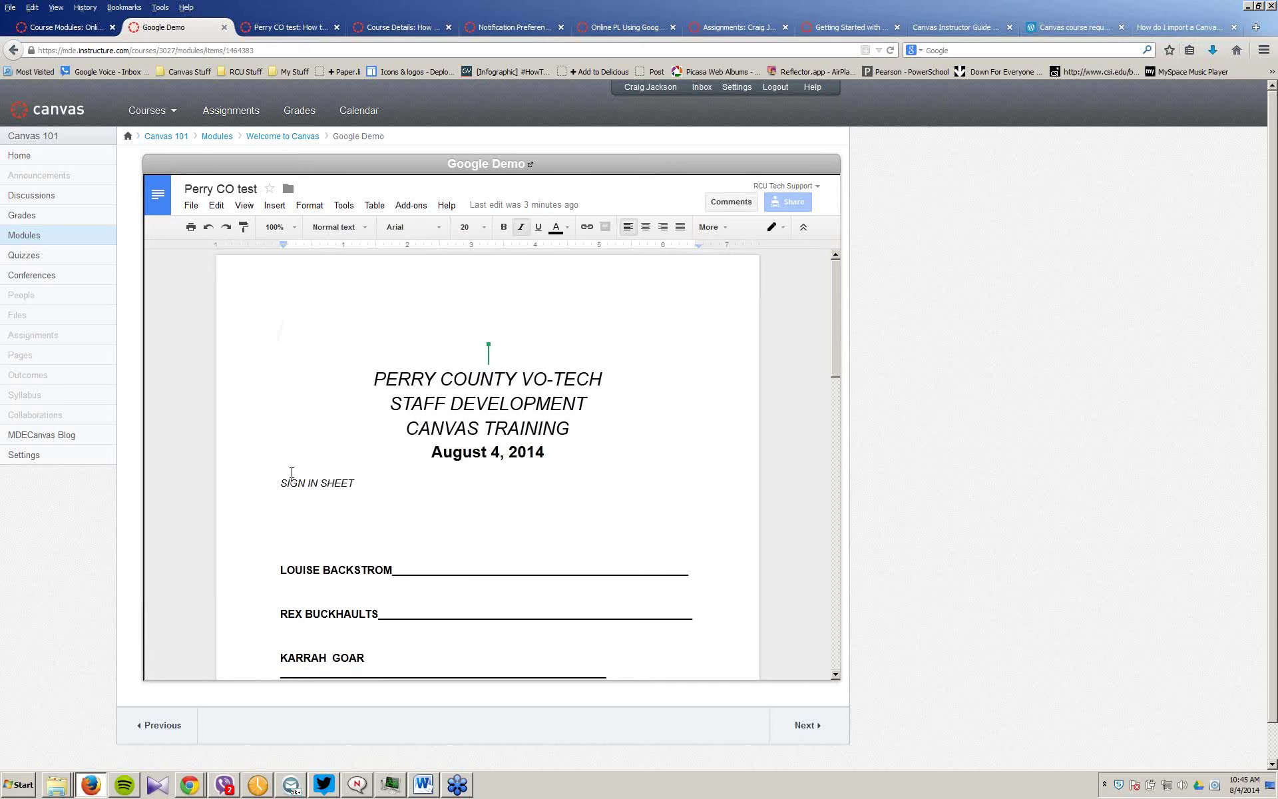
{"action": "left_click", "coordinate": [318, 483]}
{"action": "key", "text": "BackSpace"}
{"action": "key", "text": "BackSpace"}
{"action": "key", "text": "BackSpace"}
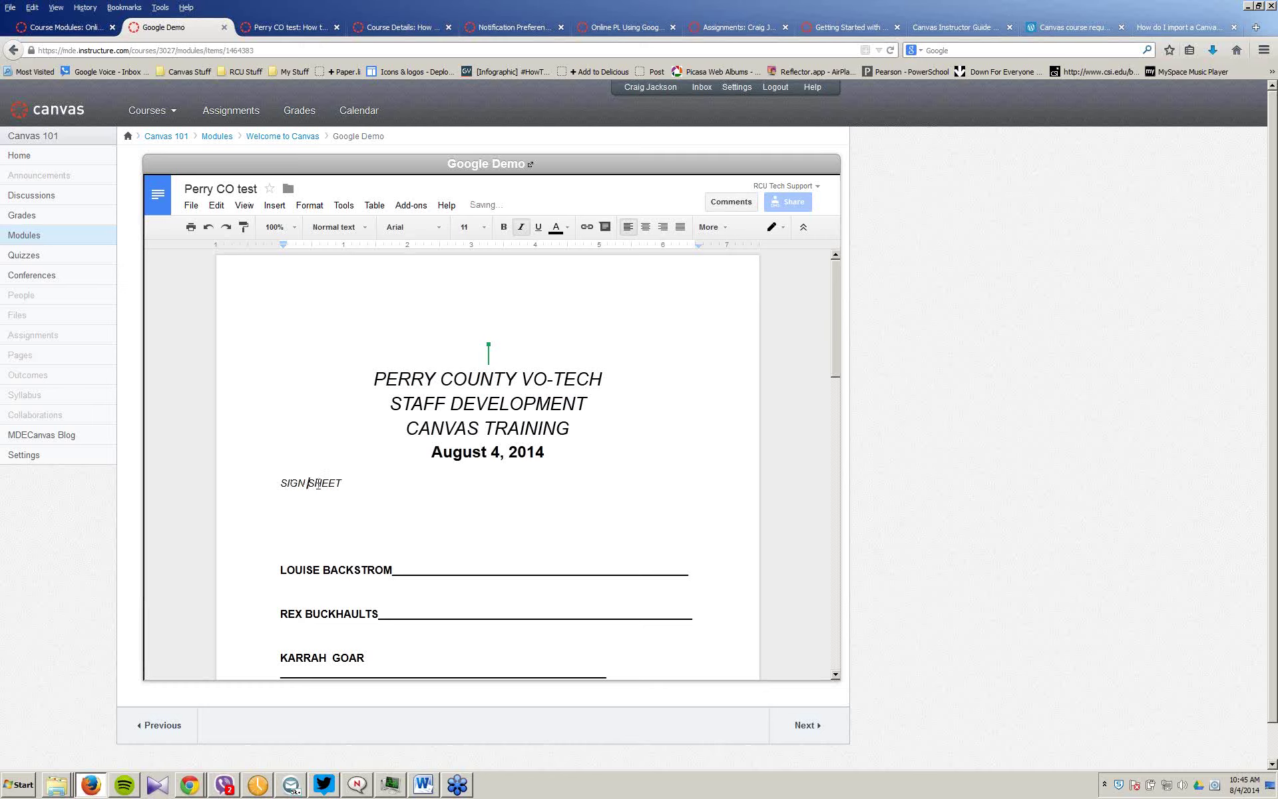
{"action": "type", "text": "UP"}
{"action": "double_click", "coordinate": [315, 483]}
{"action": "key", "text": "ctrl+b"}
Step: Return to Viewing mode and download the updated doc as a PDF to open in Acrobat
{"action": "left_click", "coordinate": [772, 227]}
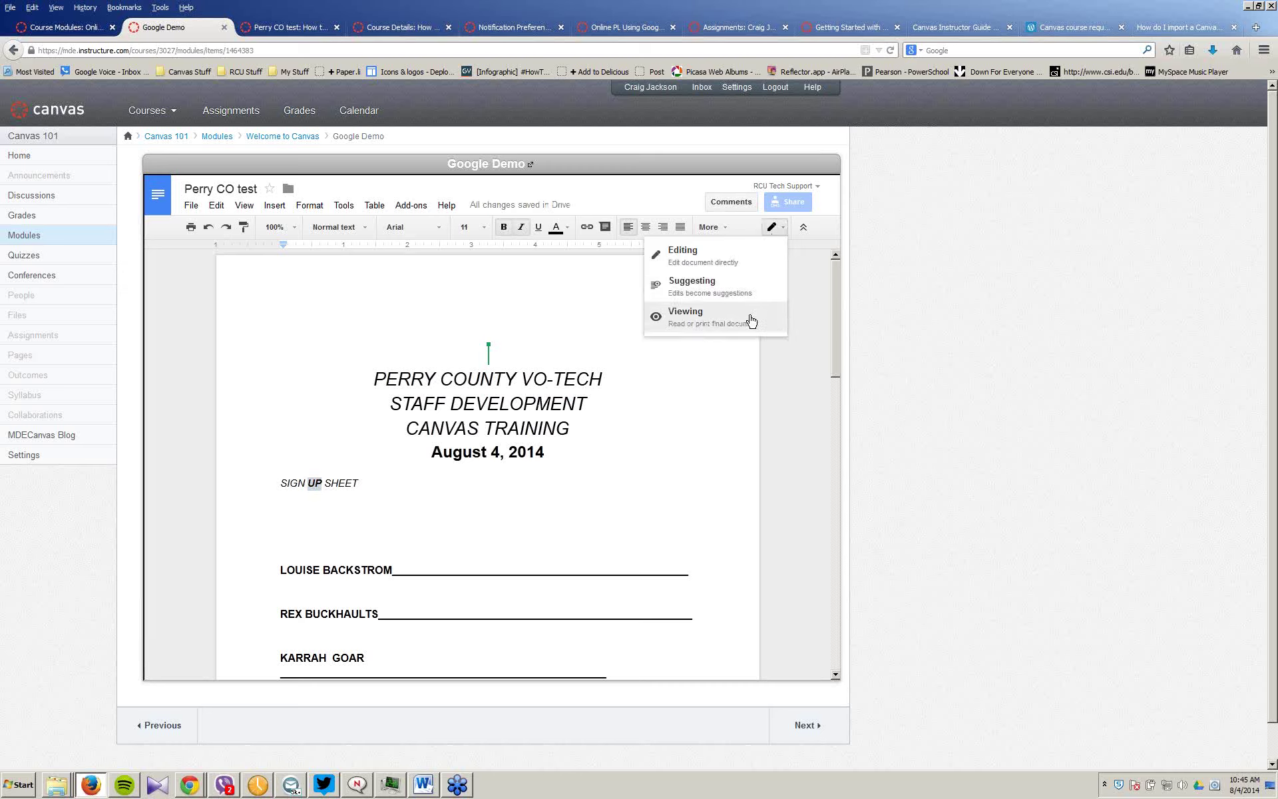
{"action": "left_click", "coordinate": [752, 321]}
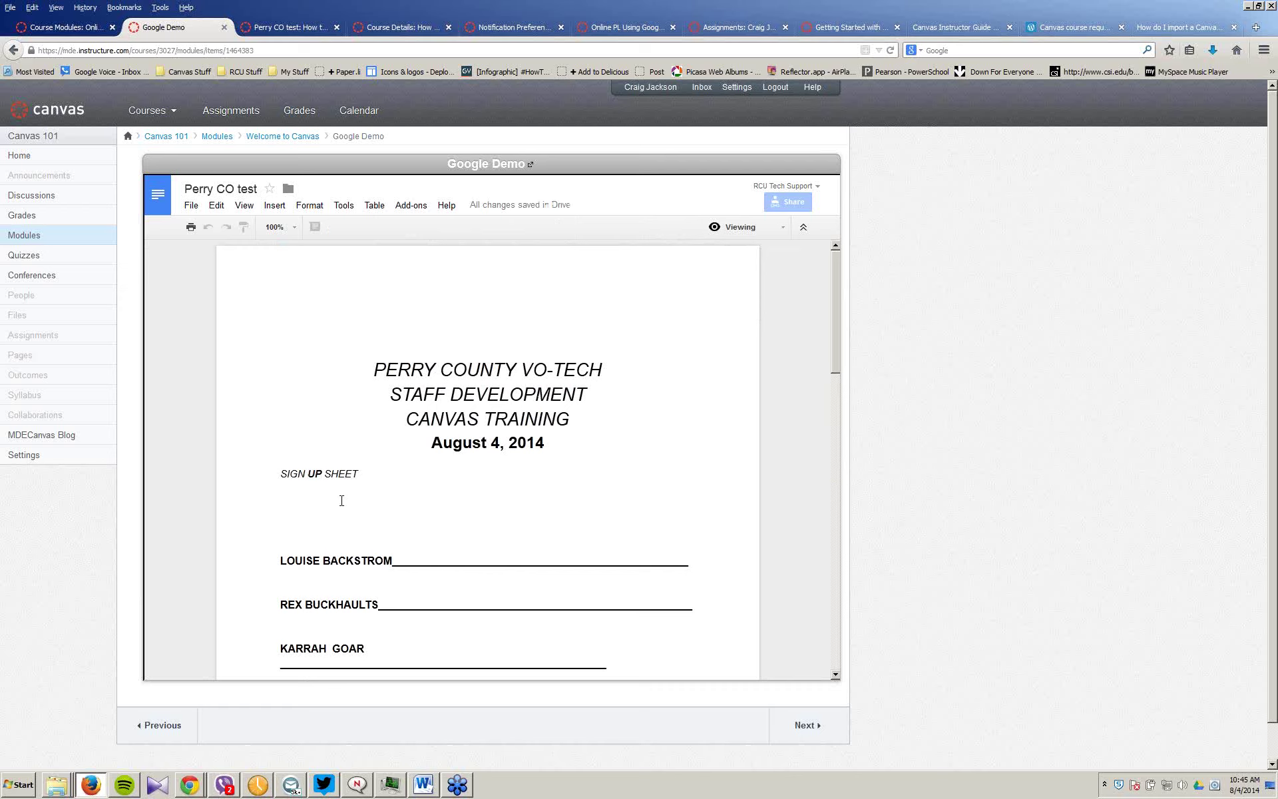
{"action": "left_click", "coordinate": [193, 207]}
{"action": "mouse_move", "coordinate": [237, 425]}
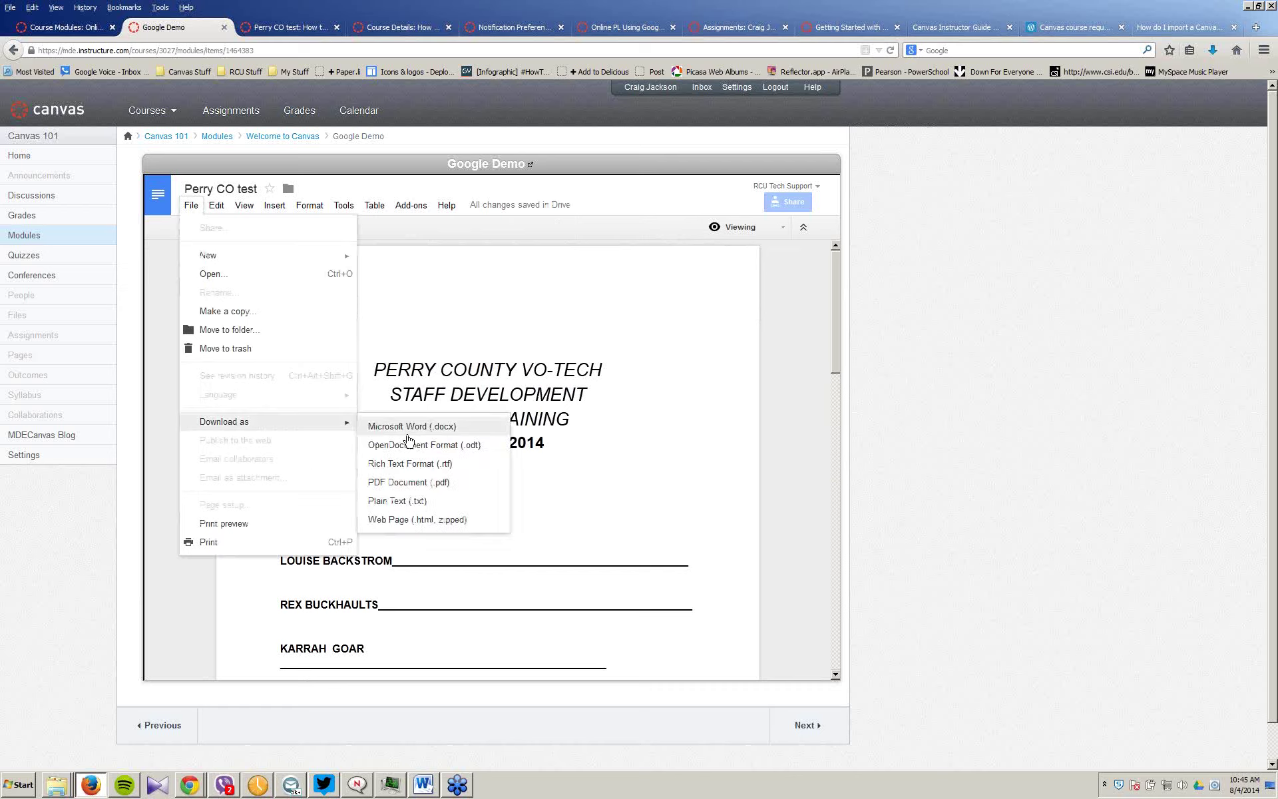
{"action": "left_click", "coordinate": [425, 484]}
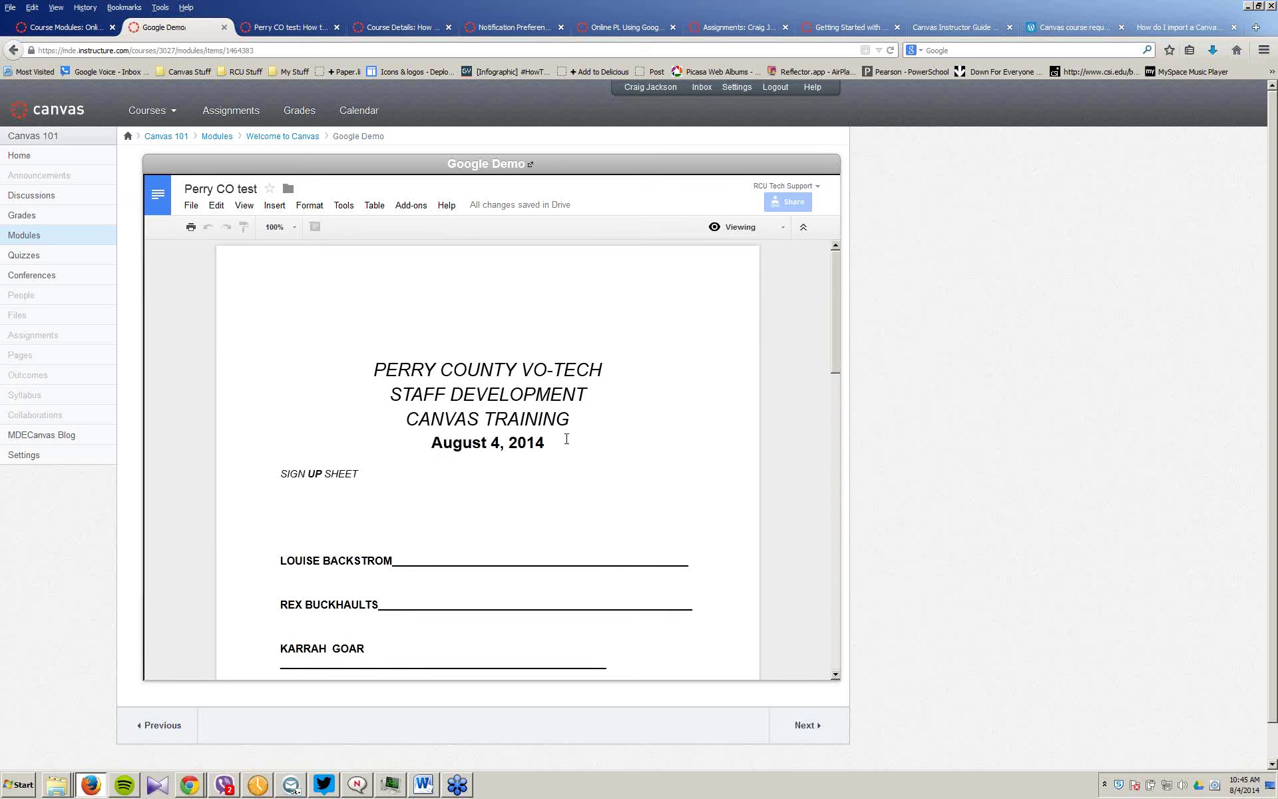
{"action": "left_click", "coordinate": [536, 380]}
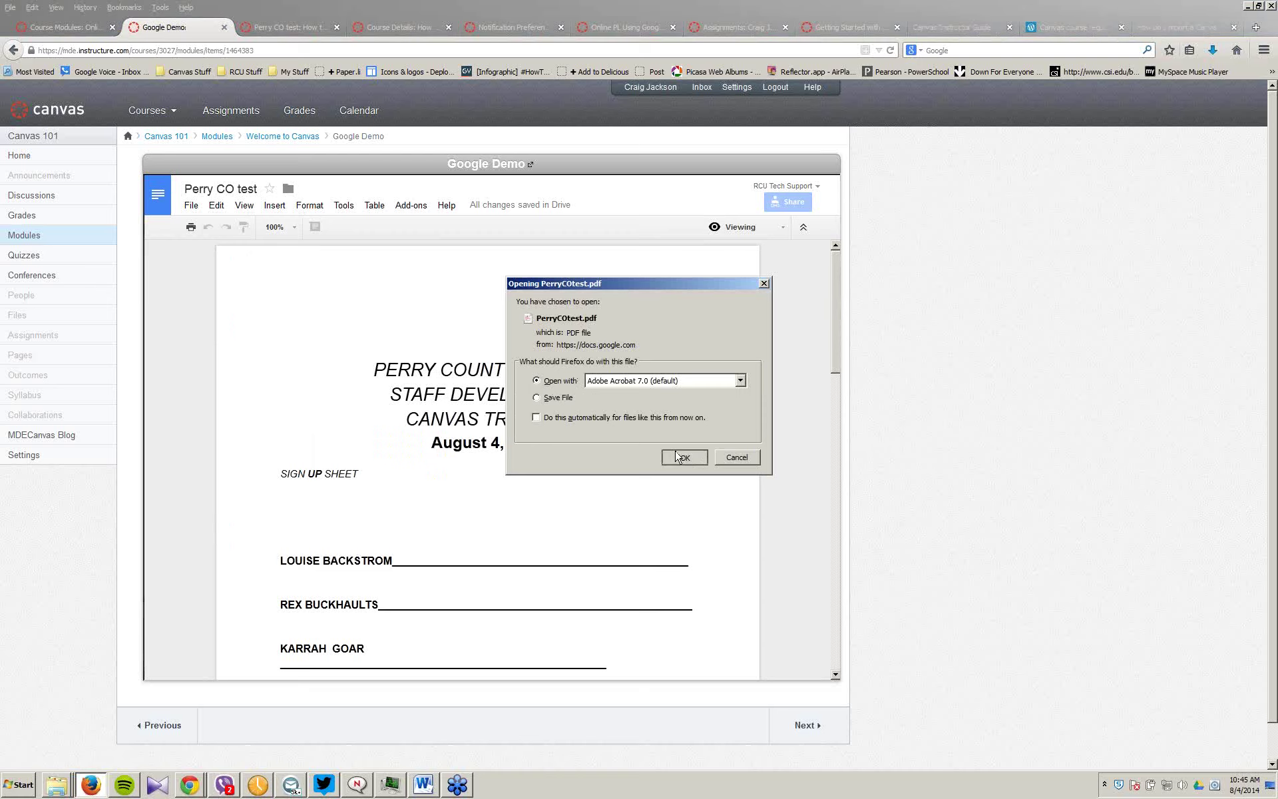
{"action": "left_click", "coordinate": [680, 457]}
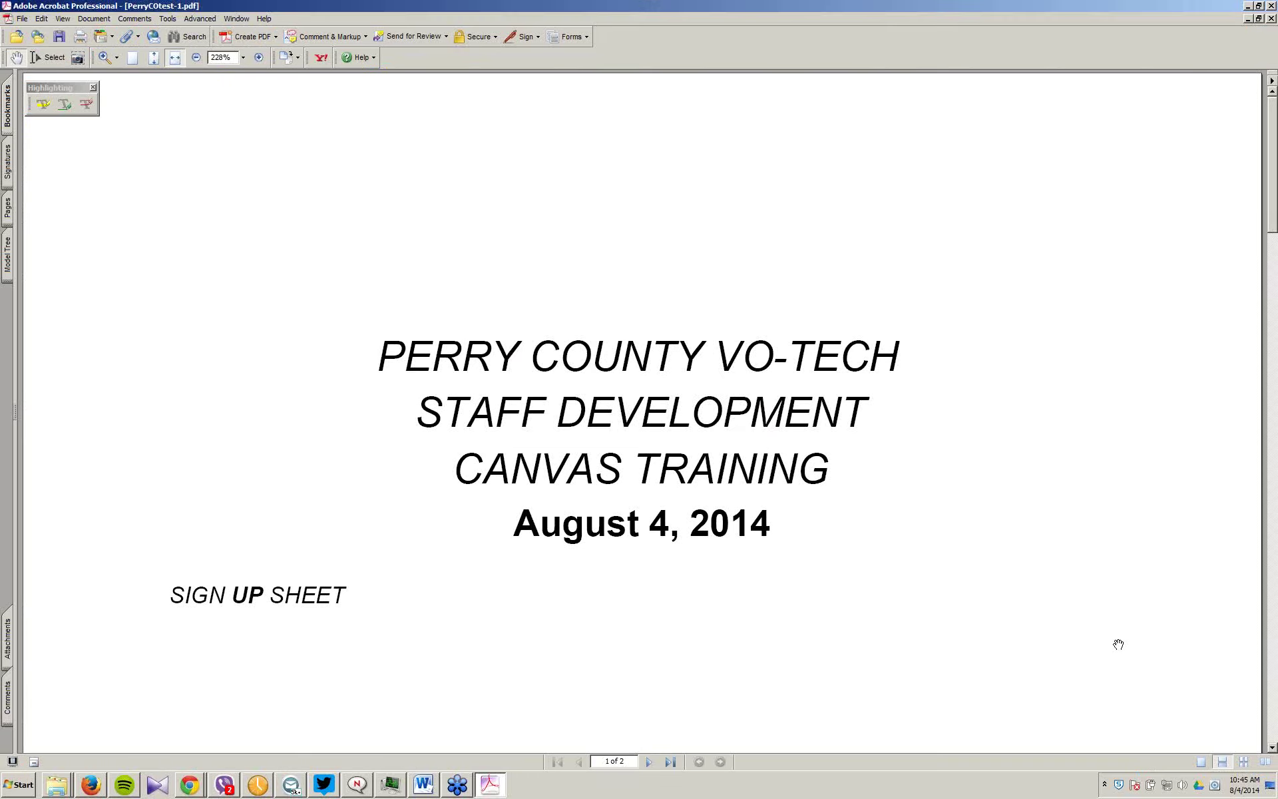
Step: Leave Acrobat for Canvas and bring up the Canvas 101 Modules list
{"action": "left_click", "coordinate": [1247, 7]}
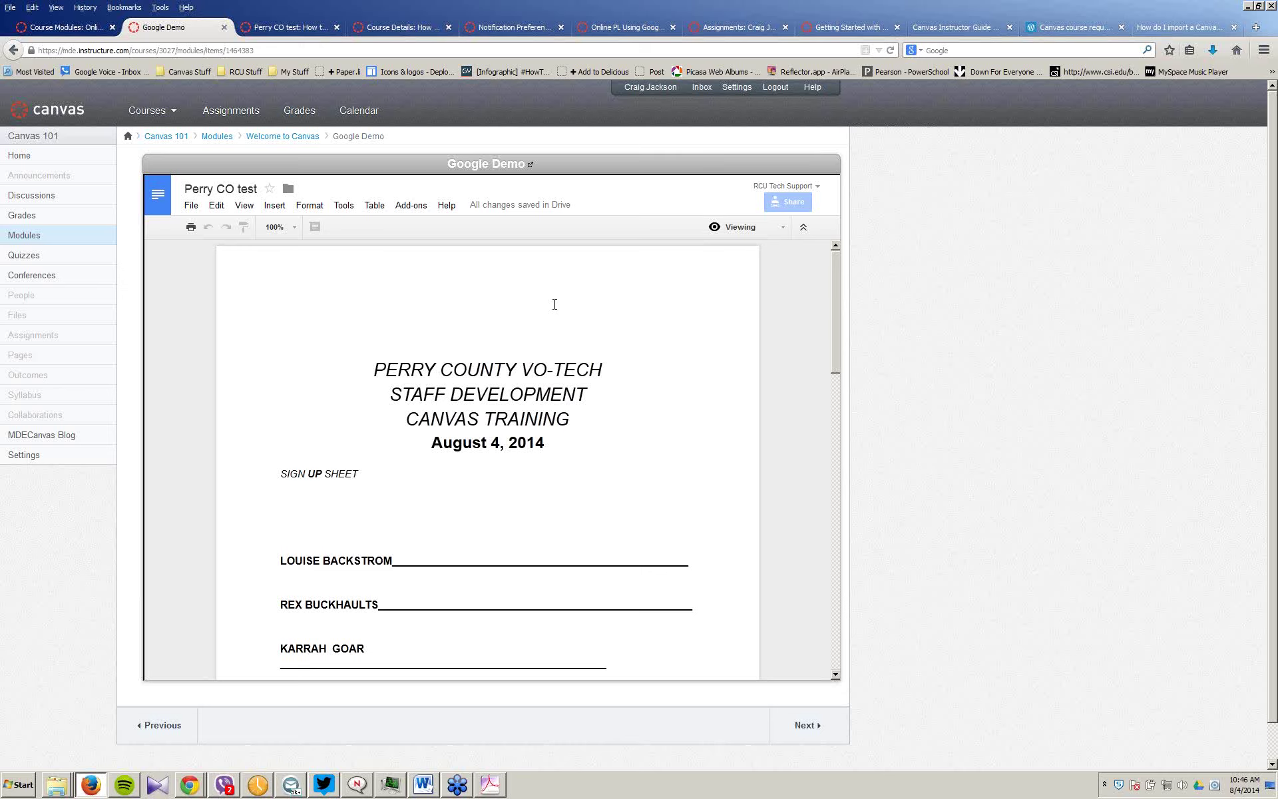
{"action": "left_click", "coordinate": [33, 239]}
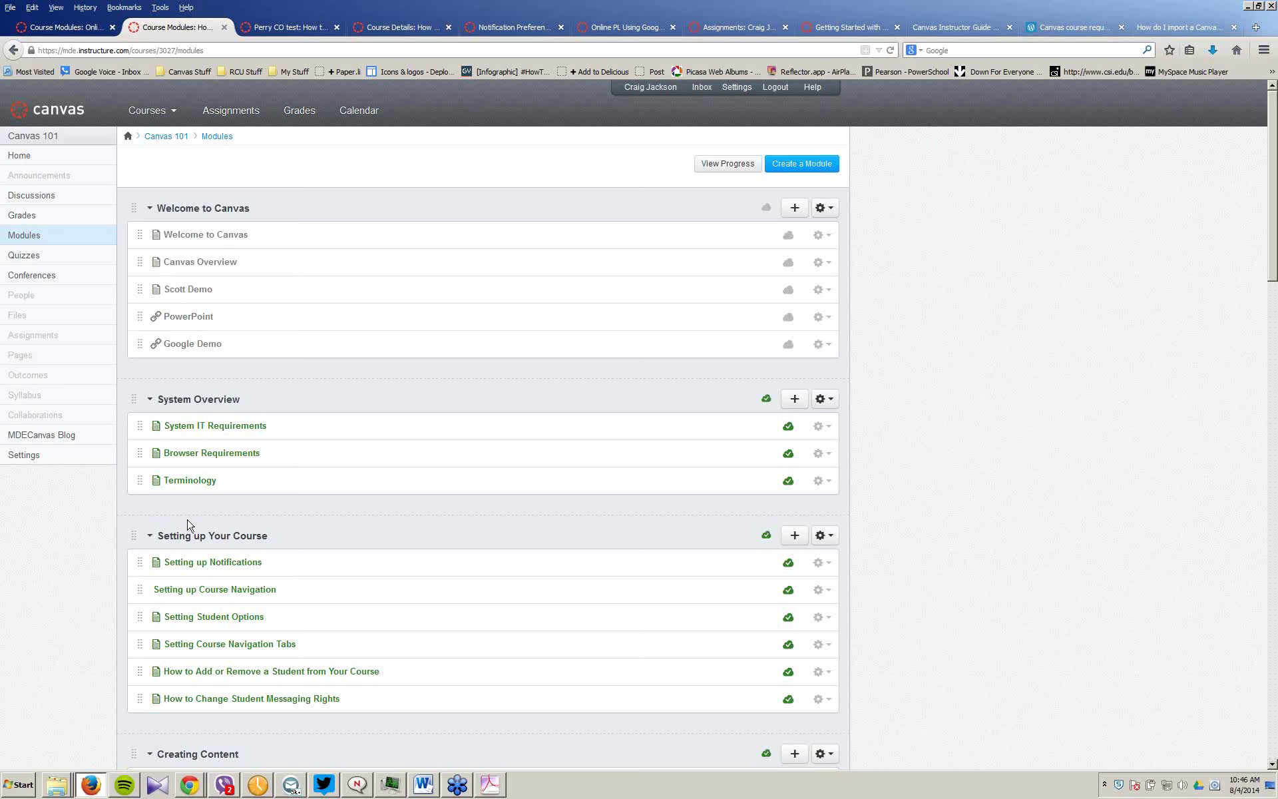
Step: Edit the System IT Requirements page and restore its deleted operating system and mobile support lines
{"action": "left_click", "coordinate": [202, 429]}
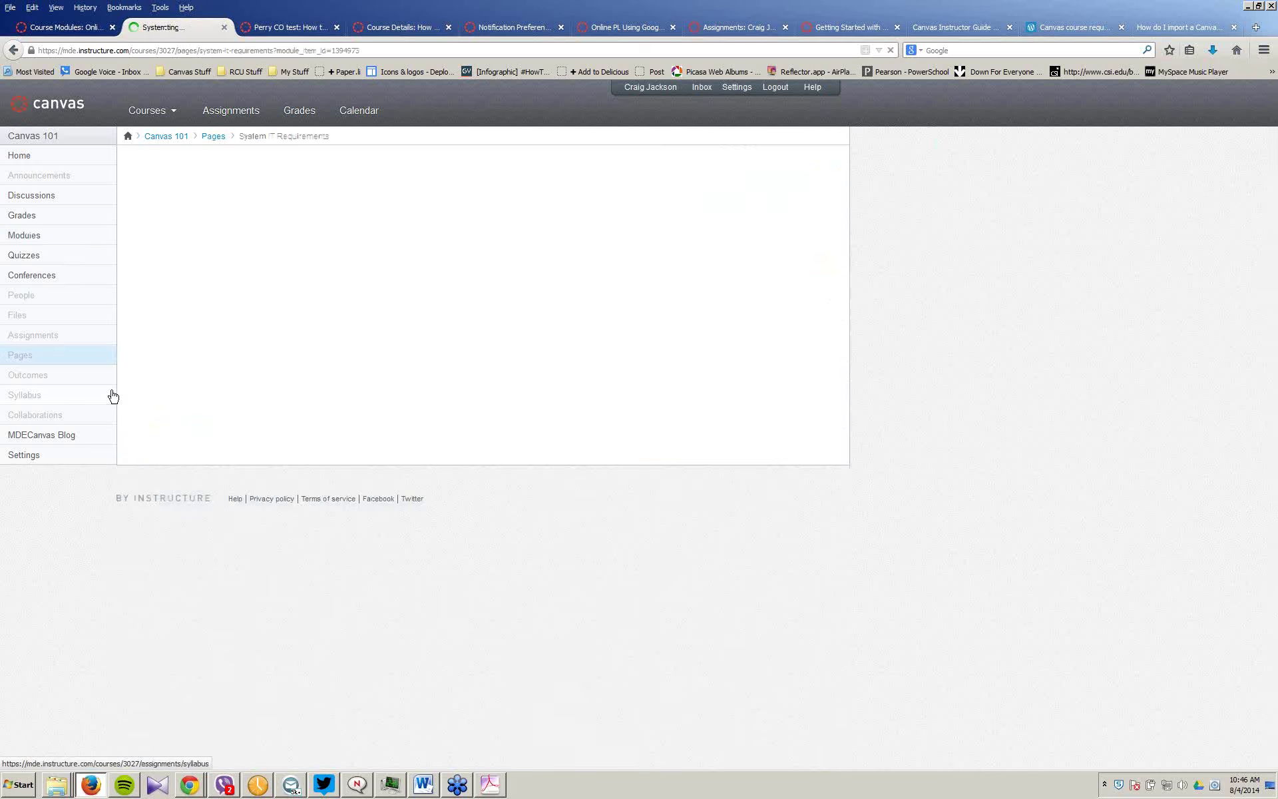
{"action": "left_click", "coordinate": [786, 168]}
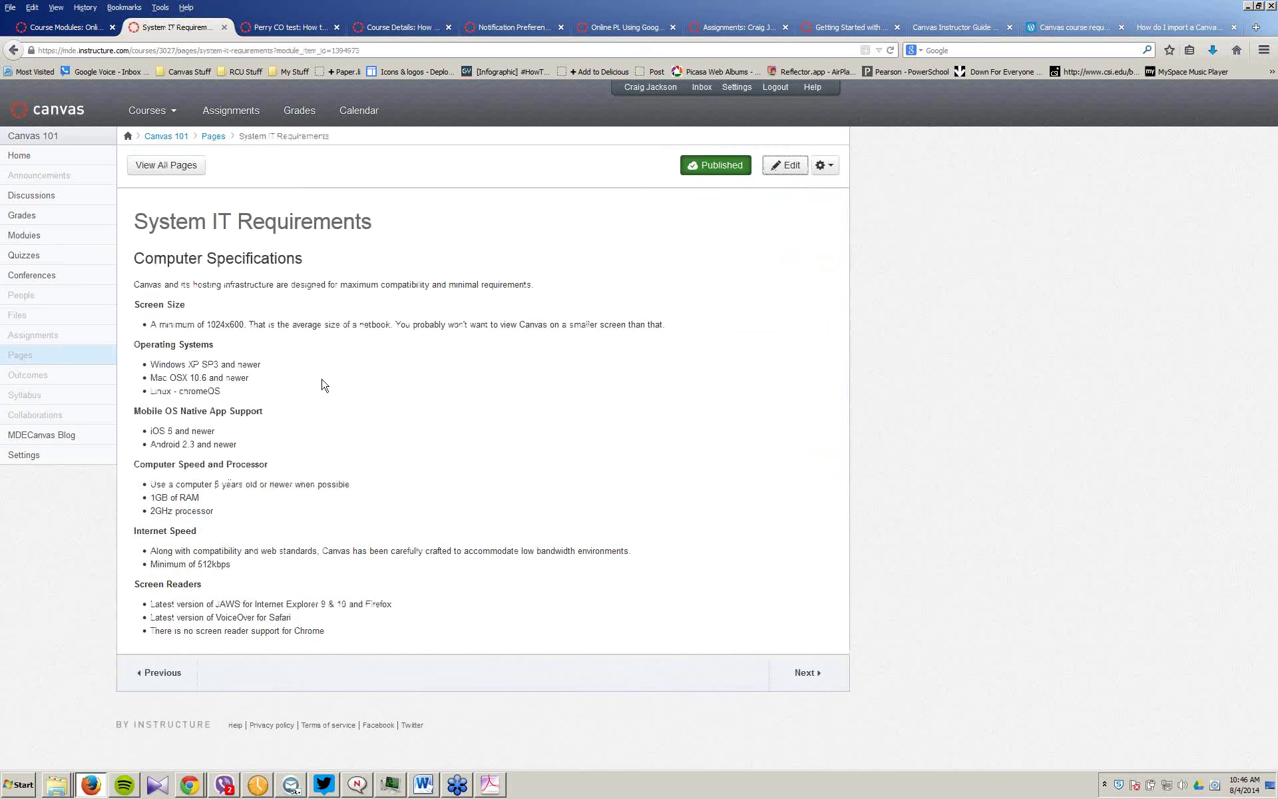
{"action": "left_click_drag", "start_coordinate": [133, 411], "coordinate": [227, 410]}
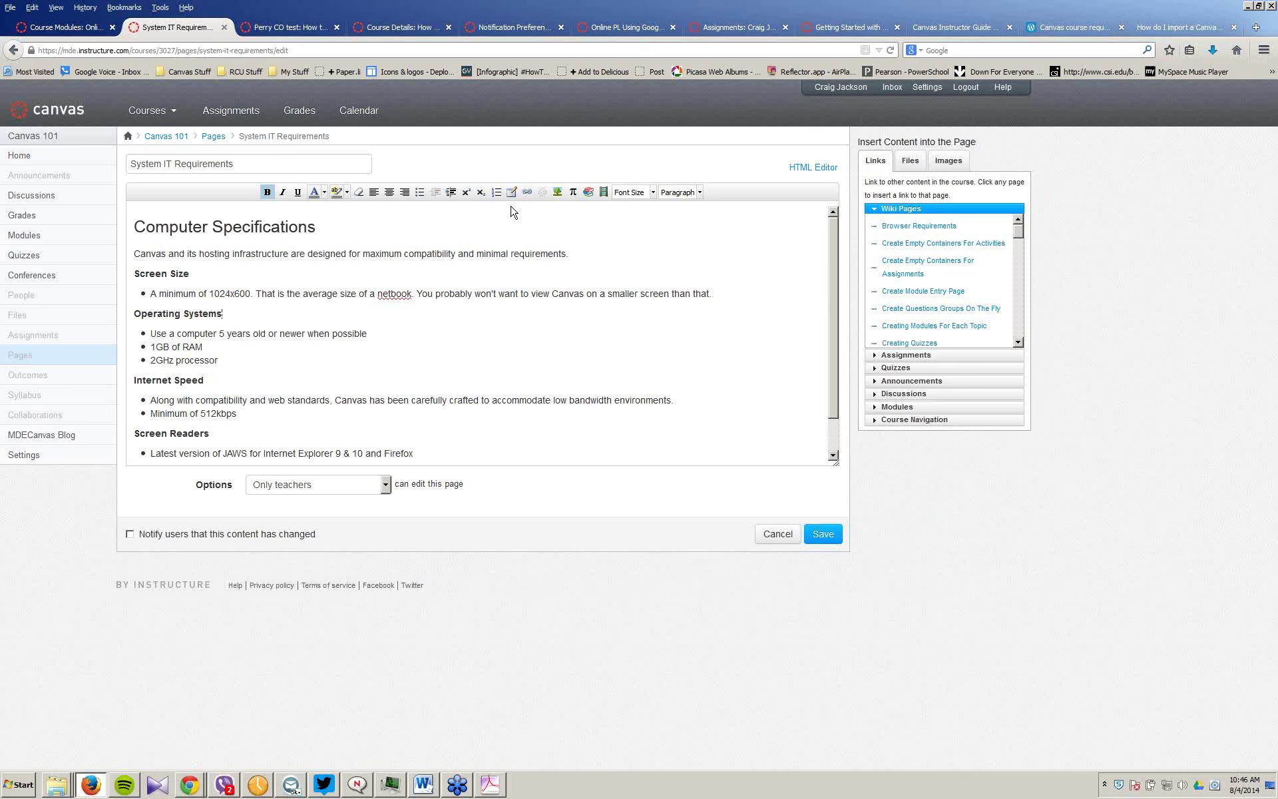
{"action": "type", "text": "Windows XP SP3 and newer Mac OSX 10.6 and newer Linux - chromeOS Mobile OS Native App Support iOS 5 and newer Android 2.3 and newer Computer Speed and Processor"}
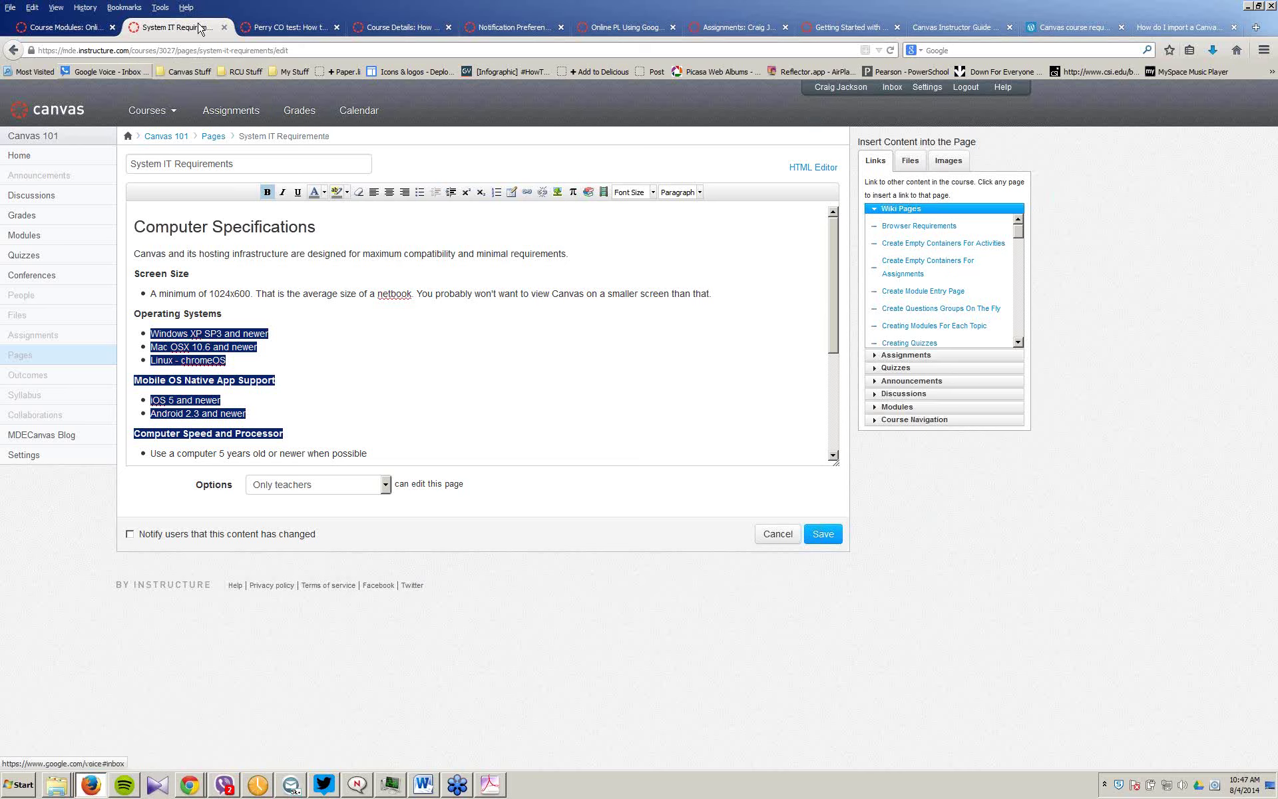
Step: Select all of the System IT Requirements page content
{"action": "left_click", "coordinate": [477, 315]}
{"action": "left_click", "coordinate": [140, 230]}
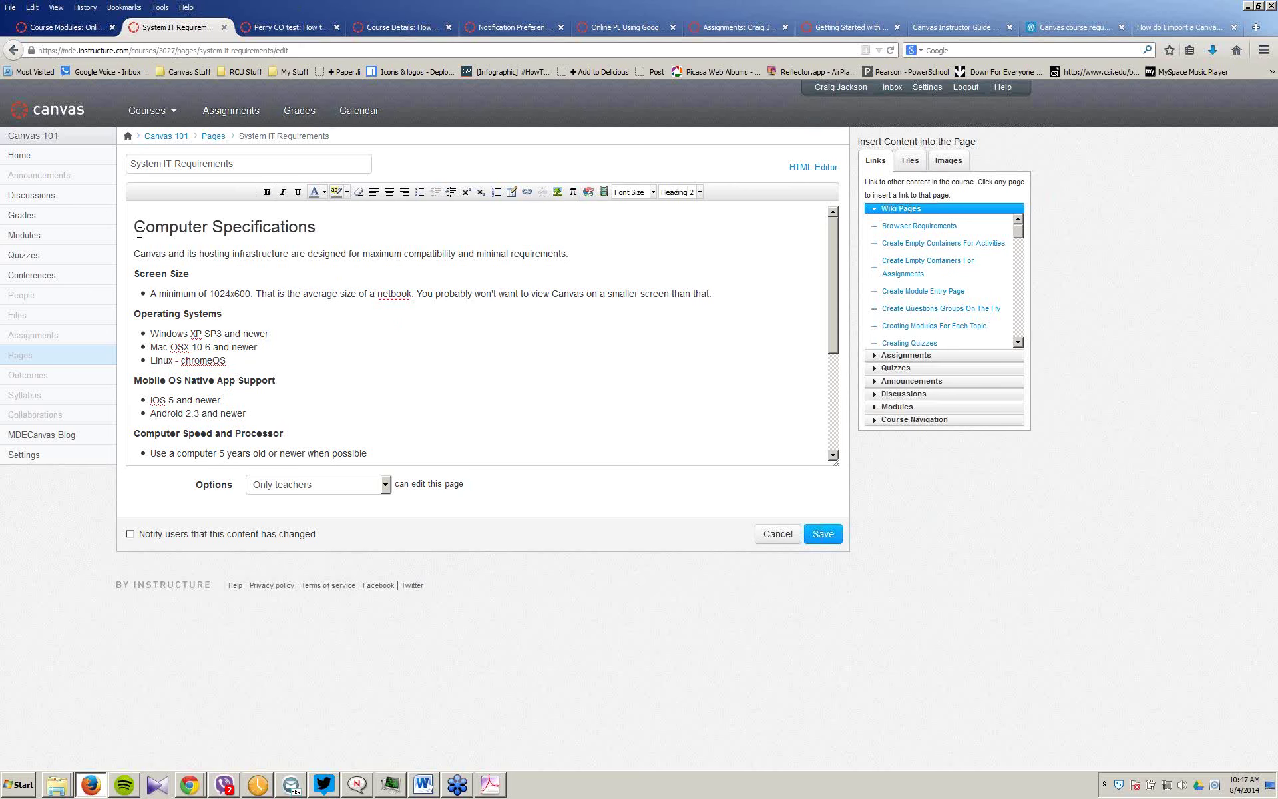
{"action": "key", "text": "ctrl+a"}
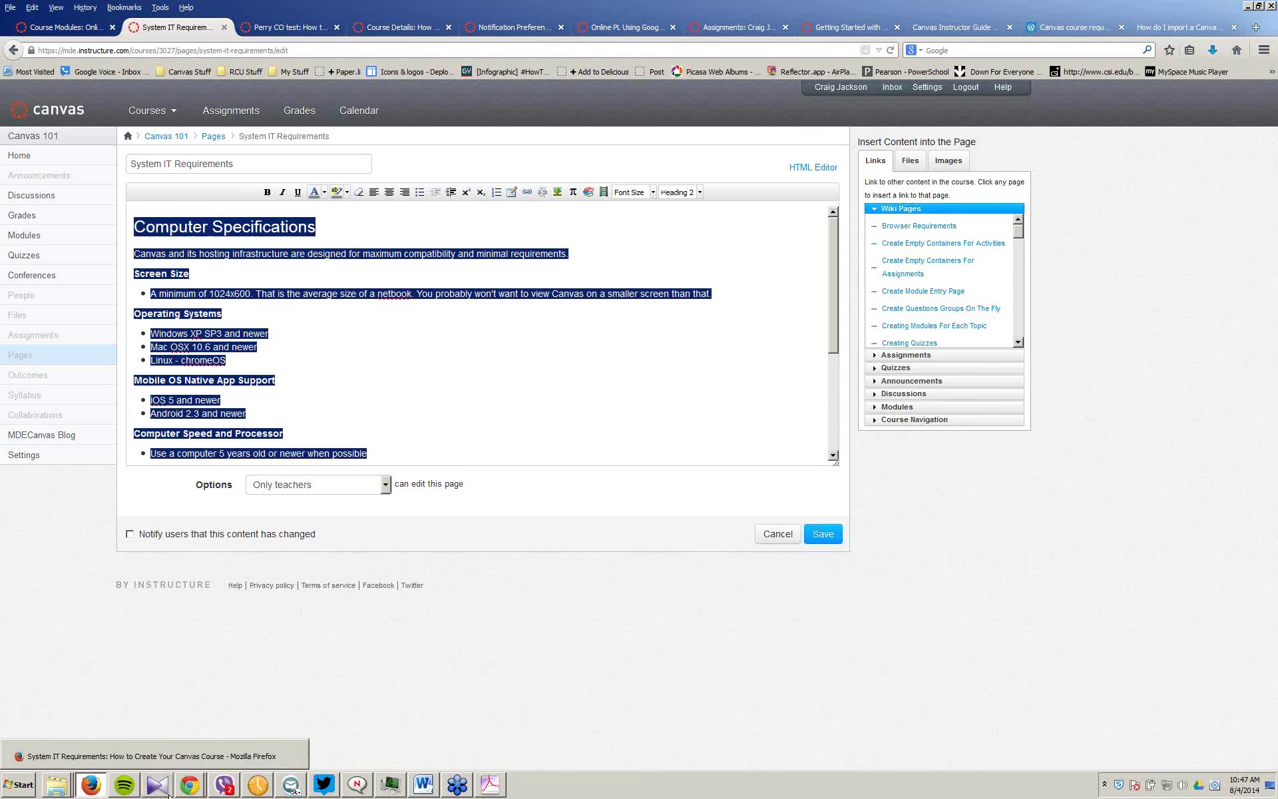
{"action": "mouse_move", "coordinate": [103, 787]}
{"action": "mouse_move", "coordinate": [189, 786]}
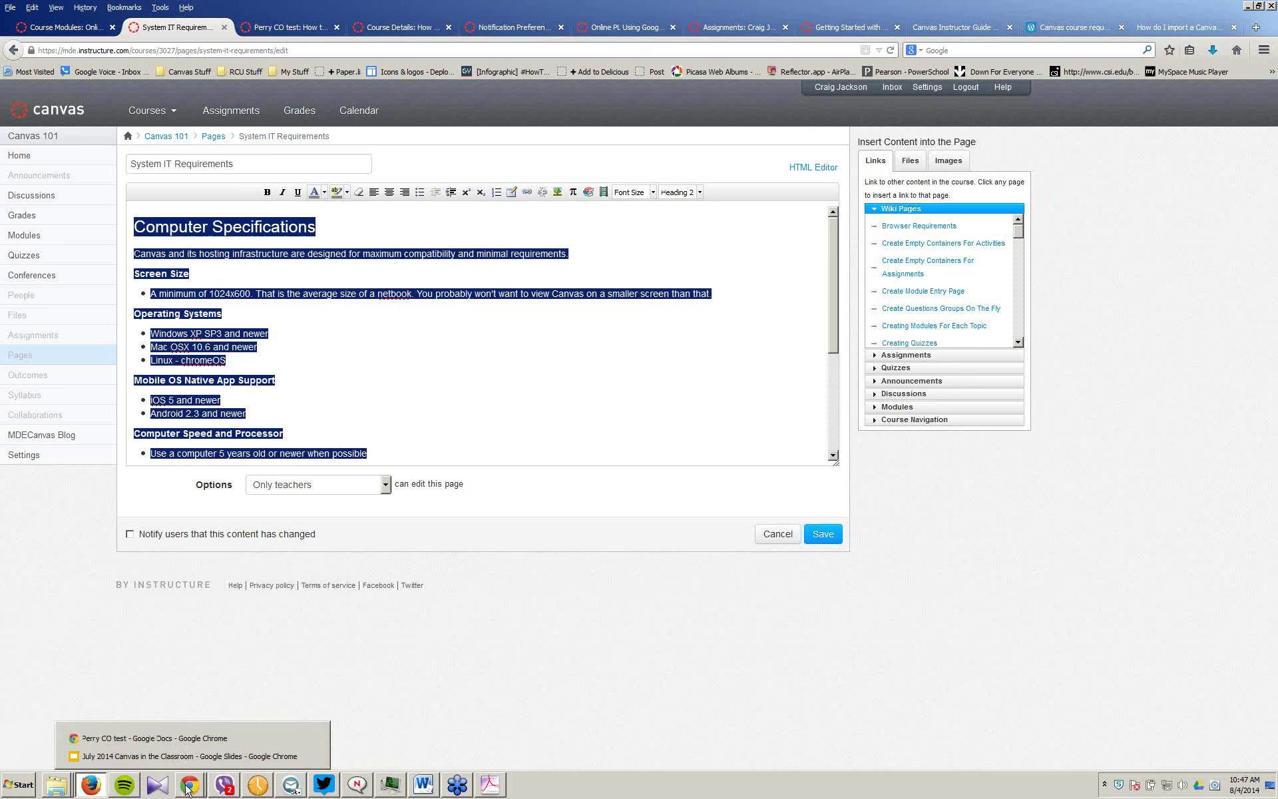
Step: Return to Canvas and open the Google Demo item from the Modules list
{"action": "left_click", "coordinate": [171, 740]}
{"action": "left_click", "coordinate": [602, 214]}
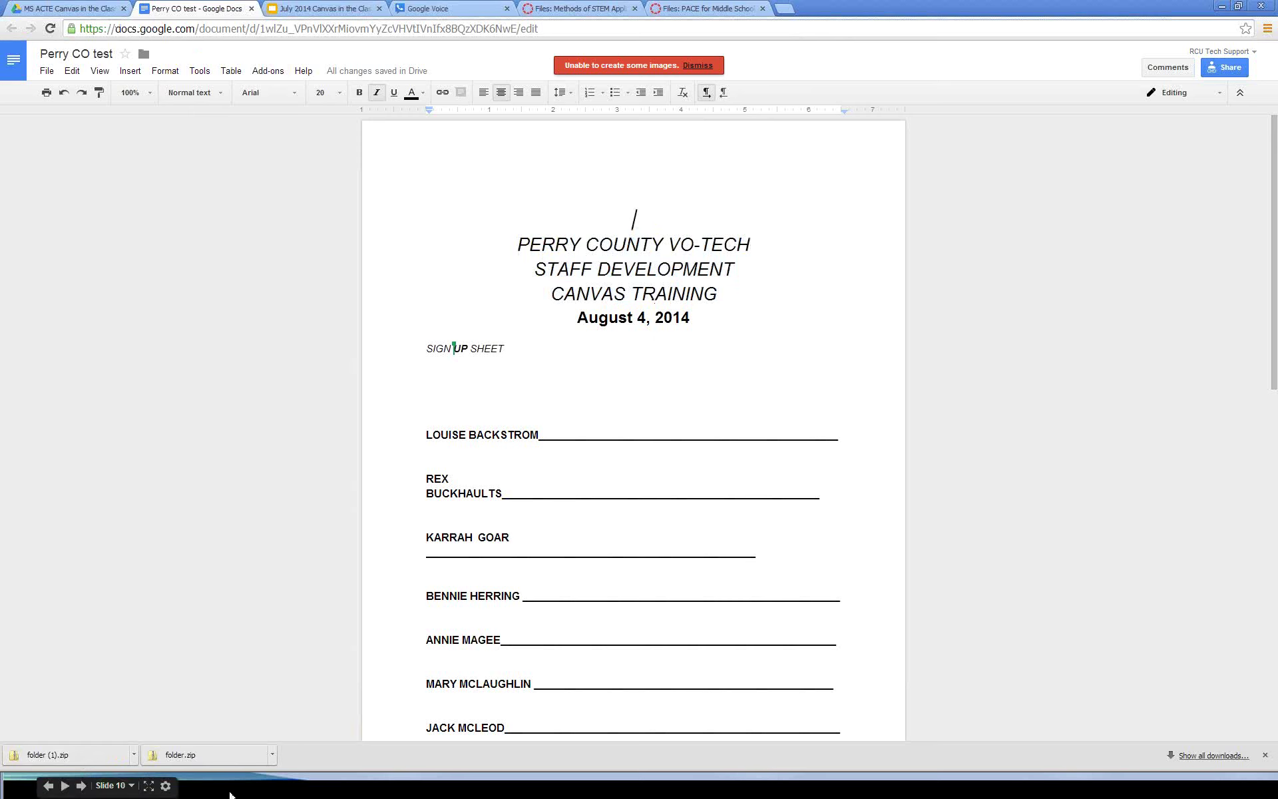
{"action": "key", "text": "super"}
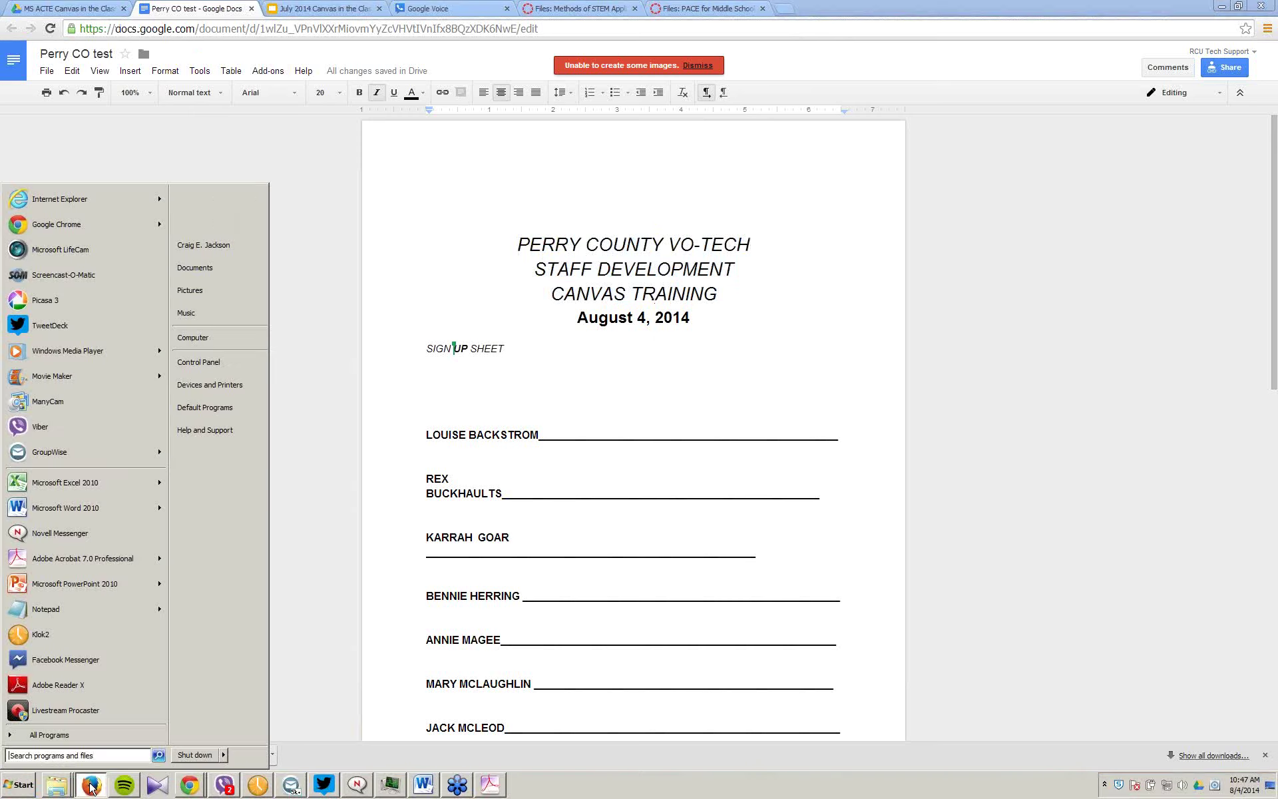
{"action": "left_click", "coordinate": [91, 785]}
{"action": "left_click", "coordinate": [153, 755]}
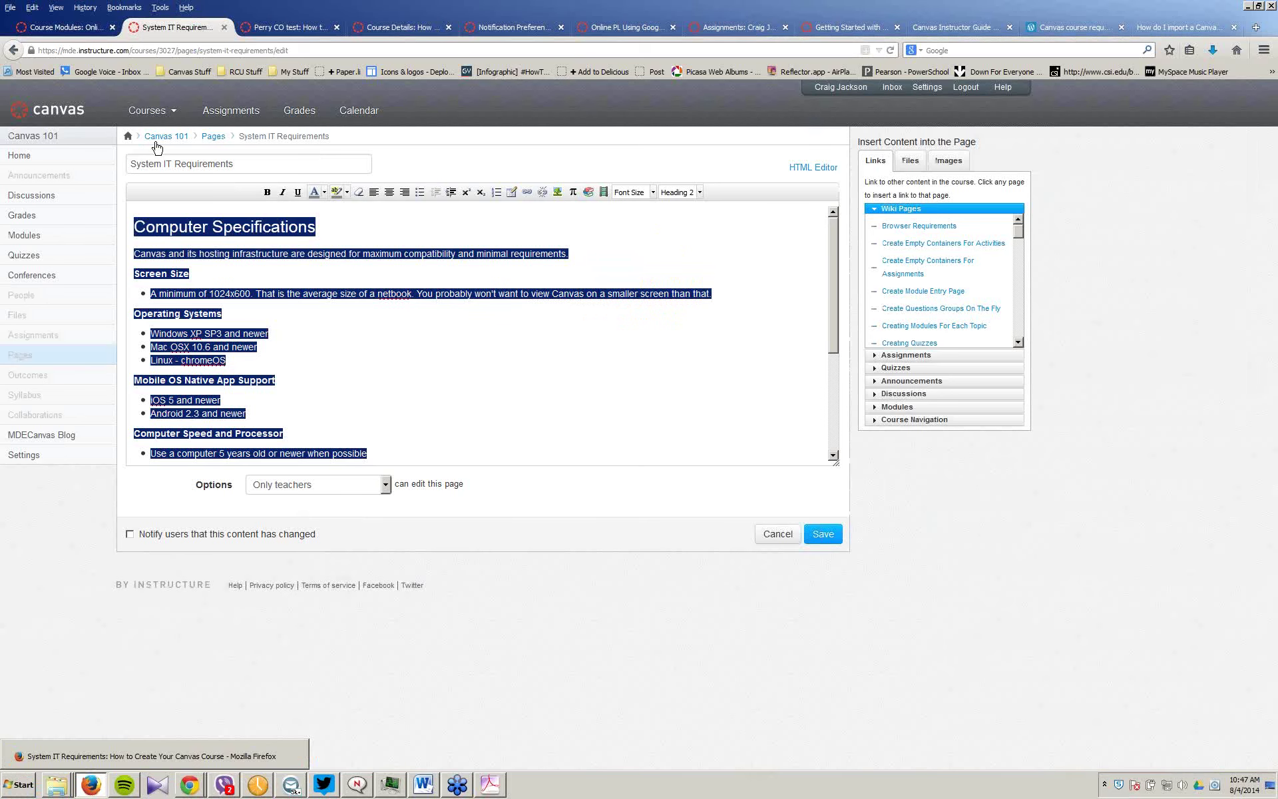
{"action": "left_click", "coordinate": [12, 239]}
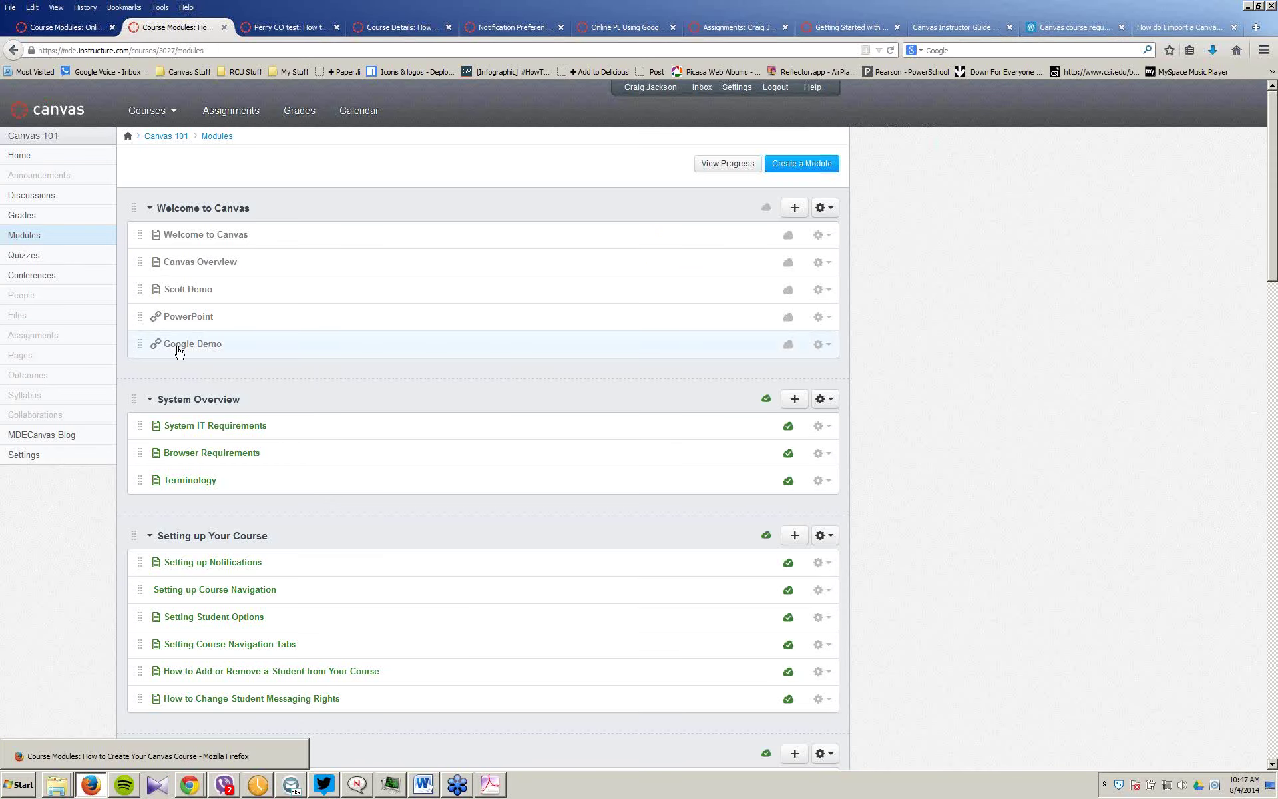
{"action": "left_click", "coordinate": [178, 346]}
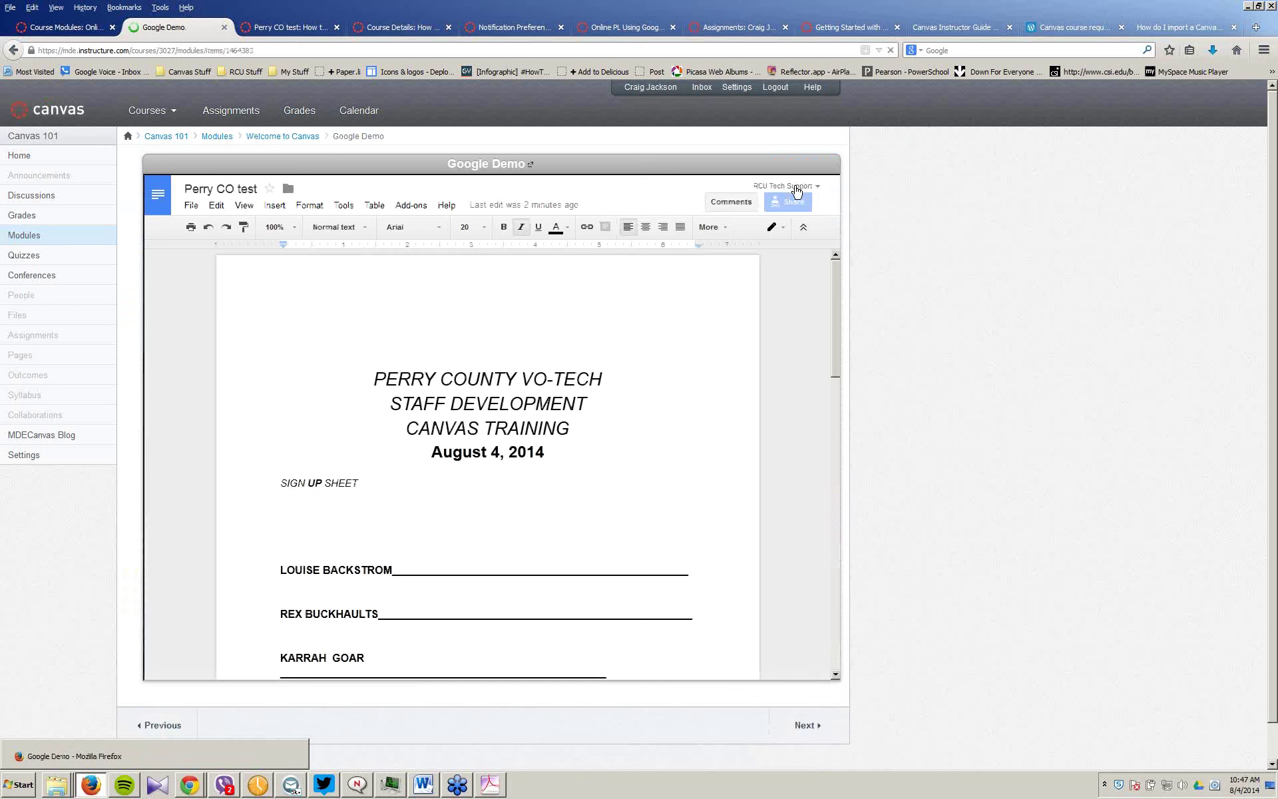
Step: Clear the embedded Perry CO test document, pasting and then deleting its share link
{"action": "left_click", "coordinate": [422, 363]}
{"action": "key", "text": "ctrl+a"}
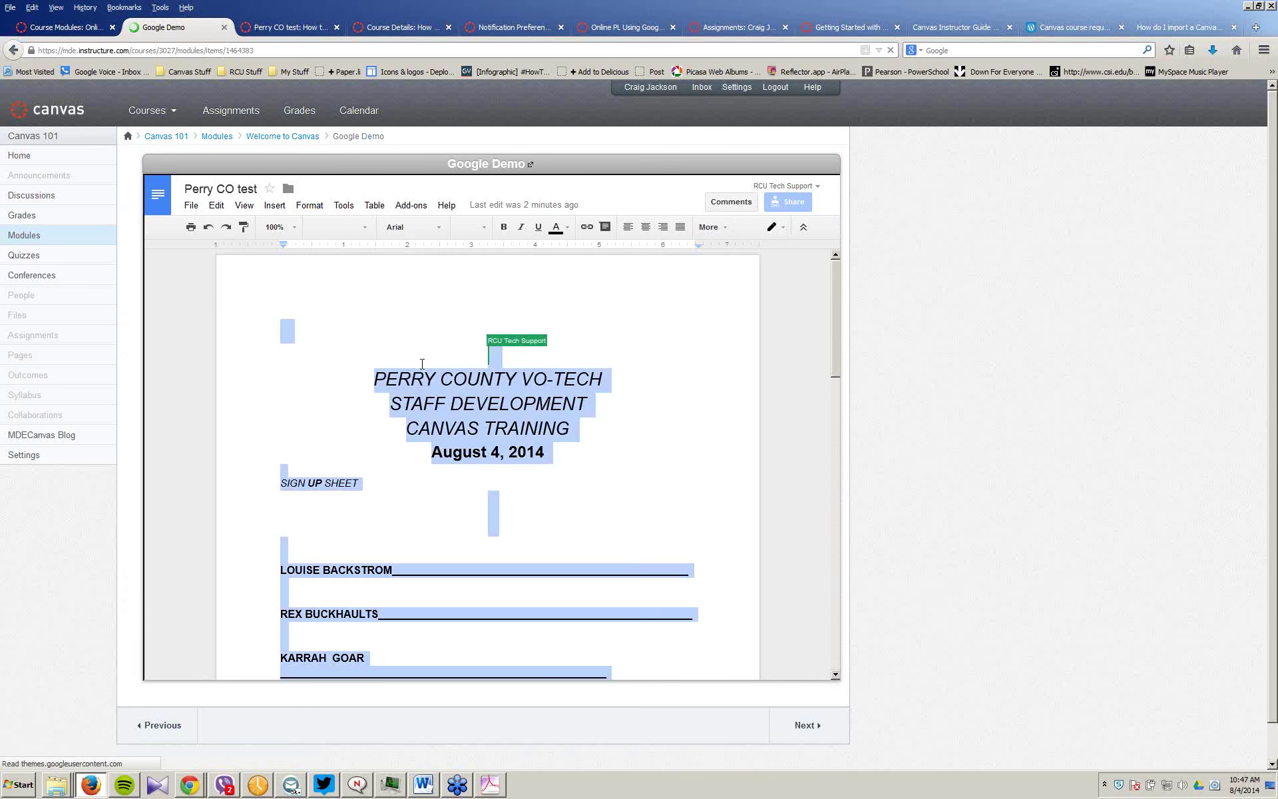
{"action": "key", "text": "Delete"}
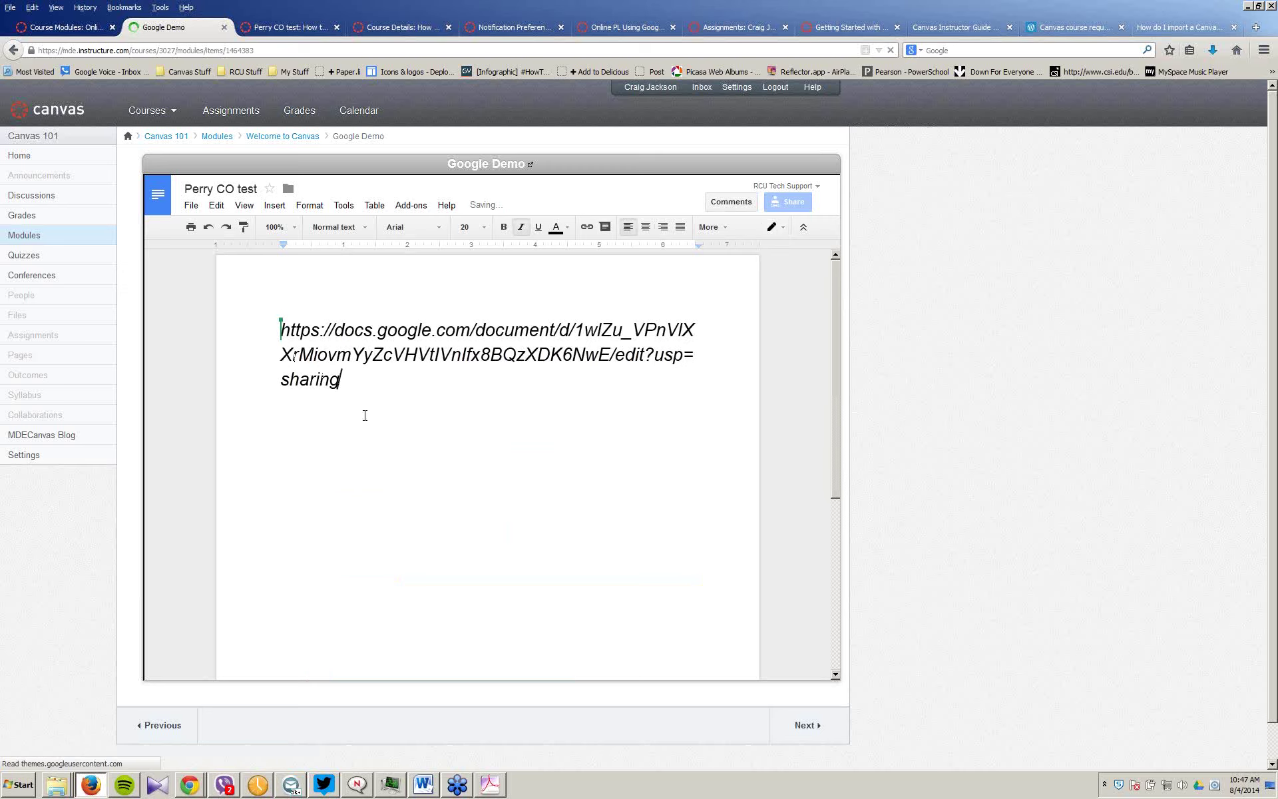
{"action": "key", "text": "ctrl+a"}
{"action": "key", "text": "Delete"}
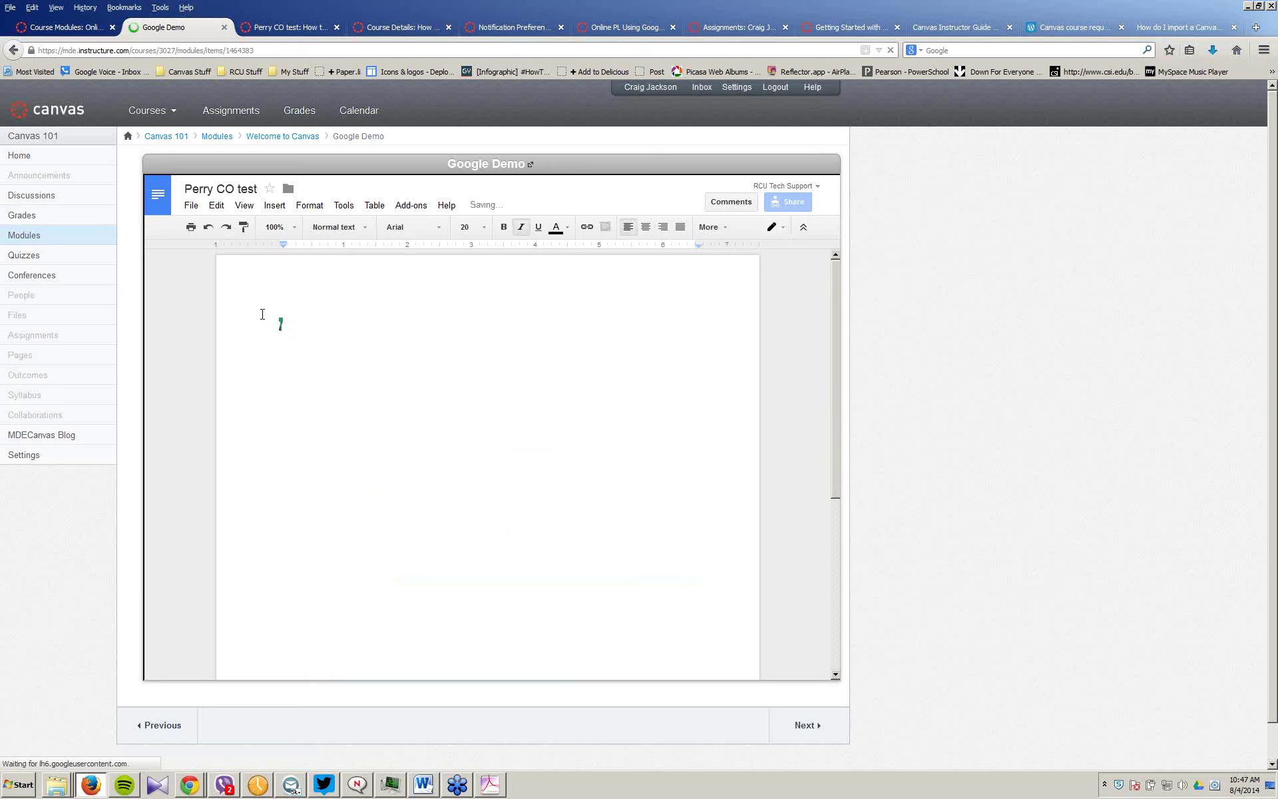
{"action": "mouse_move", "coordinate": [191, 794]}
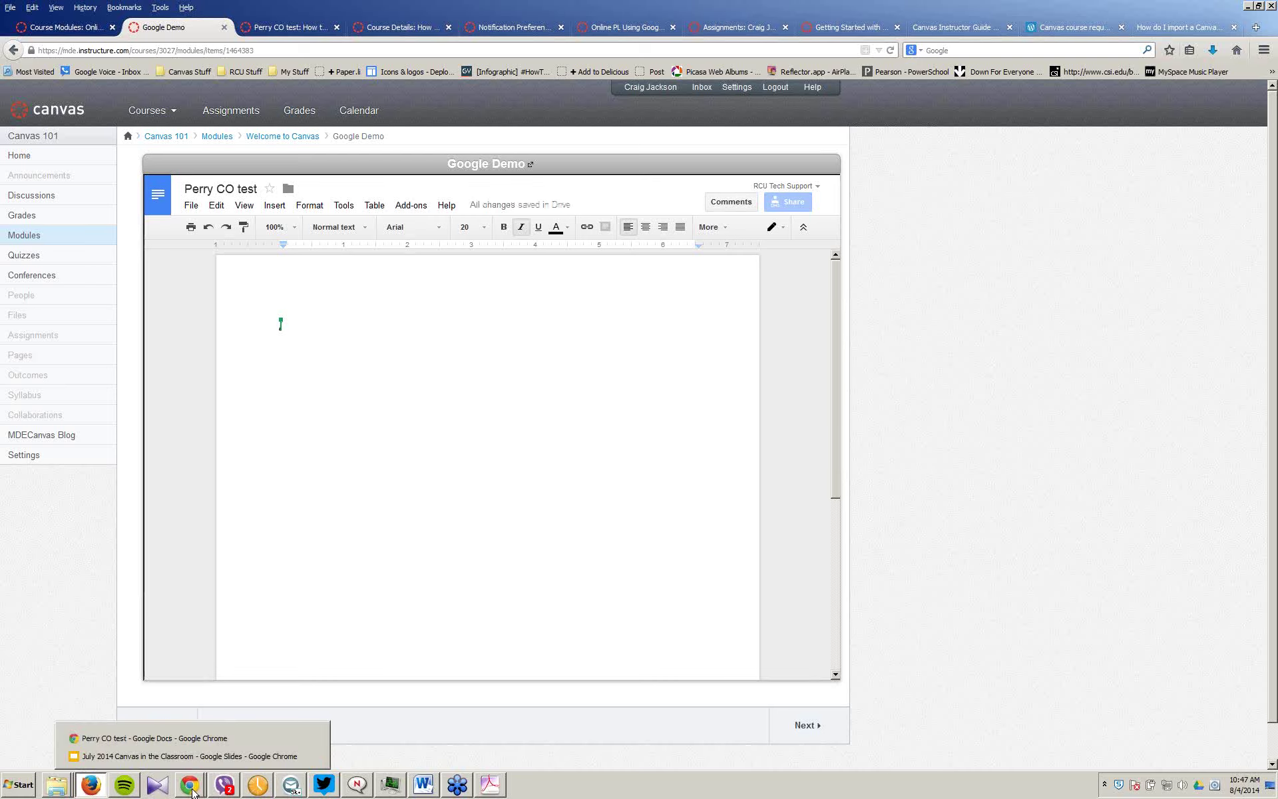
{"action": "left_click", "coordinate": [296, 33]}
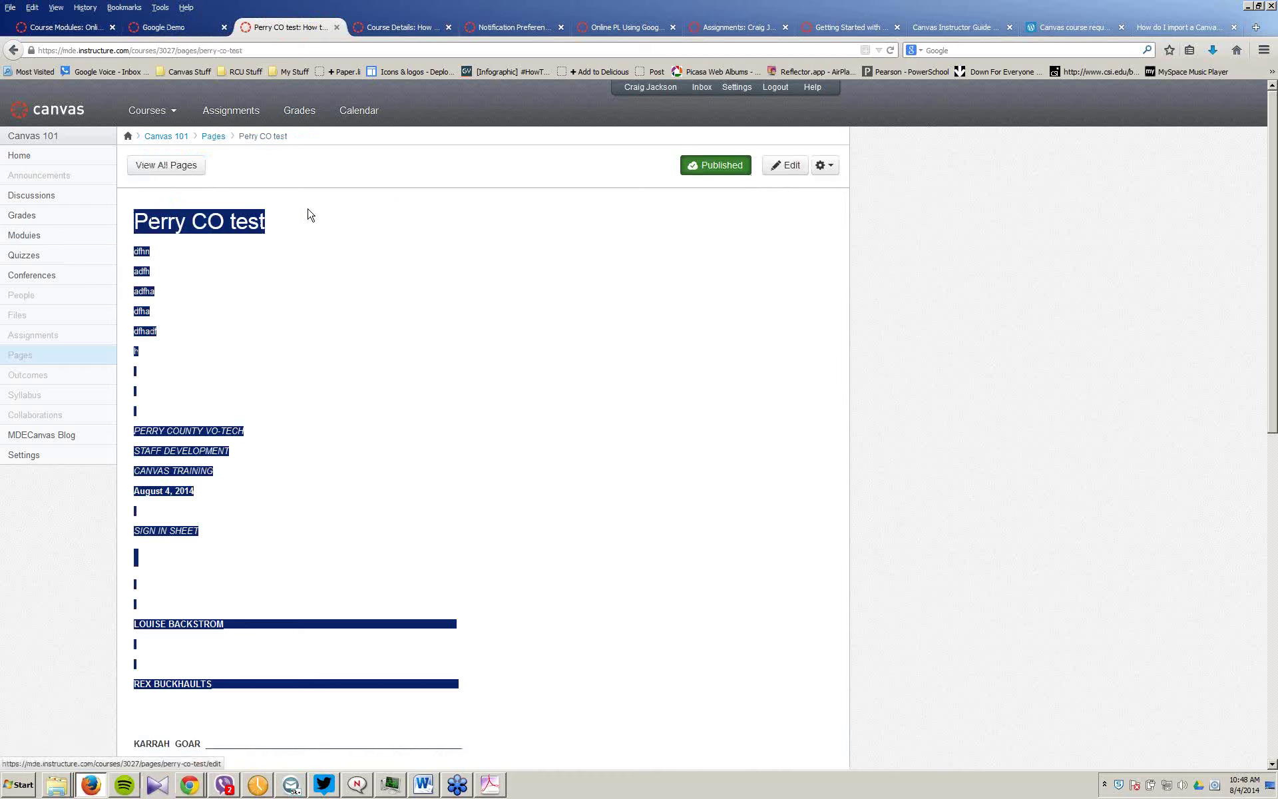
Step: Copy the Perry CO test sign-in sheet from Canvas into the empty Google Doc
{"action": "right_click", "coordinate": [230, 222]}
{"action": "left_click", "coordinate": [274, 228]}
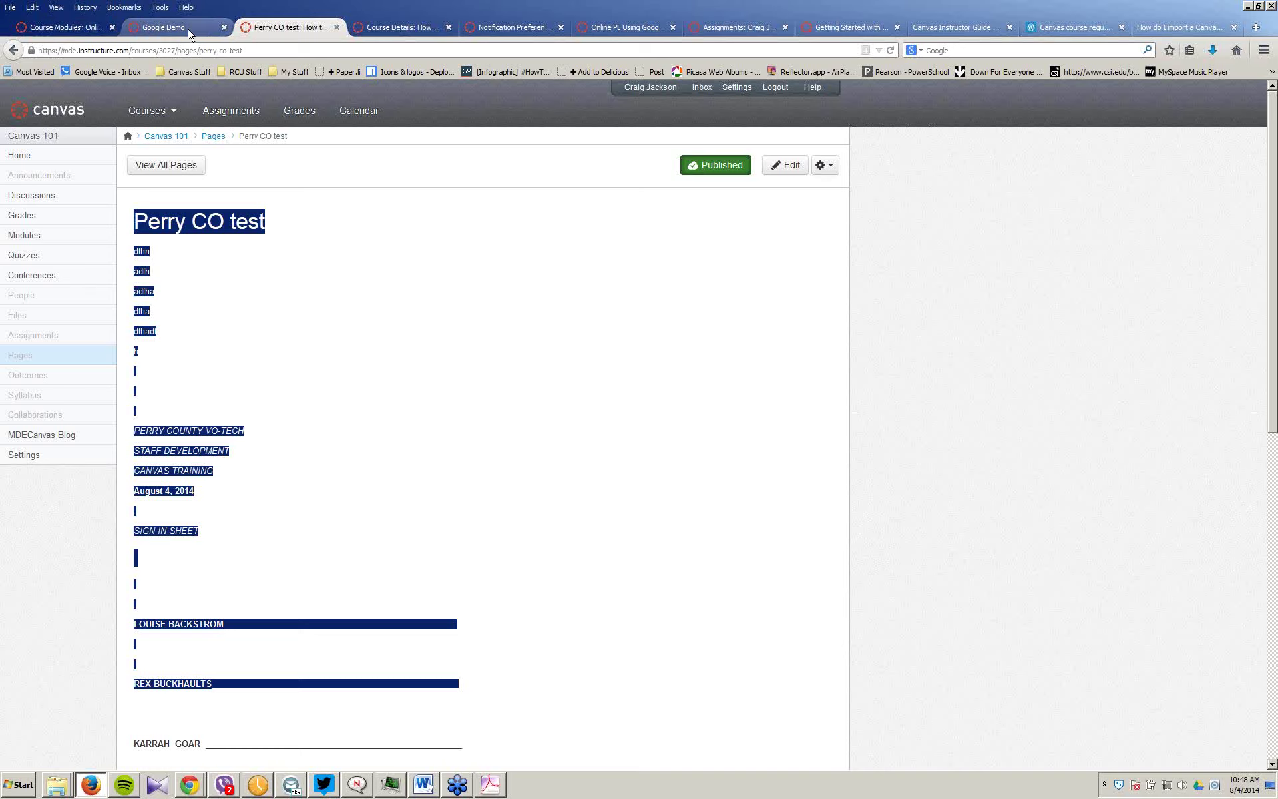
{"action": "left_click", "coordinate": [178, 785]}
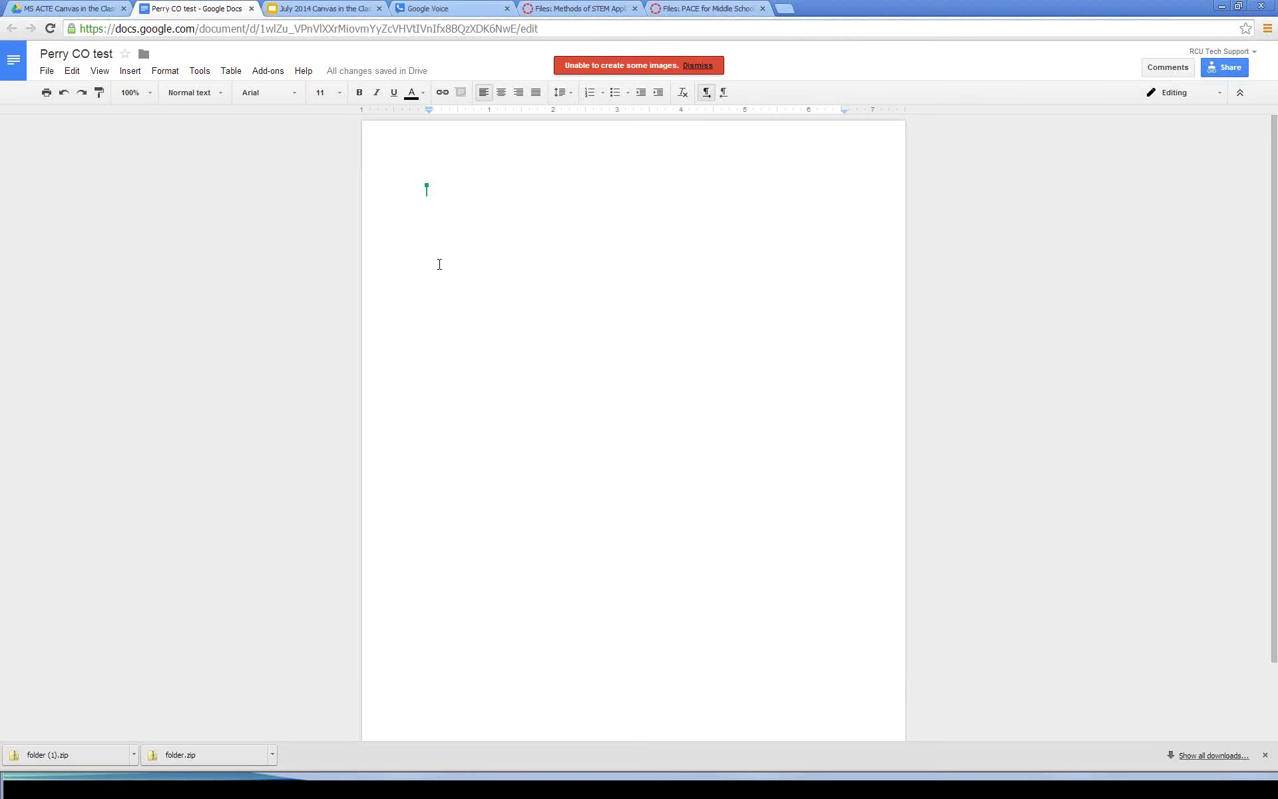
{"action": "key", "text": "ctrl+v"}
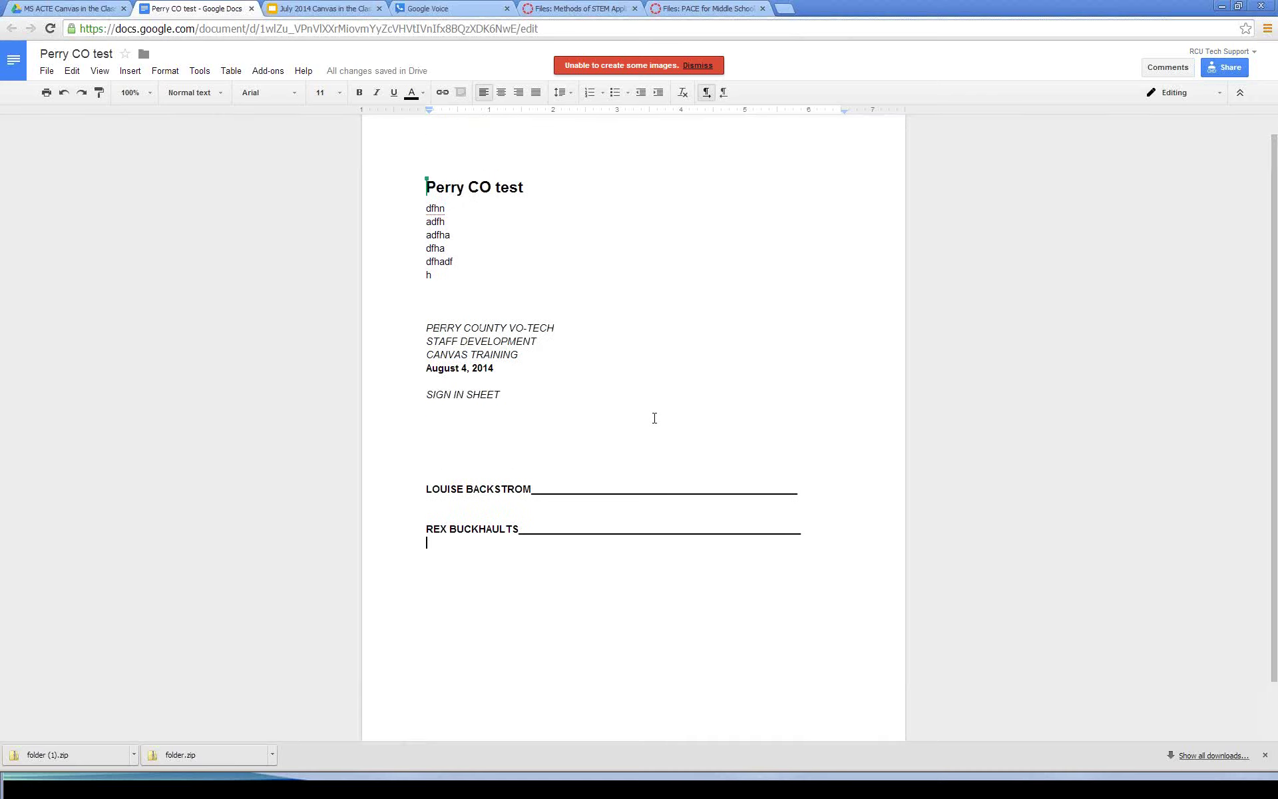
{"action": "scroll", "coordinate": [655, 418], "scroll_direction": "up", "scroll_amount": 1}
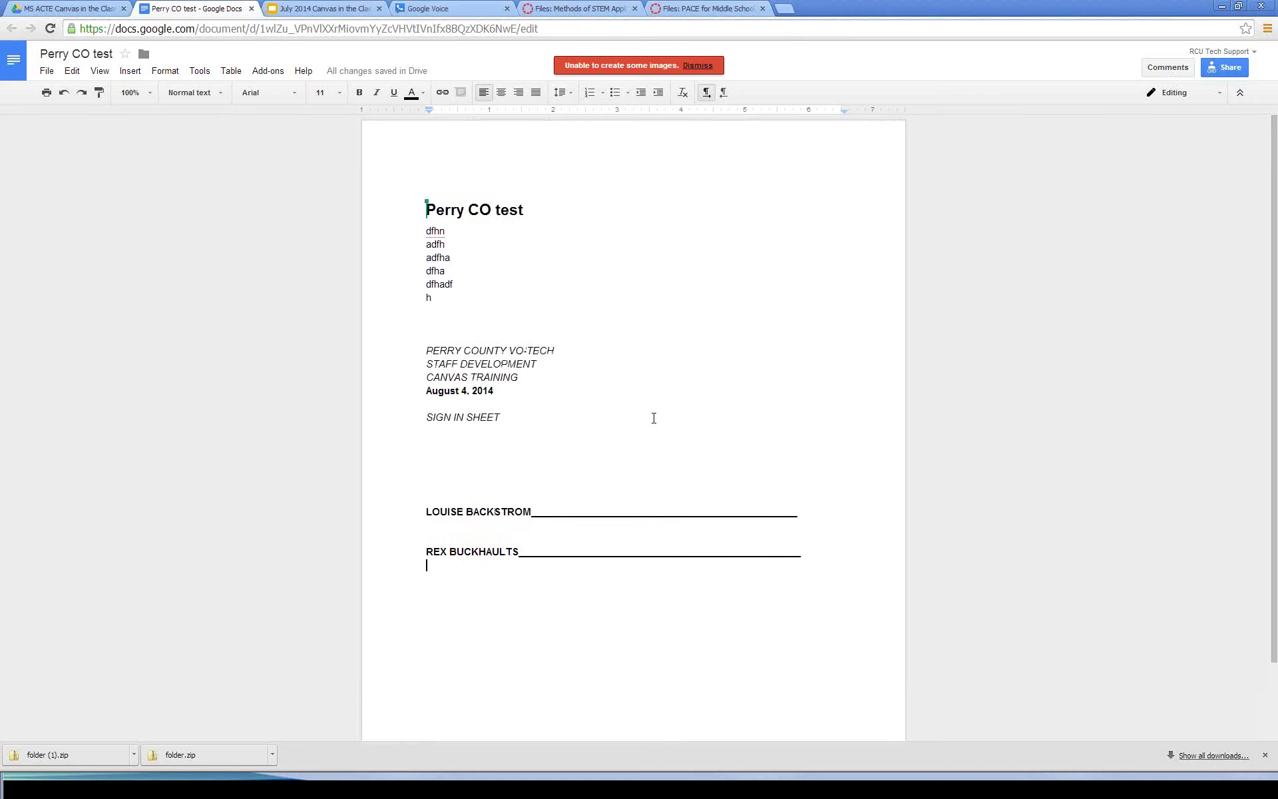
{"action": "left_click", "coordinate": [444, 377]}
{"action": "left_click_drag", "start_coordinate": [469, 377], "coordinate": [423, 378]}
Step: Research CANVAS, link it and footnote-cite the Learning Management System | LMS | Canvas by Instructure page
{"action": "right_click", "coordinate": [450, 380]}
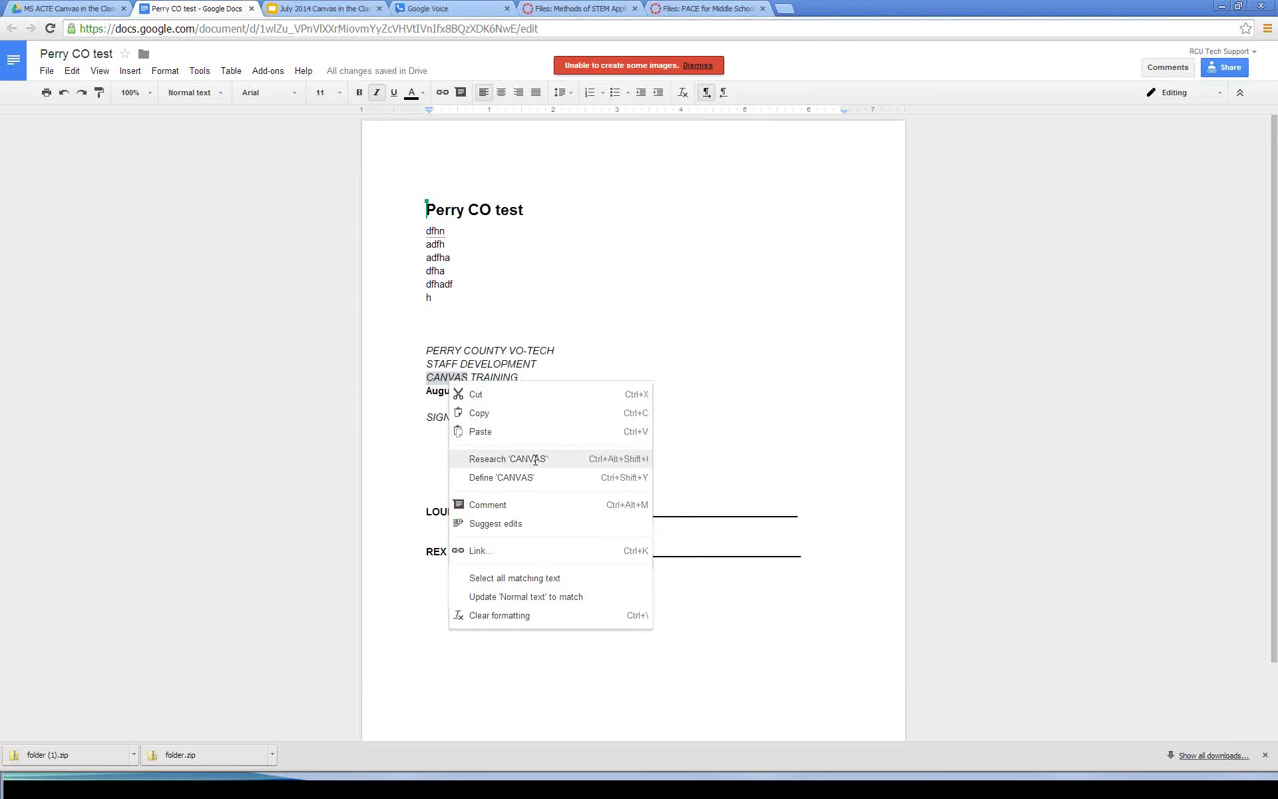
{"action": "left_click", "coordinate": [535, 459]}
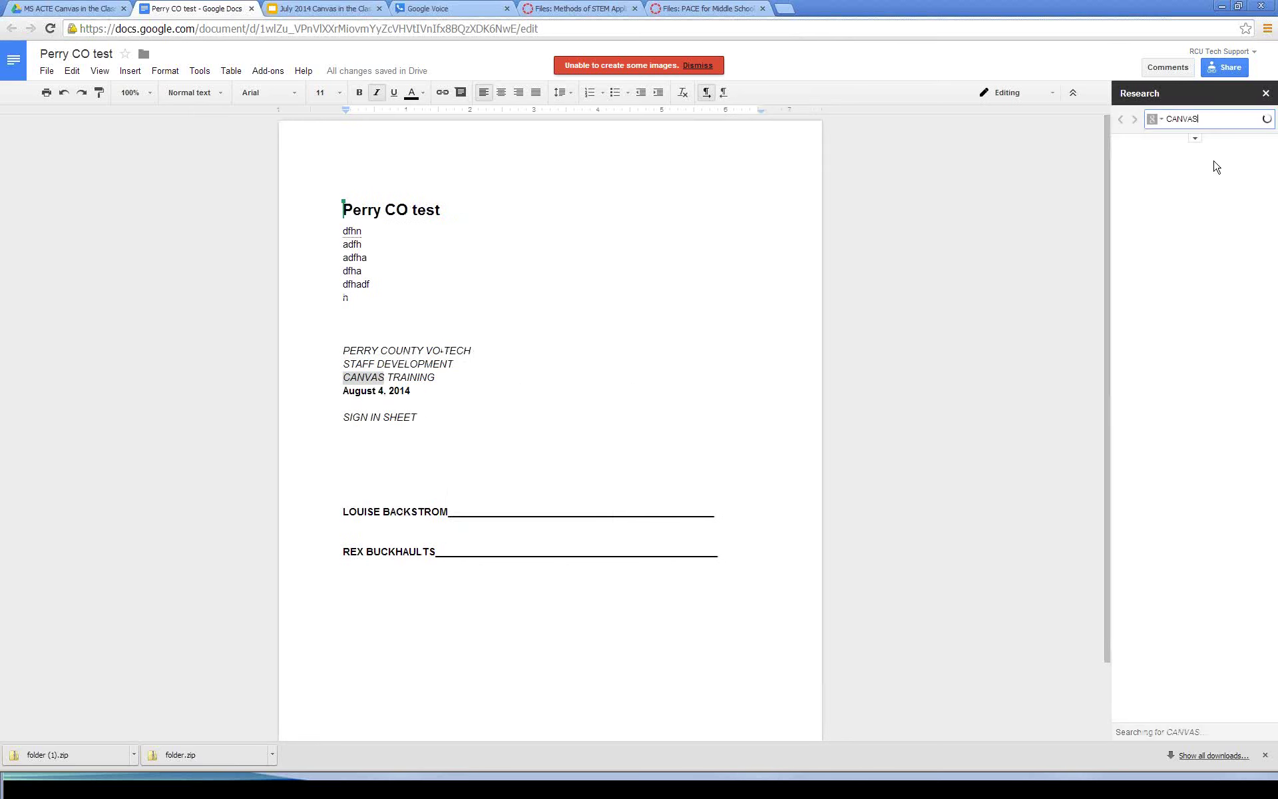
{"action": "mouse_move", "coordinate": [1211, 605]}
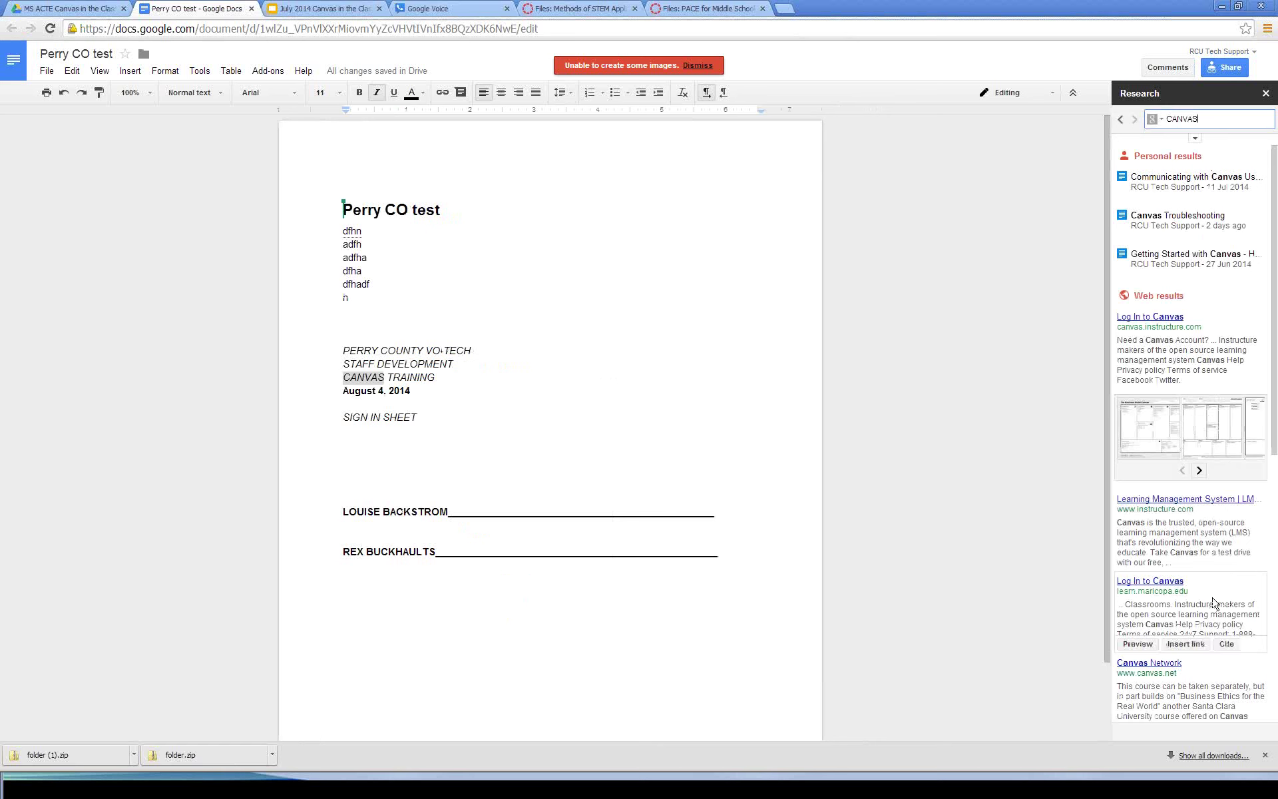
{"action": "mouse_move", "coordinate": [1186, 442]}
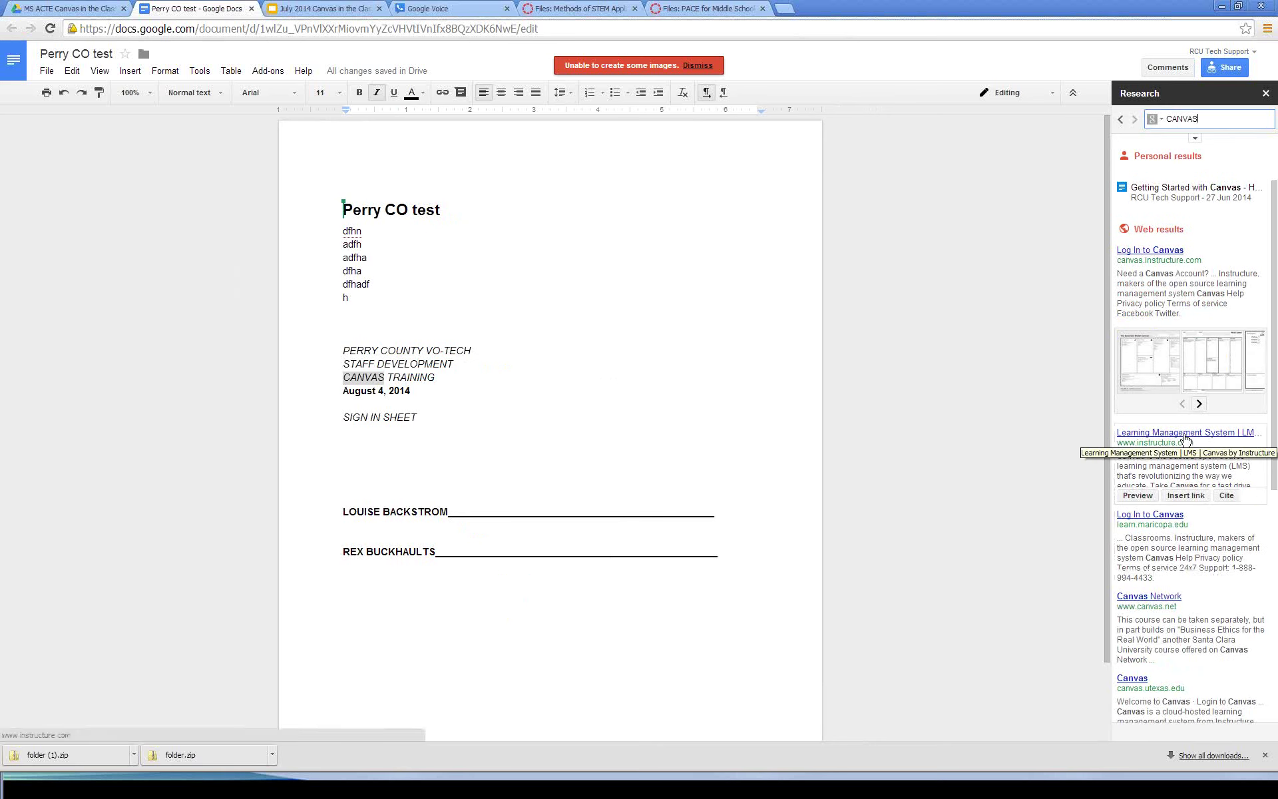
{"action": "left_click", "coordinate": [1188, 499]}
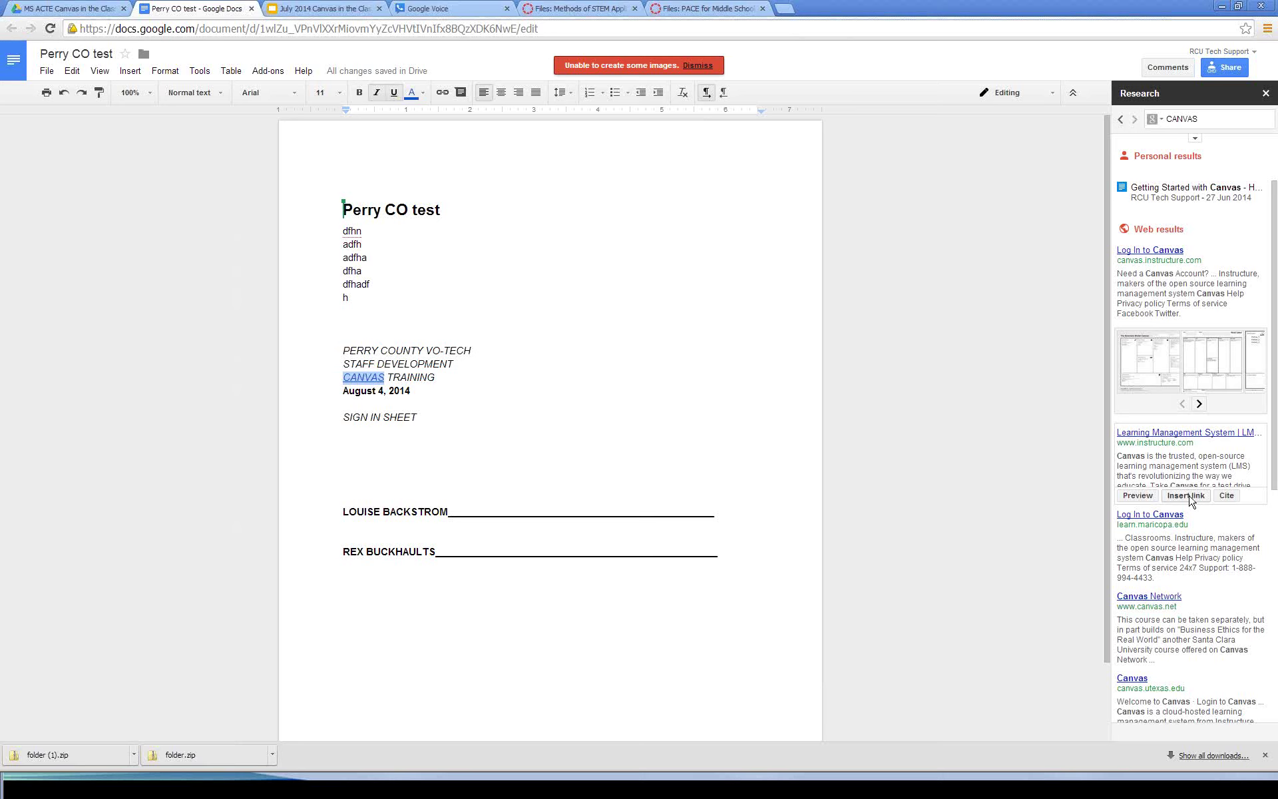
{"action": "left_click", "coordinate": [1232, 498]}
{"action": "scroll", "coordinate": [964, 516], "scroll_direction": "down", "scroll_amount": 2}
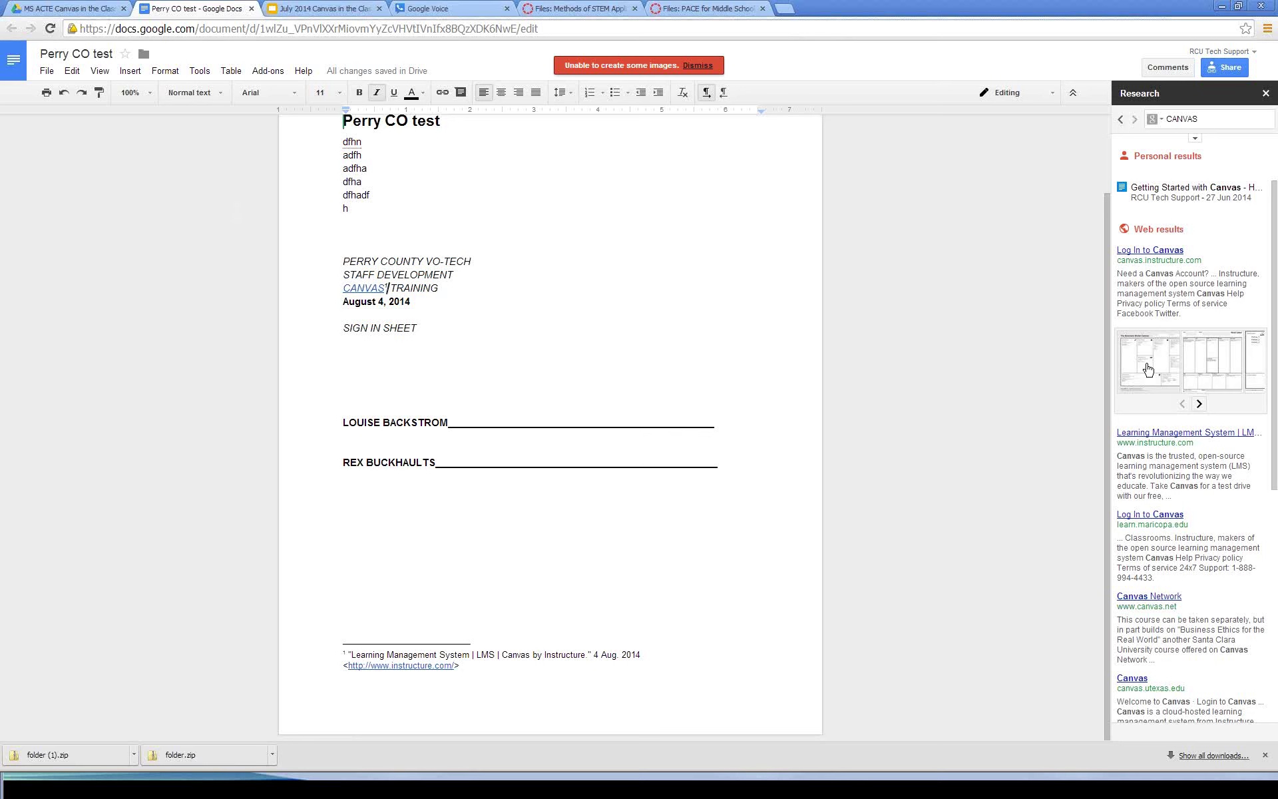
{"action": "left_click", "coordinate": [1195, 140]}
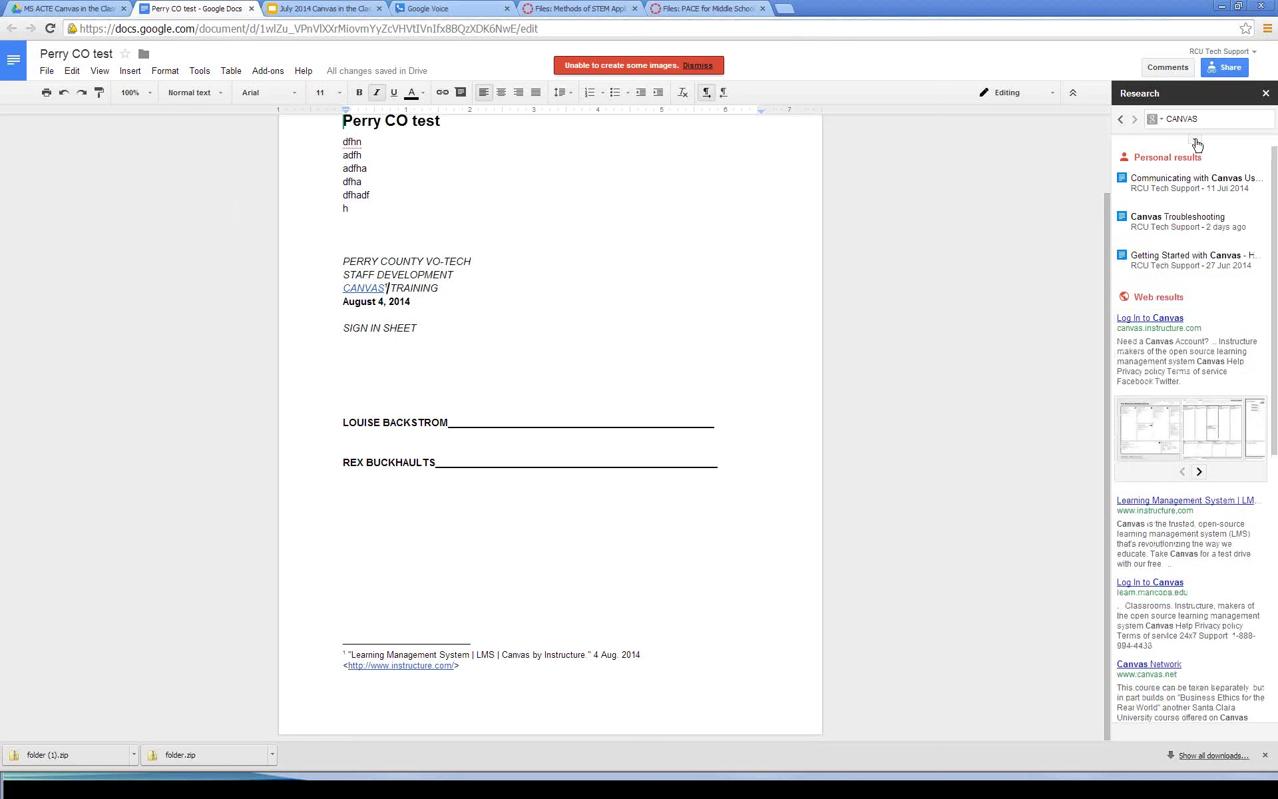
Step: Set Research results to free-to-use licenses and APA citation format
{"action": "left_click", "coordinate": [1195, 142]}
{"action": "left_click", "coordinate": [1195, 162]}
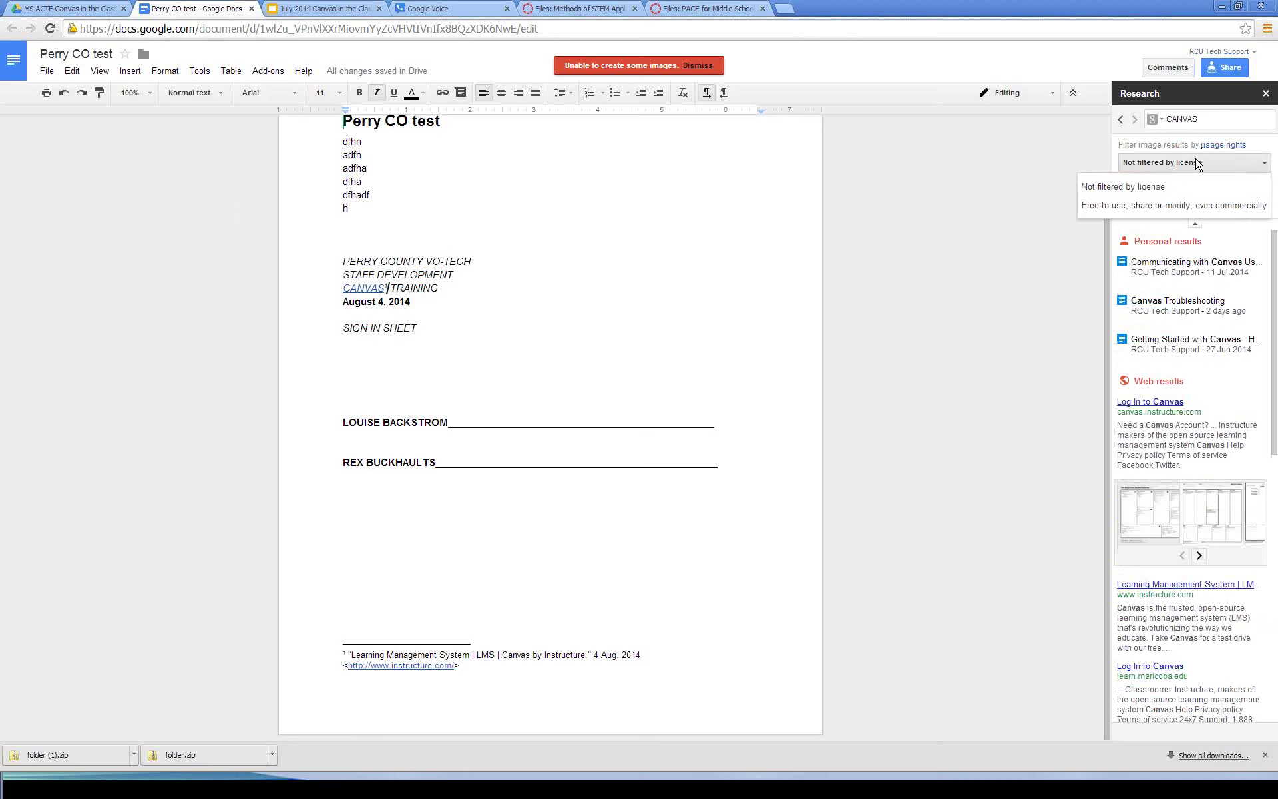
{"action": "left_click", "coordinate": [1155, 207]}
{"action": "left_click", "coordinate": [1151, 207]}
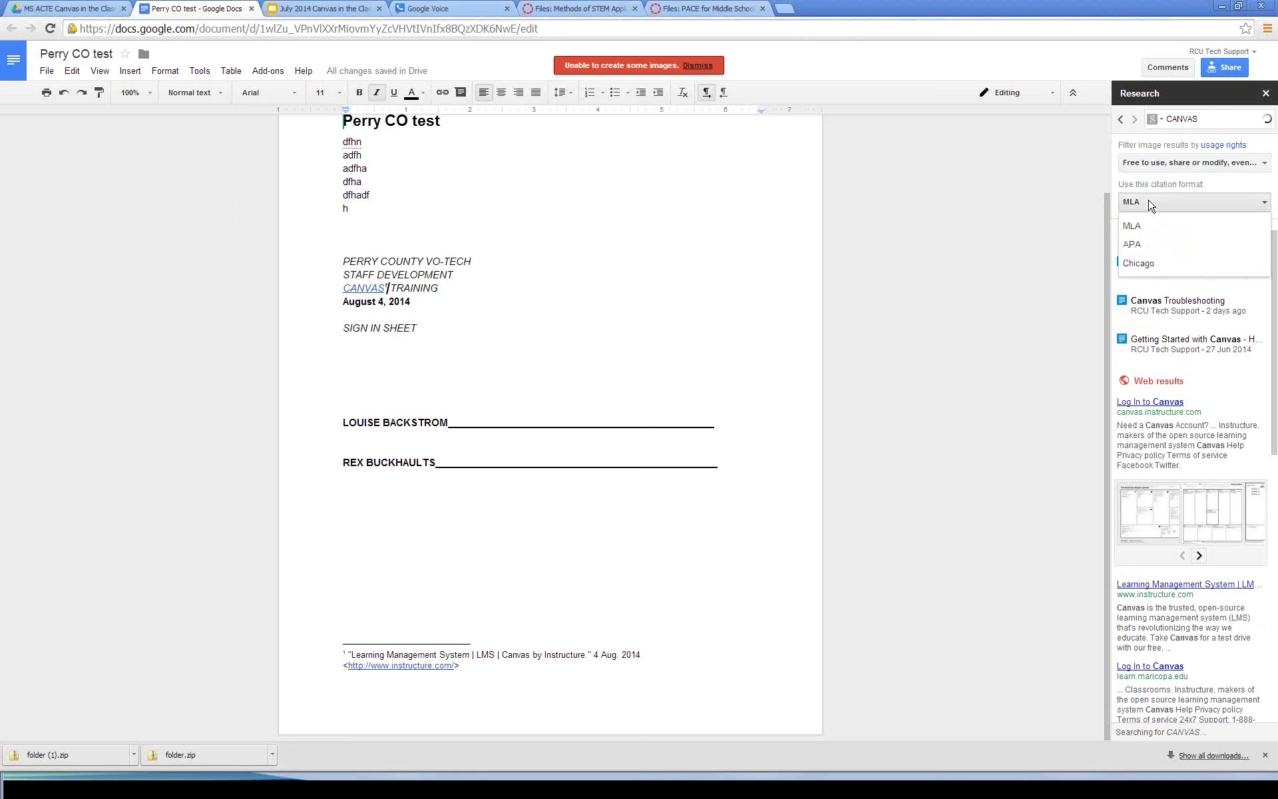
{"action": "left_click", "coordinate": [1142, 246]}
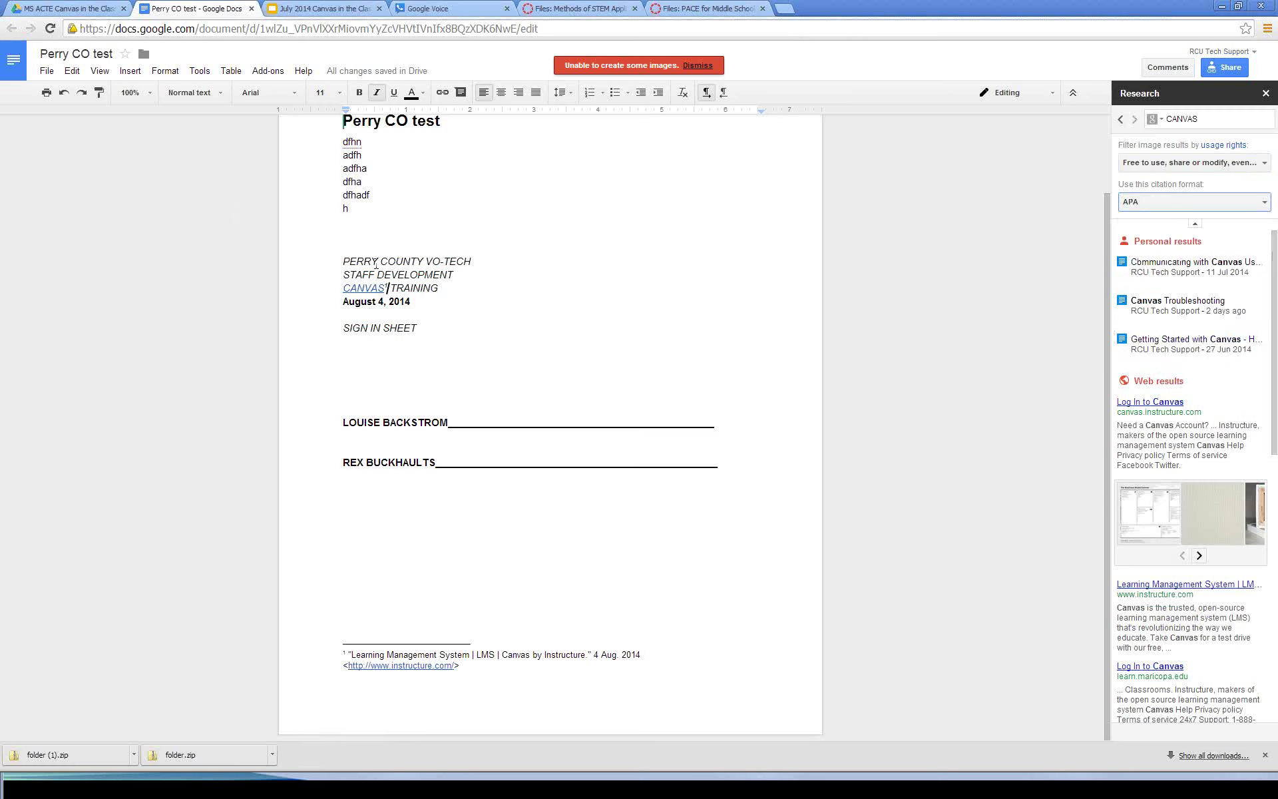
Step: Link DEVELOPMENT to Wikipedia's Development page and add a footnote citing it
{"action": "double_click", "coordinate": [426, 274]}
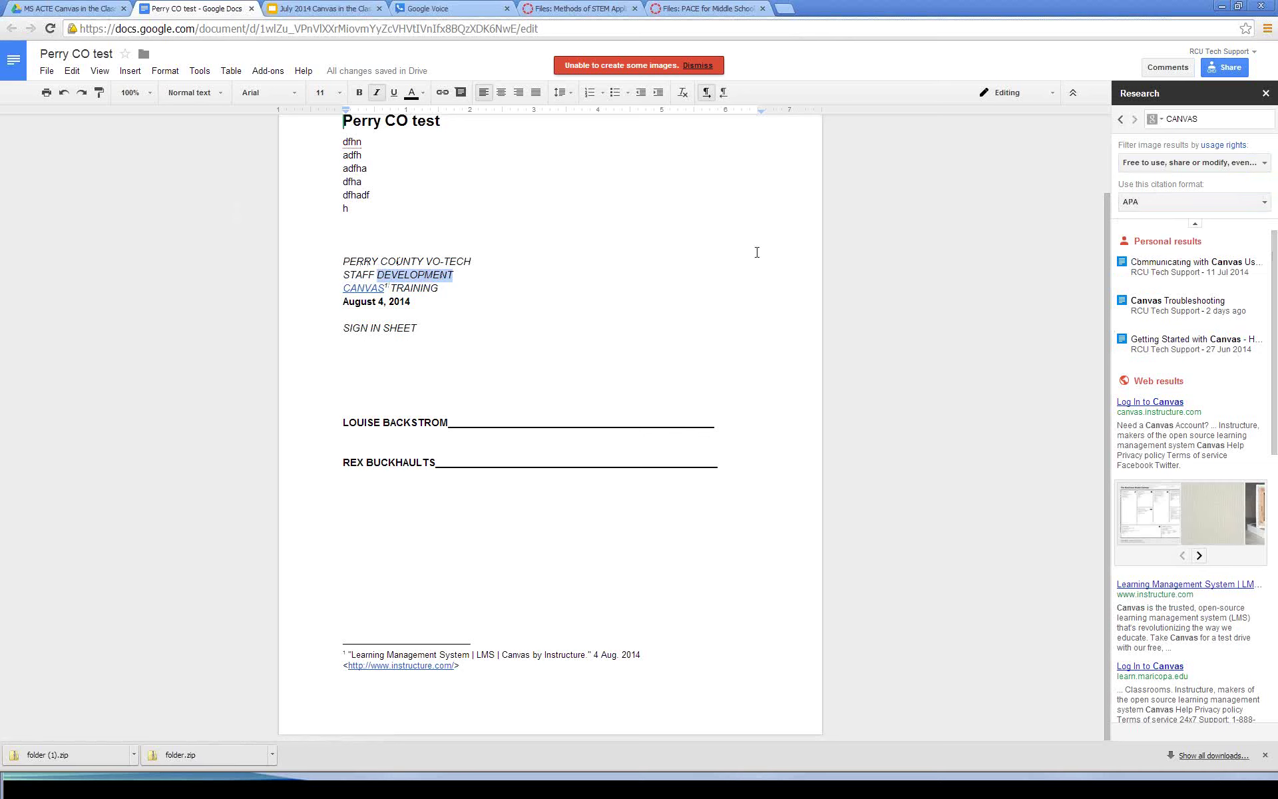
{"action": "right_click", "coordinate": [420, 272]}
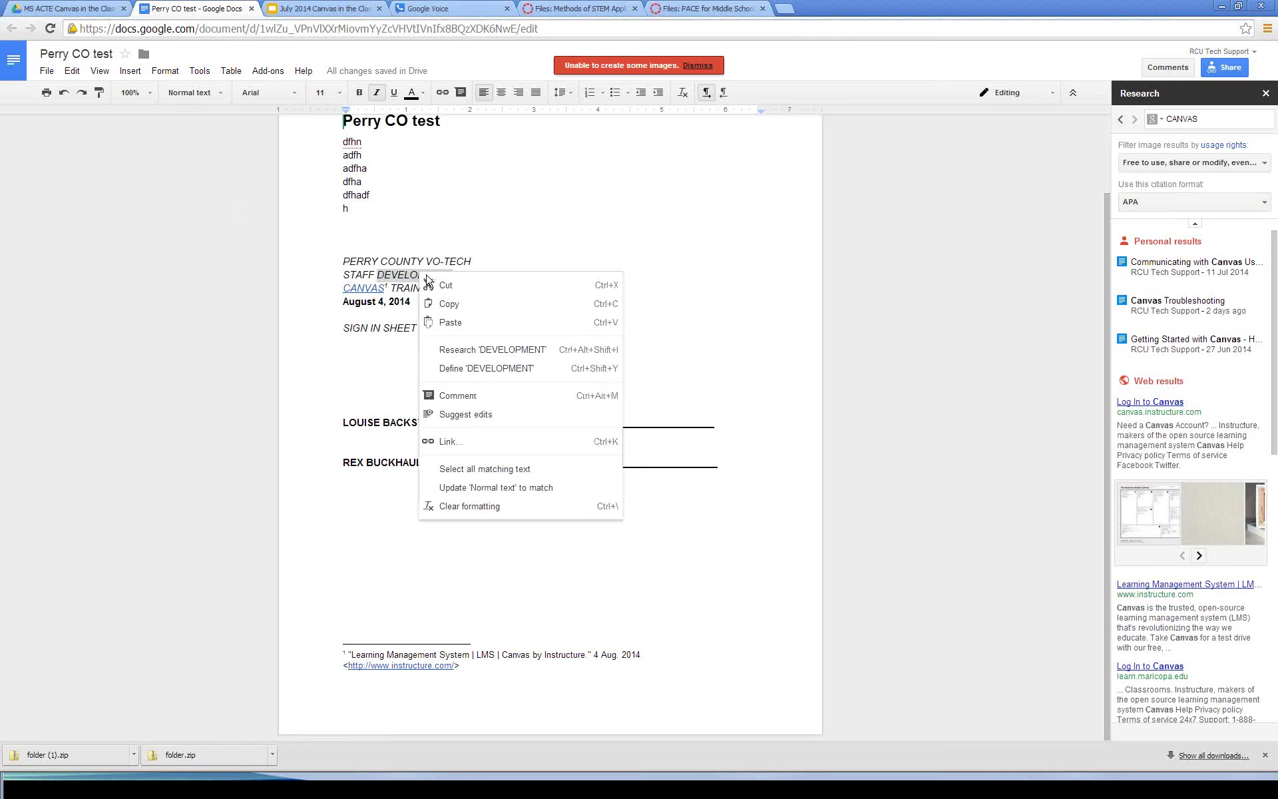
{"action": "left_click", "coordinate": [479, 348]}
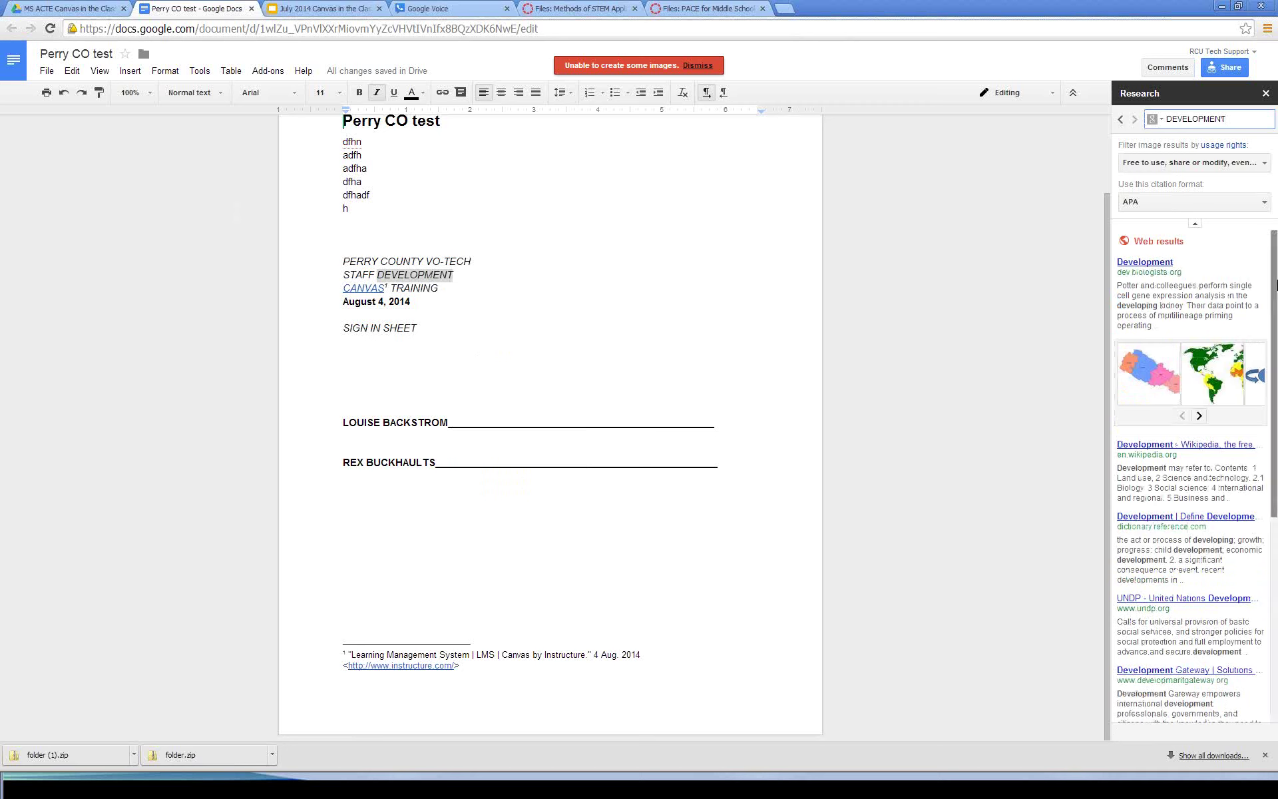
{"action": "mouse_move", "coordinate": [1261, 290]}
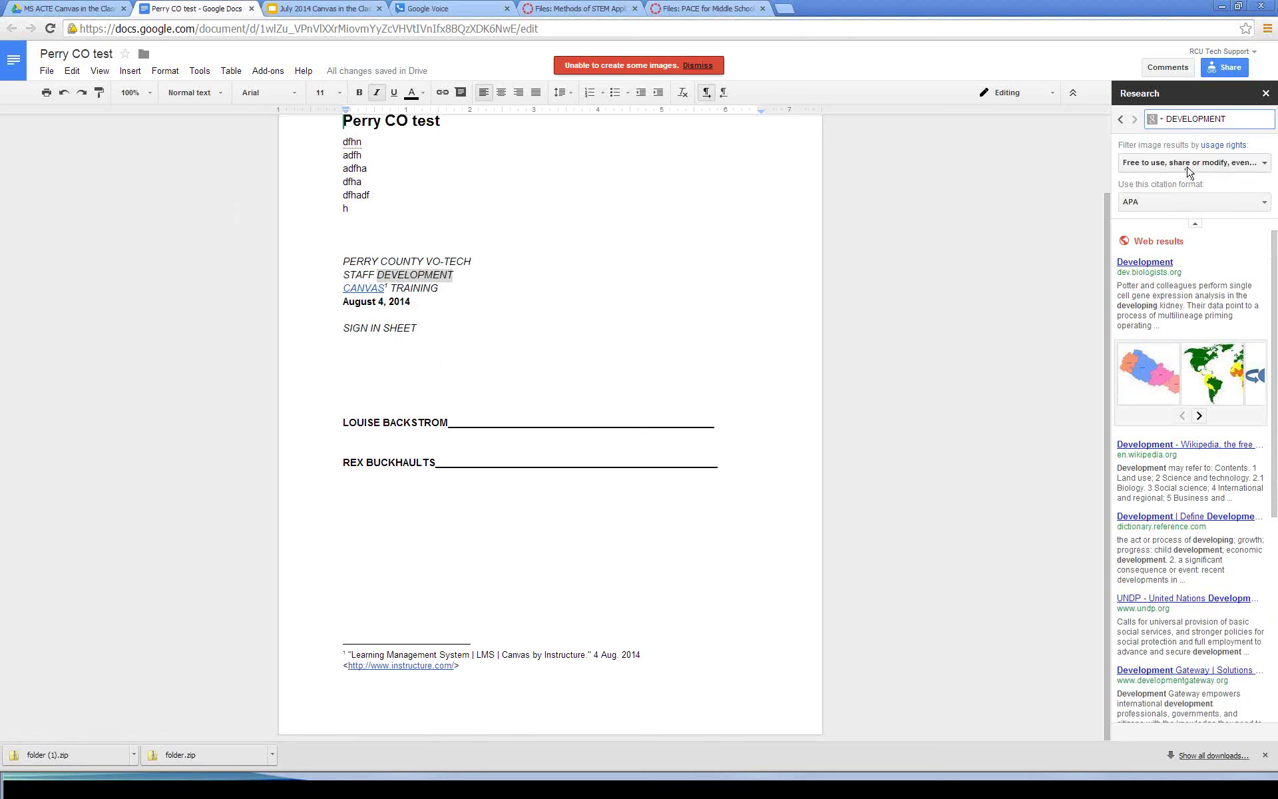
{"action": "mouse_move", "coordinate": [1168, 563]}
{"action": "mouse_move", "coordinate": [1168, 483]}
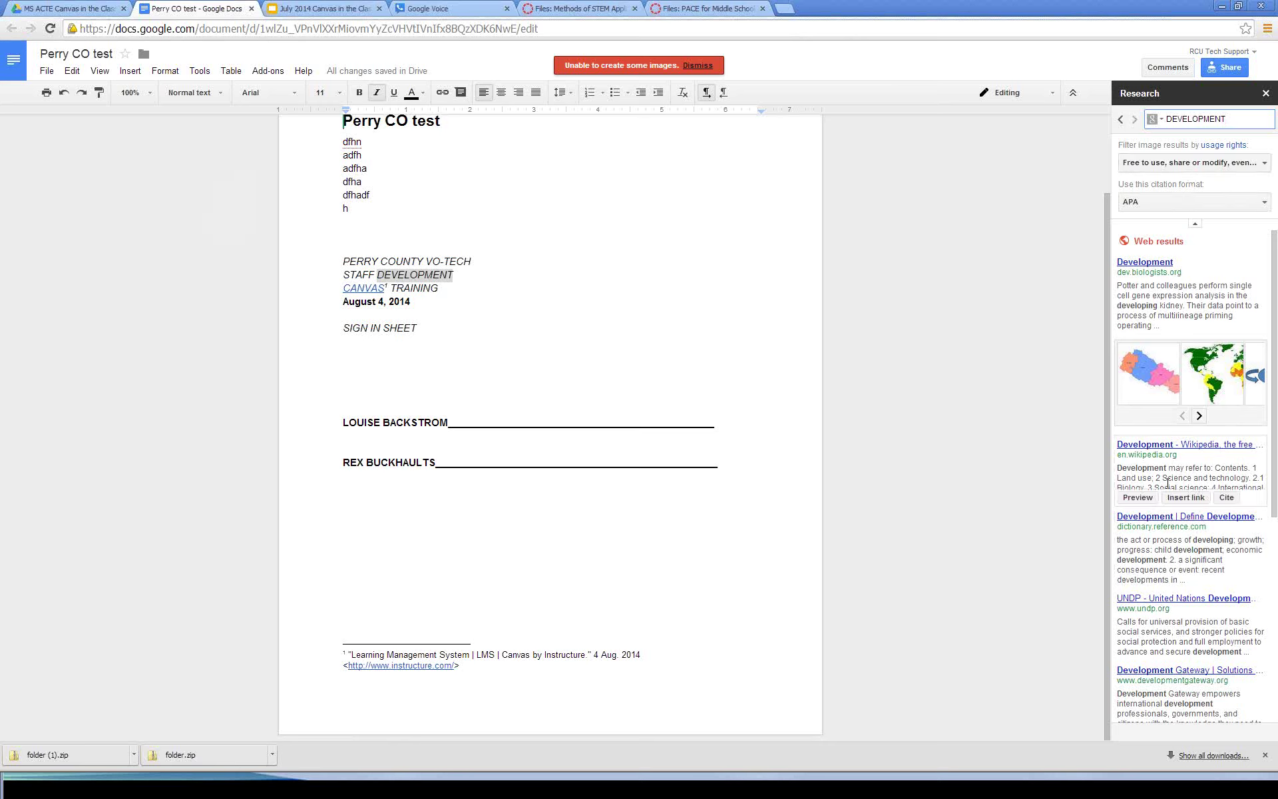
{"action": "left_click", "coordinate": [1186, 498]}
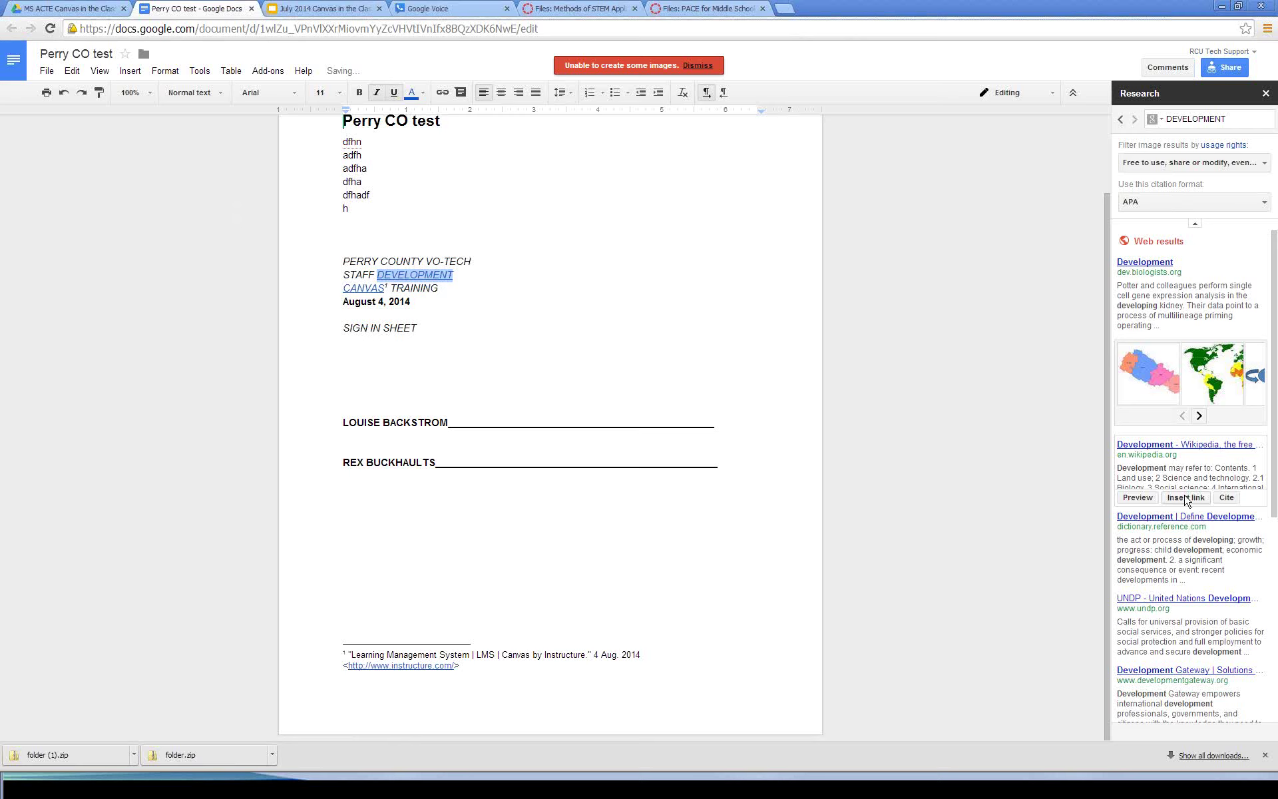
{"action": "left_click", "coordinate": [1226, 497]}
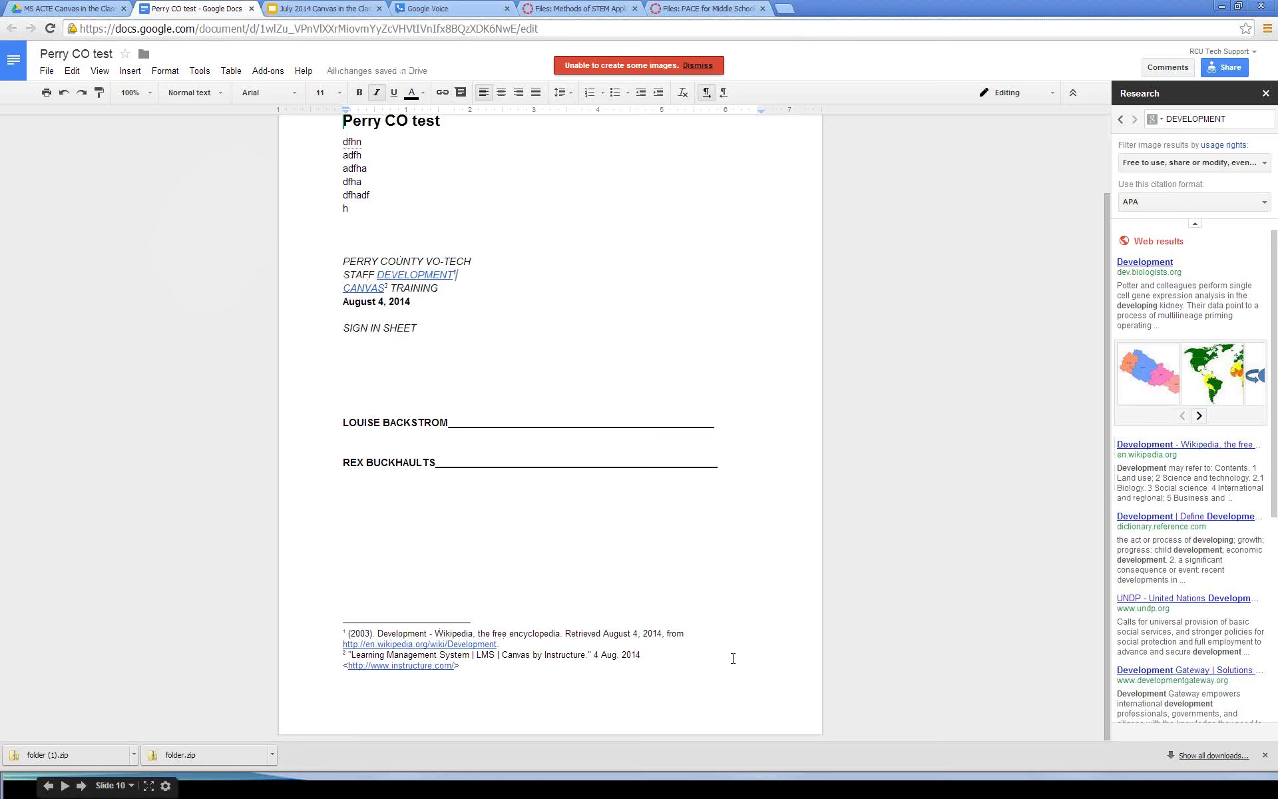
Step: Switch the Google Doc to viewing mode
{"action": "left_click", "coordinate": [1050, 95]}
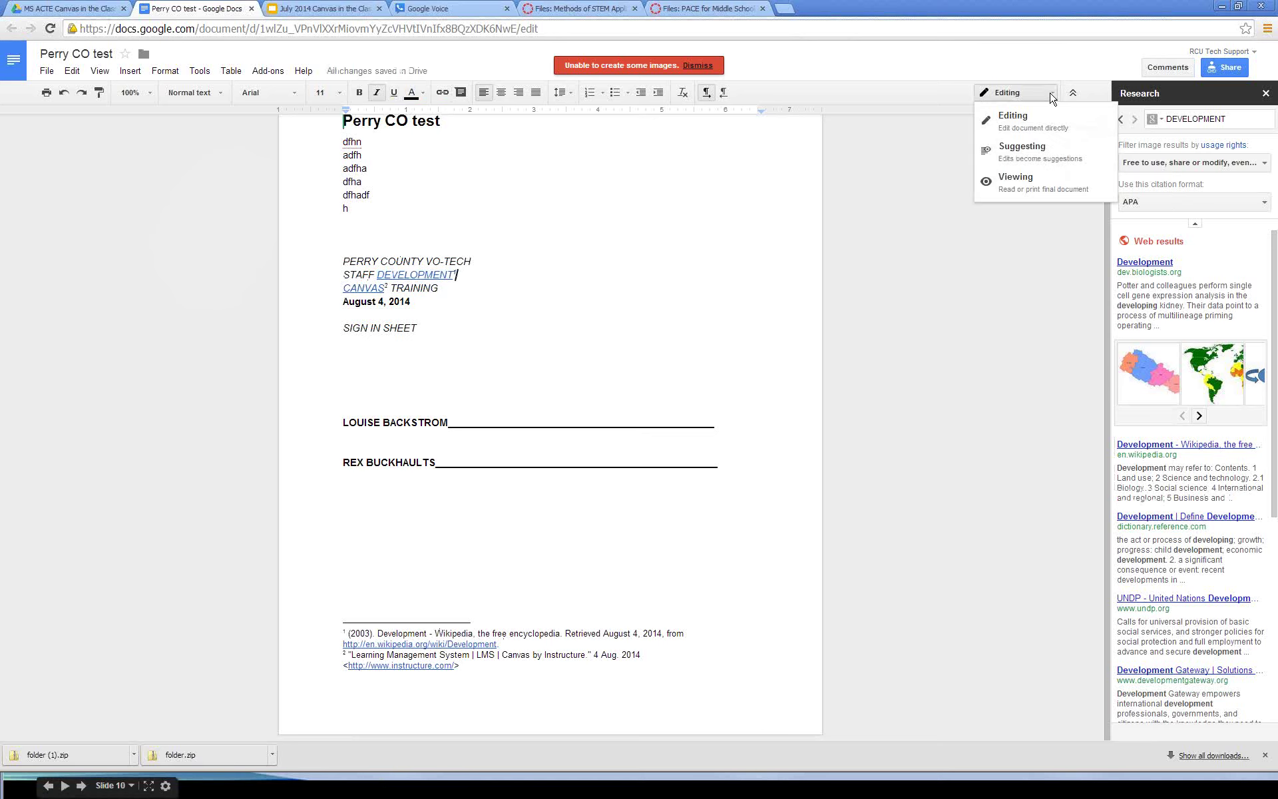
{"action": "left_click", "coordinate": [1002, 181]}
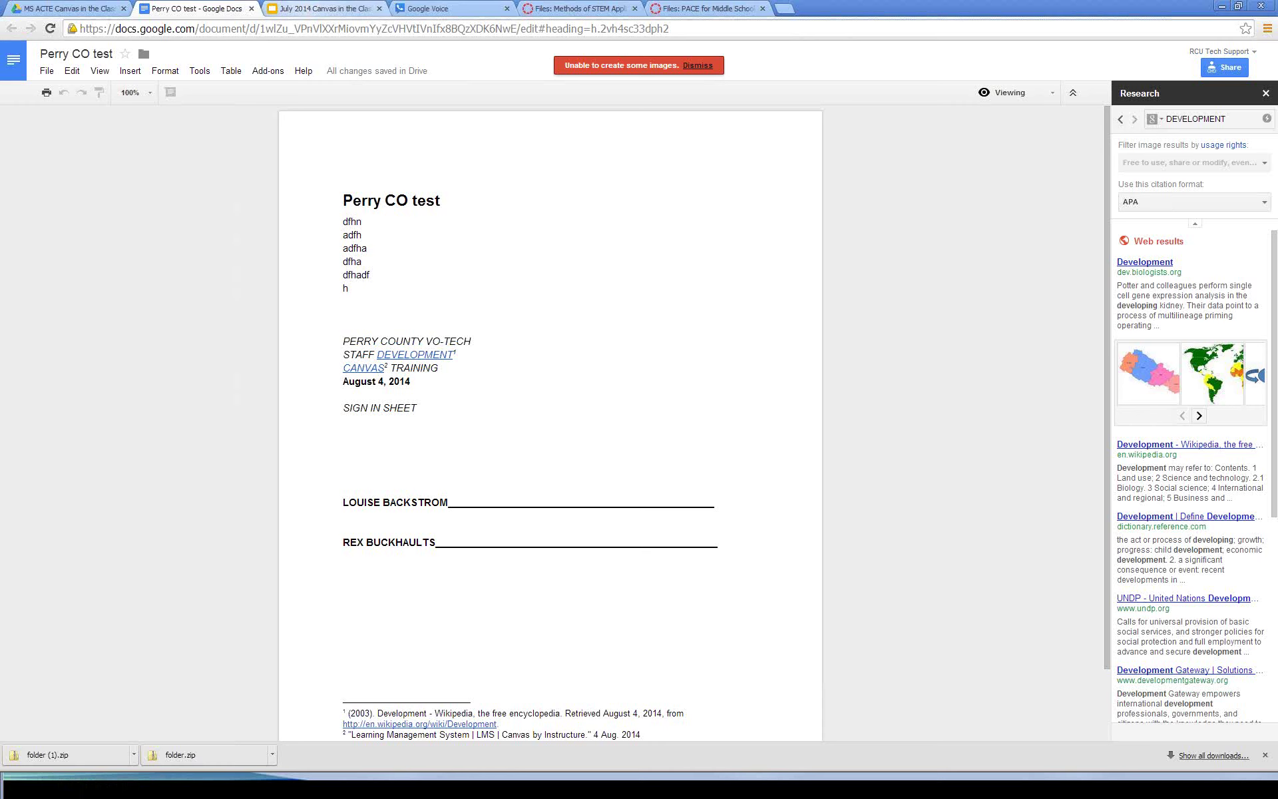
{"action": "mouse_move", "coordinate": [141, 784]}
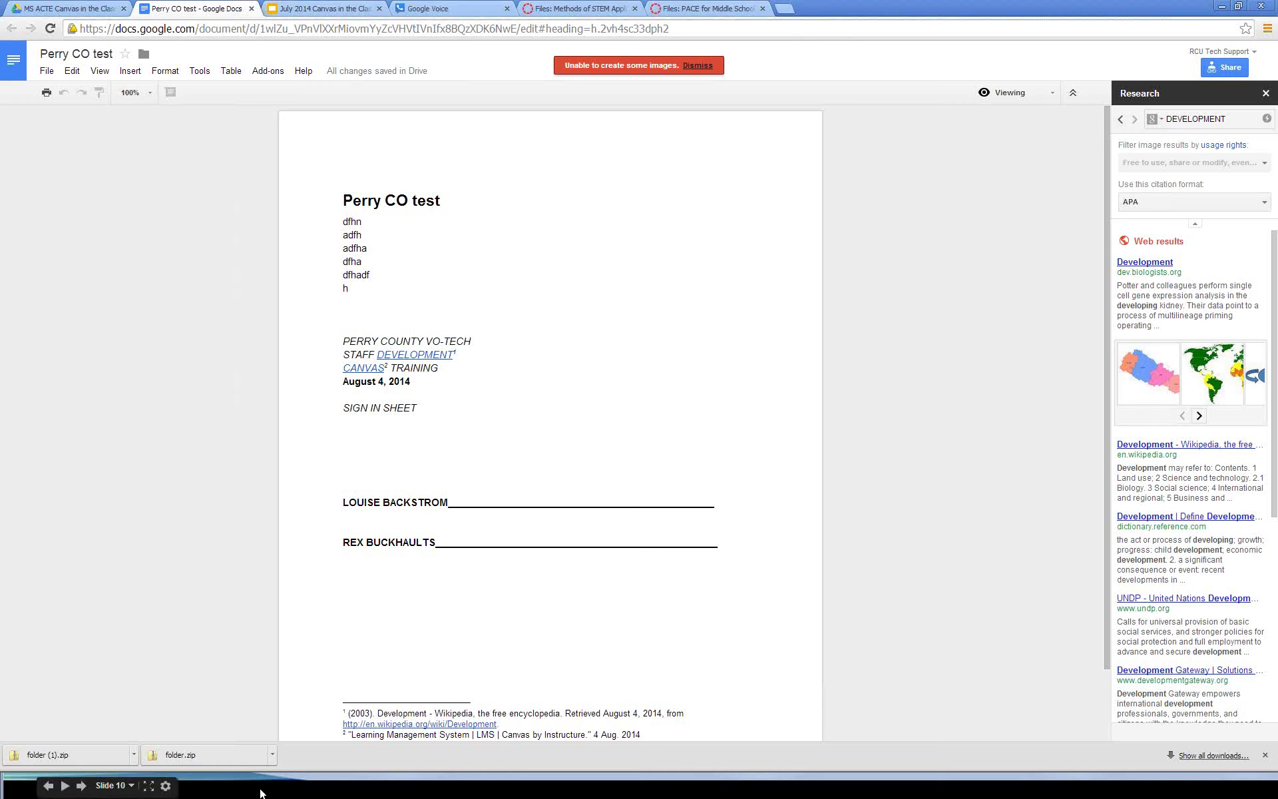
{"action": "key", "text": "super"}
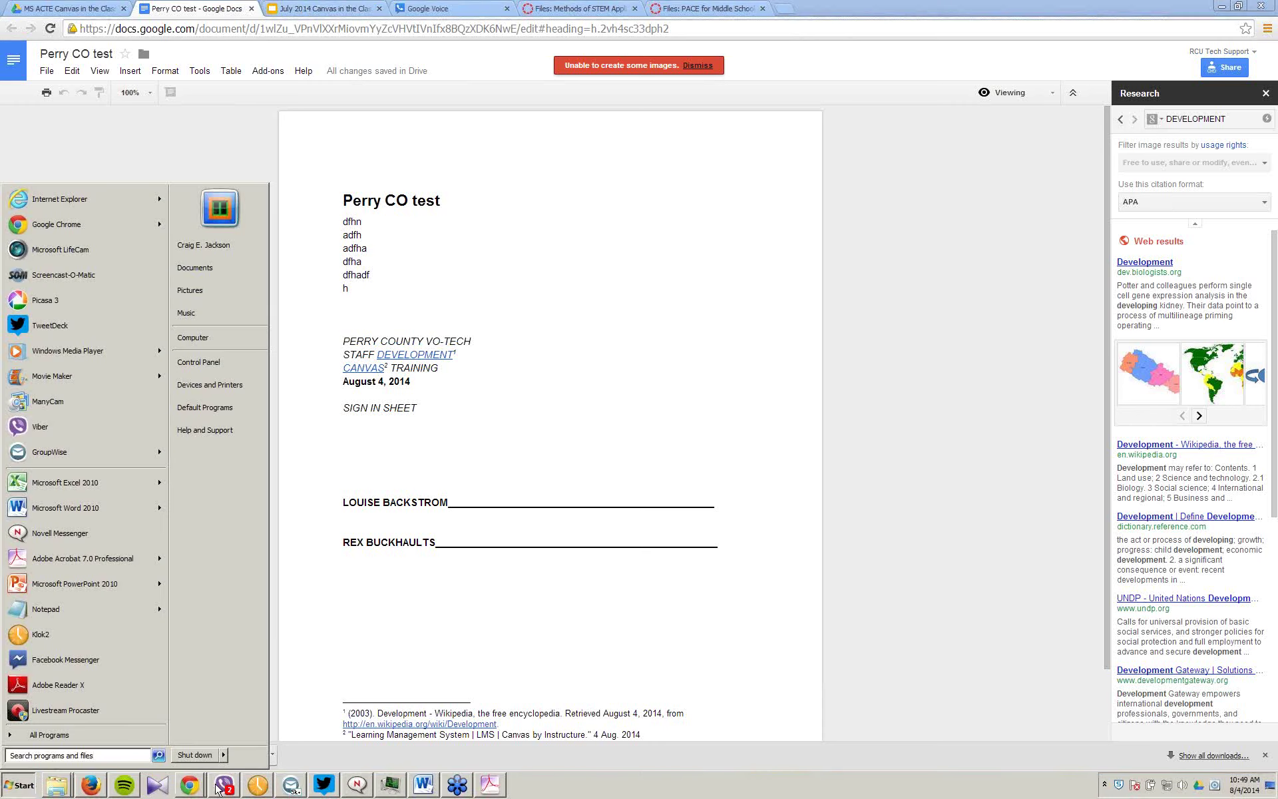
Step: Open the Google Demo page in Canvas and reload it to refresh the embedded doc
{"action": "left_click", "coordinate": [97, 790]}
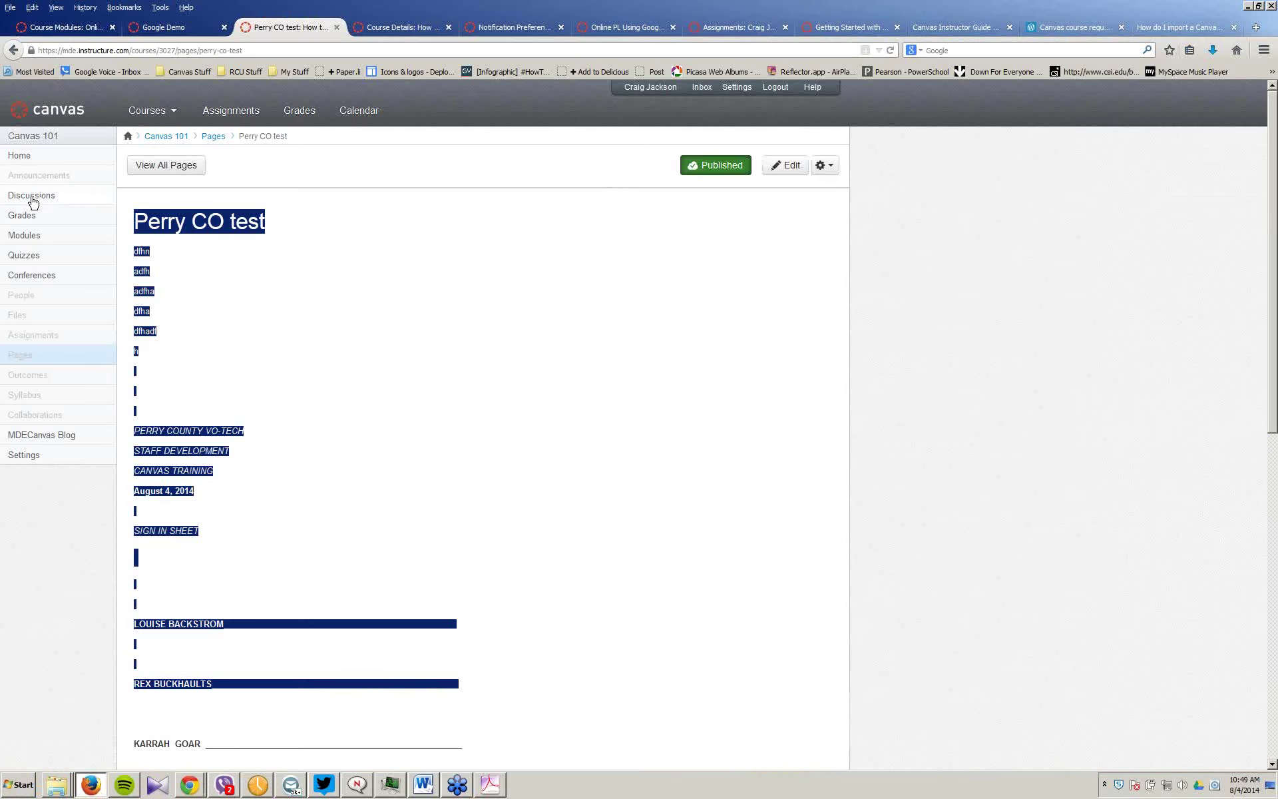
{"action": "left_click", "coordinate": [32, 241]}
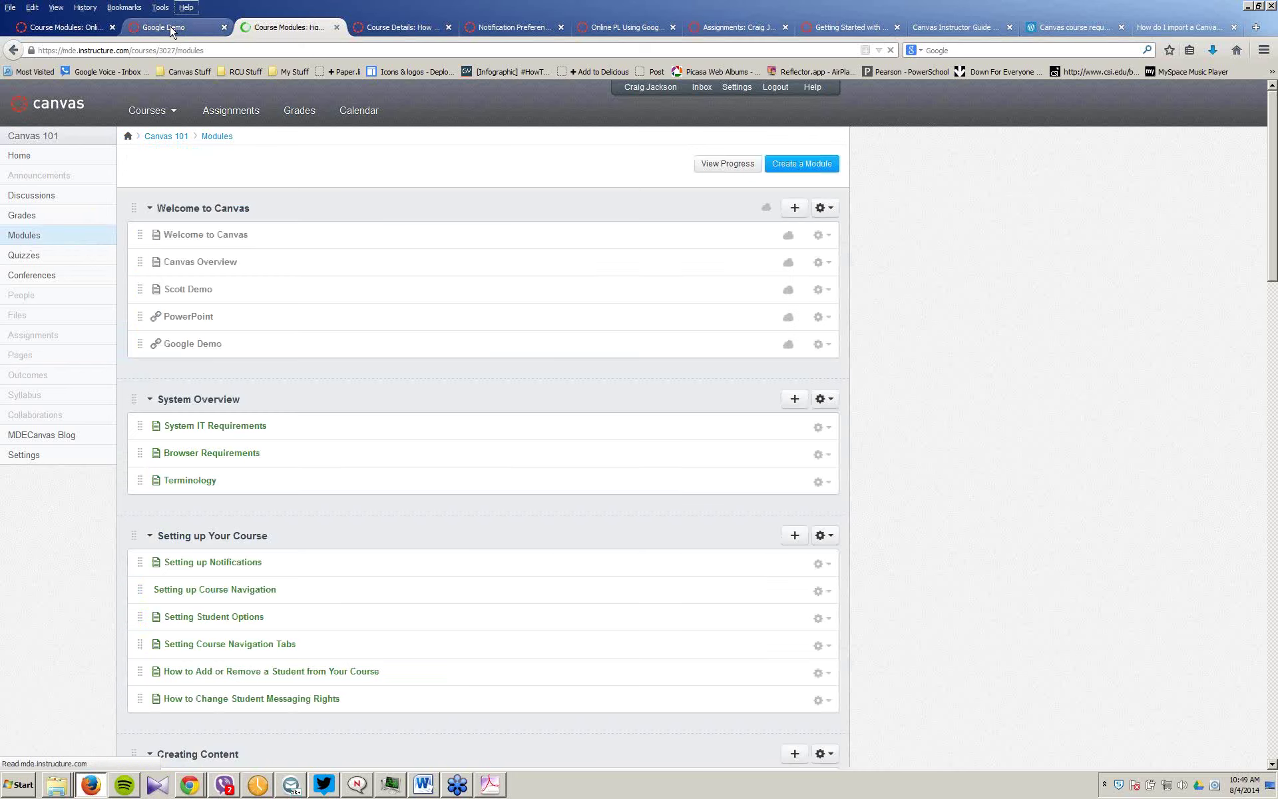
{"action": "left_click", "coordinate": [167, 27]}
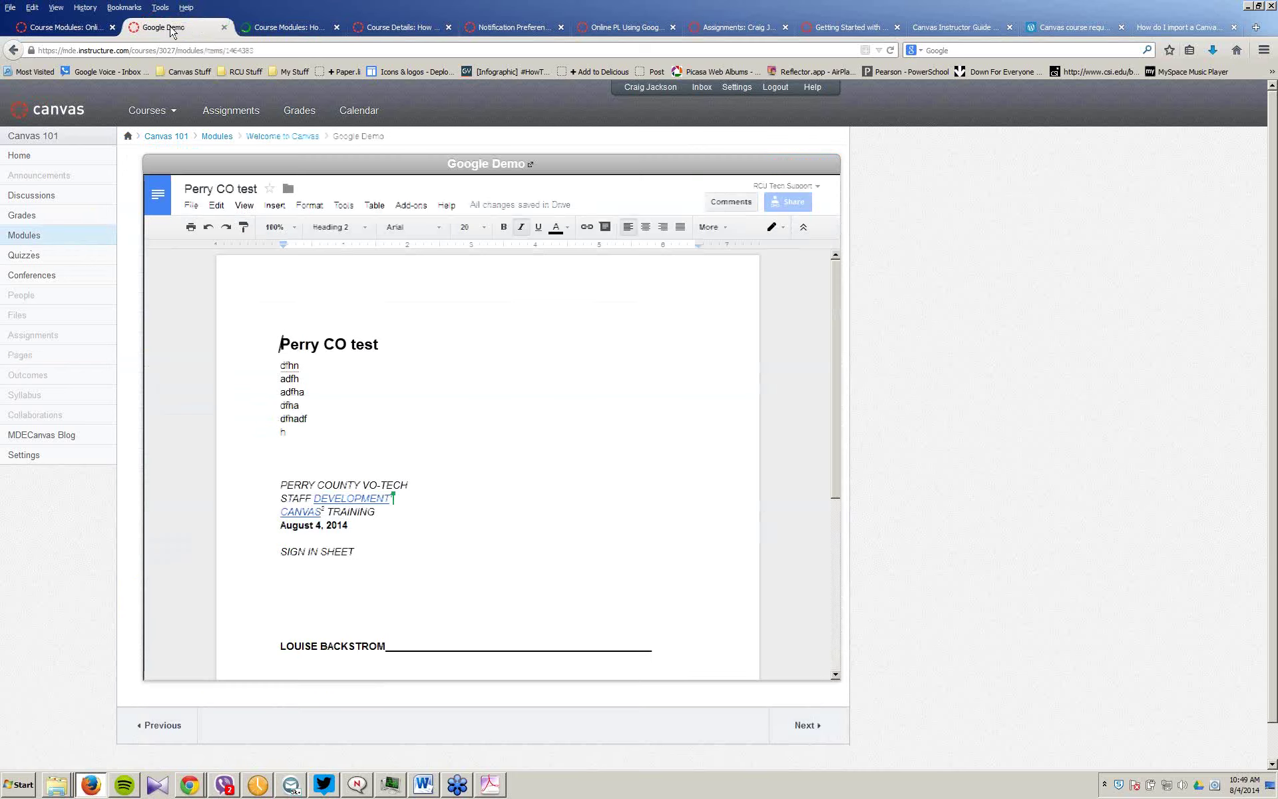
{"action": "left_click", "coordinate": [891, 51]}
{"action": "left_click", "coordinate": [891, 51]}
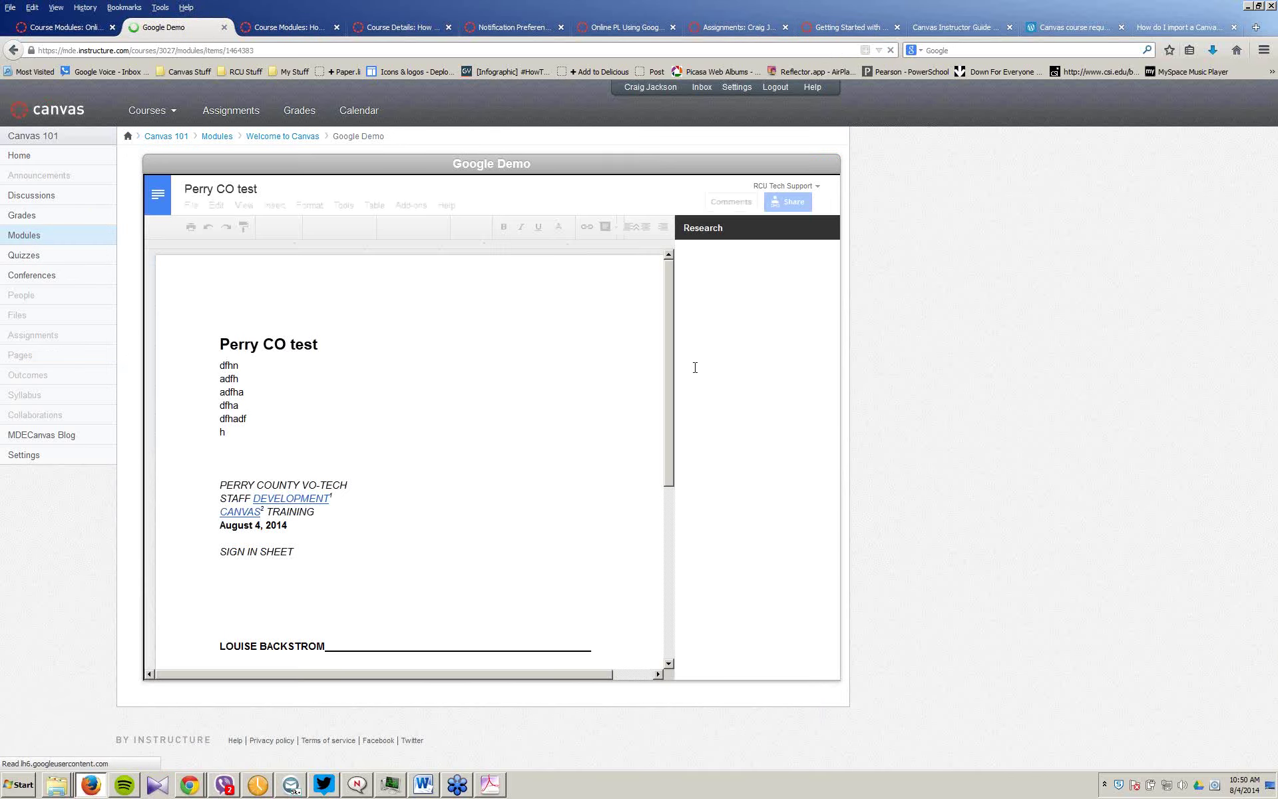
Step: Set the embedded doc to viewing mode and open its Wikipedia footnote source
{"action": "scroll", "coordinate": [652, 532], "scroll_direction": "down", "scroll_amount": 4}
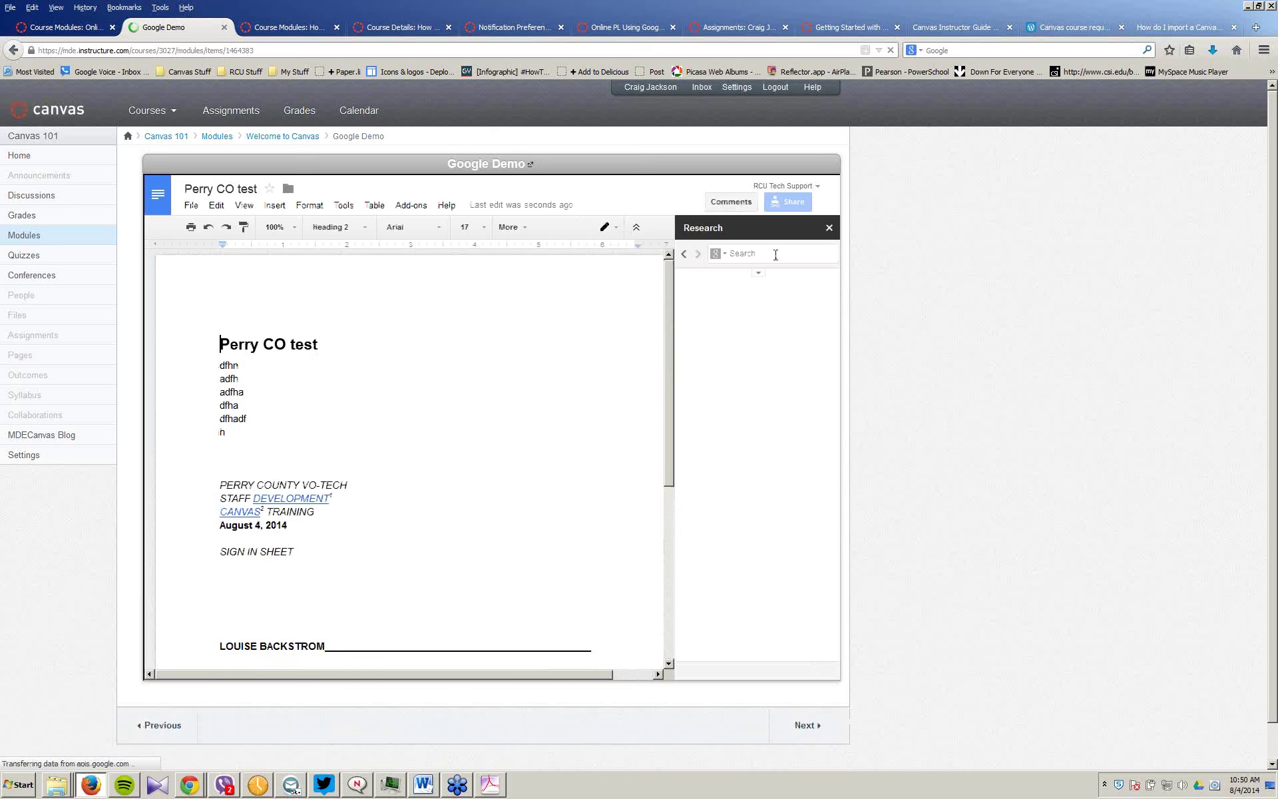
{"action": "left_click", "coordinate": [607, 227]}
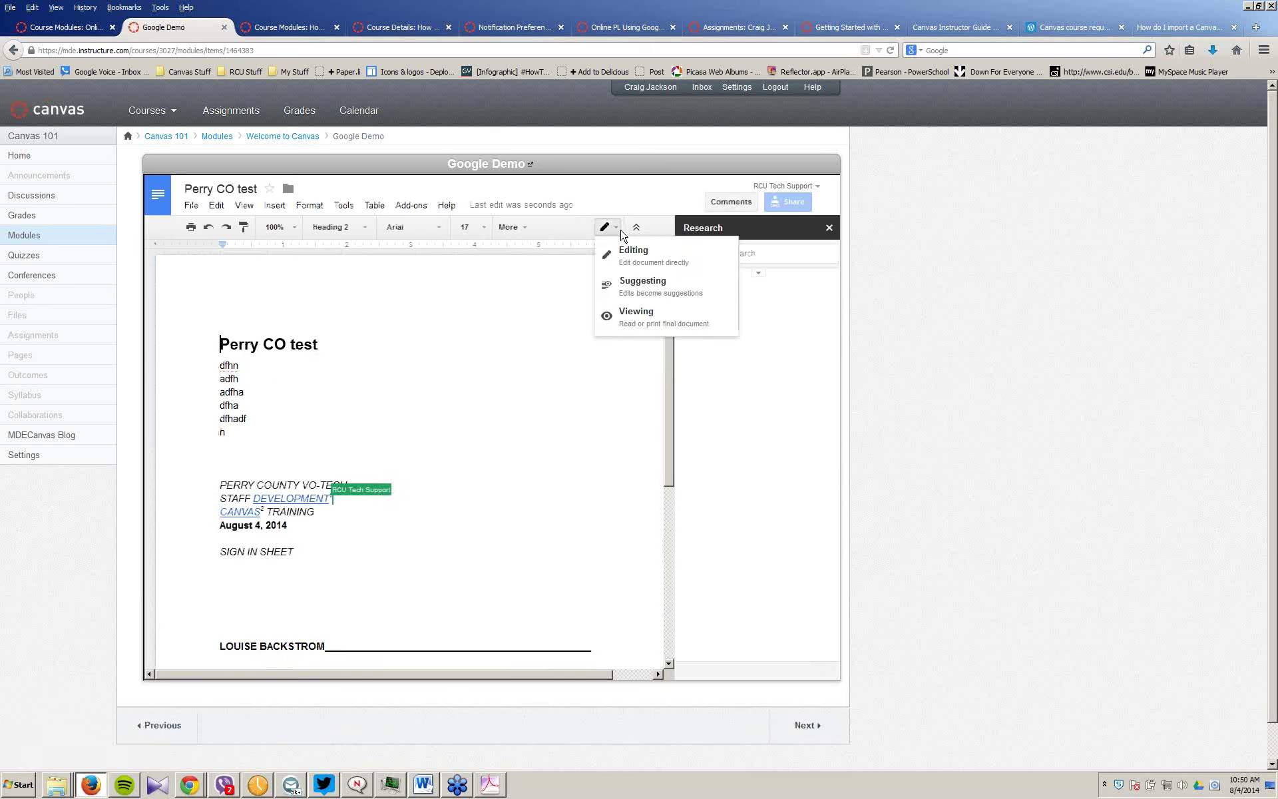
{"action": "left_click", "coordinate": [640, 318]}
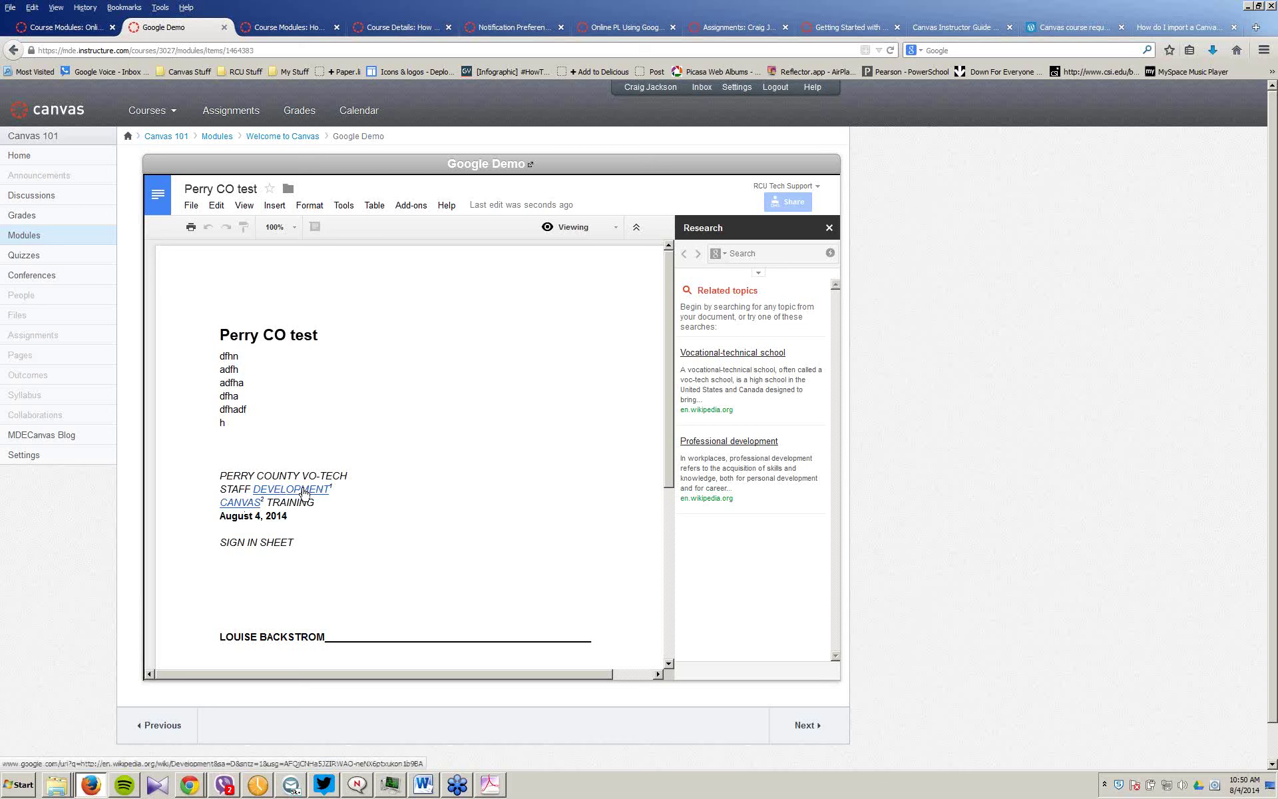
{"action": "scroll", "coordinate": [312, 489], "scroll_direction": "down", "scroll_amount": 3}
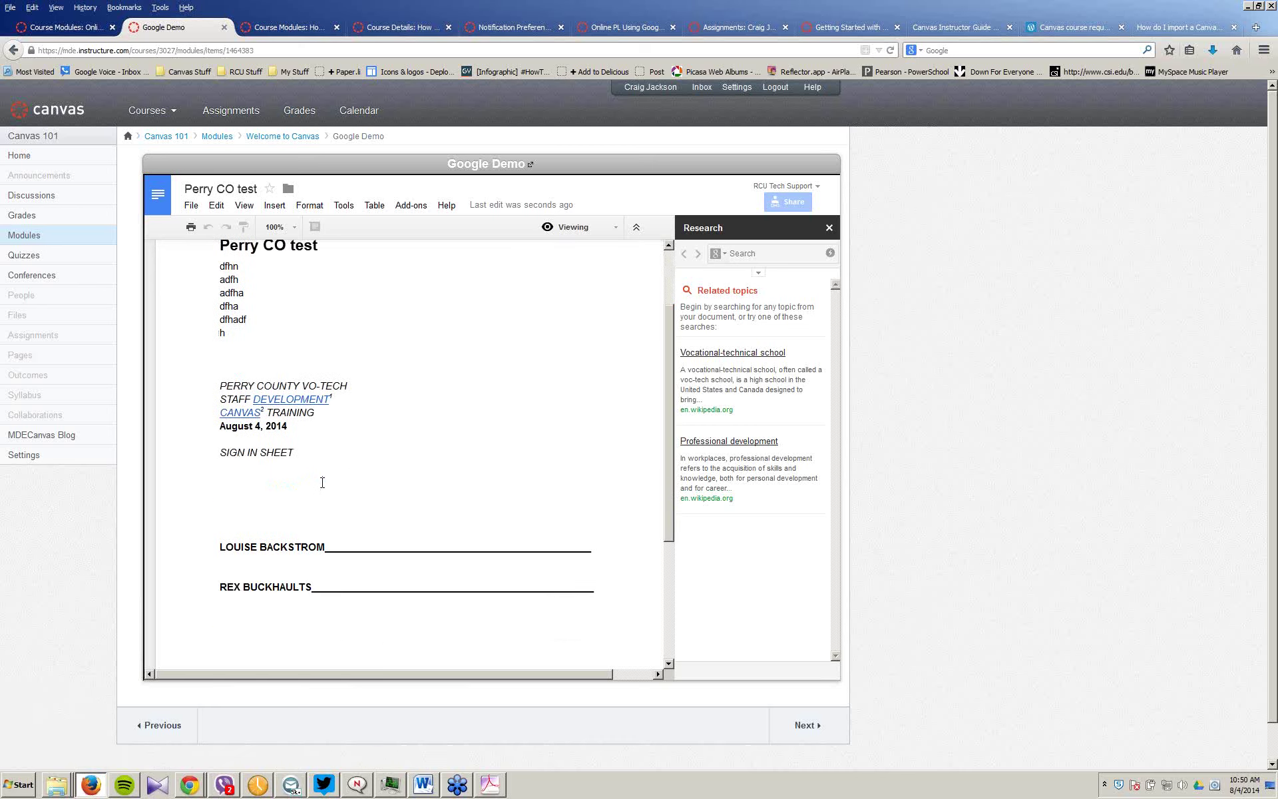
{"action": "scroll", "coordinate": [323, 475], "scroll_direction": "down", "scroll_amount": 5}
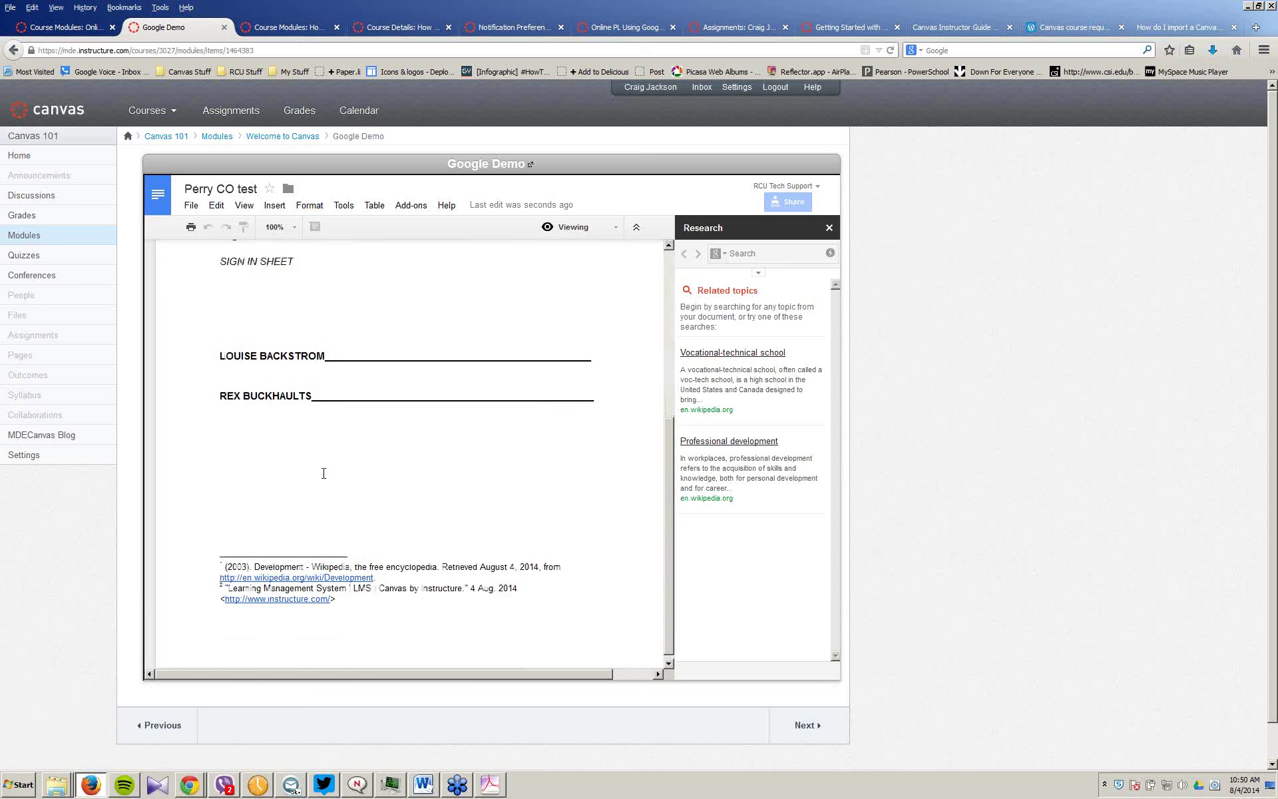
{"action": "left_click", "coordinate": [309, 574]}
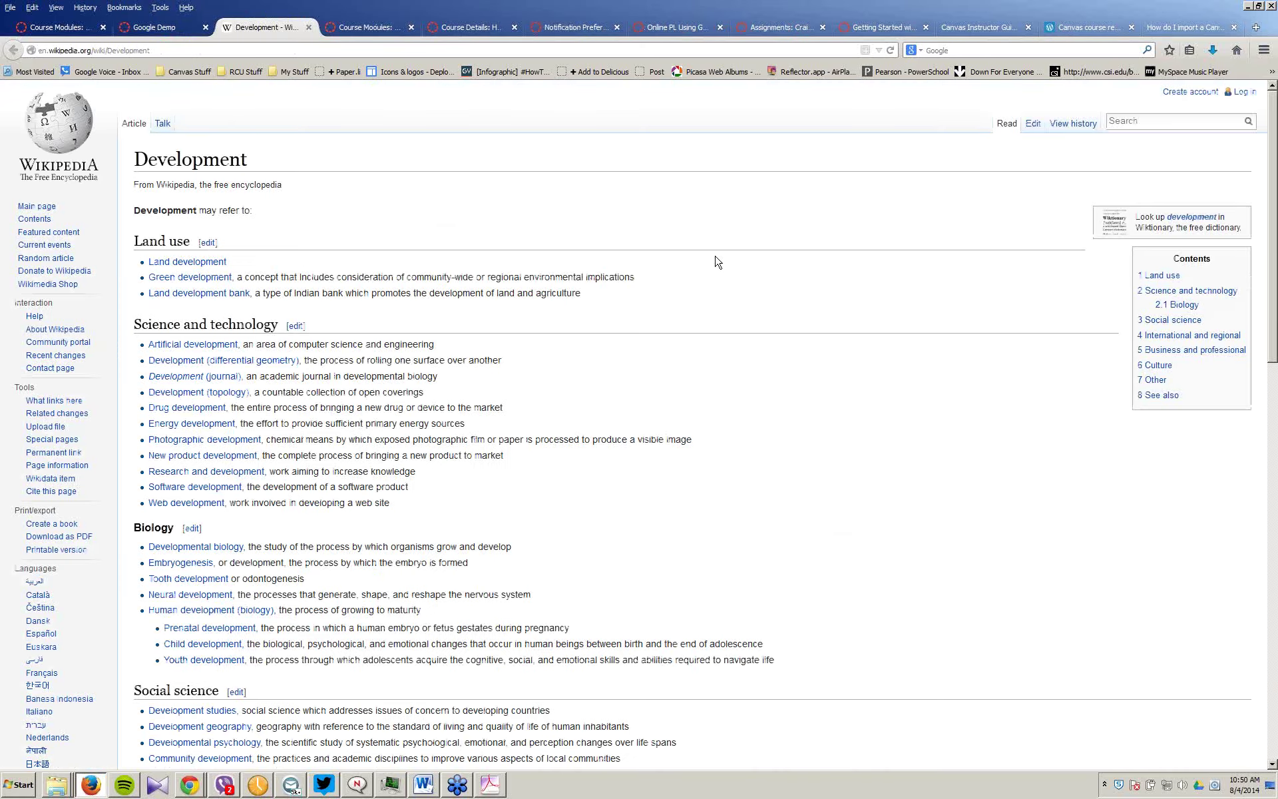
Step: Review the Wikipedia Development article, then return to Google Demo and the Perry CO test doc
{"action": "scroll", "coordinate": [716, 261], "scroll_direction": "down", "scroll_amount": 3}
{"action": "scroll", "coordinate": [716, 261], "scroll_direction": "down", "scroll_amount": 5}
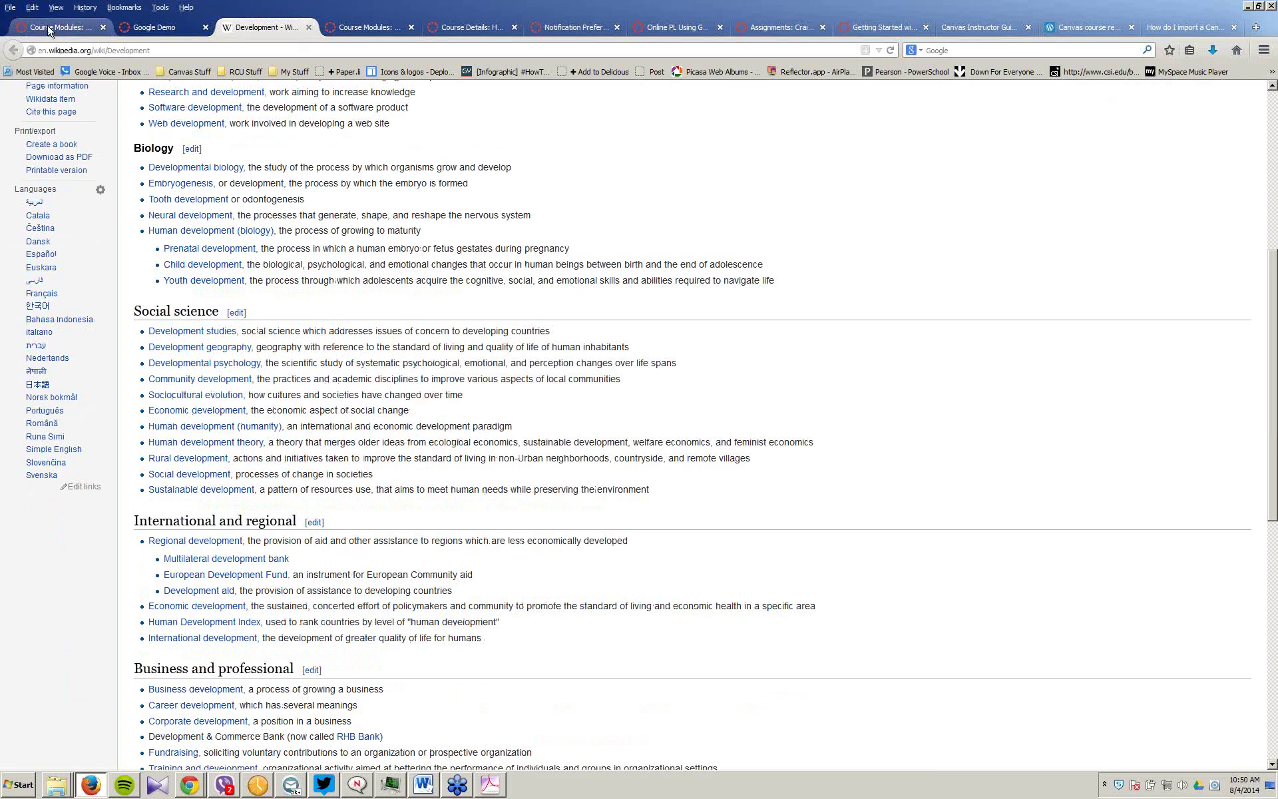
{"action": "left_click", "coordinate": [149, 31]}
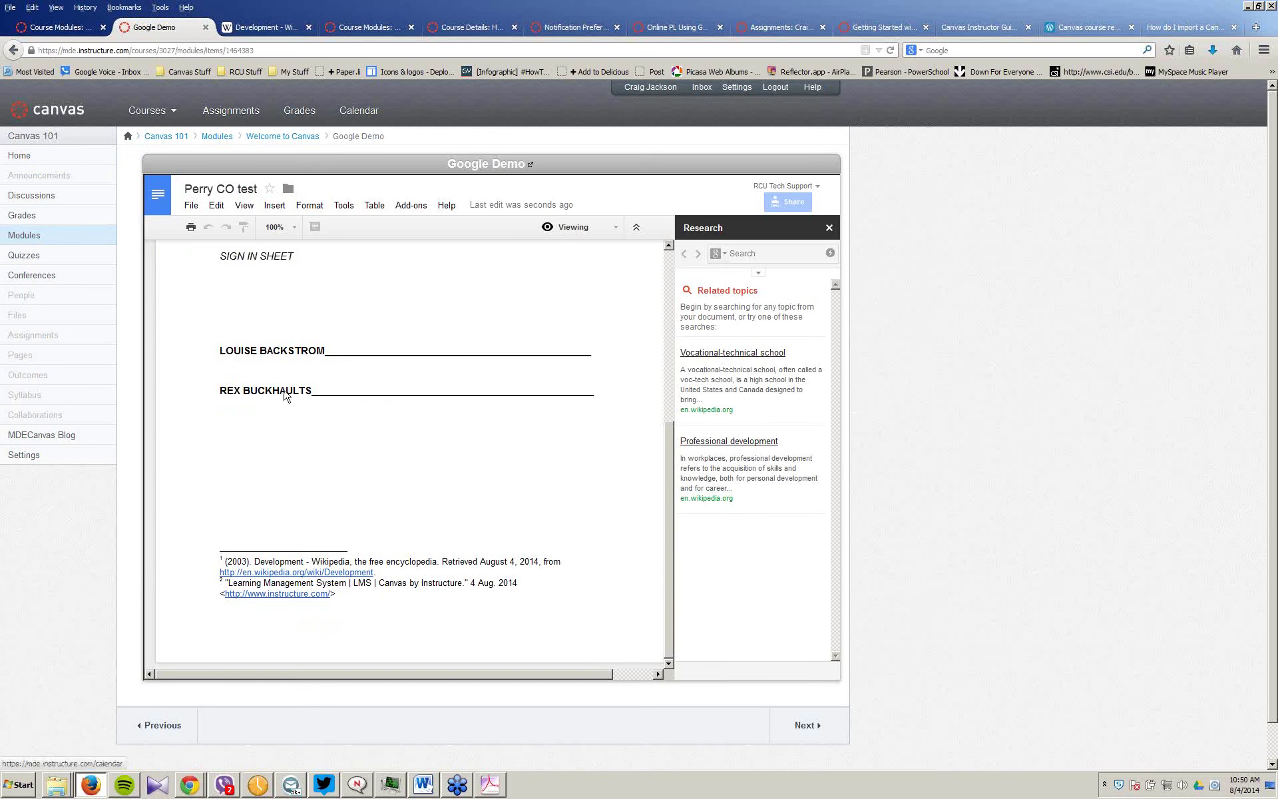
{"action": "mouse_move", "coordinate": [187, 789]}
{"action": "left_click", "coordinate": [86, 737]}
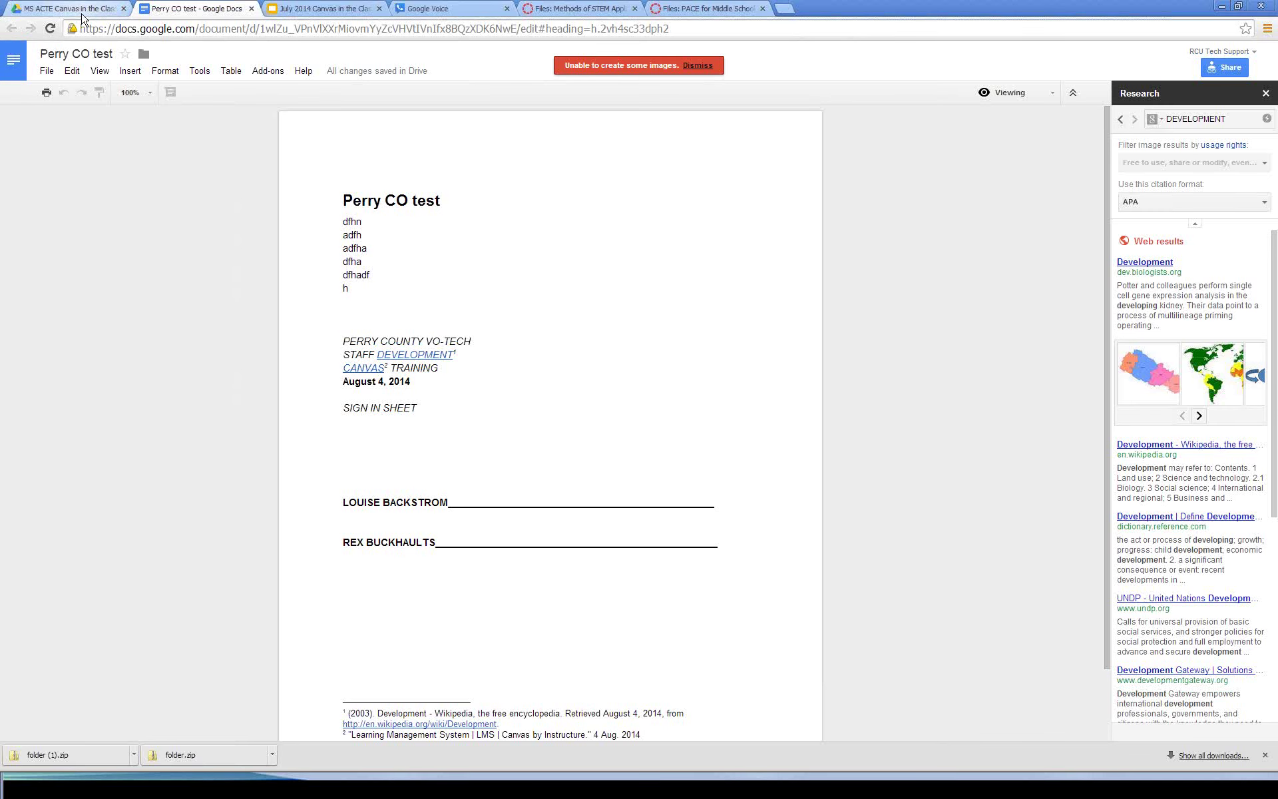
Step: Confirm creating in the shared folder, then open sharing for the July 2014 presentation
{"action": "left_click", "coordinate": [68, 8]}
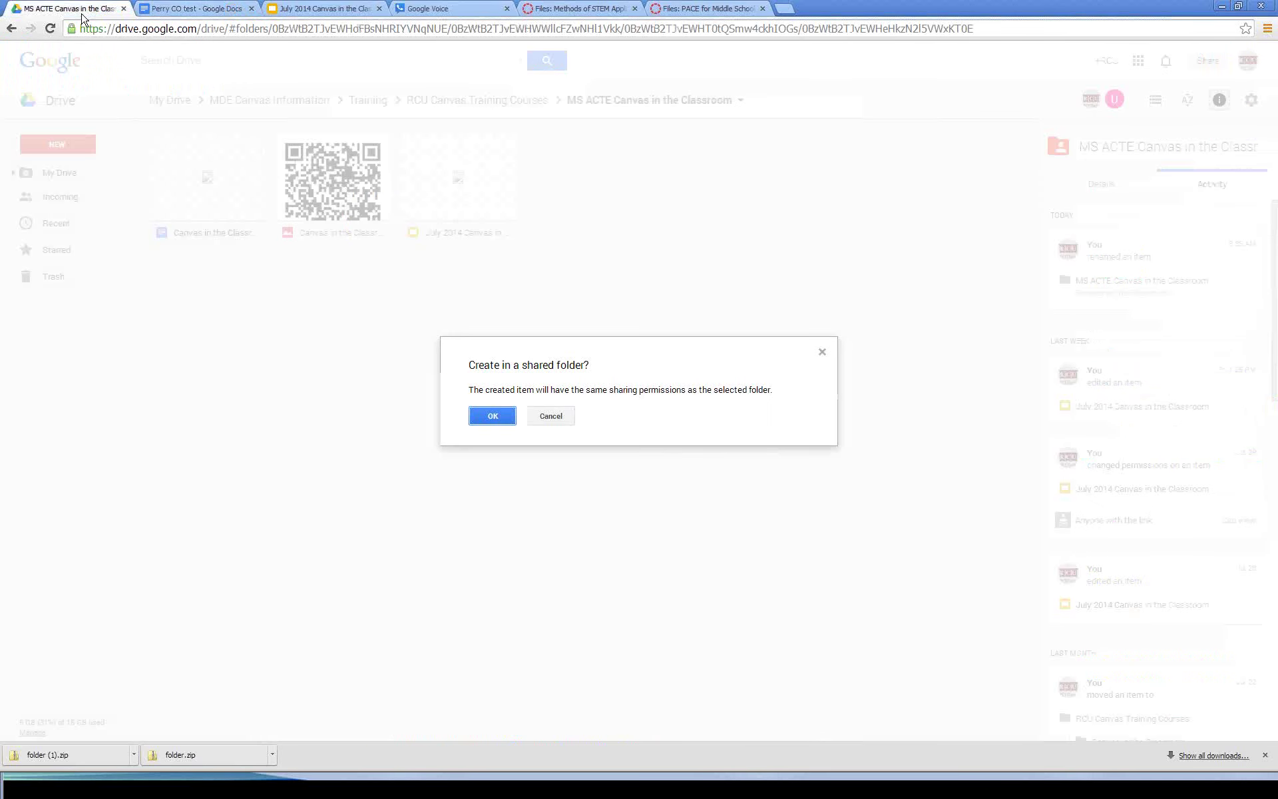
{"action": "key", "text": "Return"}
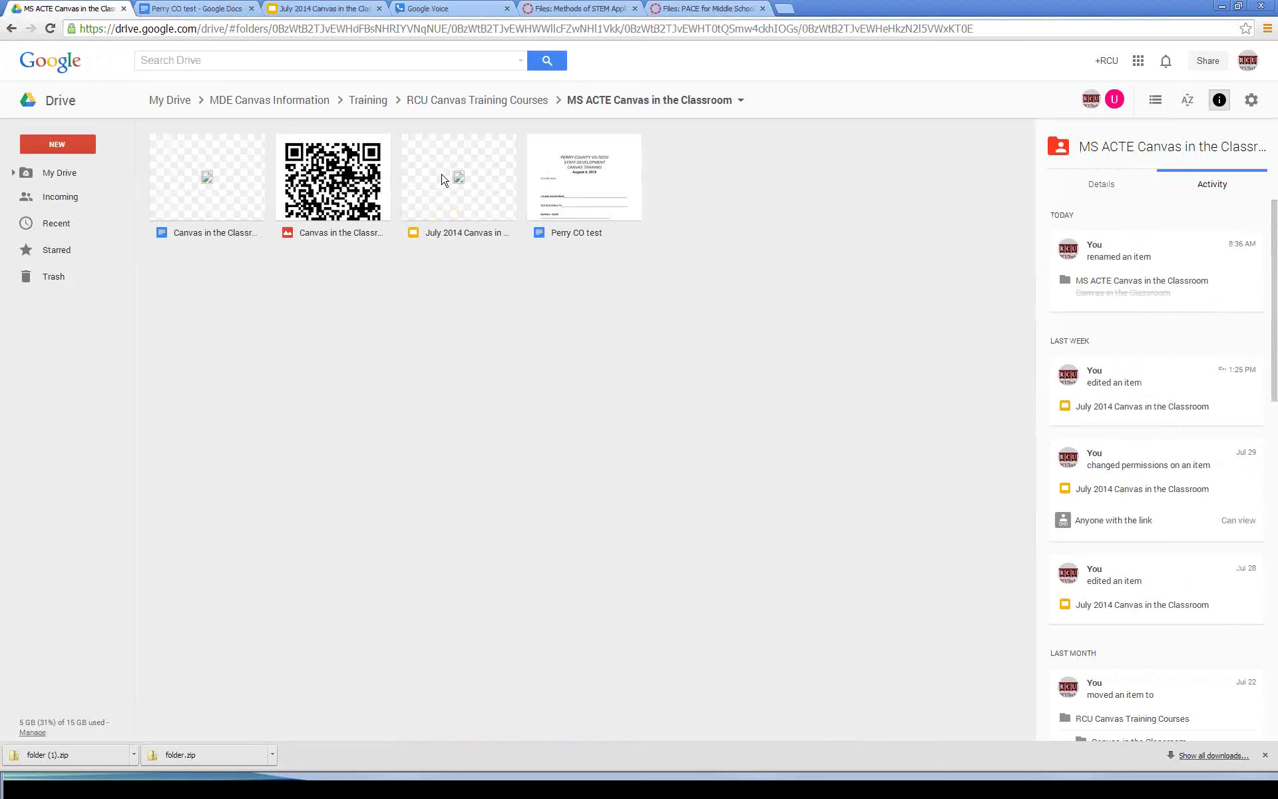
{"action": "left_click", "coordinate": [442, 178]}
{"action": "right_click", "coordinate": [442, 175]}
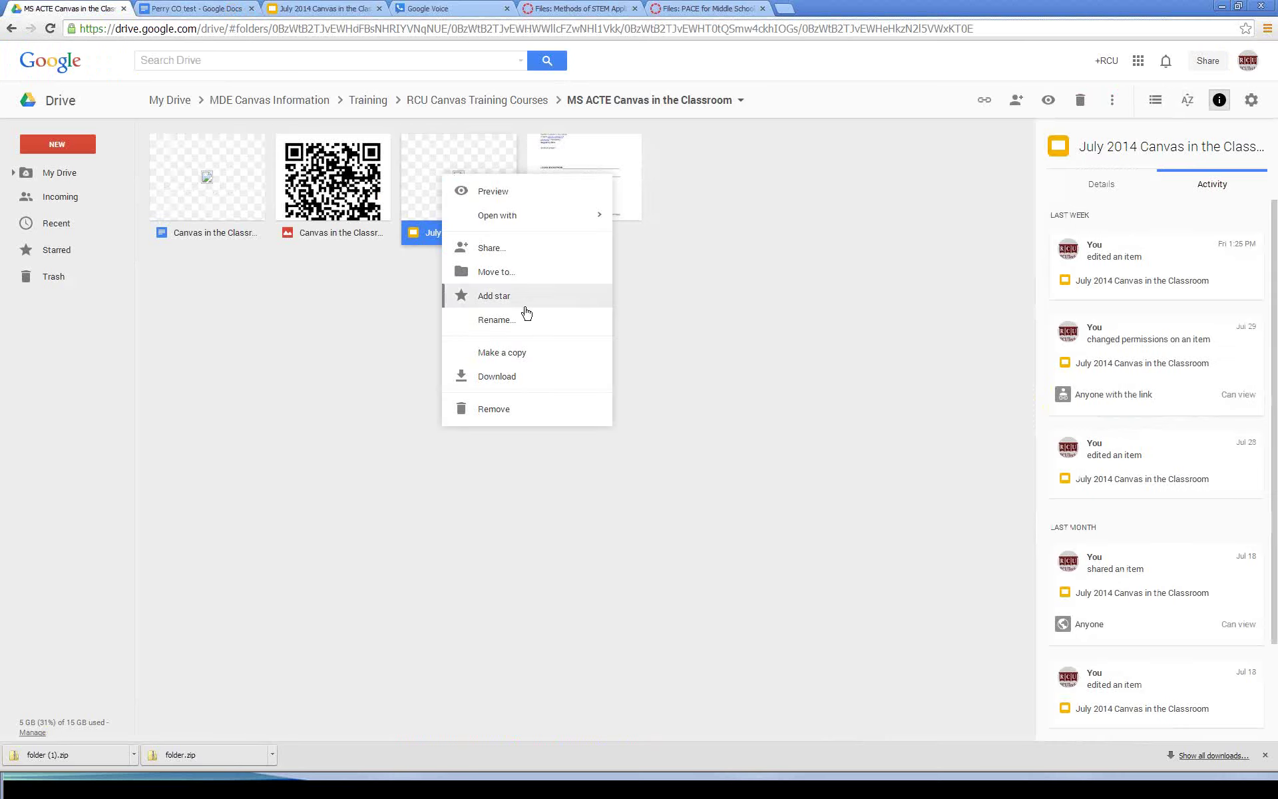
{"action": "left_click", "coordinate": [500, 250]}
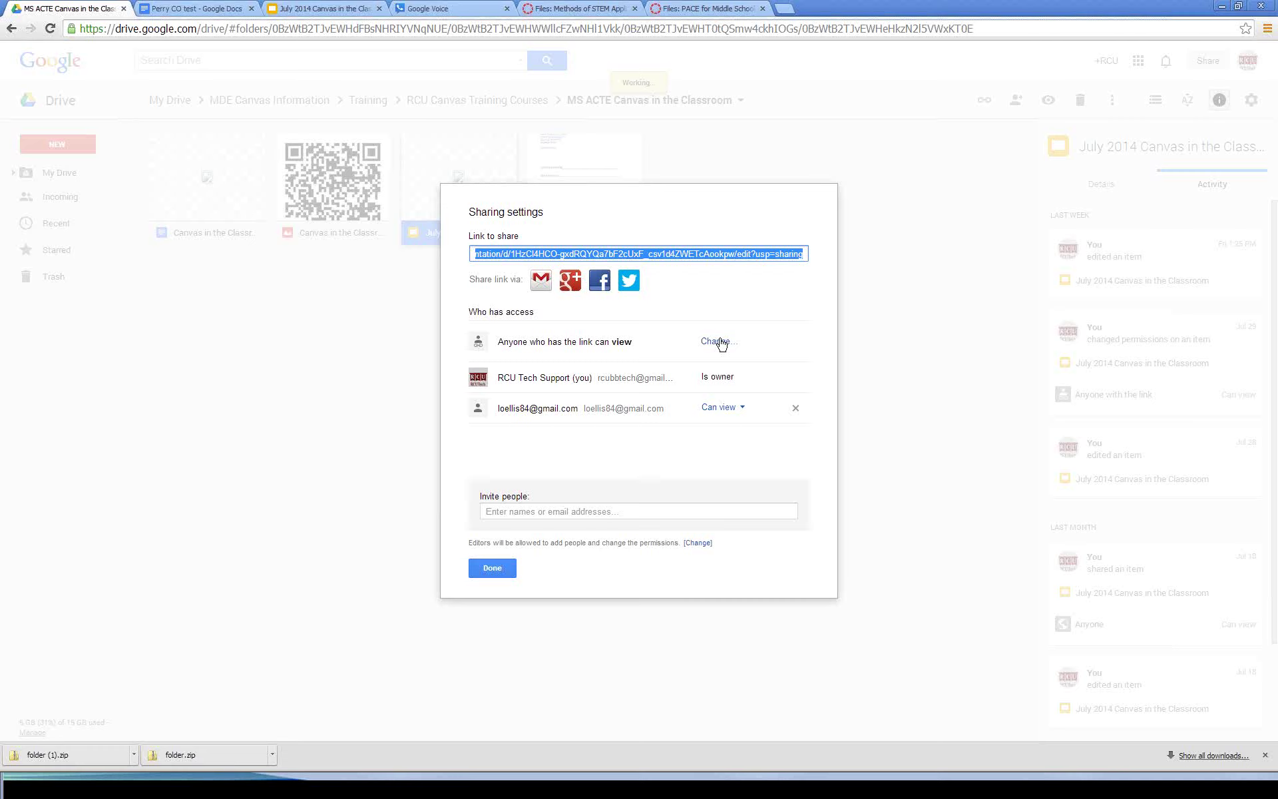
Step: Keep anyone-with-the-link access and invite one more person by e-mail with Can comment
{"action": "left_click", "coordinate": [709, 343]}
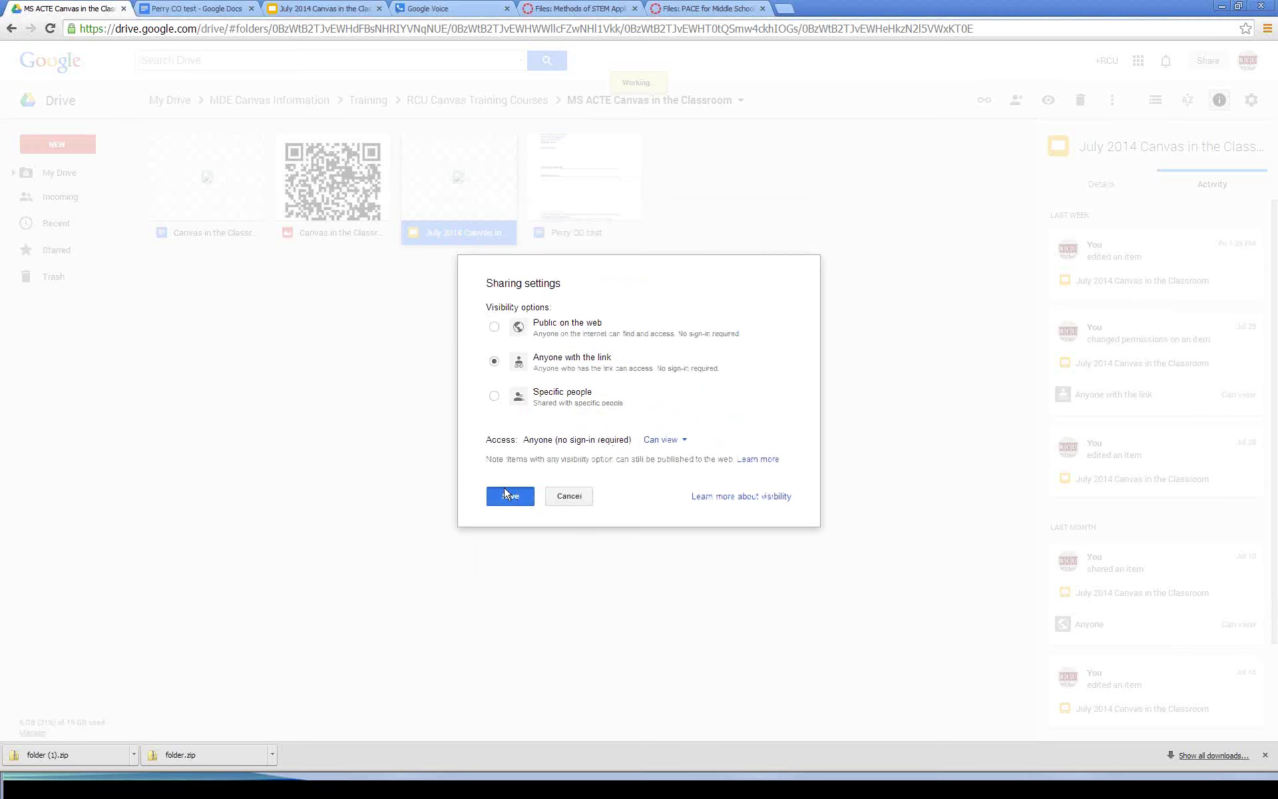
{"action": "left_click", "coordinate": [506, 494]}
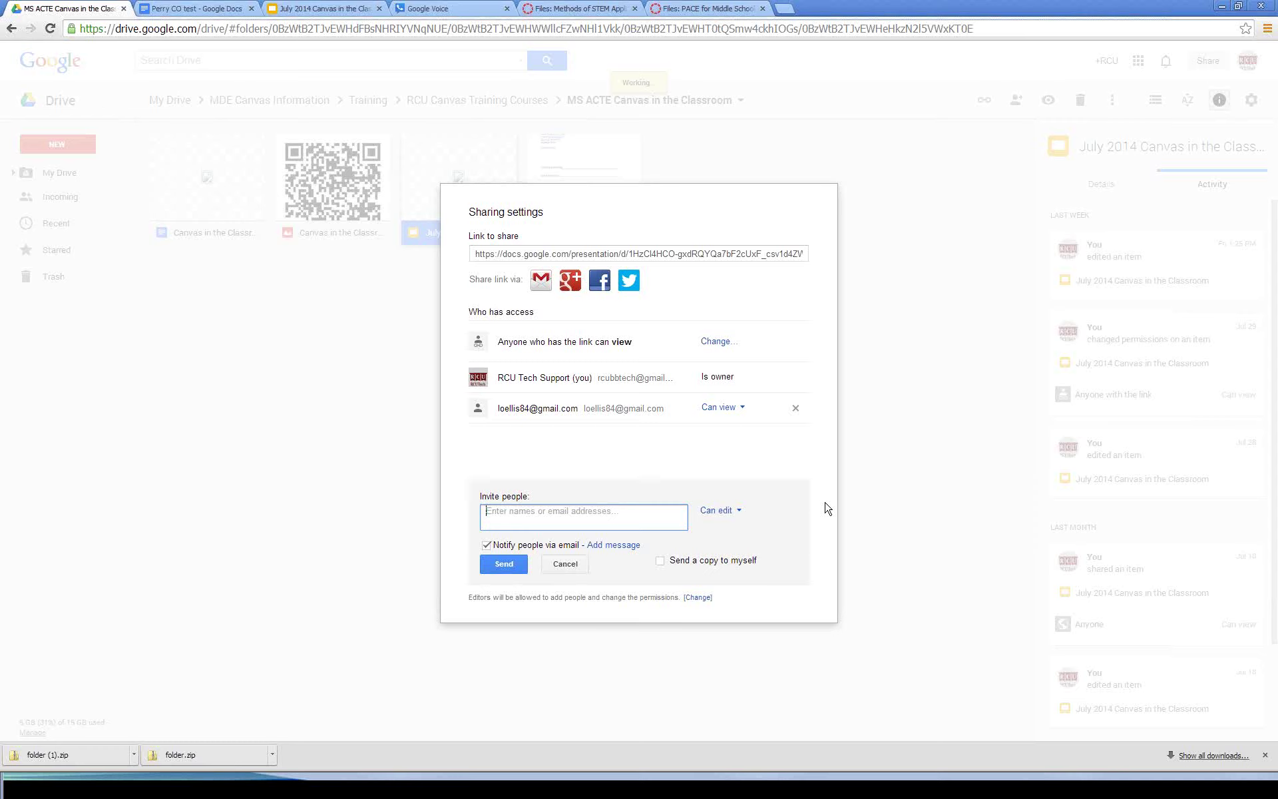
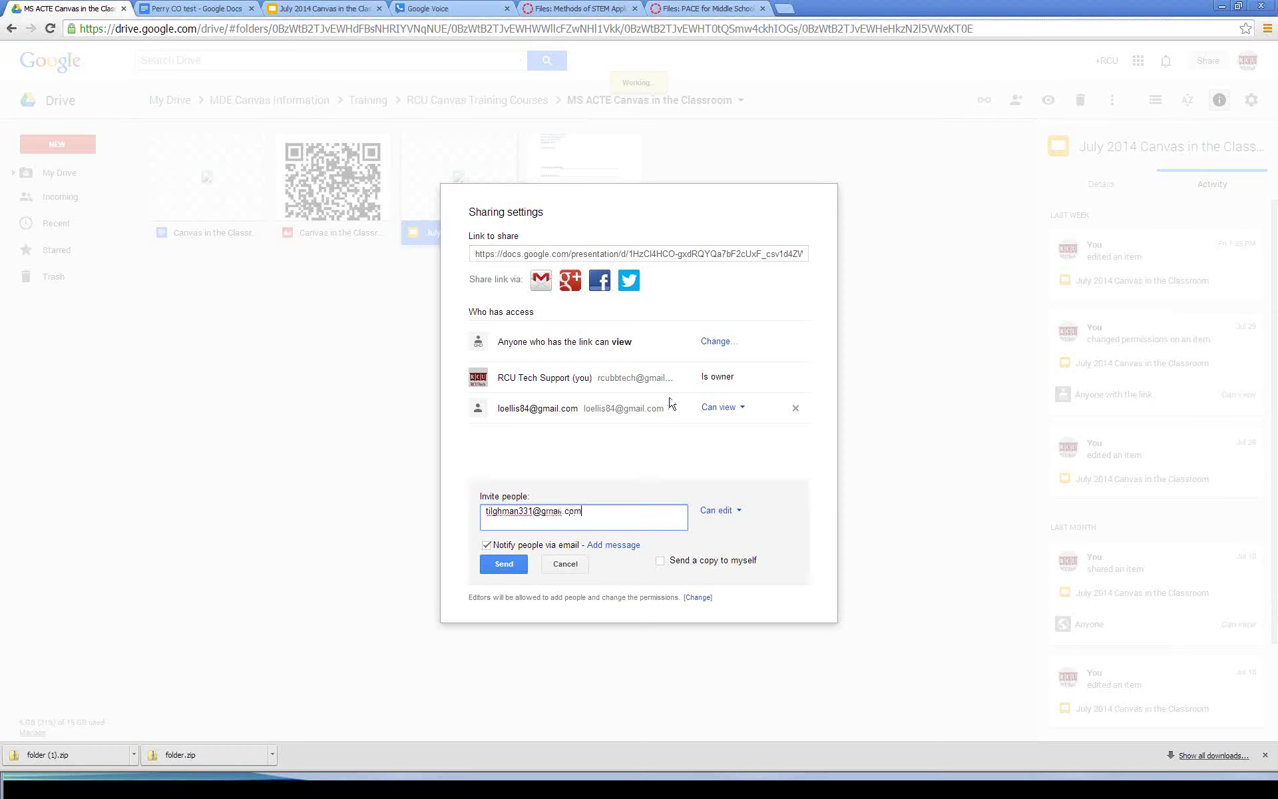
{"action": "left_click", "coordinate": [717, 511]}
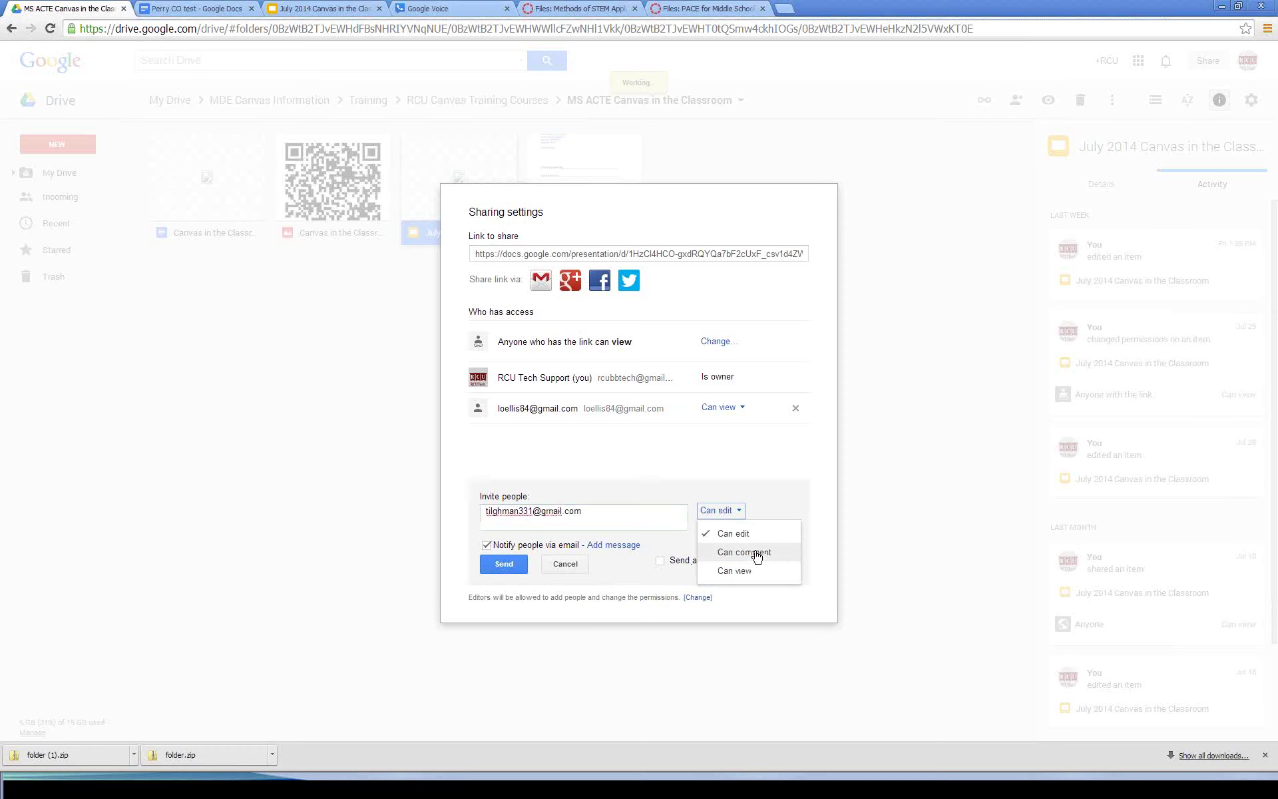
{"action": "left_click", "coordinate": [757, 554]}
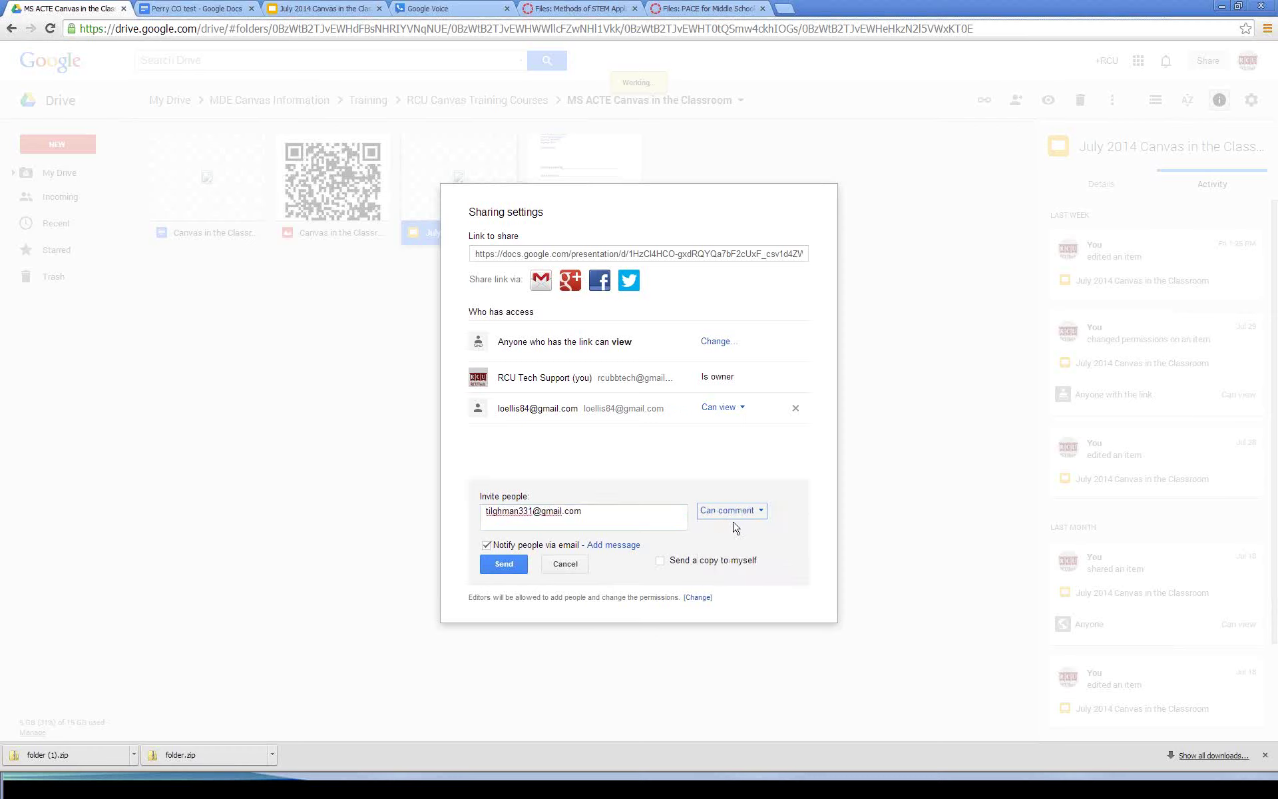
{"action": "left_click", "coordinate": [504, 564]}
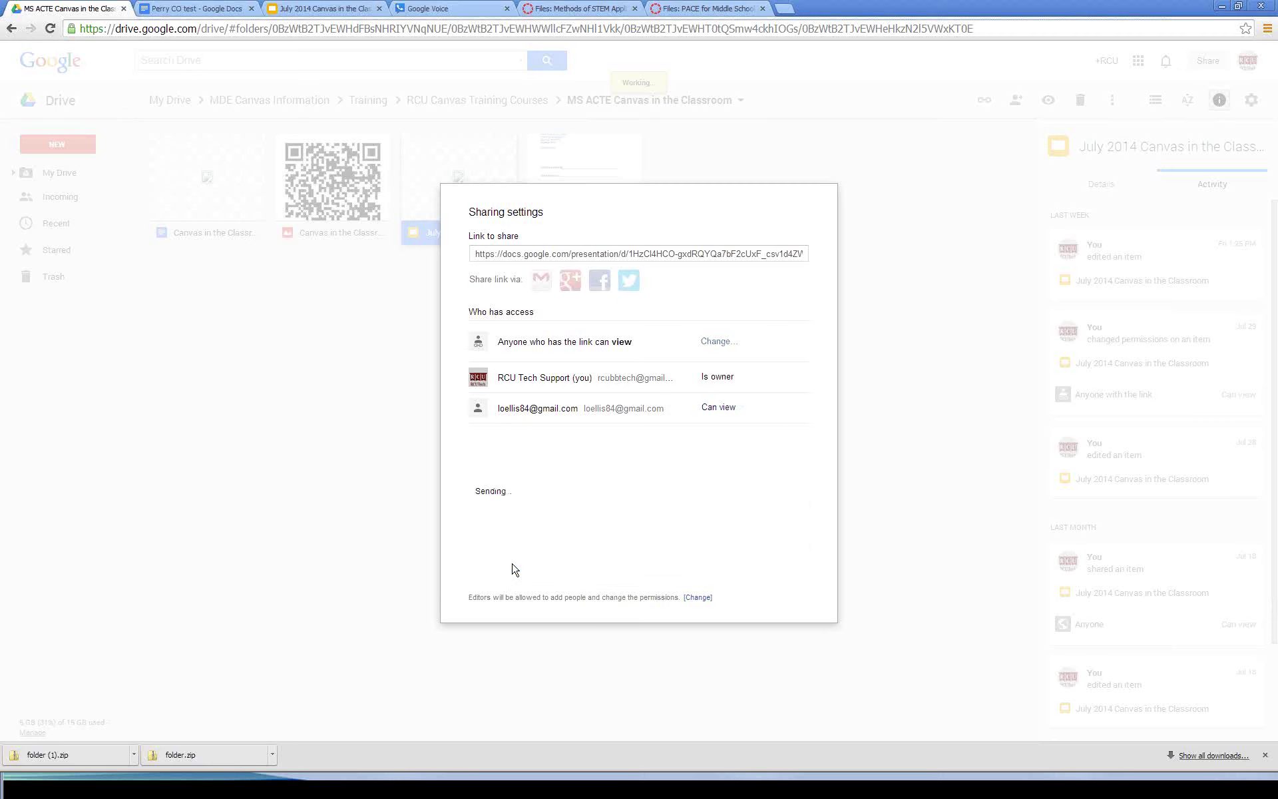
Step: Close the presentation's sharing settings with Done to return to the Drive folder
{"action": "left_click", "coordinate": [489, 567]}
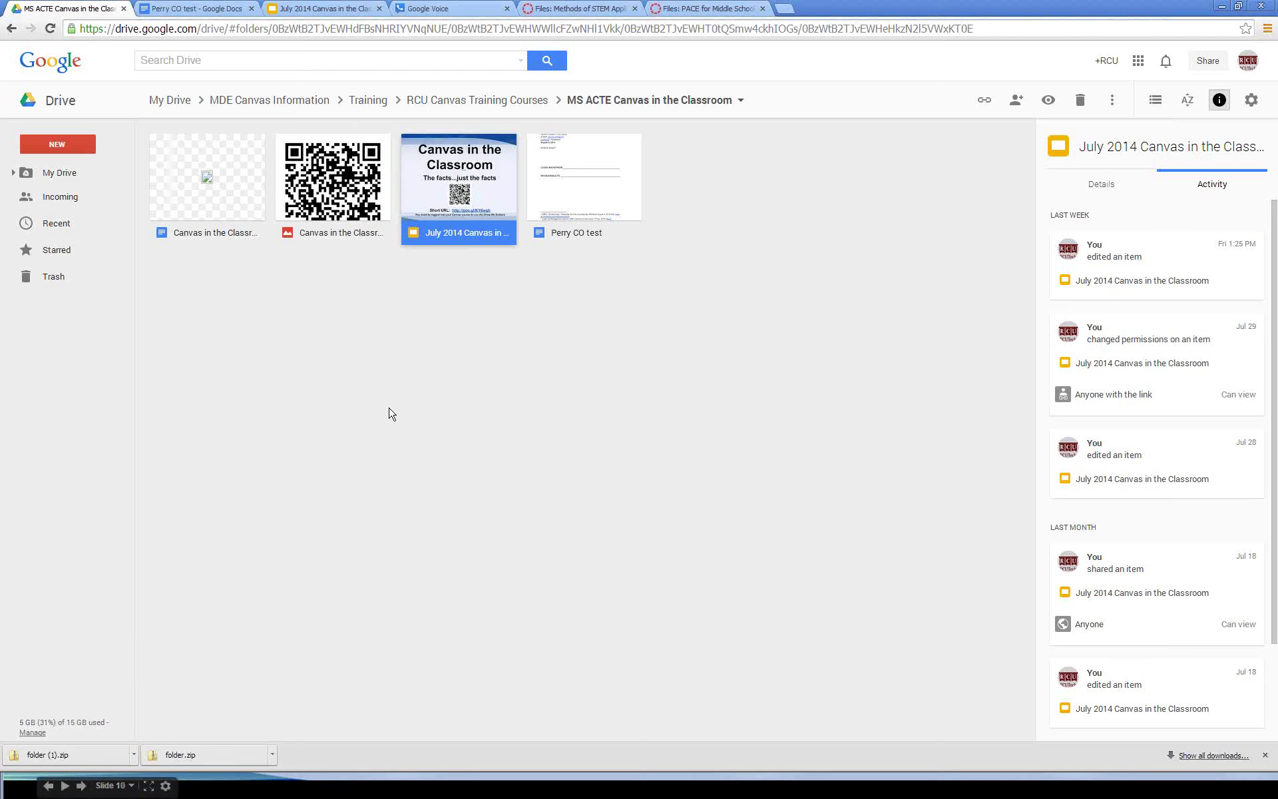
Step: Copy the slides presentation's share link and return to Canvas's Google Demo page in Firefox
{"action": "right_click", "coordinate": [456, 175]}
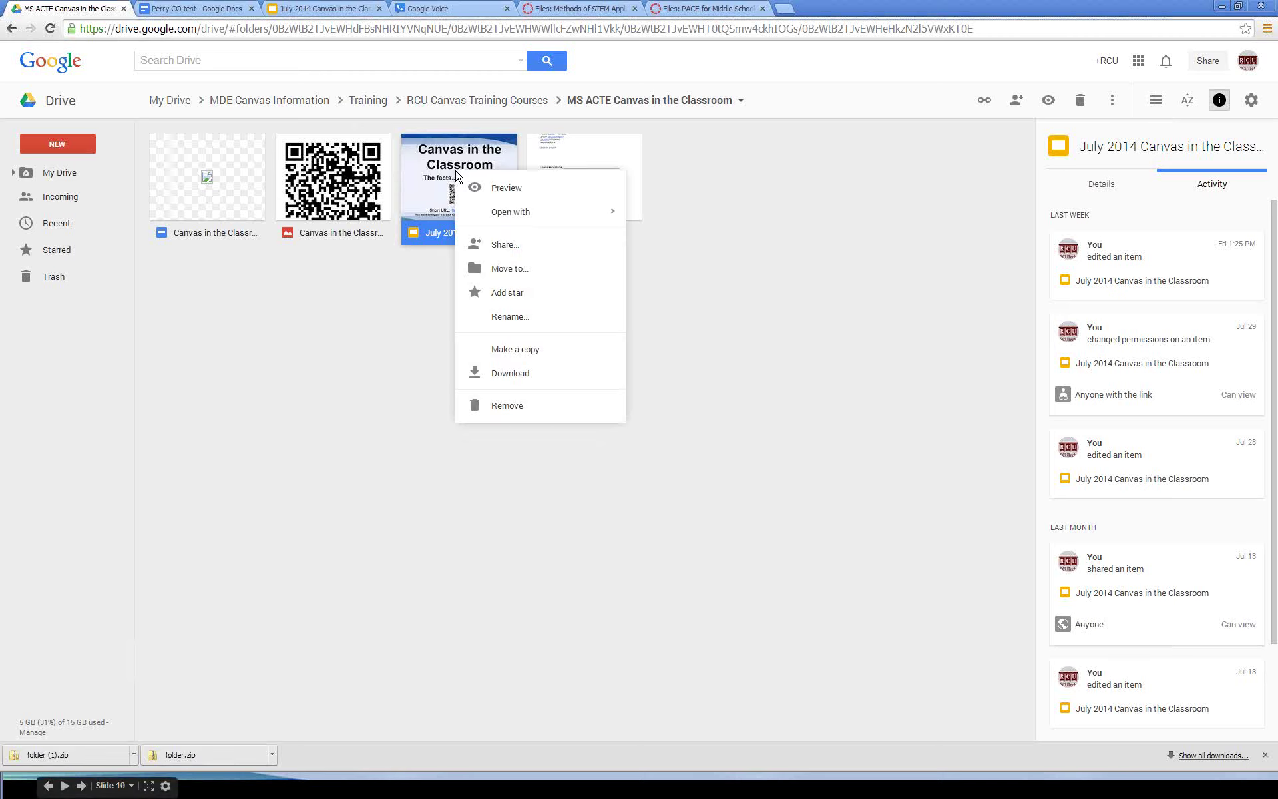
{"action": "left_click", "coordinate": [505, 249]}
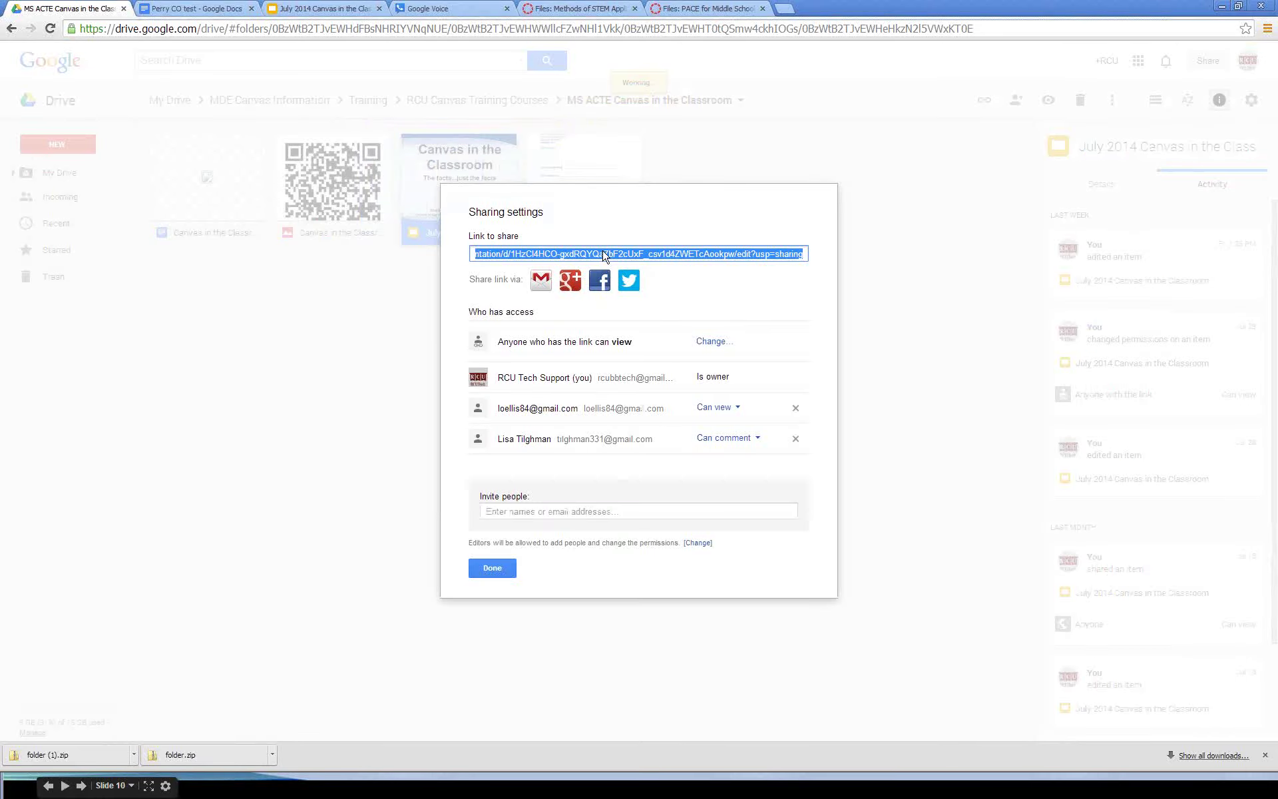
{"action": "right_click", "coordinate": [603, 254]}
{"action": "left_click", "coordinate": [645, 315]}
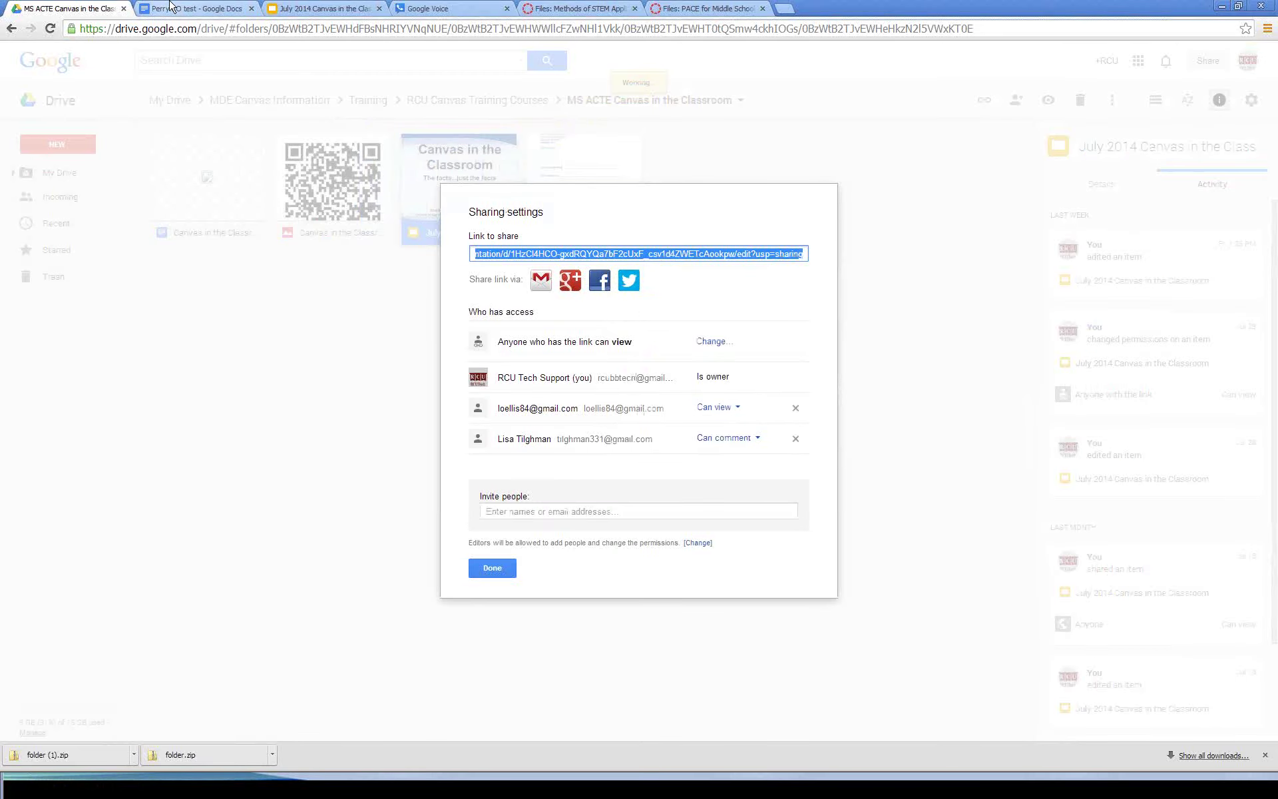
{"action": "mouse_move", "coordinate": [199, 784]}
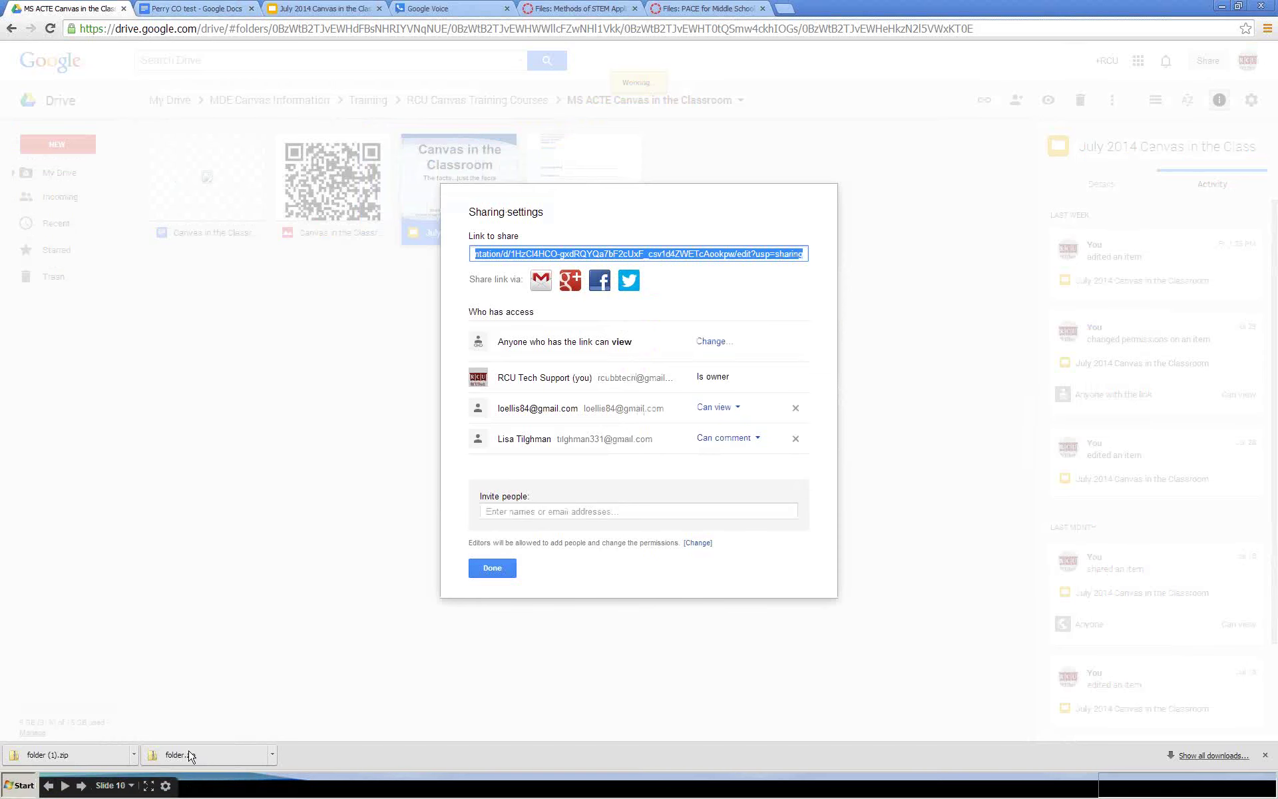
{"action": "left_click", "coordinate": [20, 785]}
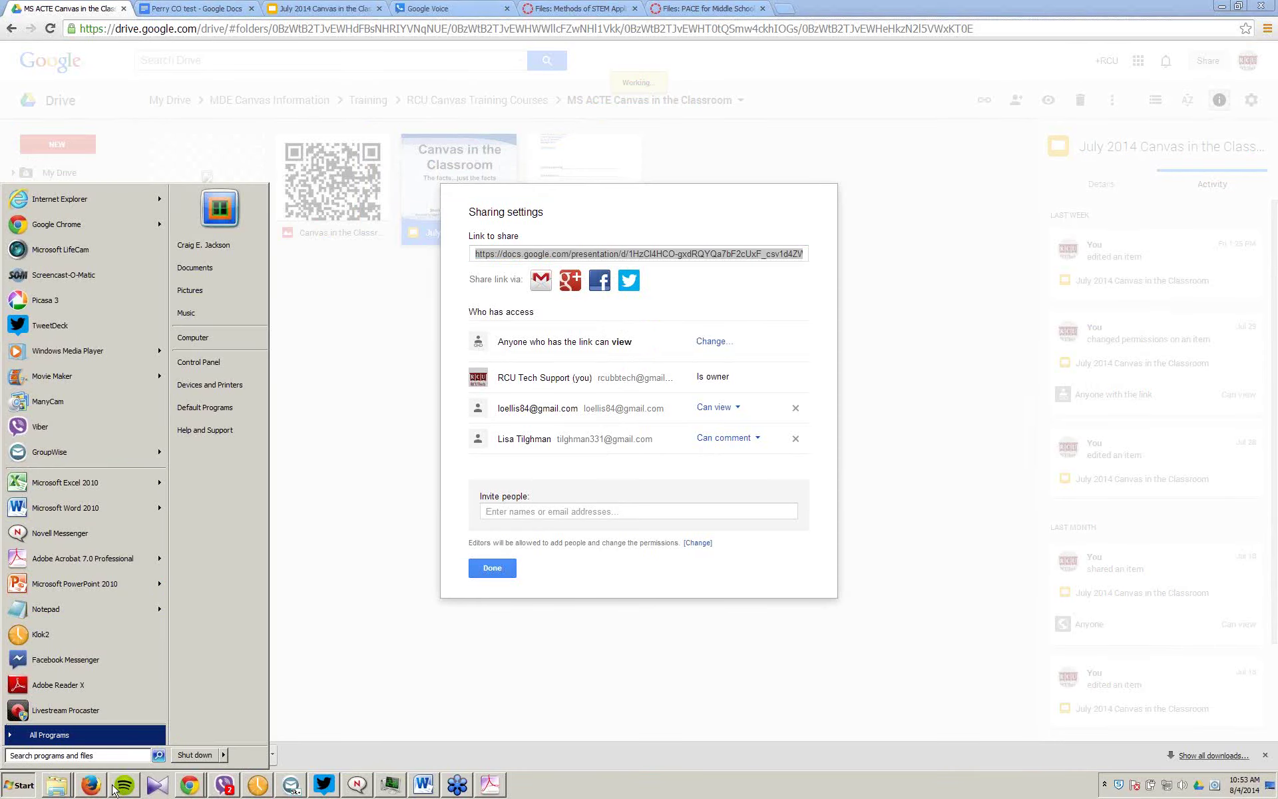
{"action": "left_click", "coordinate": [90, 784]}
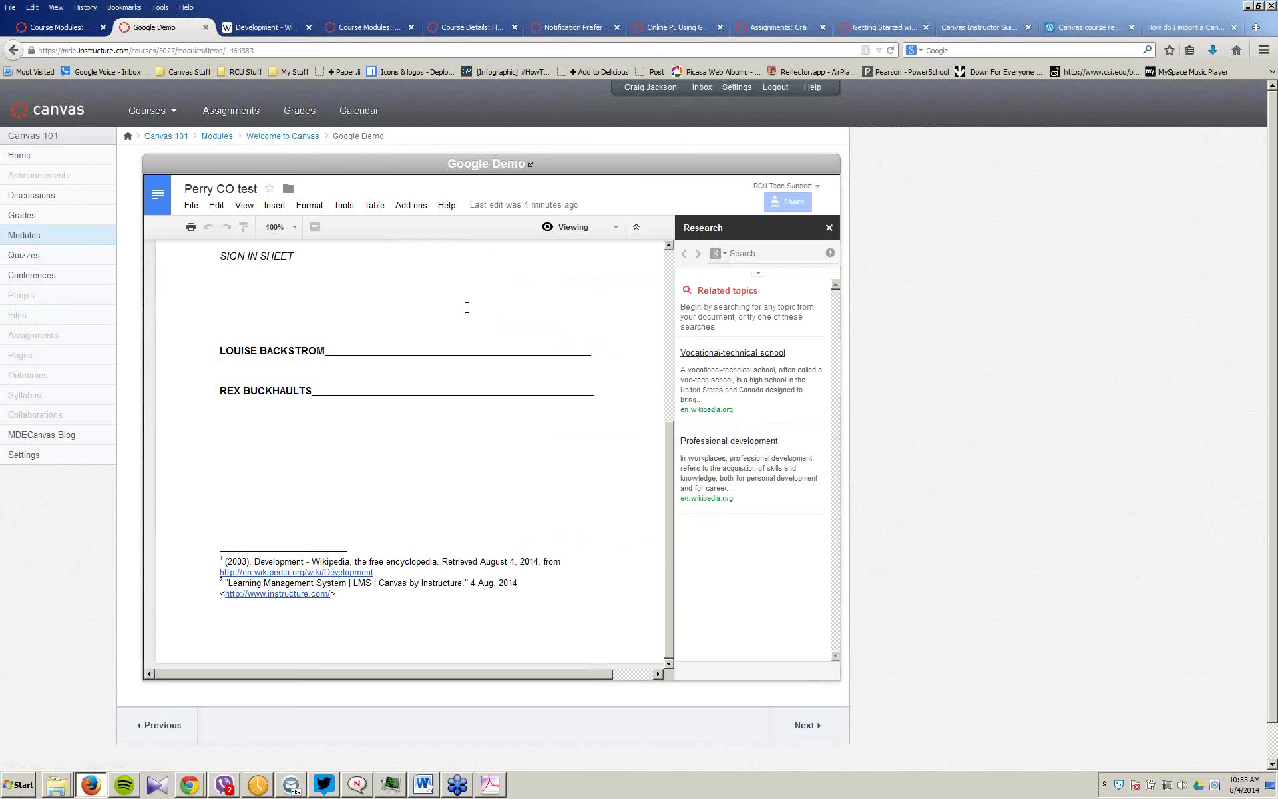
Step: Point the Google Demo module item at the share link, rename it 'Google Demo PPT', and open it
{"action": "left_click", "coordinate": [19, 238]}
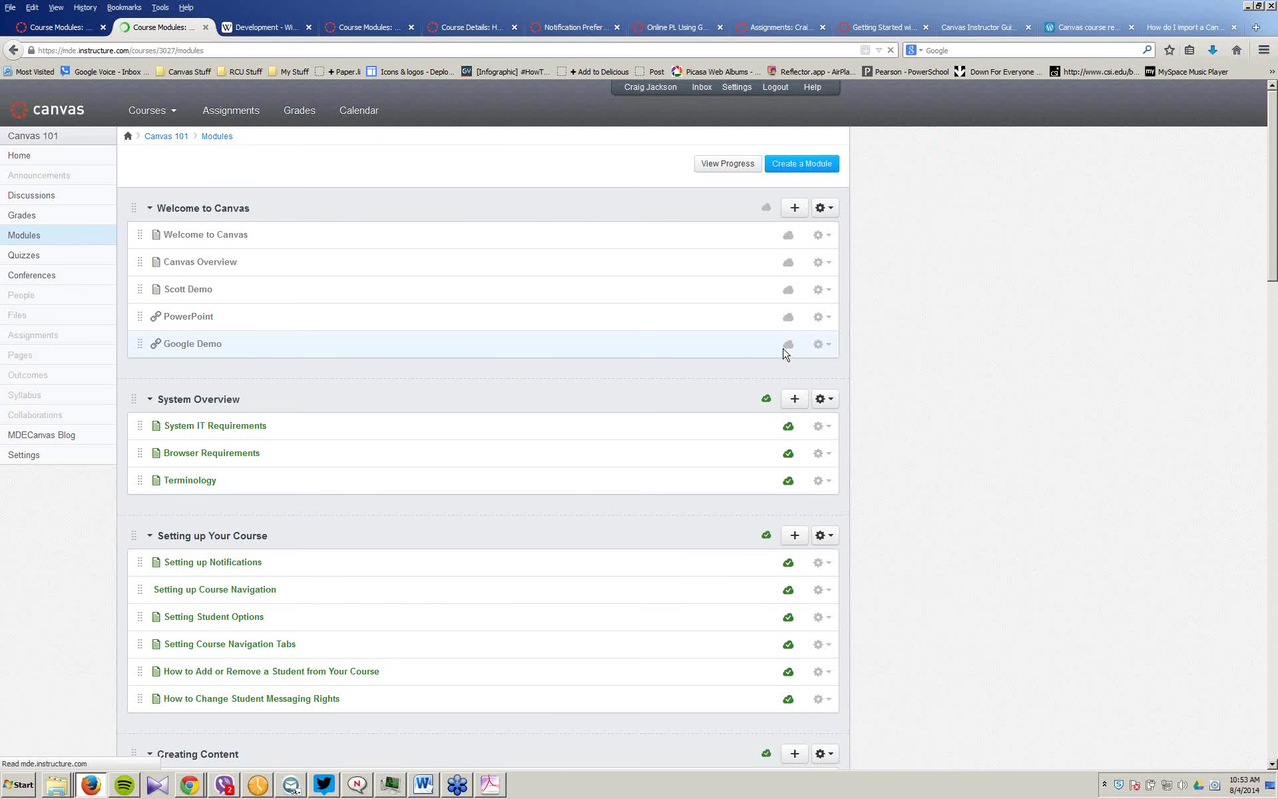
{"action": "left_click", "coordinate": [821, 345]}
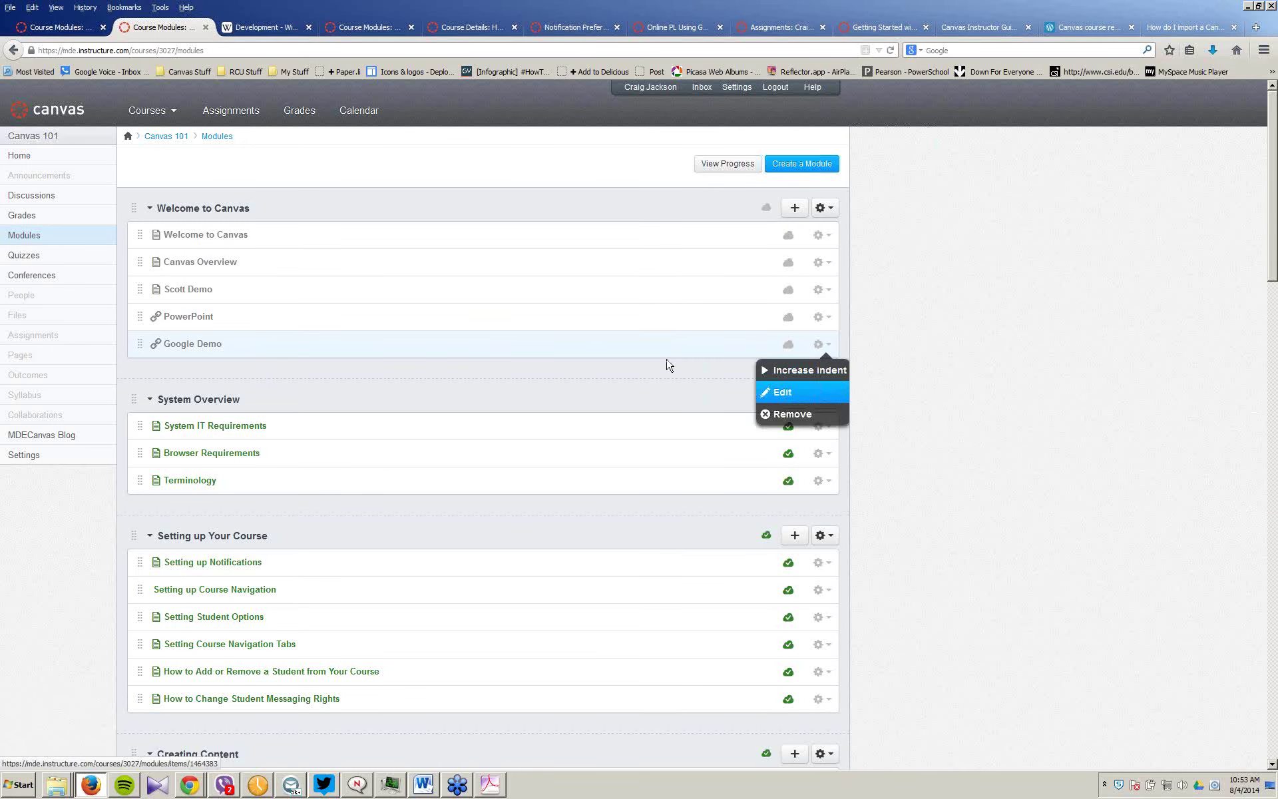
{"action": "key", "text": "Return"}
{"action": "left_click", "coordinate": [644, 403]}
{"action": "triple_click", "coordinate": [644, 403]}
{"action": "key", "text": "End"}
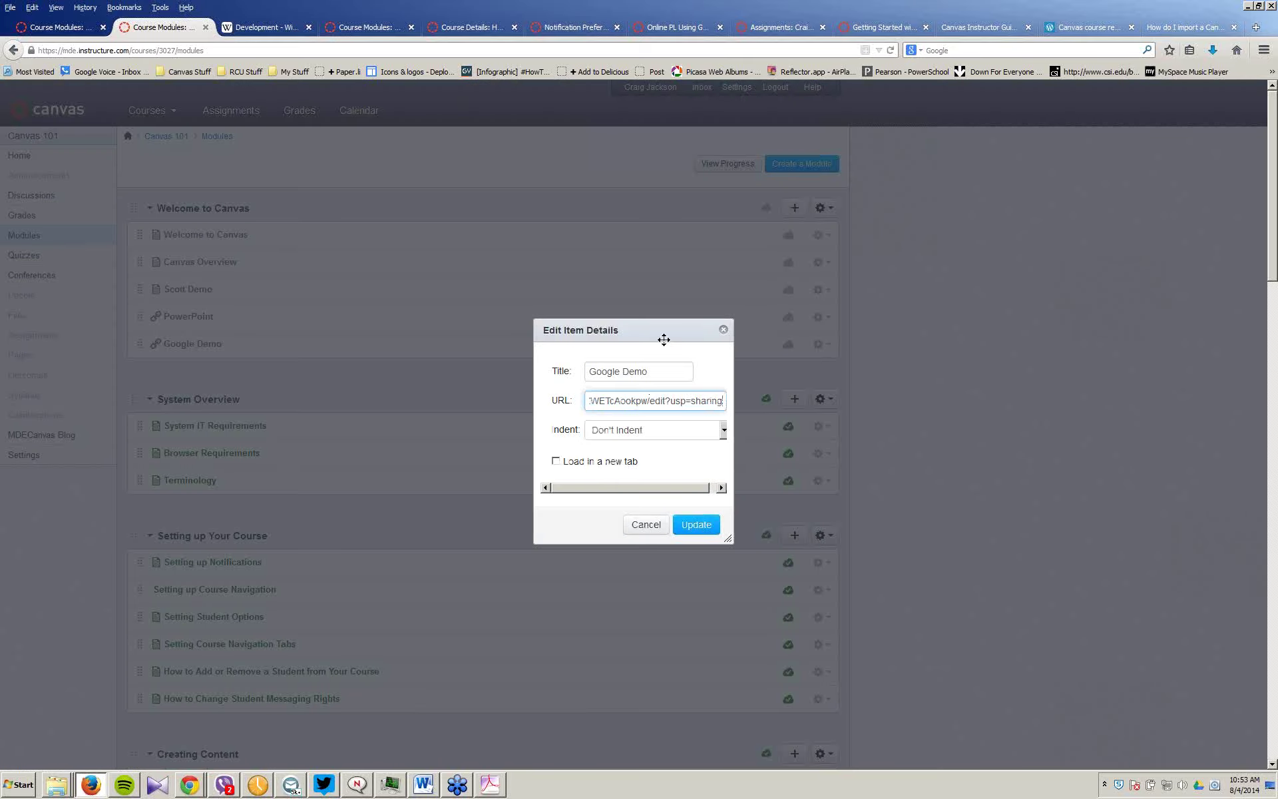
{"action": "left_click", "coordinate": [652, 373]}
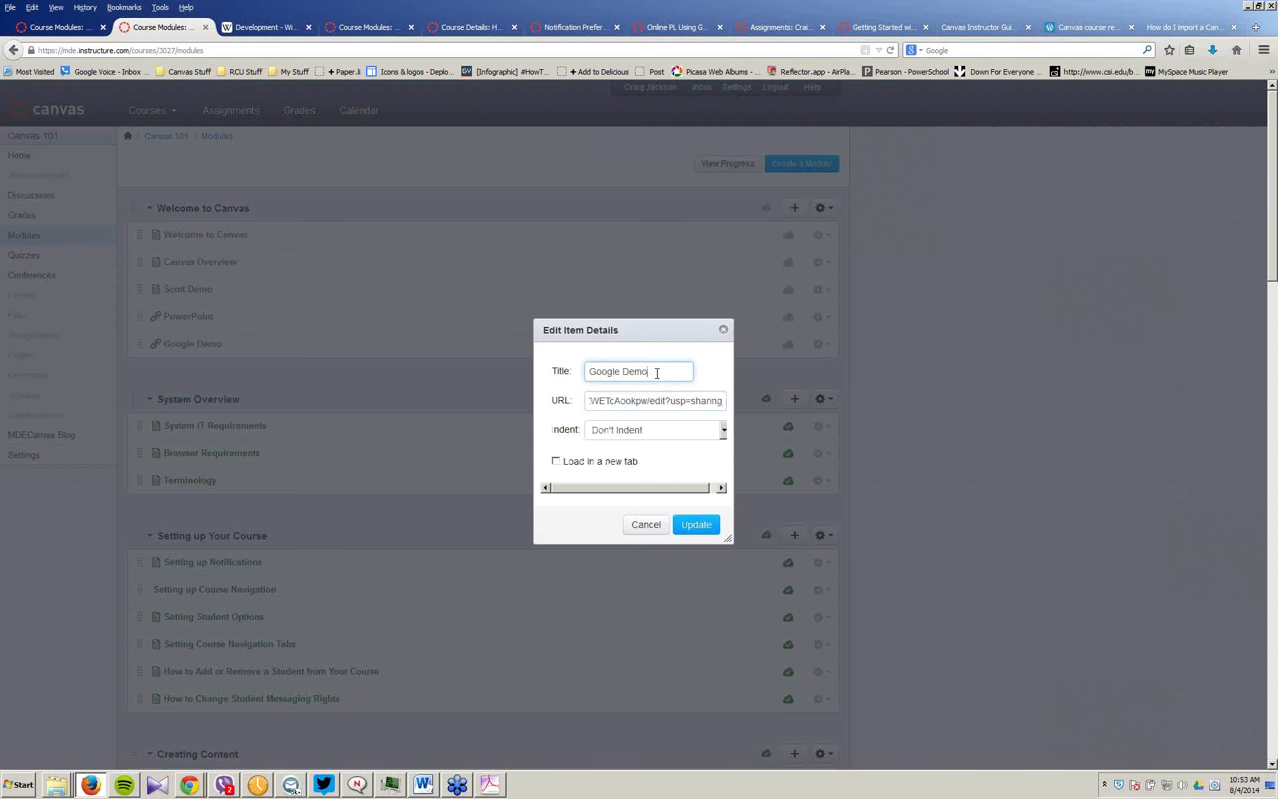
{"action": "type", "text": "PPT"}
{"action": "left_click", "coordinate": [697, 524]}
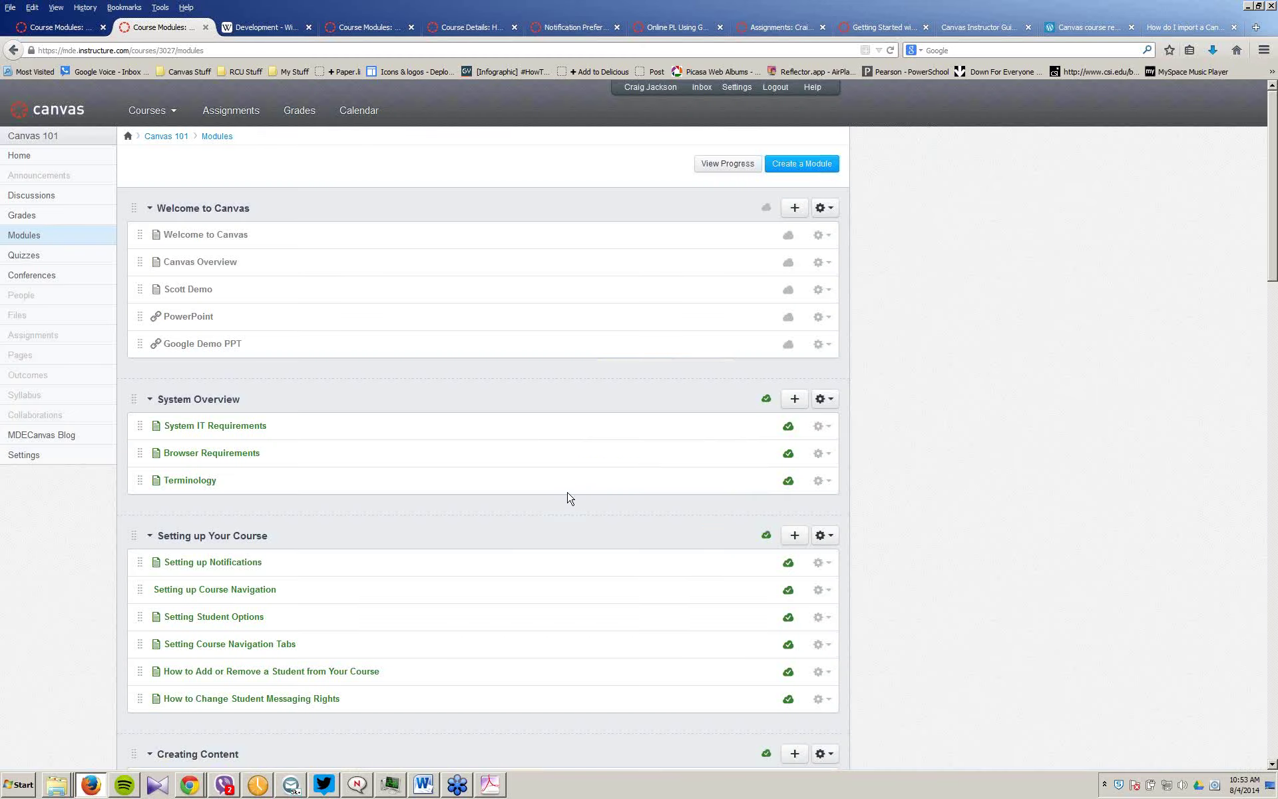
{"action": "left_click", "coordinate": [198, 345]}
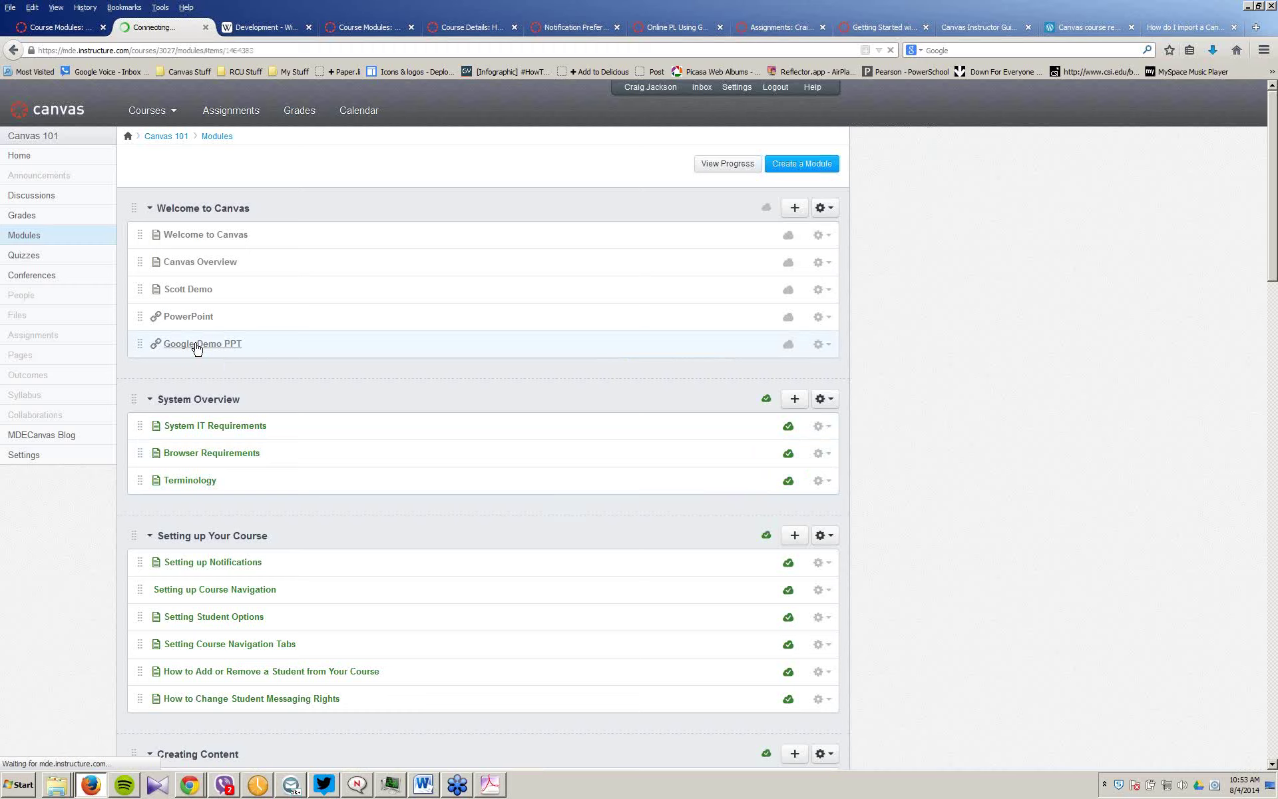
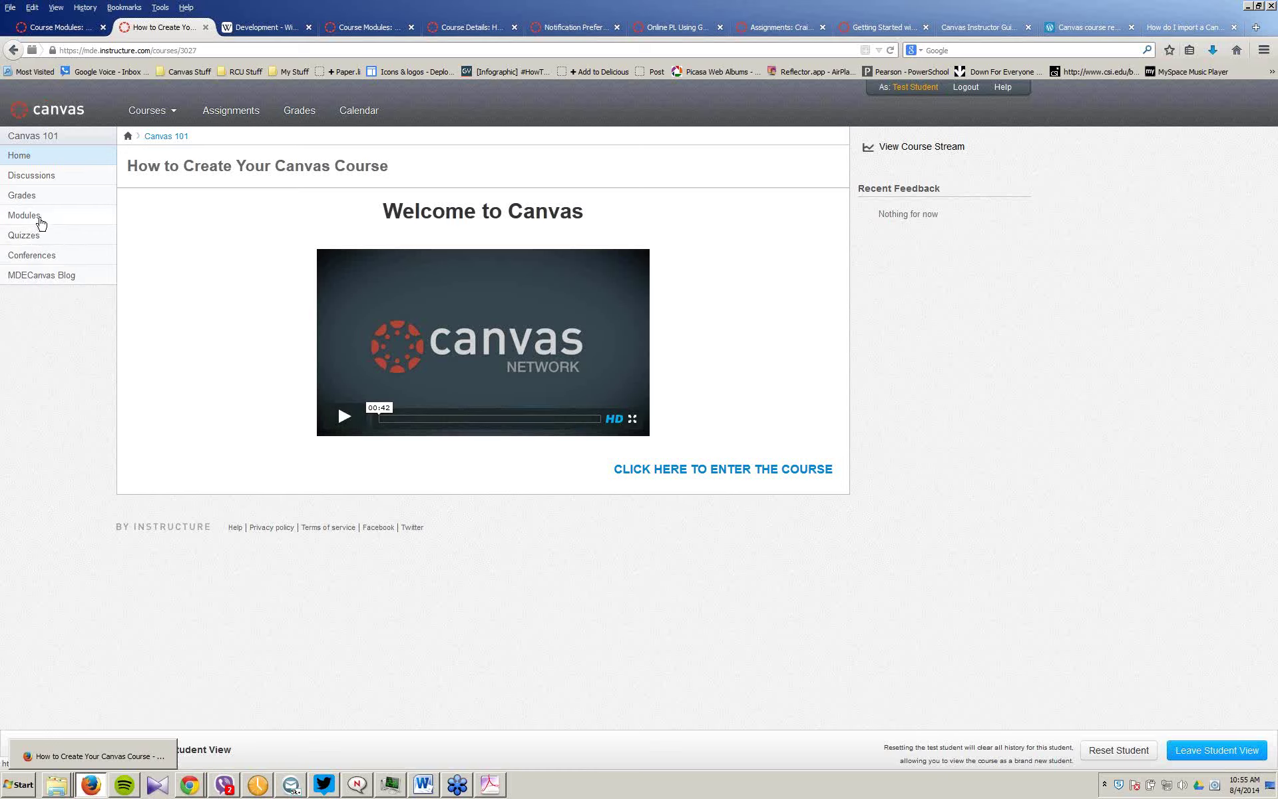
Step: Leave Student View and open Settings for the Online PL Creating A Social Media Network course
{"action": "left_click", "coordinate": [172, 111]}
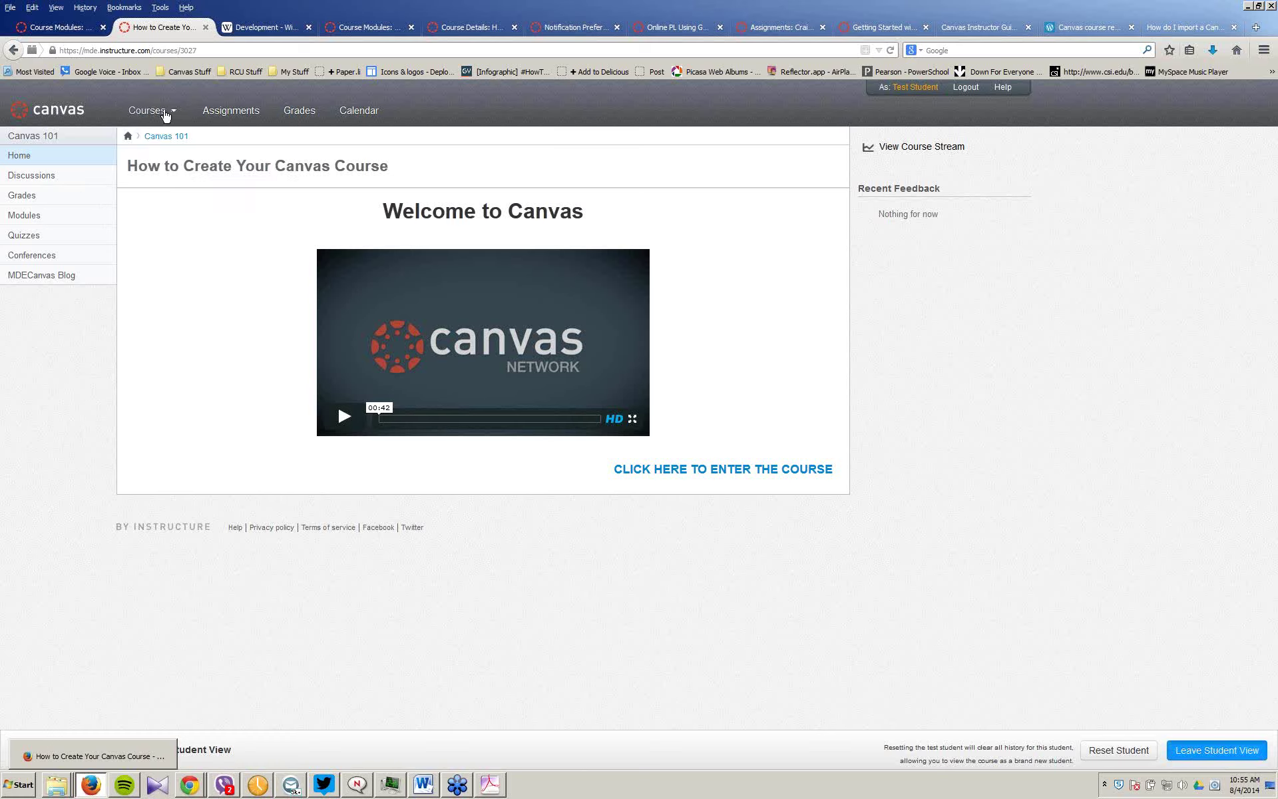
{"action": "mouse_move", "coordinate": [166, 113]}
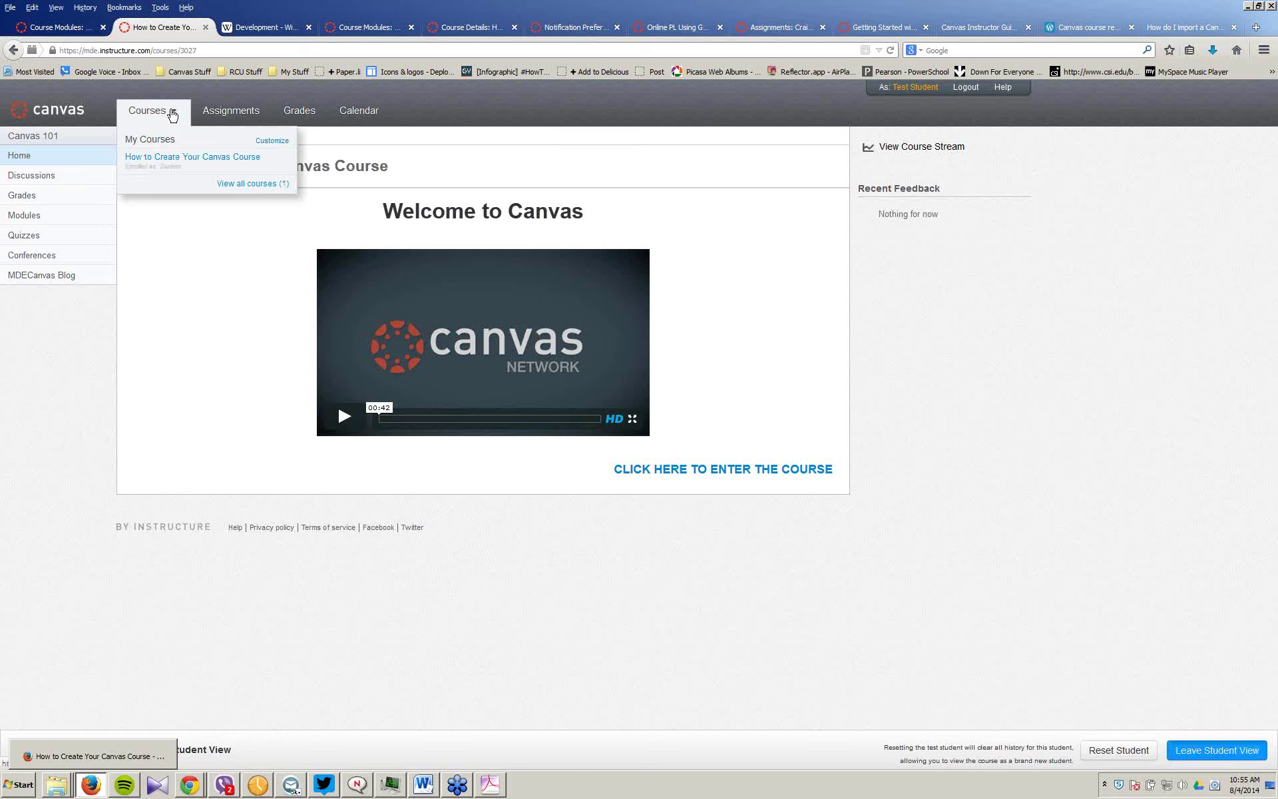
{"action": "left_click", "coordinate": [1217, 750]}
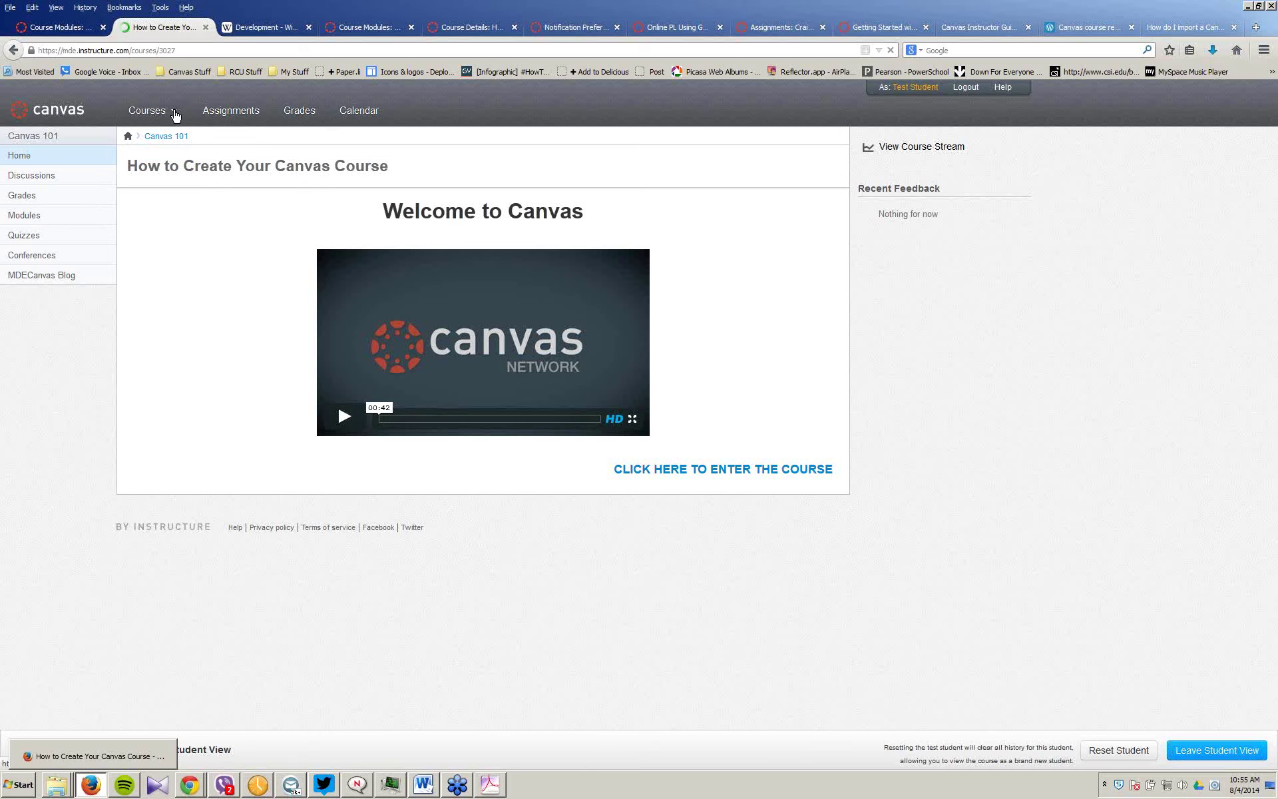
{"action": "mouse_move", "coordinate": [175, 120]}
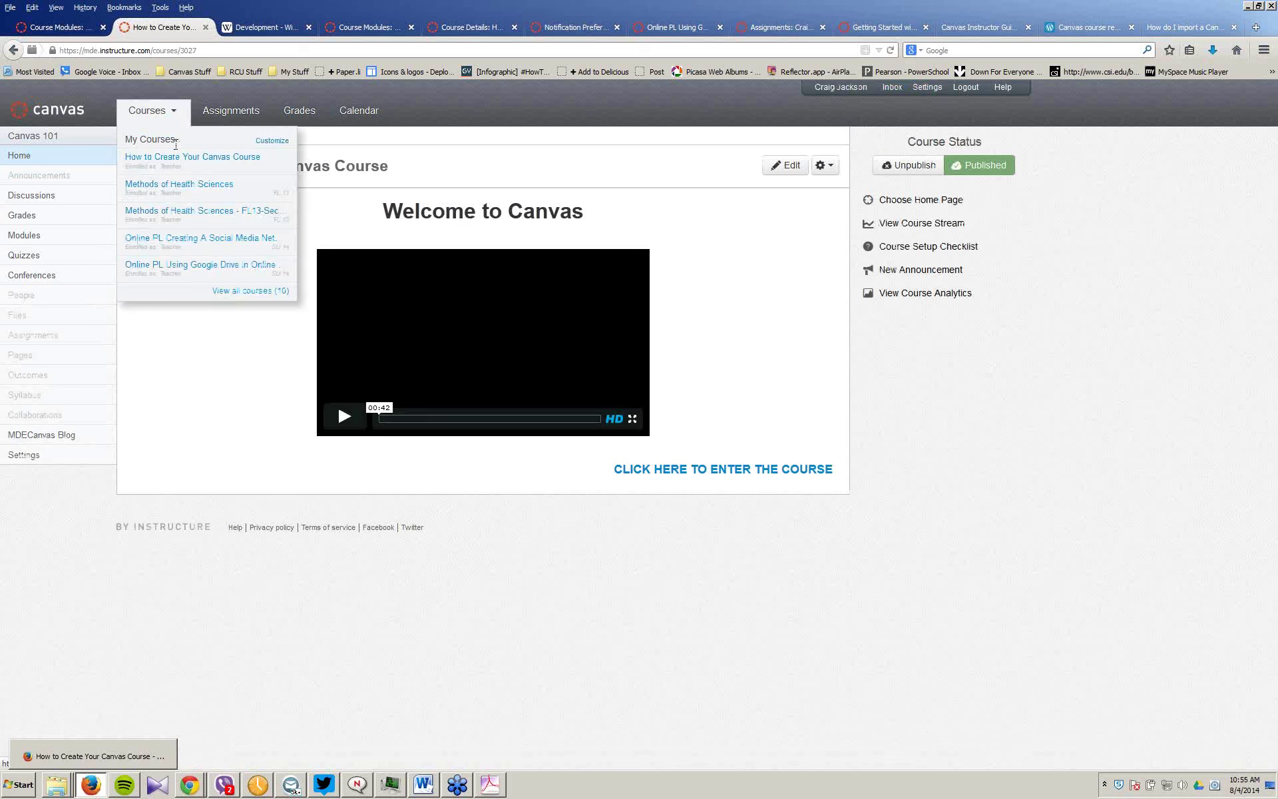
{"action": "left_click", "coordinate": [220, 245]}
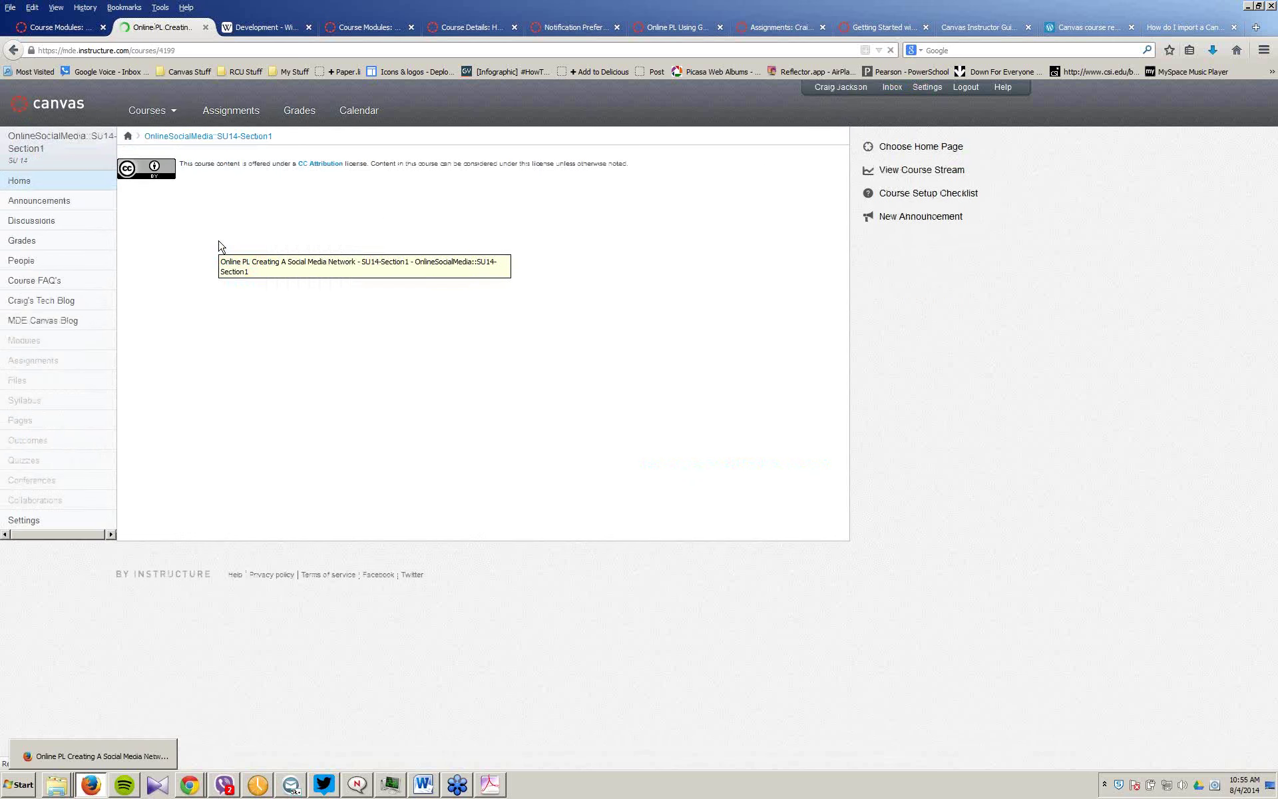
{"action": "left_click", "coordinate": [26, 523]}
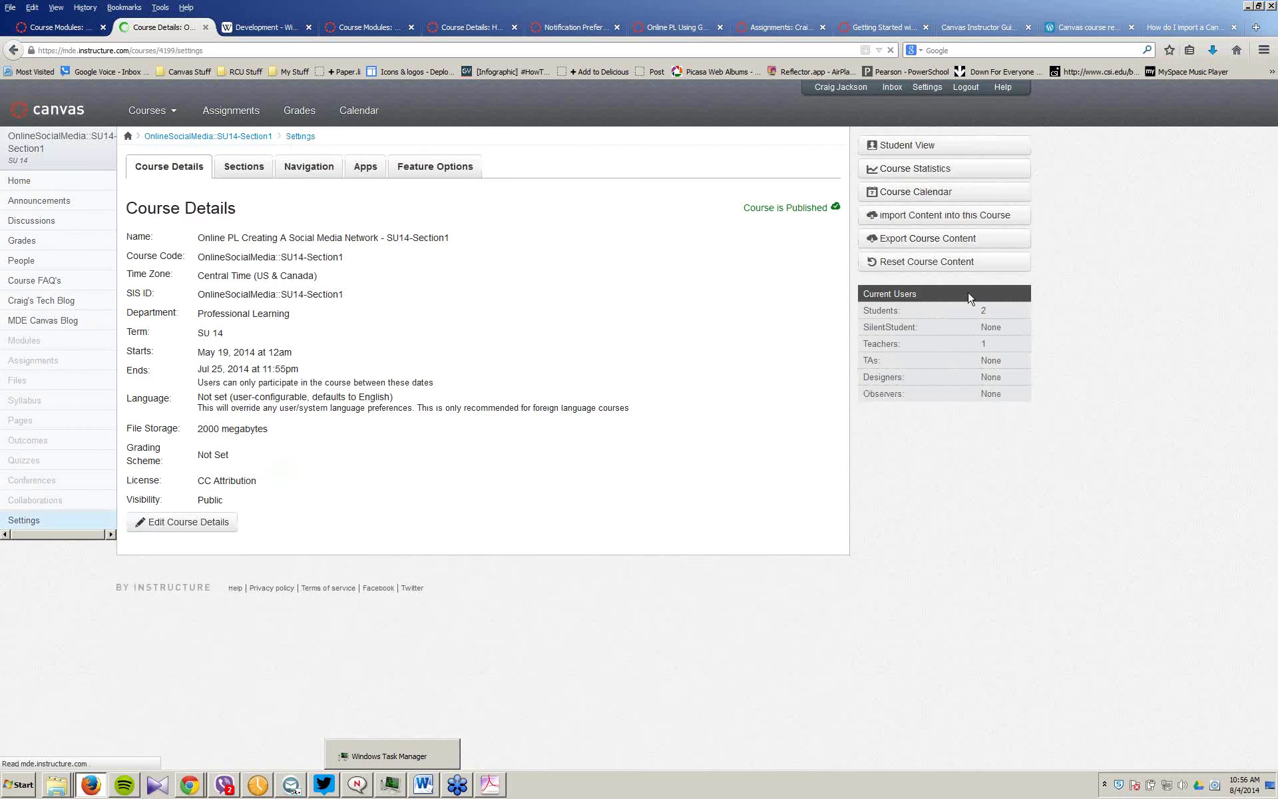
Step: Switch to Student View from the course Settings page to see the home page as the test student
{"action": "left_click", "coordinate": [917, 148]}
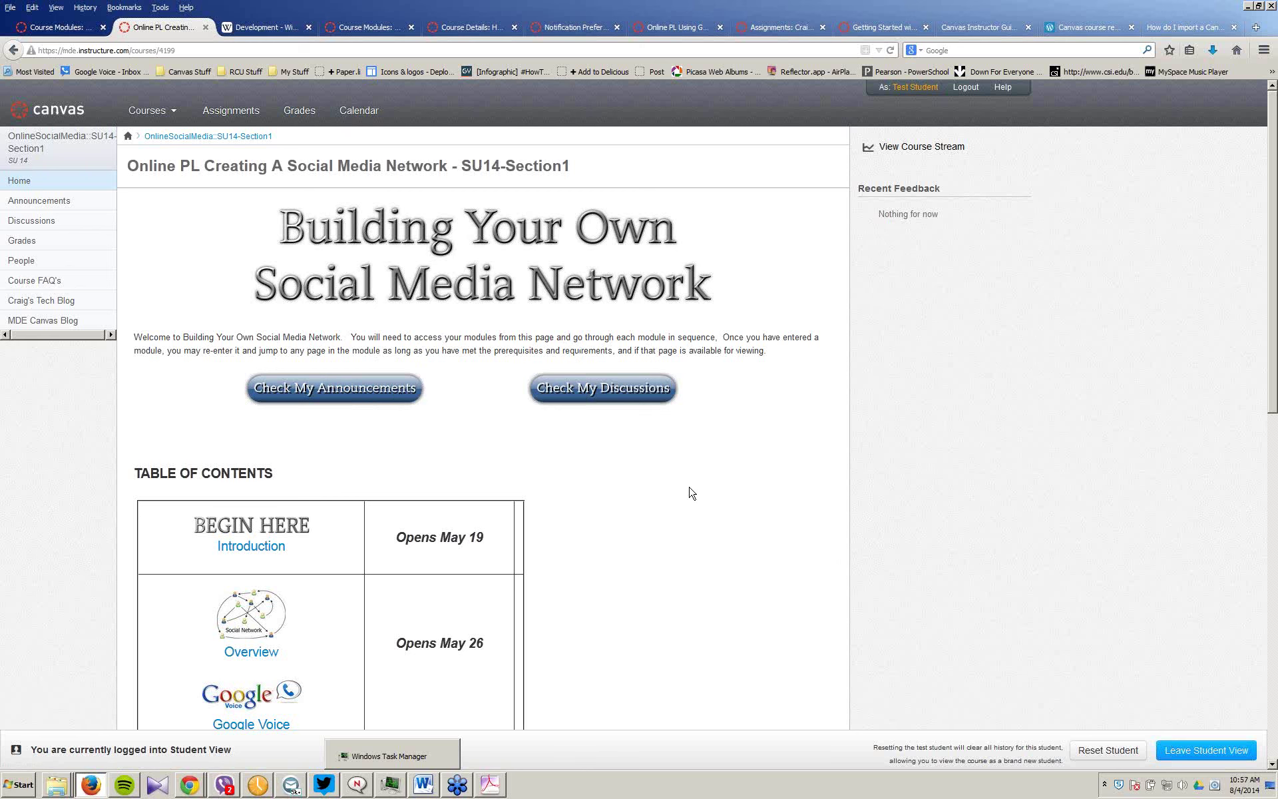
Step: Show the student's Announcements list, with four posts including August 4 test
{"action": "scroll", "coordinate": [692, 493], "scroll_direction": "down", "scroll_amount": 1}
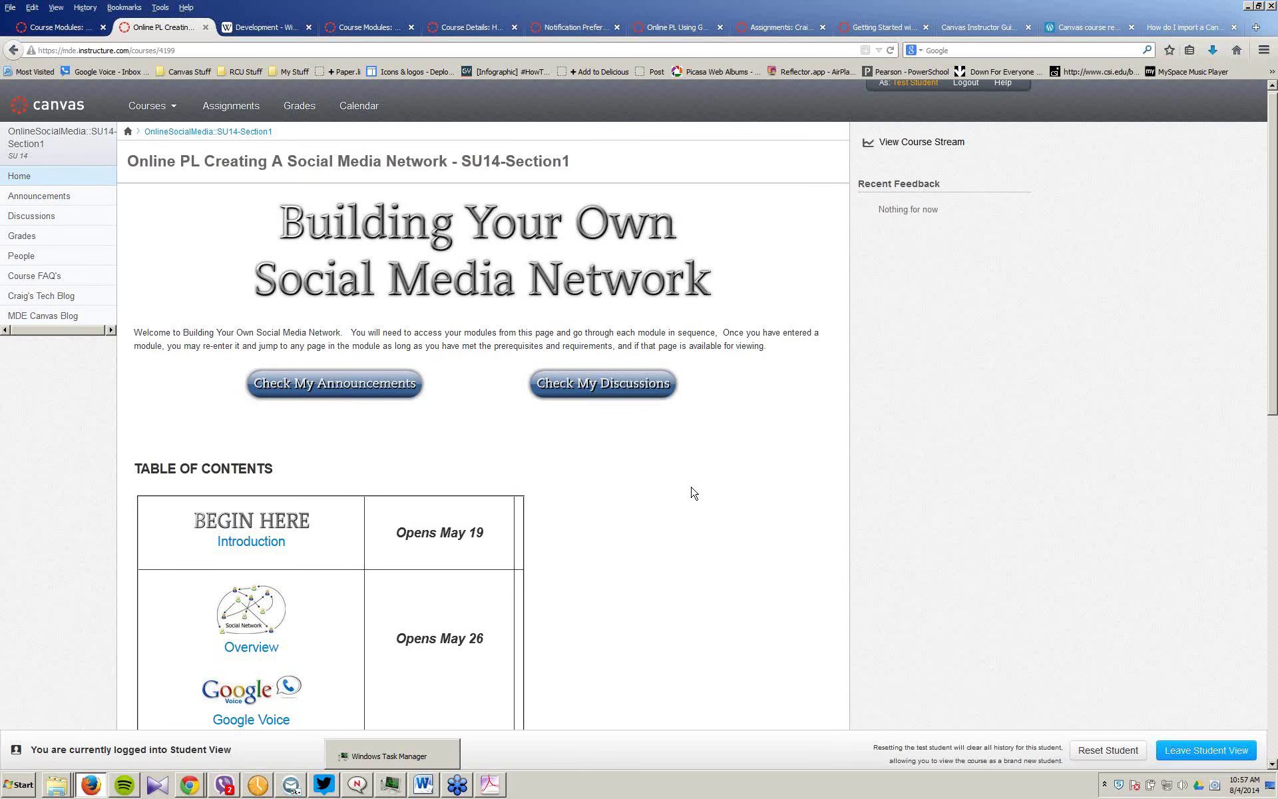
{"action": "scroll", "coordinate": [692, 493], "scroll_direction": "up", "scroll_amount": 1}
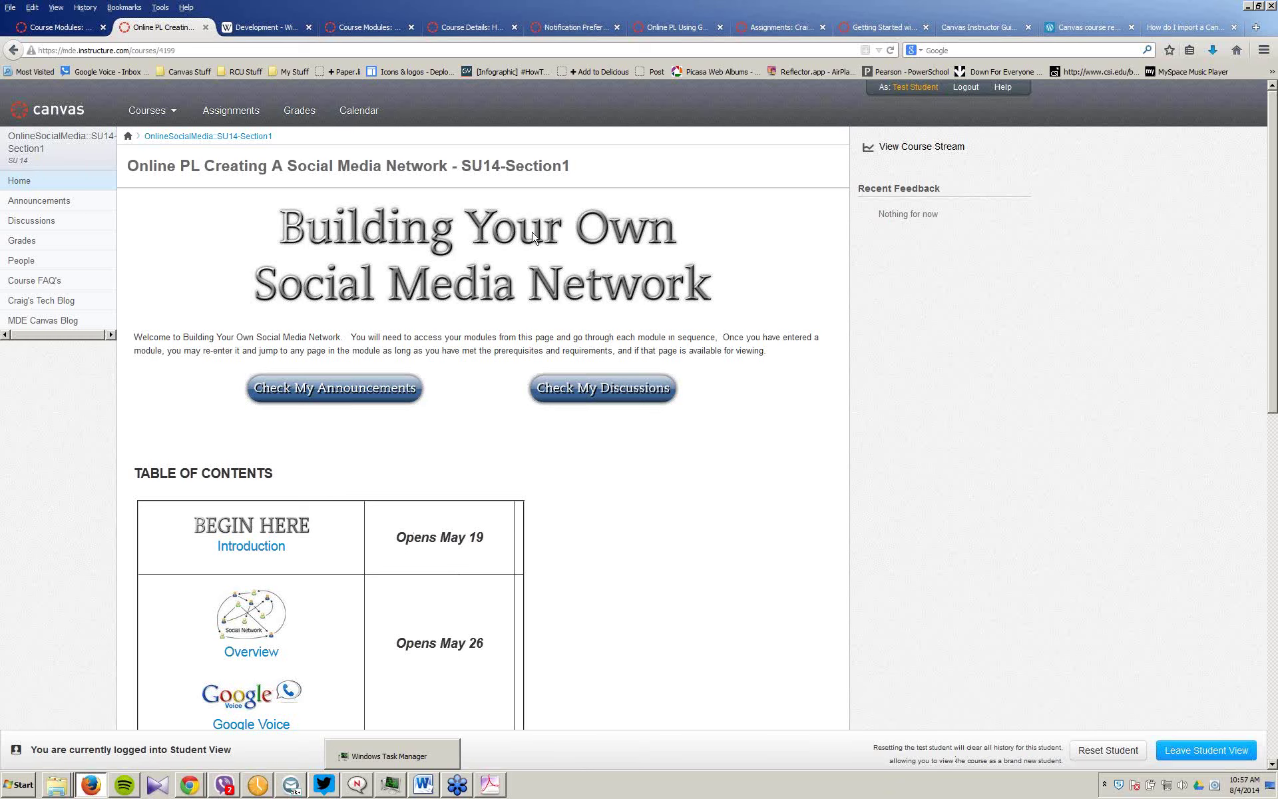
{"action": "left_click", "coordinate": [63, 208]}
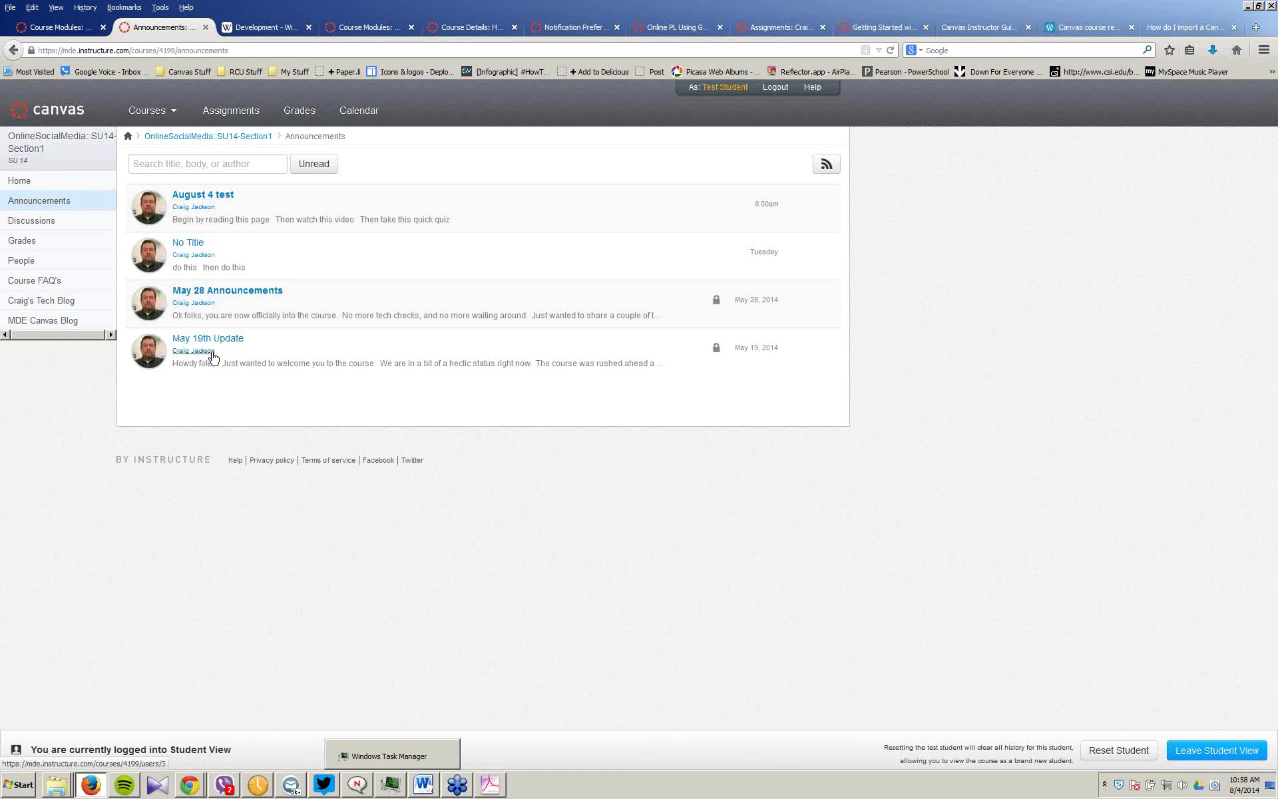
Step: Open the No Title announcement and try its 'do this' and 'then do this' links, ending on communicate-transcript.txt
{"action": "left_click", "coordinate": [188, 243]}
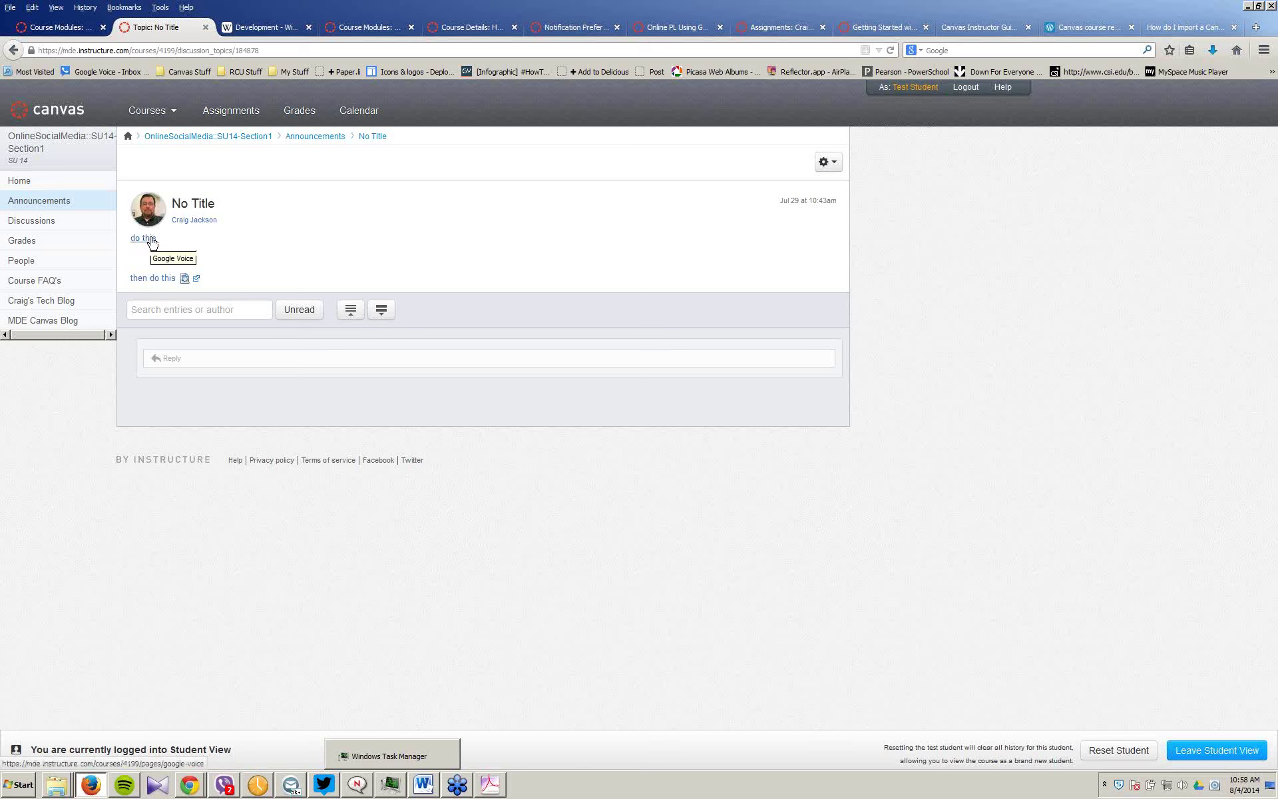
{"action": "left_click", "coordinate": [153, 243]}
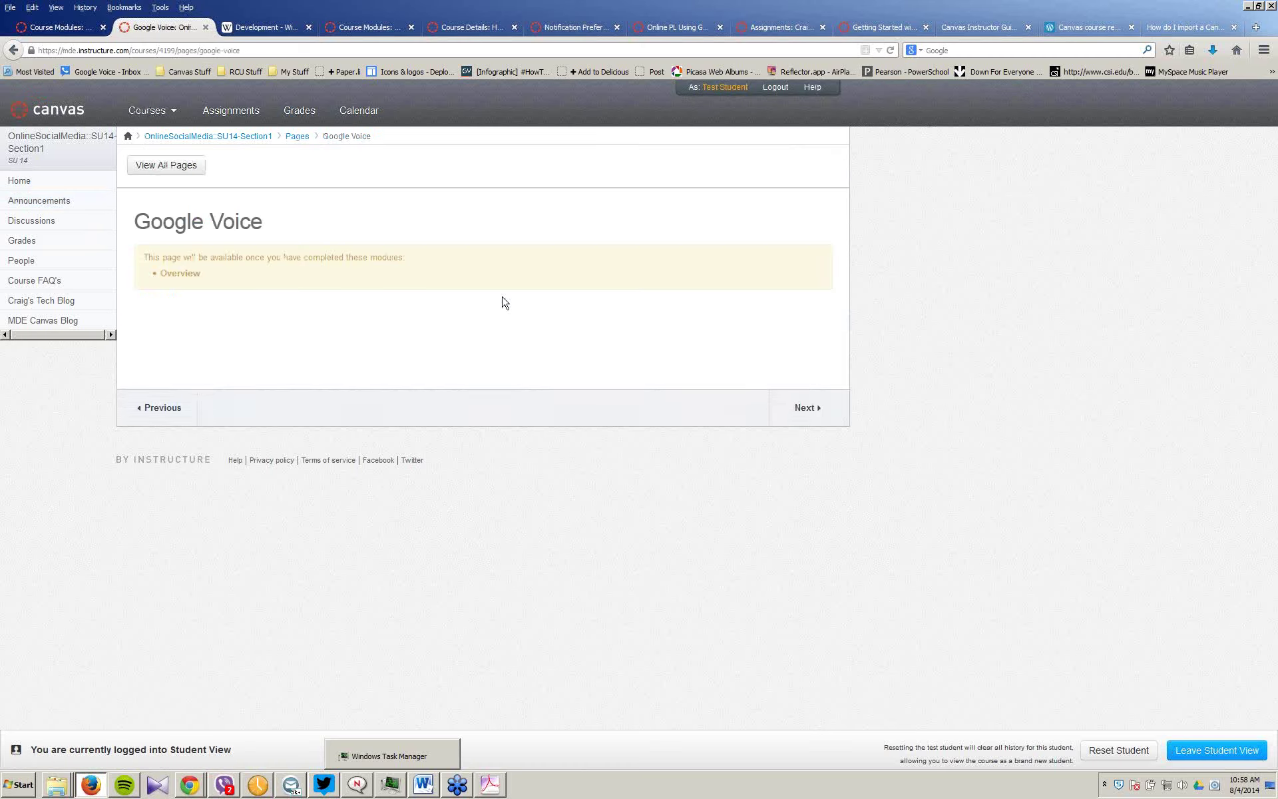
{"action": "left_click", "coordinate": [13, 51]}
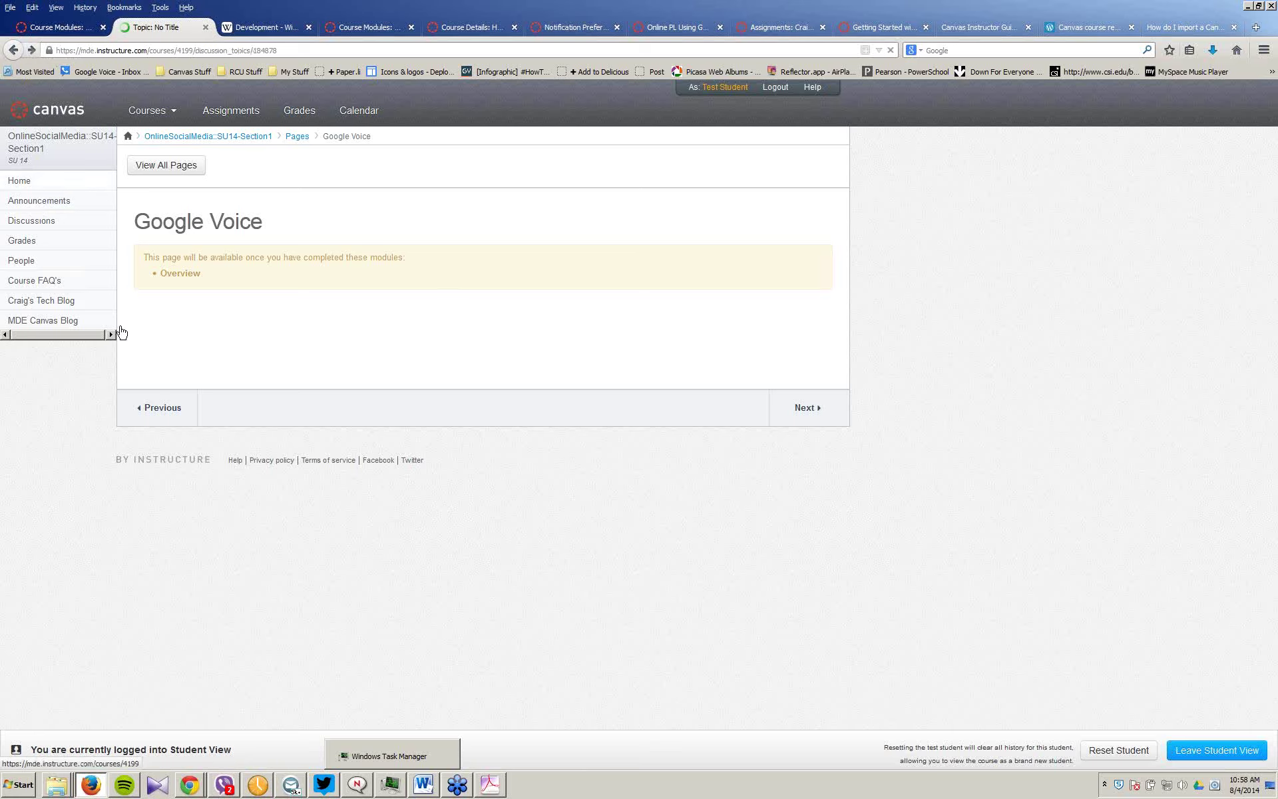
{"action": "left_click", "coordinate": [160, 279]}
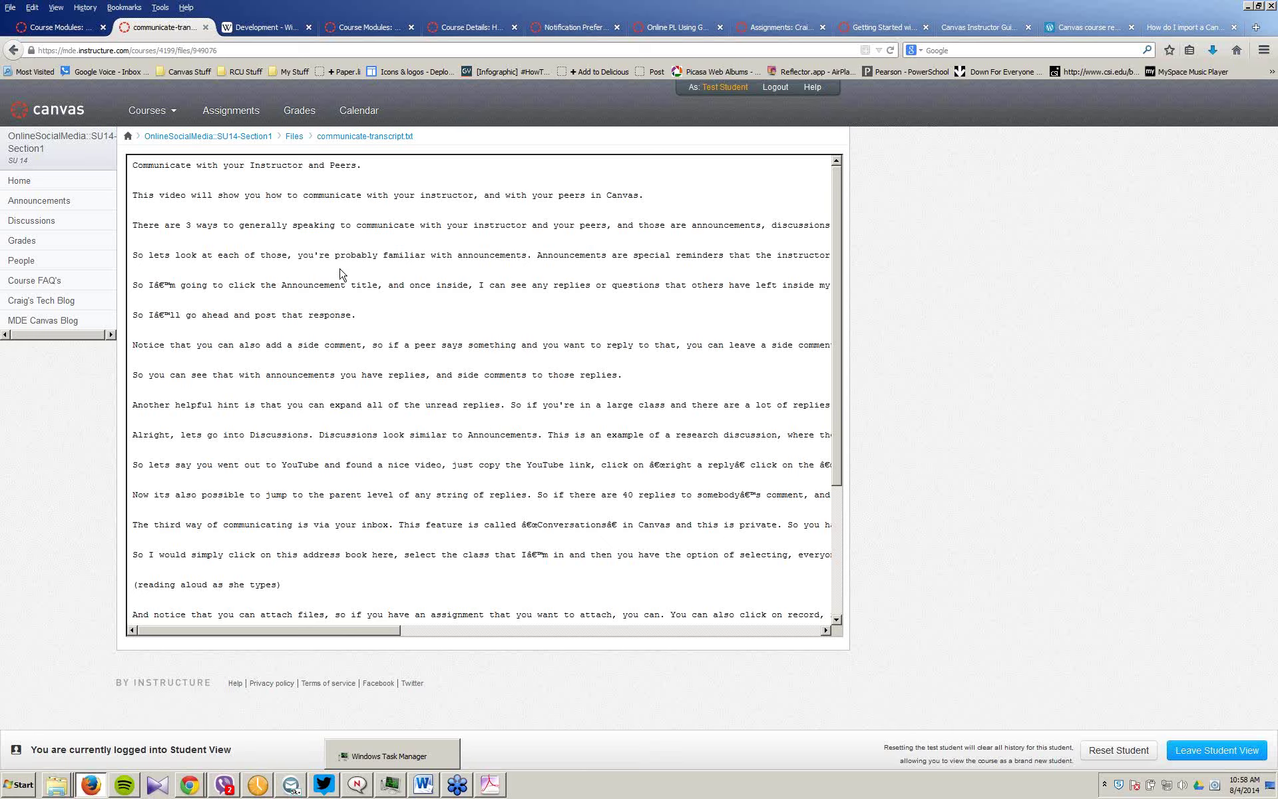
Step: Return to the course Announcements list in Student View
{"action": "left_click", "coordinate": [63, 203]}
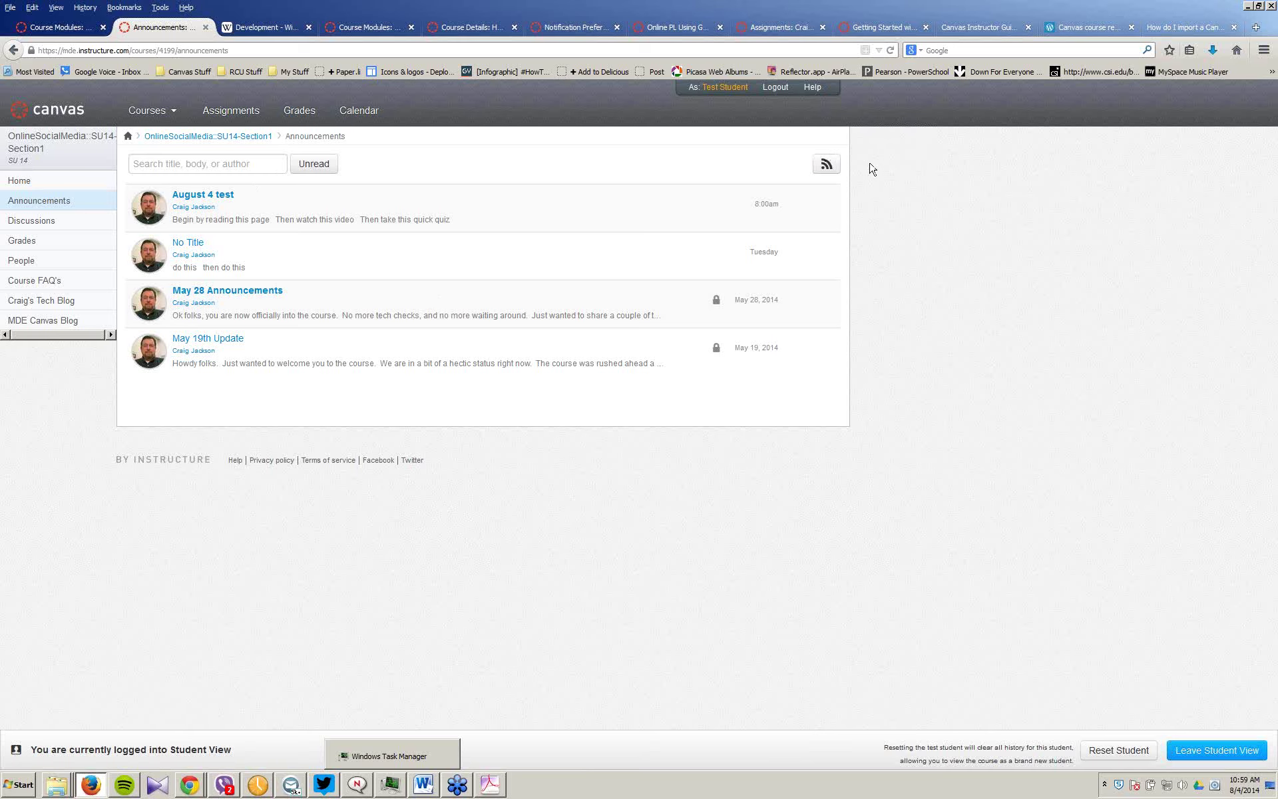
Step: Exit Student View and start a blank new announcement for the course
{"action": "left_click", "coordinate": [1191, 750]}
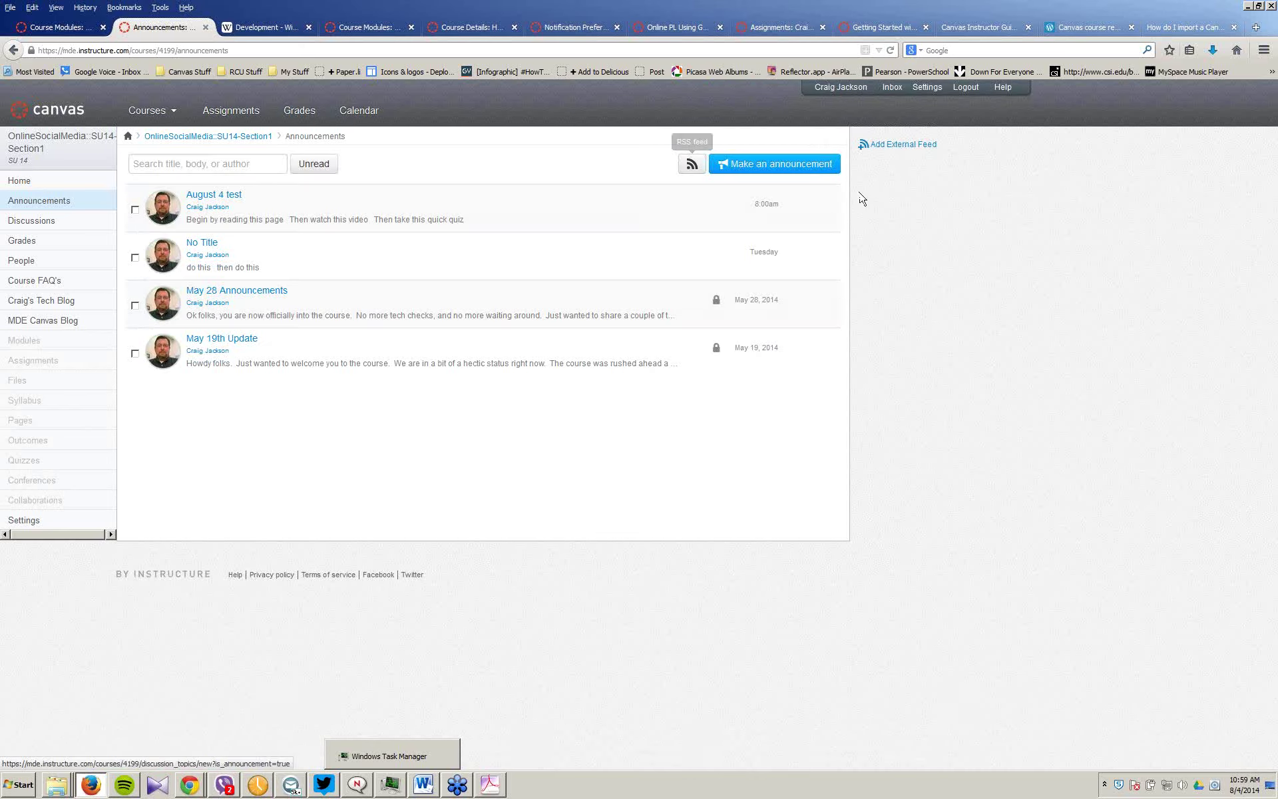
{"action": "left_click", "coordinate": [798, 166]}
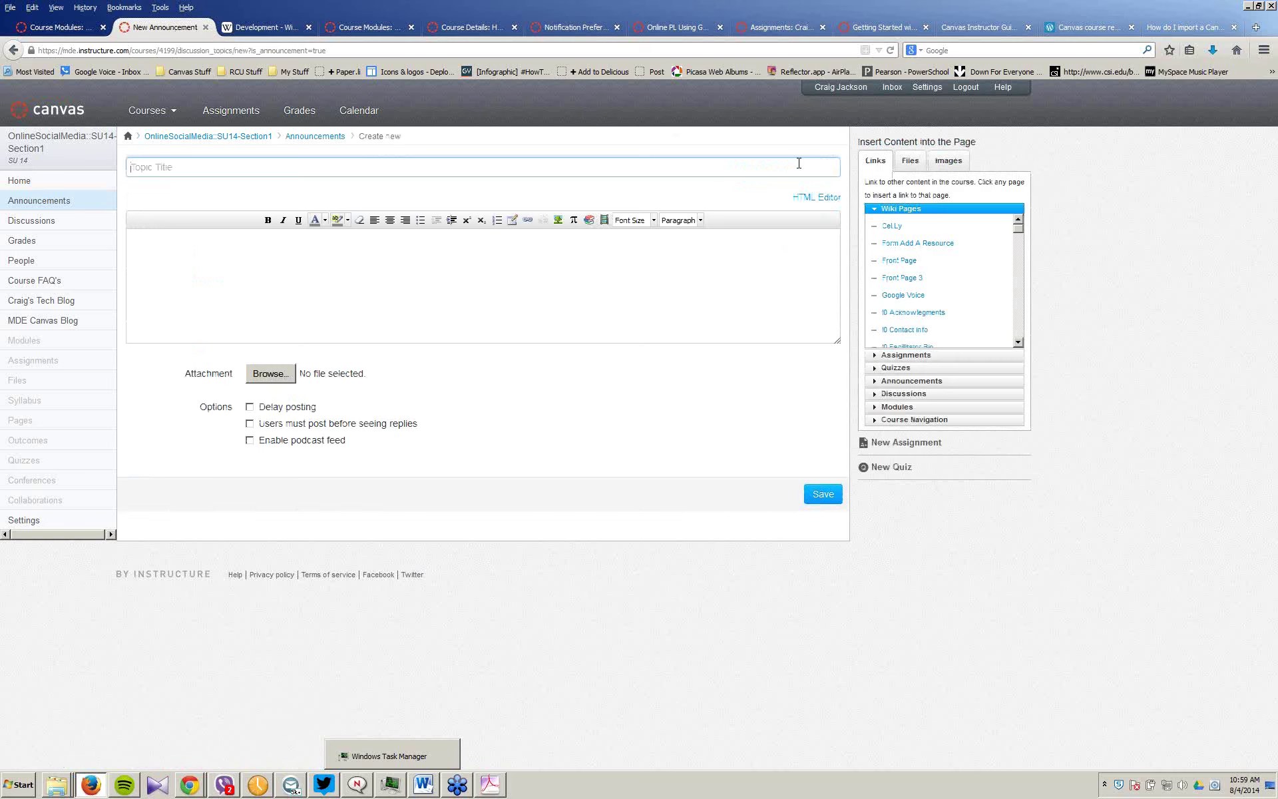
Step: Title the announcement 'Agust 7 ACtivity' and write 'ghere is what you do today' in the body
{"action": "type", "text": "Agust 7 ACtivity,"}
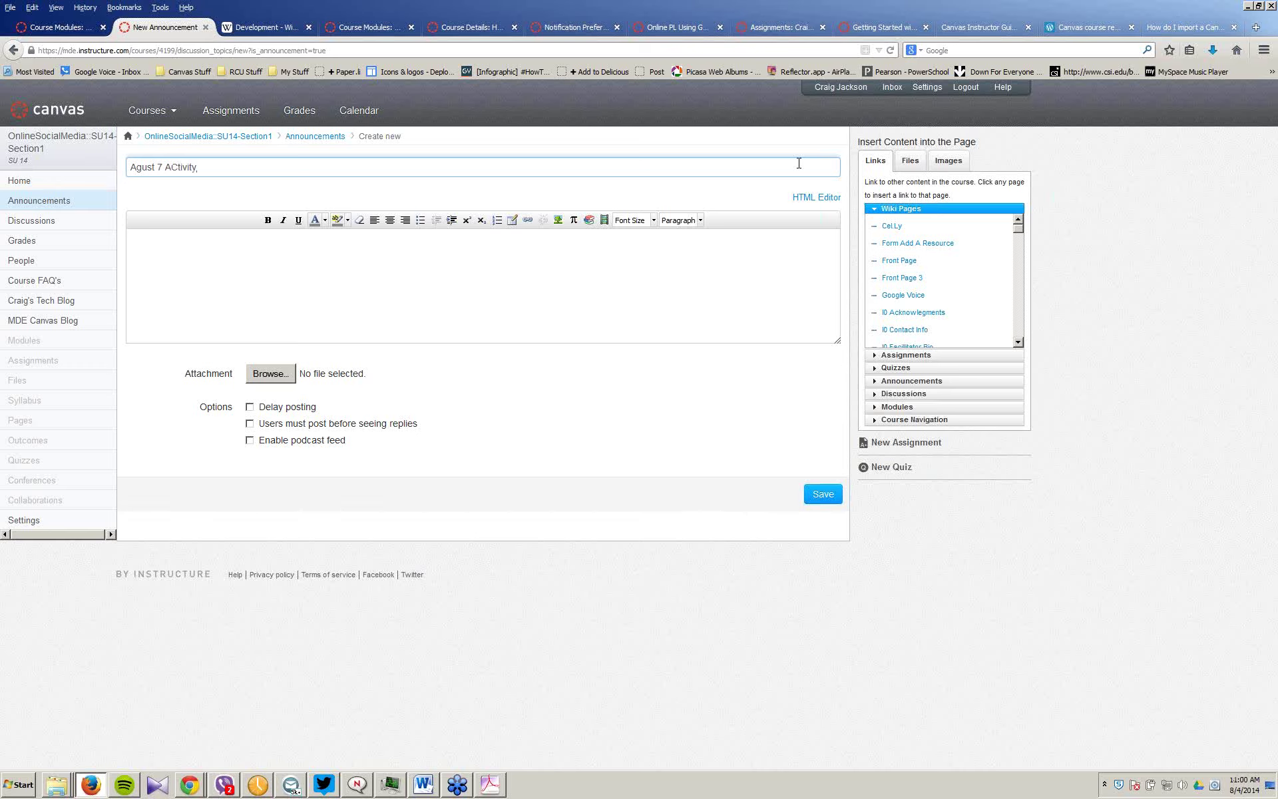
{"action": "left_click", "coordinate": [474, 272]}
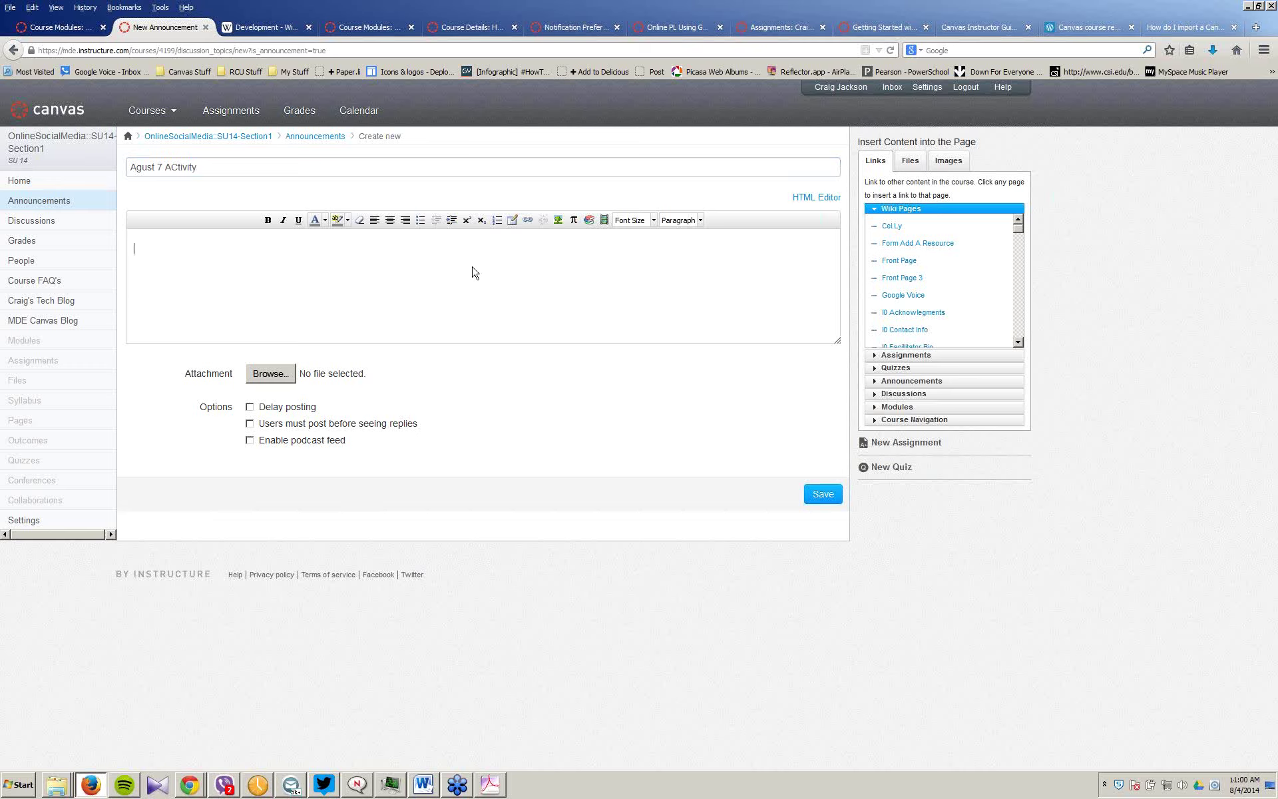
{"action": "type", "text": "ghere is what you do today"}
{"action": "key", "text": "Return"}
Step: Insert links to the Form Add A Resource page and the I0 Contact Info page
{"action": "left_click", "coordinate": [927, 244]}
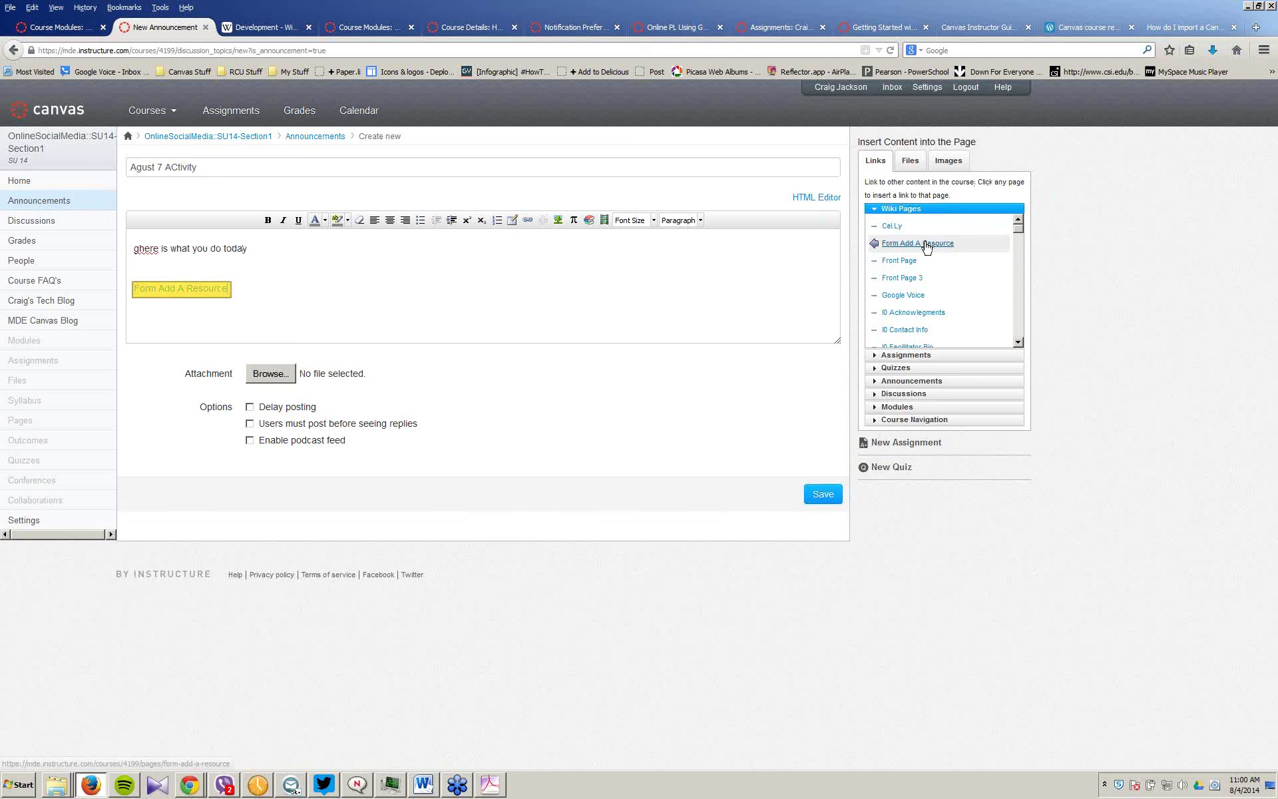
{"action": "left_click", "coordinate": [488, 300]}
{"action": "left_click", "coordinate": [920, 330]}
{"action": "key", "text": "Return"}
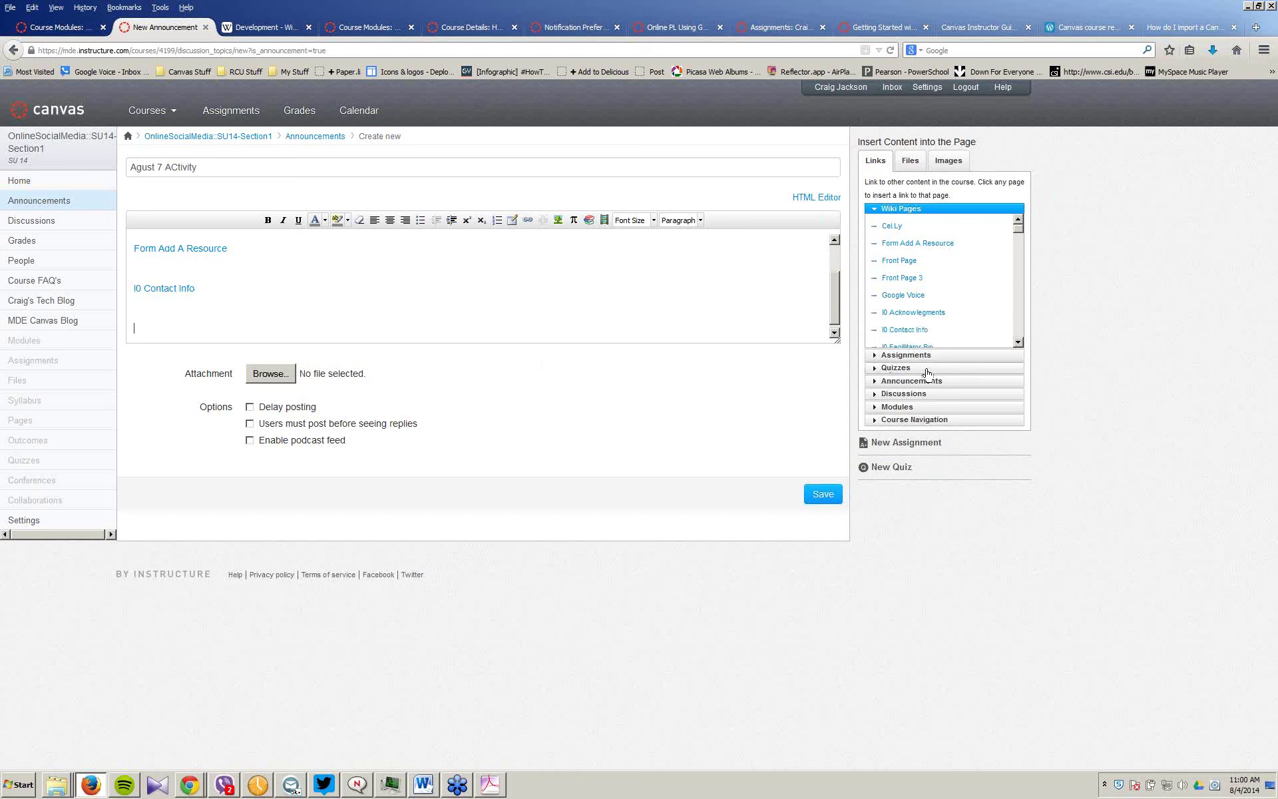
Step: Insert links to M3 - Twitter Assignment and the I0 - Pre Course Survey quiz
{"action": "left_click", "coordinate": [879, 355]}
{"action": "left_click", "coordinate": [918, 342]}
{"action": "key", "text": "Return"}
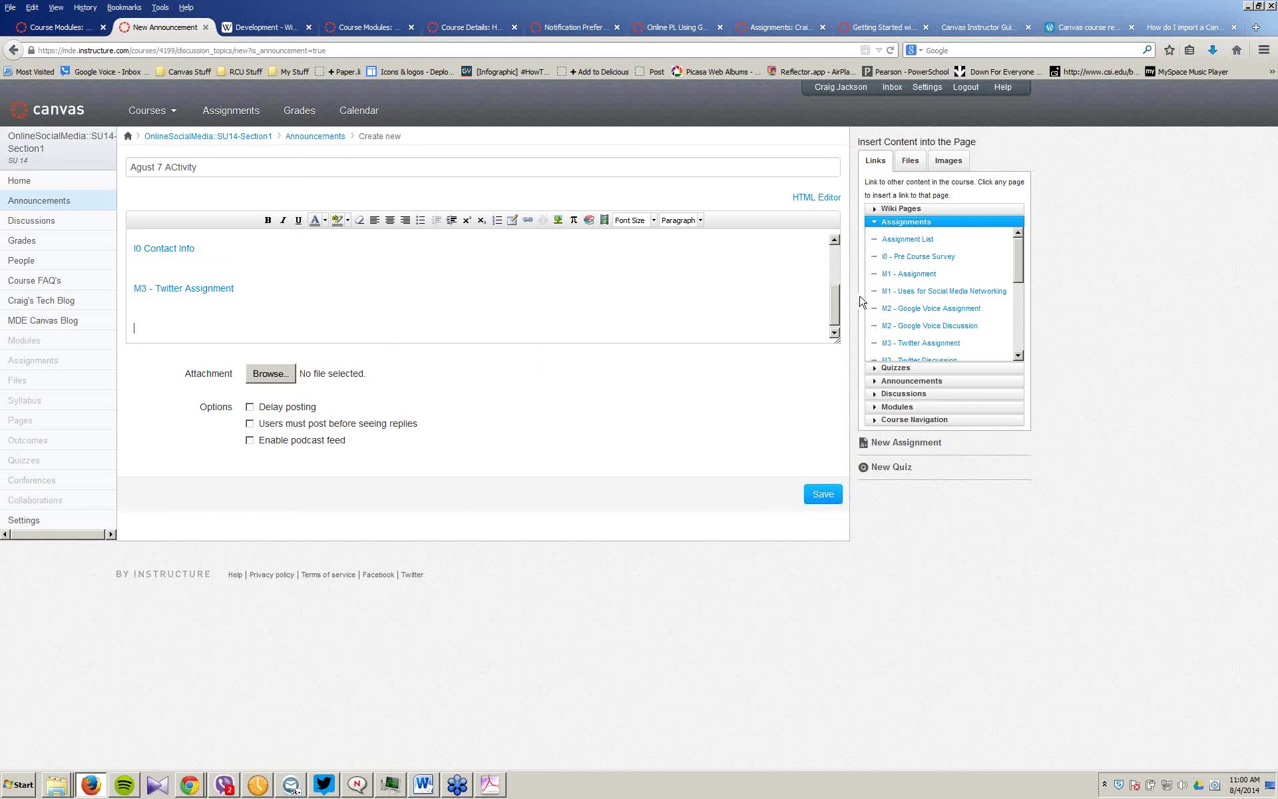
{"action": "left_click", "coordinate": [892, 368]}
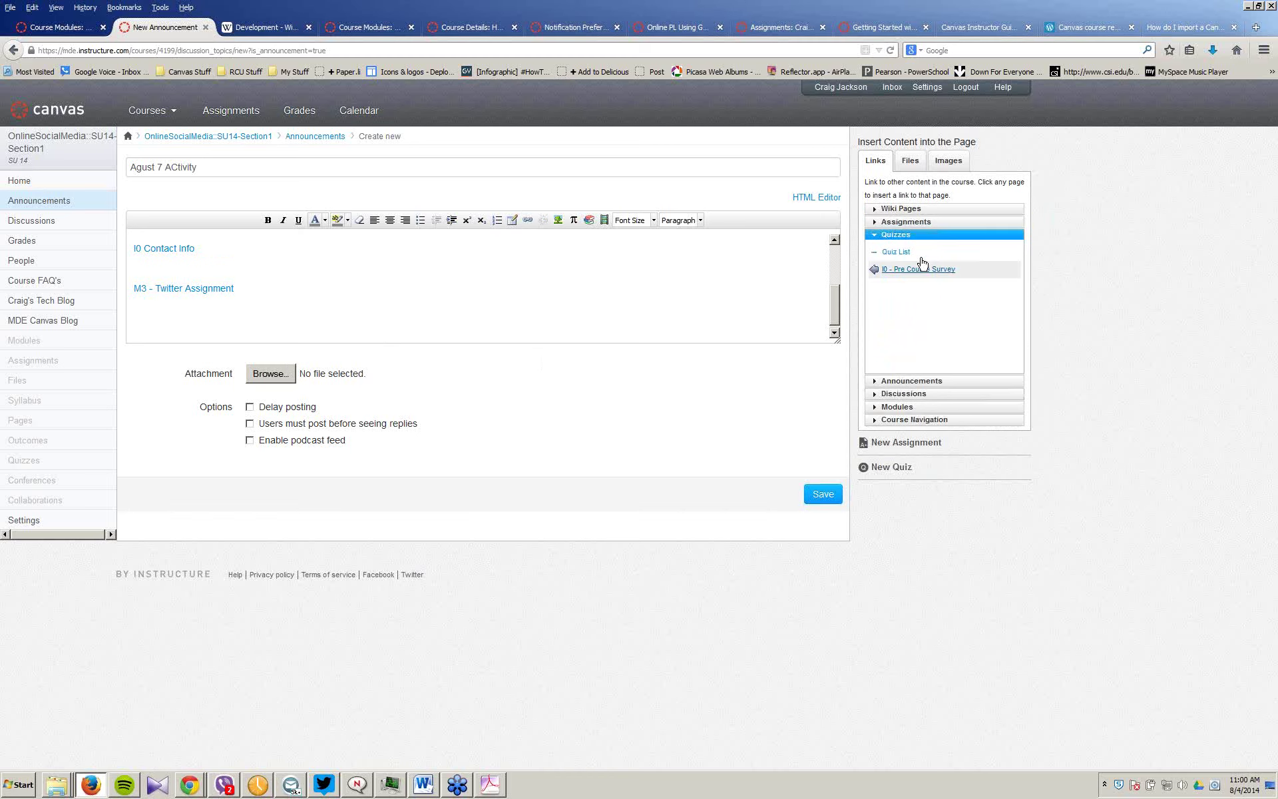
{"action": "left_click", "coordinate": [921, 268]}
{"action": "left_click", "coordinate": [233, 288]}
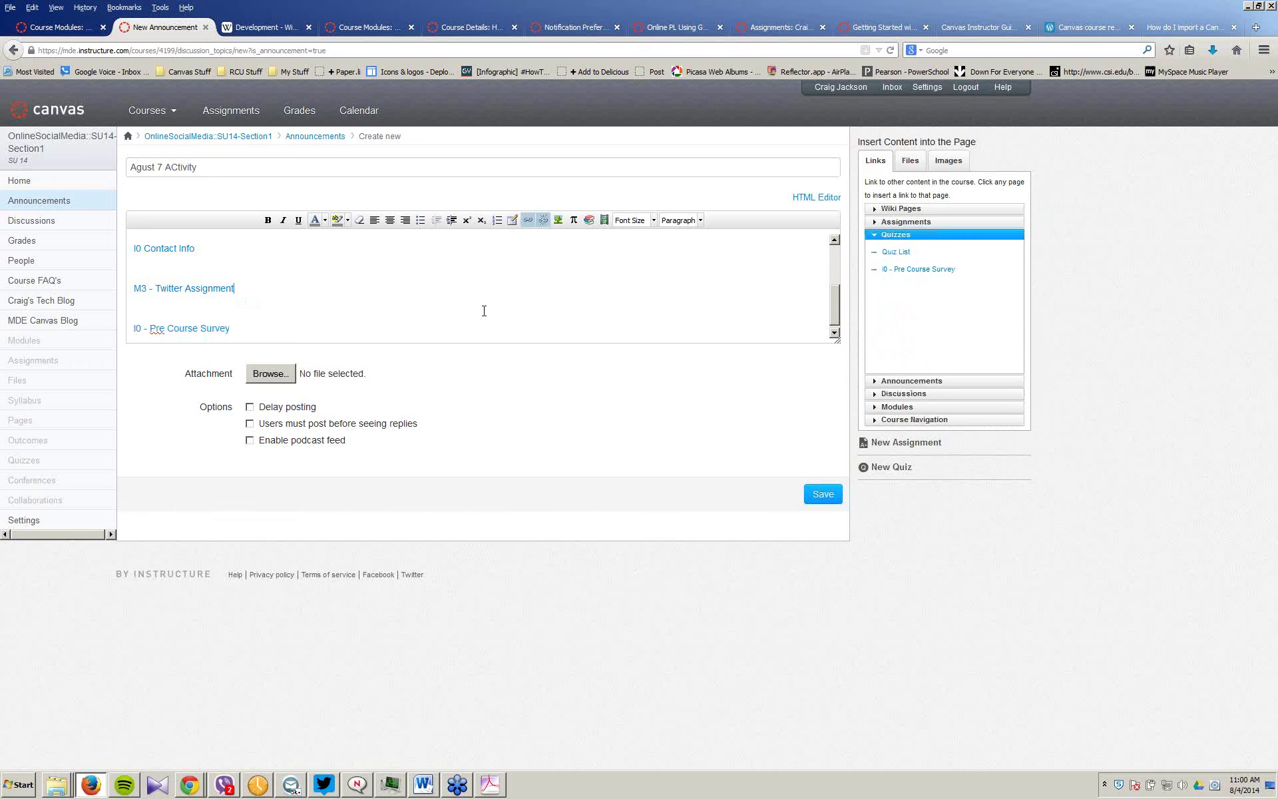
Step: Enable Delay posting, set it to Aug 7 at 8:00 am, and save the announcement
{"action": "left_click", "coordinate": [249, 407]}
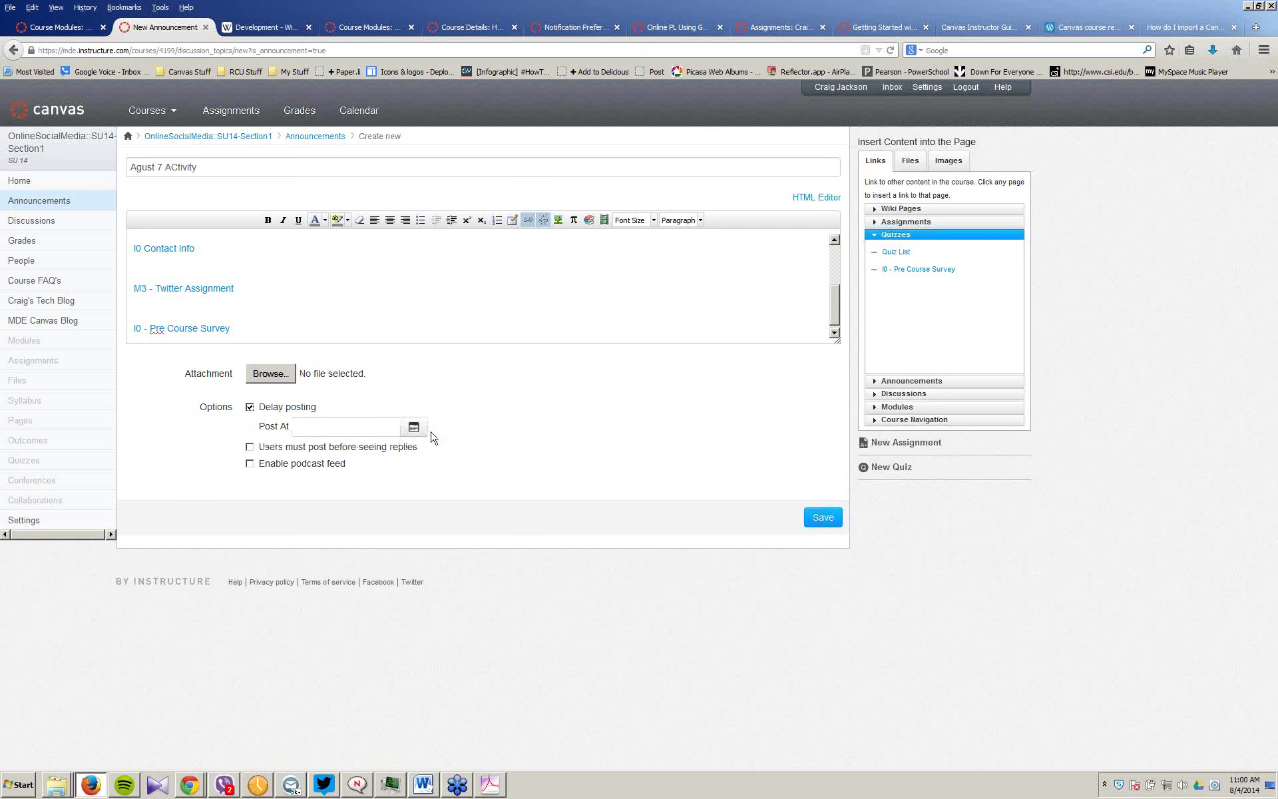
{"action": "left_click", "coordinate": [414, 426]}
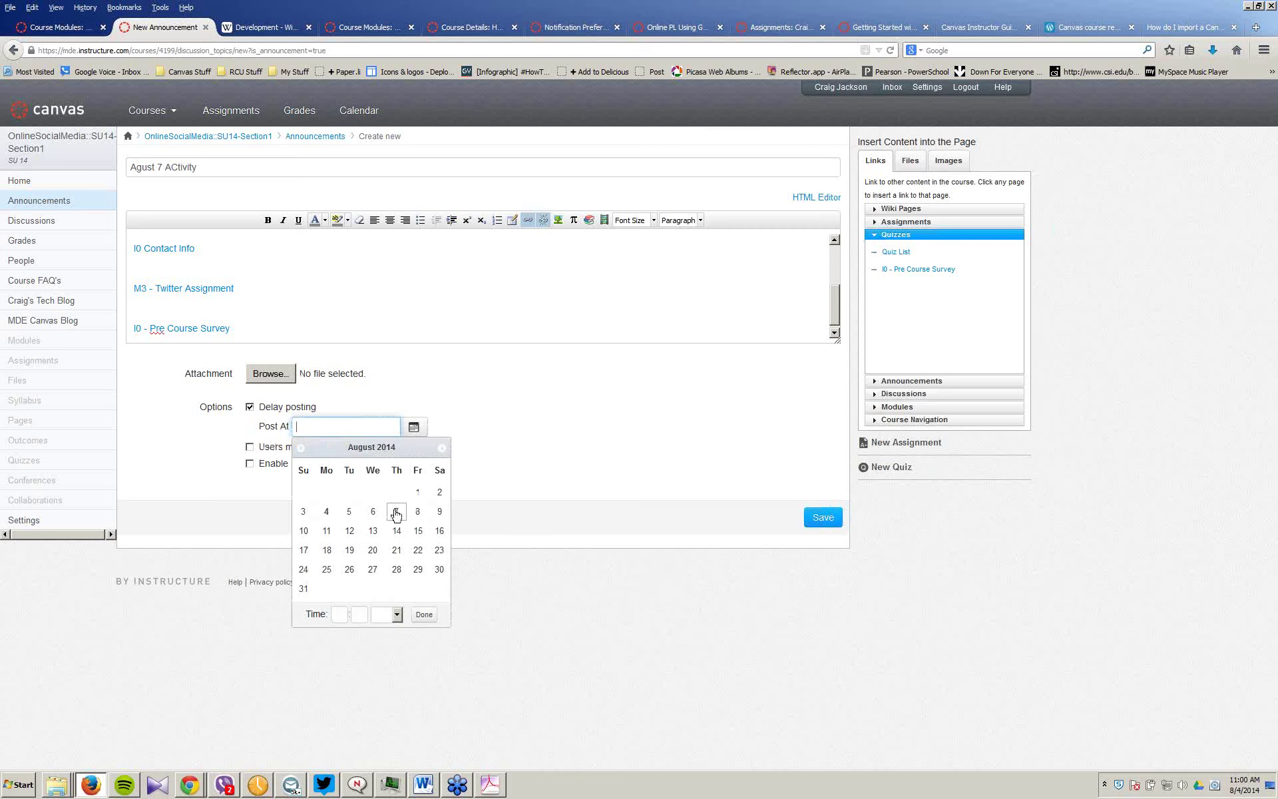
{"action": "left_click", "coordinate": [396, 513]}
{"action": "left_click", "coordinate": [340, 613]}
{"action": "type", "text": "8"}
{"action": "left_click", "coordinate": [397, 614]}
{"action": "left_click", "coordinate": [394, 641]}
{"action": "left_click", "coordinate": [423, 614]}
{"action": "left_click", "coordinate": [822, 531]}
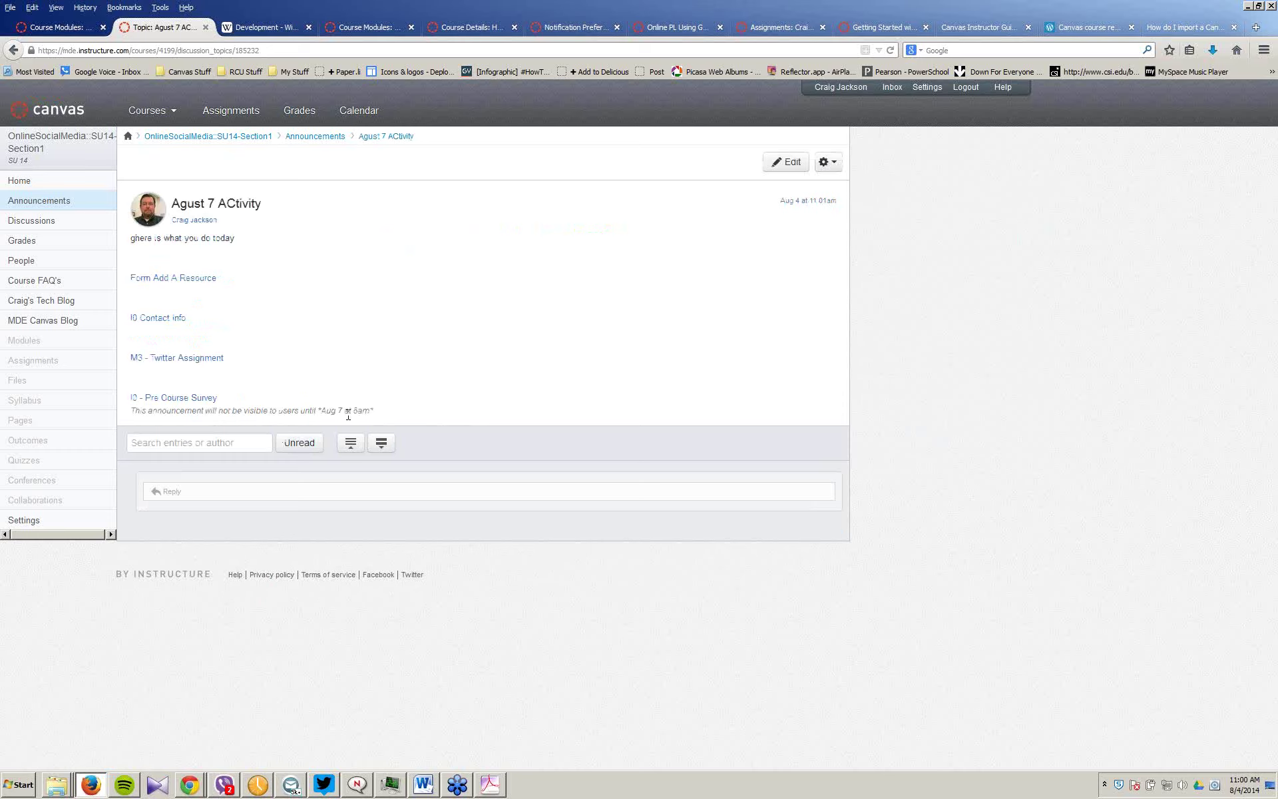
Step: Review the No Title and August 4 test announcements, ending back on the Announcements list
{"action": "left_click", "coordinate": [57, 207]}
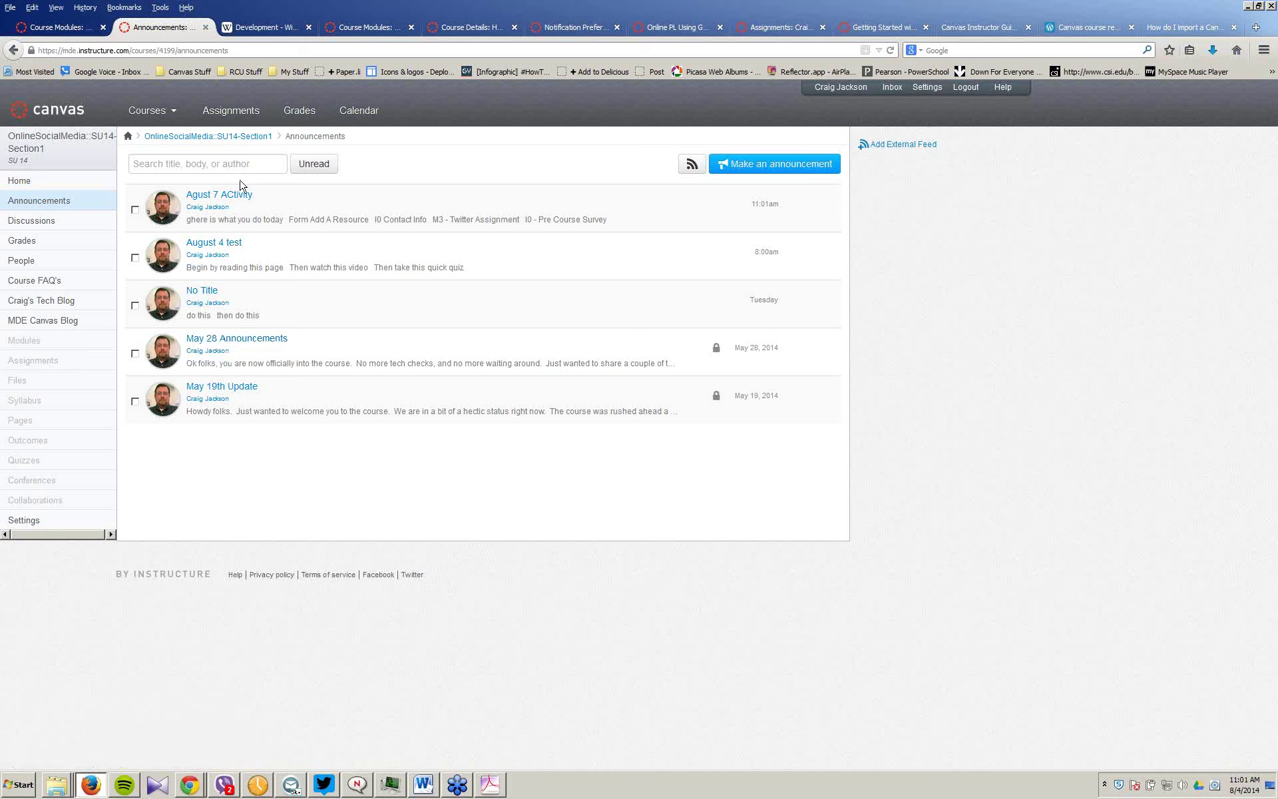
{"action": "left_click", "coordinate": [214, 292]}
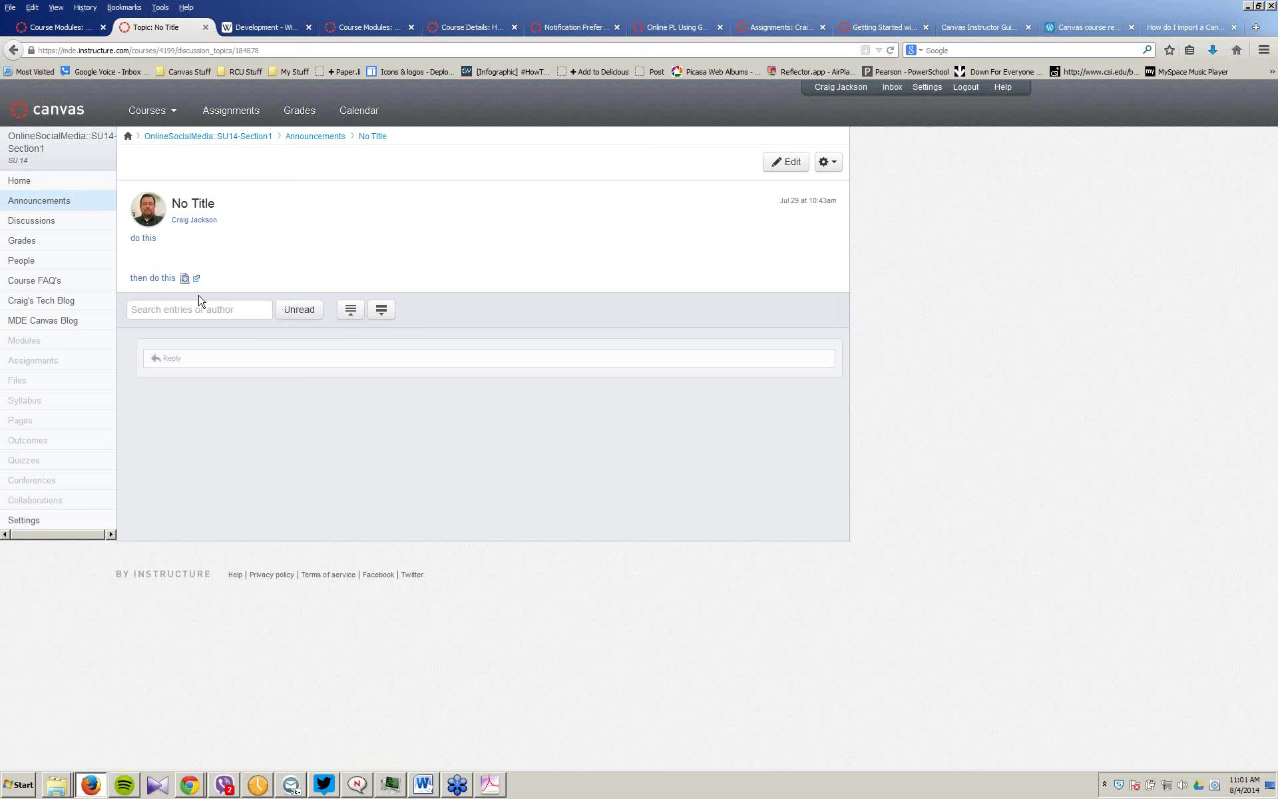
{"action": "left_click", "coordinate": [45, 203]}
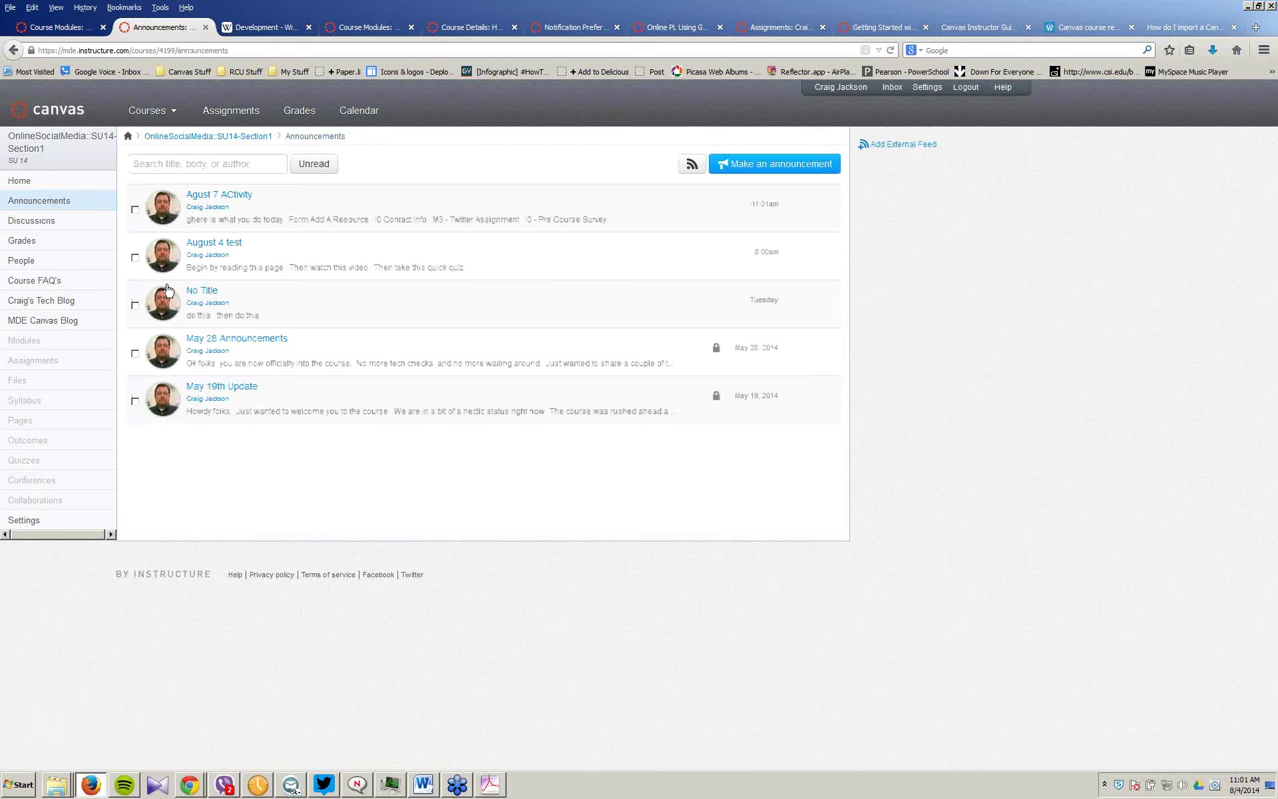
{"action": "left_click", "coordinate": [233, 243]}
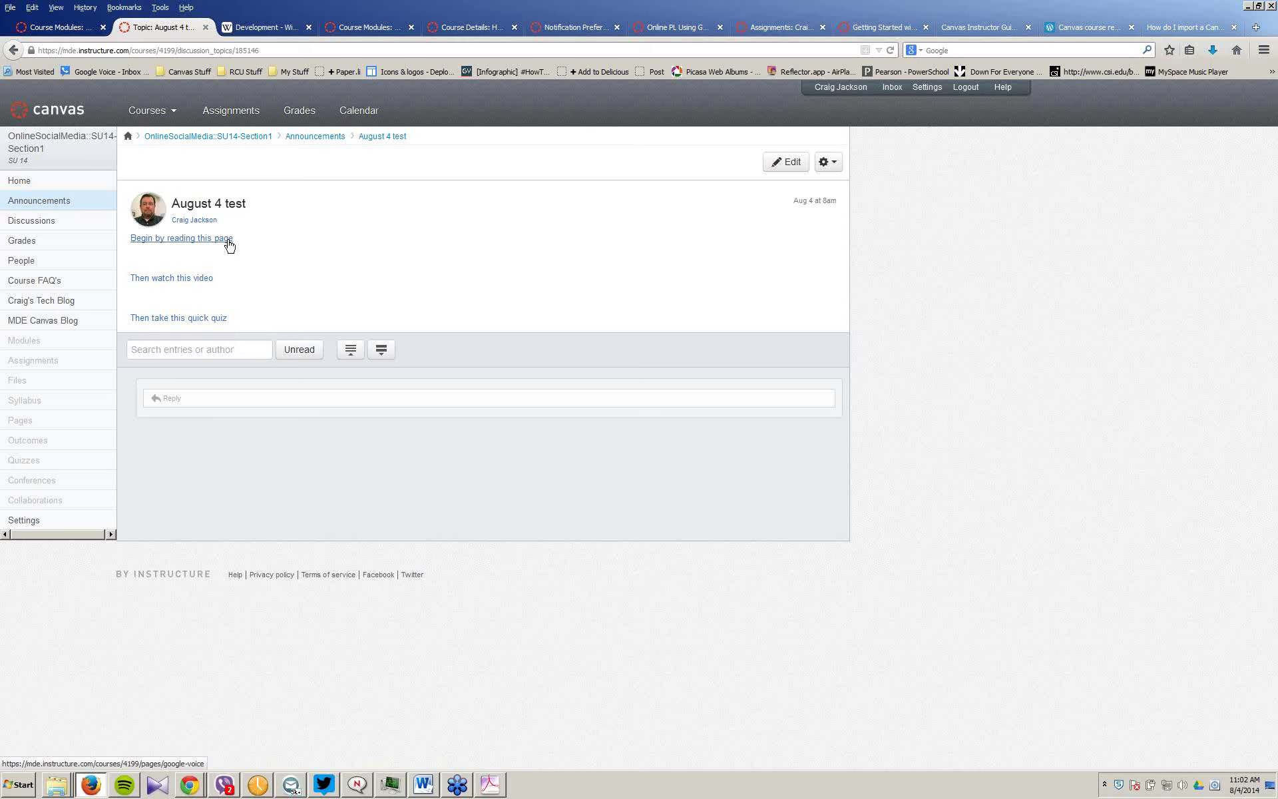
{"action": "left_click", "coordinate": [47, 203]}
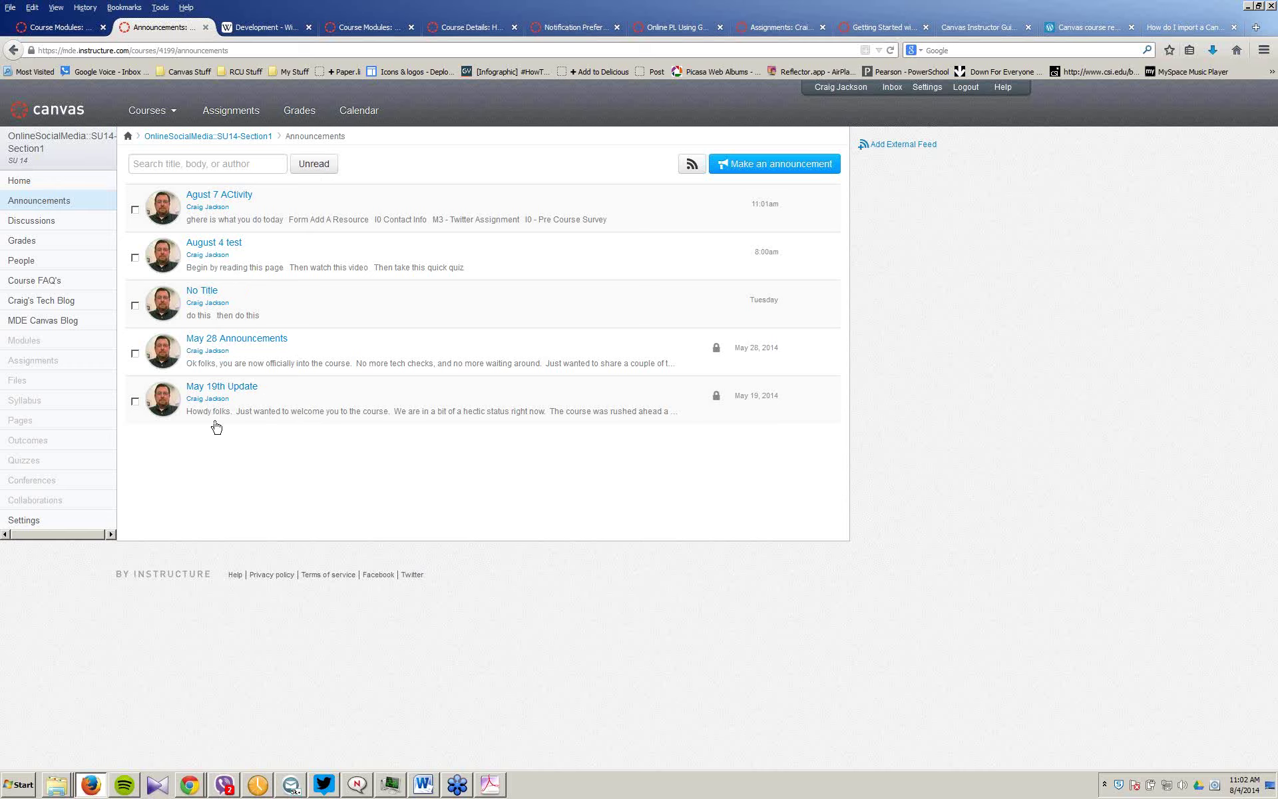
Step: Open the May 28 Announcements post for editing, then go to Pages to reach the Front Page
{"action": "left_click", "coordinate": [242, 341]}
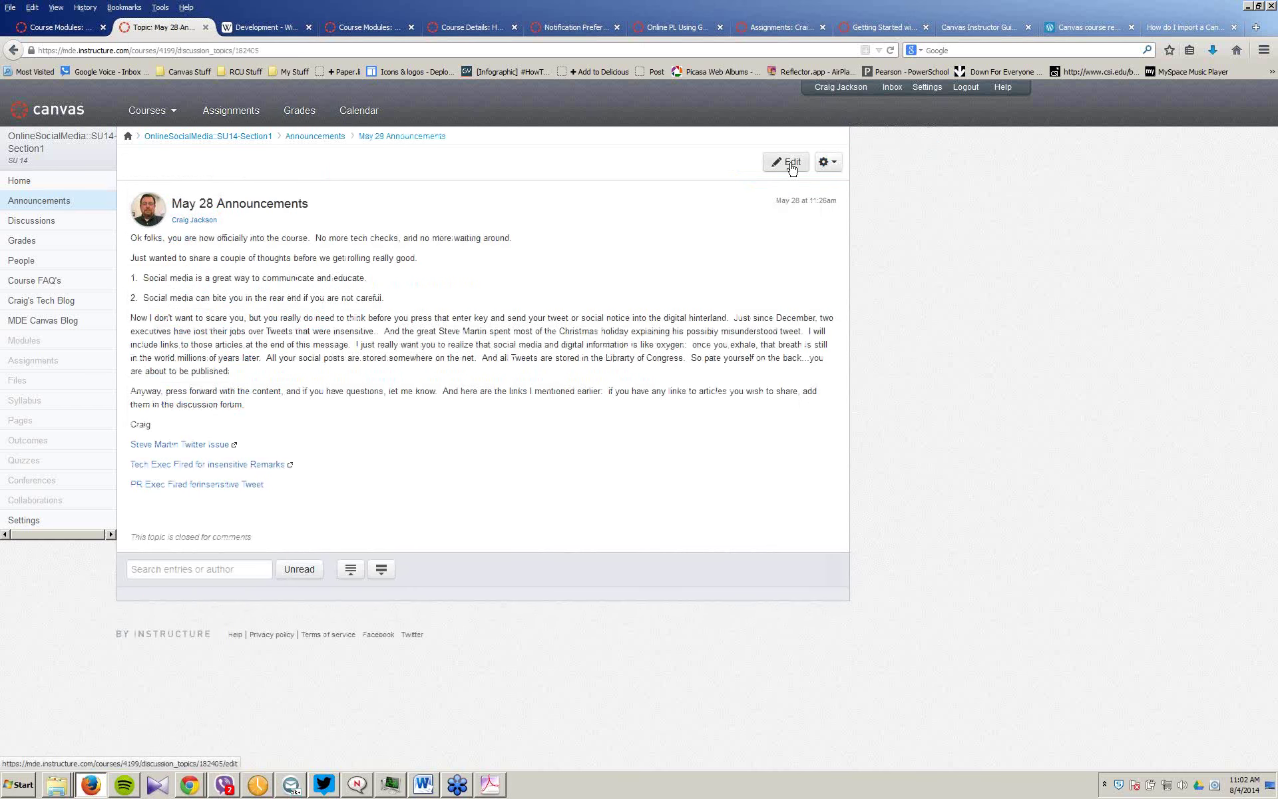
{"action": "left_click", "coordinate": [790, 163]}
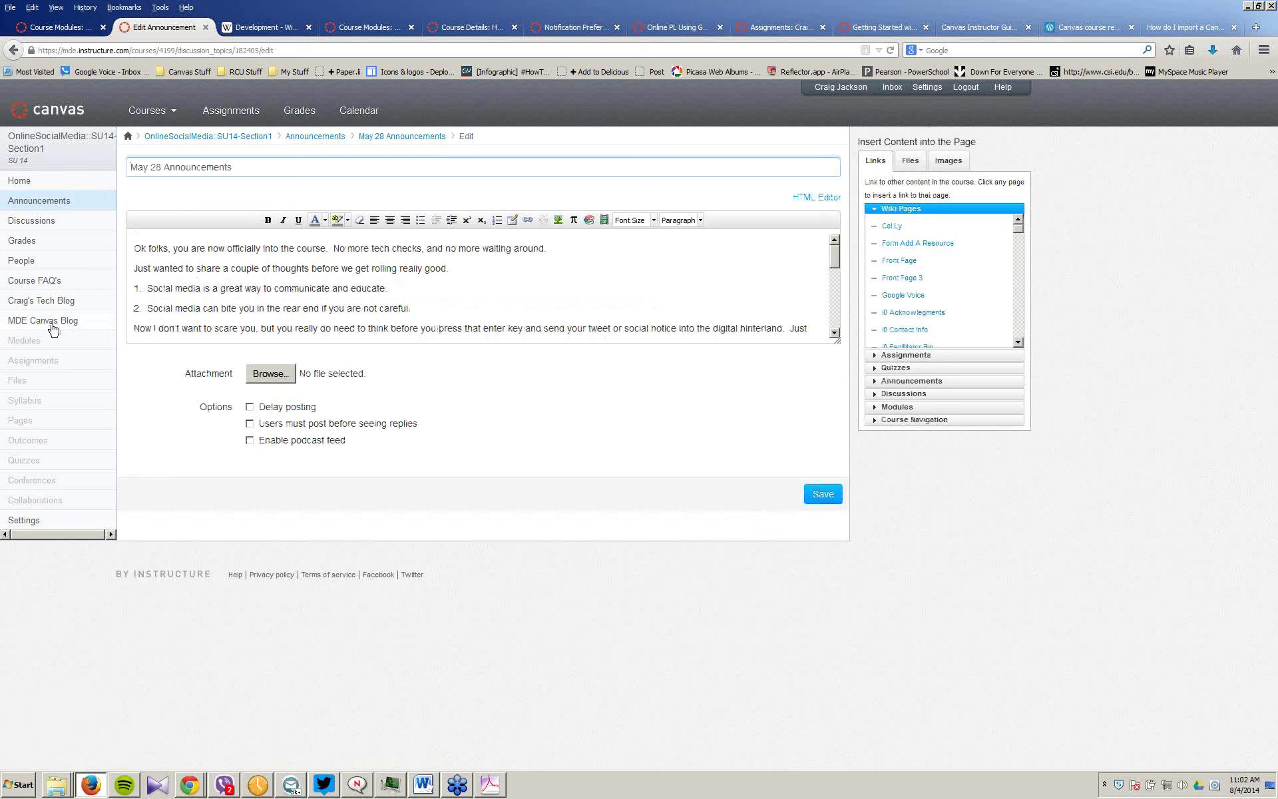
{"action": "left_click", "coordinate": [37, 422]}
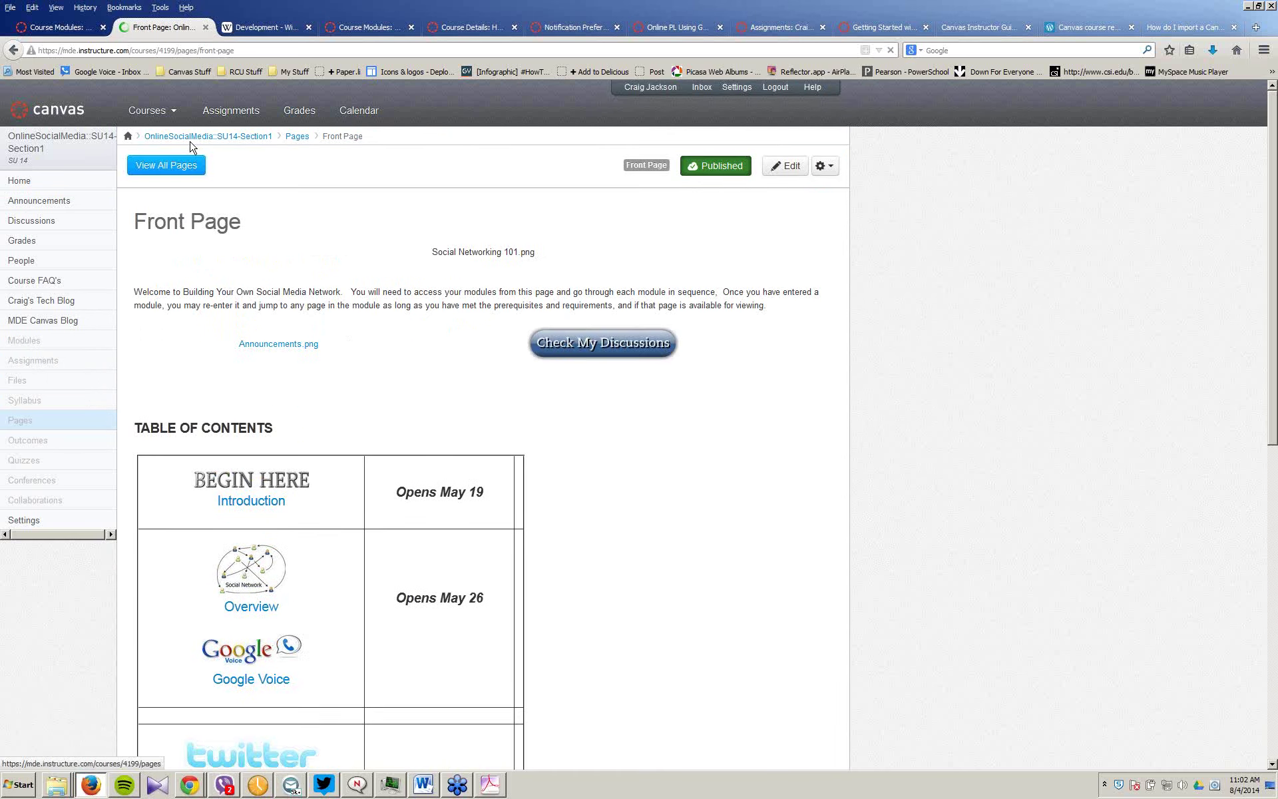
Step: From the full Pages list, open the 'M3 - How to Download and Setup Tweetdeck' page
{"action": "left_click", "coordinate": [170, 166]}
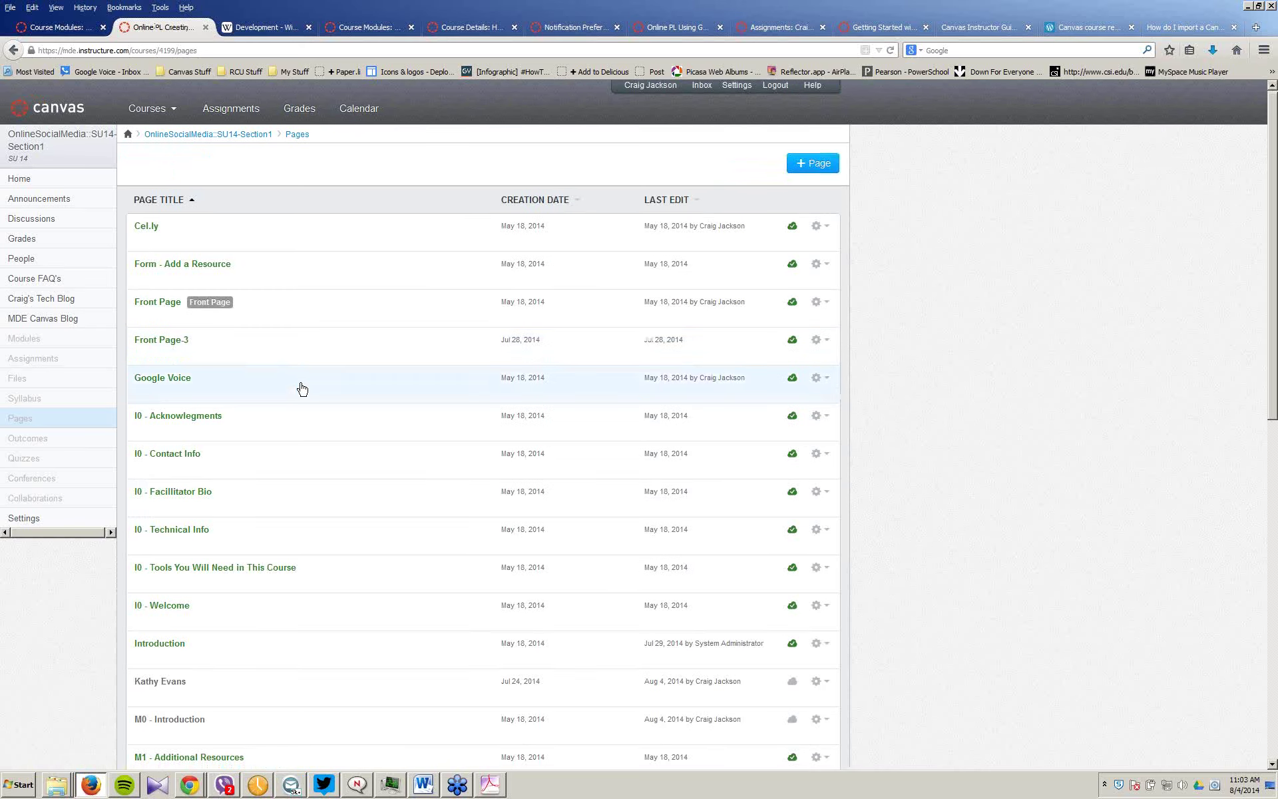
{"action": "scroll", "coordinate": [301, 388], "scroll_direction": "down", "scroll_amount": 5}
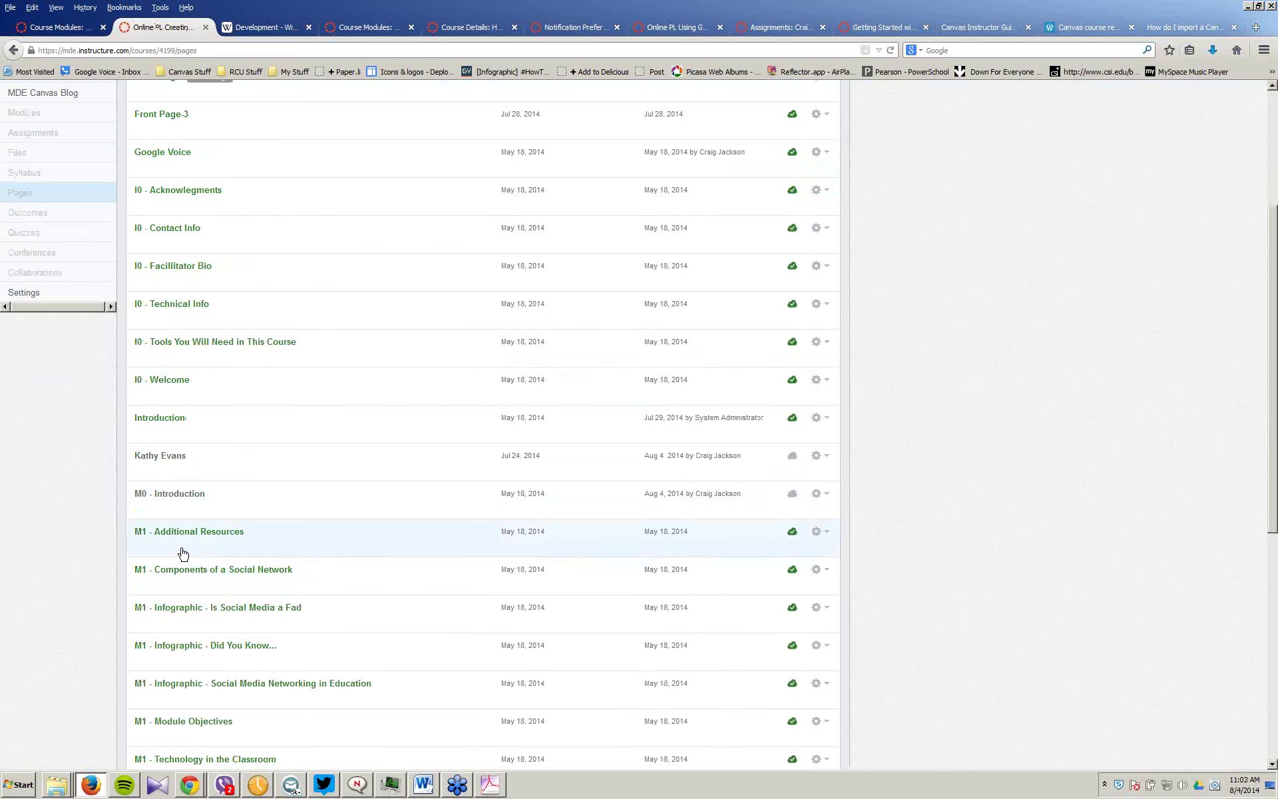
{"action": "scroll", "coordinate": [186, 553], "scroll_direction": "down", "scroll_amount": 5}
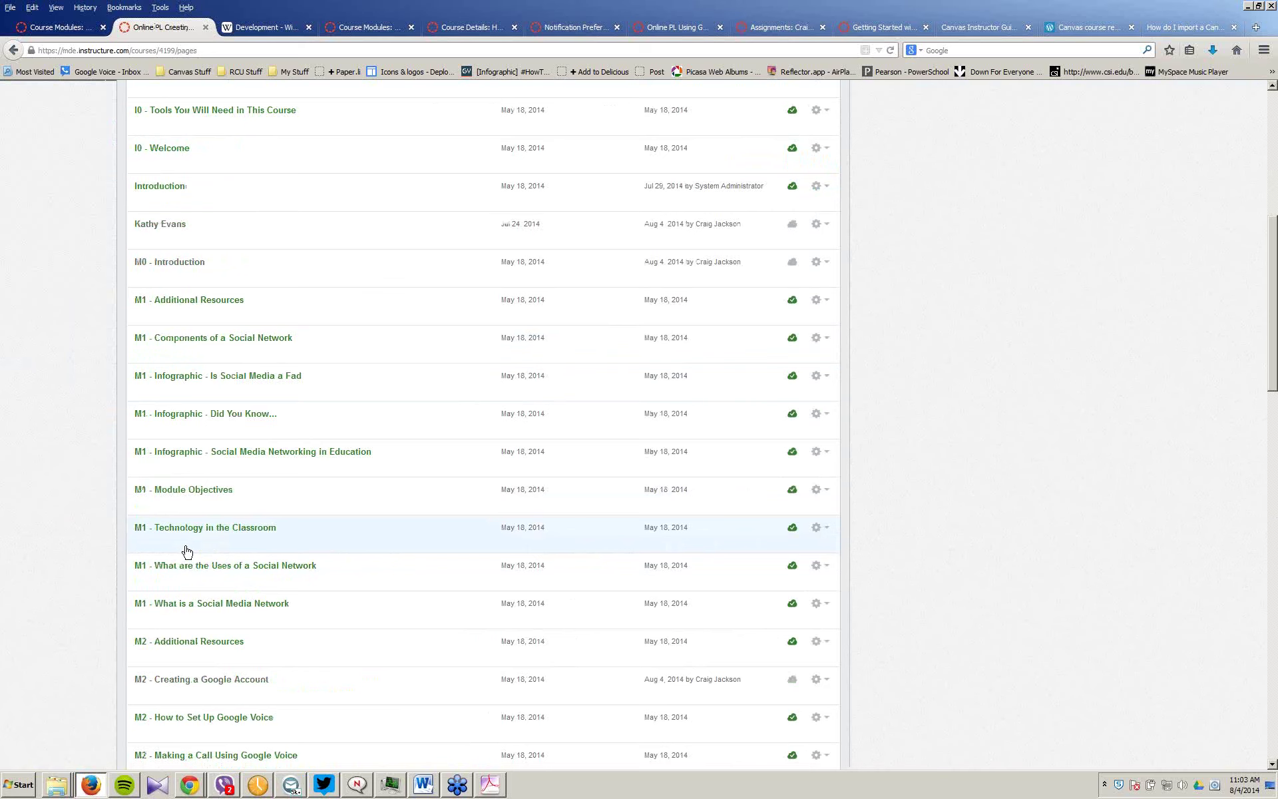
{"action": "scroll", "coordinate": [186, 551], "scroll_direction": "down", "scroll_amount": 13}
{"action": "left_click", "coordinate": [253, 423]}
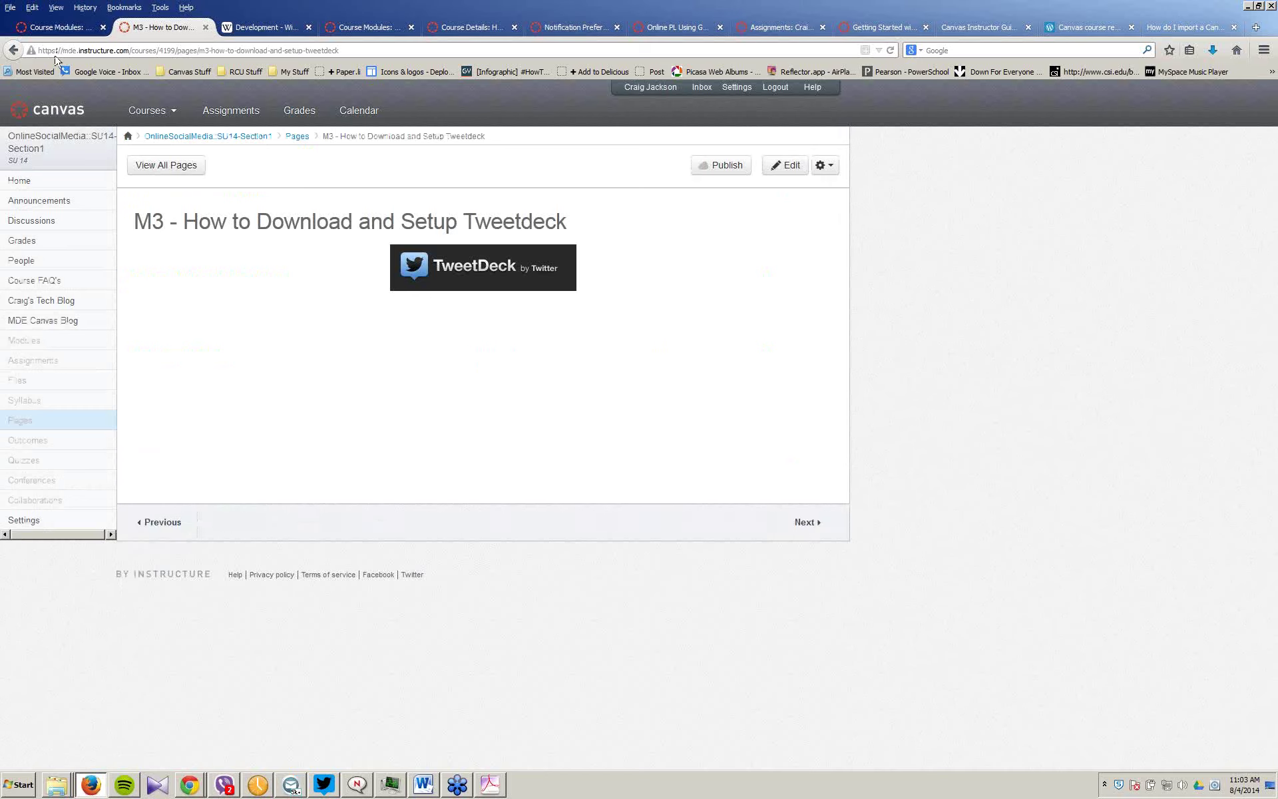
Step: Bring the other browser window forward and close its download folder dialog
{"action": "left_click", "coordinate": [189, 784]}
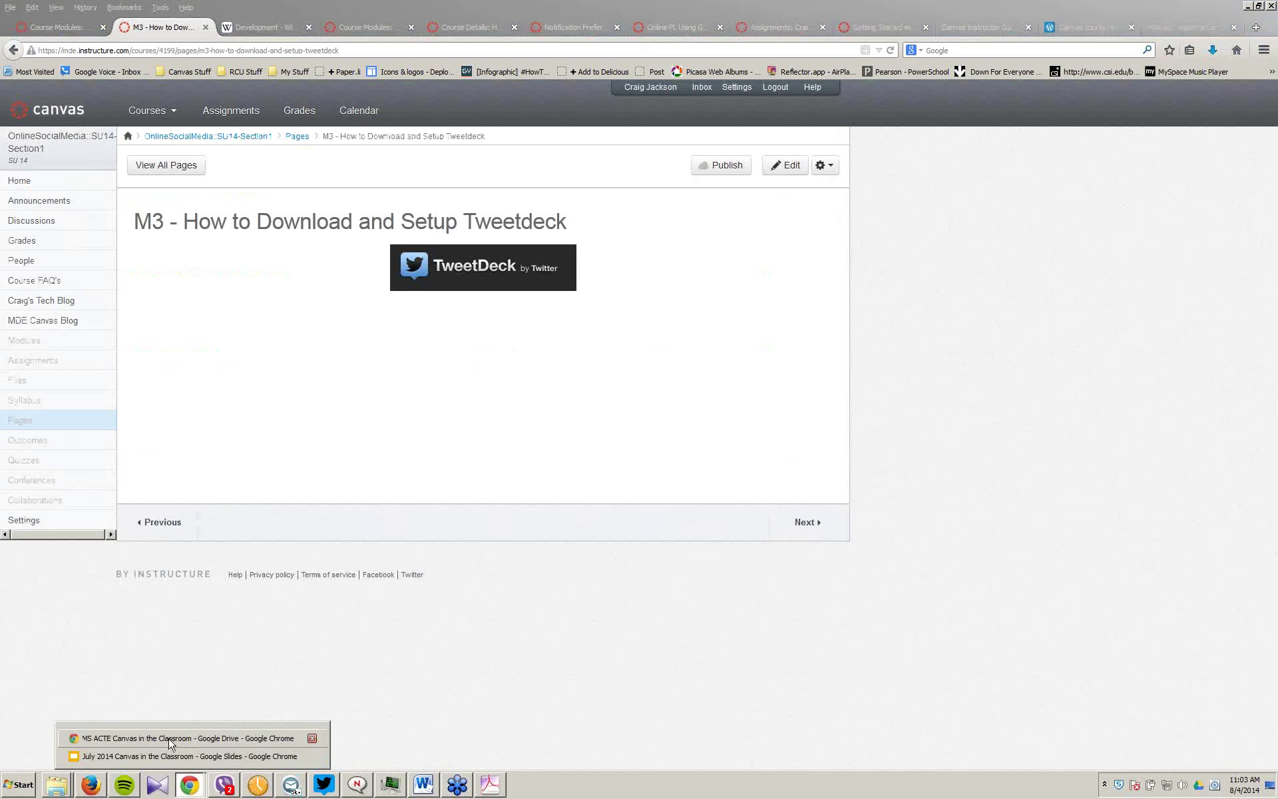
{"action": "left_click", "coordinate": [189, 565]}
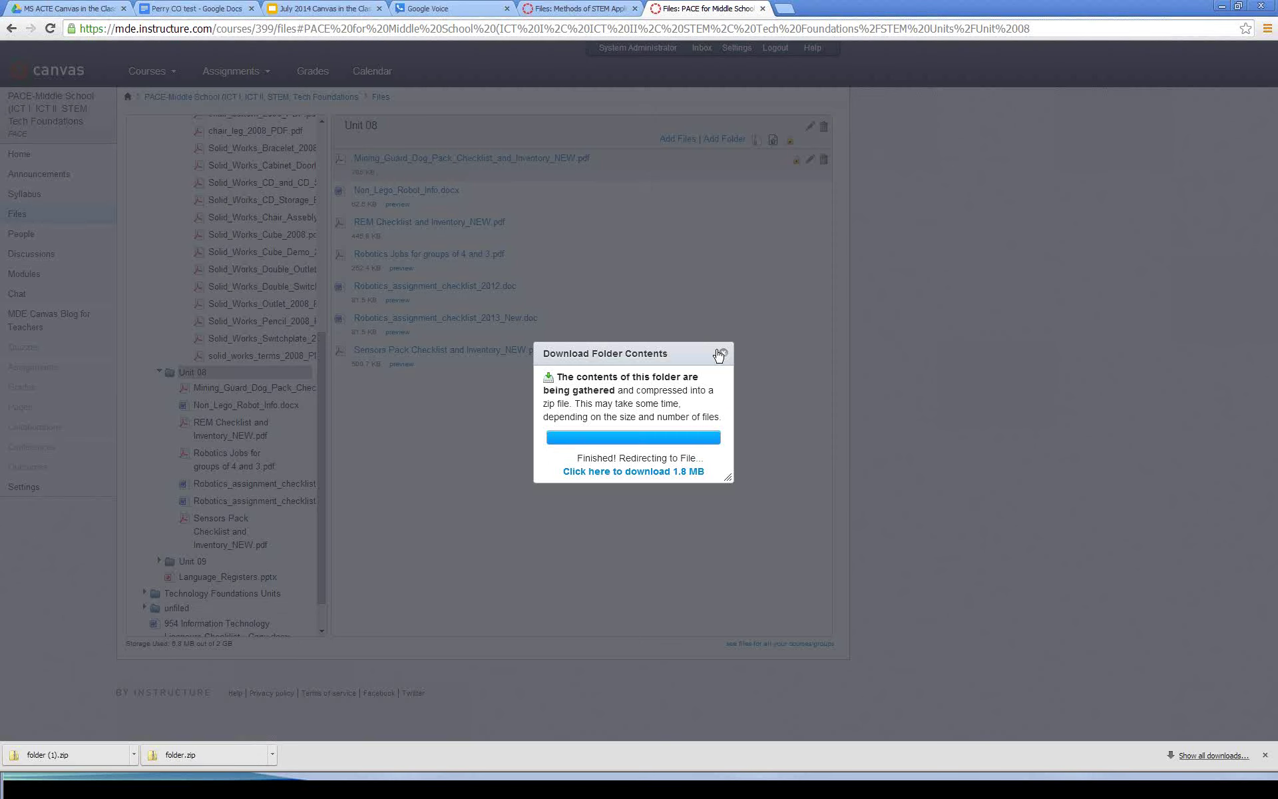
{"action": "left_click", "coordinate": [720, 354]}
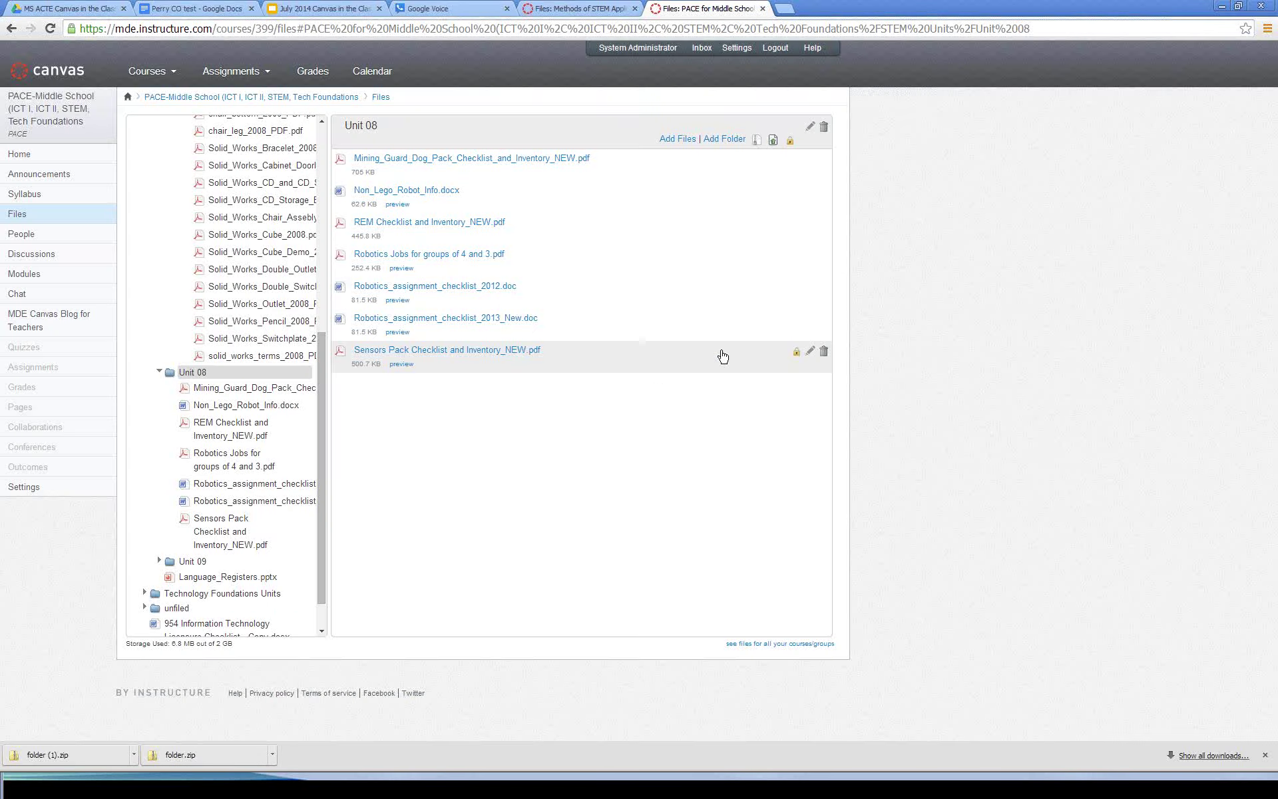
Step: Go to mde.instructure.com/courses/276 to load the Getting Started with Canvas home page
{"action": "left_click", "coordinate": [308, 30]}
{"action": "type", "text": "mde"}
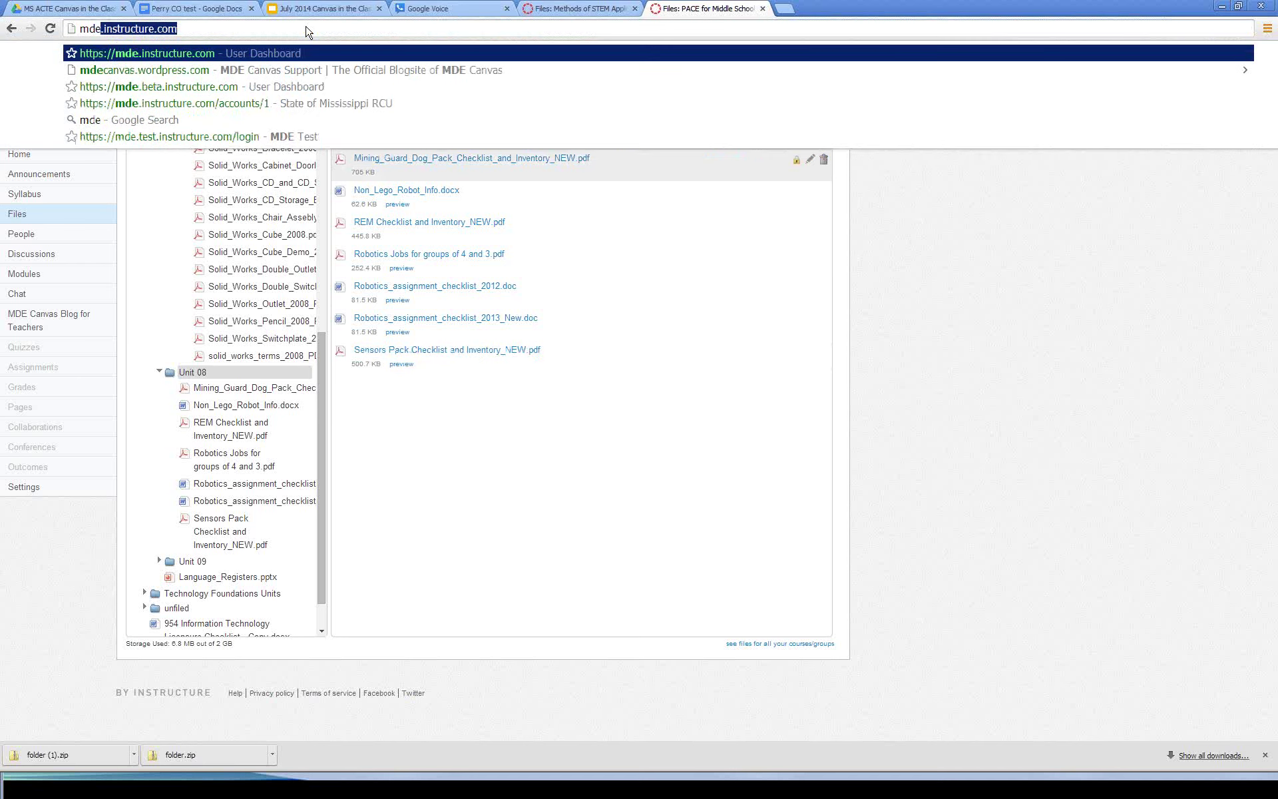
{"action": "key", "text": "Right"}
{"action": "type", "text": "/c"}
{"action": "key", "text": "Down"}
{"action": "key", "text": "Return"}
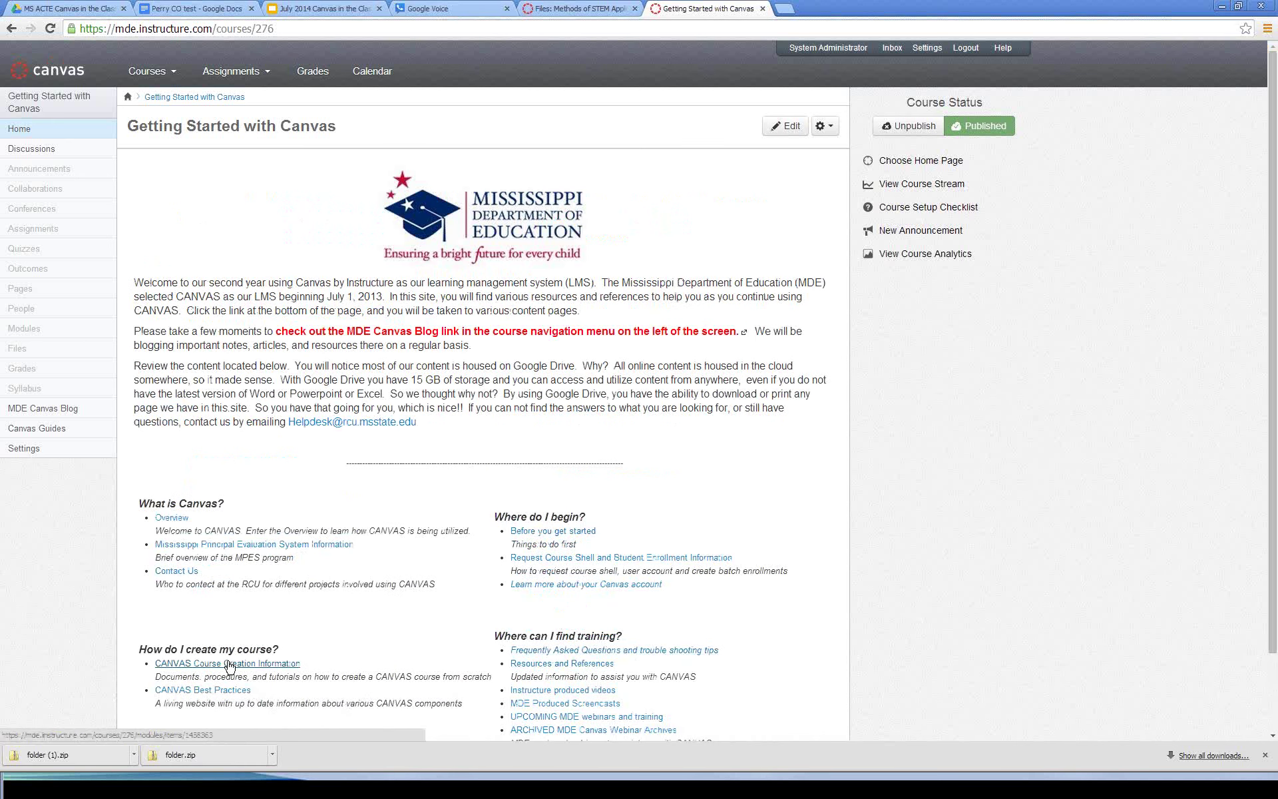
Step: View the Overview item, then return and list all the course's pages
{"action": "left_click", "coordinate": [184, 517]}
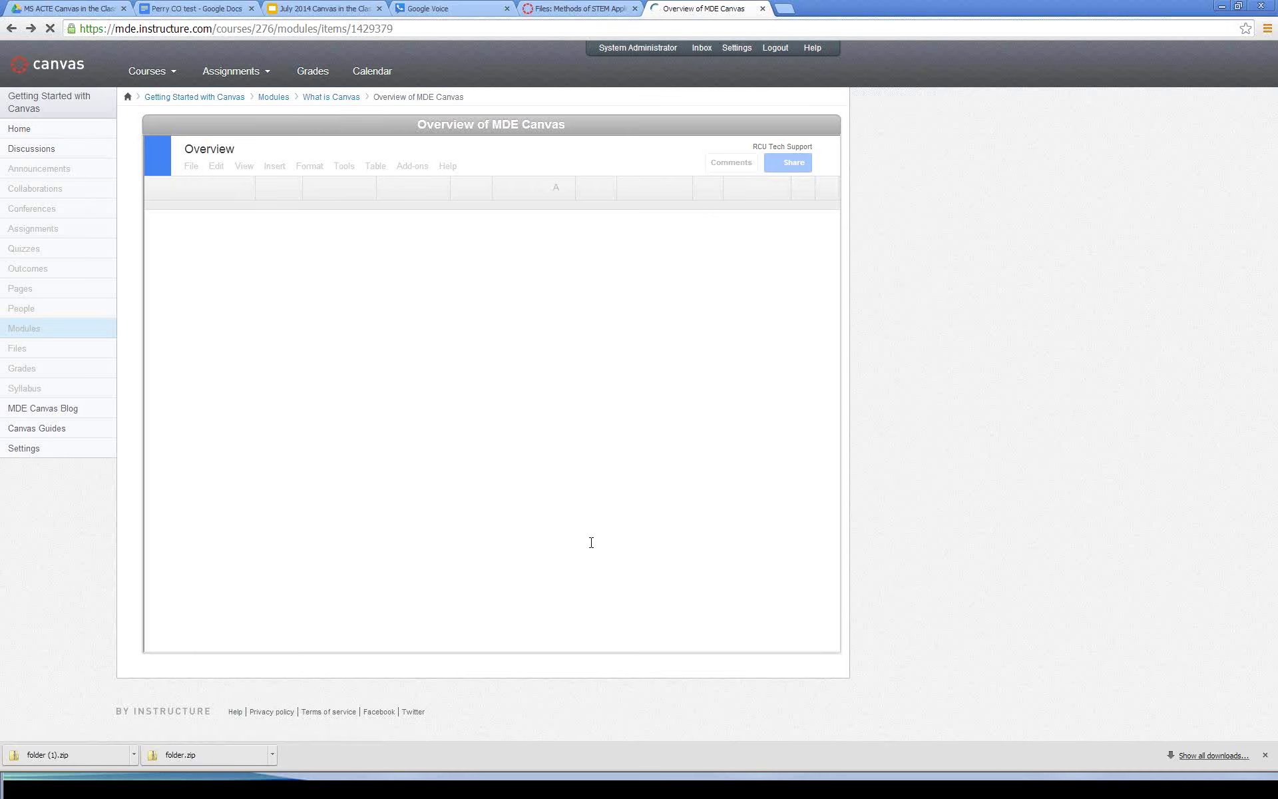
{"action": "key", "text": "alt+Left"}
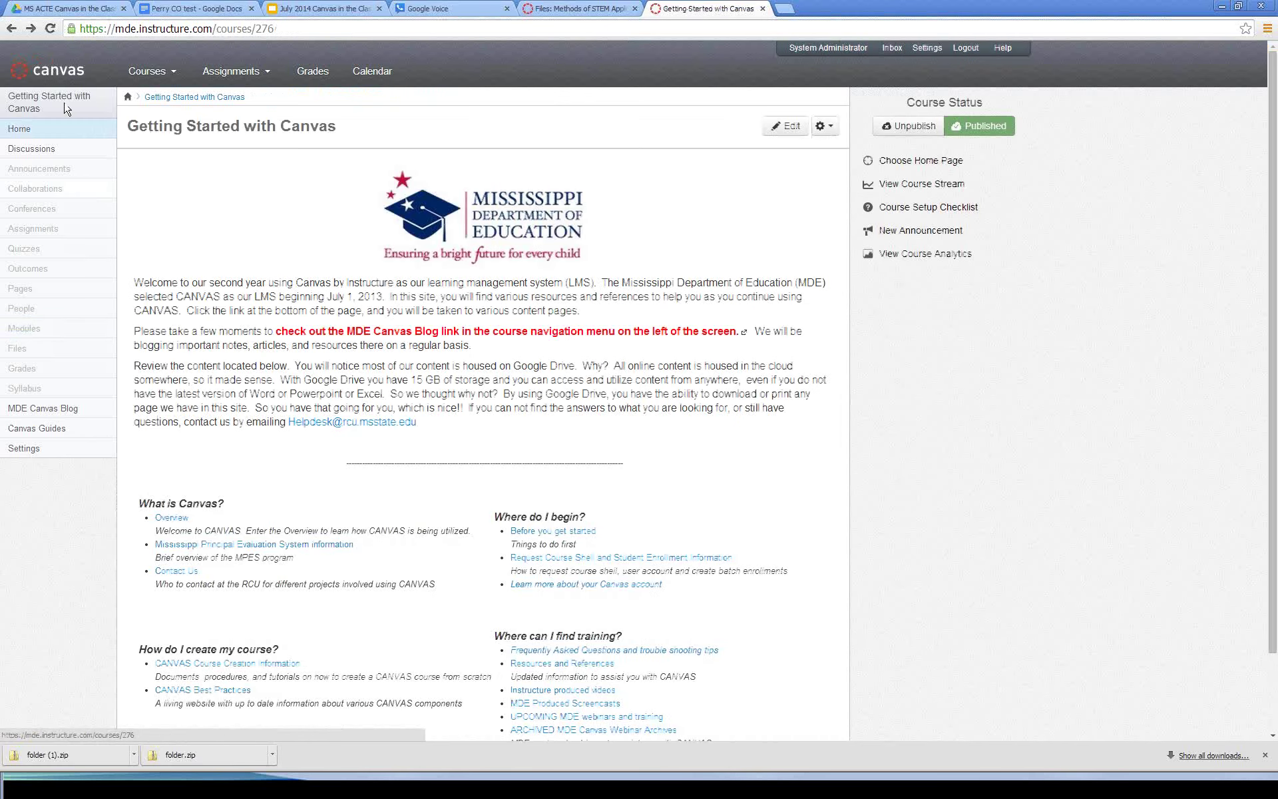
{"action": "left_click", "coordinate": [28, 292]}
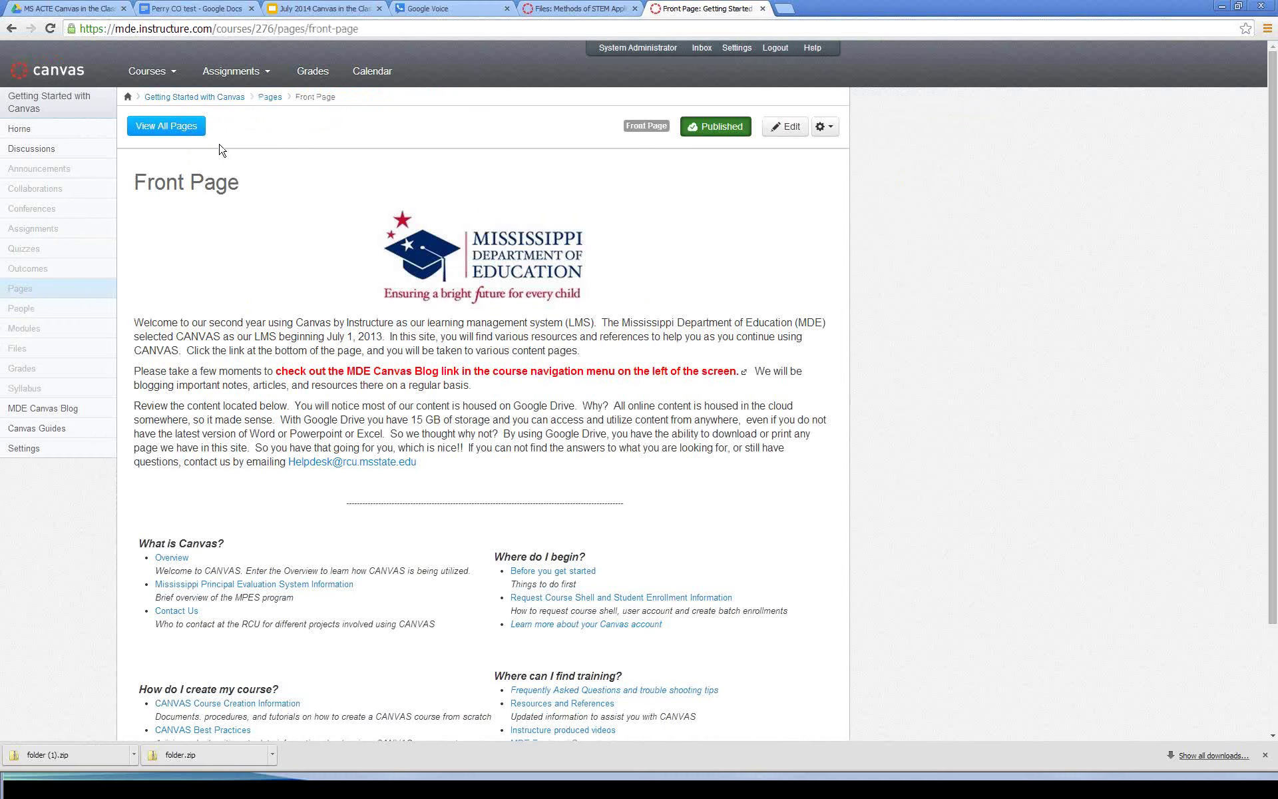
{"action": "left_click", "coordinate": [181, 127]}
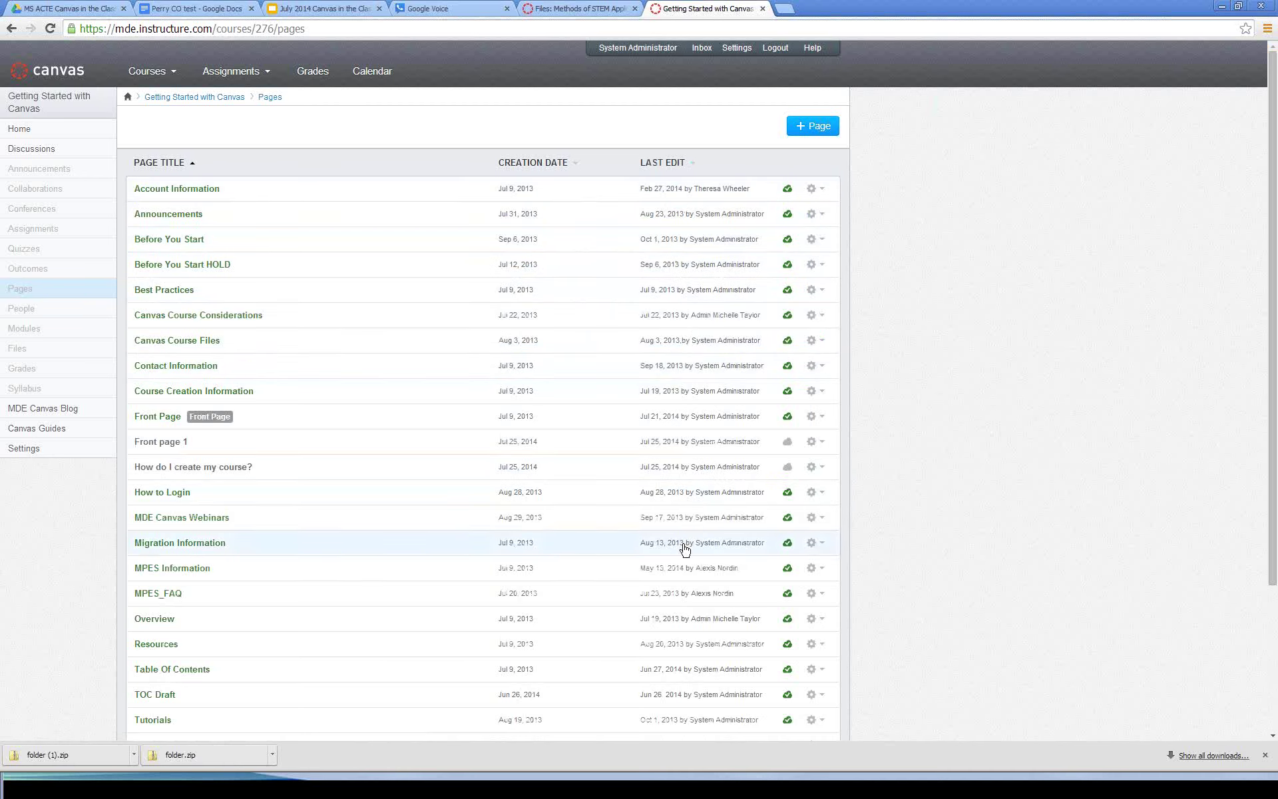
Step: Look at the How to Login page and its editor, then return to the pages list
{"action": "left_click", "coordinate": [674, 500]}
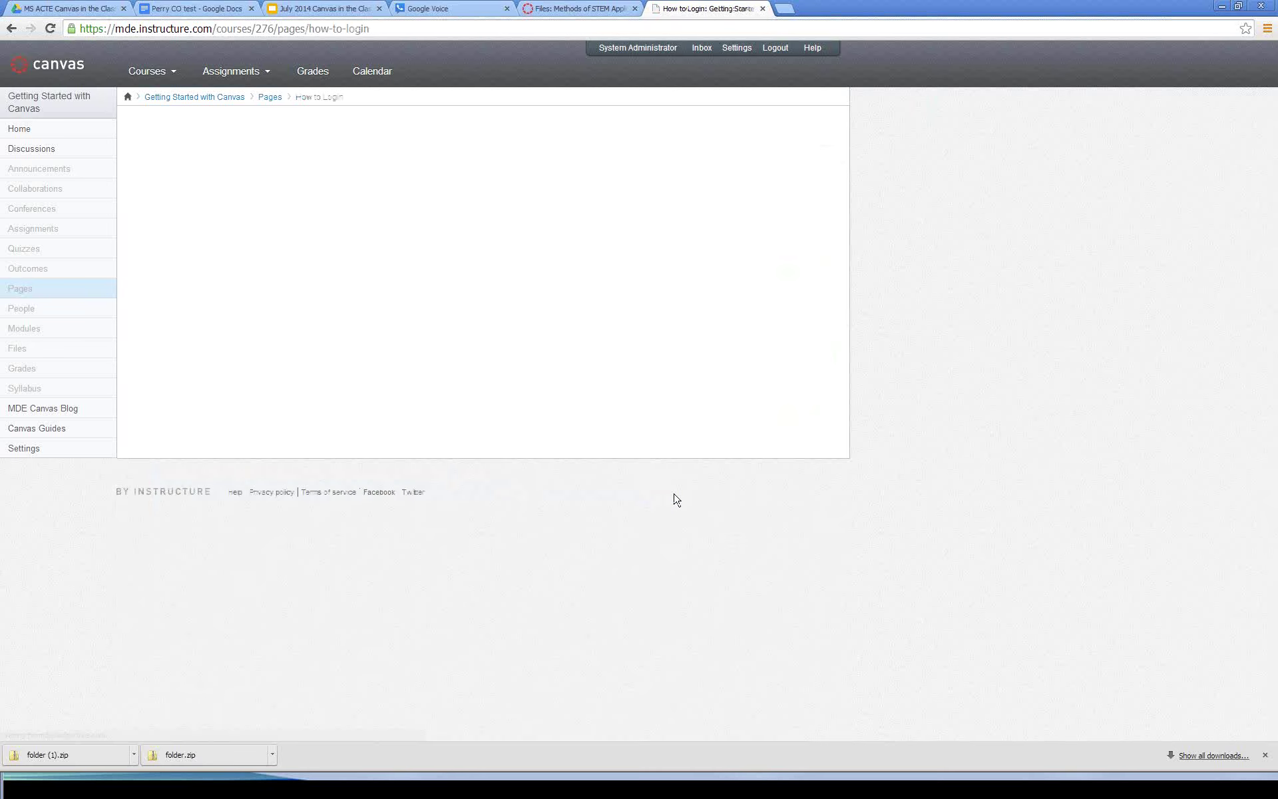
{"action": "left_click", "coordinate": [785, 132]}
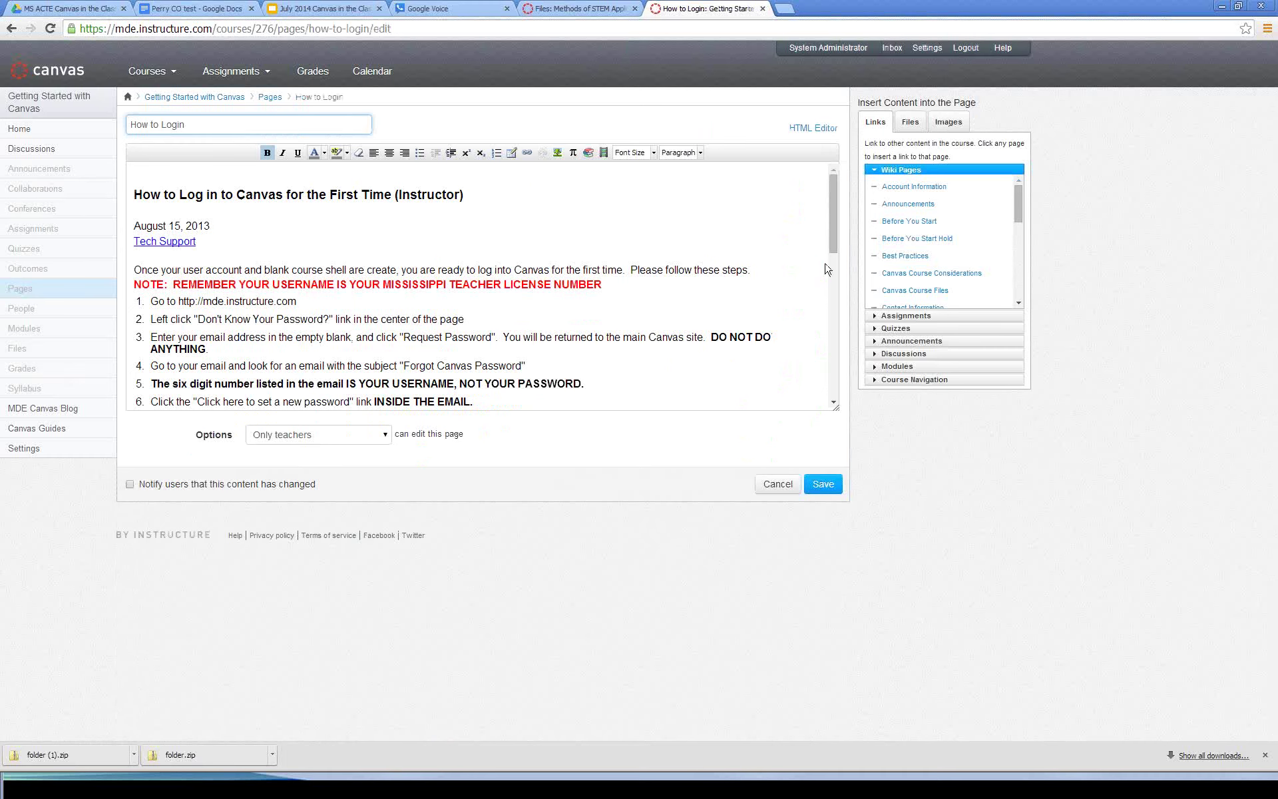
{"action": "left_click_drag", "start_coordinate": [833, 222], "coordinate": [833, 220]}
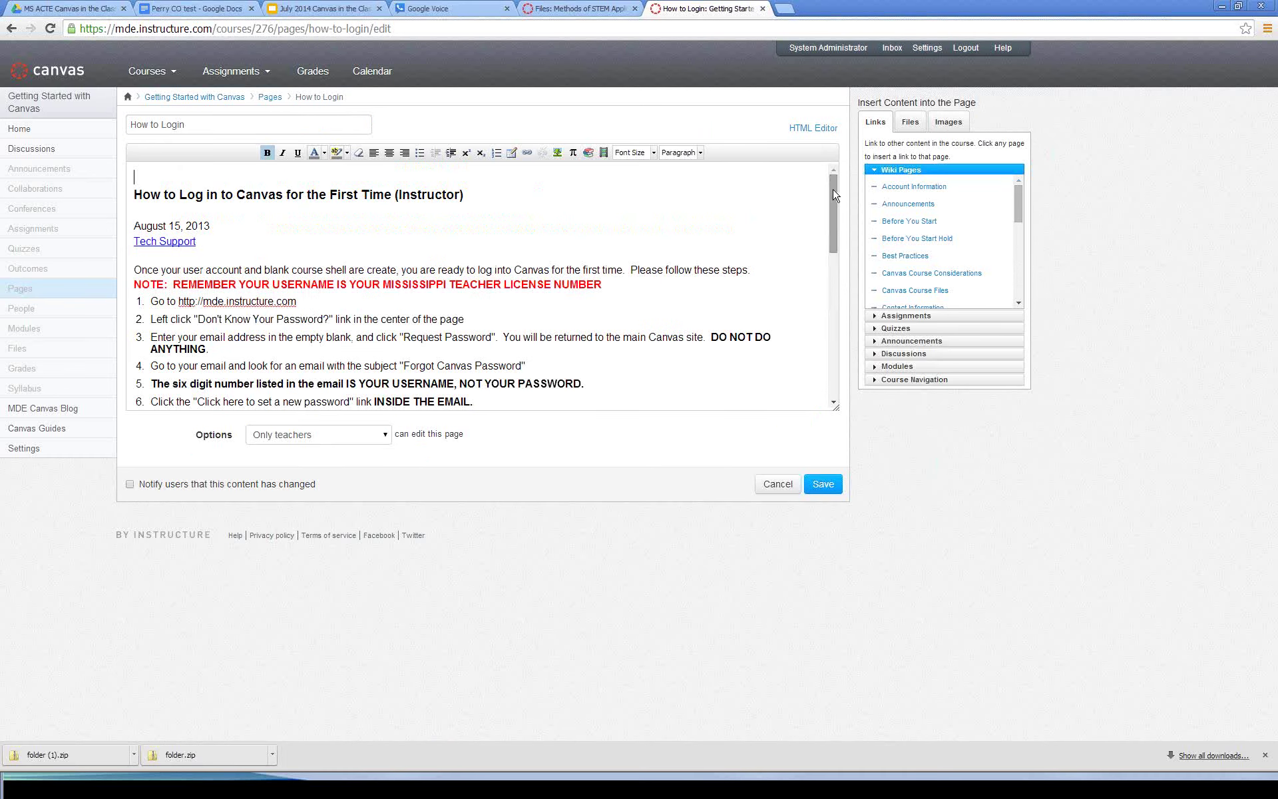
{"action": "left_click", "coordinate": [11, 29]}
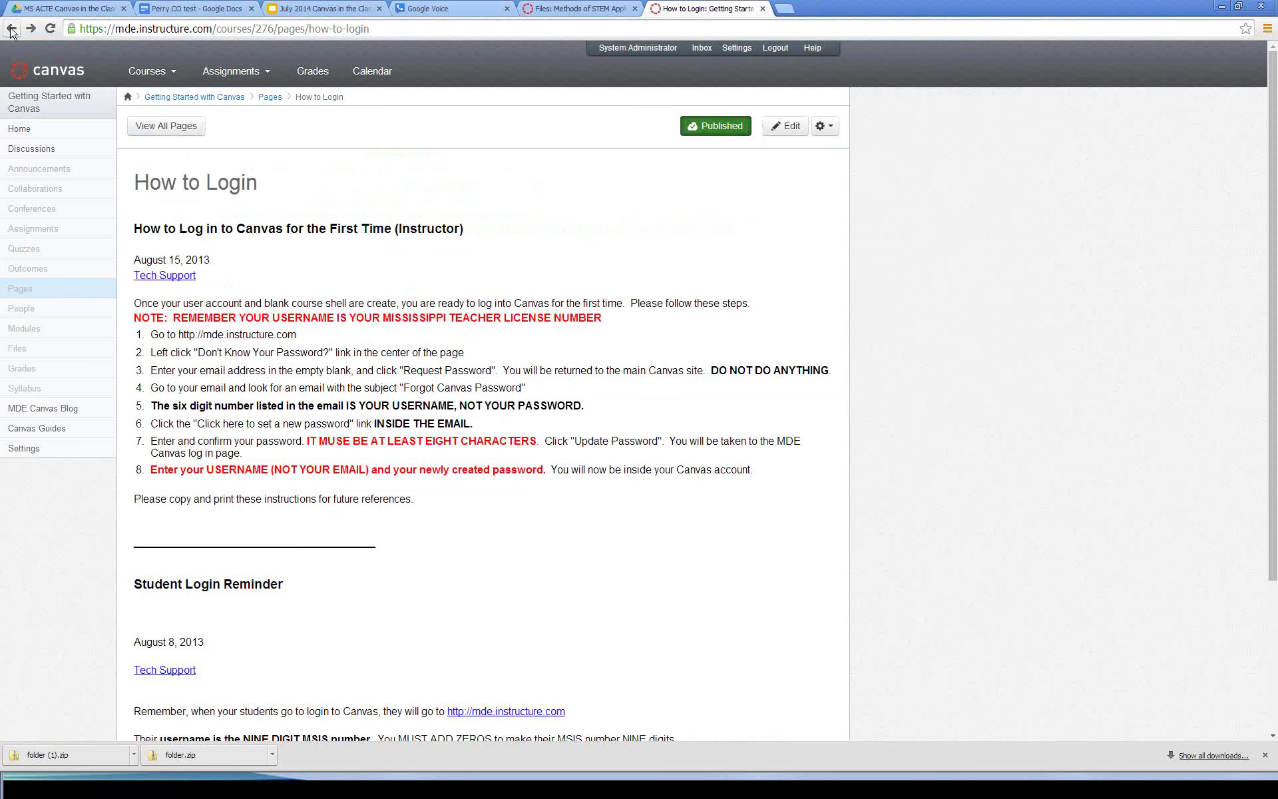
{"action": "left_click", "coordinate": [176, 131]}
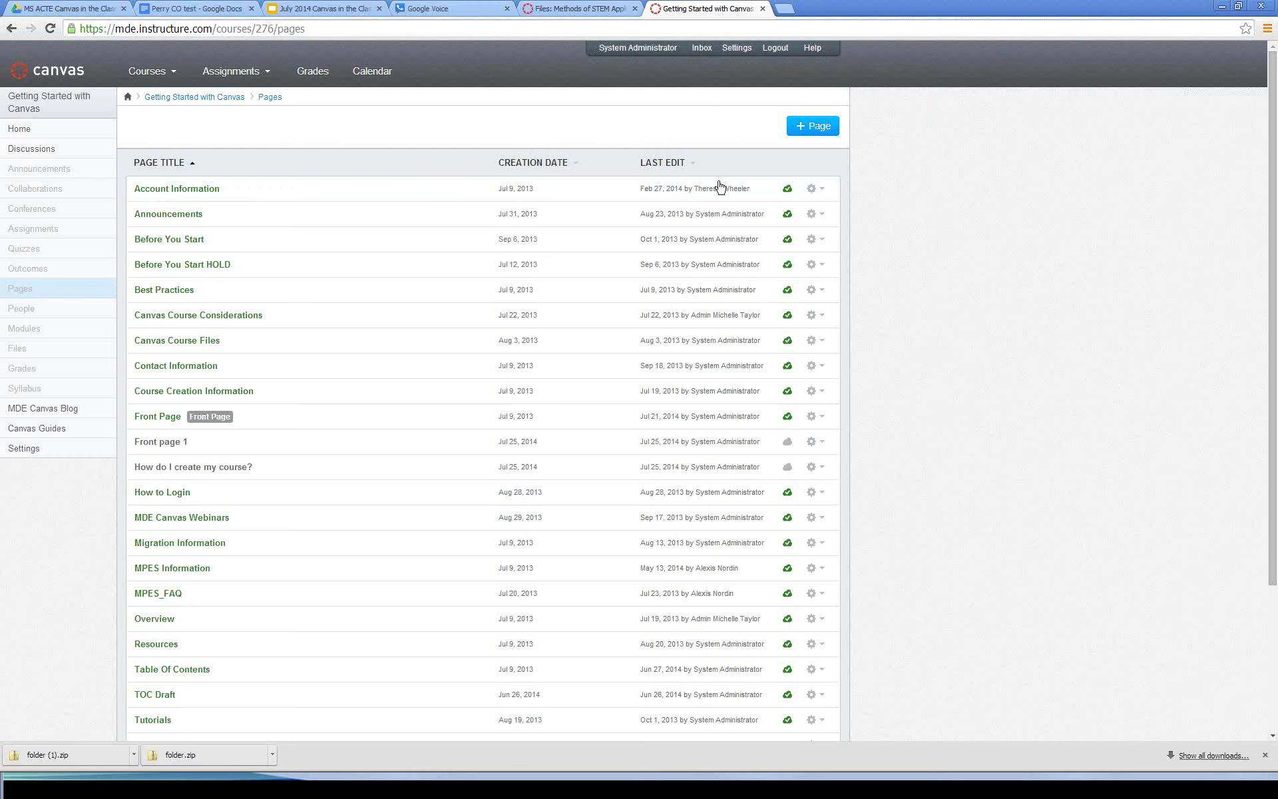
Step: Read the Account Information page down to the contact details at its bottom
{"action": "left_click", "coordinate": [713, 194]}
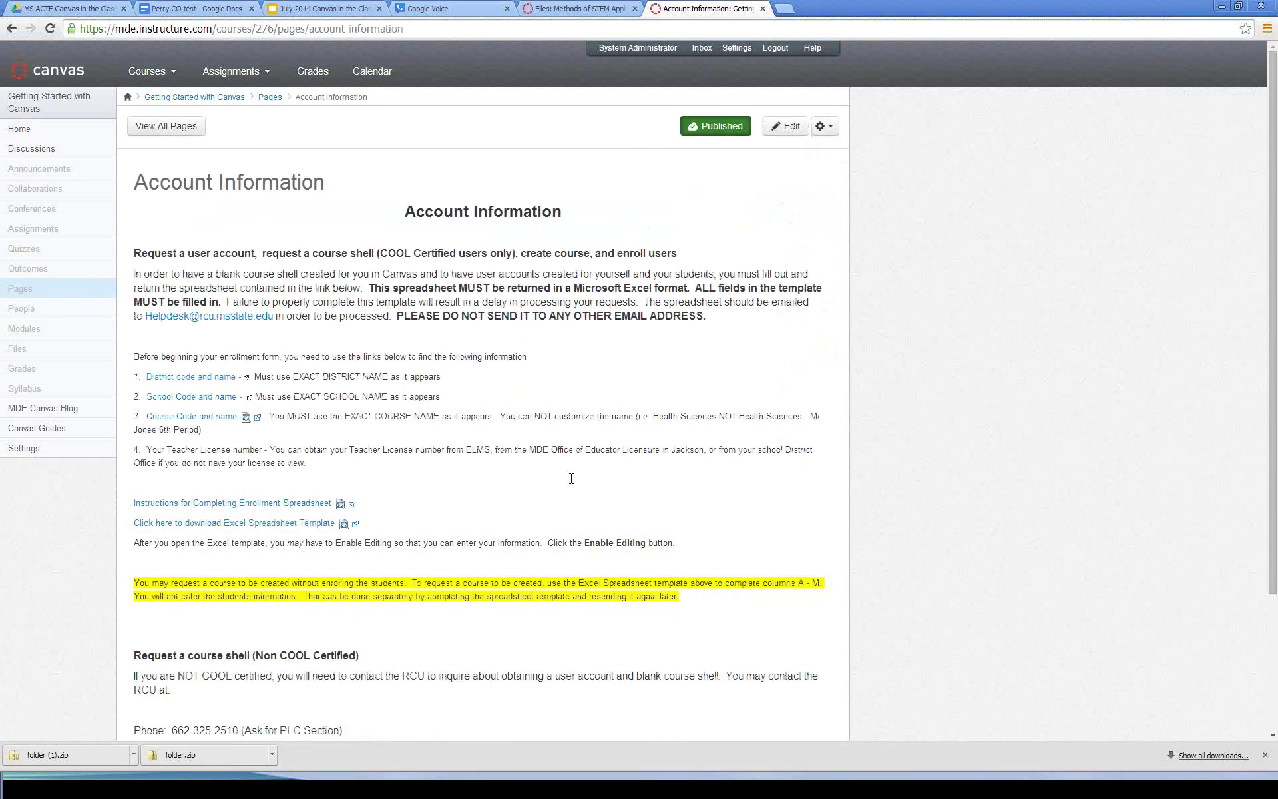
{"action": "scroll", "coordinate": [571, 479], "scroll_direction": "down", "scroll_amount": 1}
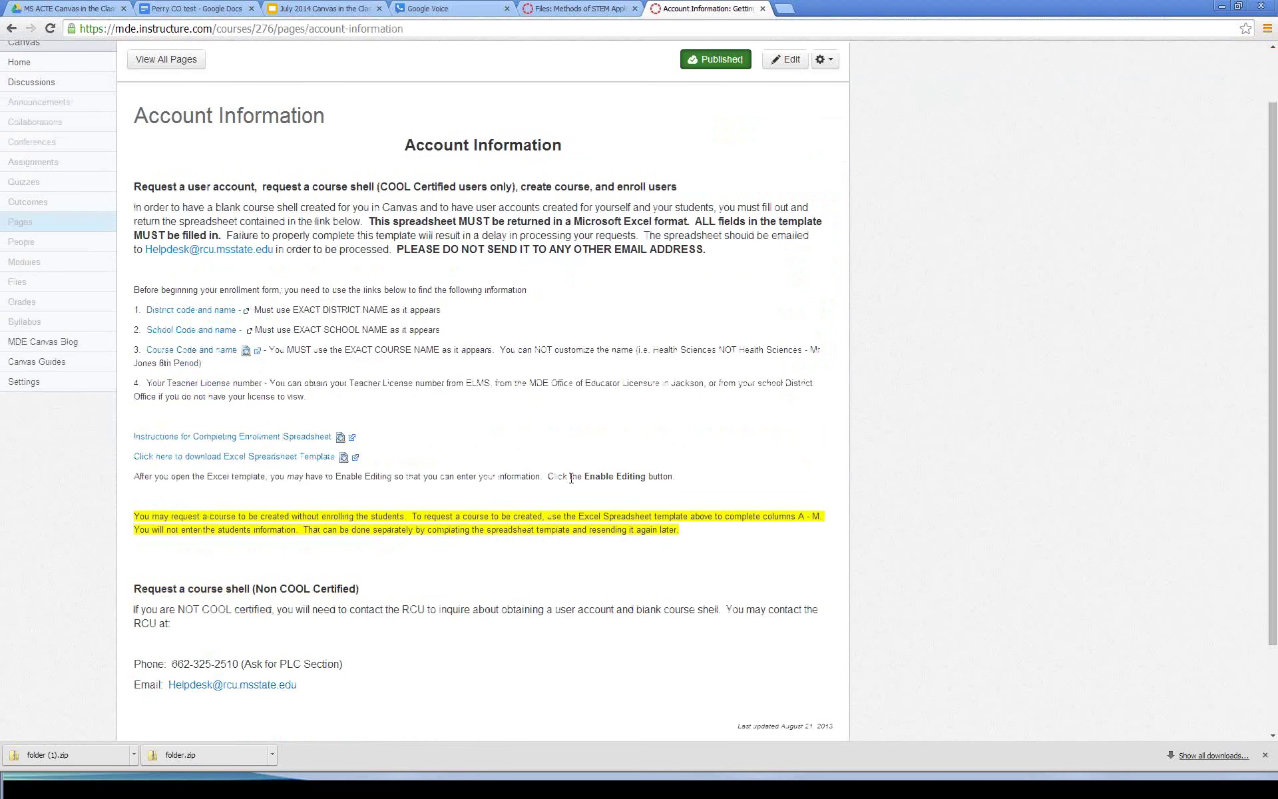
{"action": "scroll", "coordinate": [571, 478], "scroll_direction": "down", "scroll_amount": 2}
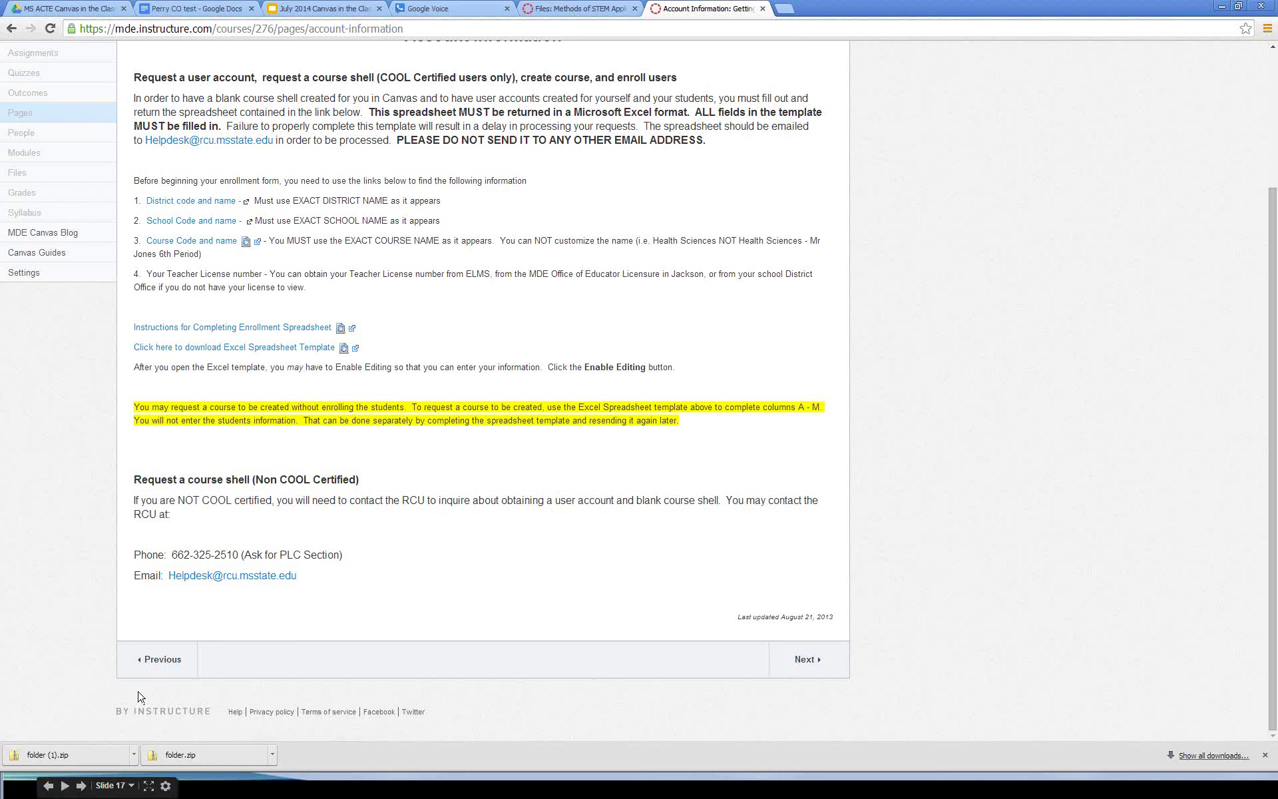
{"action": "key", "text": "super"}
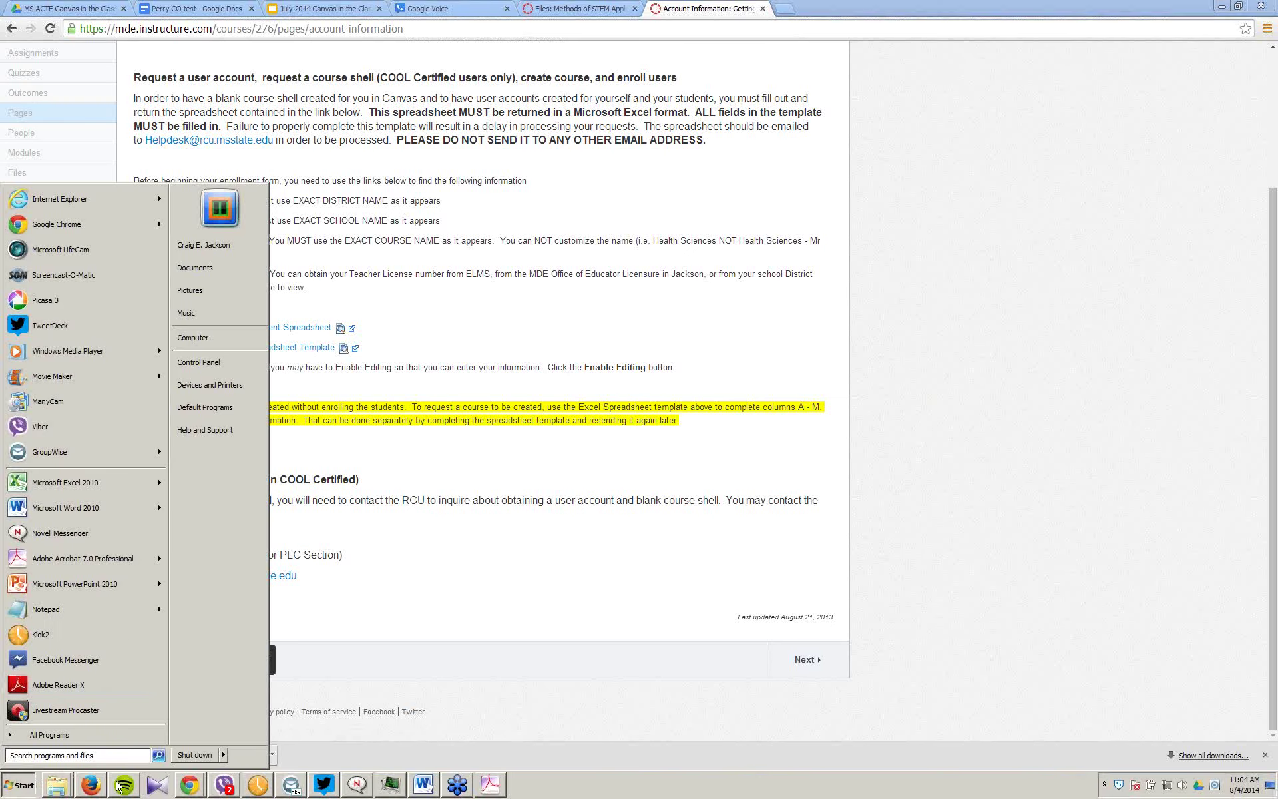
Step: In Firefox, show the OnlineSocialMedia SU14-Section1 Announcements list with 'Agust 7 ACtivity' first
{"action": "left_click", "coordinate": [99, 787]}
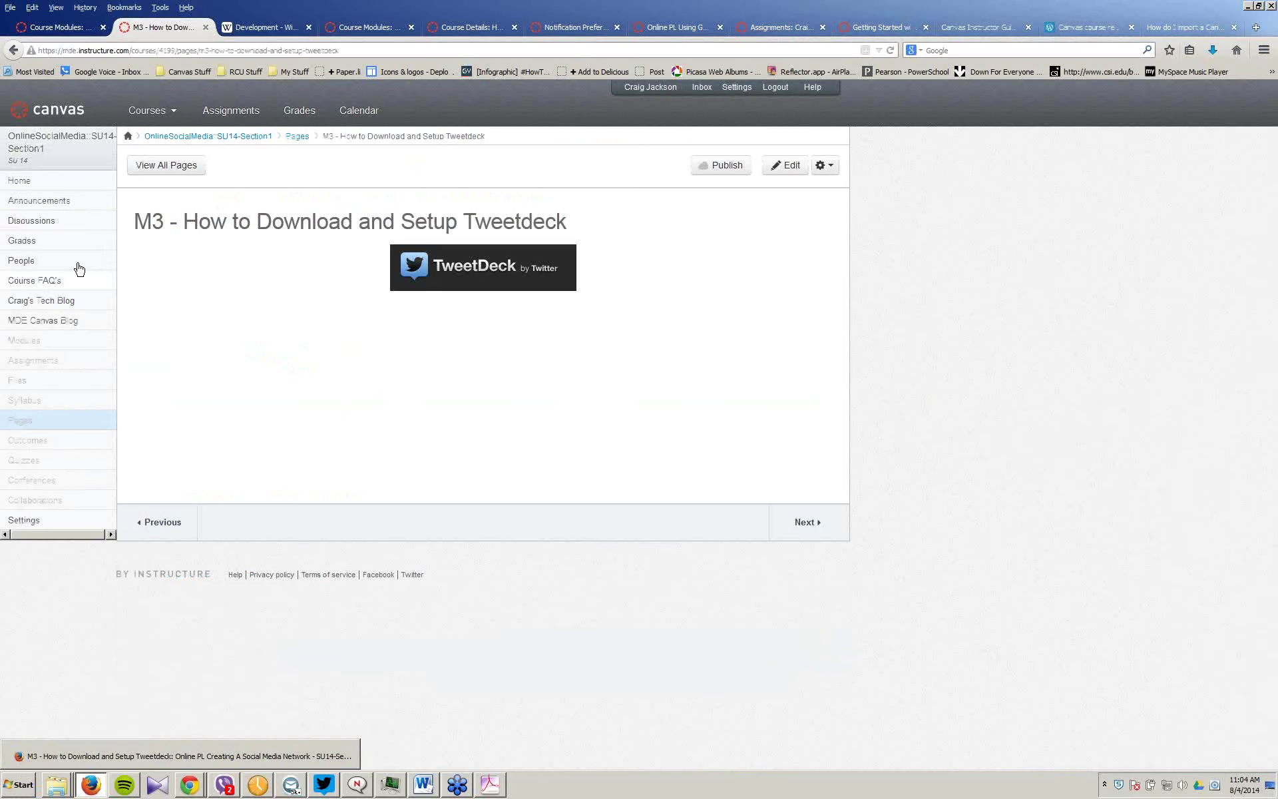
{"action": "left_click", "coordinate": [46, 201]}
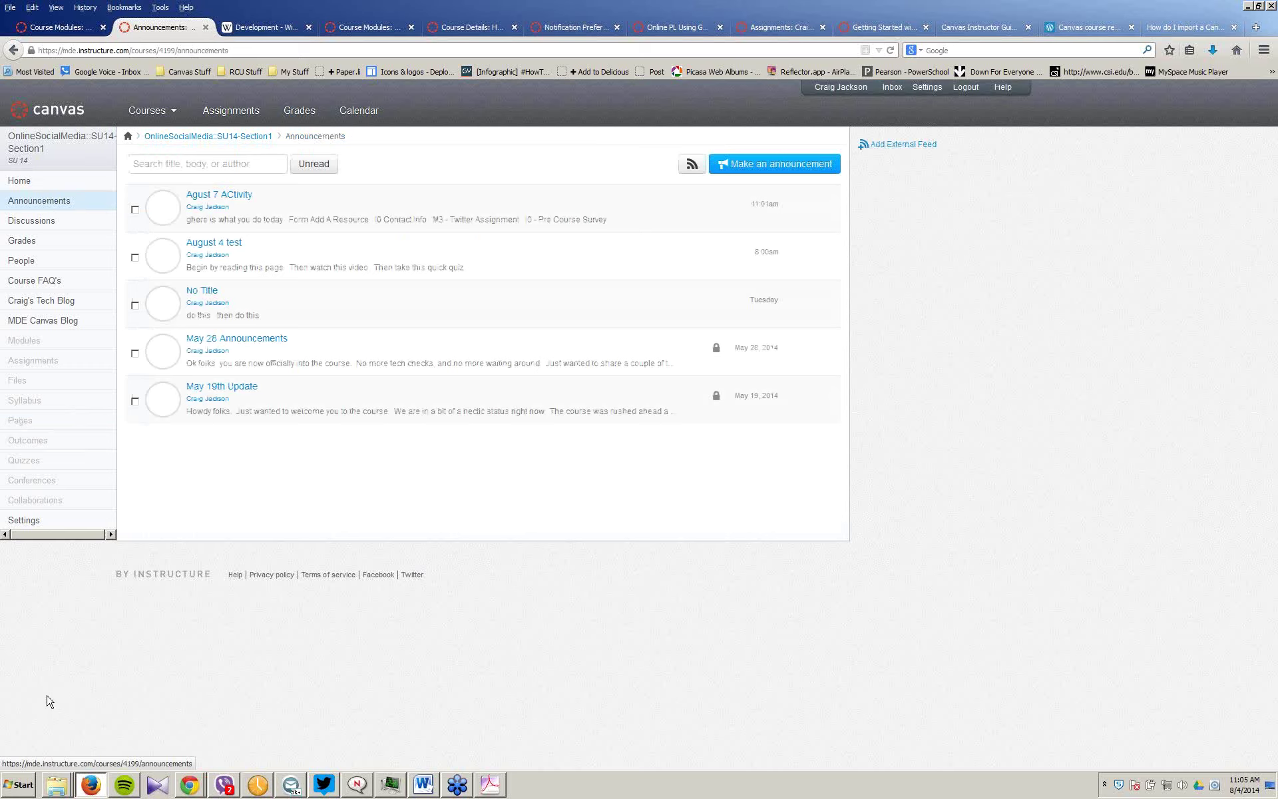
{"action": "mouse_move", "coordinate": [195, 792]}
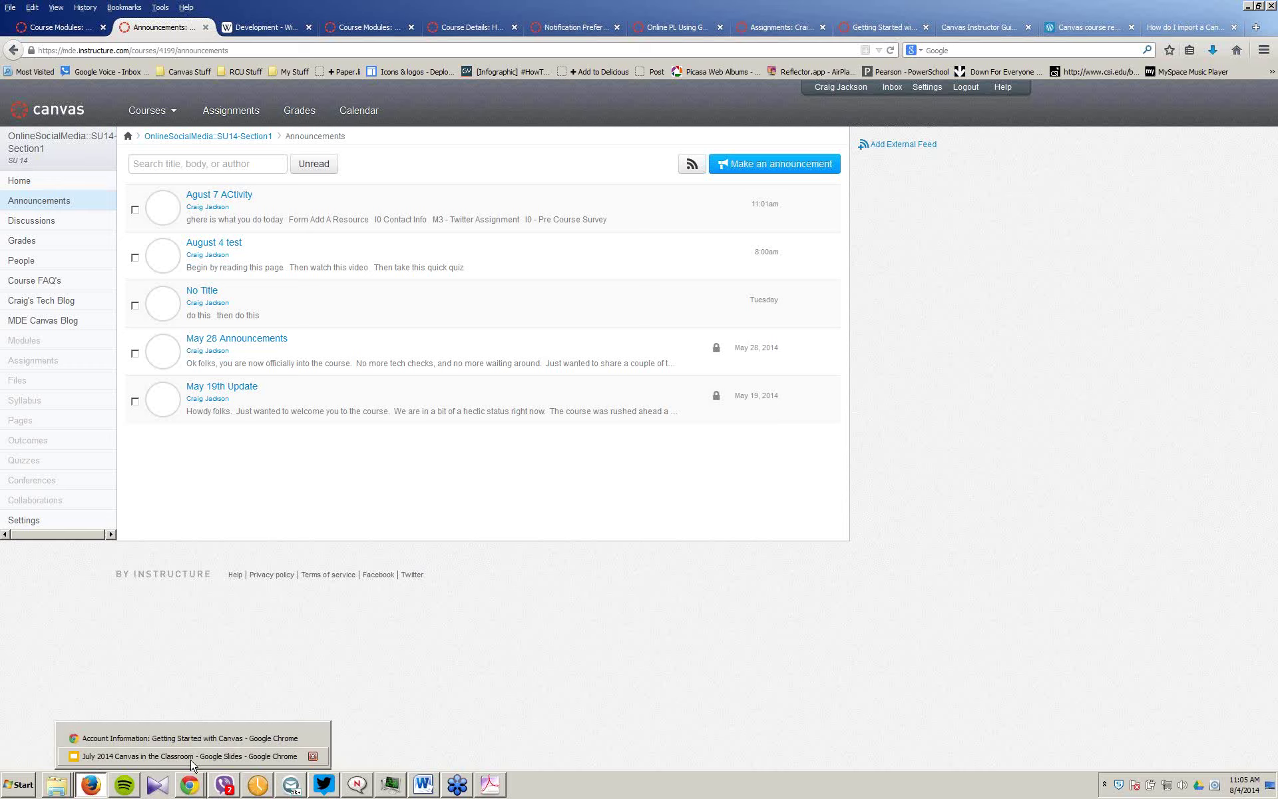
Step: Advance the deck through Content Page, Discussion, Assignment and Quiz to the External URL slide
{"action": "left_click", "coordinate": [190, 783]}
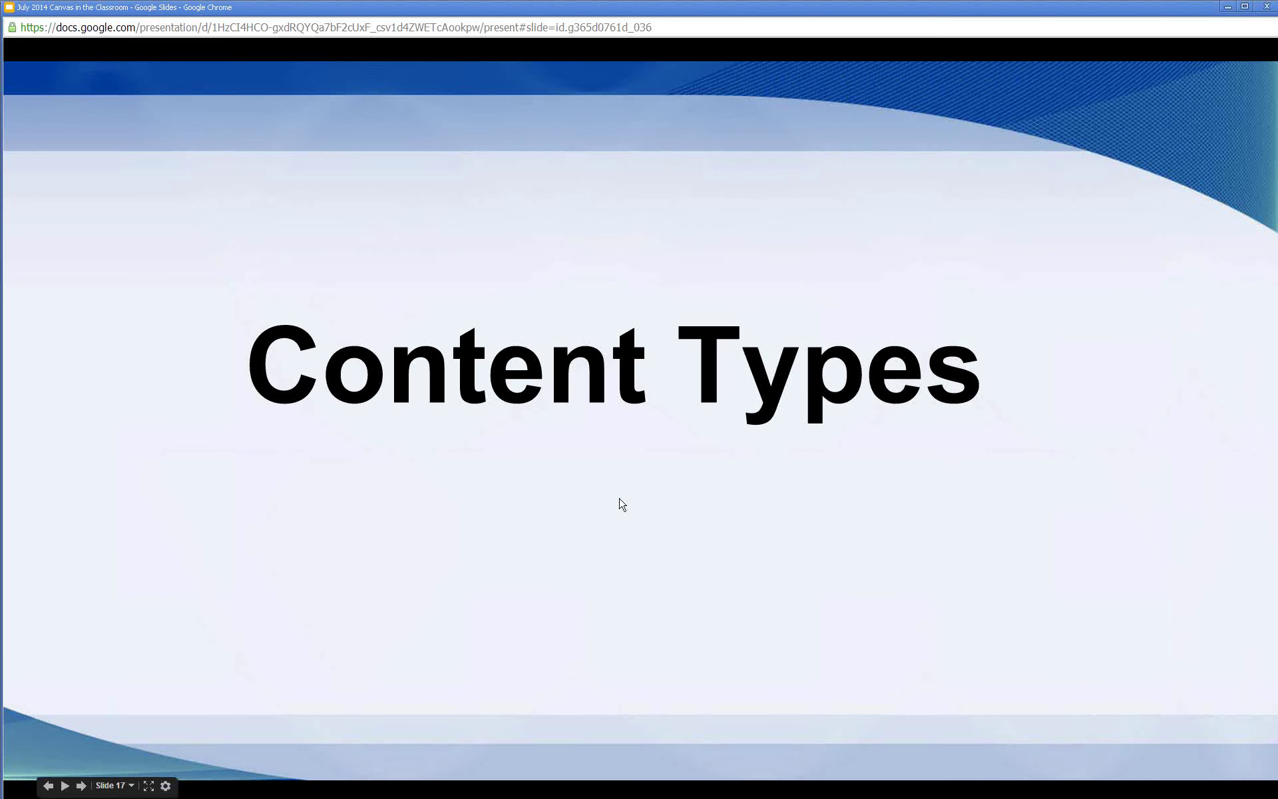
{"action": "left_click", "coordinate": [621, 504]}
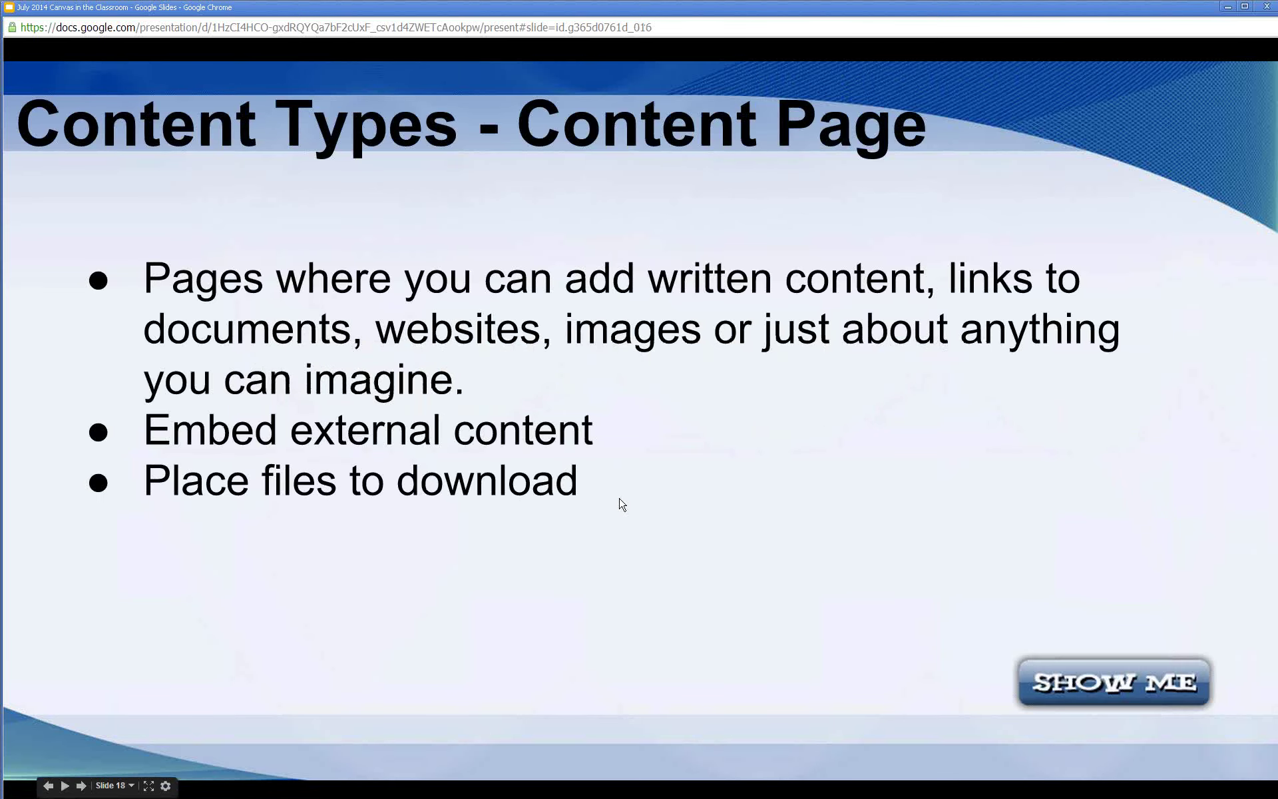
{"action": "left_click", "coordinate": [622, 503]}
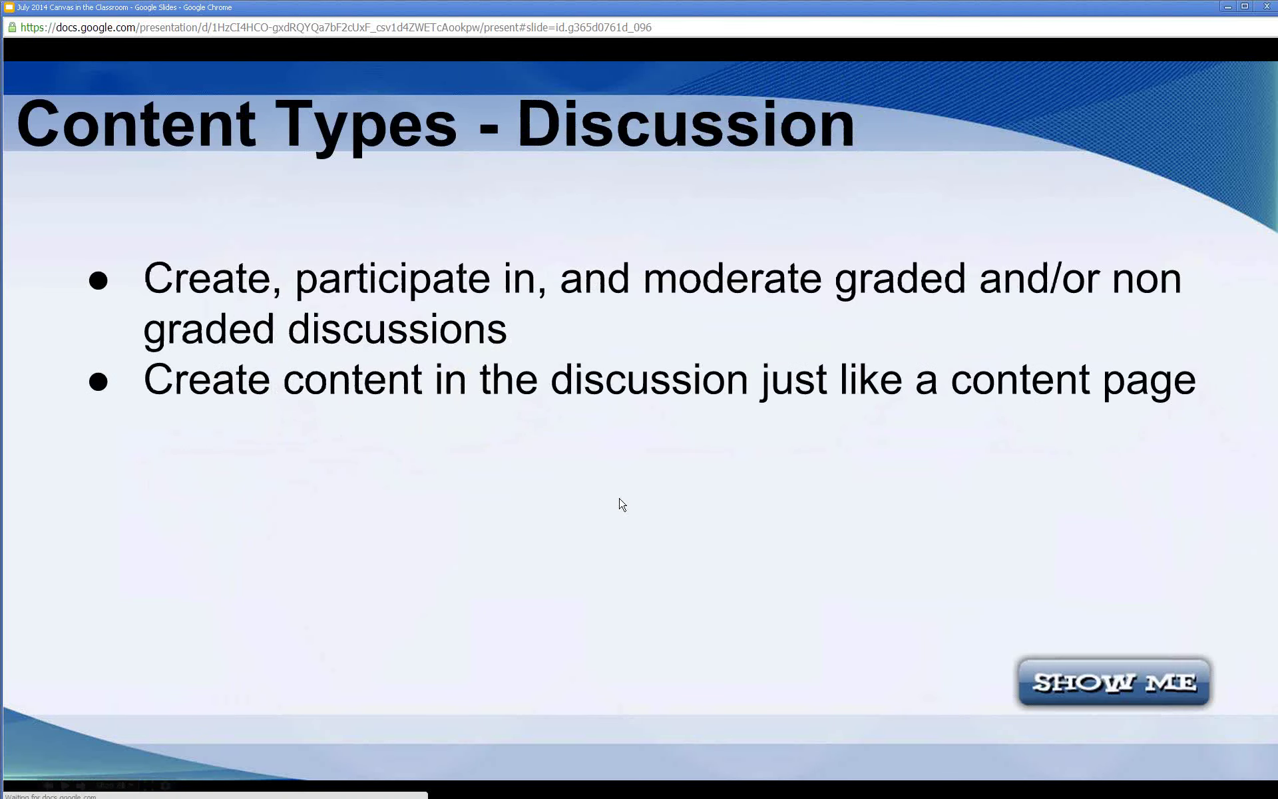
{"action": "left_click", "coordinate": [622, 504]}
{"action": "left_click", "coordinate": [622, 504]}
{"action": "left_click", "coordinate": [622, 504]}
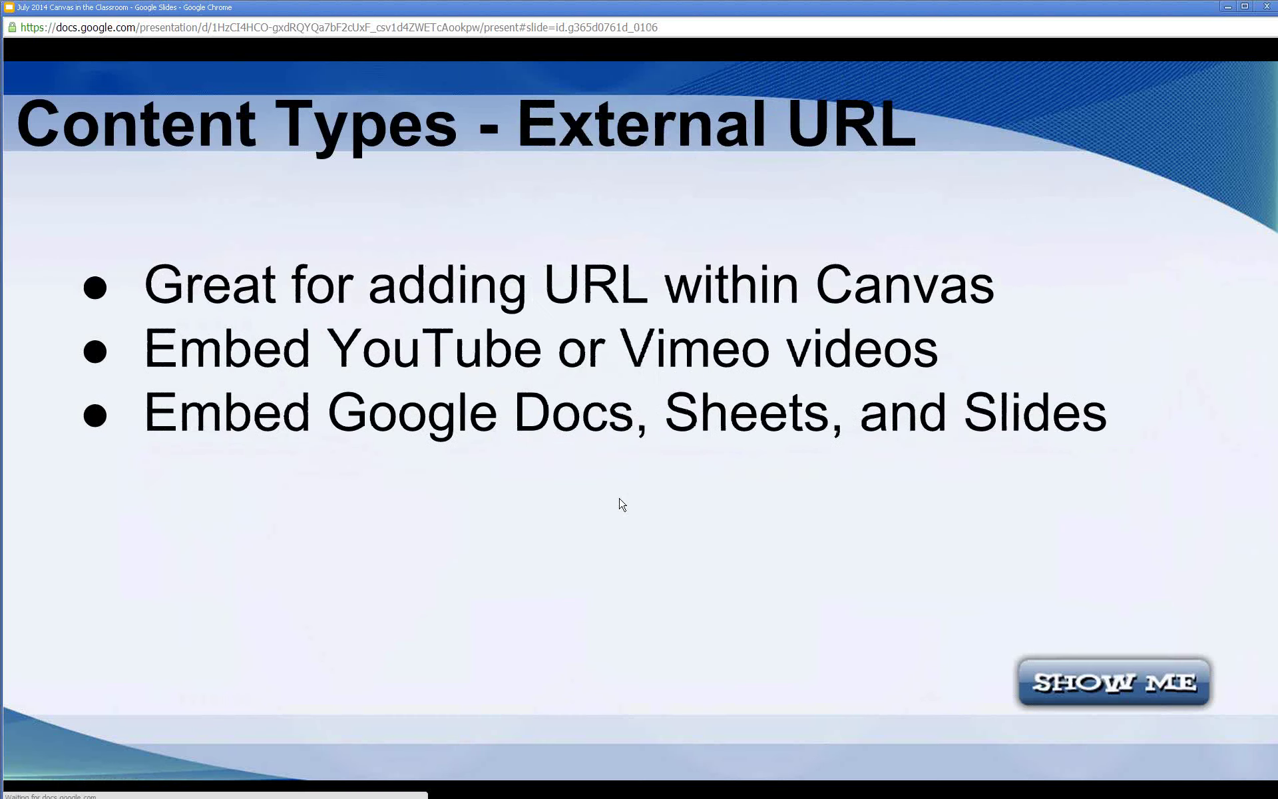
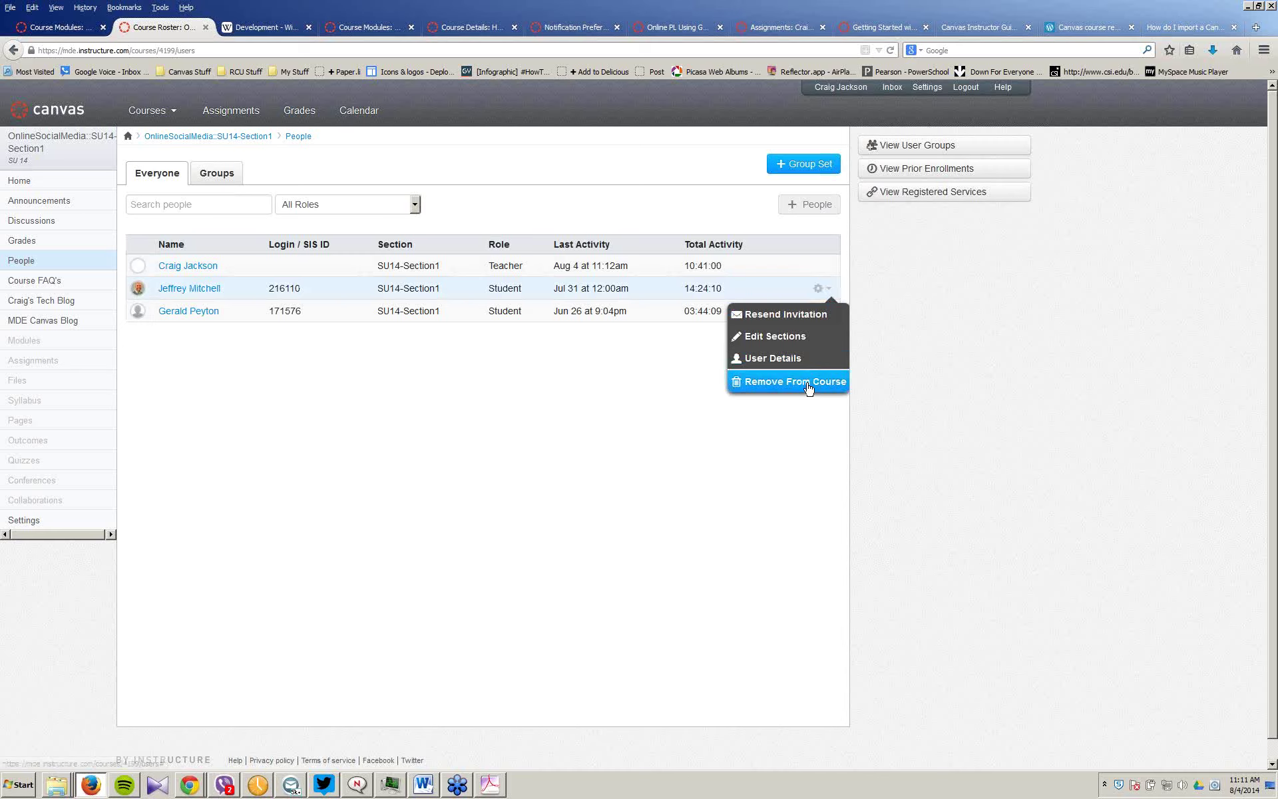
{"action": "left_click", "coordinate": [829, 209]}
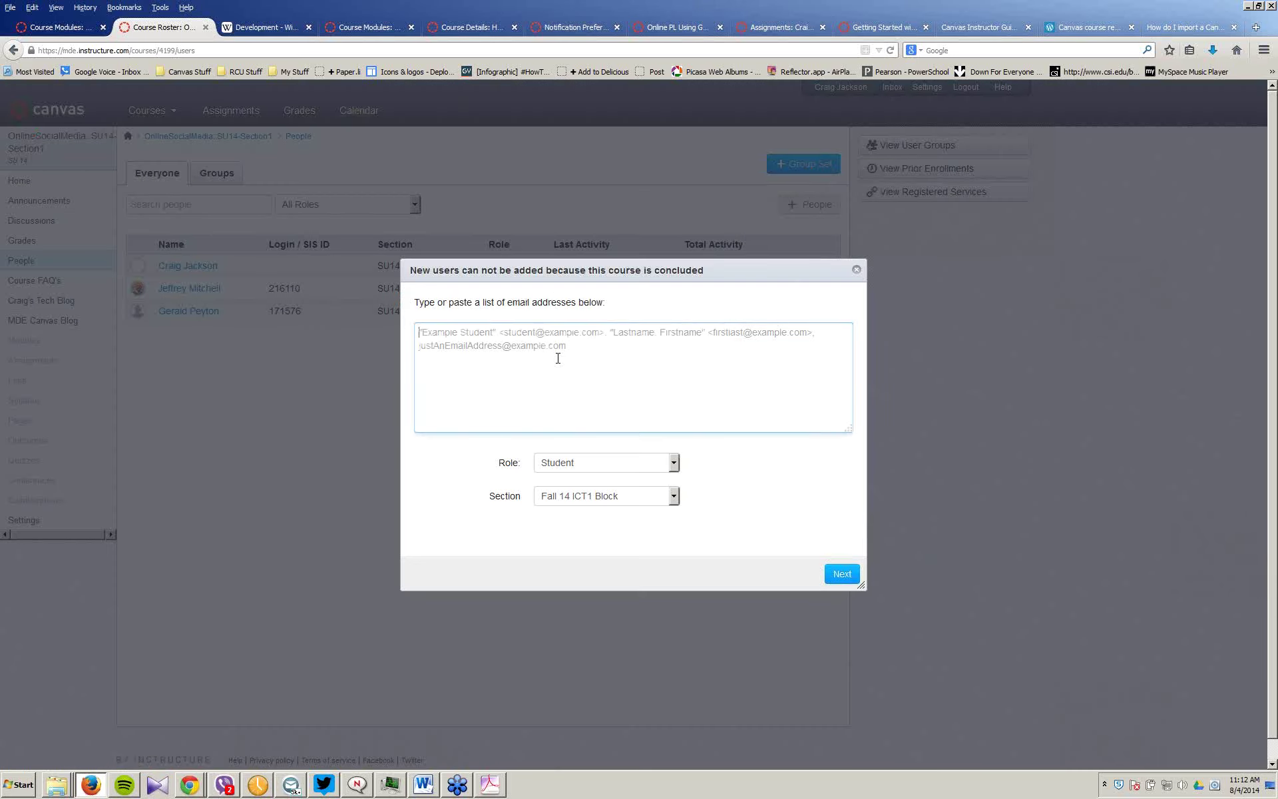
{"action": "left_click", "coordinate": [856, 269]}
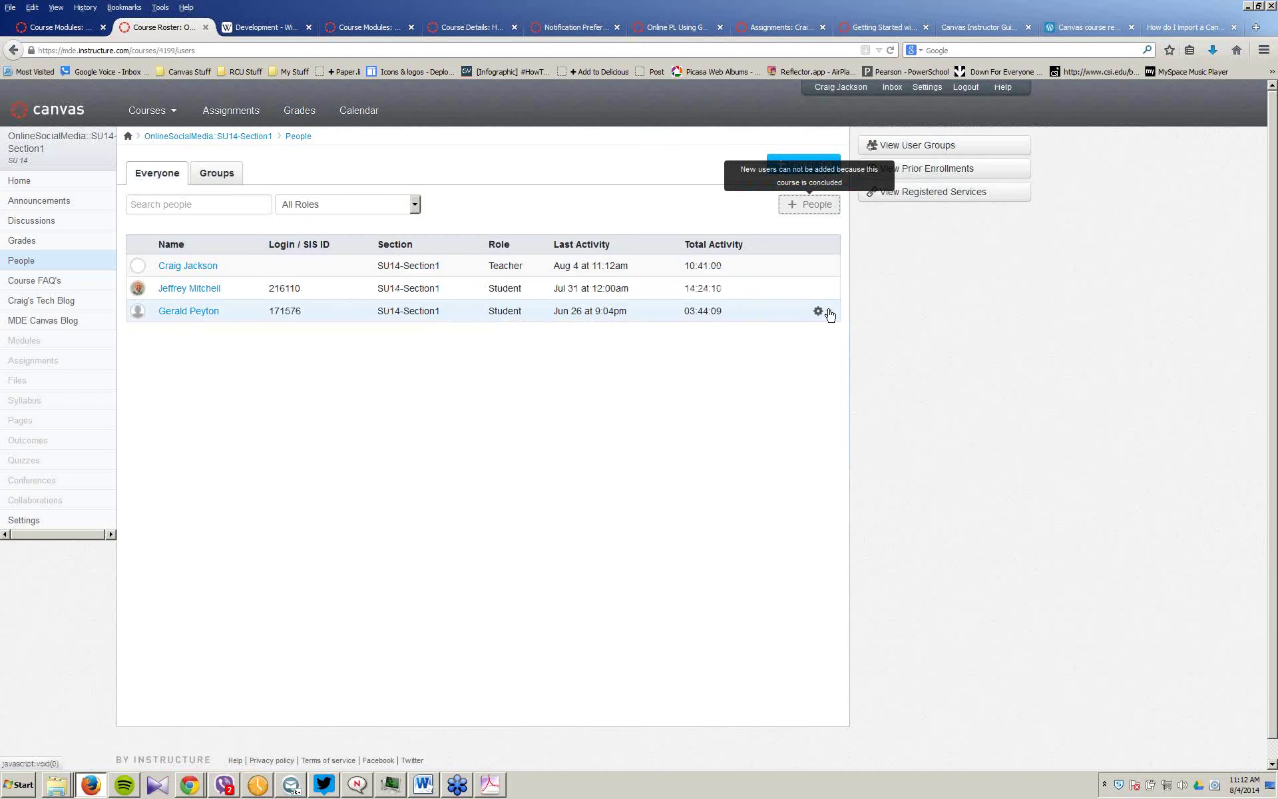
{"action": "left_click", "coordinate": [824, 311]}
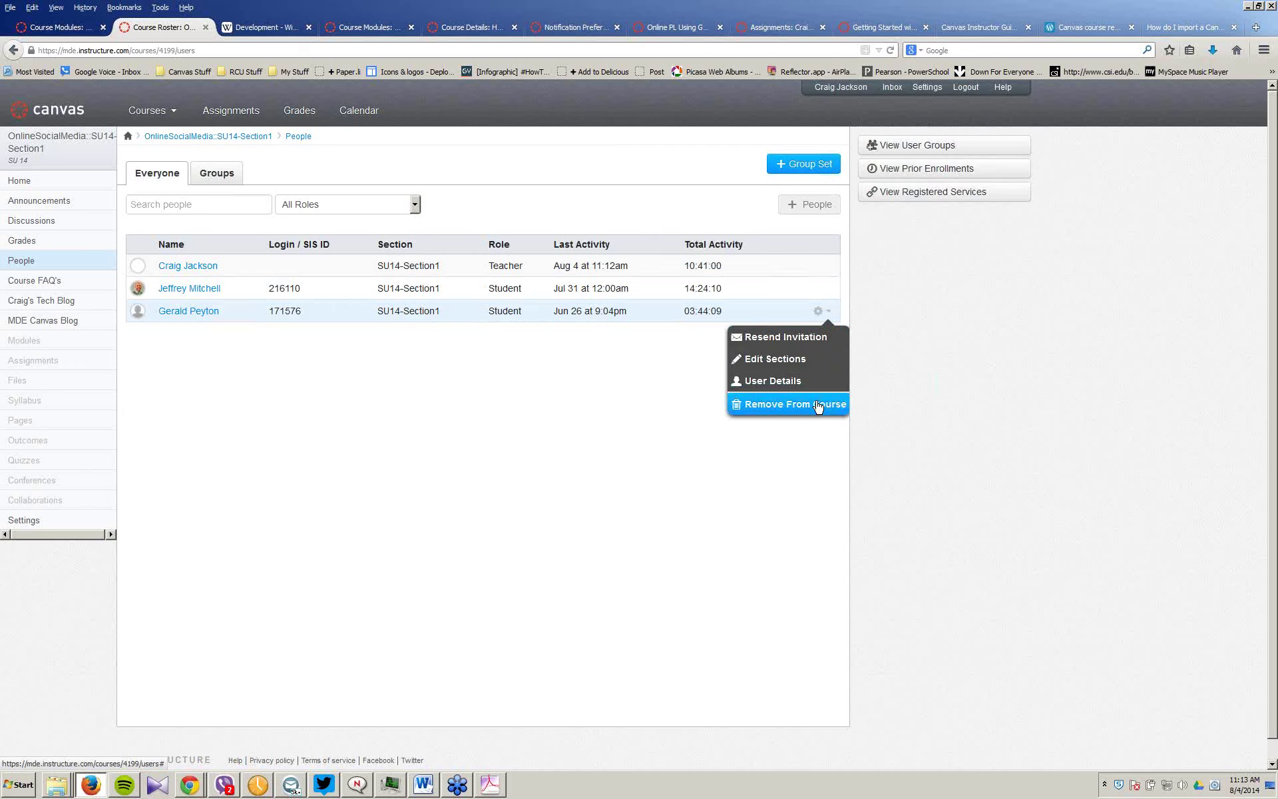
{"action": "left_click", "coordinate": [805, 205]}
{"action": "left_click", "coordinate": [502, 347]}
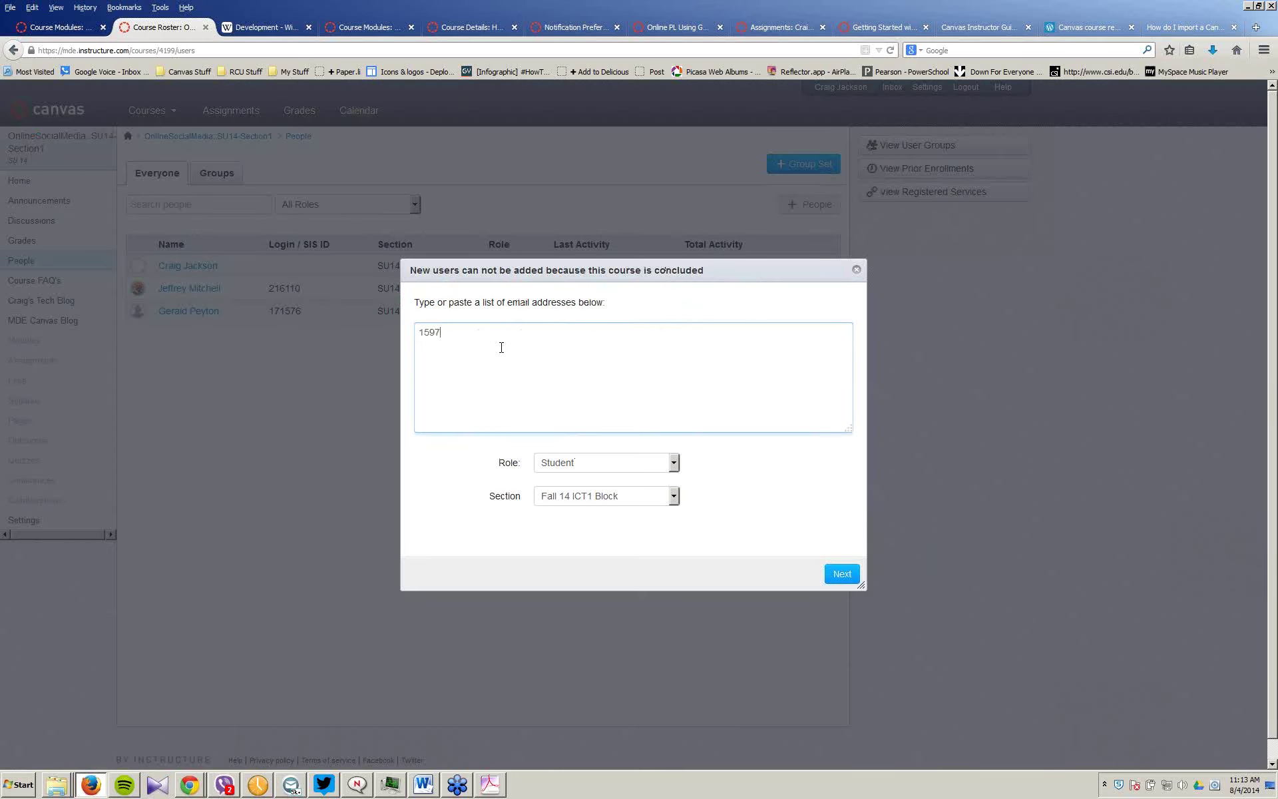
{"action": "left_click", "coordinate": [838, 576]}
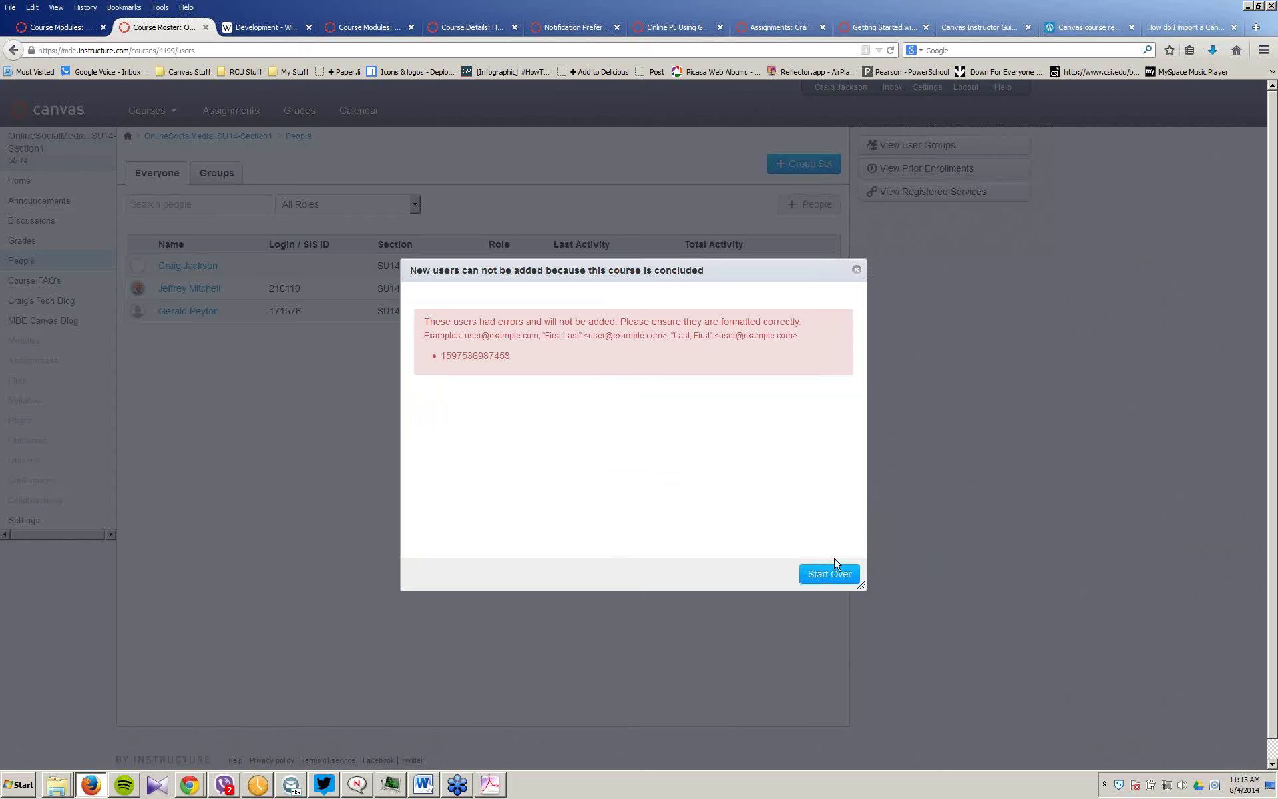
{"action": "left_click", "coordinate": [857, 270]}
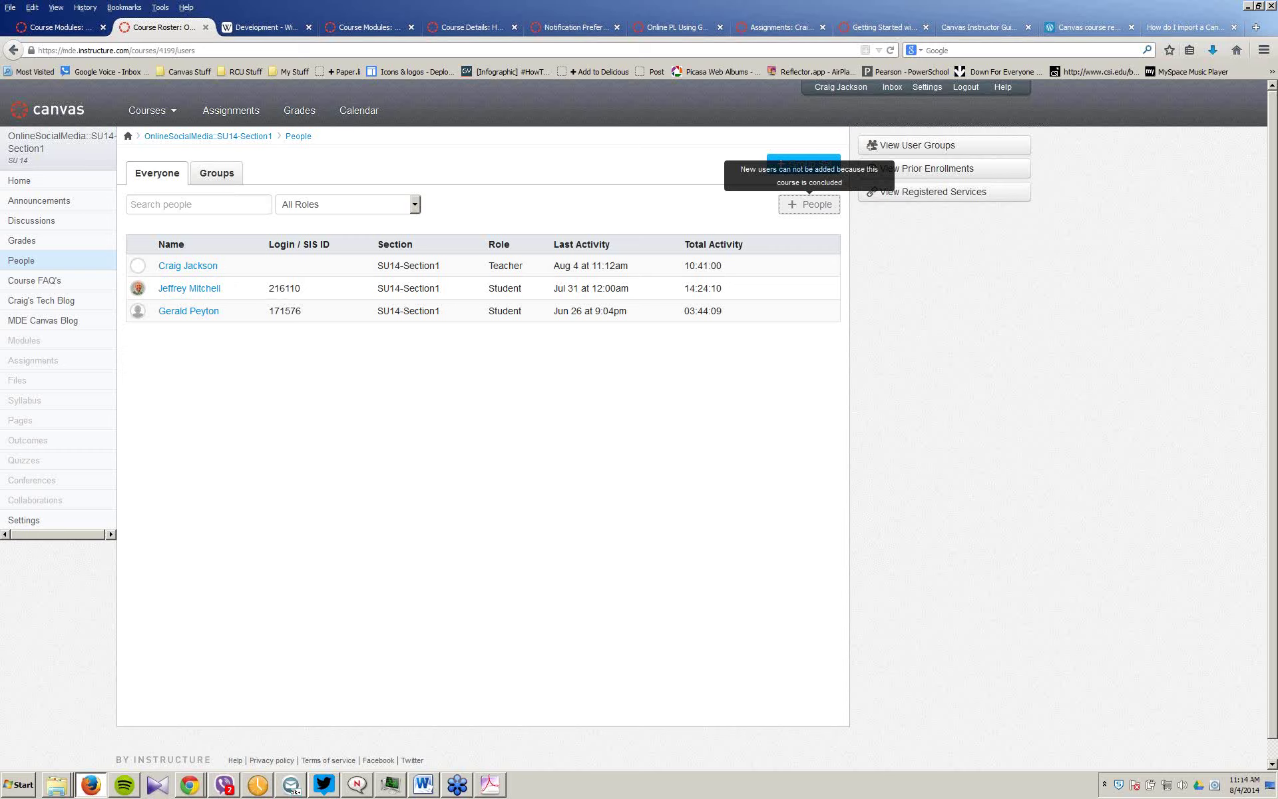
Step: Open the course Gradebook and check the Pre Course Survey grade details
{"action": "left_click", "coordinate": [40, 245]}
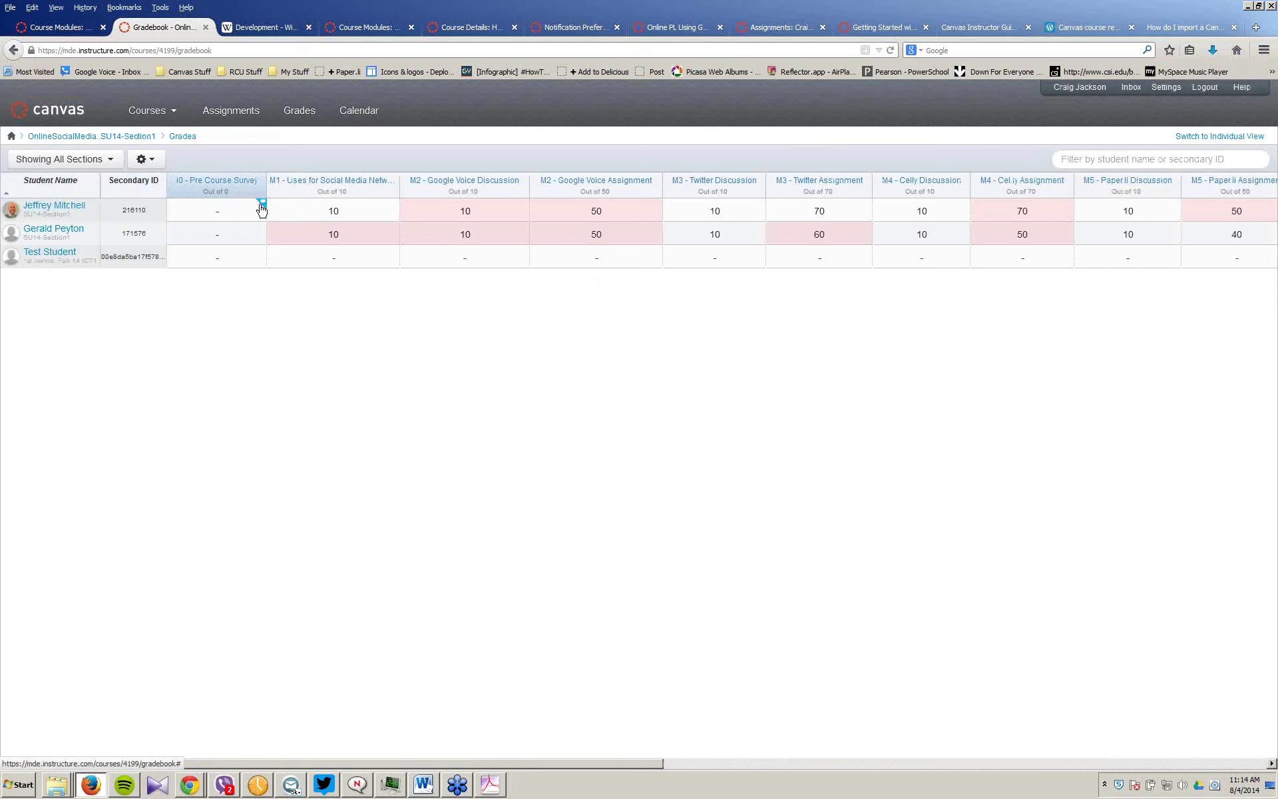
{"action": "left_click", "coordinate": [257, 209]}
{"action": "left_click", "coordinate": [821, 293]}
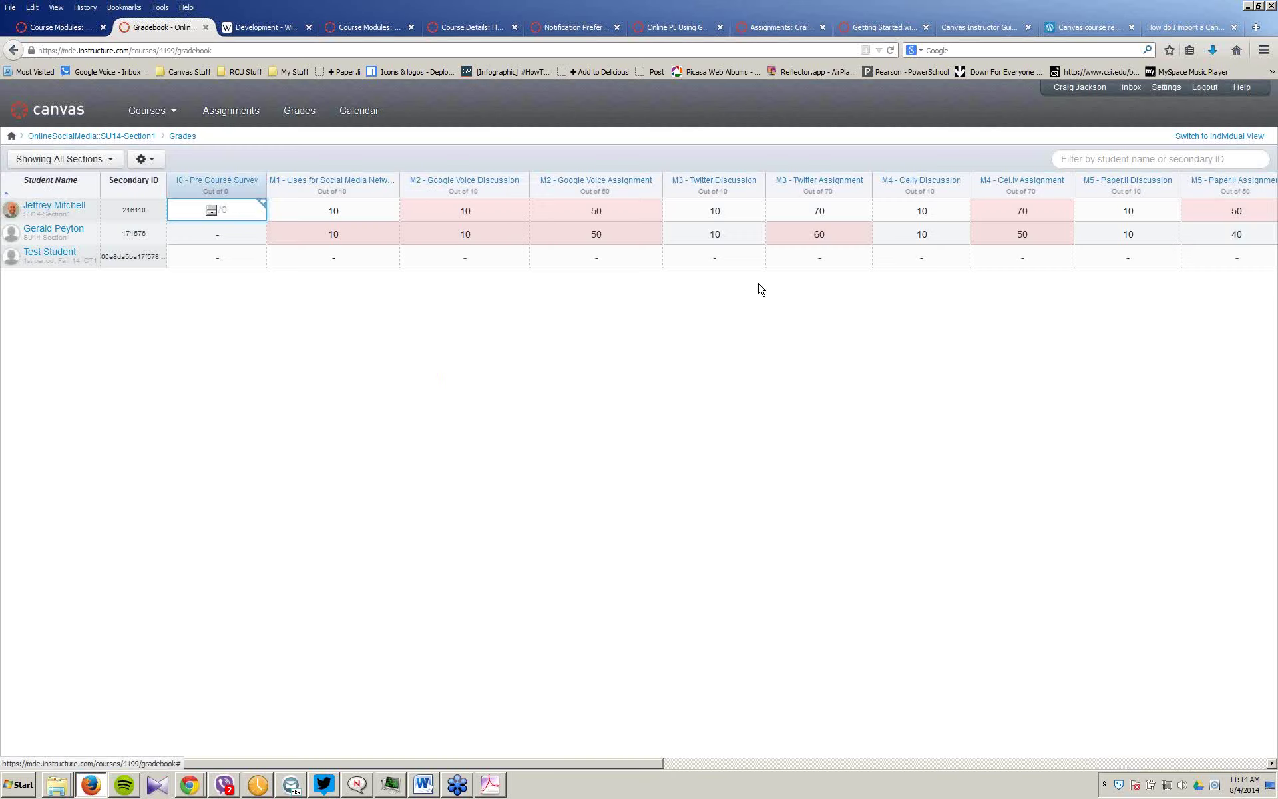
Step: View the late 50/50 M2 - Google Voice Assignment grade in SpeedGrader, then return to the Gradebook
{"action": "left_click", "coordinate": [657, 201]}
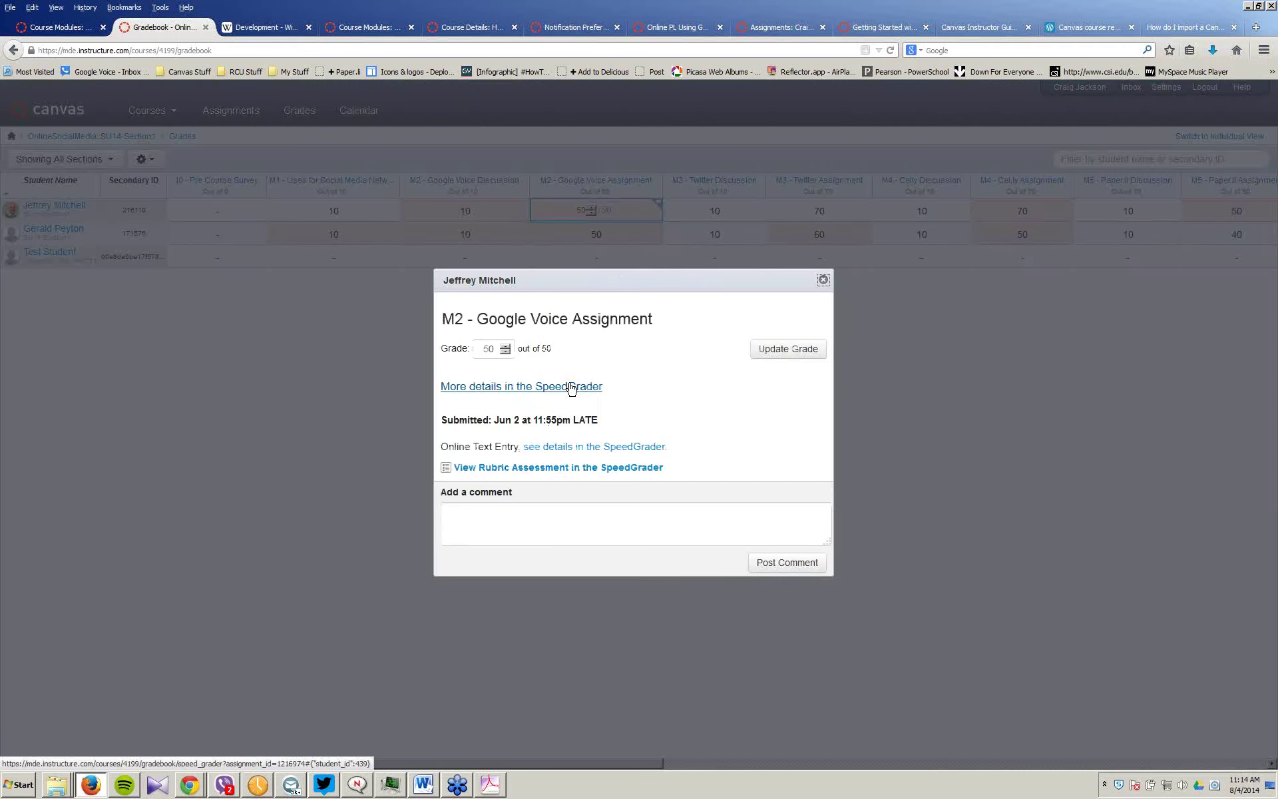
{"action": "left_click", "coordinate": [536, 388]}
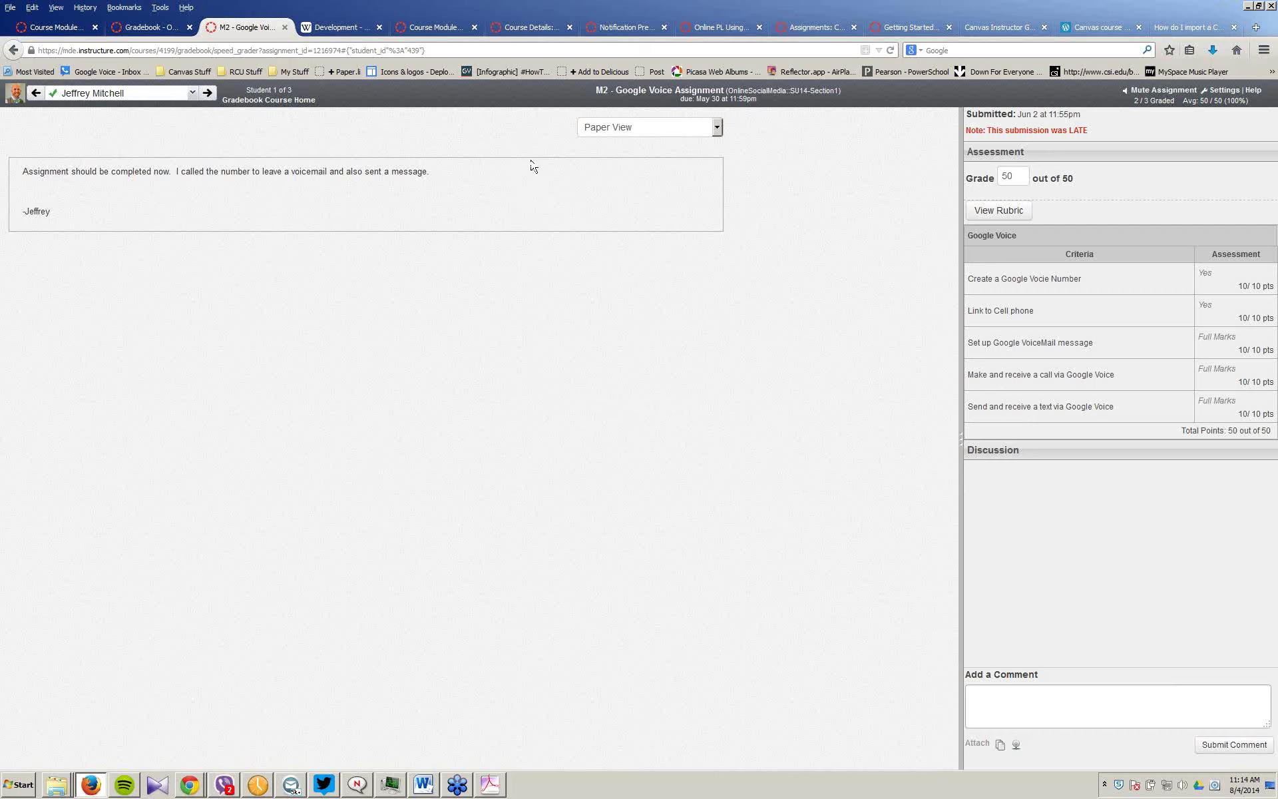
{"action": "left_click", "coordinate": [148, 29]}
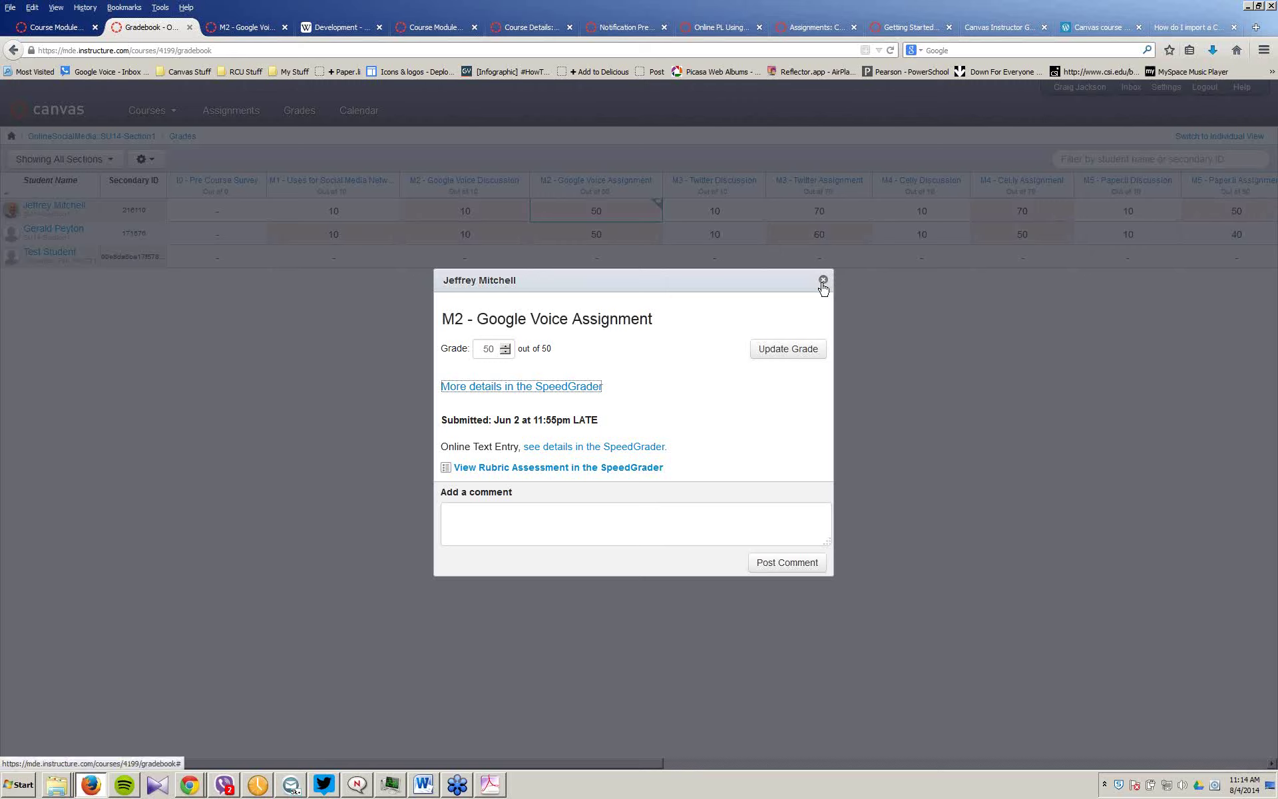
Step: Close the grade details and browse the Gradebook options and Pre Course Survey column menu
{"action": "left_click", "coordinate": [823, 280]}
{"action": "left_click", "coordinate": [145, 159]}
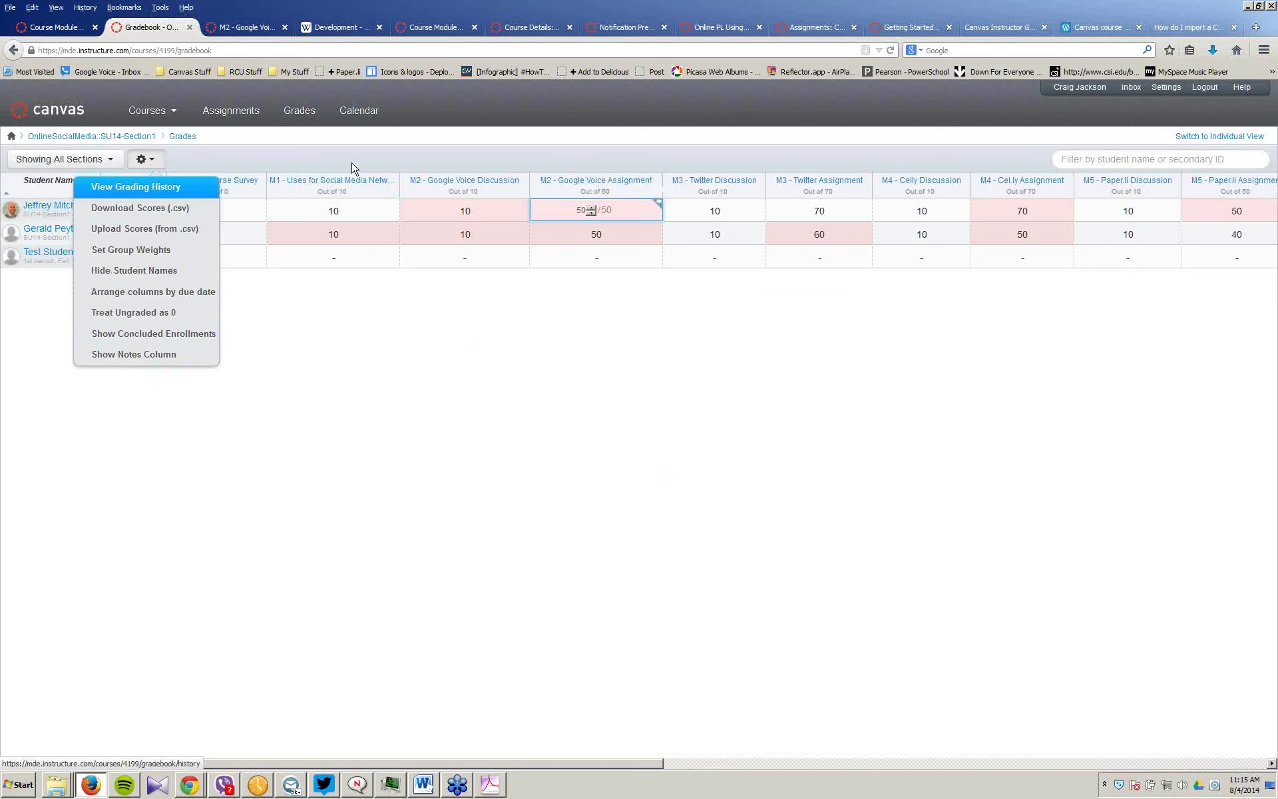
{"action": "left_click", "coordinate": [257, 192]}
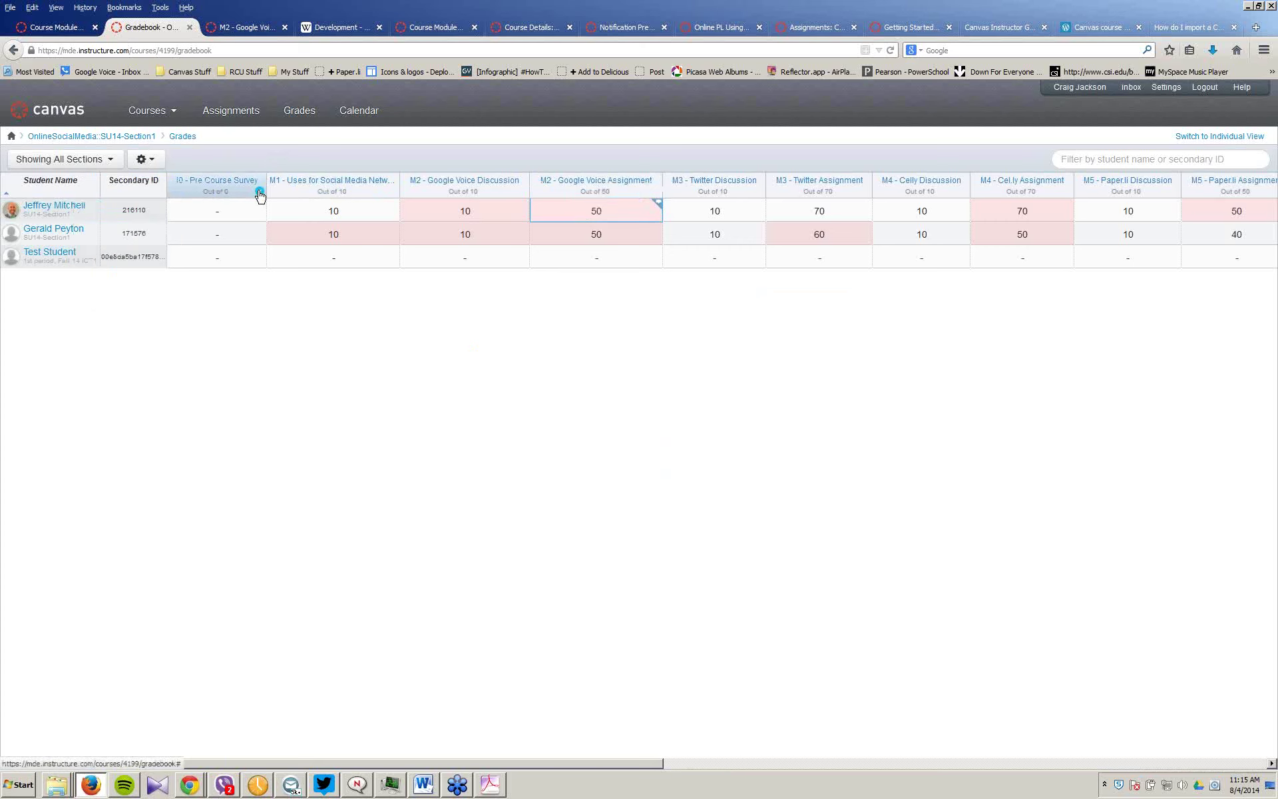
{"action": "left_click", "coordinate": [259, 193]}
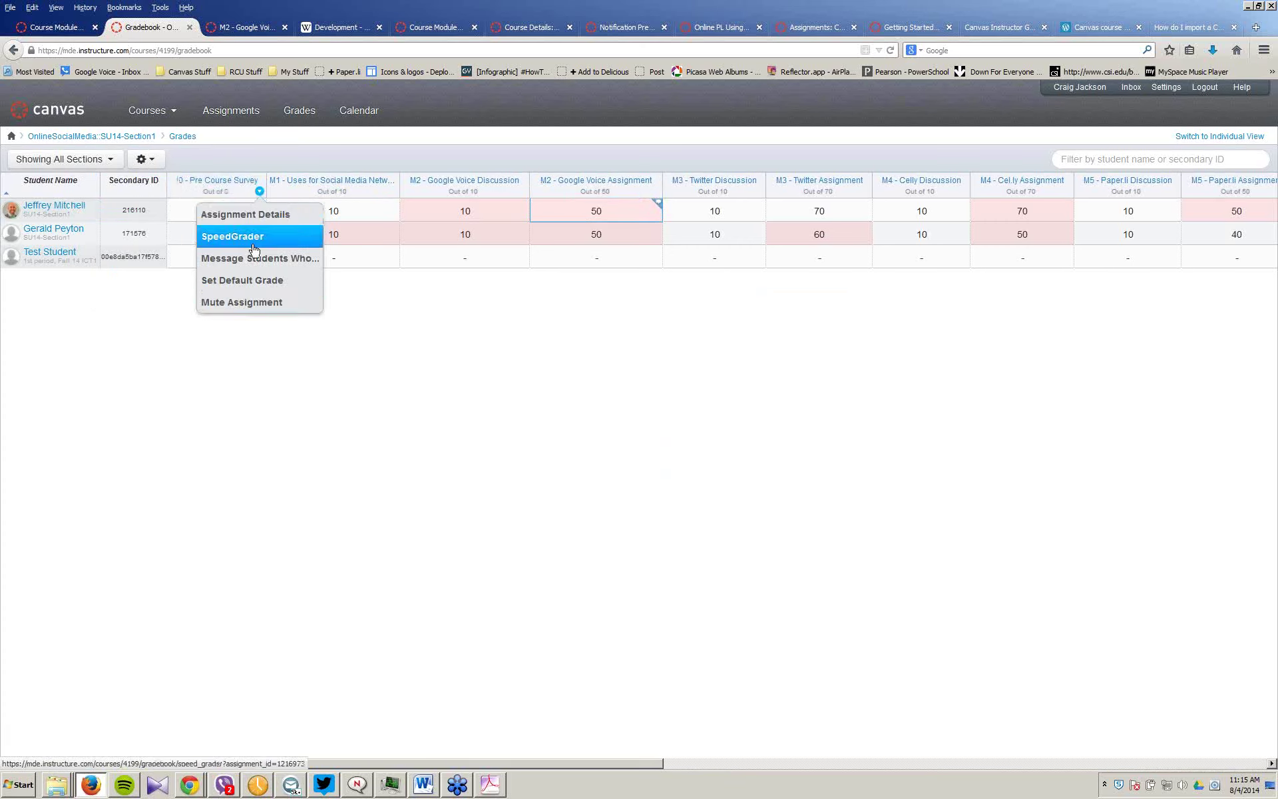
Step: Download all M2 - Google Voice Assignment submissions as a 1.1 KB zip file
{"action": "left_click", "coordinate": [655, 192]}
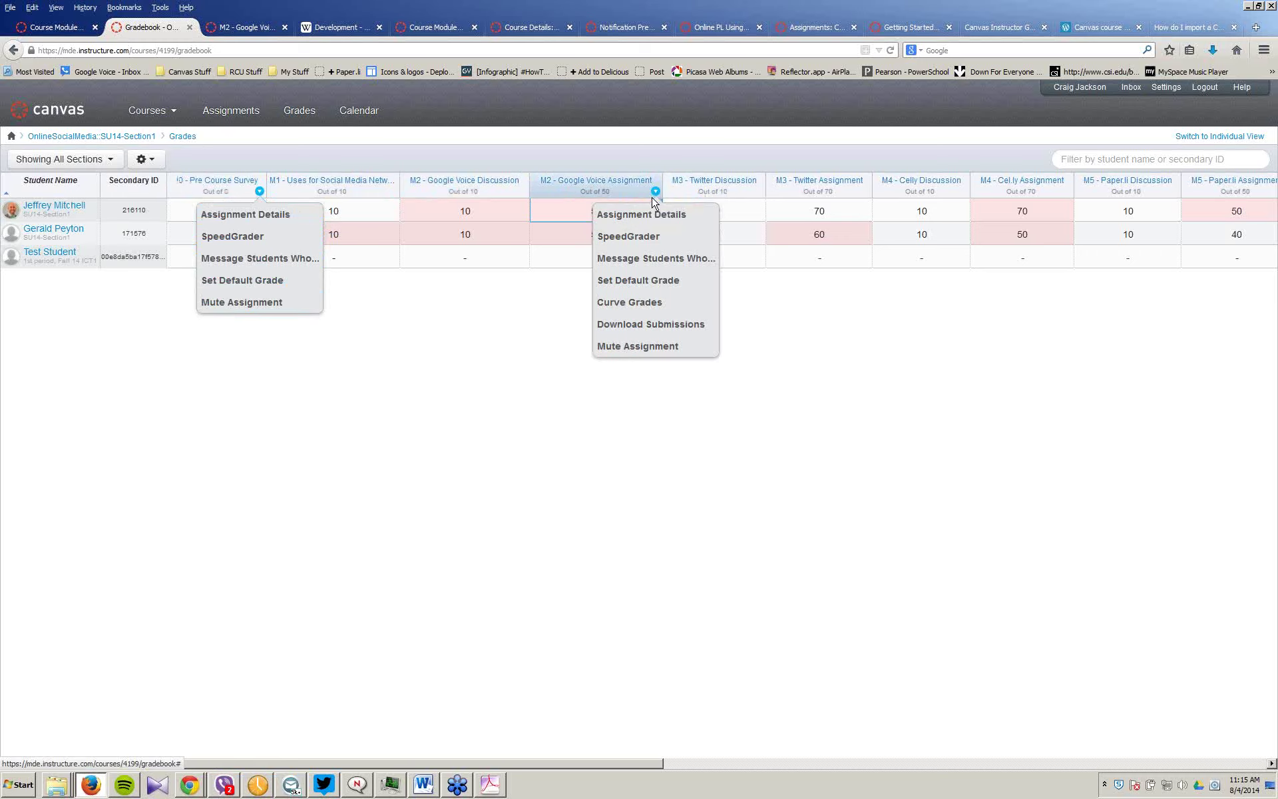
{"action": "left_click", "coordinate": [649, 325]}
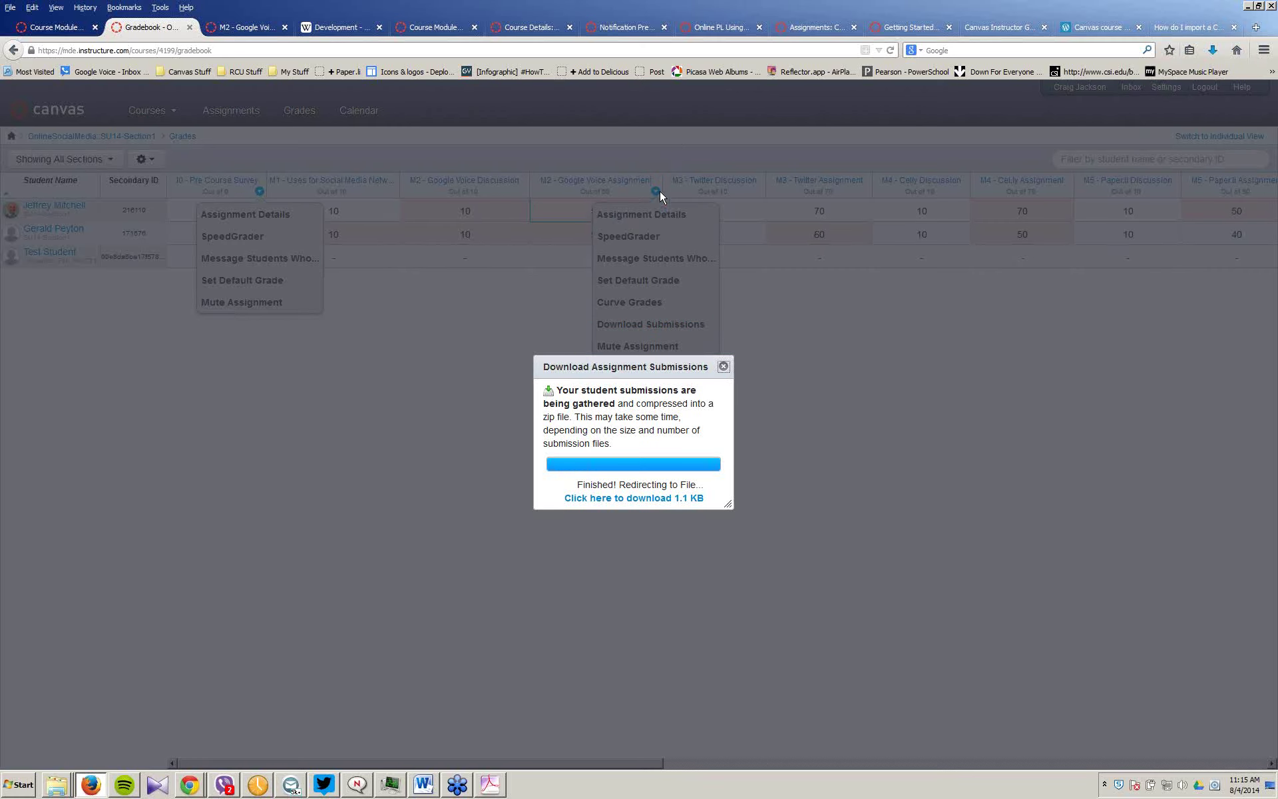
{"action": "key", "text": "Escape"}
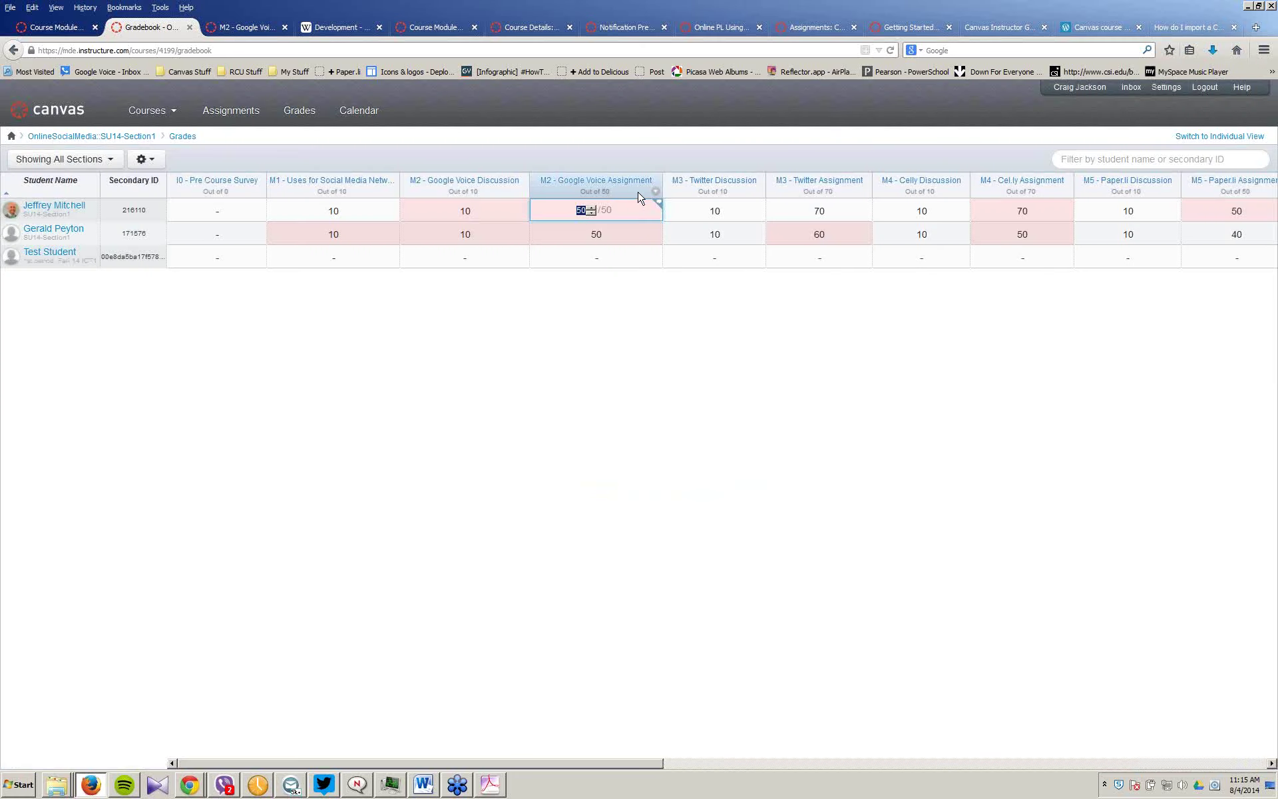
Step: Reopen the M2 submission in a second SpeedGrader tab, then open the student's grades page
{"action": "left_click", "coordinate": [658, 203]}
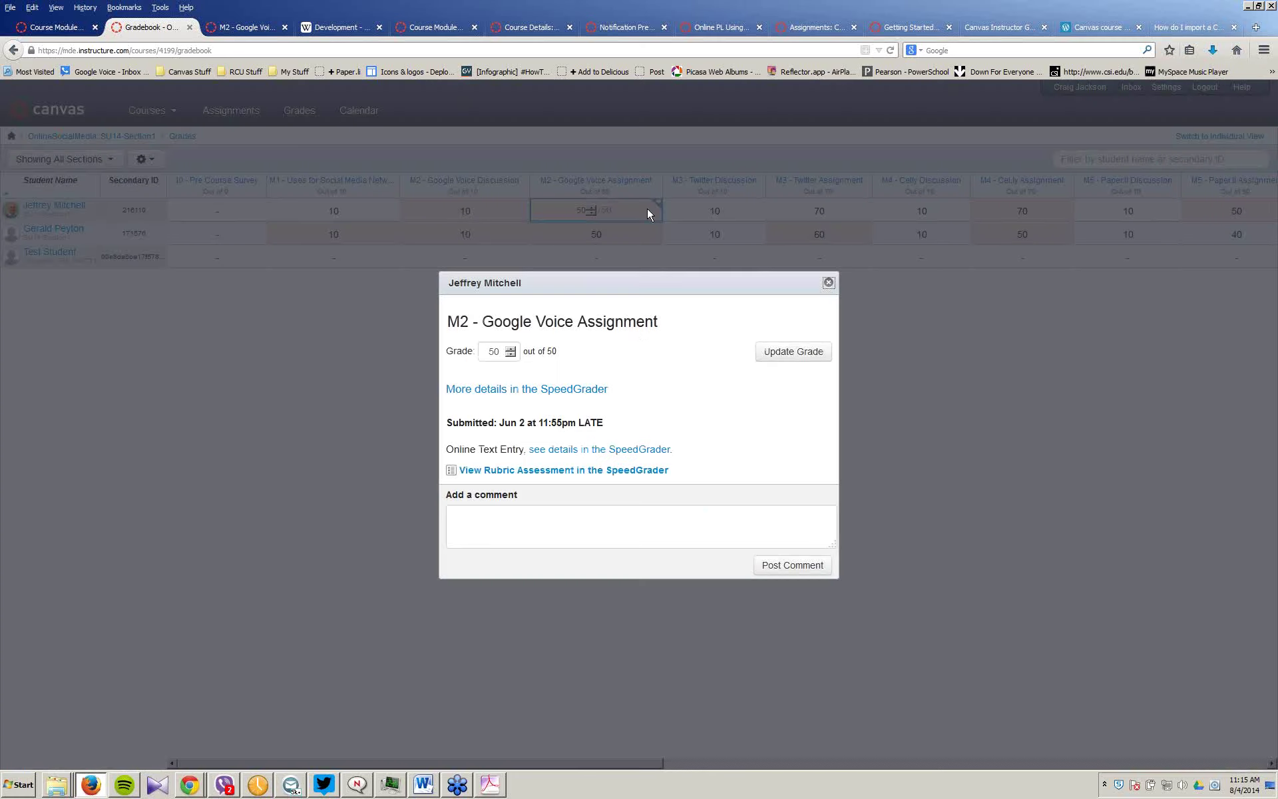
{"action": "left_click", "coordinate": [540, 391]}
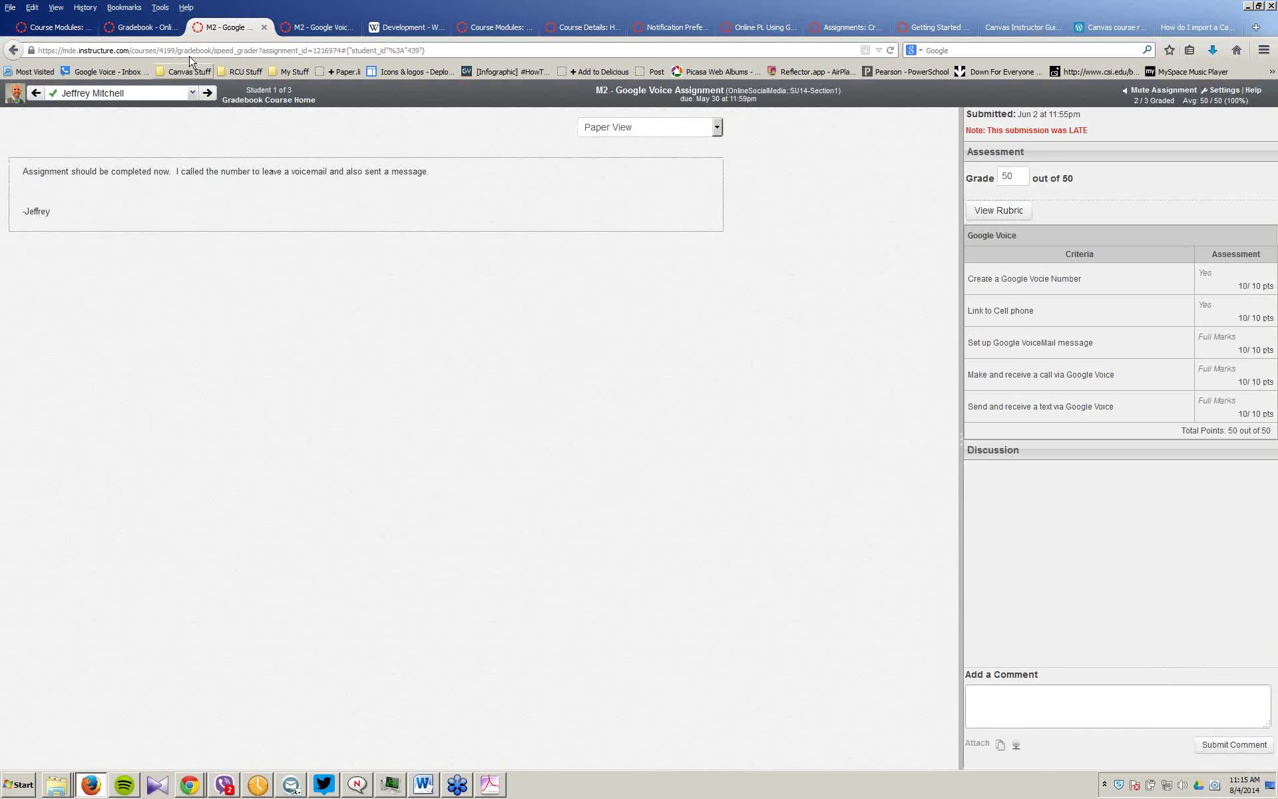
{"action": "left_click", "coordinate": [132, 29]}
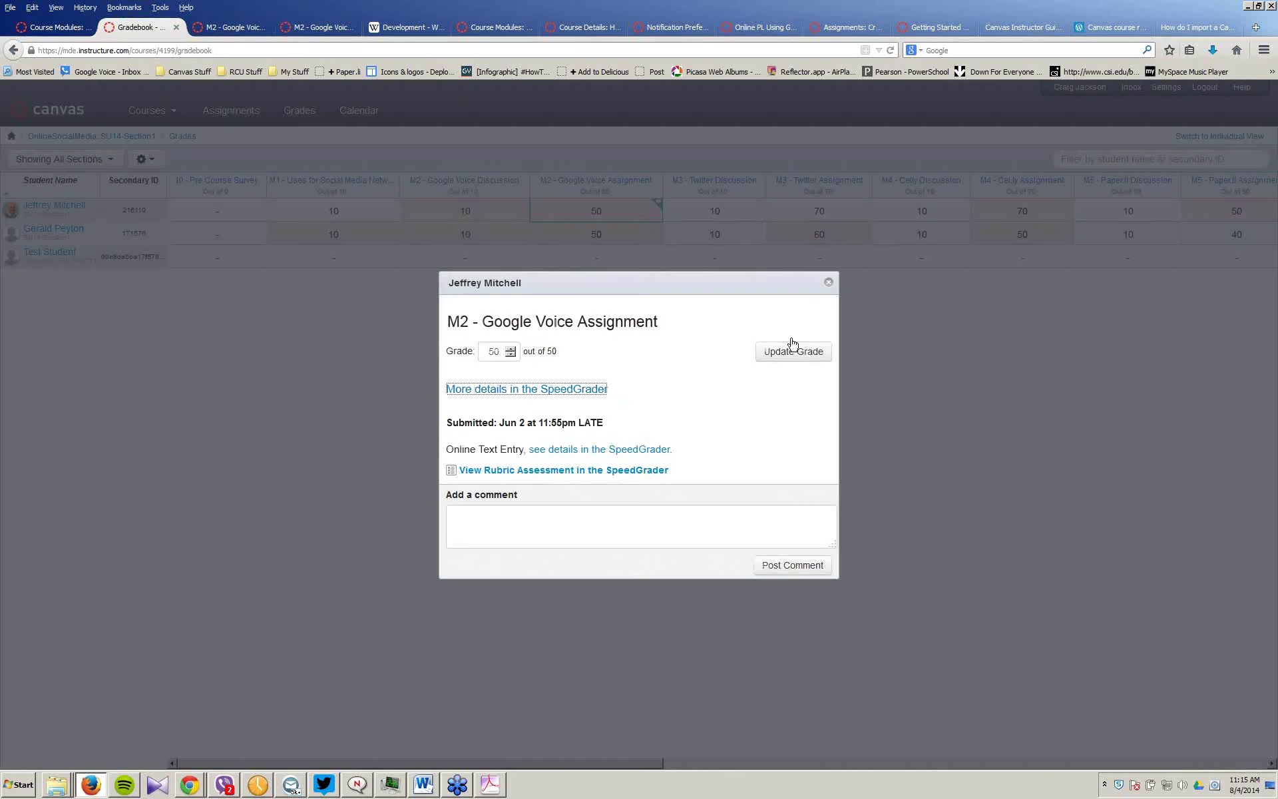
{"action": "left_click", "coordinate": [828, 284]}
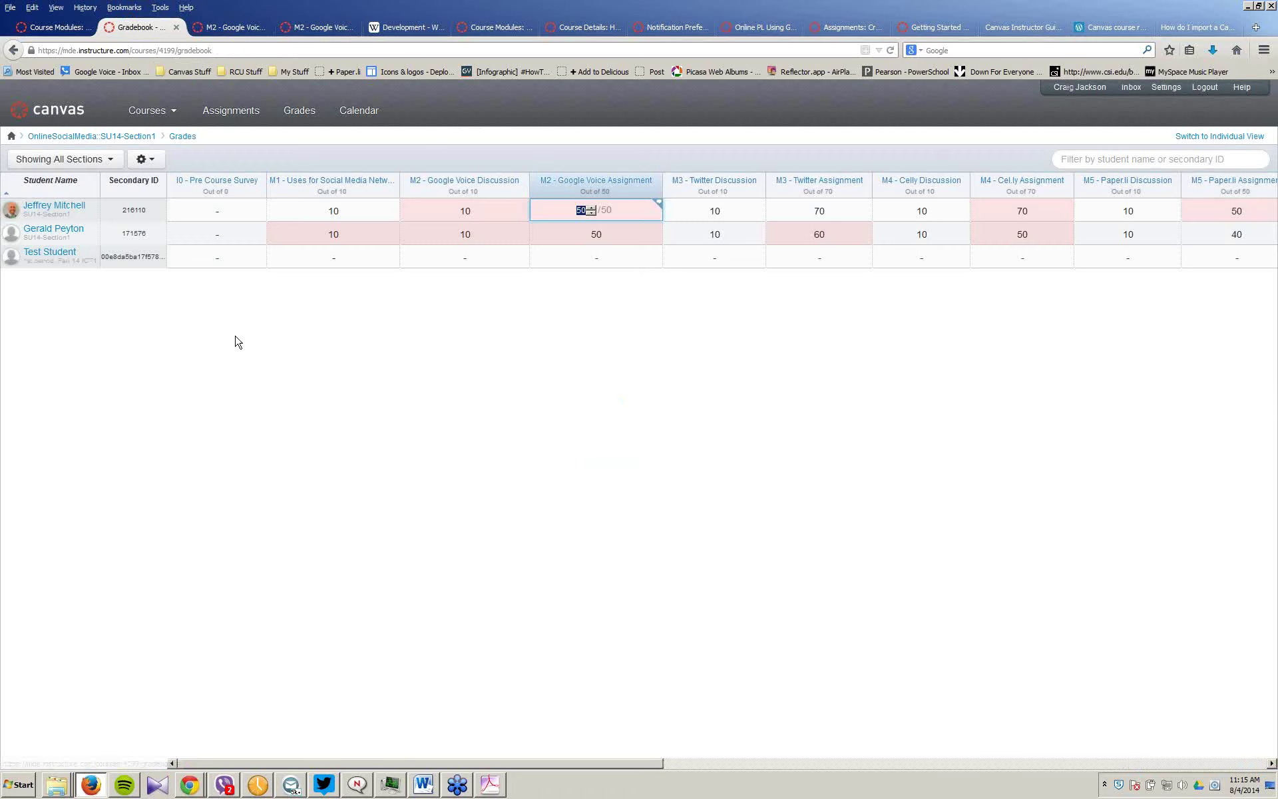
{"action": "left_click", "coordinate": [46, 207]}
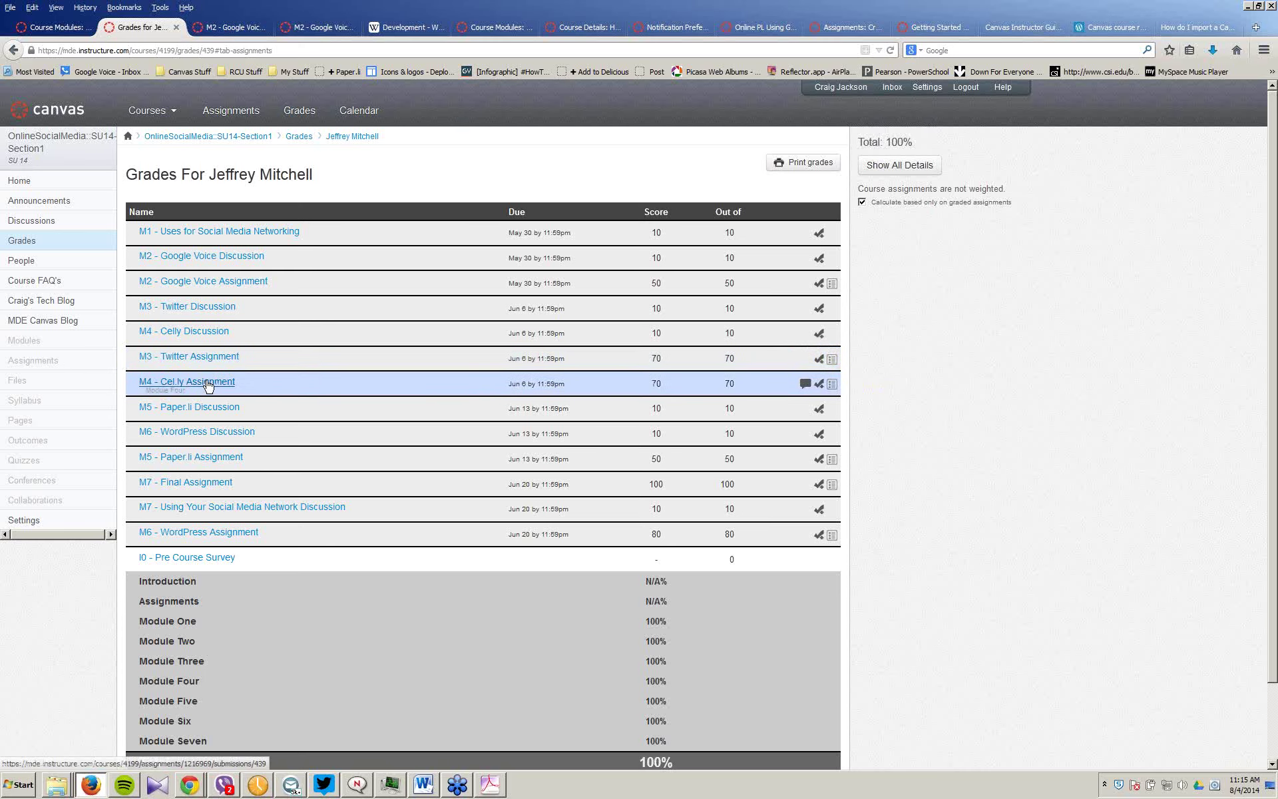
Step: Review the M3 - Twitter Assignment submission, then show the 'For more information' helpdesk slide
{"action": "left_click", "coordinate": [217, 362]}
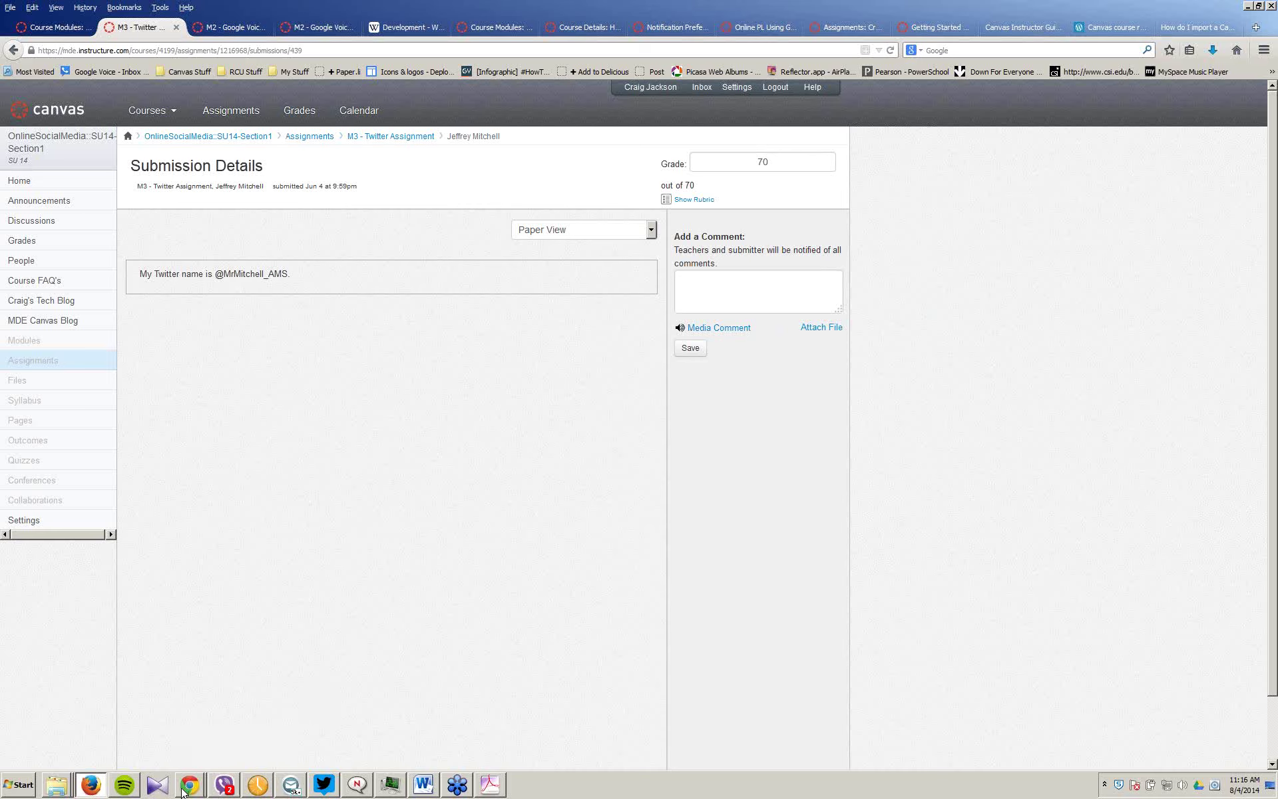
{"action": "mouse_move", "coordinate": [190, 785]}
{"action": "left_click", "coordinate": [173, 756]}
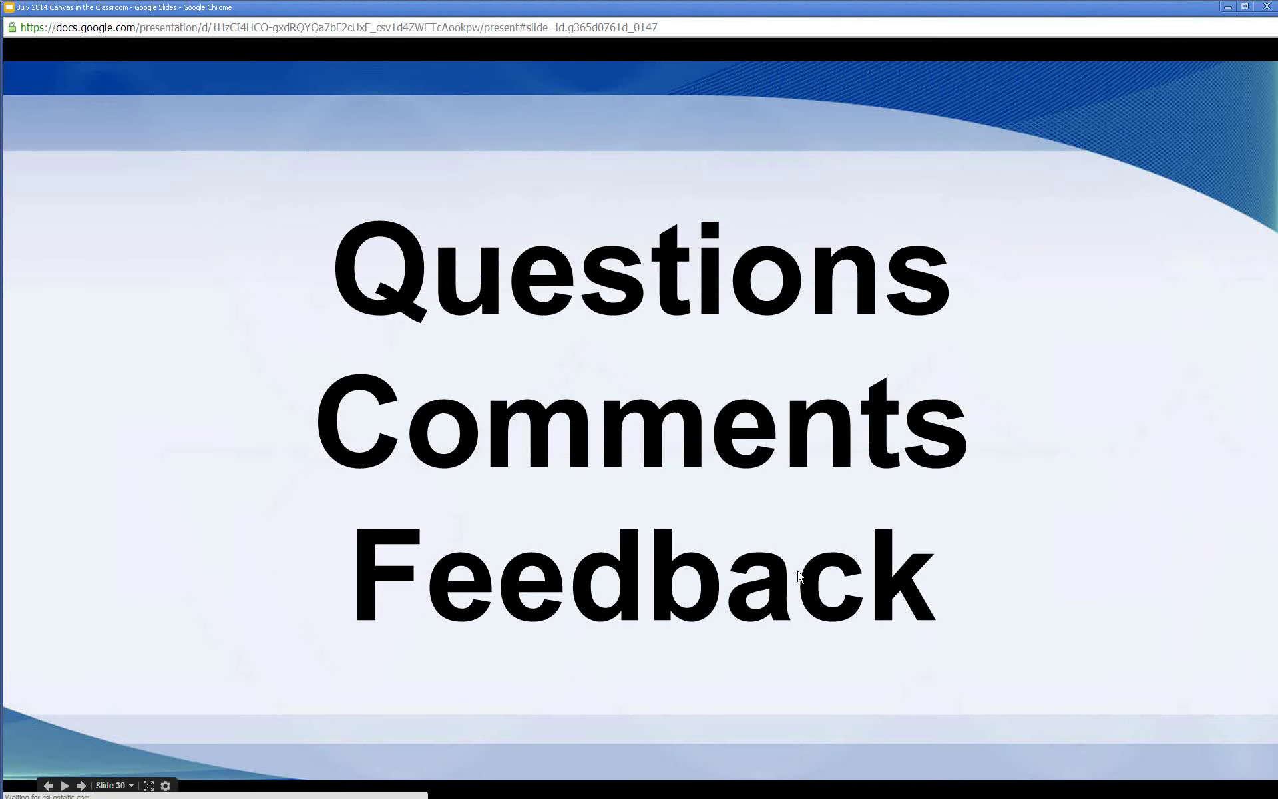
{"action": "left_click", "coordinate": [800, 576]}
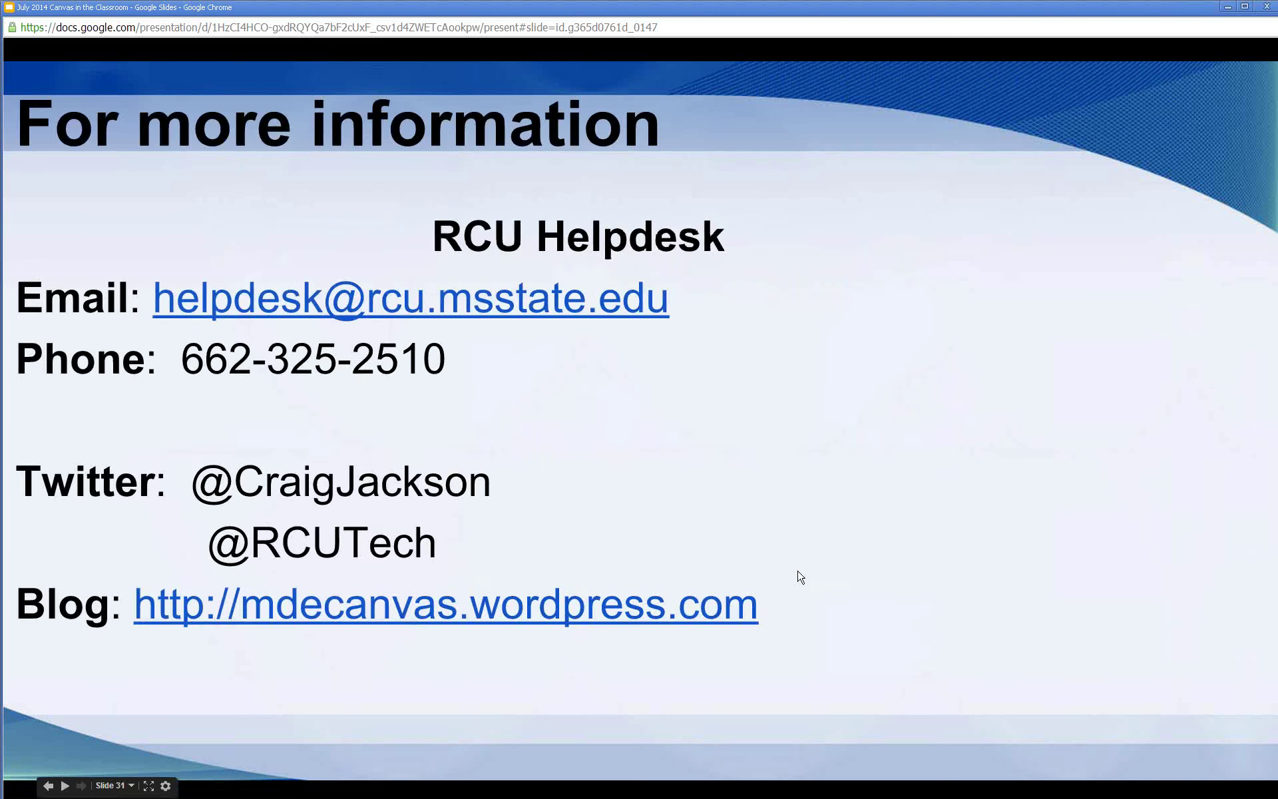